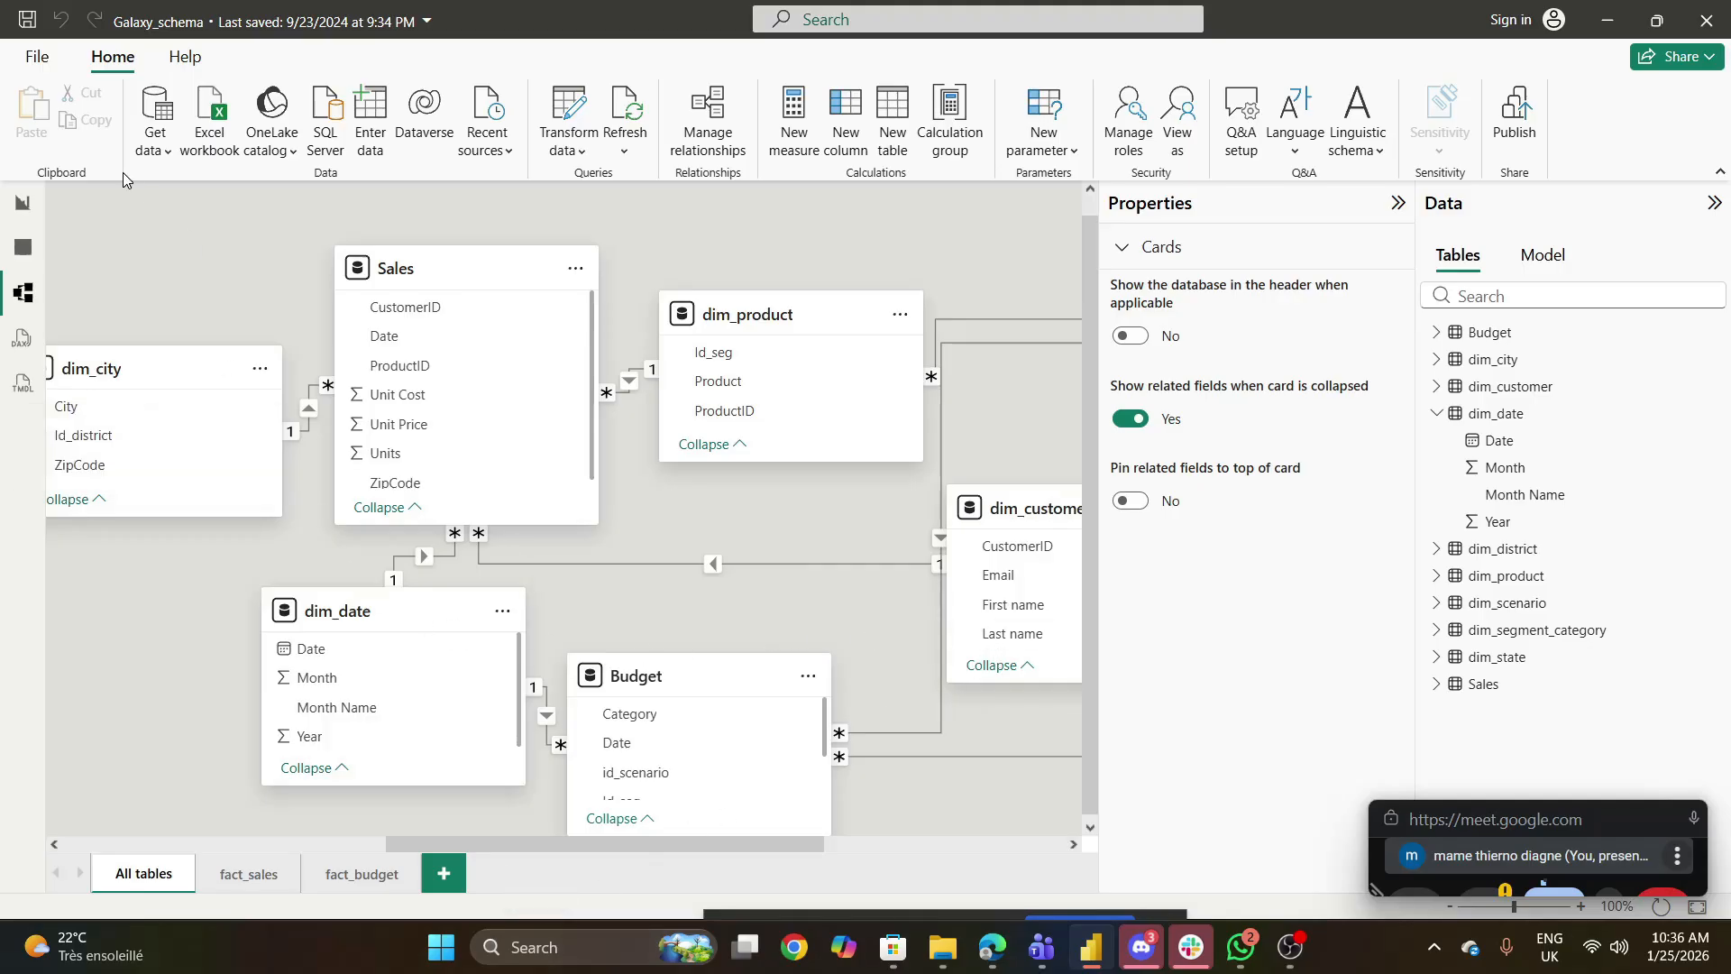
- Create a new blank report from the Galaxy_schema report
{"action": "left_click", "coordinate": [36, 63]}
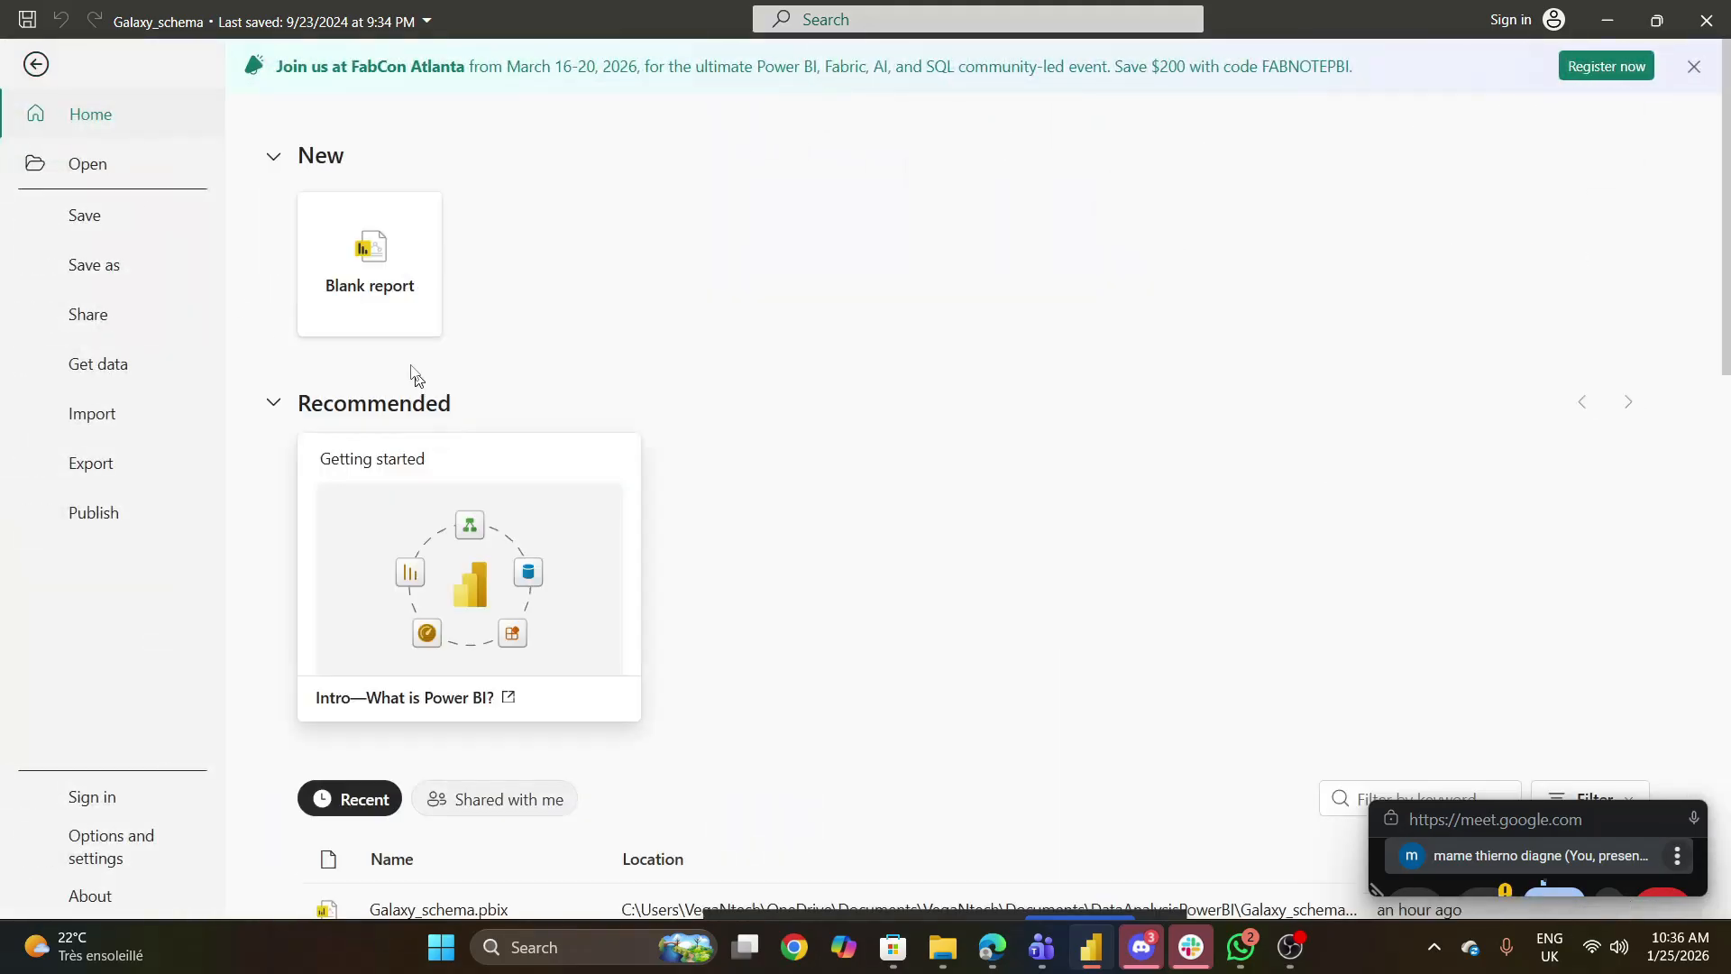
{"action": "left_click", "coordinate": [350, 289]}
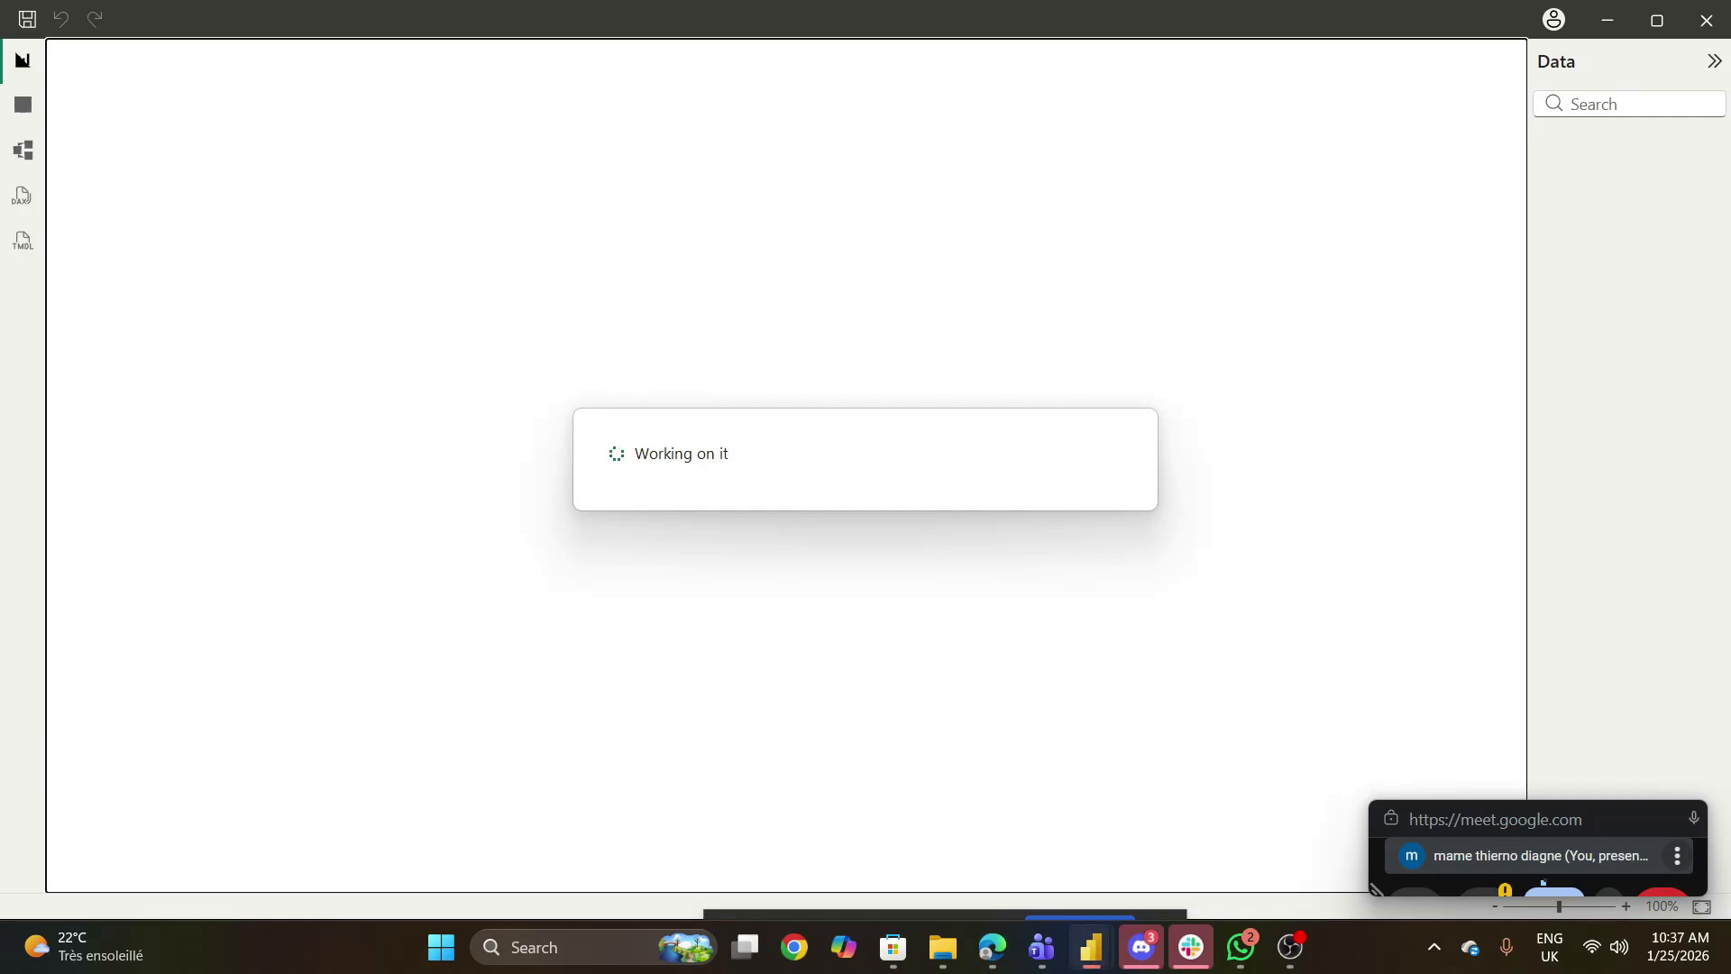
{"action": "mouse_move", "coordinate": [1091, 947]}
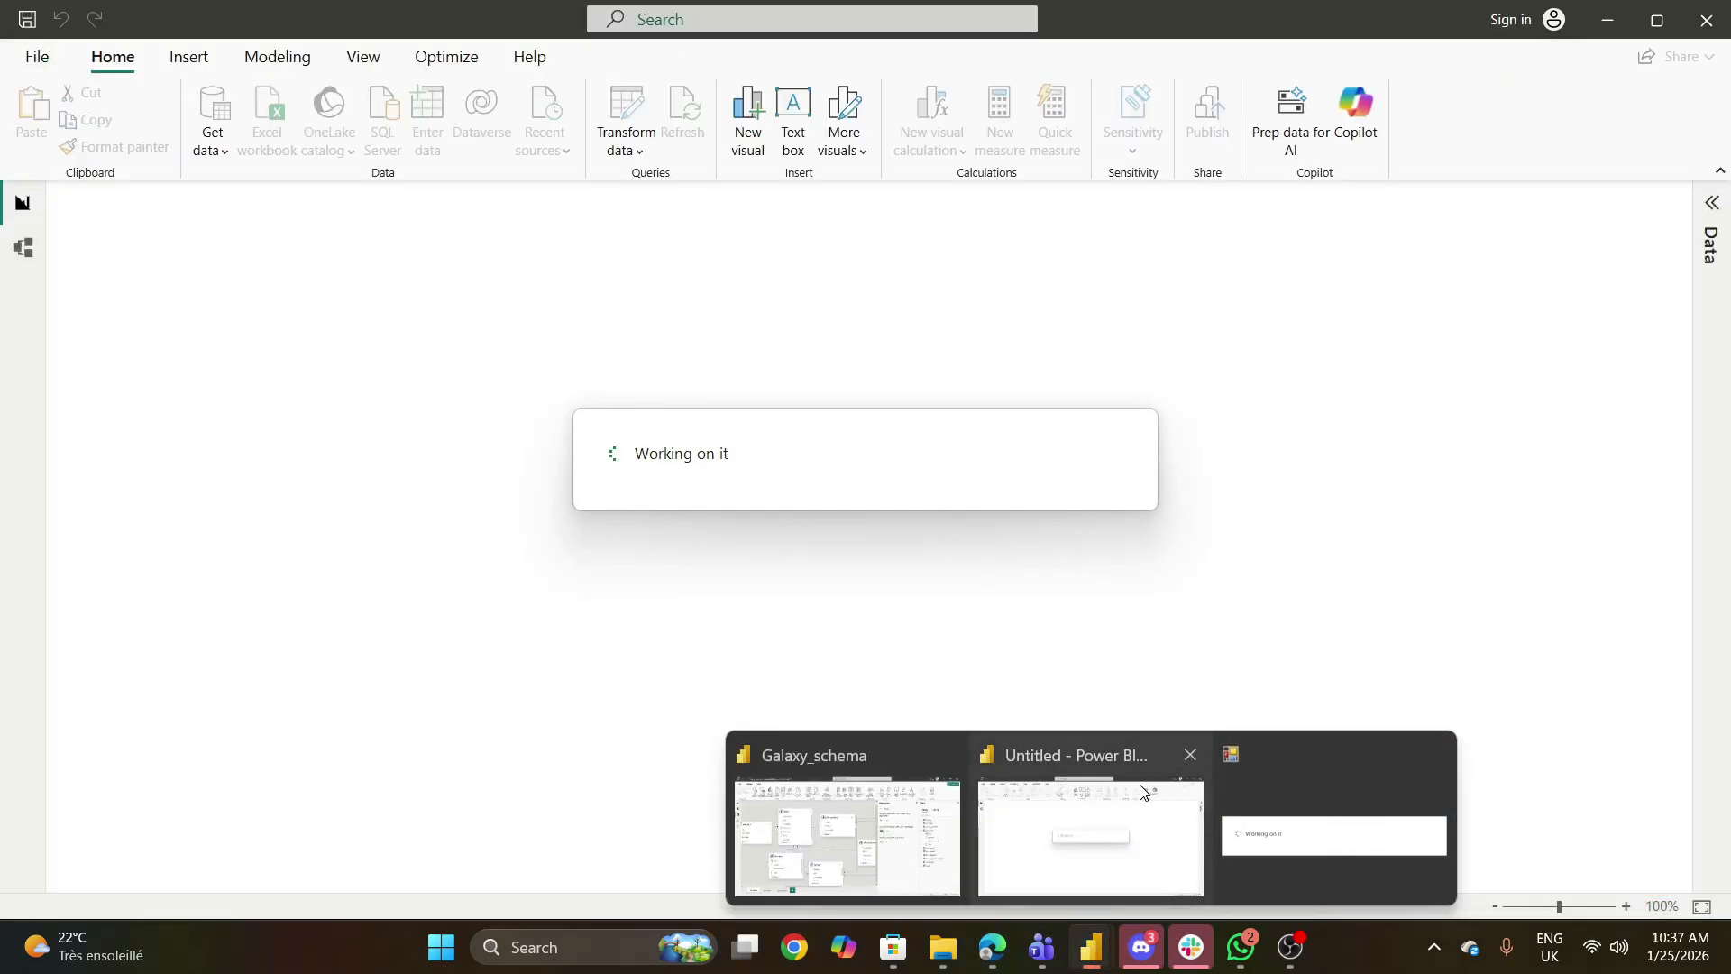
{"action": "mouse_move", "coordinate": [914, 809]}
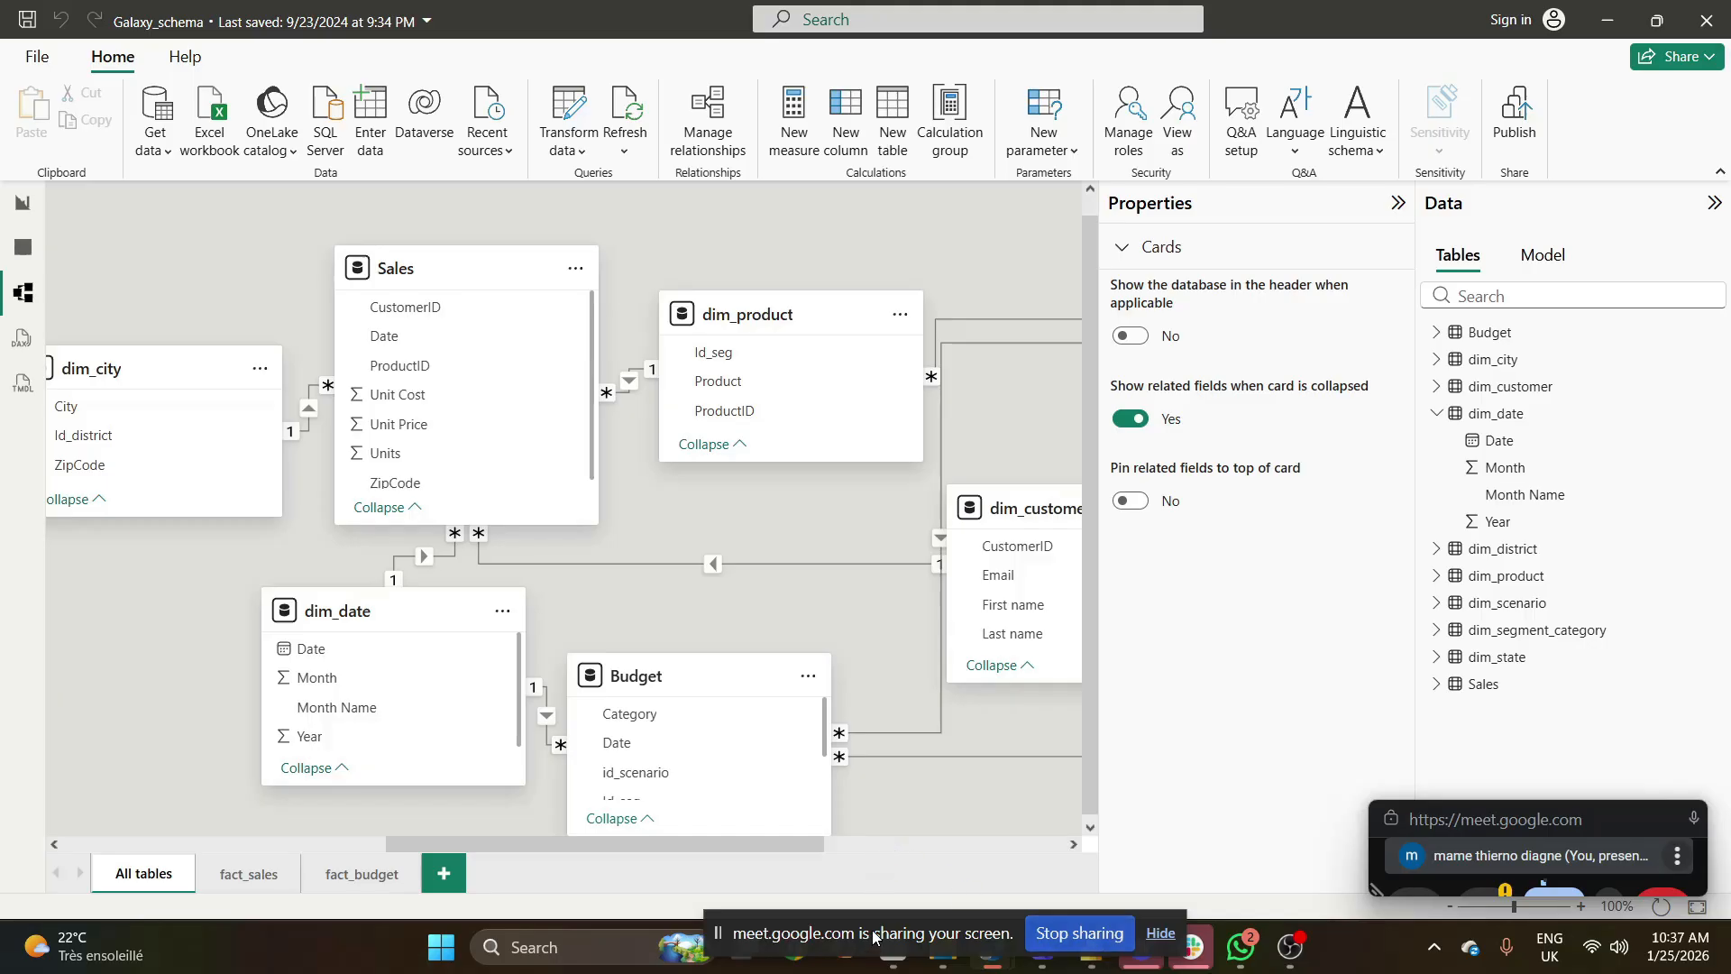
- Close the Galaxy_schema report without saving its changes
{"action": "left_click_drag", "start_coordinate": [869, 939], "coordinate": [213, 958]}
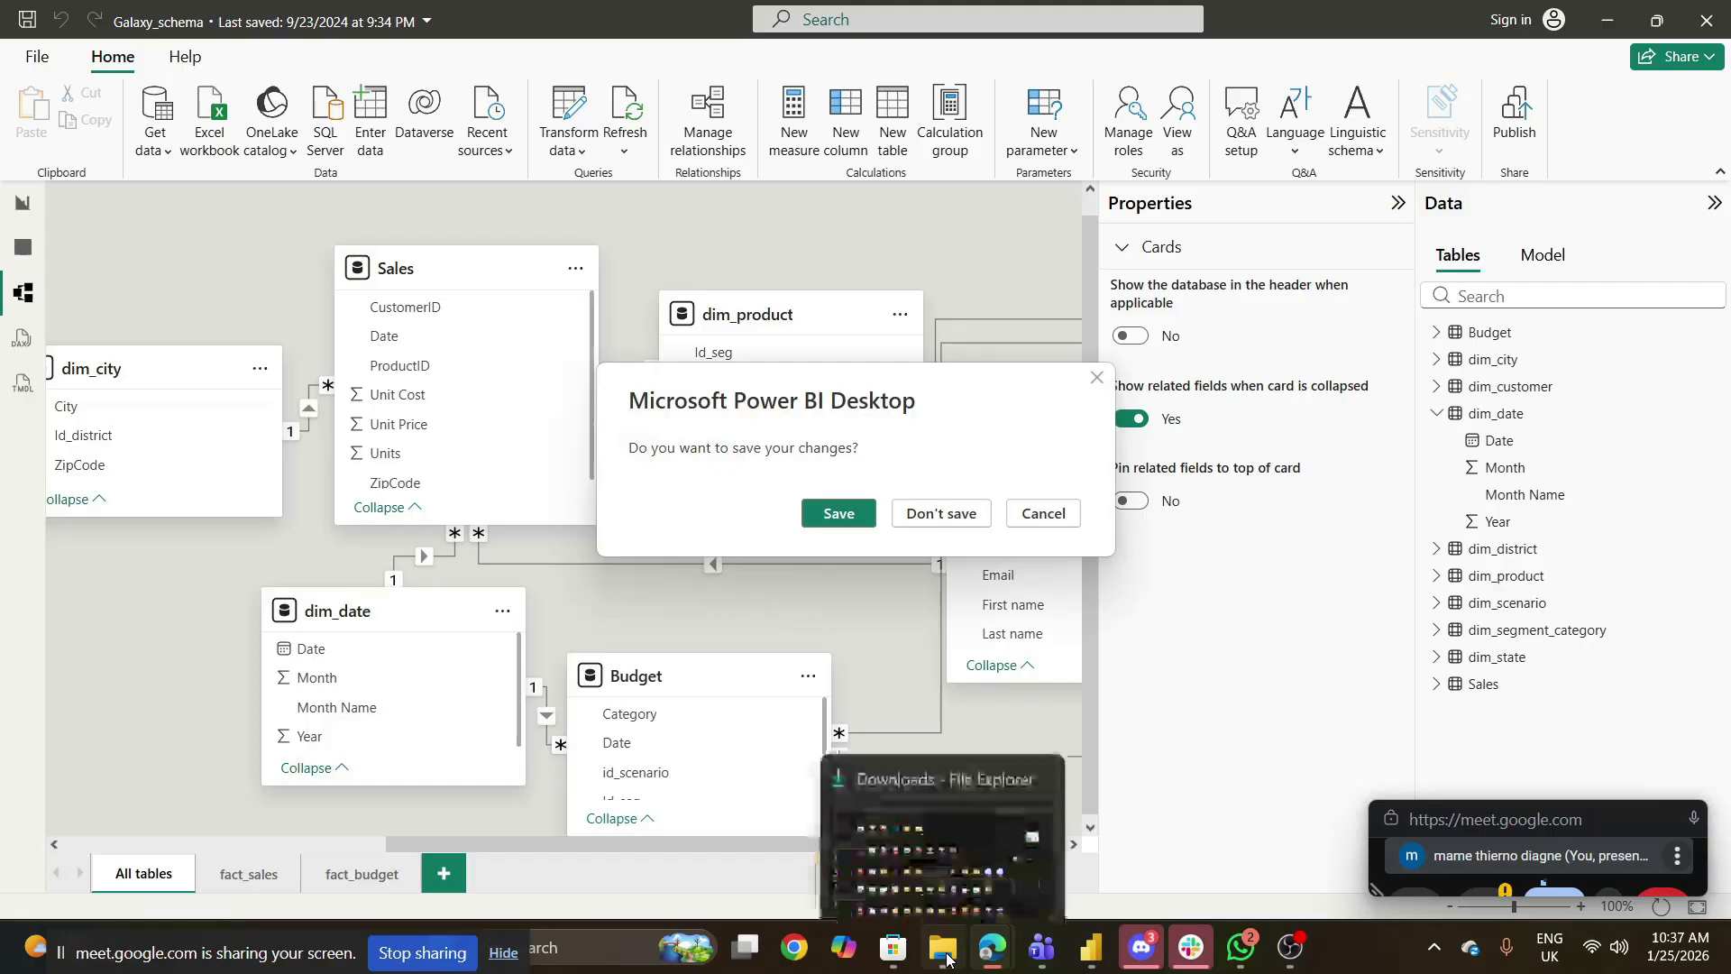
{"action": "left_click", "coordinate": [947, 959]}
{"action": "left_click", "coordinate": [946, 959]}
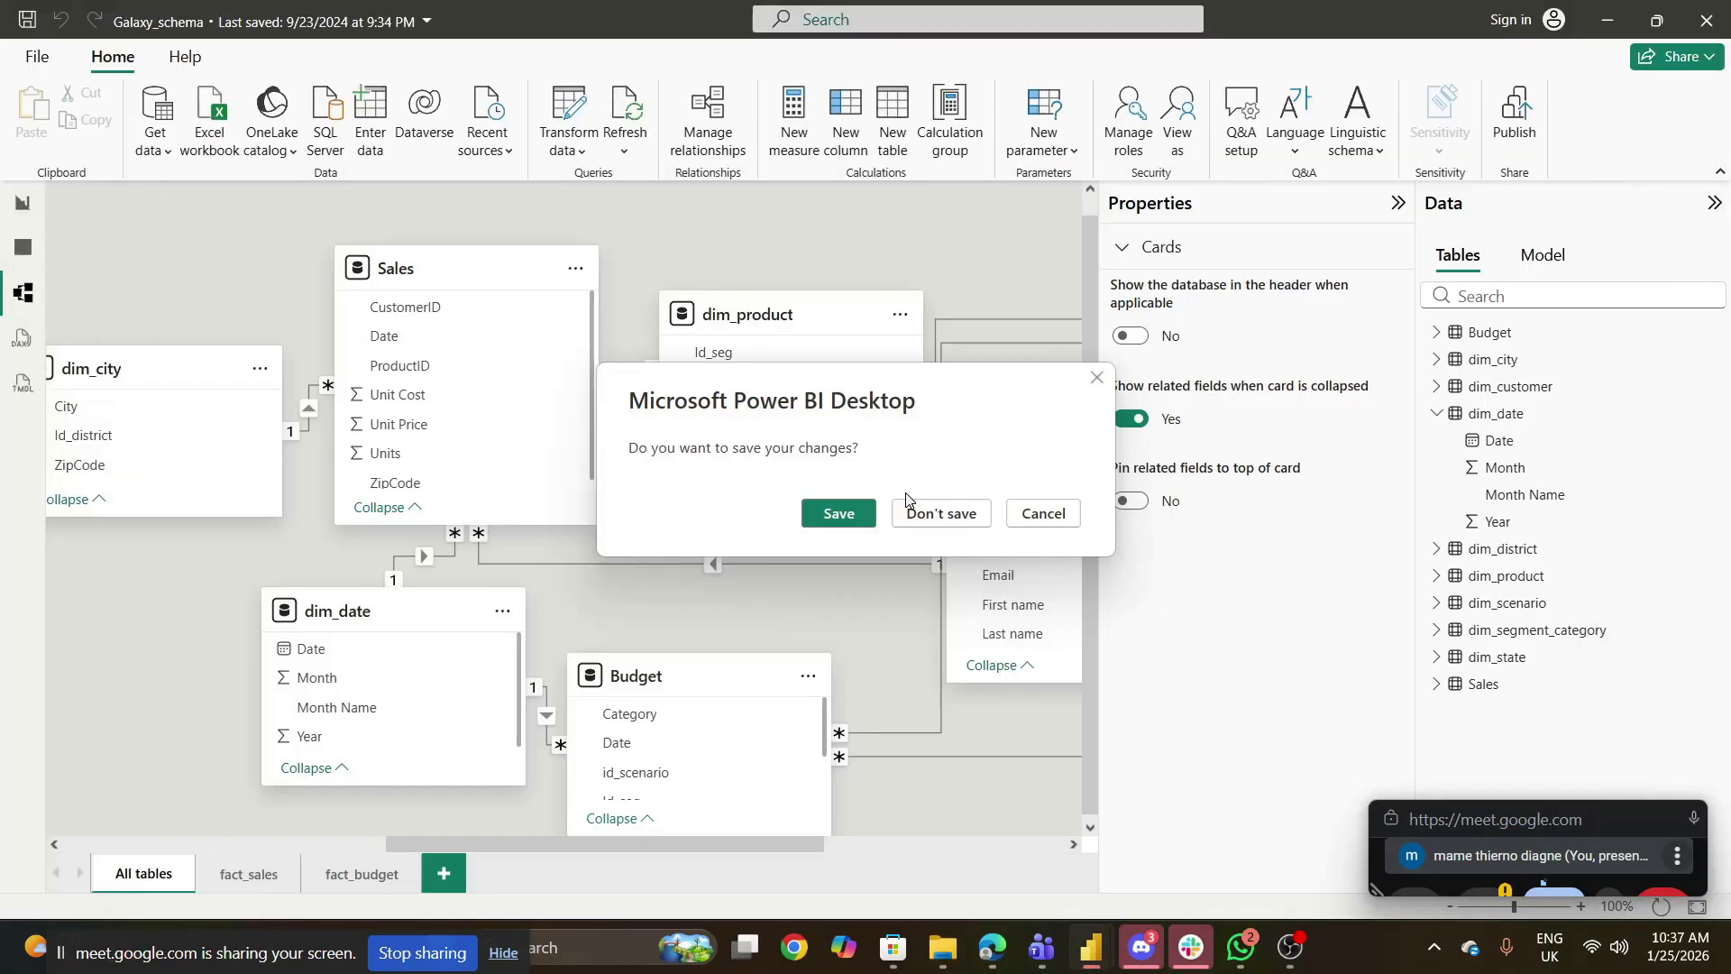
{"action": "left_click", "coordinate": [922, 511]}
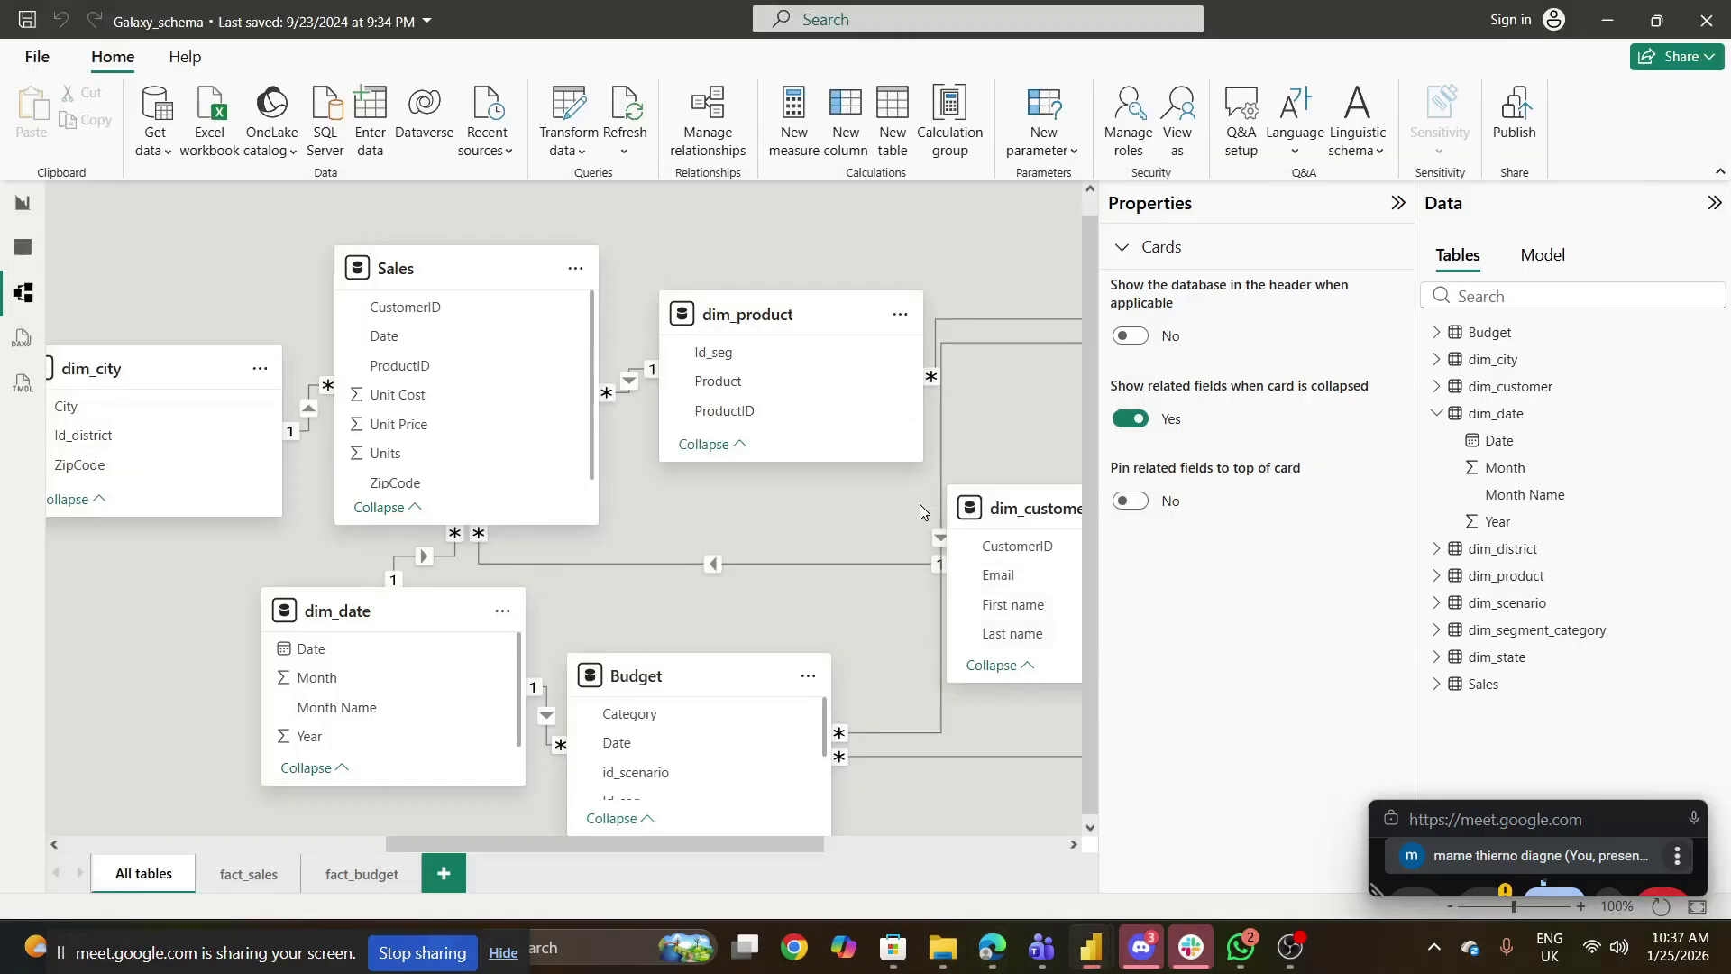
- Switch to File Explorer and open the SampleSuperstore file from the Formation Gestion des Donnees folder in Excel
{"action": "left_click", "coordinate": [940, 960]}
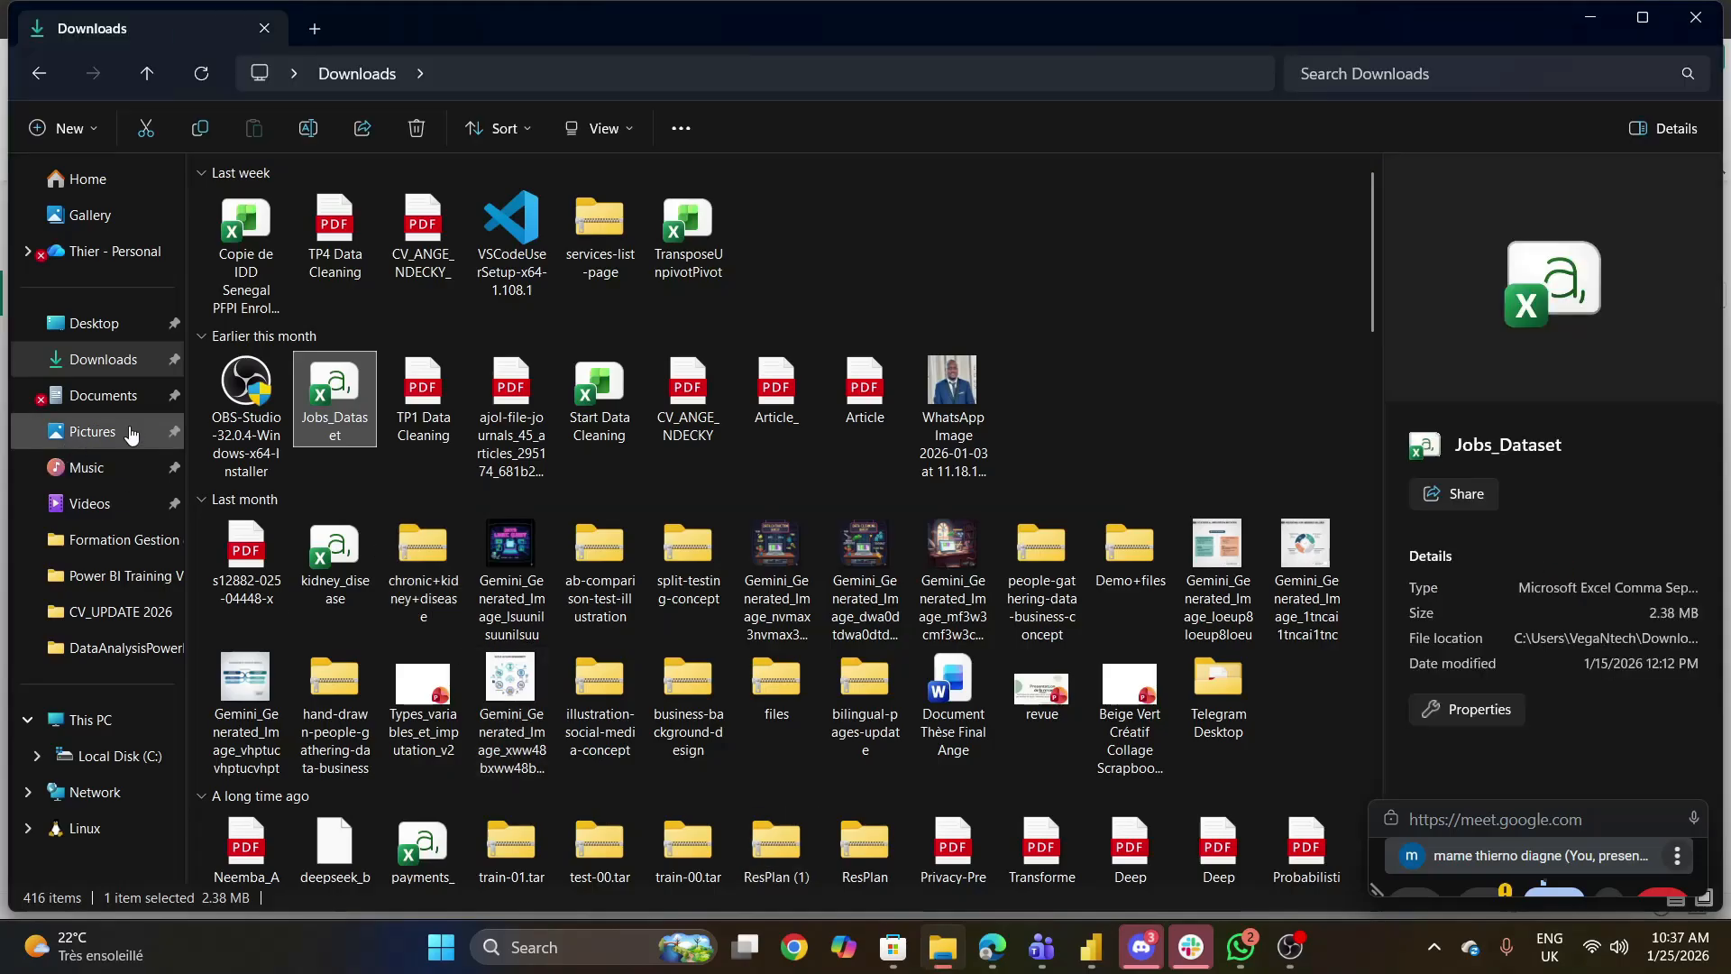
{"action": "left_click", "coordinate": [103, 478]}
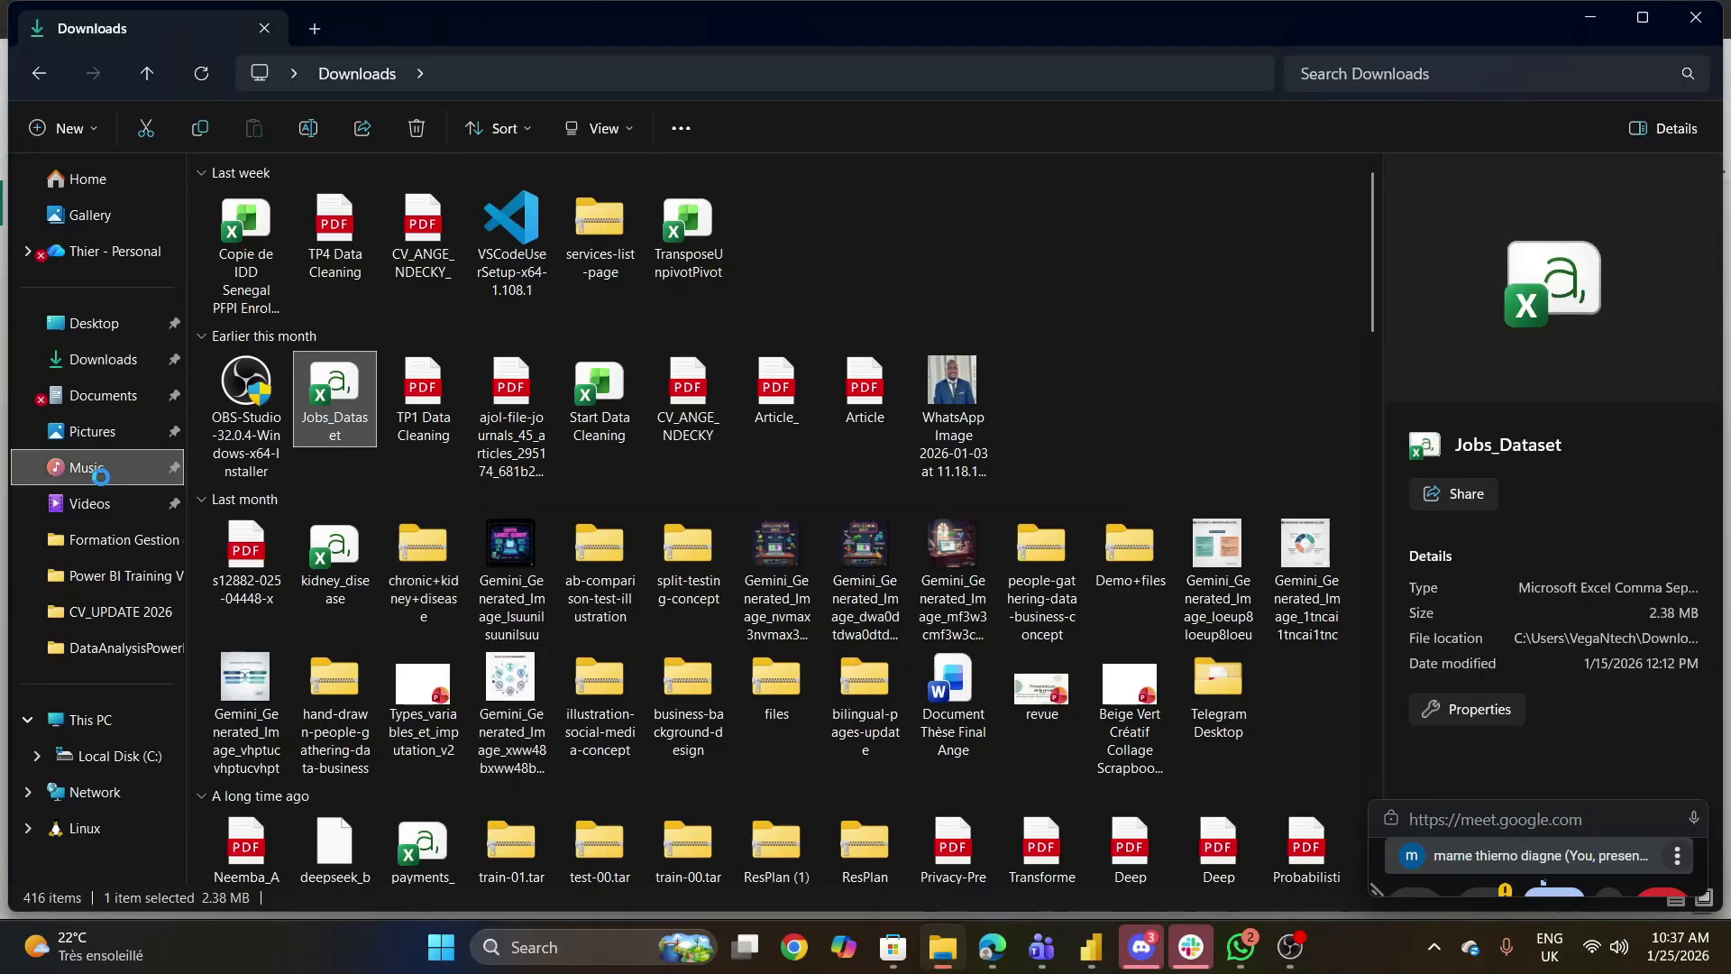
{"action": "left_click", "coordinate": [123, 539]}
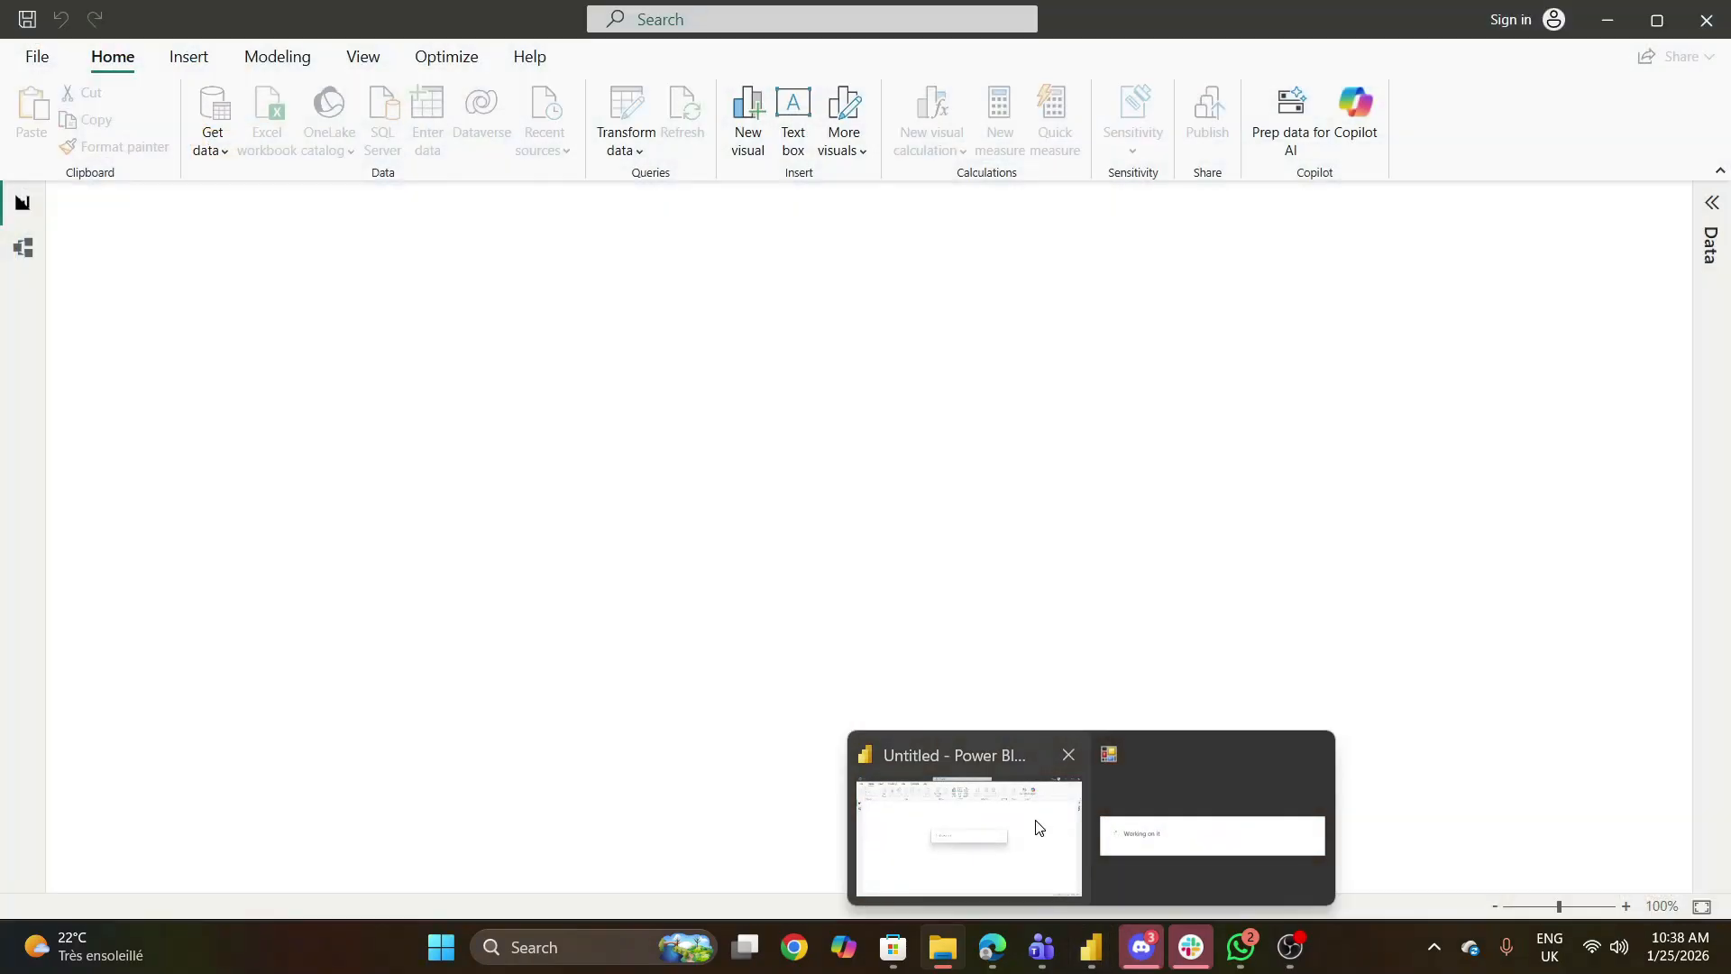
{"action": "left_click", "coordinate": [1039, 826]}
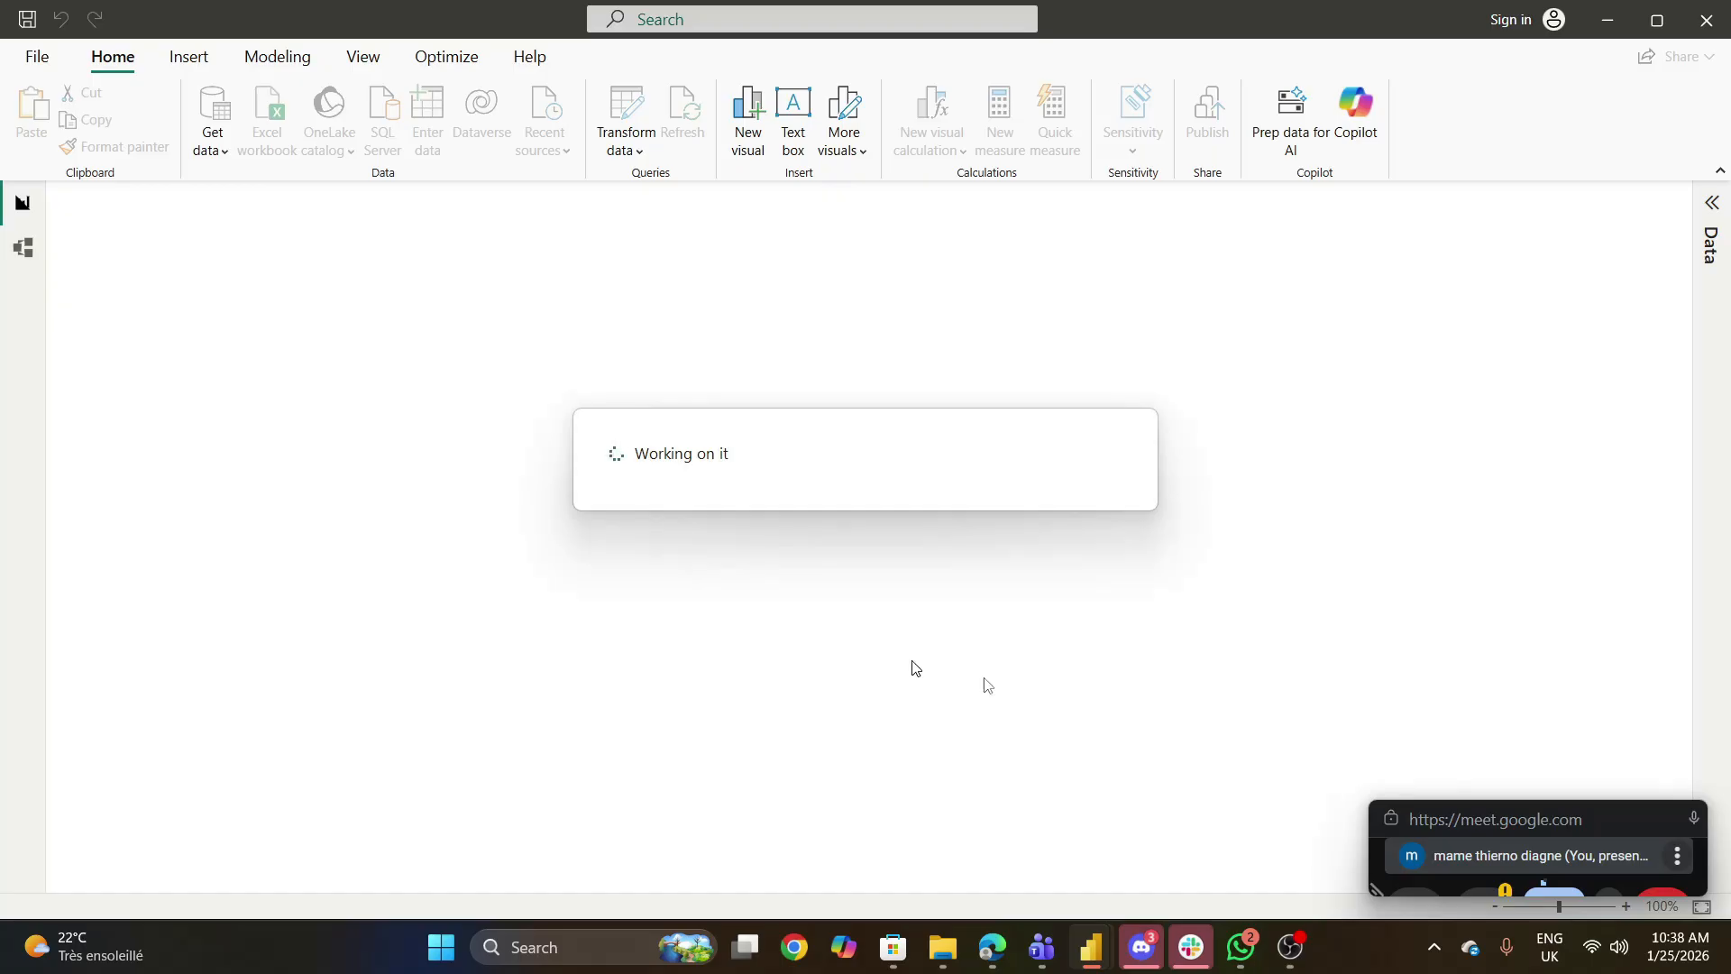
{"action": "left_click", "coordinate": [943, 947]}
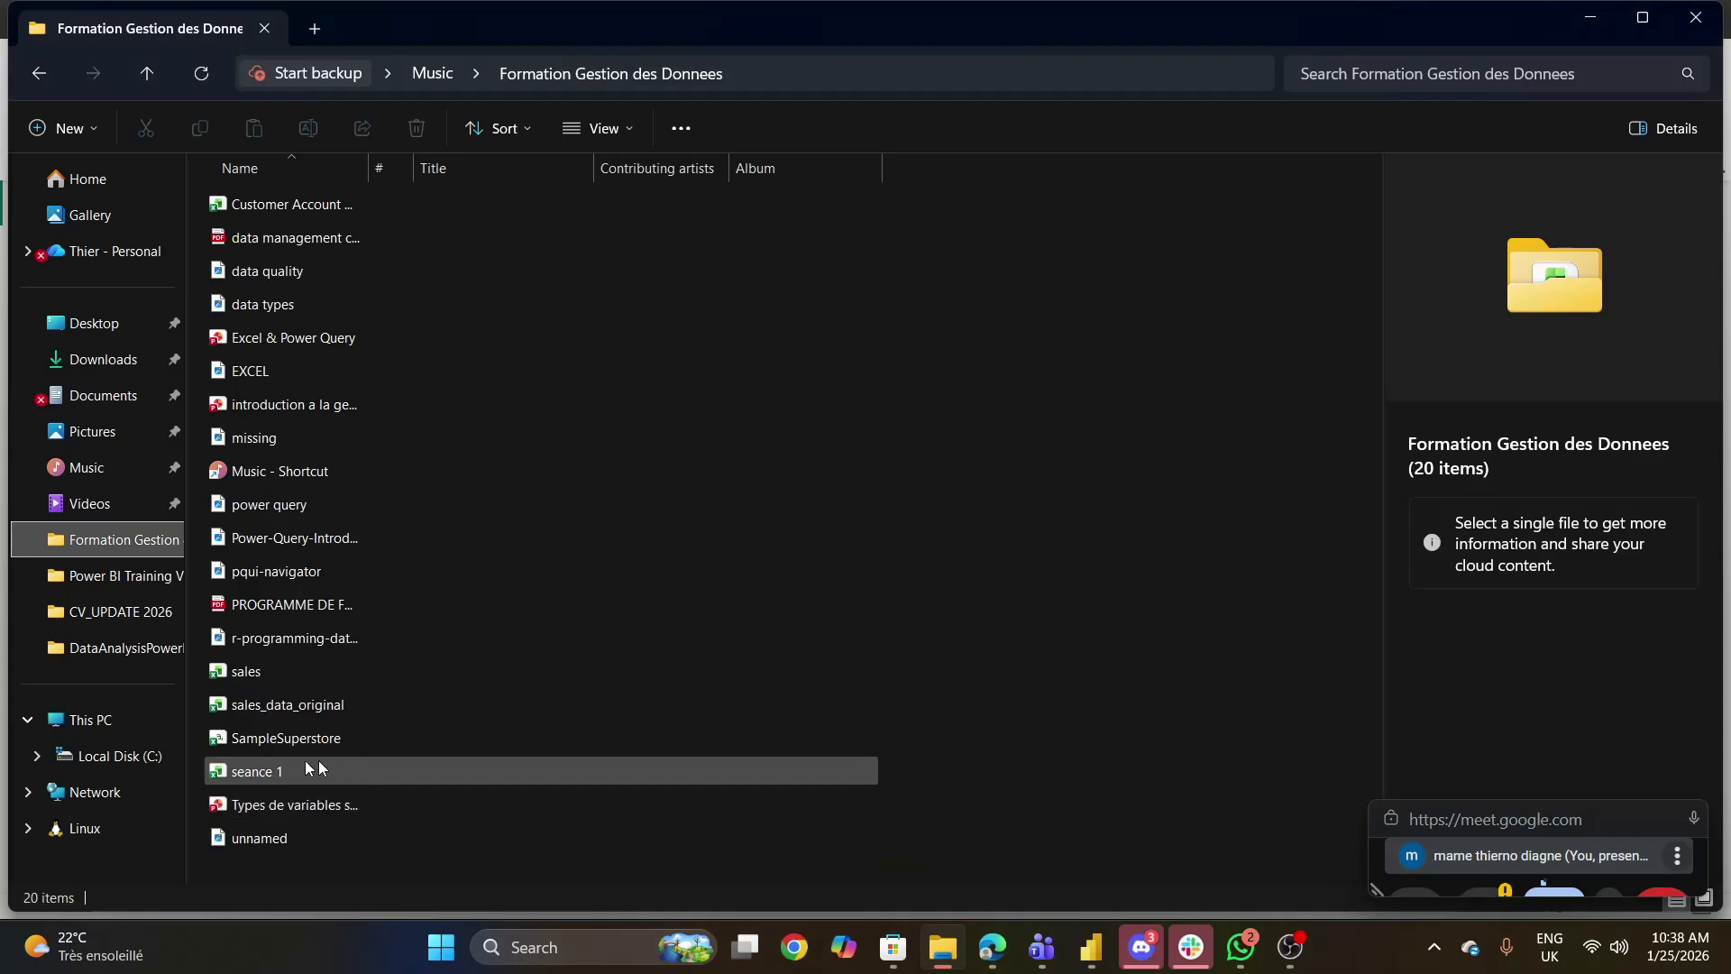
{"action": "left_click", "coordinate": [288, 740]}
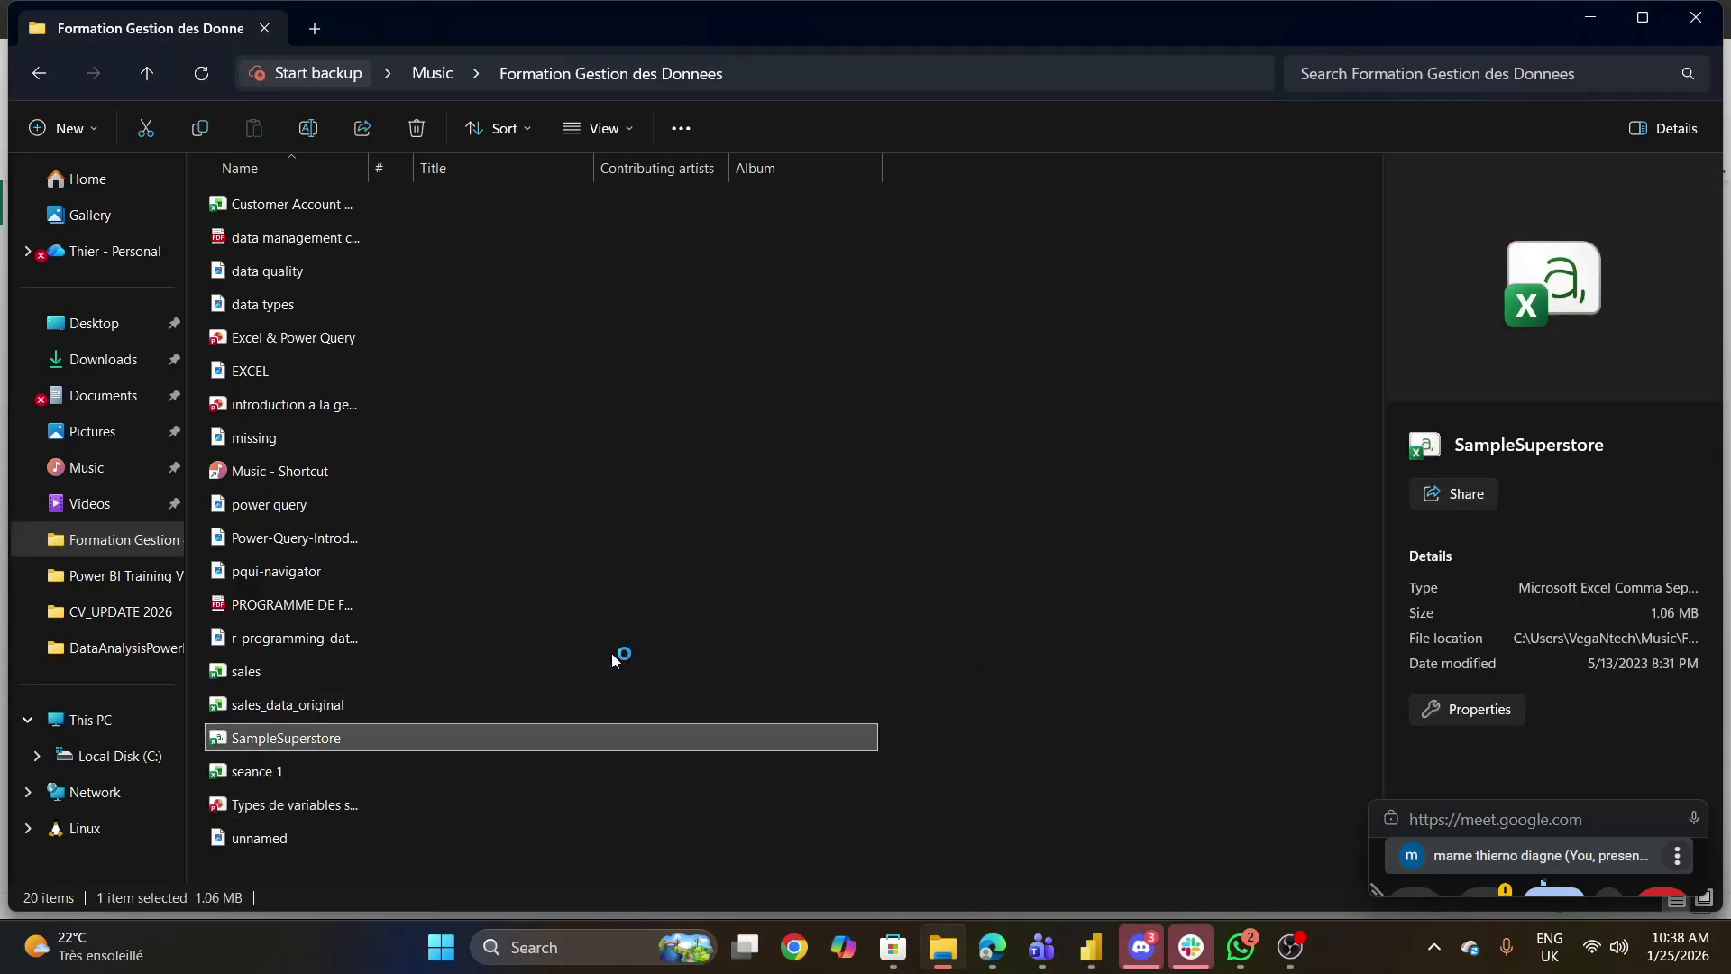
{"action": "double_click", "coordinate": [763, 724]}
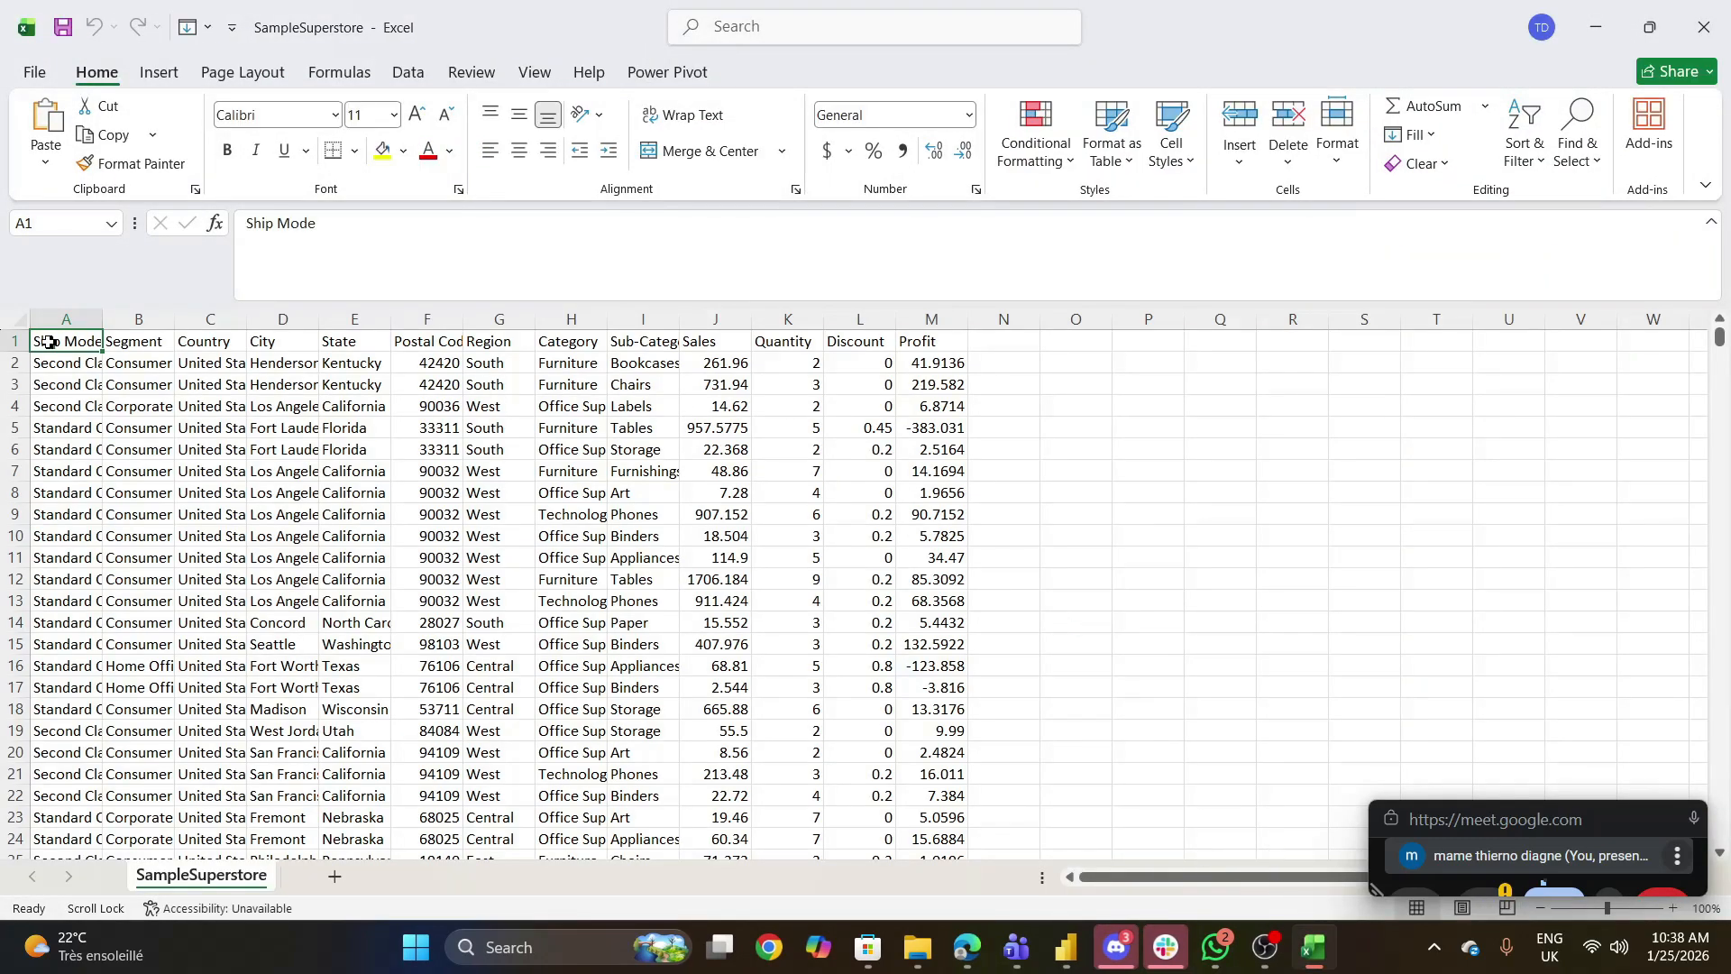
- Widen the columns from Ship Mode through Postal Code, plus Category and Sub-Category, so their contents fit
{"action": "left_click_drag", "start_coordinate": [101, 308], "coordinate": [435, 321]}
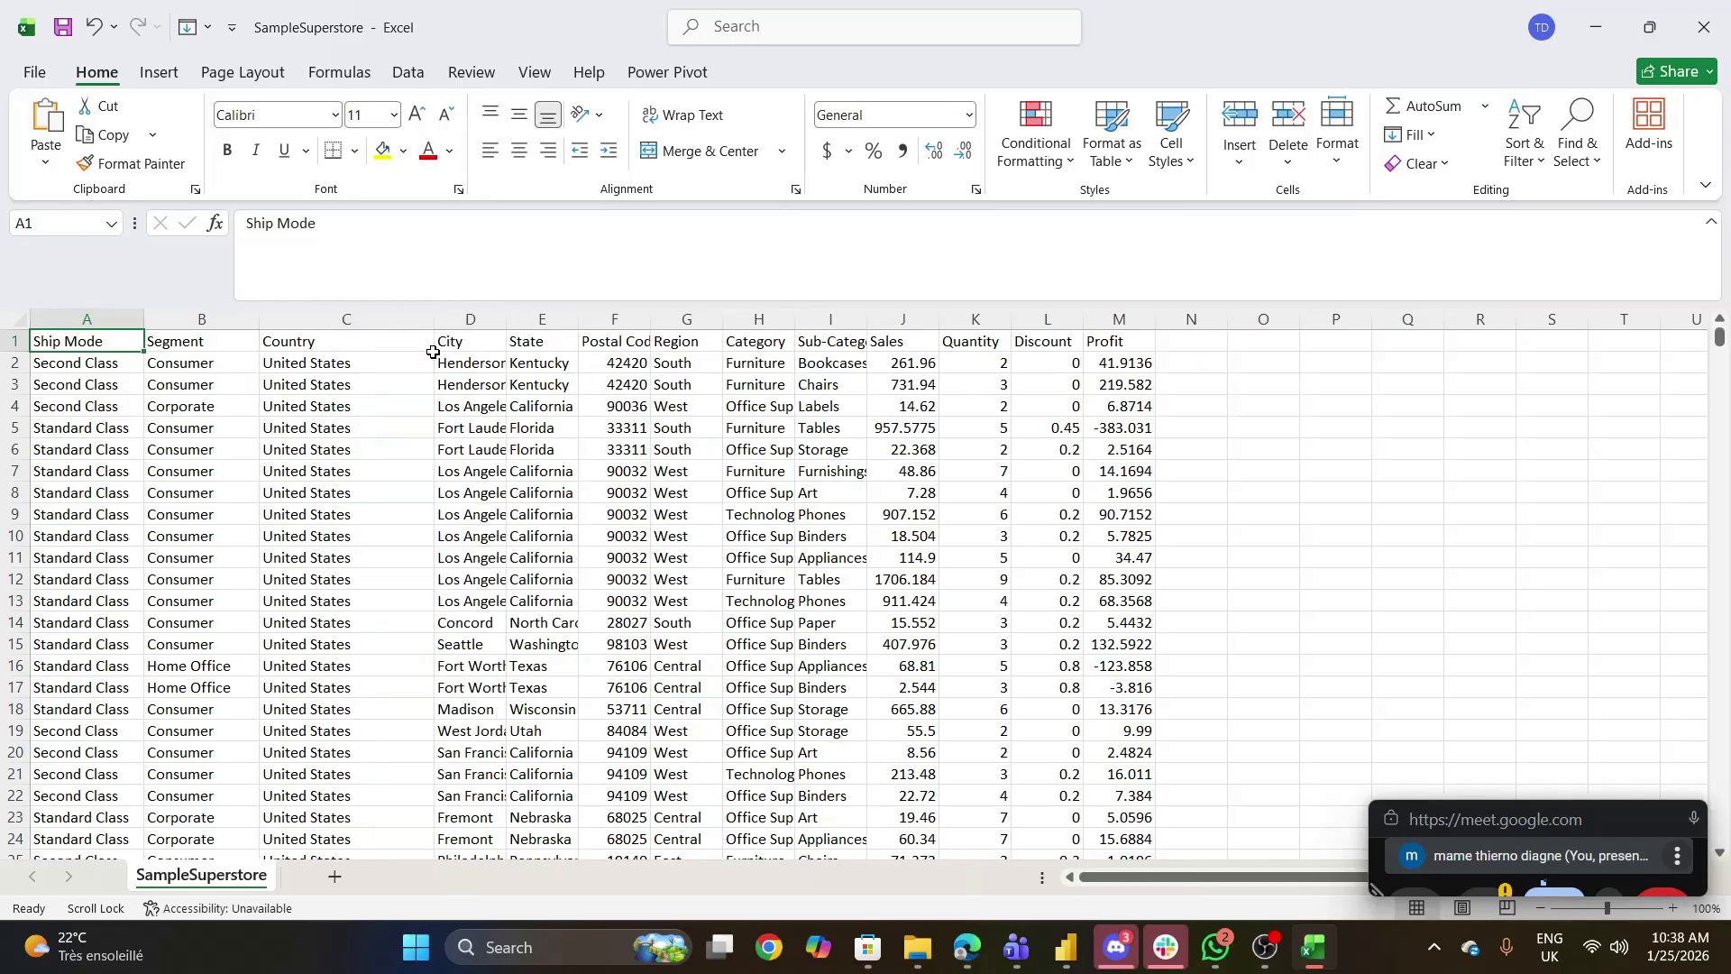
{"action": "left_click_drag", "start_coordinate": [501, 321], "coordinate": [553, 321]}
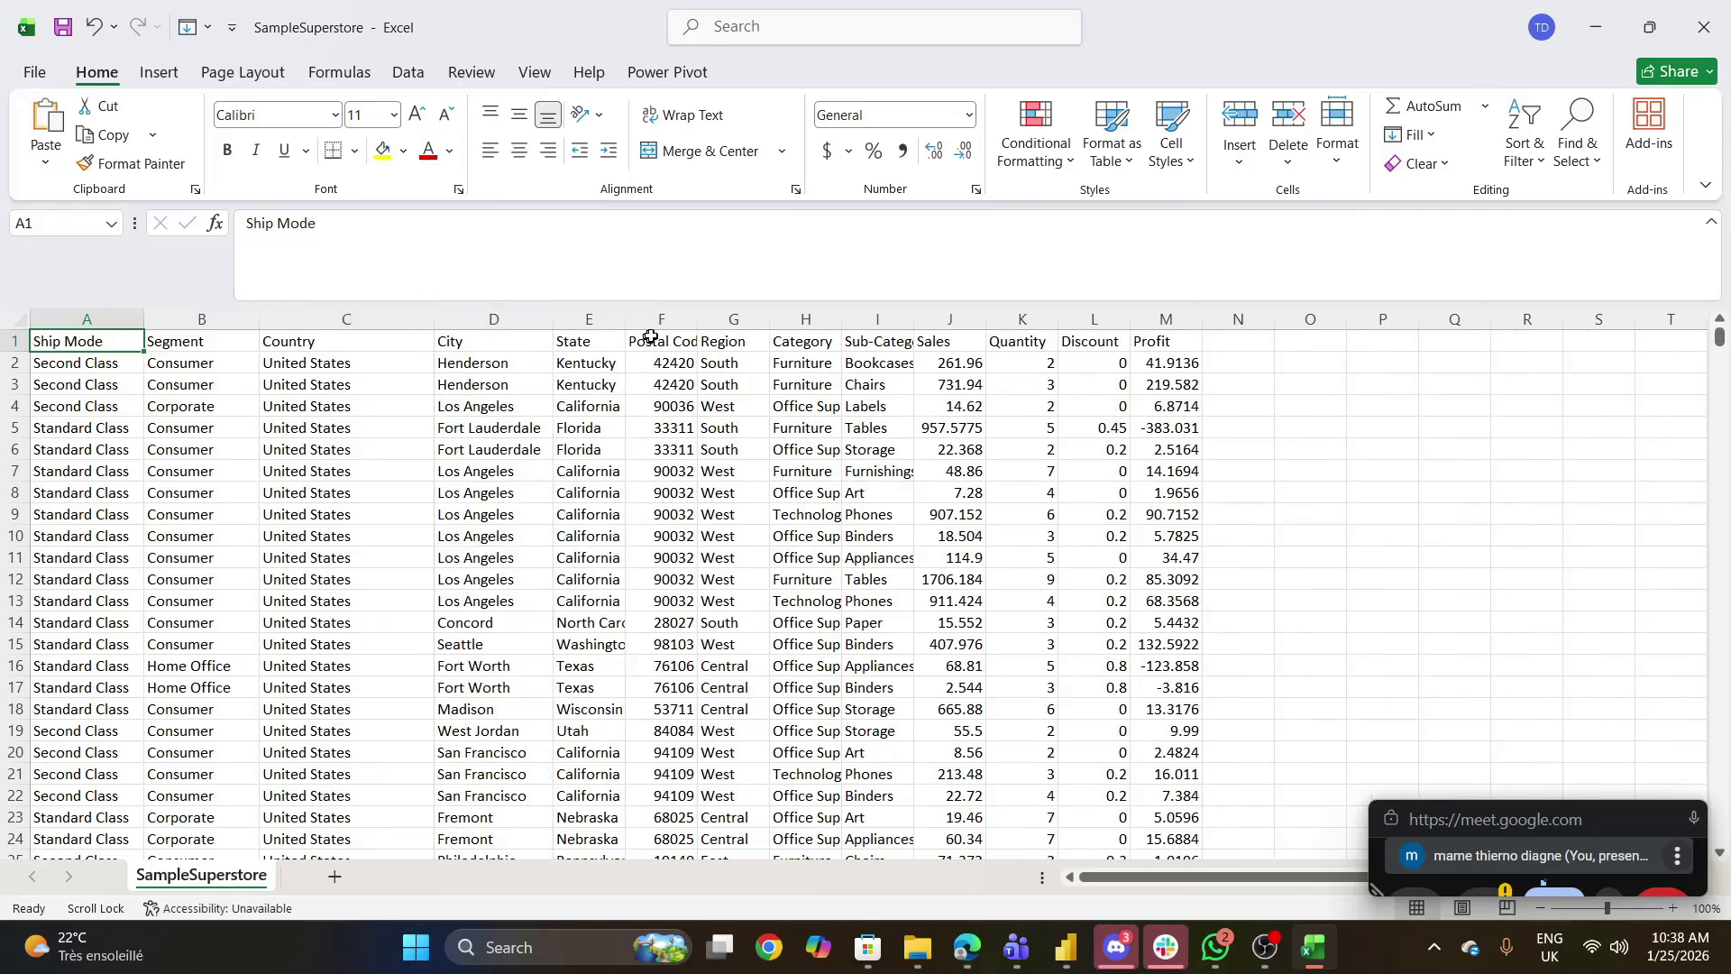
{"action": "left_click_drag", "start_coordinate": [624, 321], "coordinate": [651, 322]}
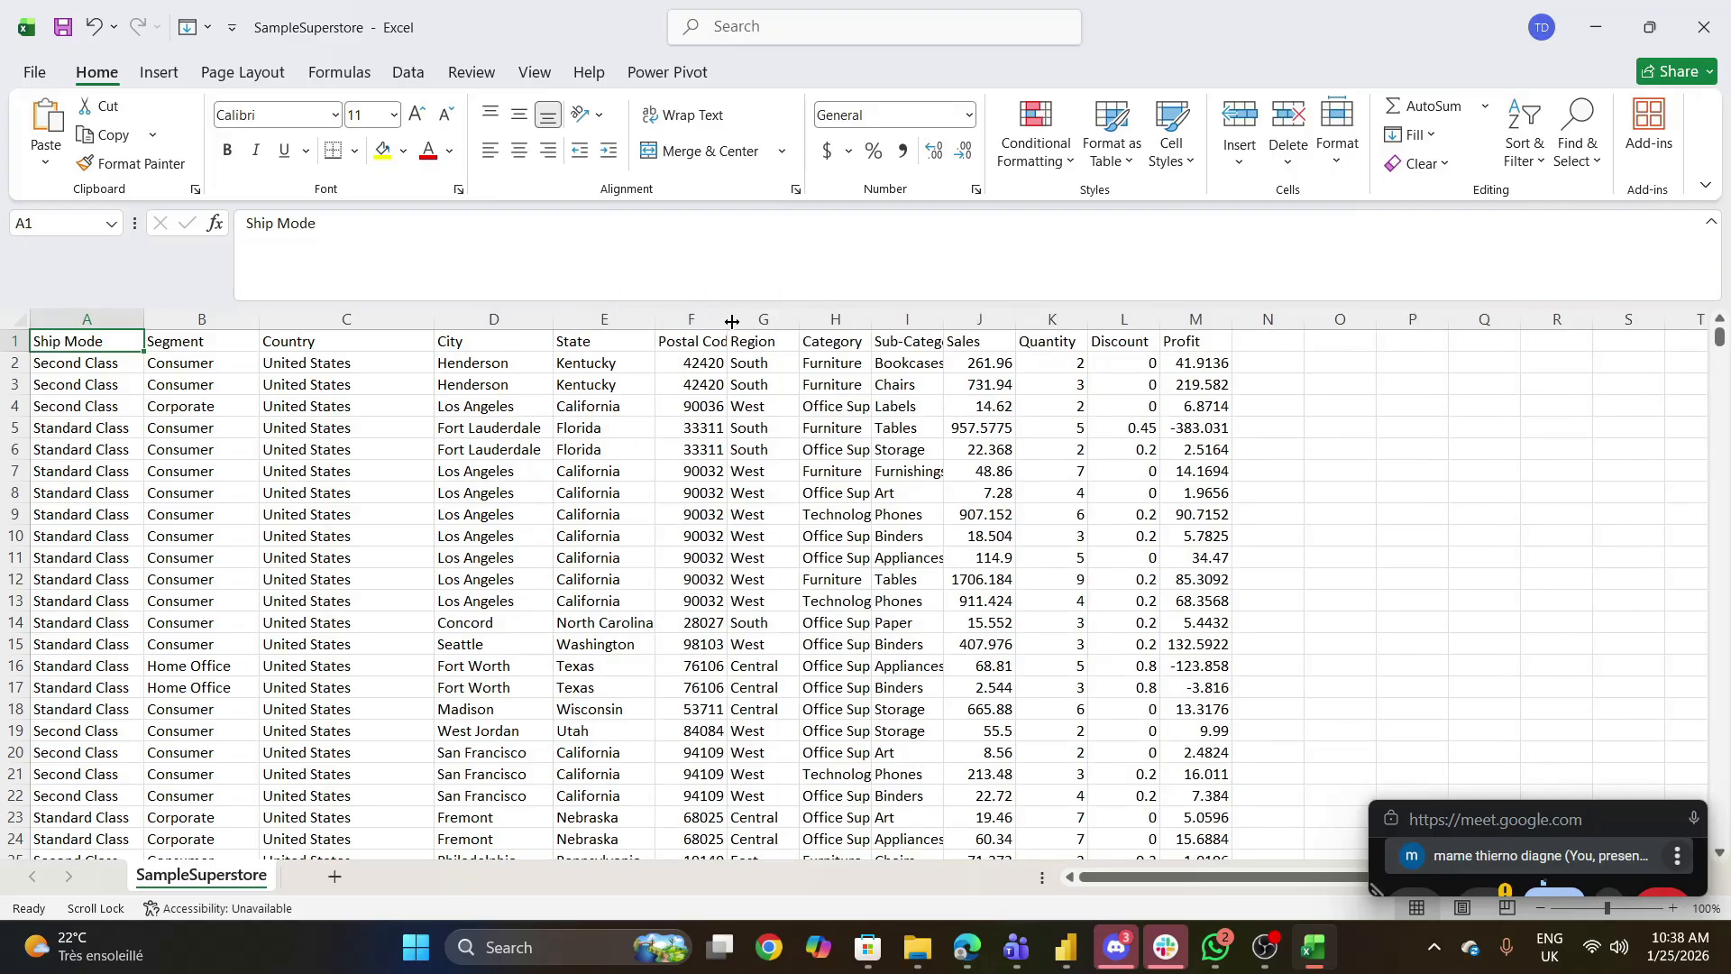
{"action": "left_click_drag", "start_coordinate": [732, 321], "coordinate": [764, 322]}
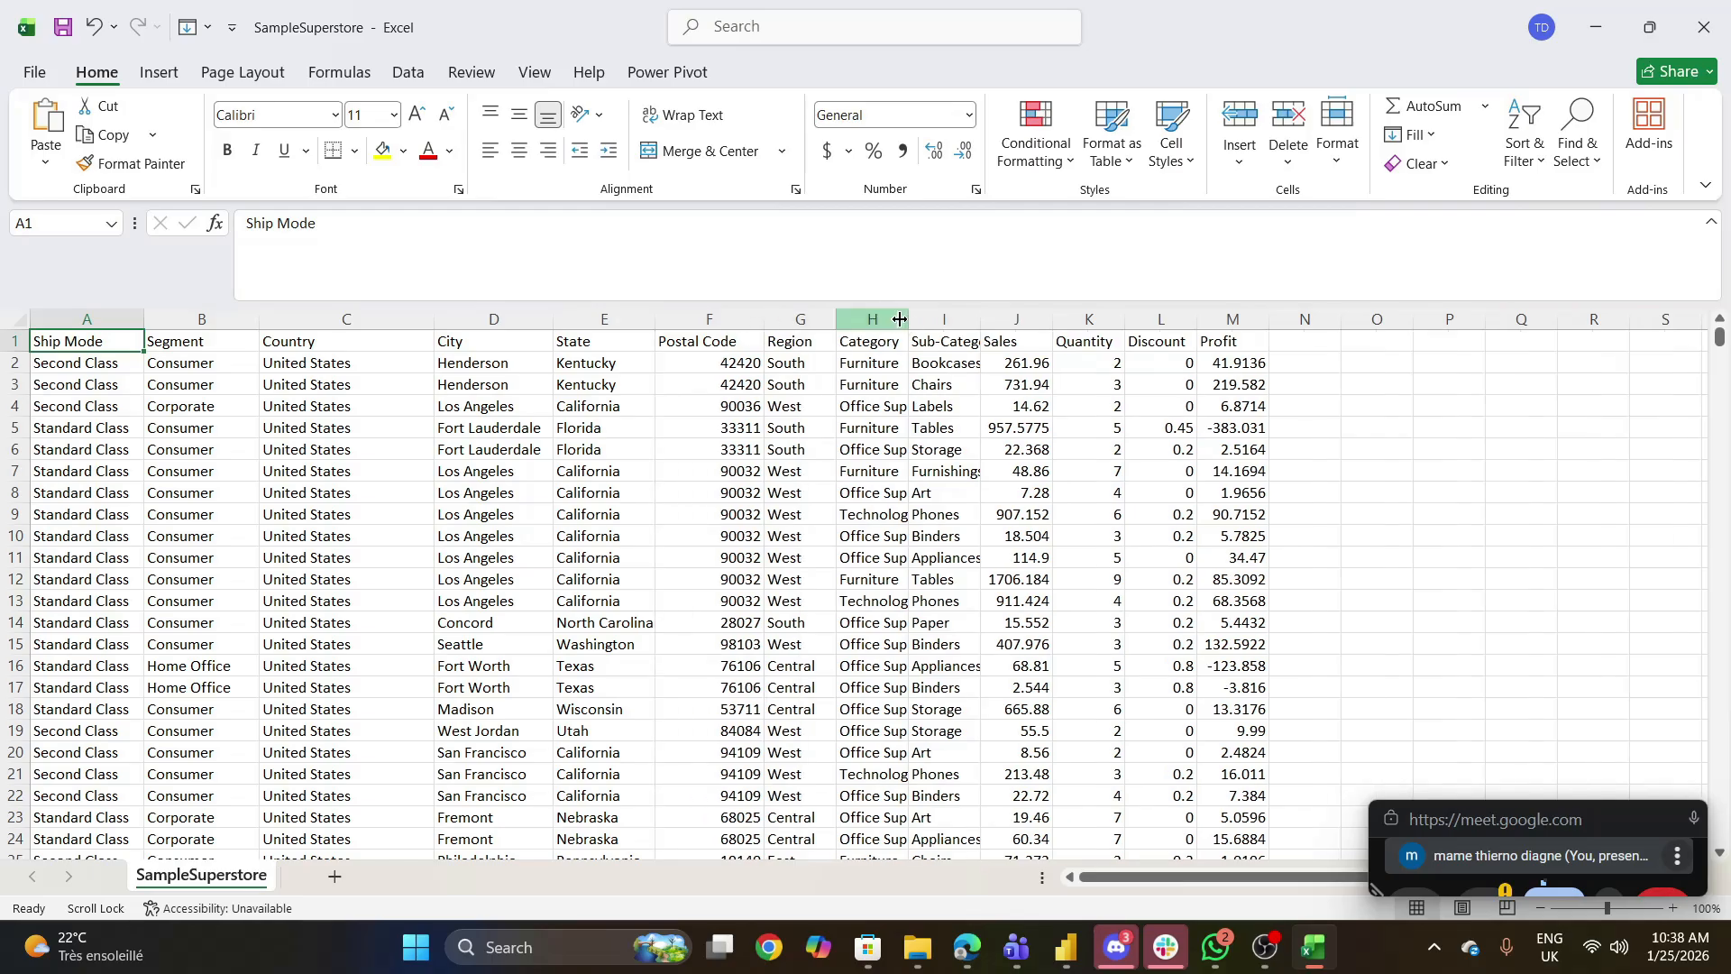
{"action": "left_click_drag", "start_coordinate": [908, 315], "coordinate": [954, 316]}
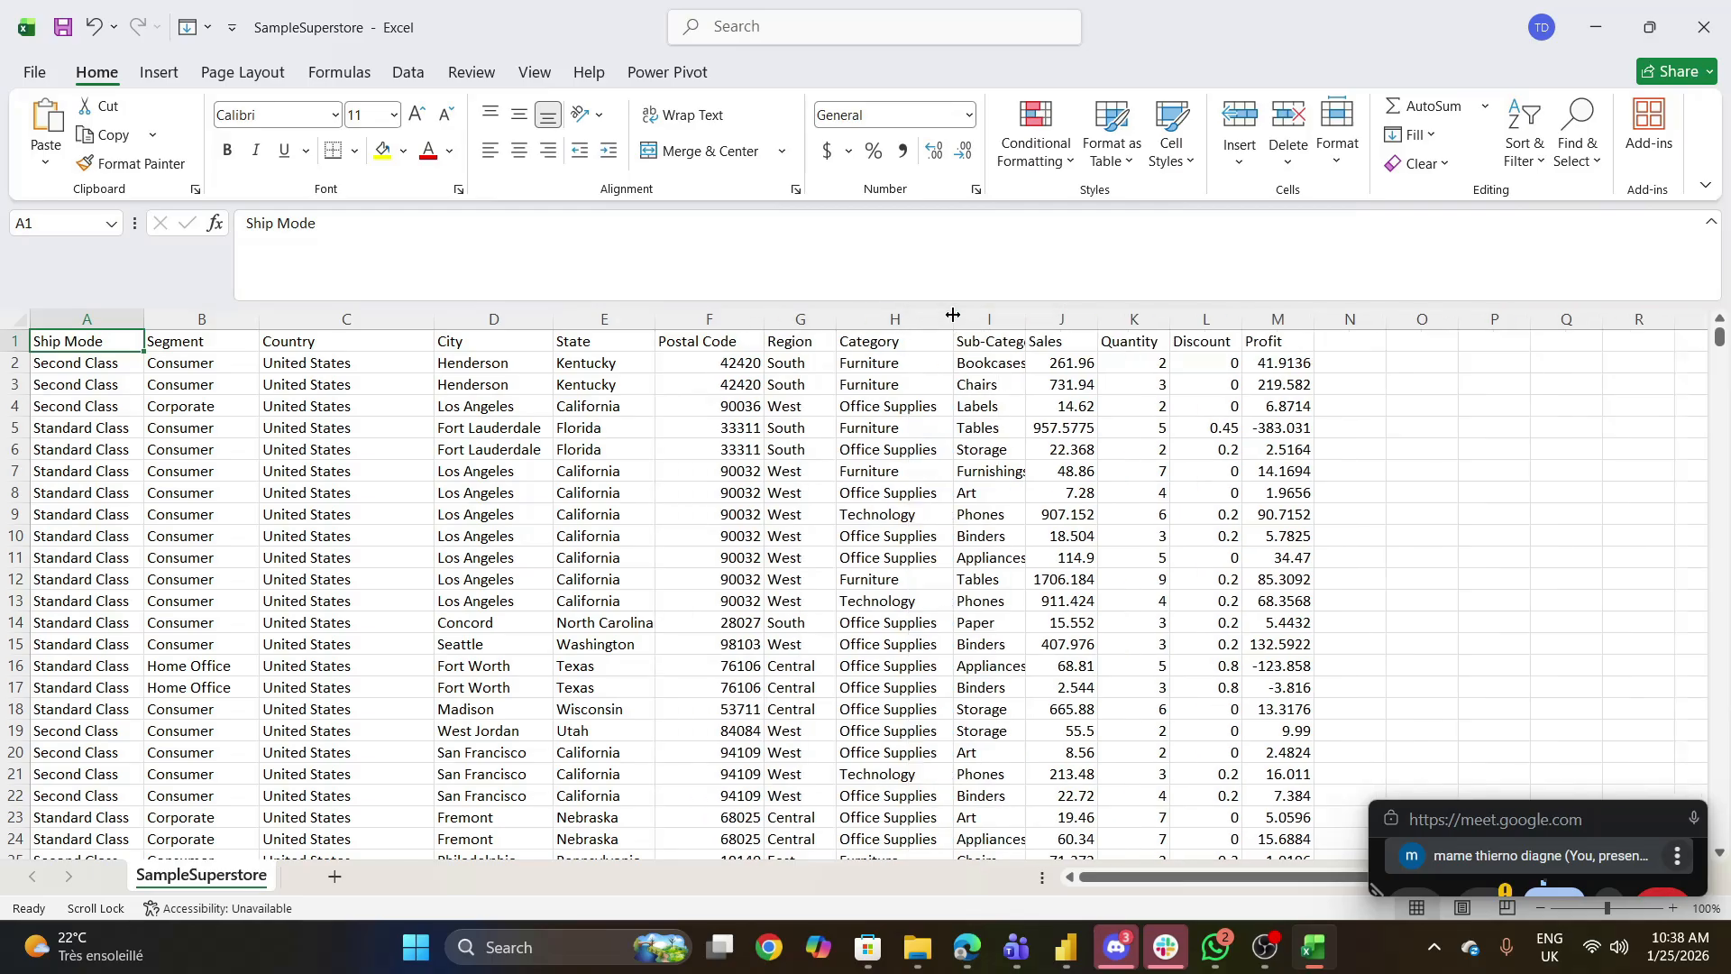
{"action": "left_click_drag", "start_coordinate": [1025, 321], "coordinate": [1183, 321]}
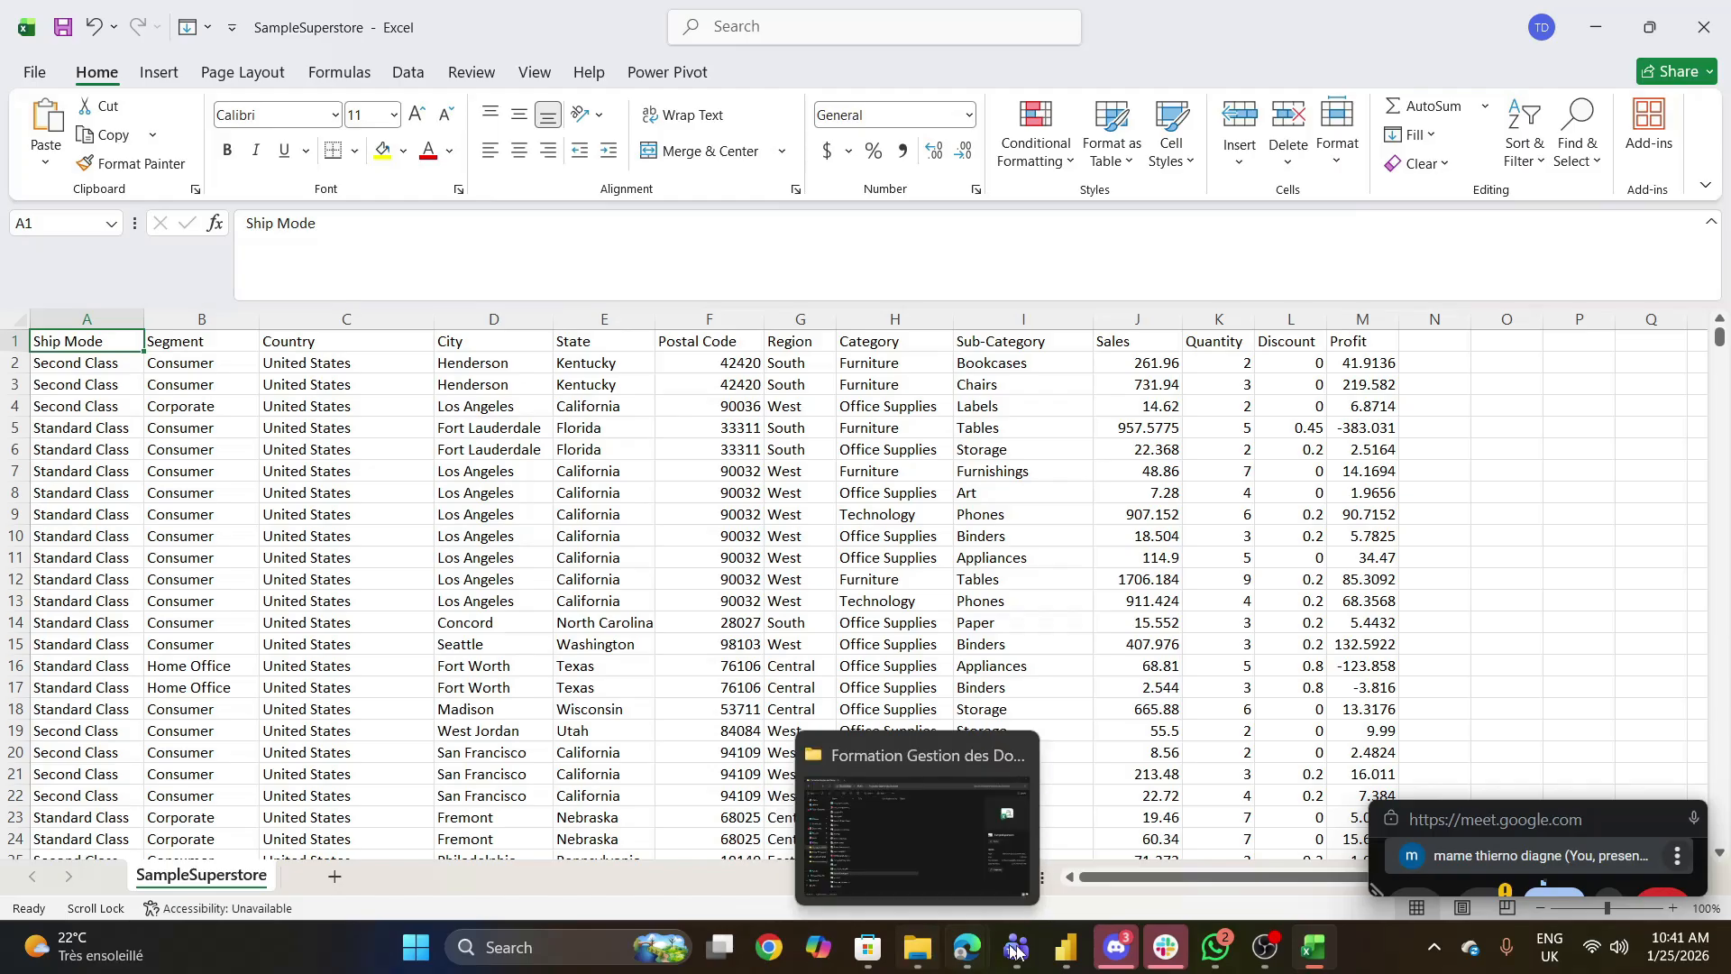
- Switch to the Data warehouse deck in Google Slides and create a new blank presentation from it
{"action": "mouse_move", "coordinate": [961, 954]}
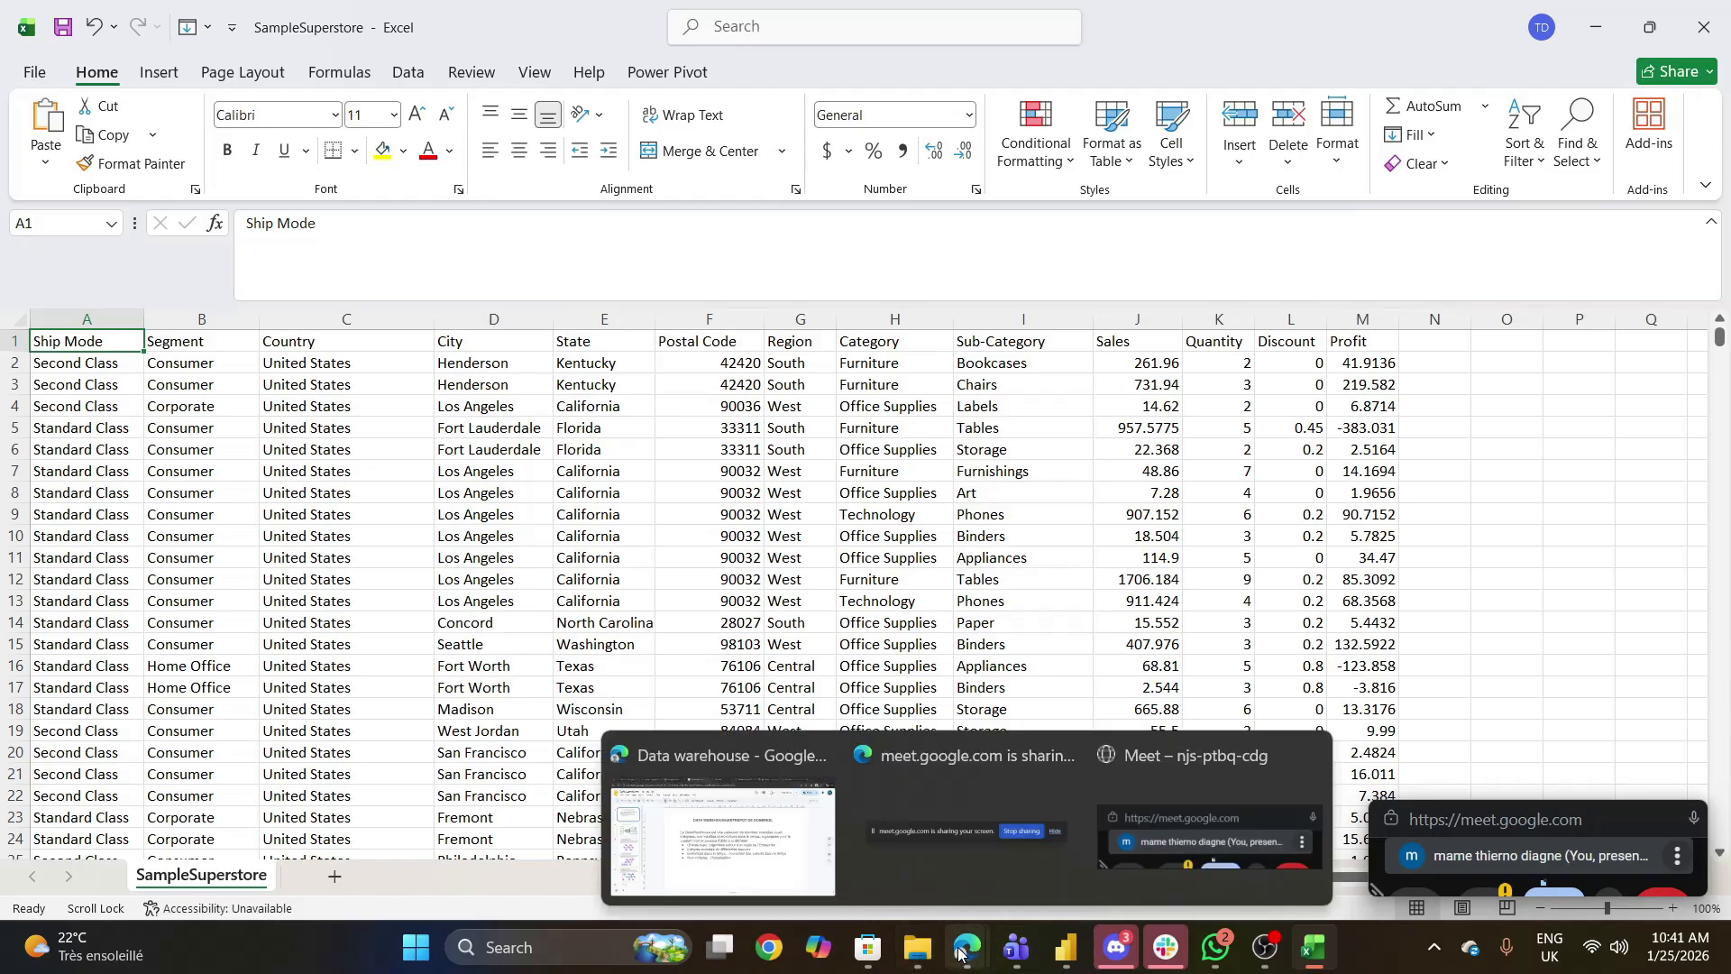
{"action": "left_click", "coordinate": [768, 847]}
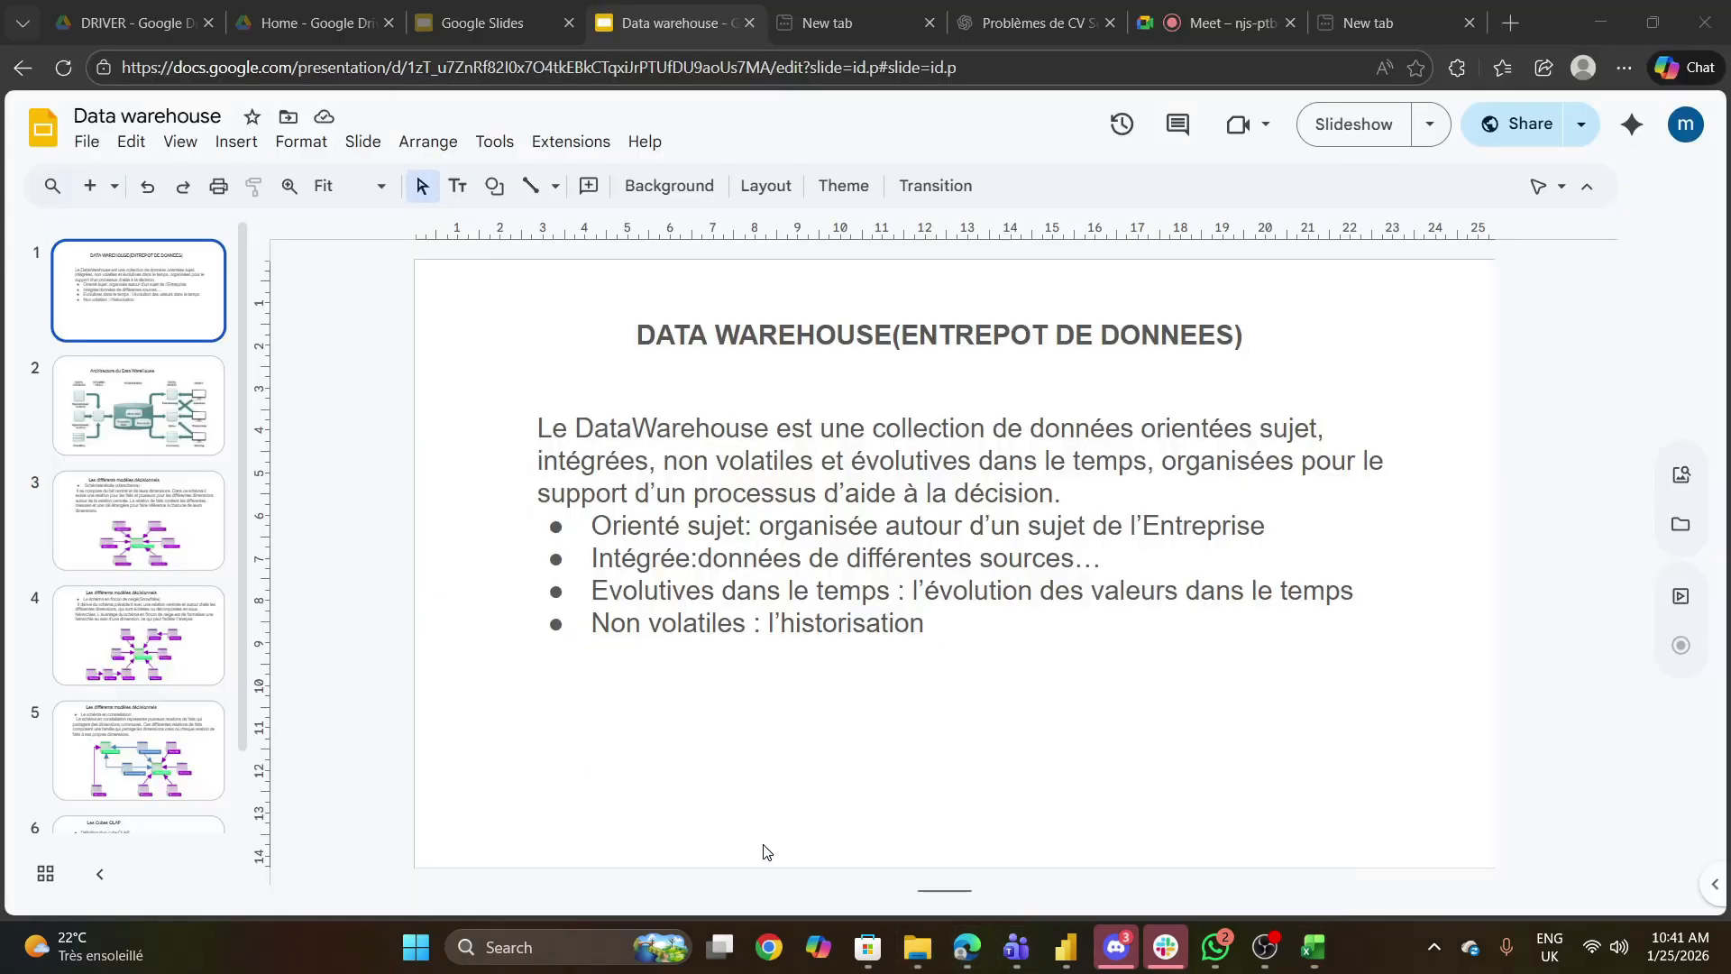
{"action": "left_click", "coordinate": [84, 144]}
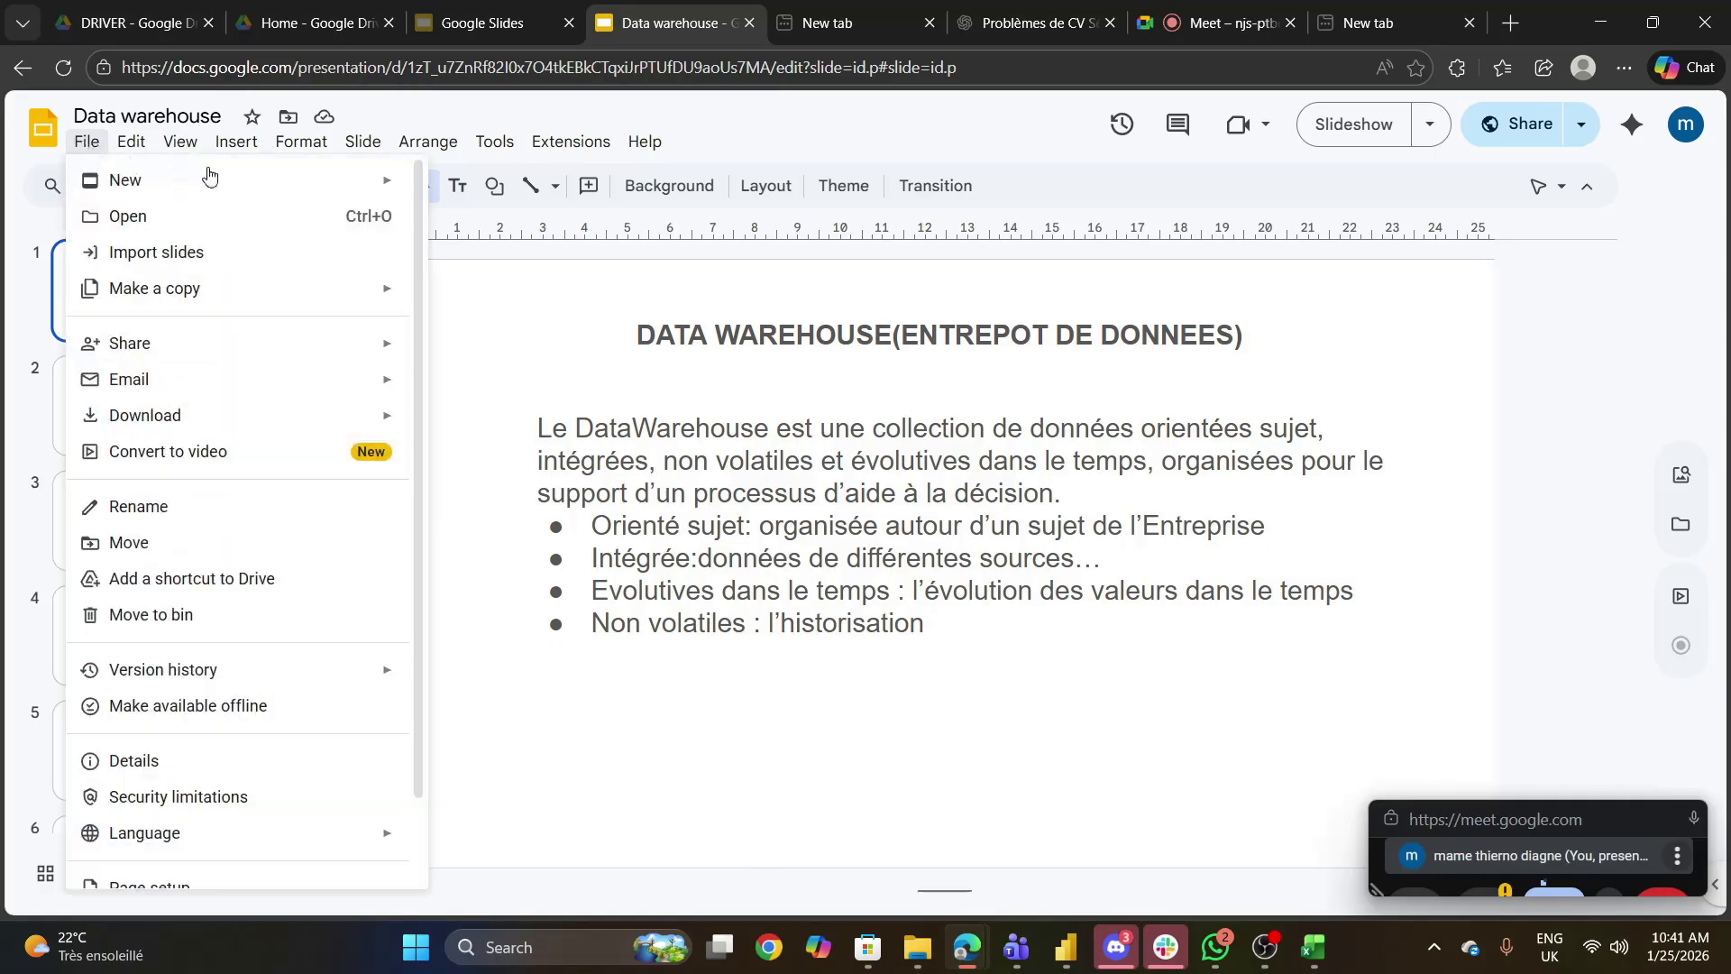
{"action": "mouse_move", "coordinate": [131, 142]}
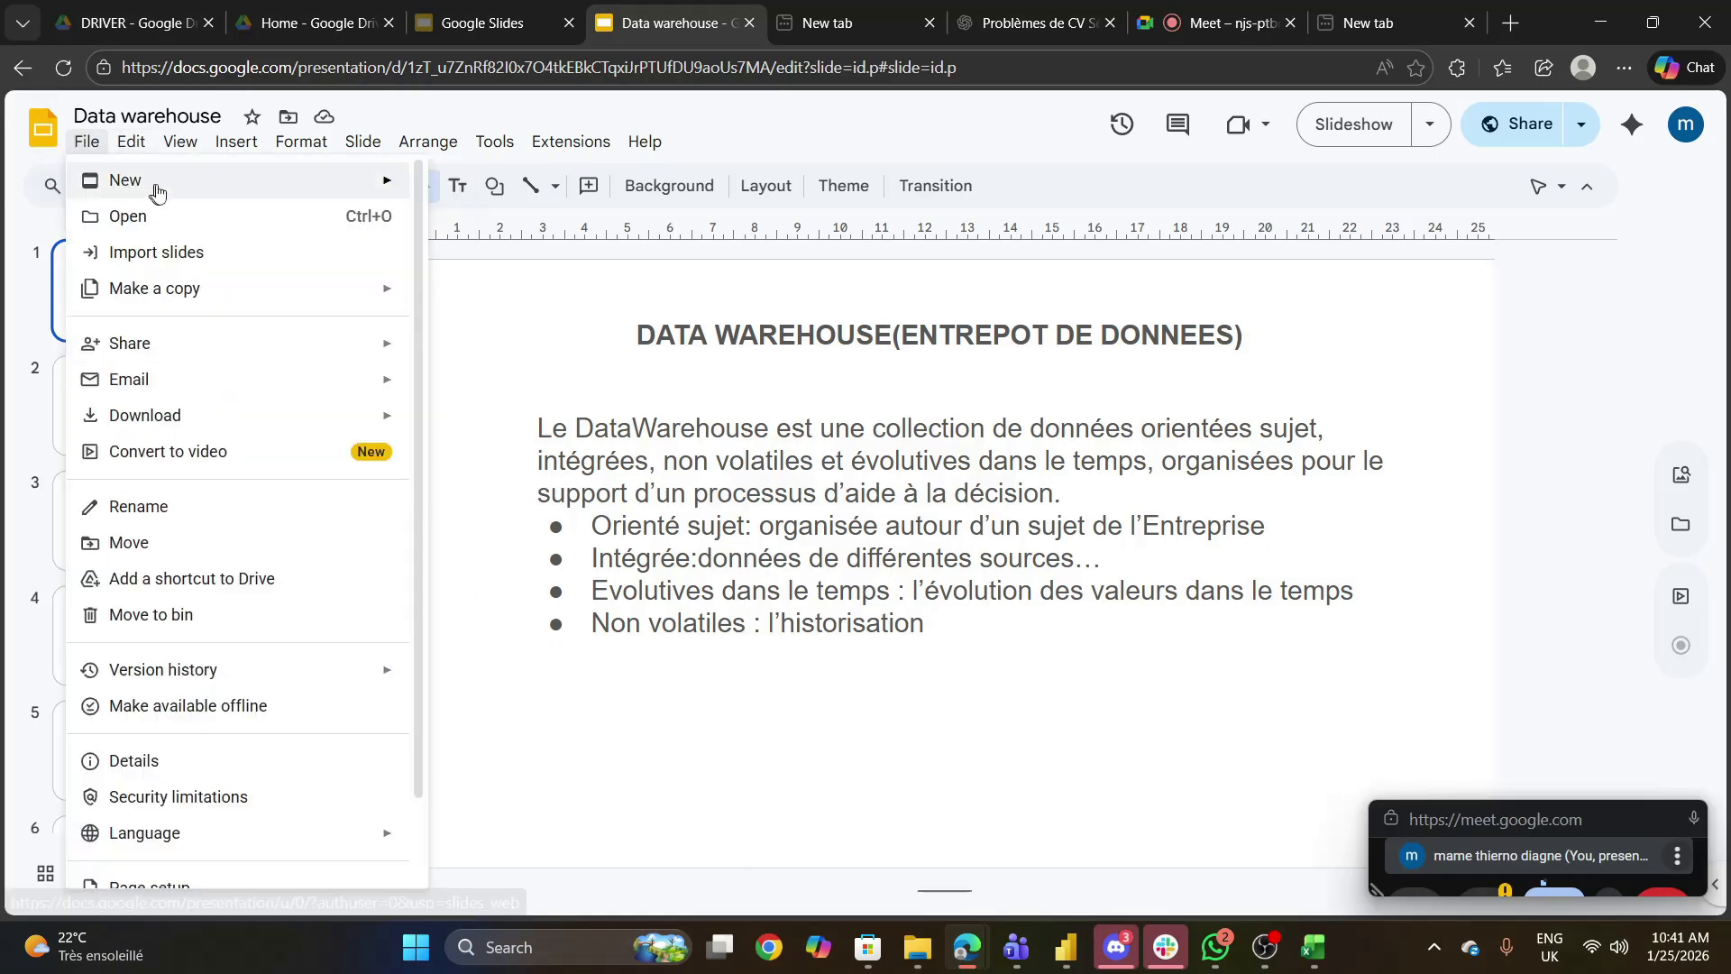
{"action": "mouse_move", "coordinate": [155, 180]}
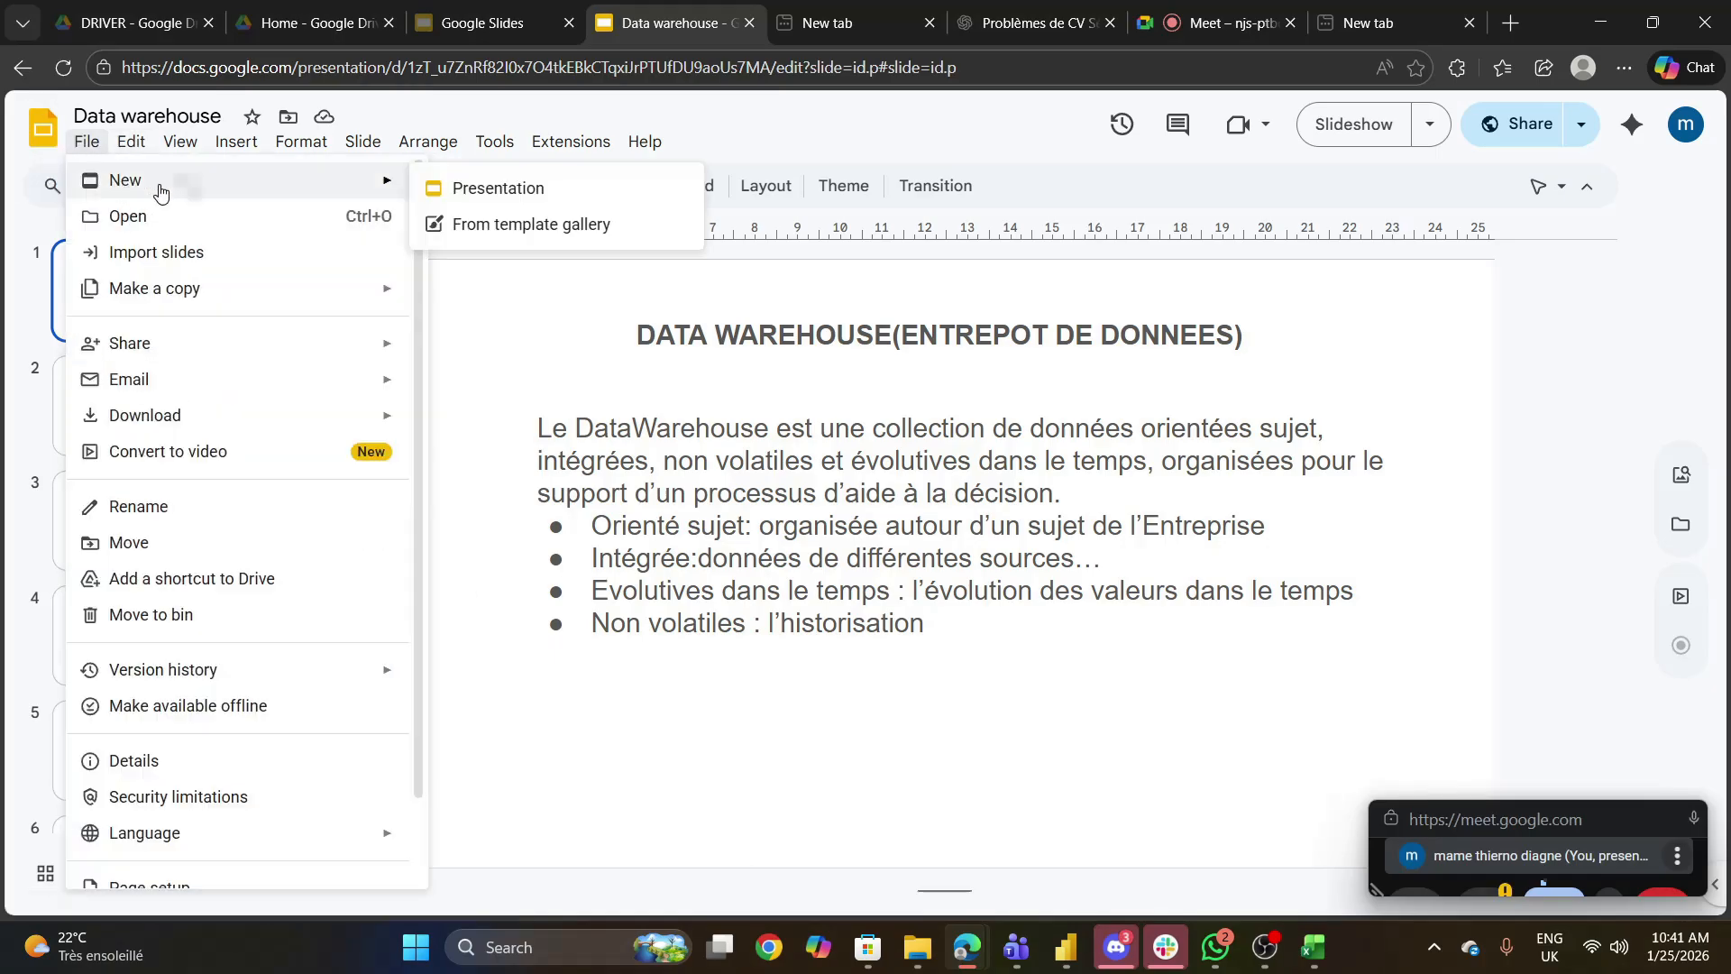
{"action": "left_click", "coordinate": [521, 187]}
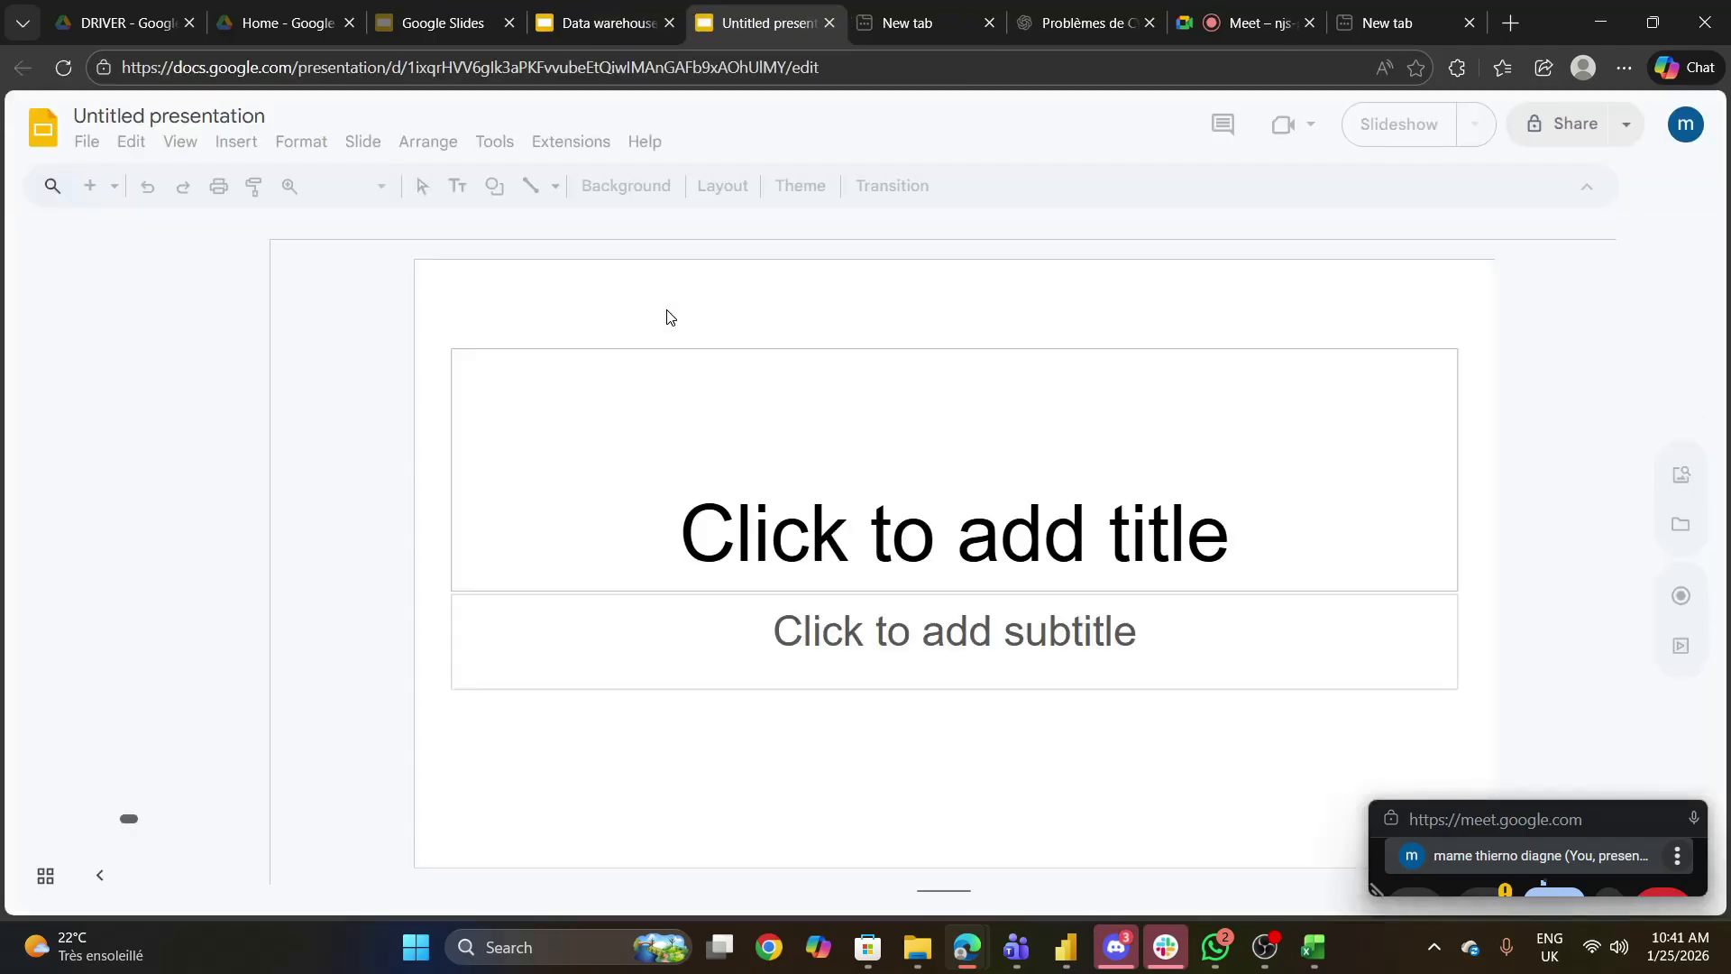
- Delete the title and subtitle placeholders from the first slide of the new presentation
{"action": "left_click", "coordinate": [938, 357]}
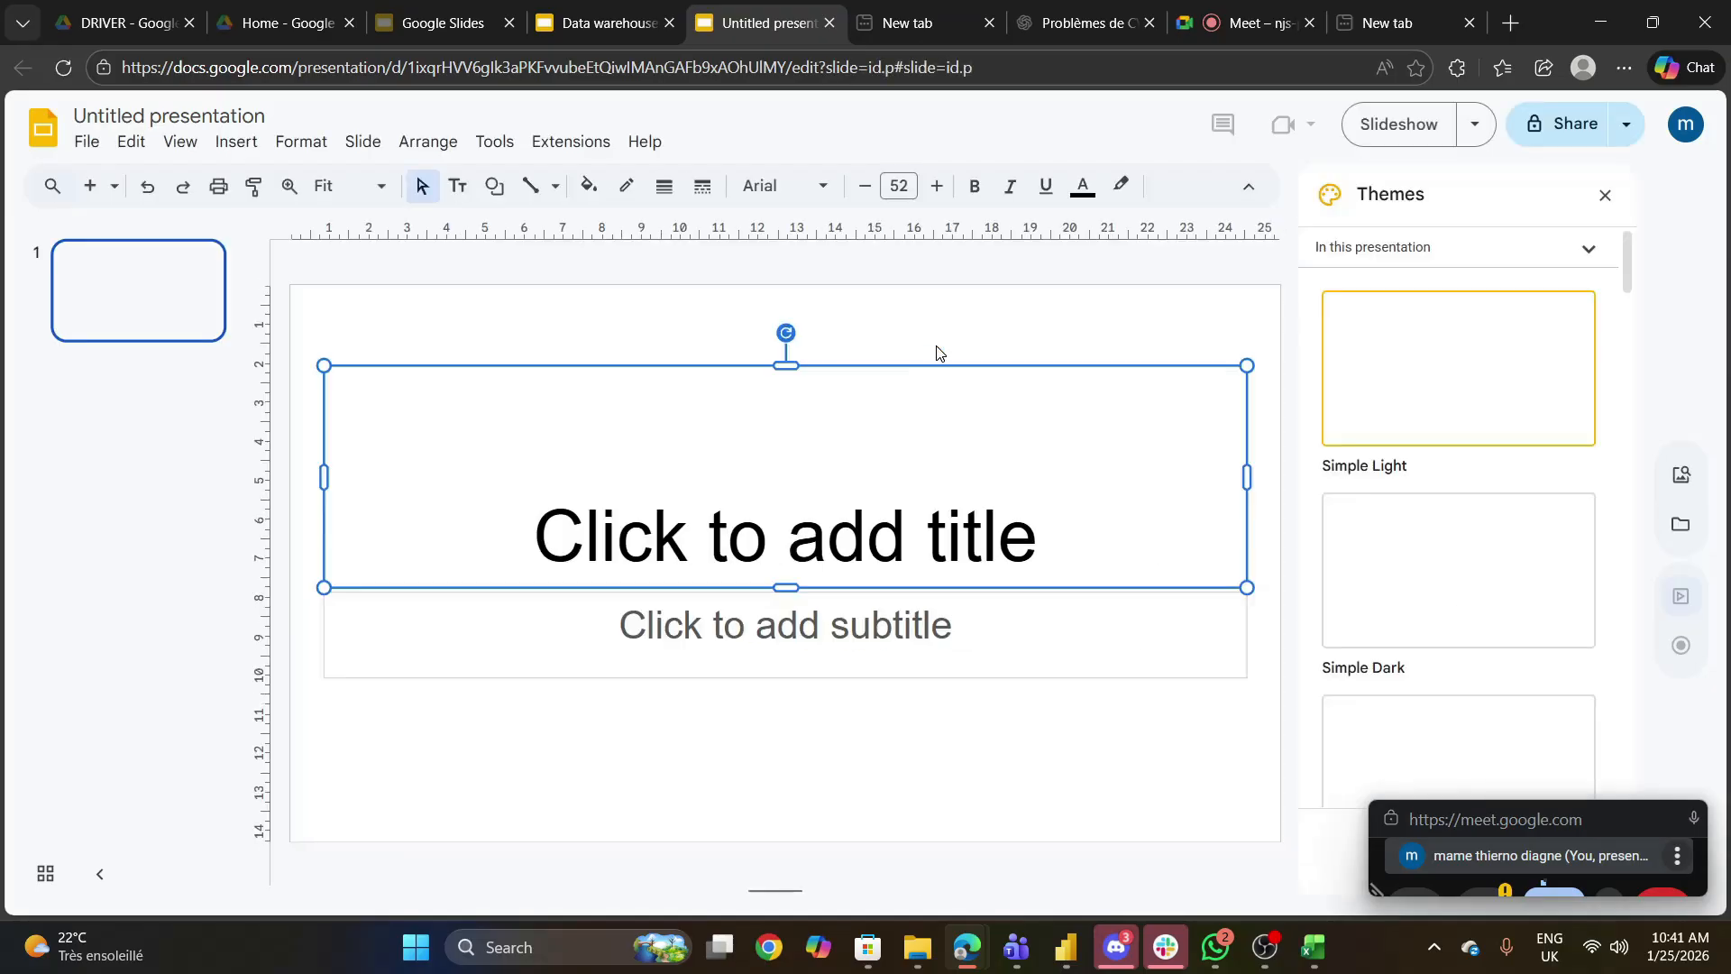
{"action": "left_click", "coordinate": [871, 370]}
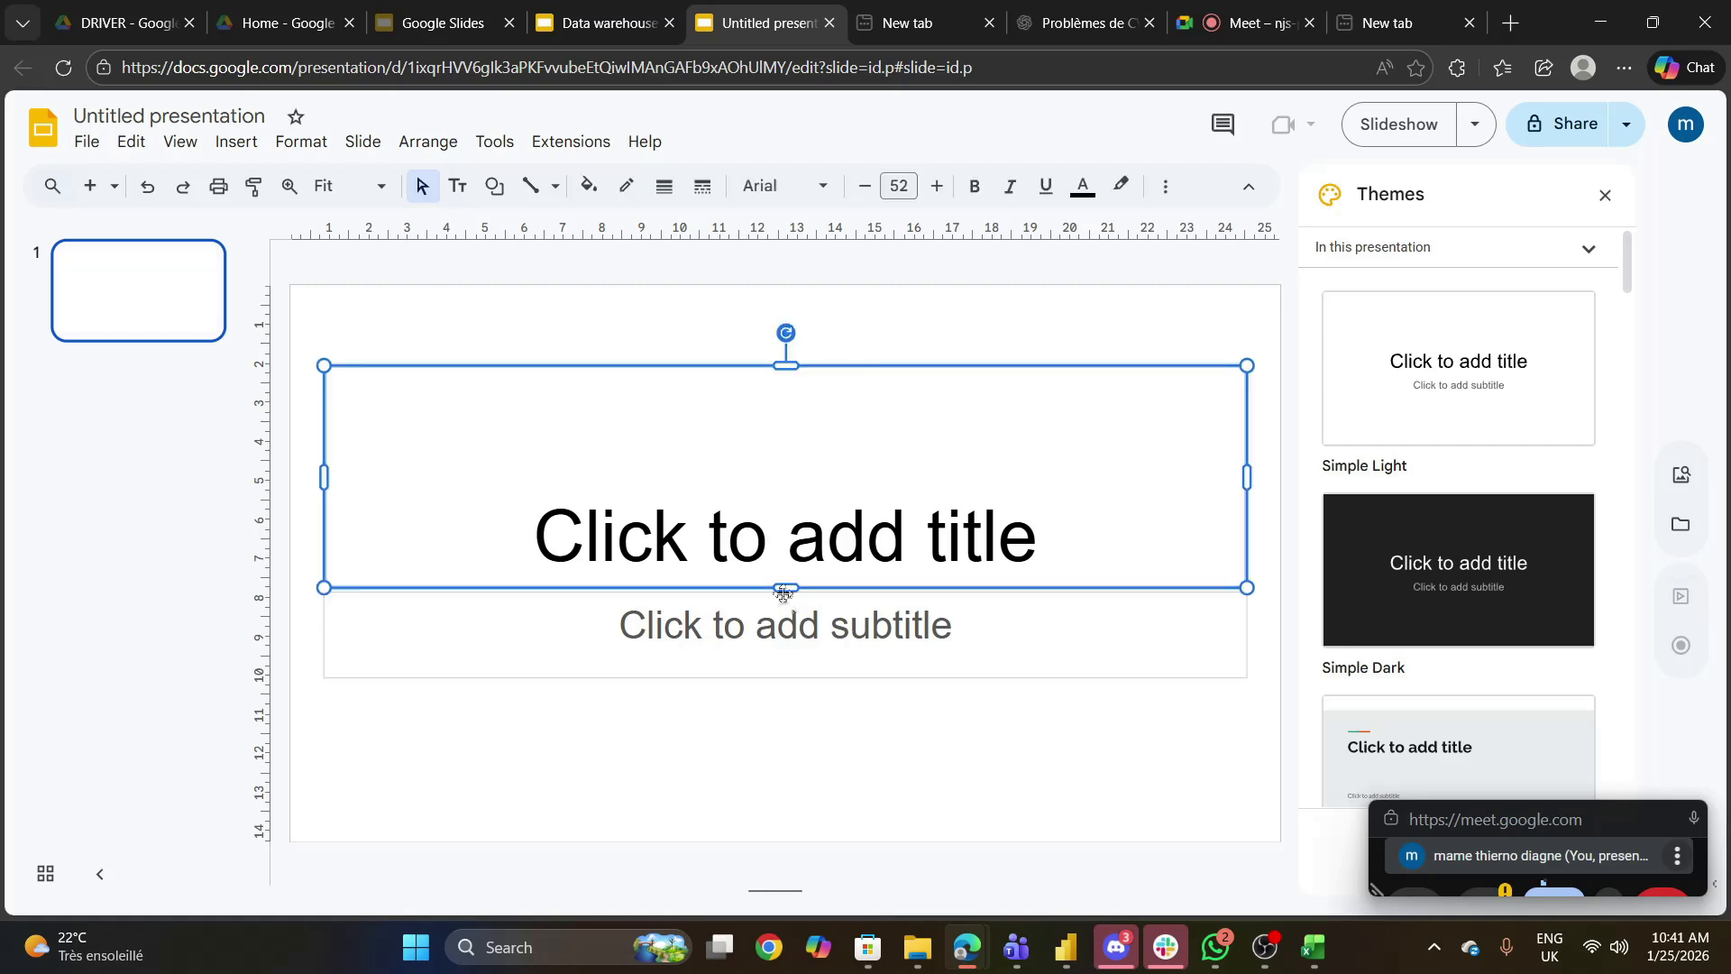
{"action": "key", "text": "Delete"}
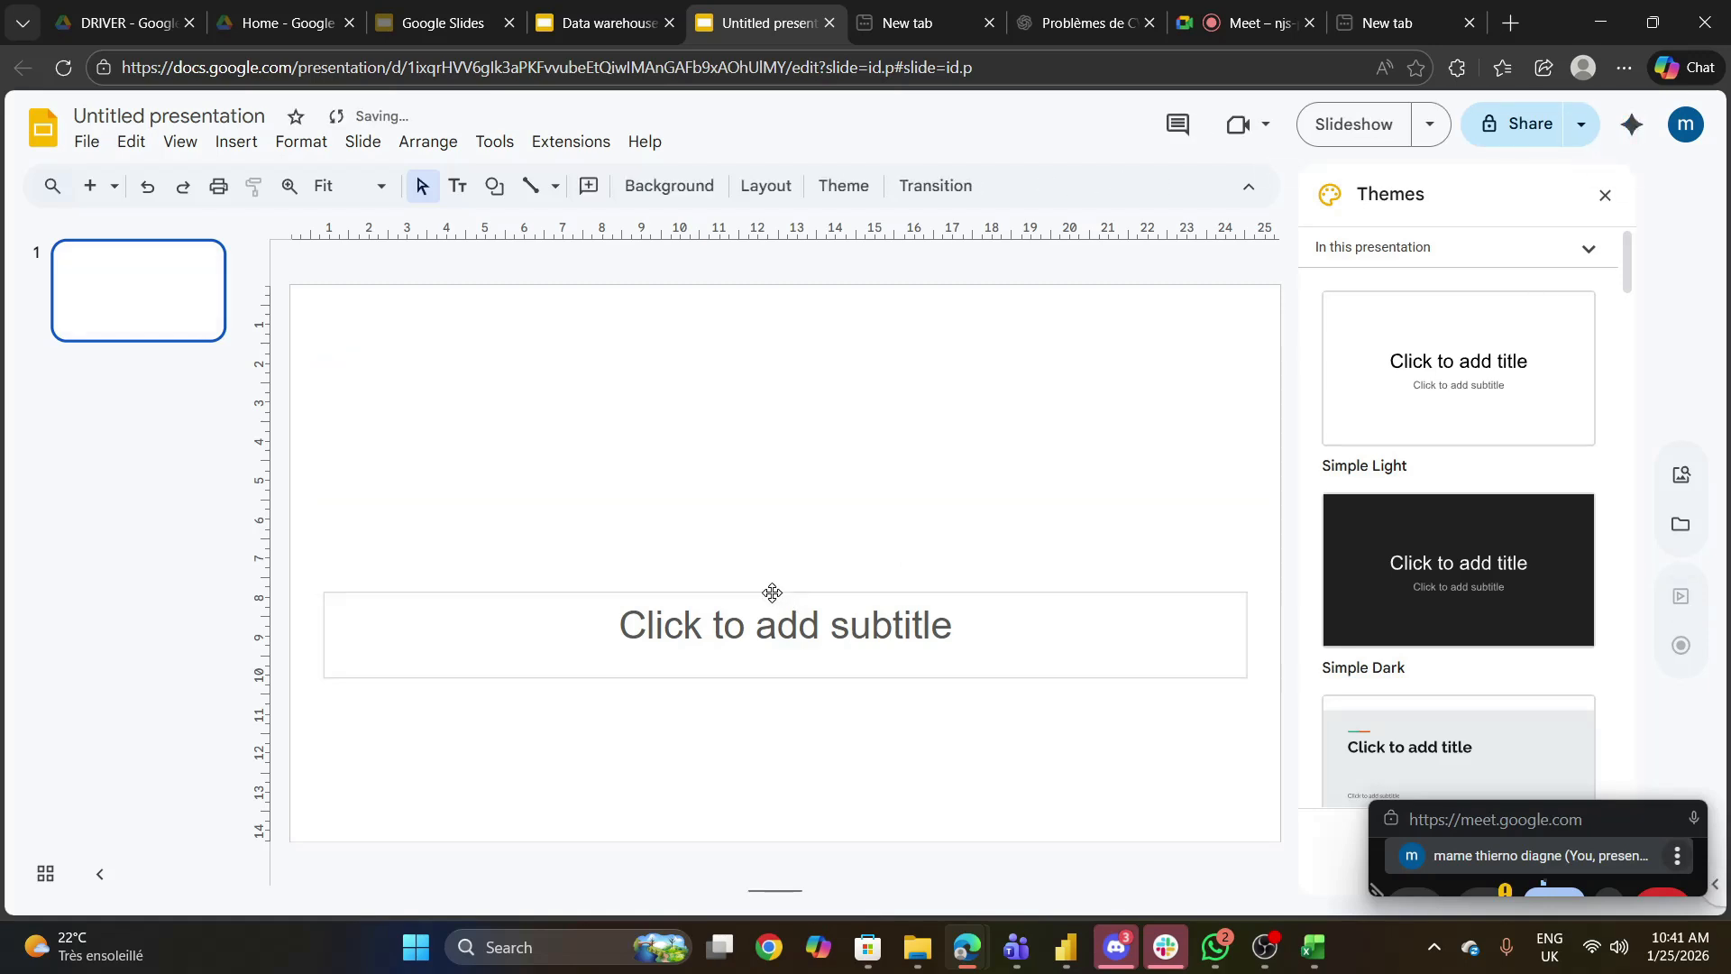
{"action": "left_click", "coordinate": [773, 593]}
{"action": "key", "text": "Delete"}
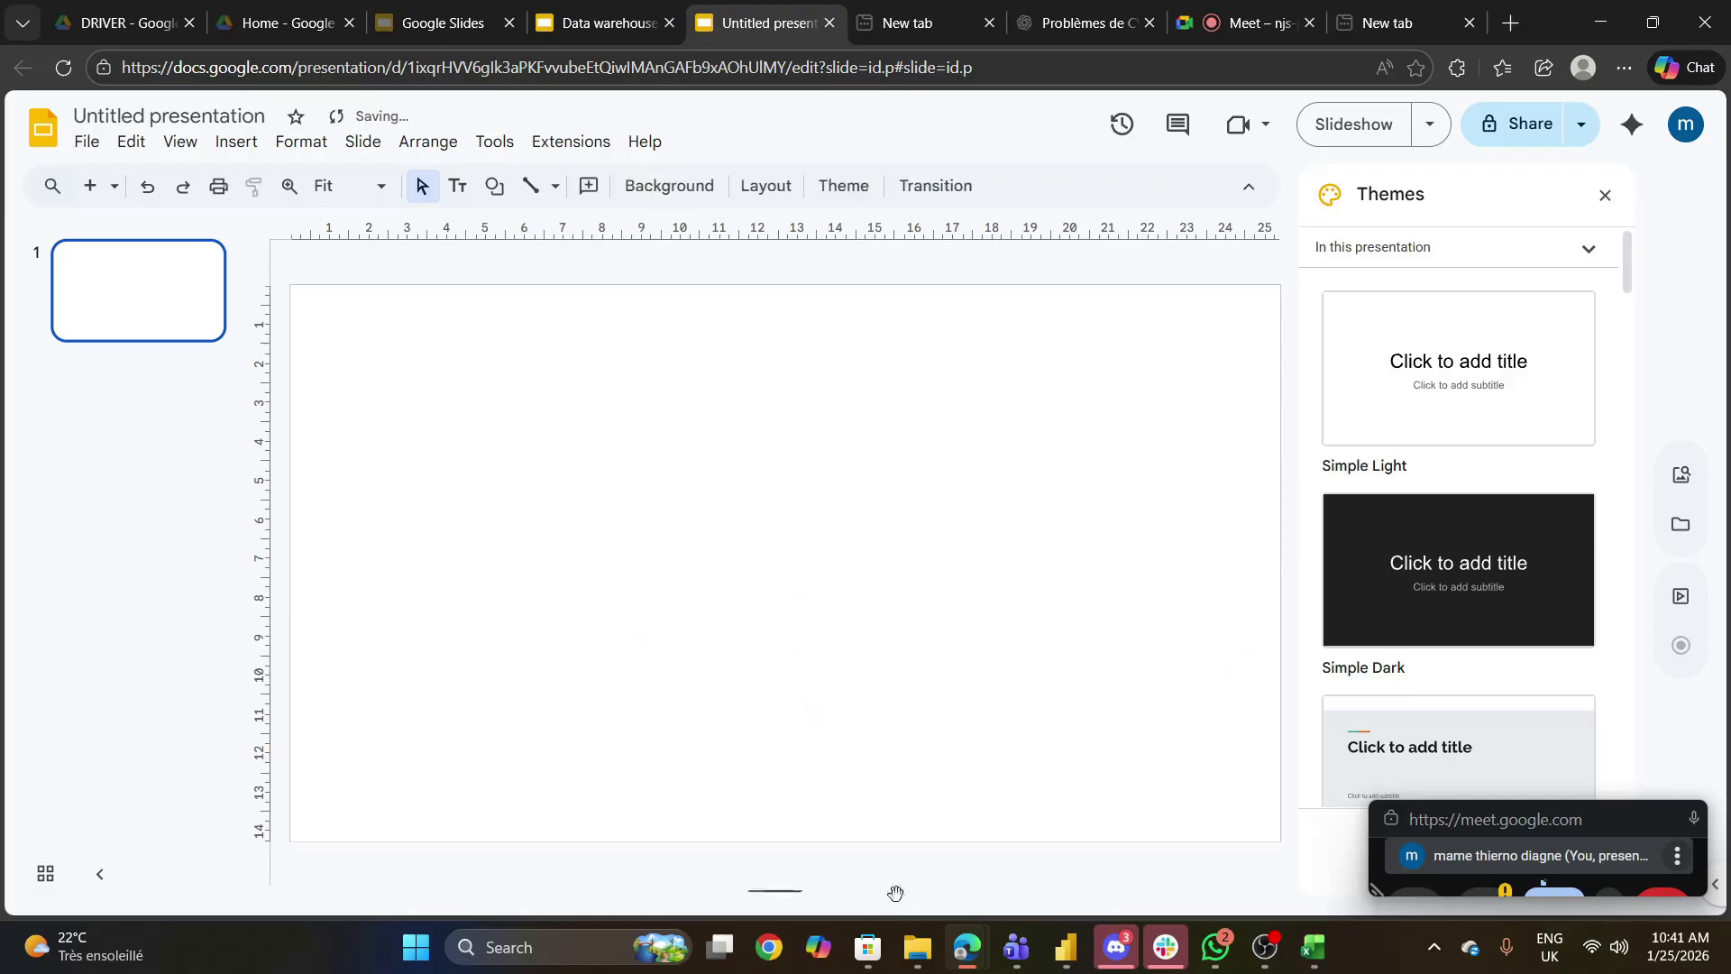
- Check the SampleSuperstore column headers in Excel, return to the blank slide and place a rectangle shape in its left half
{"action": "left_click", "coordinate": [1316, 948]}
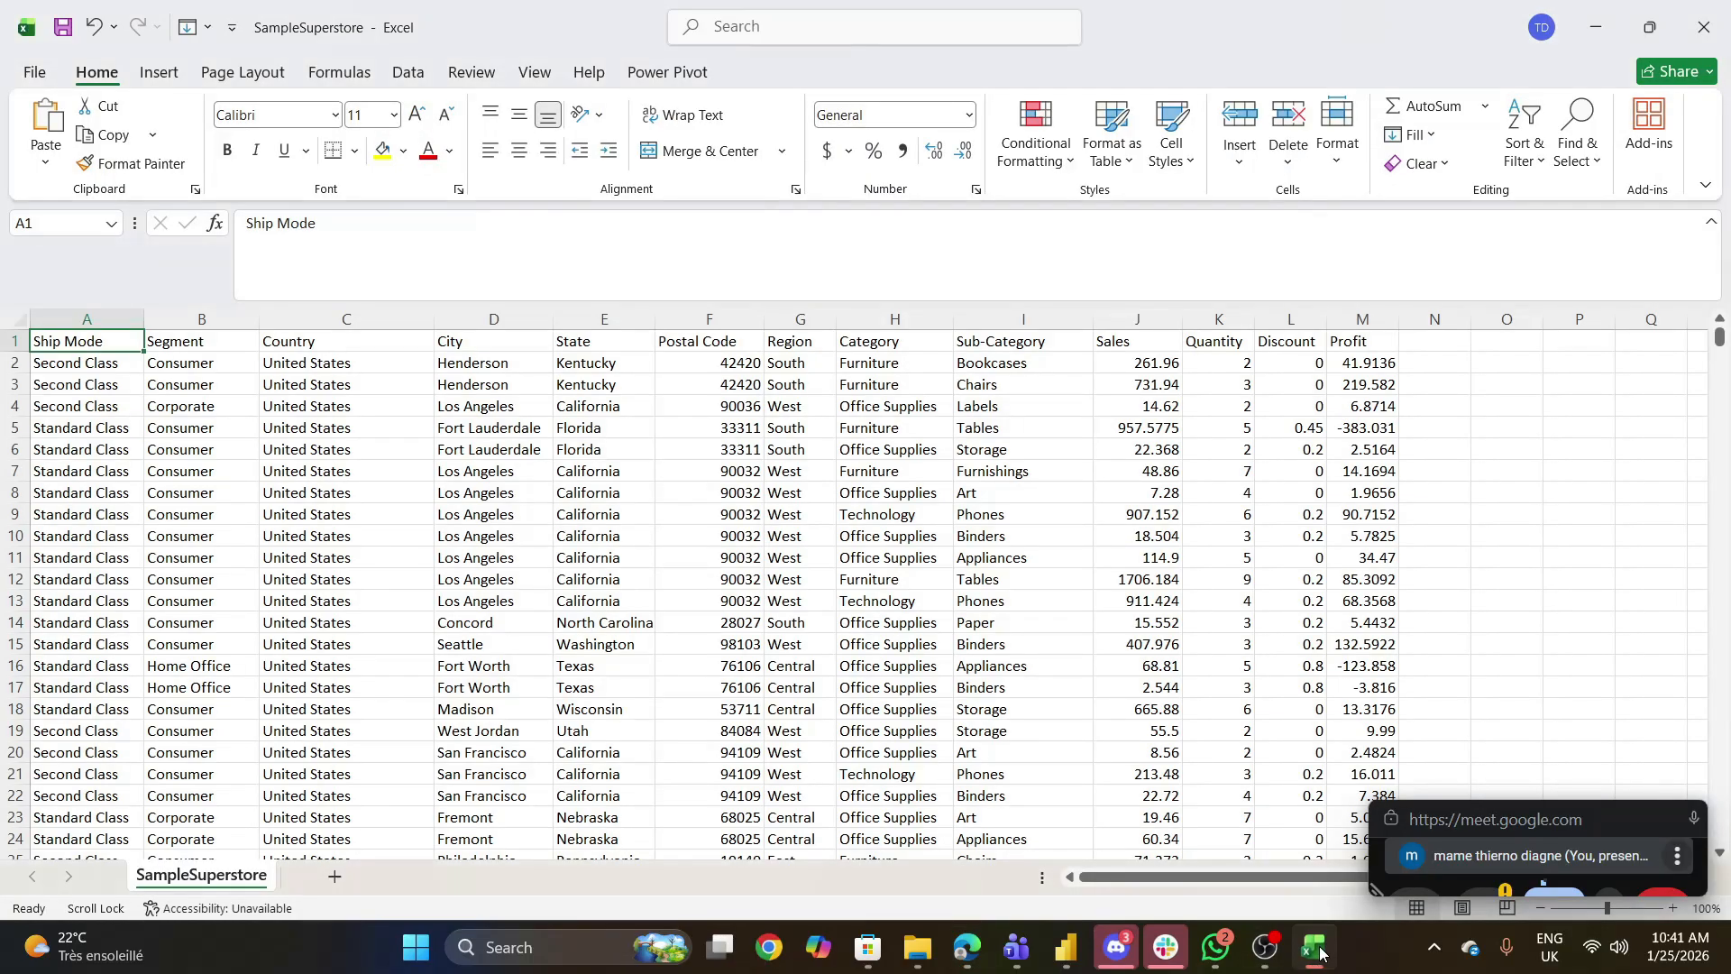
{"action": "left_click", "coordinate": [1316, 948]}
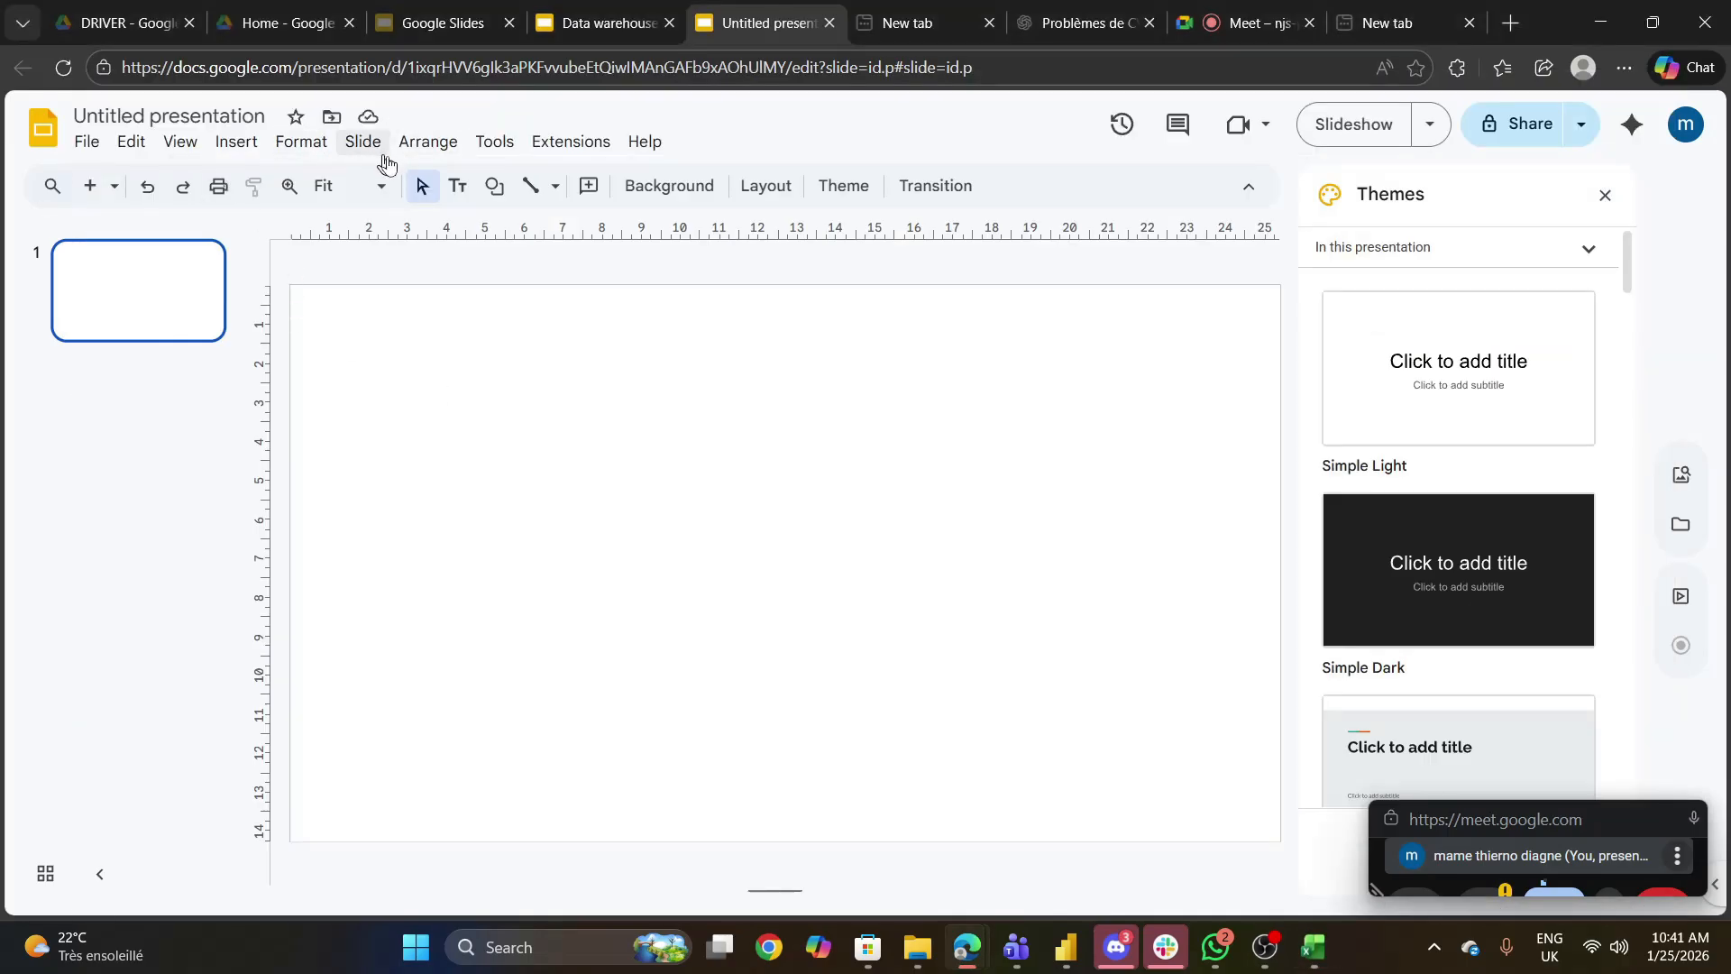
{"action": "left_click", "coordinate": [238, 144]}
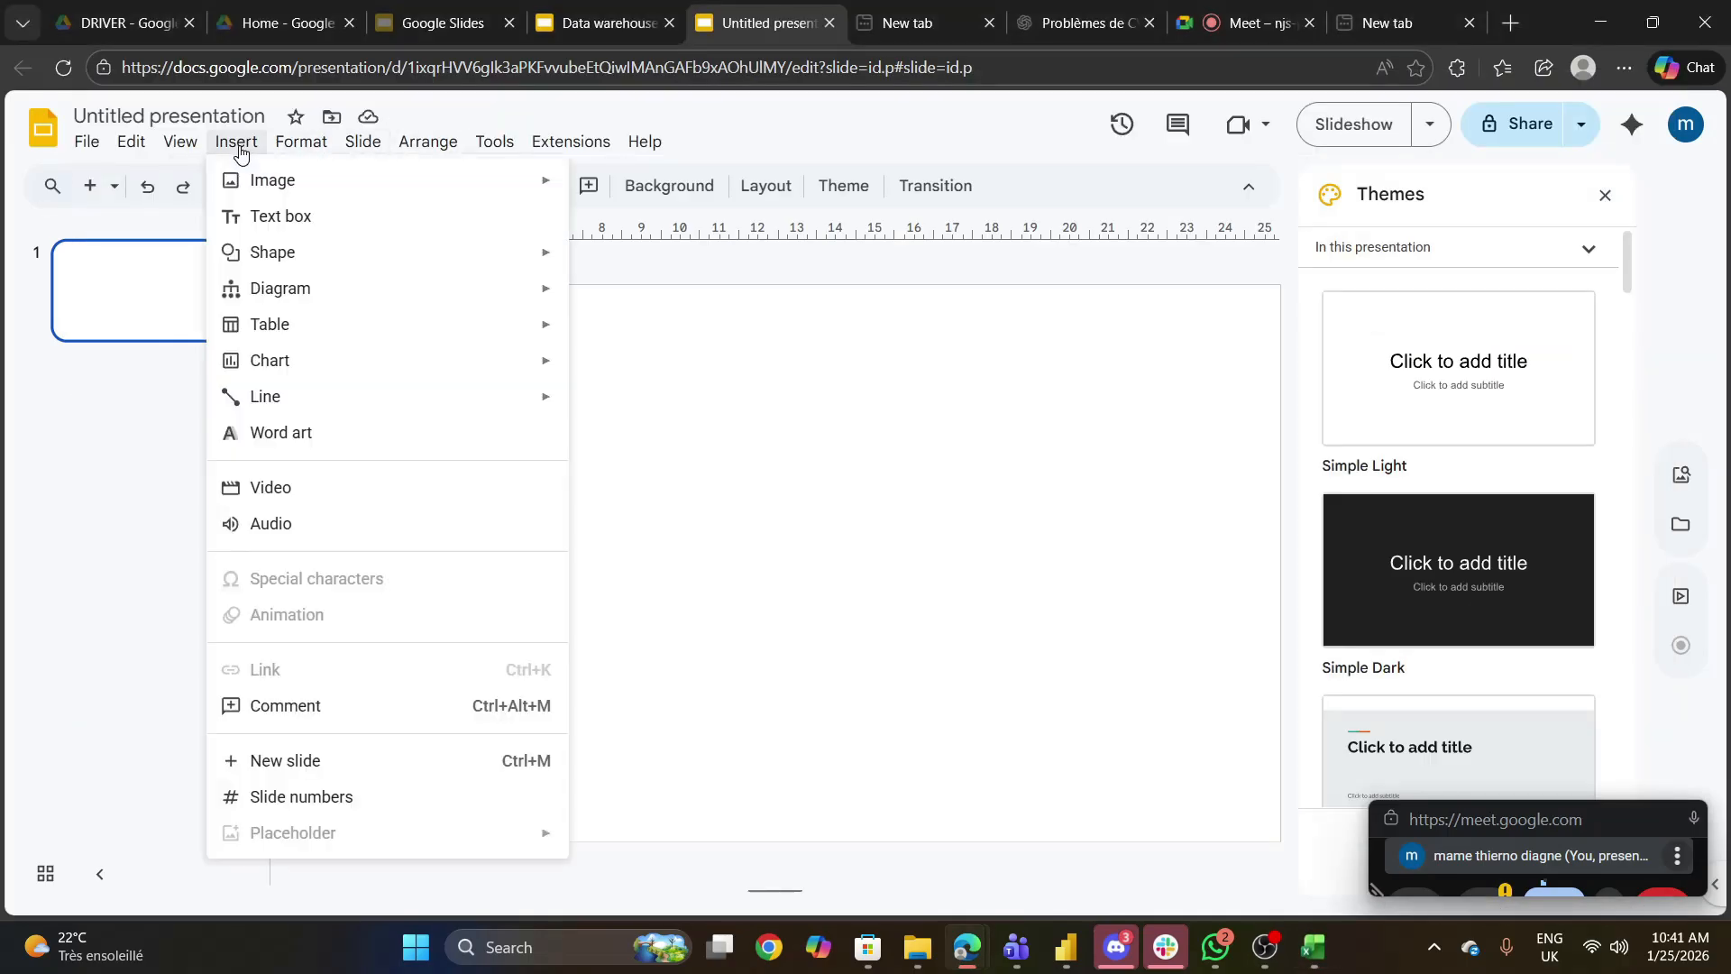
{"action": "mouse_move", "coordinate": [377, 263]}
{"action": "mouse_move", "coordinate": [599, 275]}
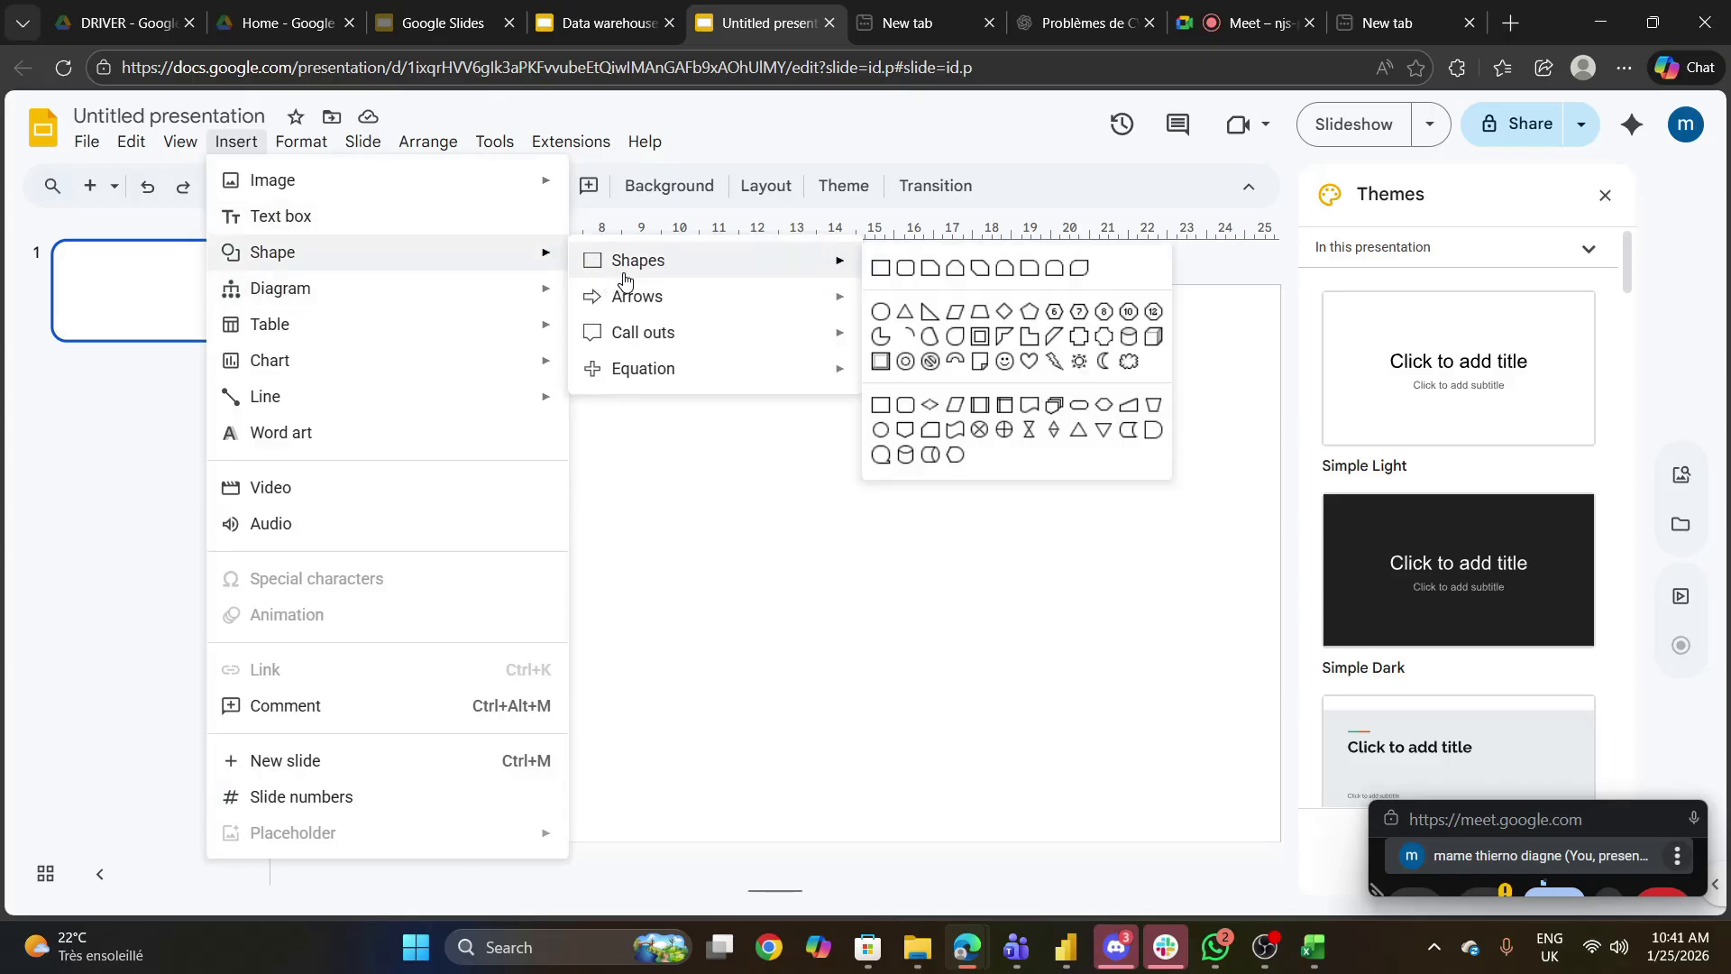
{"action": "left_click", "coordinate": [881, 268]}
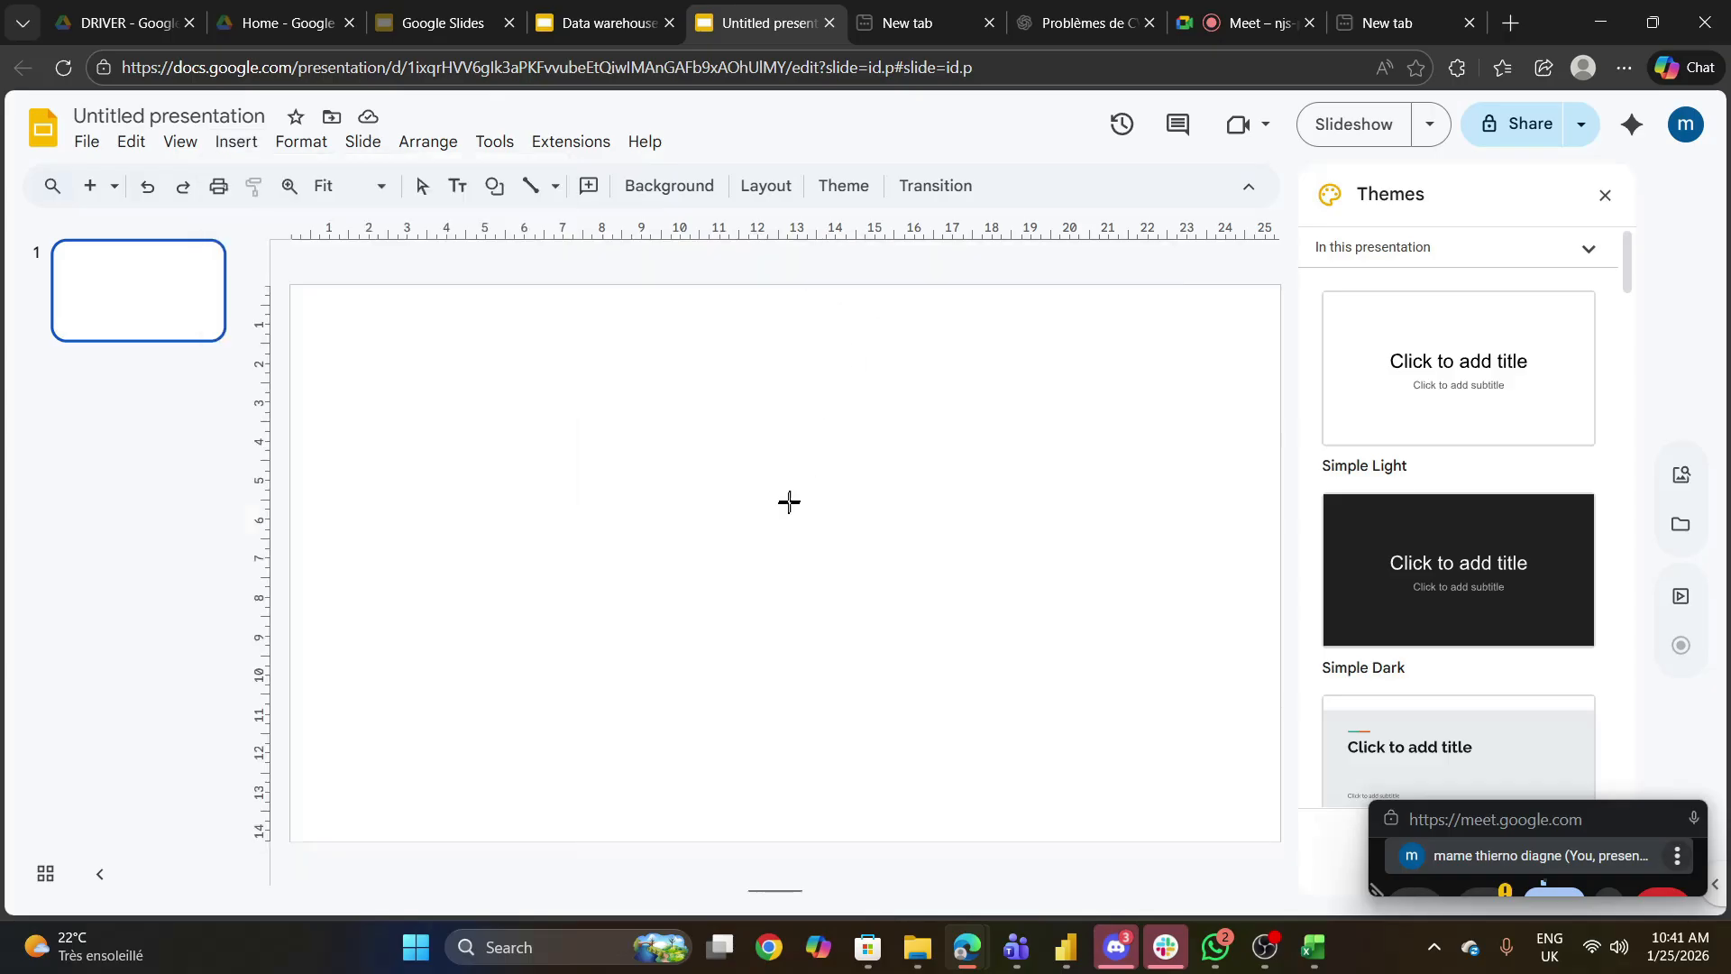
{"action": "left_click", "coordinate": [608, 497]}
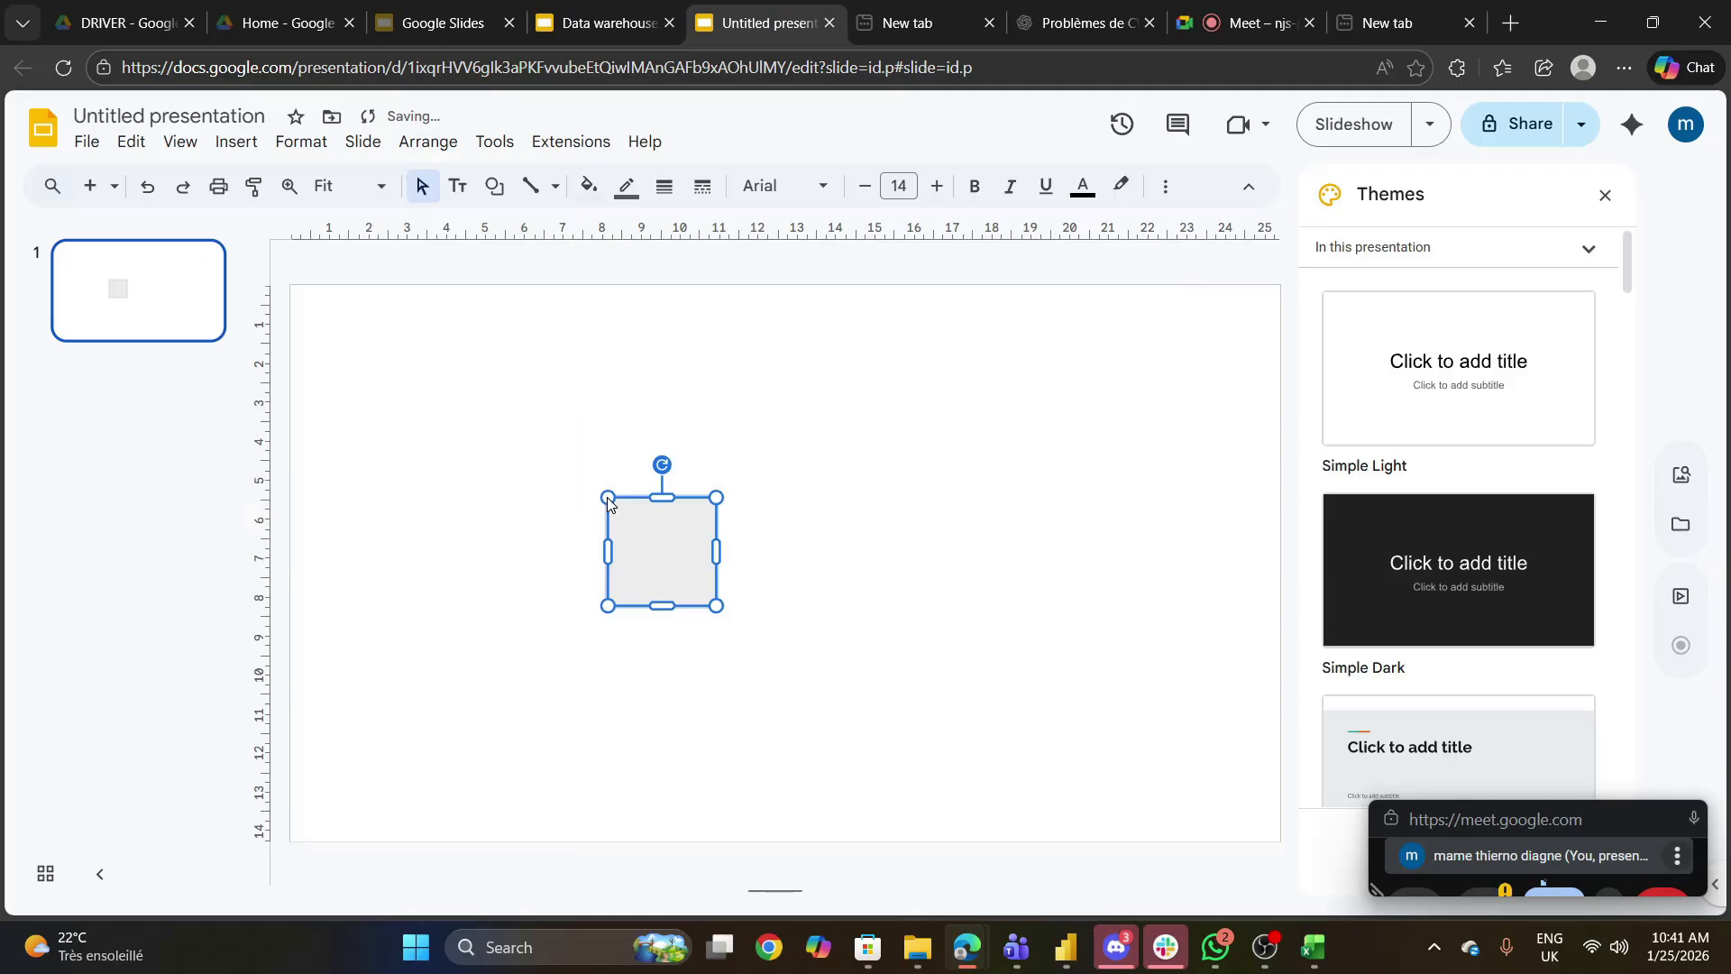
{"action": "left_click_drag", "start_coordinate": [641, 523], "coordinate": [452, 483]}
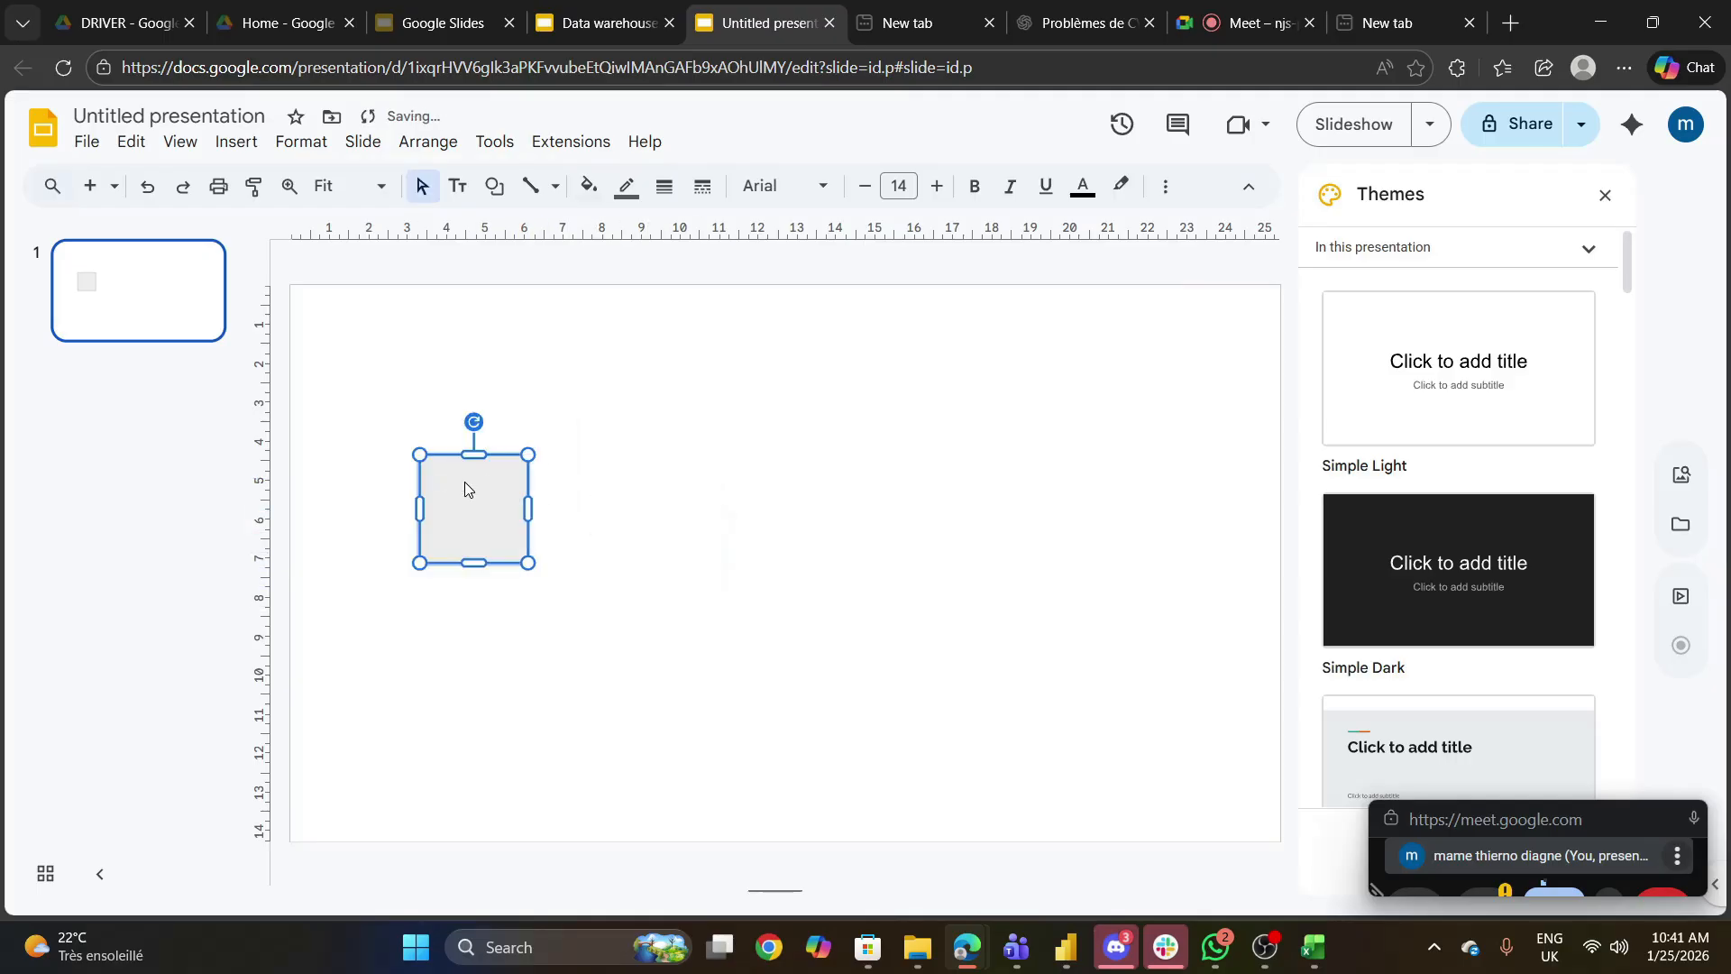
- Label the rectangle "Ship mode" and stretch it downward into a vertical box about 5 cm tall
{"action": "type", "text": "S"}
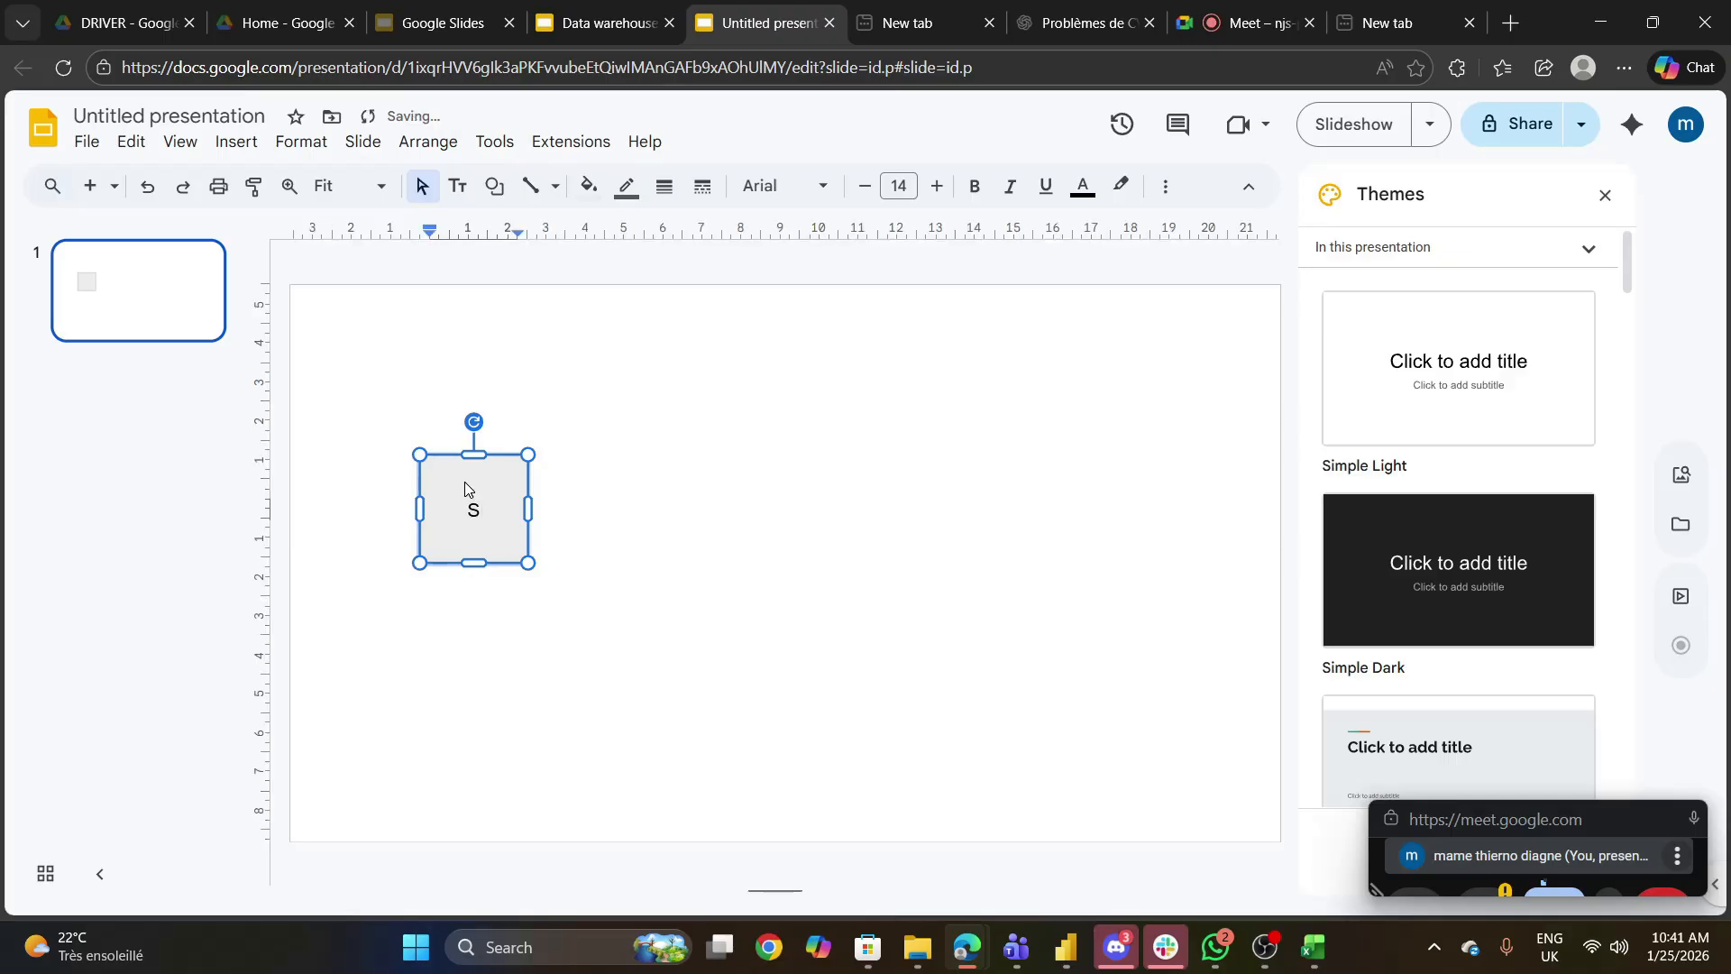
{"action": "type", "text": "hip mode"}
{"action": "left_click", "coordinate": [624, 560]}
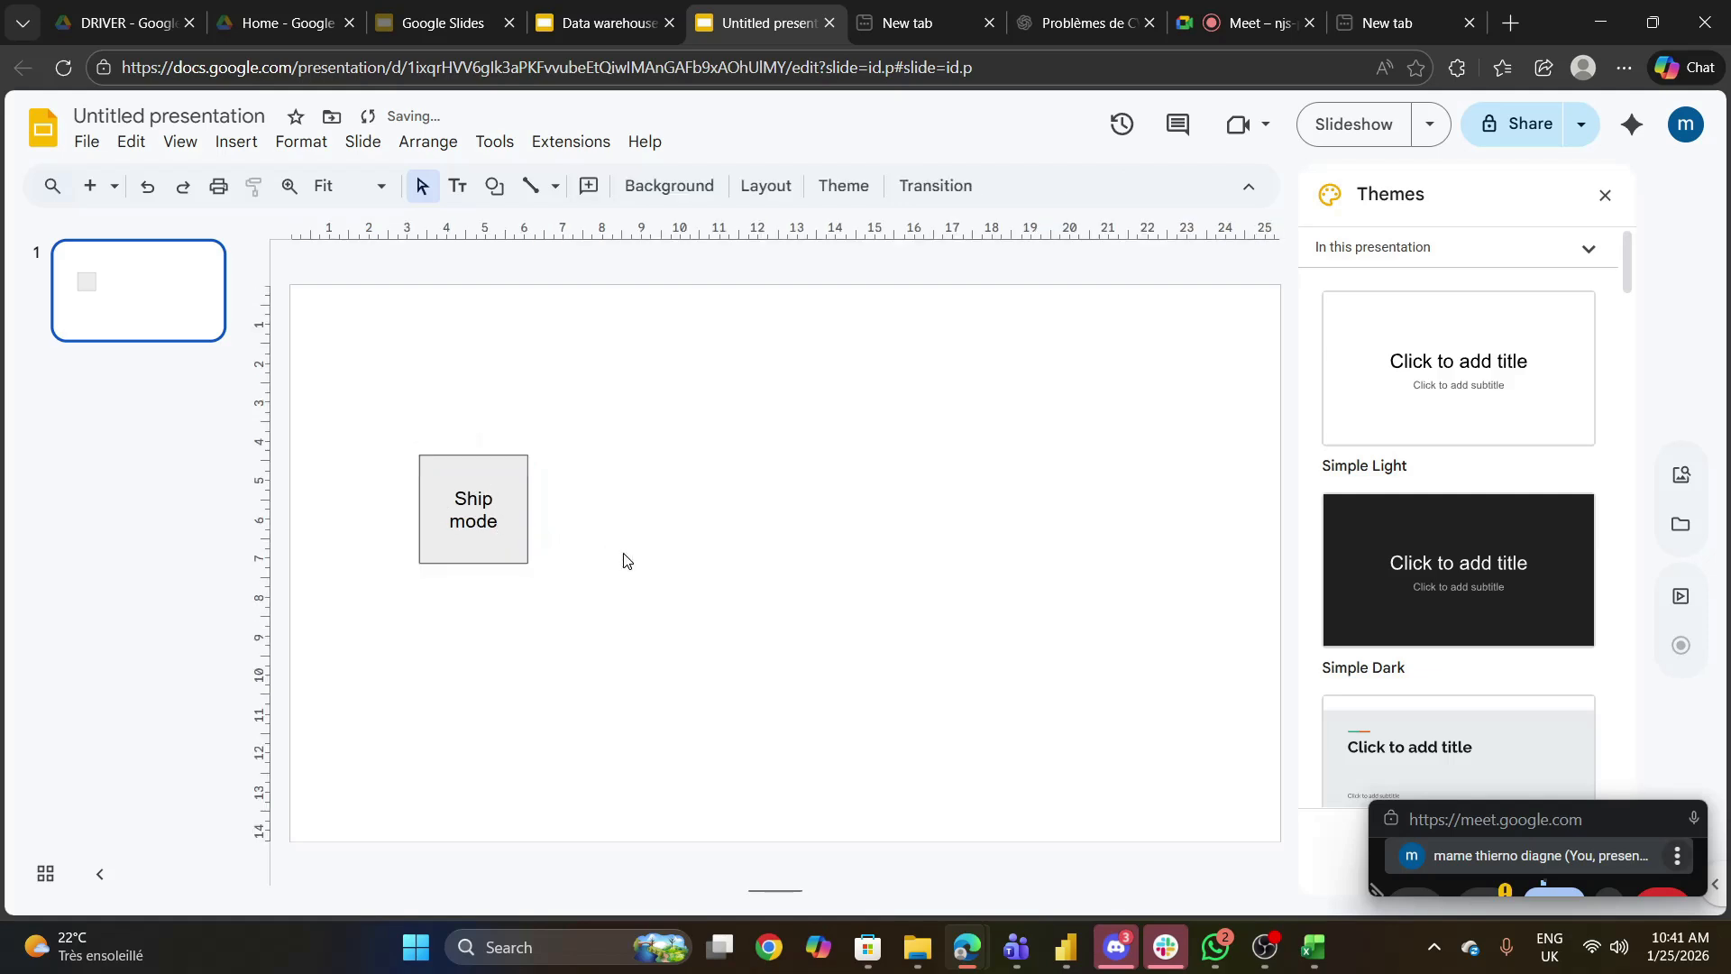
{"action": "left_click", "coordinate": [487, 514]}
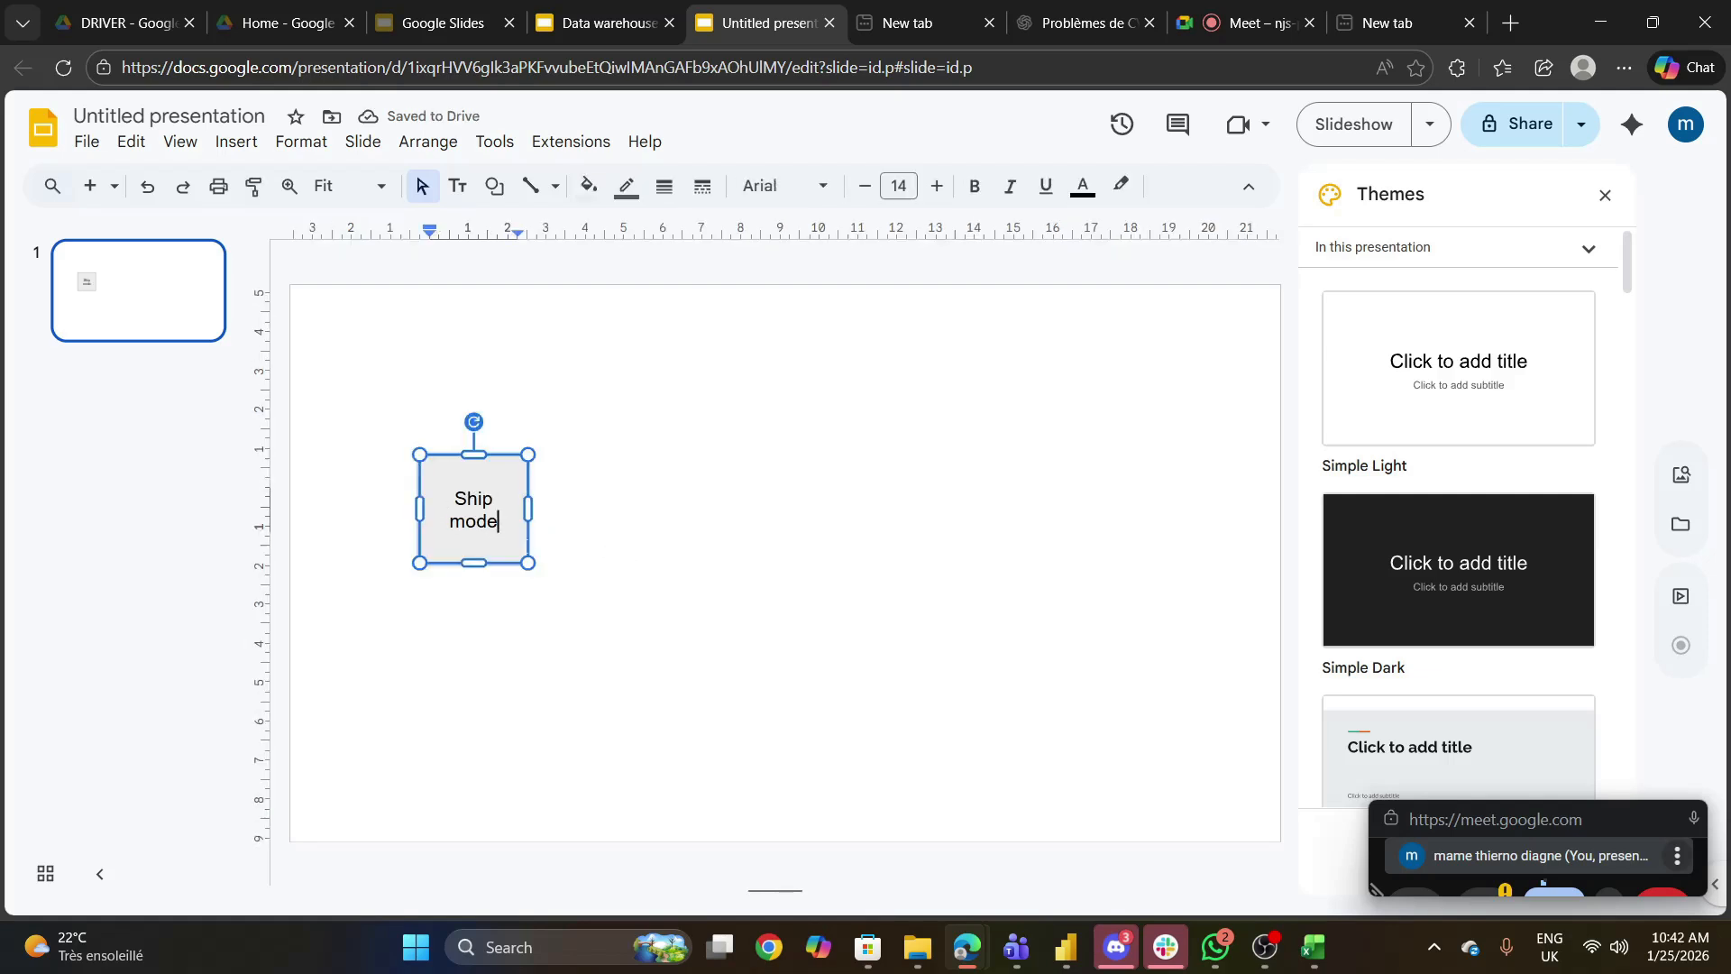
{"action": "left_click_drag", "start_coordinate": [528, 563], "coordinate": [532, 646]}
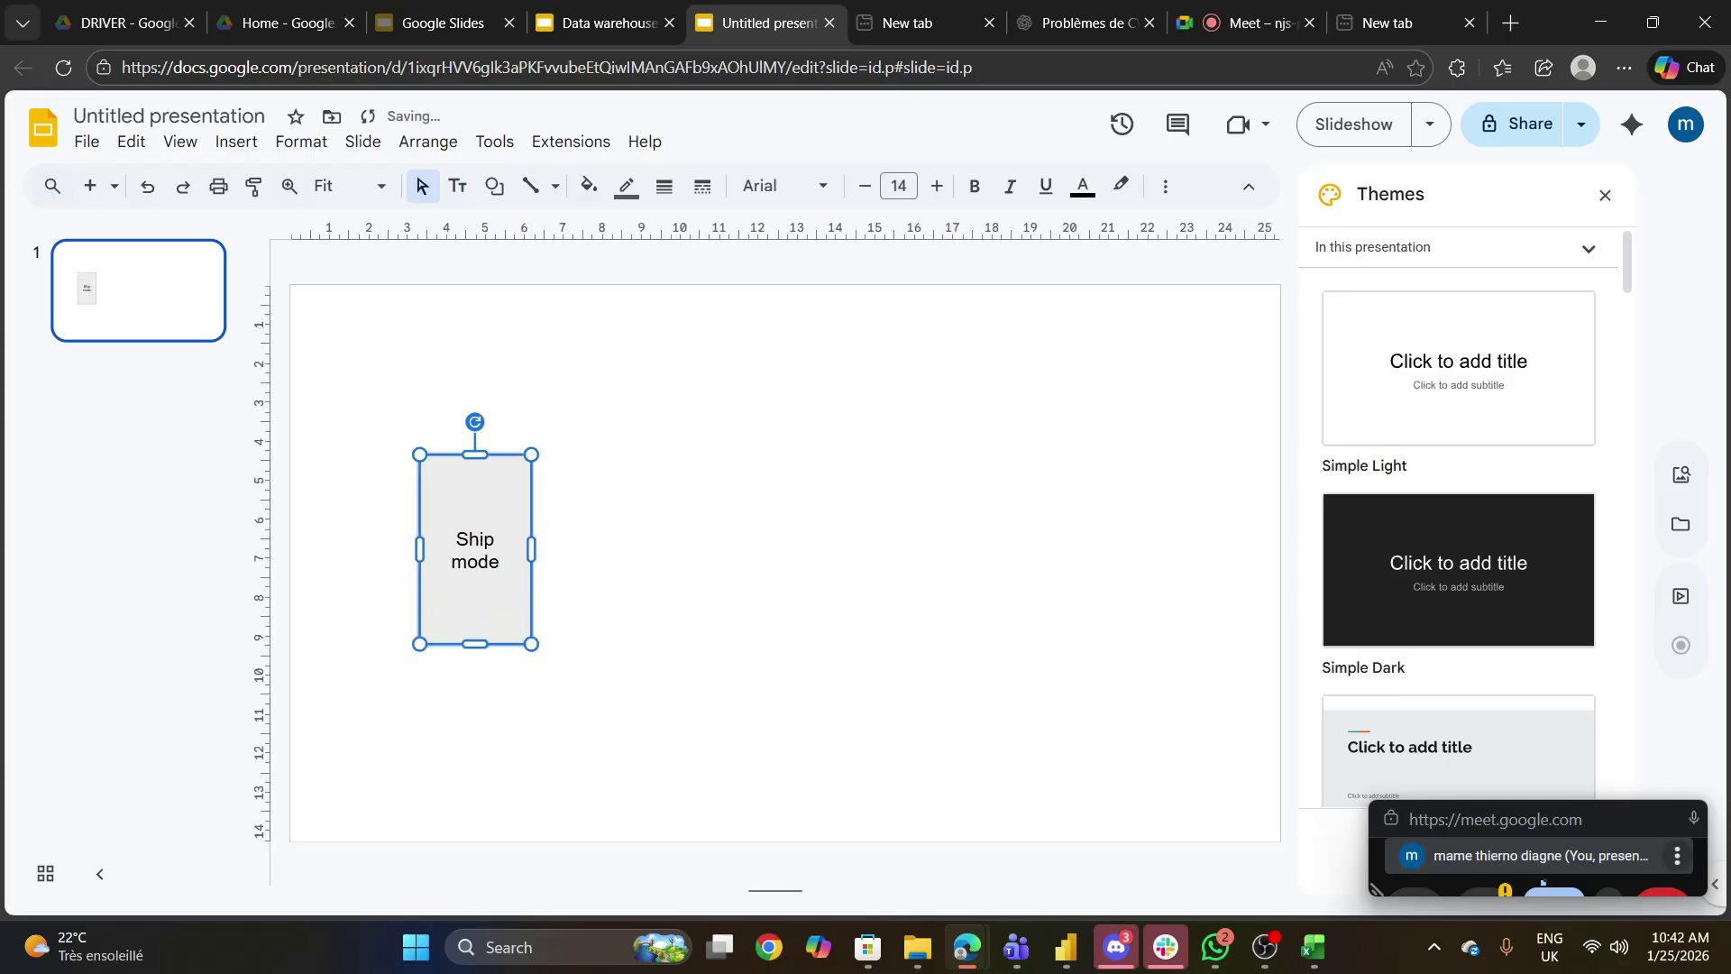
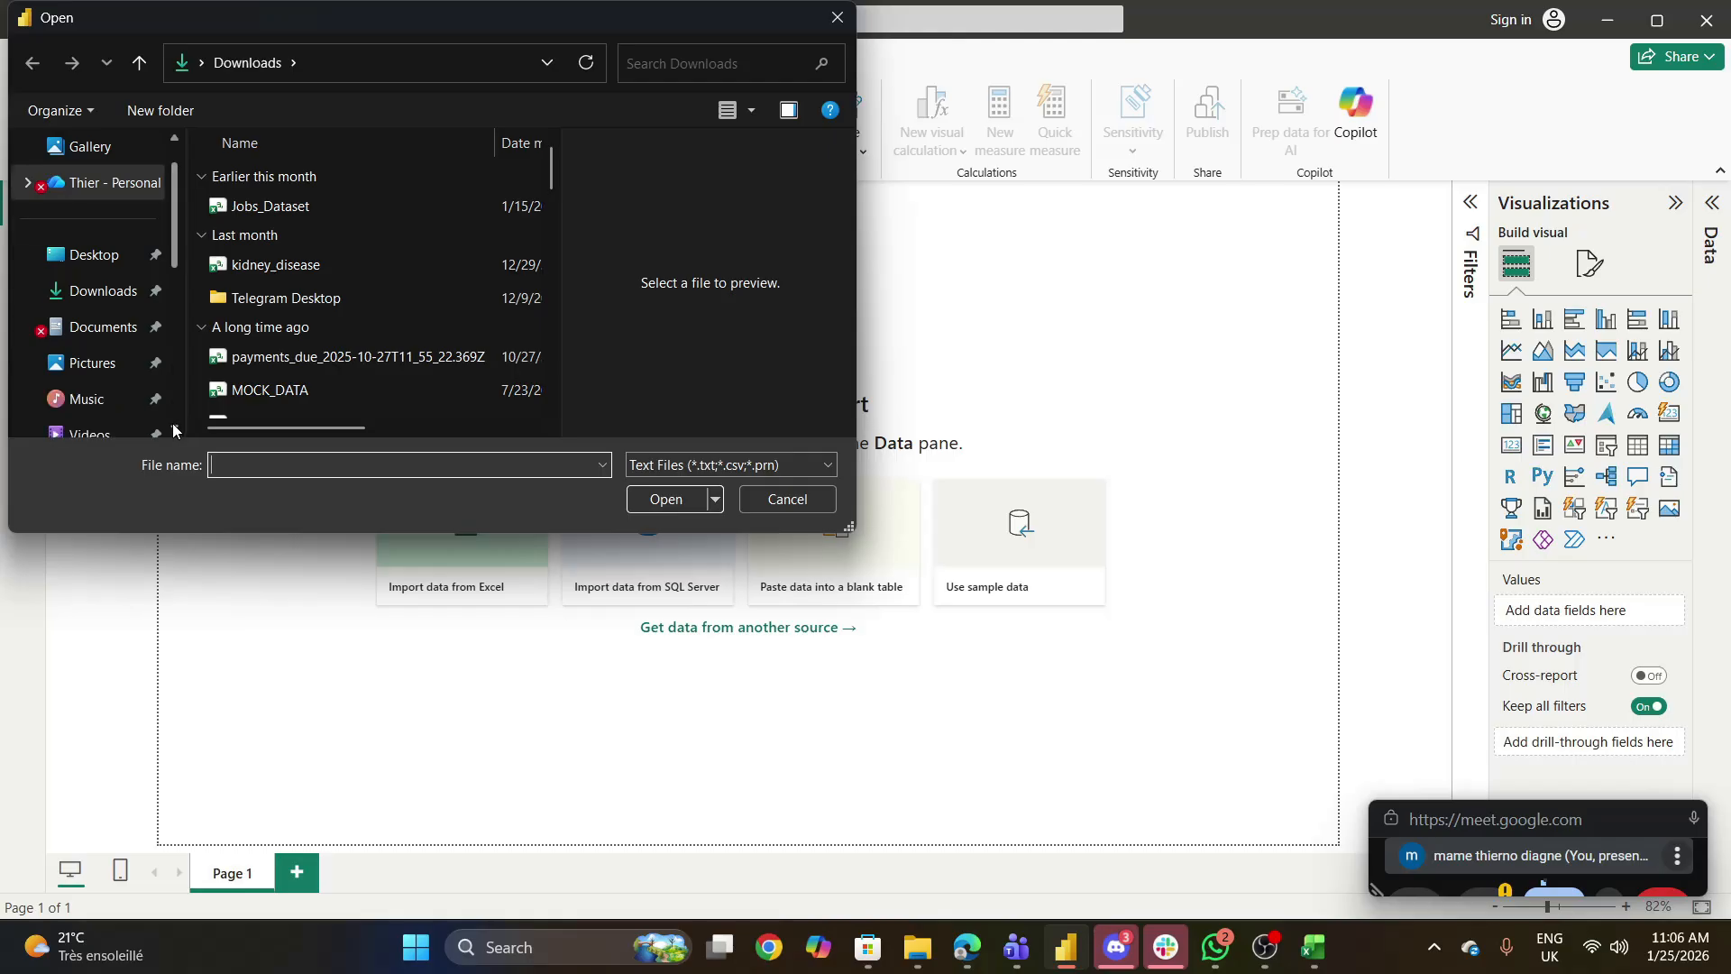
- Import the SampleSuperstore file from the Formation Gestion des Donnees folder in Music and open it in Power Query for transformation
{"action": "left_click", "coordinate": [87, 362]}
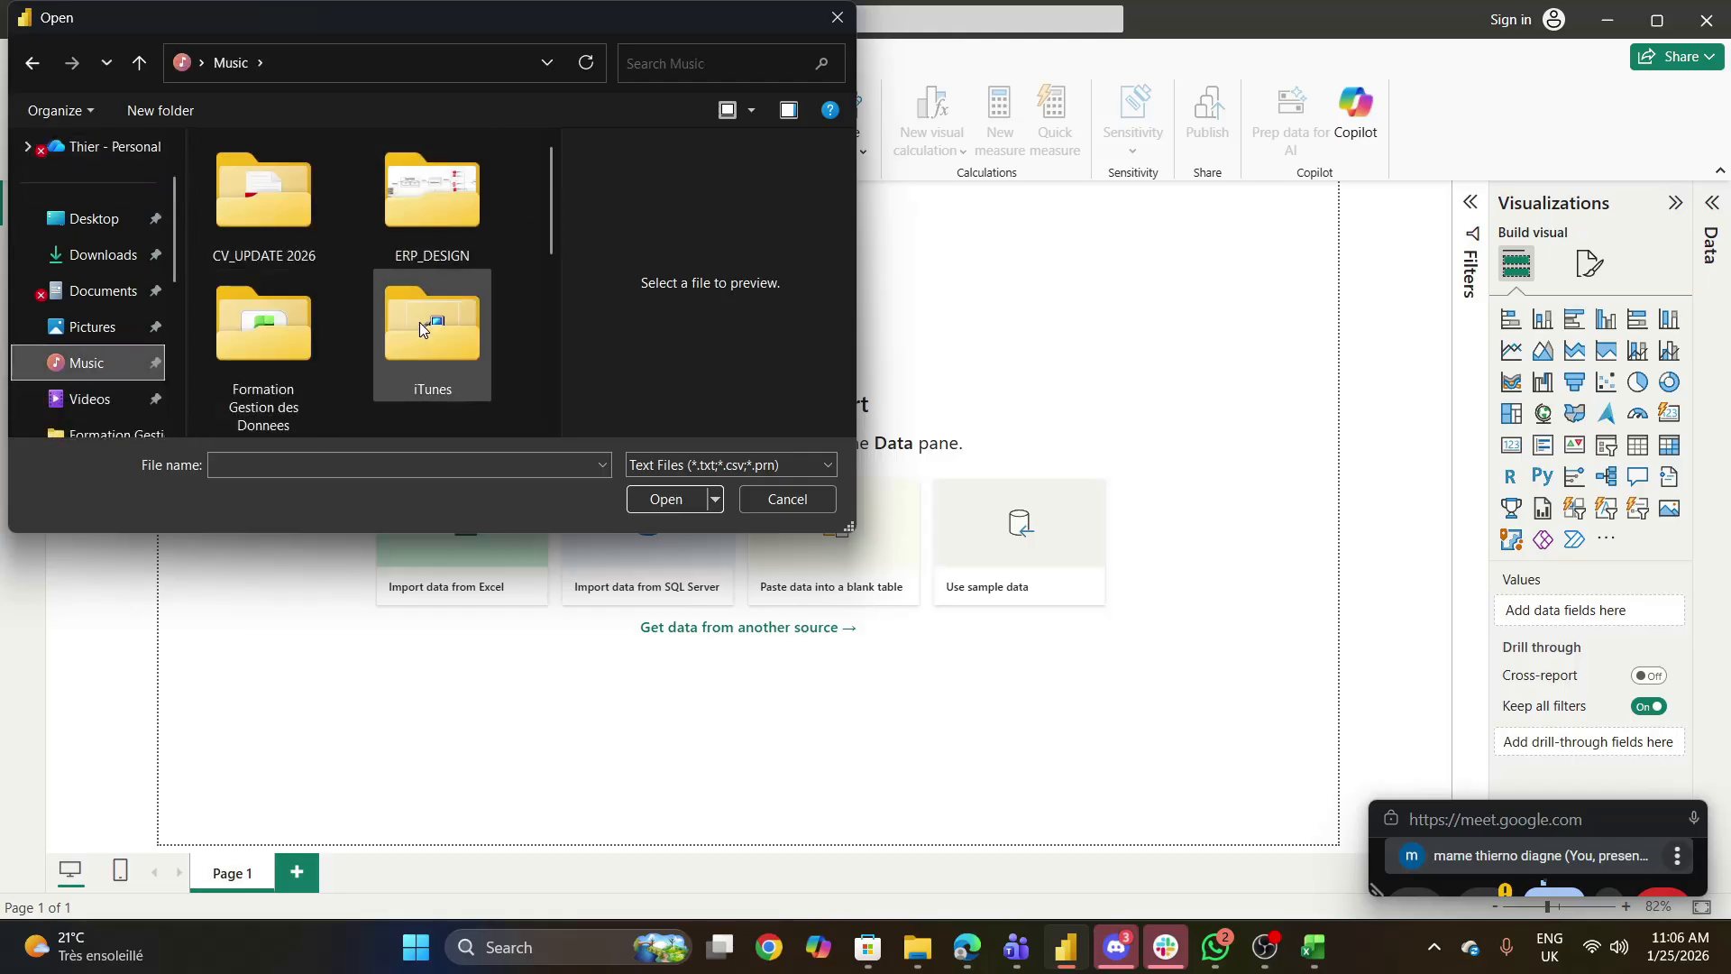
{"action": "double_click", "coordinate": [301, 328]}
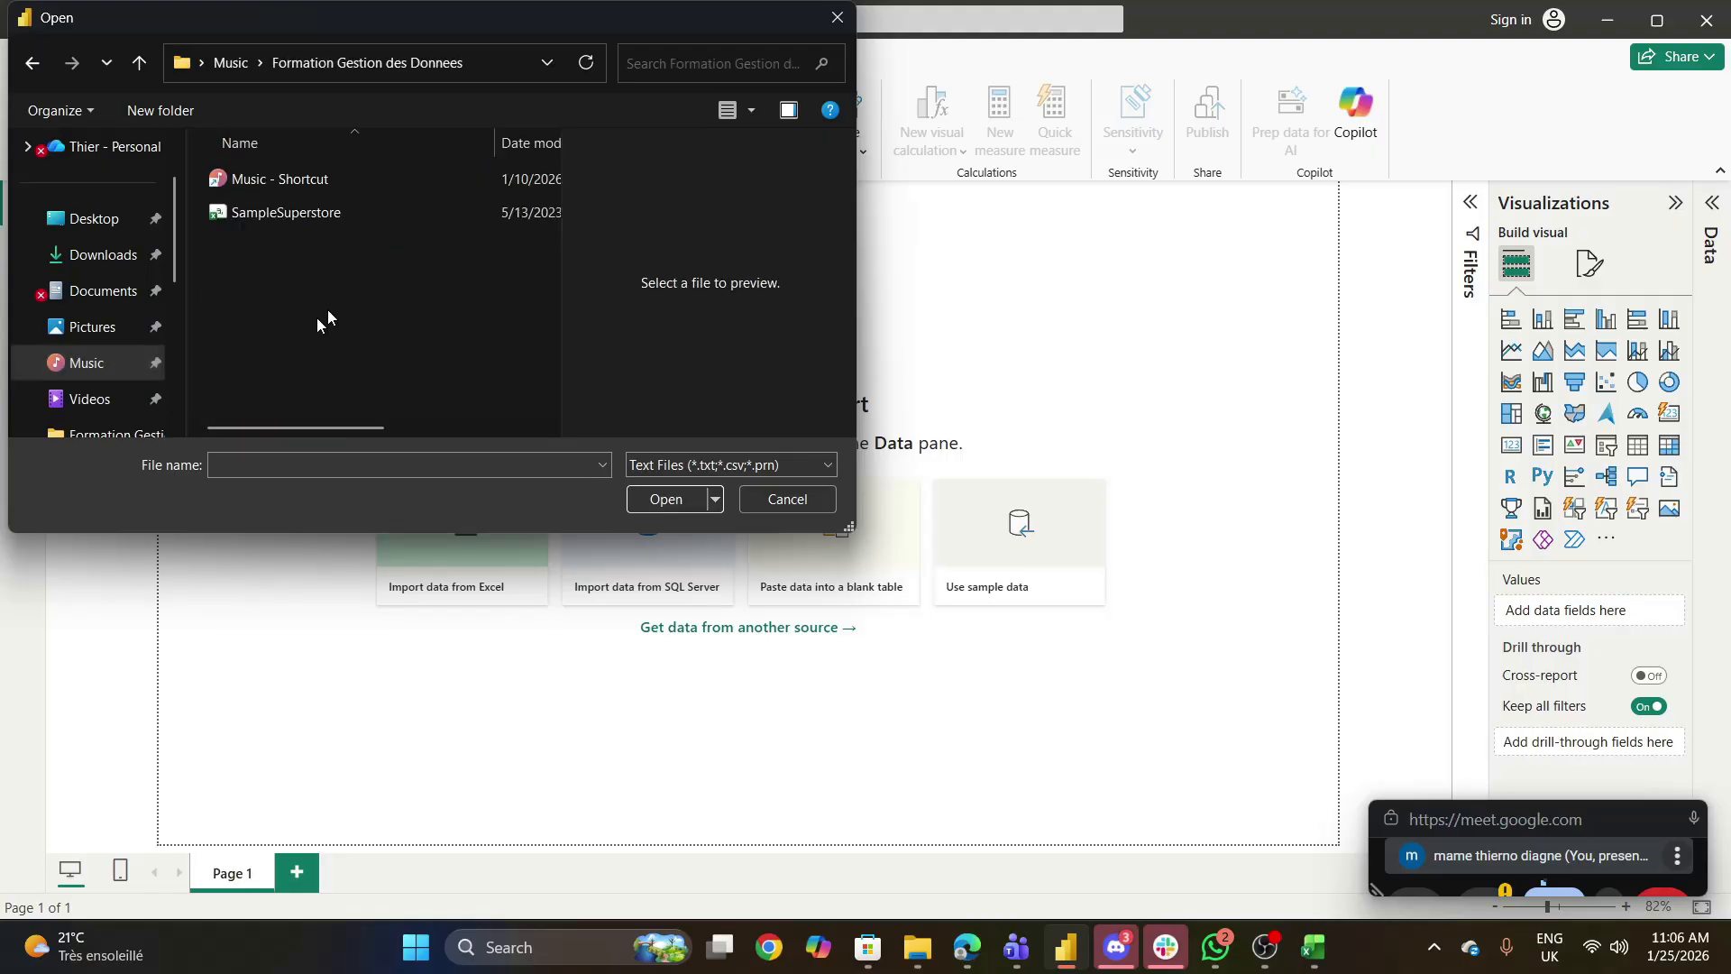
{"action": "left_click", "coordinate": [303, 212]}
{"action": "left_click", "coordinate": [665, 497]}
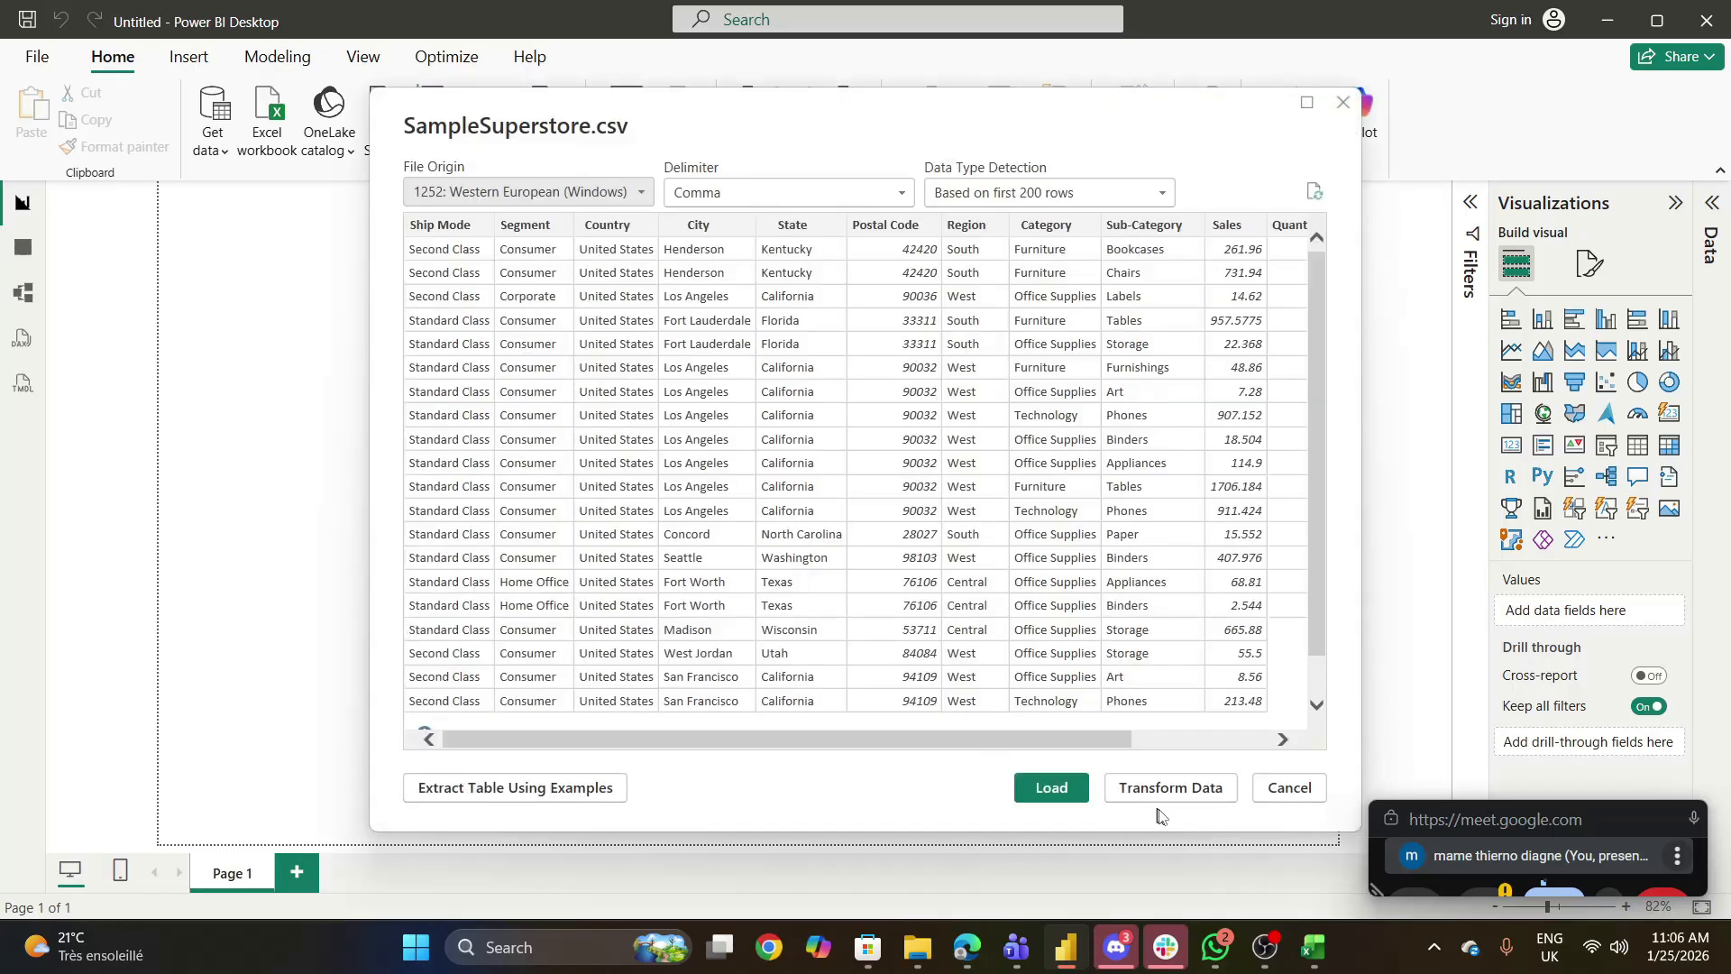
{"action": "left_click", "coordinate": [1156, 790]}
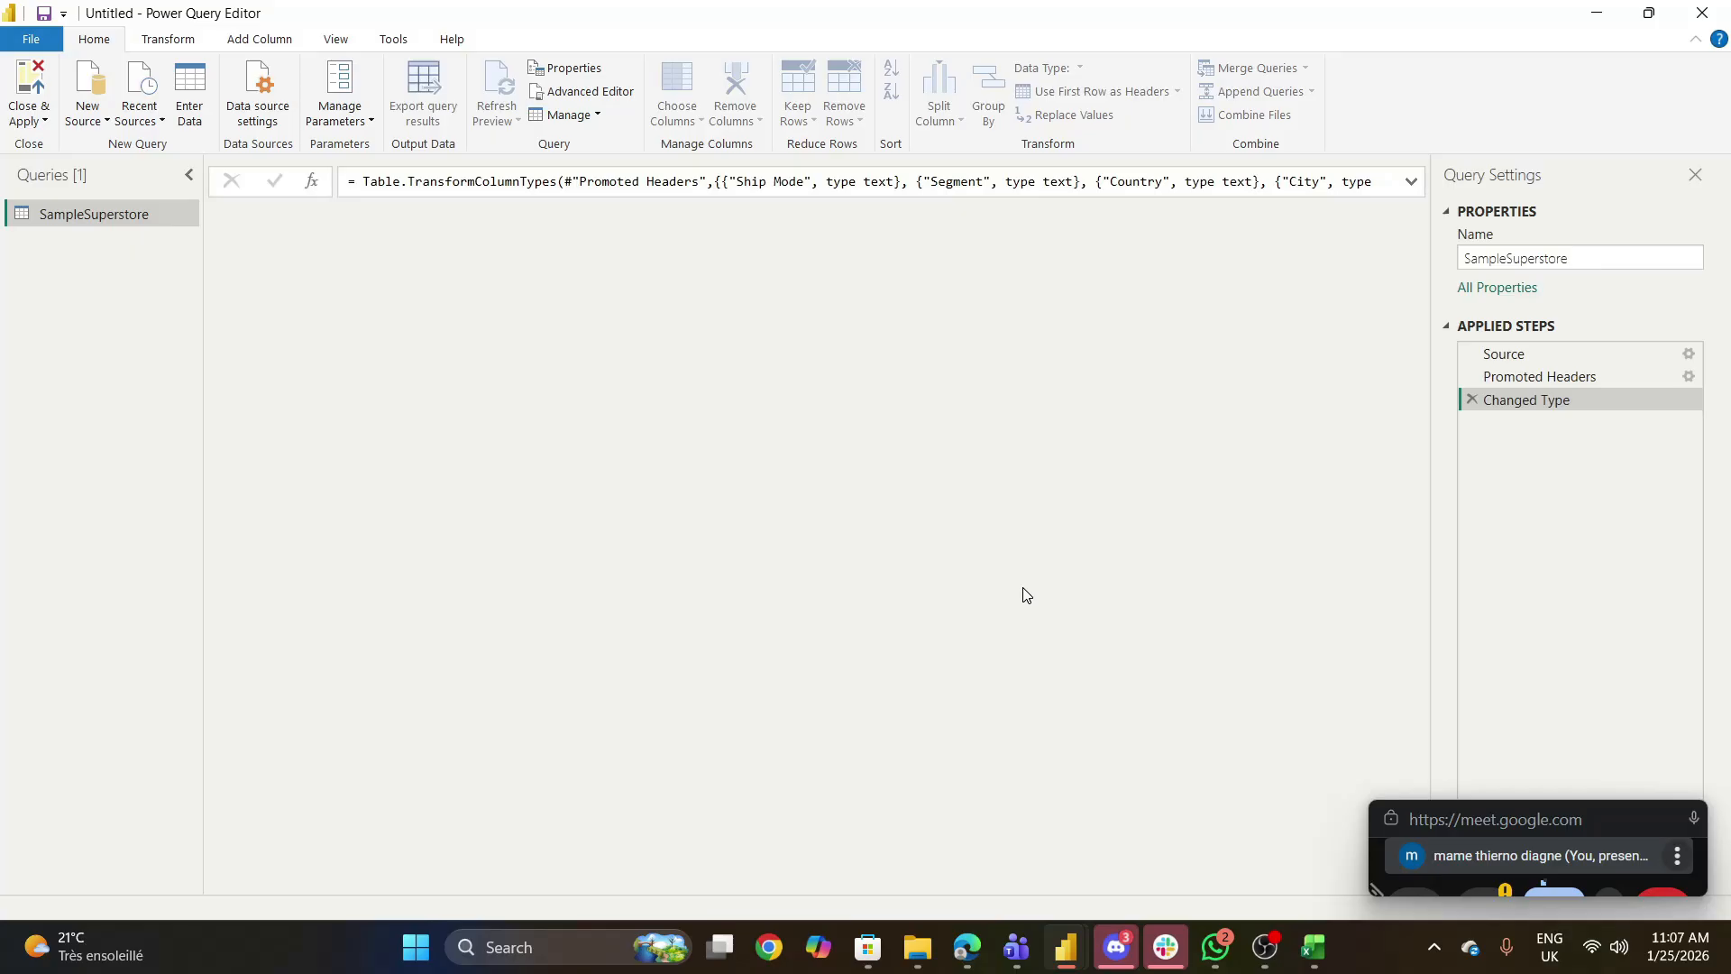
- Look at the star schema slide and the untitled presentation in Google Slides, and return to the Power Query Editor
{"action": "mouse_move", "coordinate": [1017, 947]}
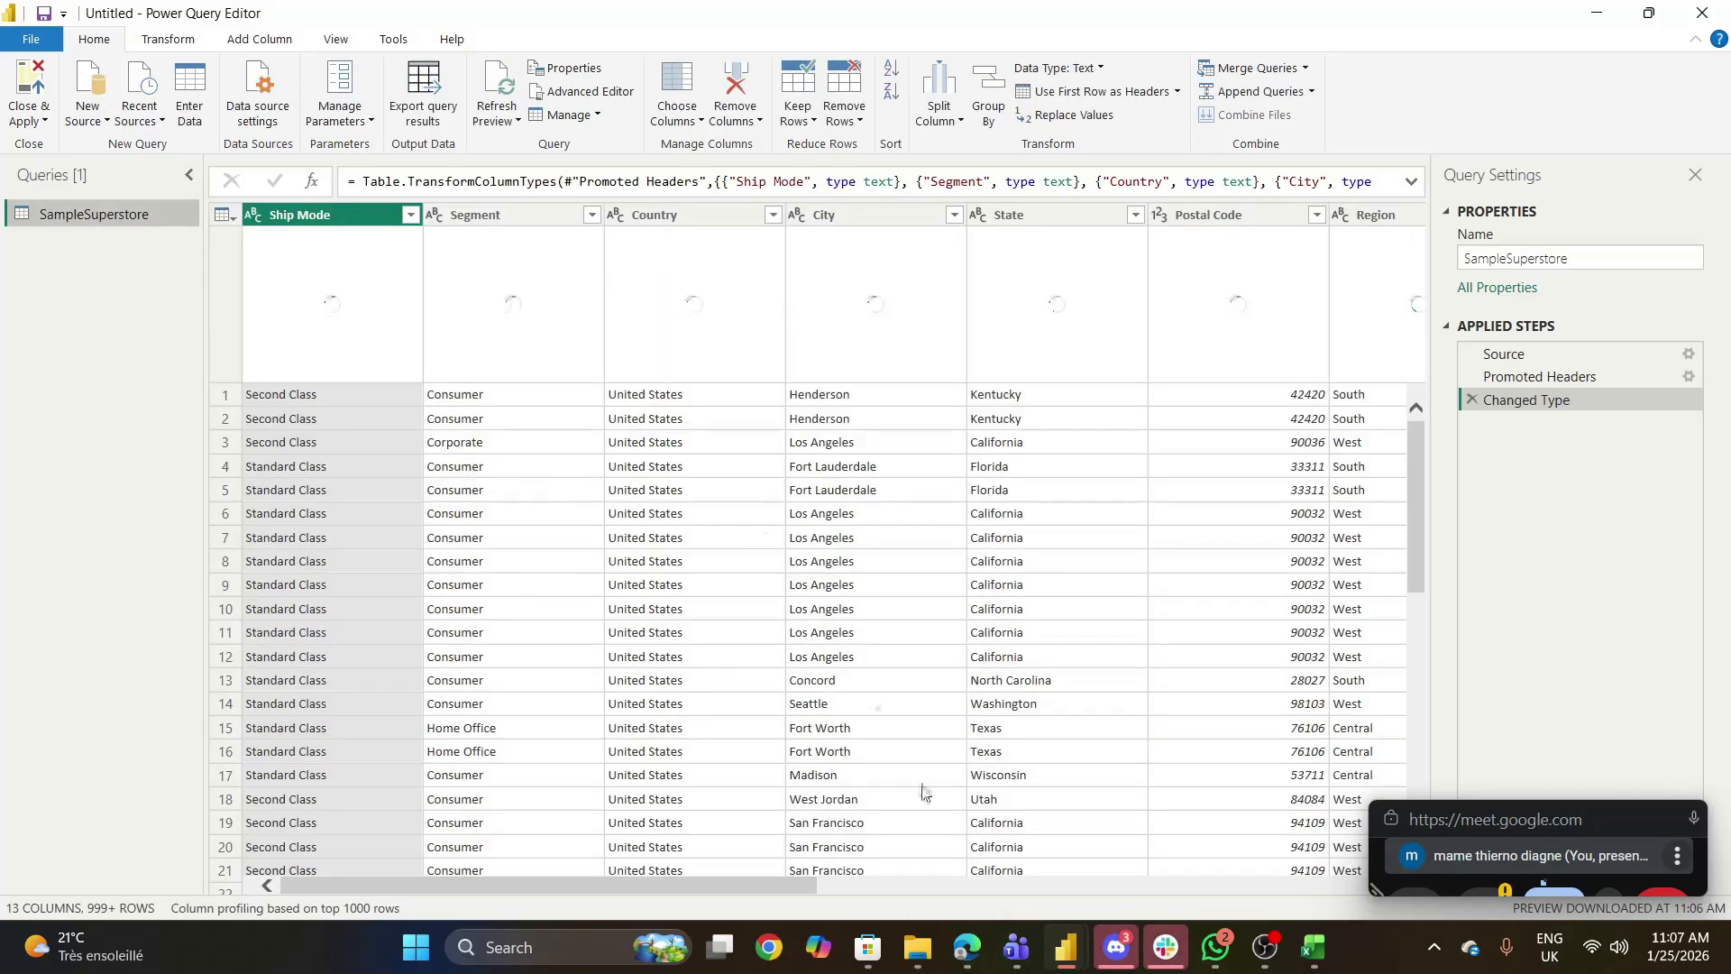
{"action": "mouse_move", "coordinate": [963, 954]}
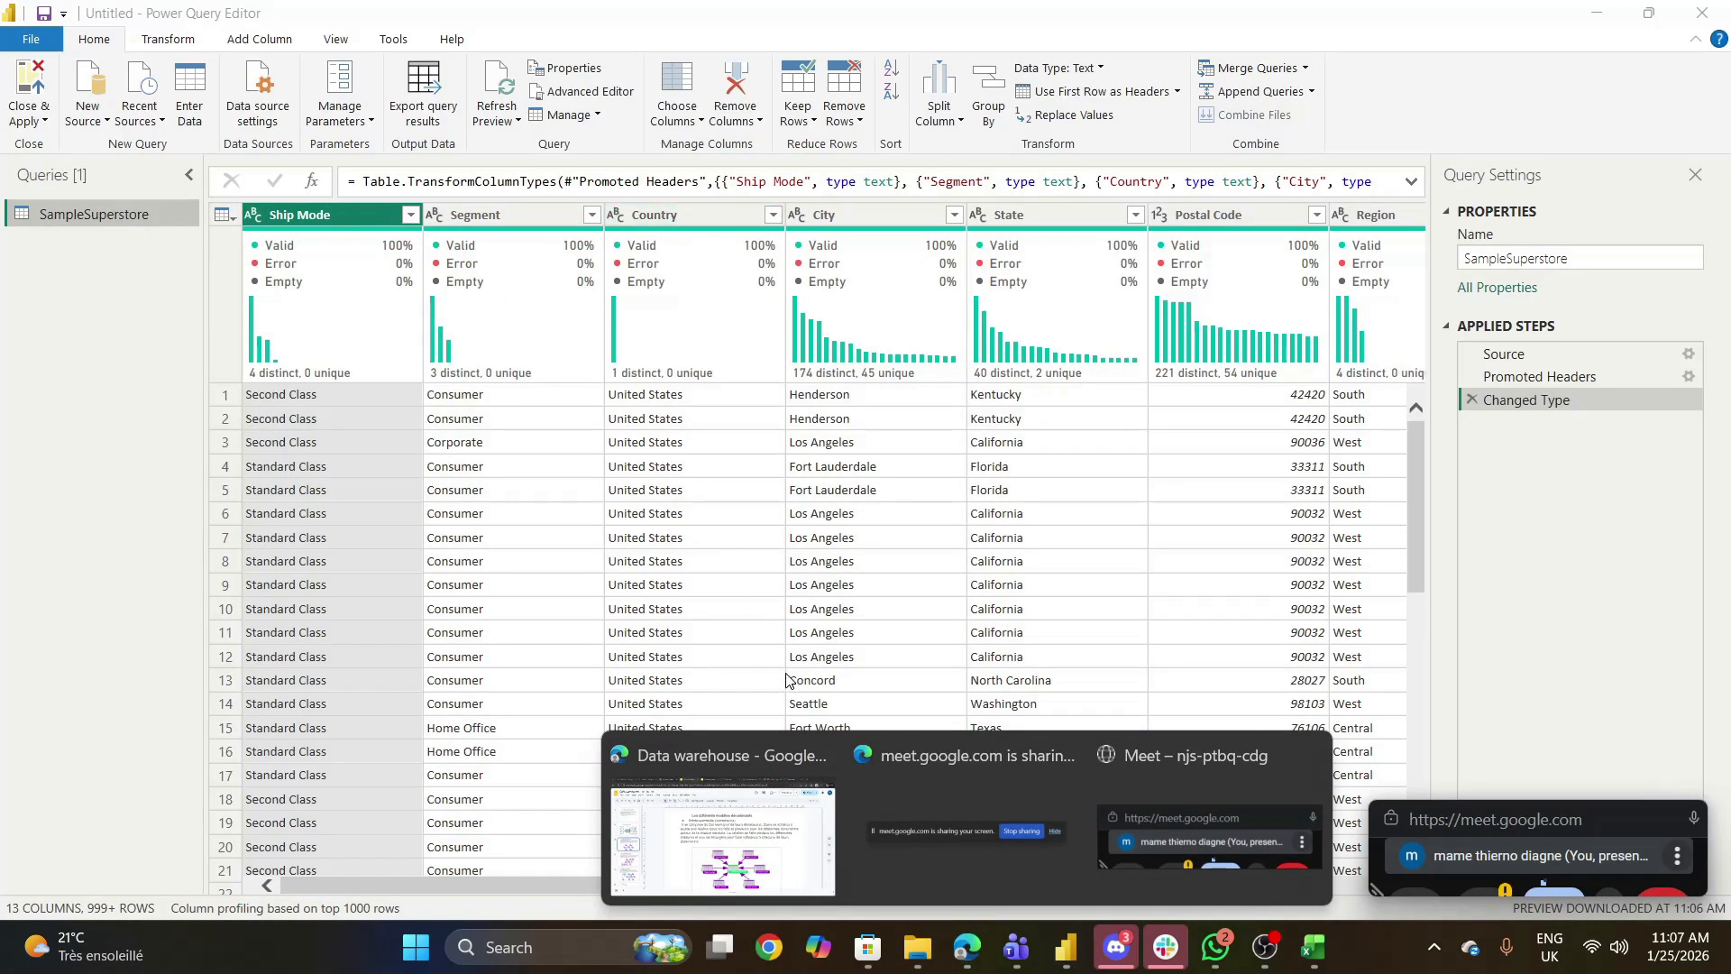
{"action": "left_click", "coordinate": [79, 343]}
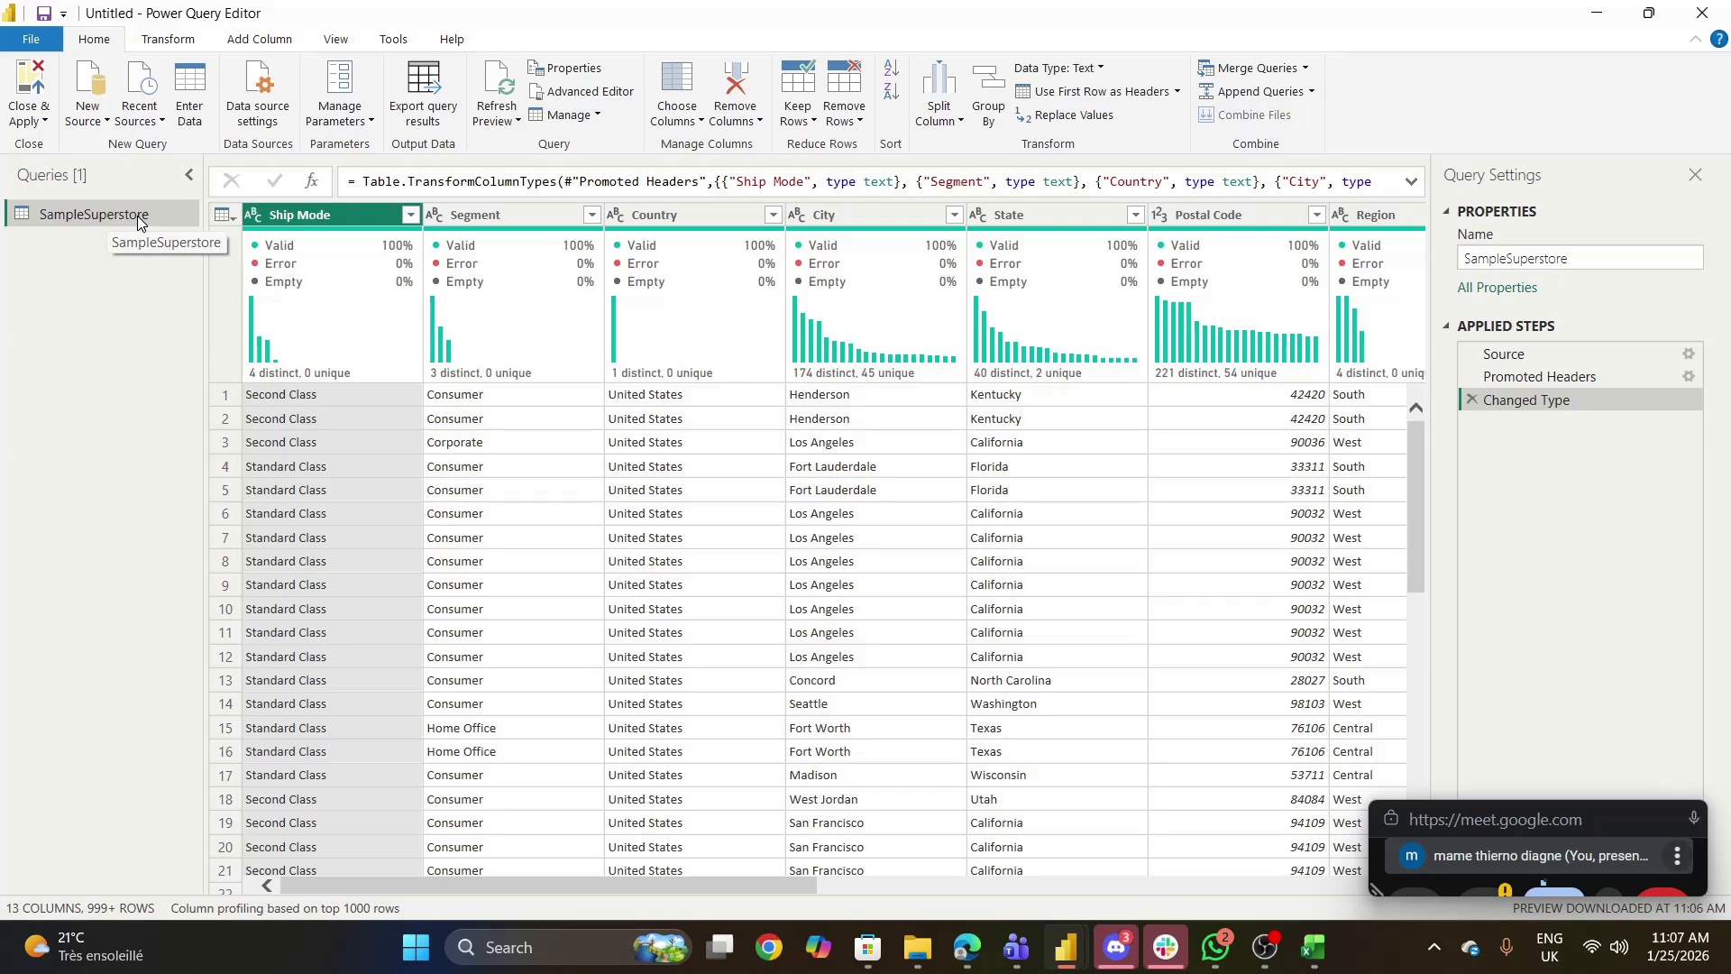
{"action": "mouse_move", "coordinate": [958, 958]}
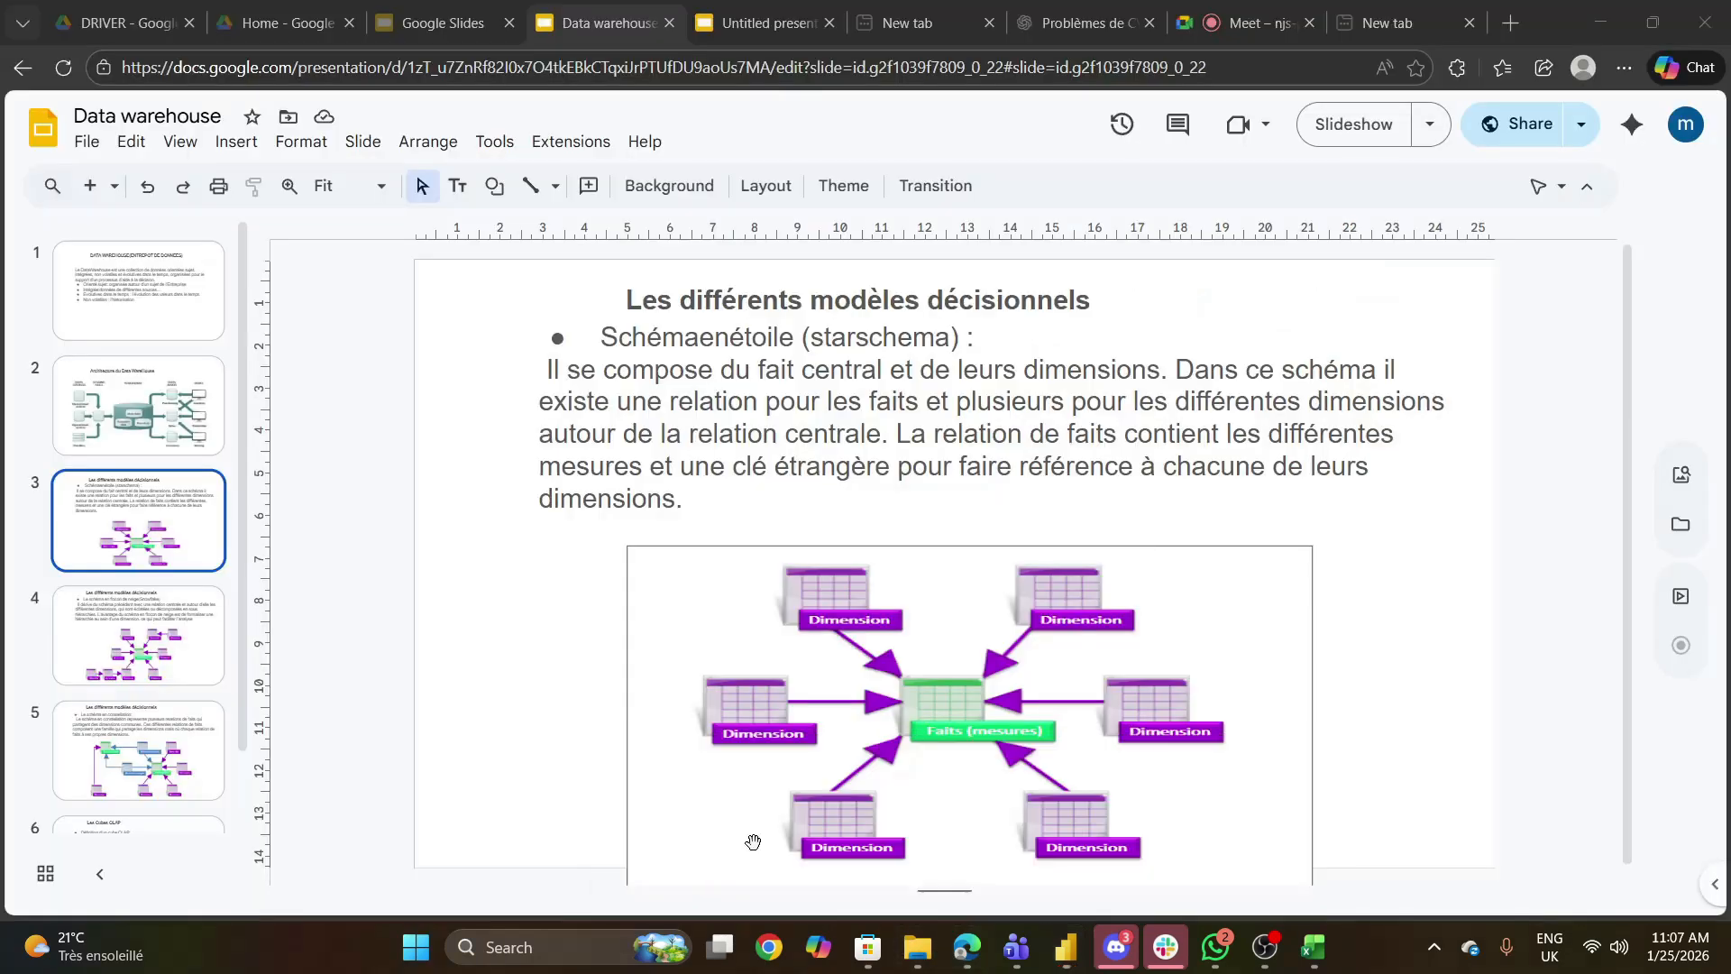
{"action": "left_click", "coordinate": [715, 802]}
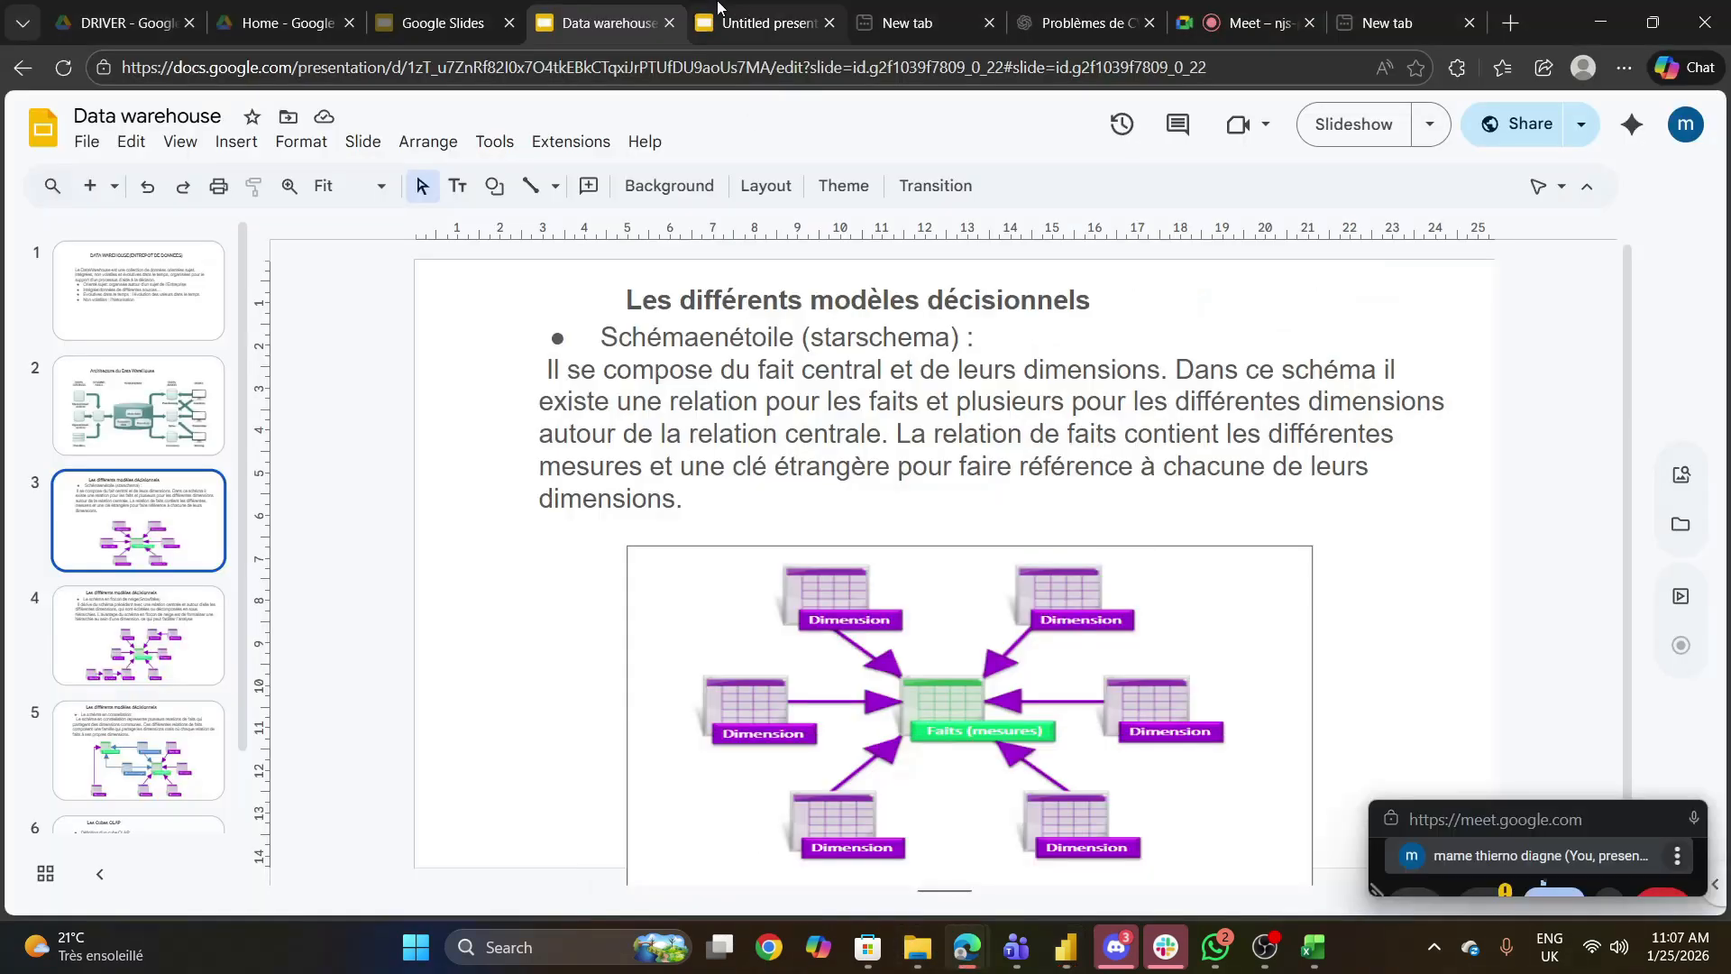
{"action": "left_click", "coordinate": [719, 7]}
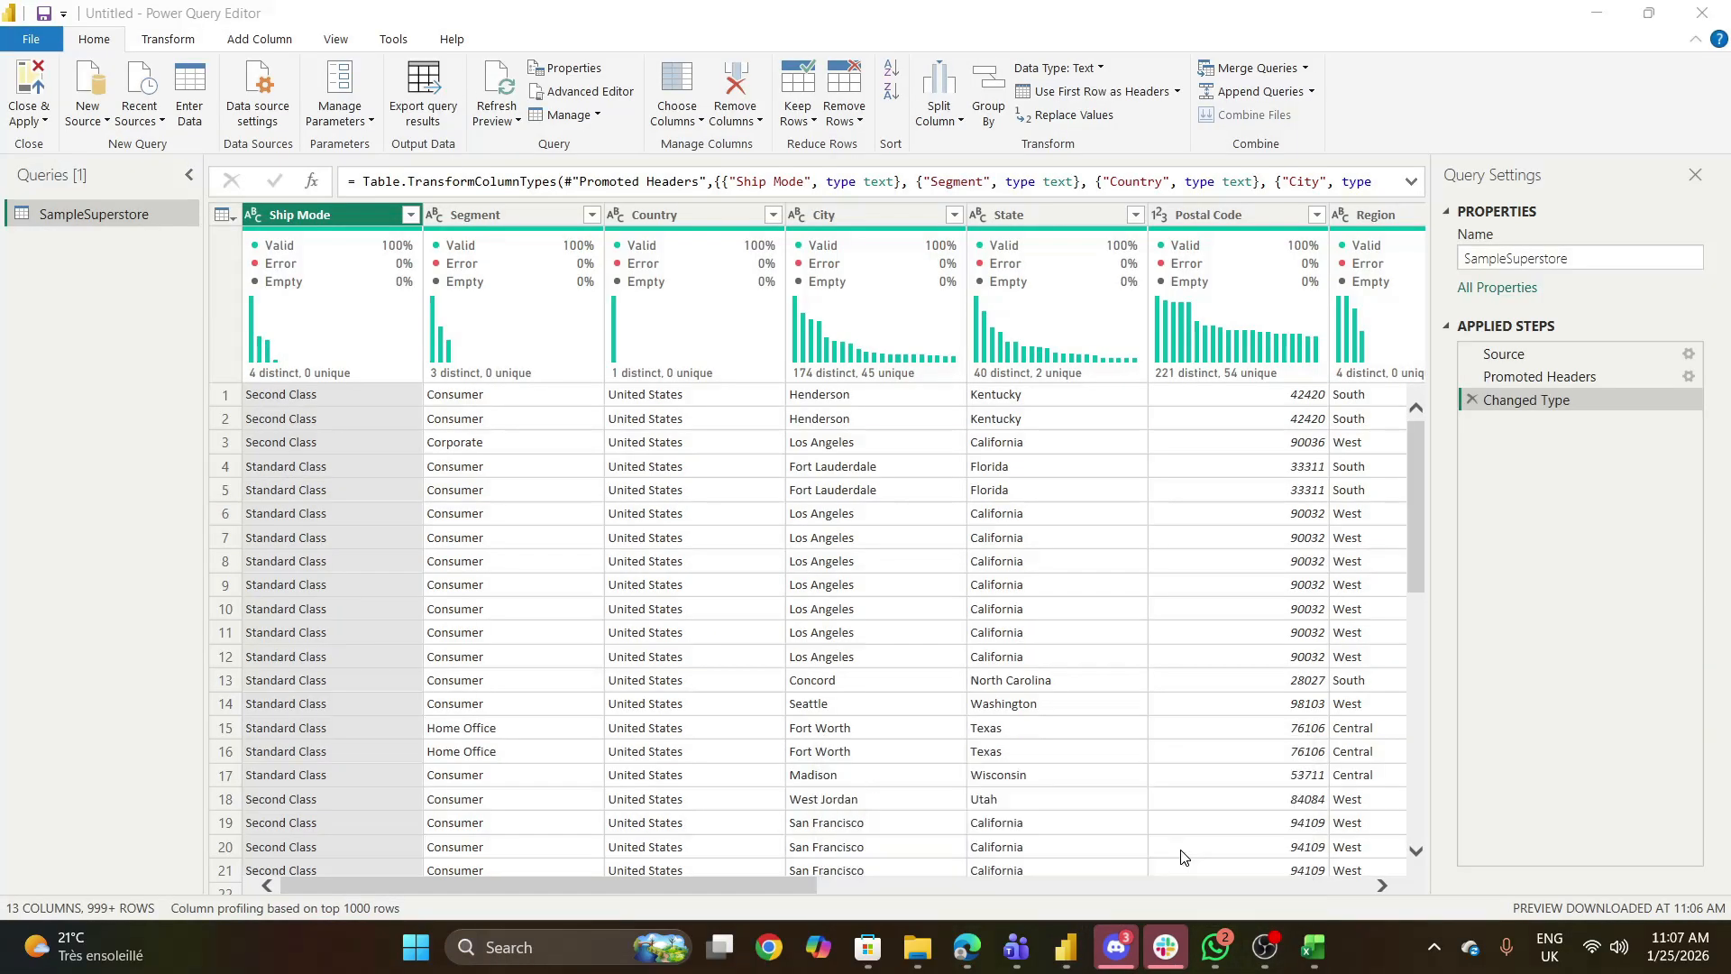
{"action": "left_click", "coordinate": [1190, 812]}
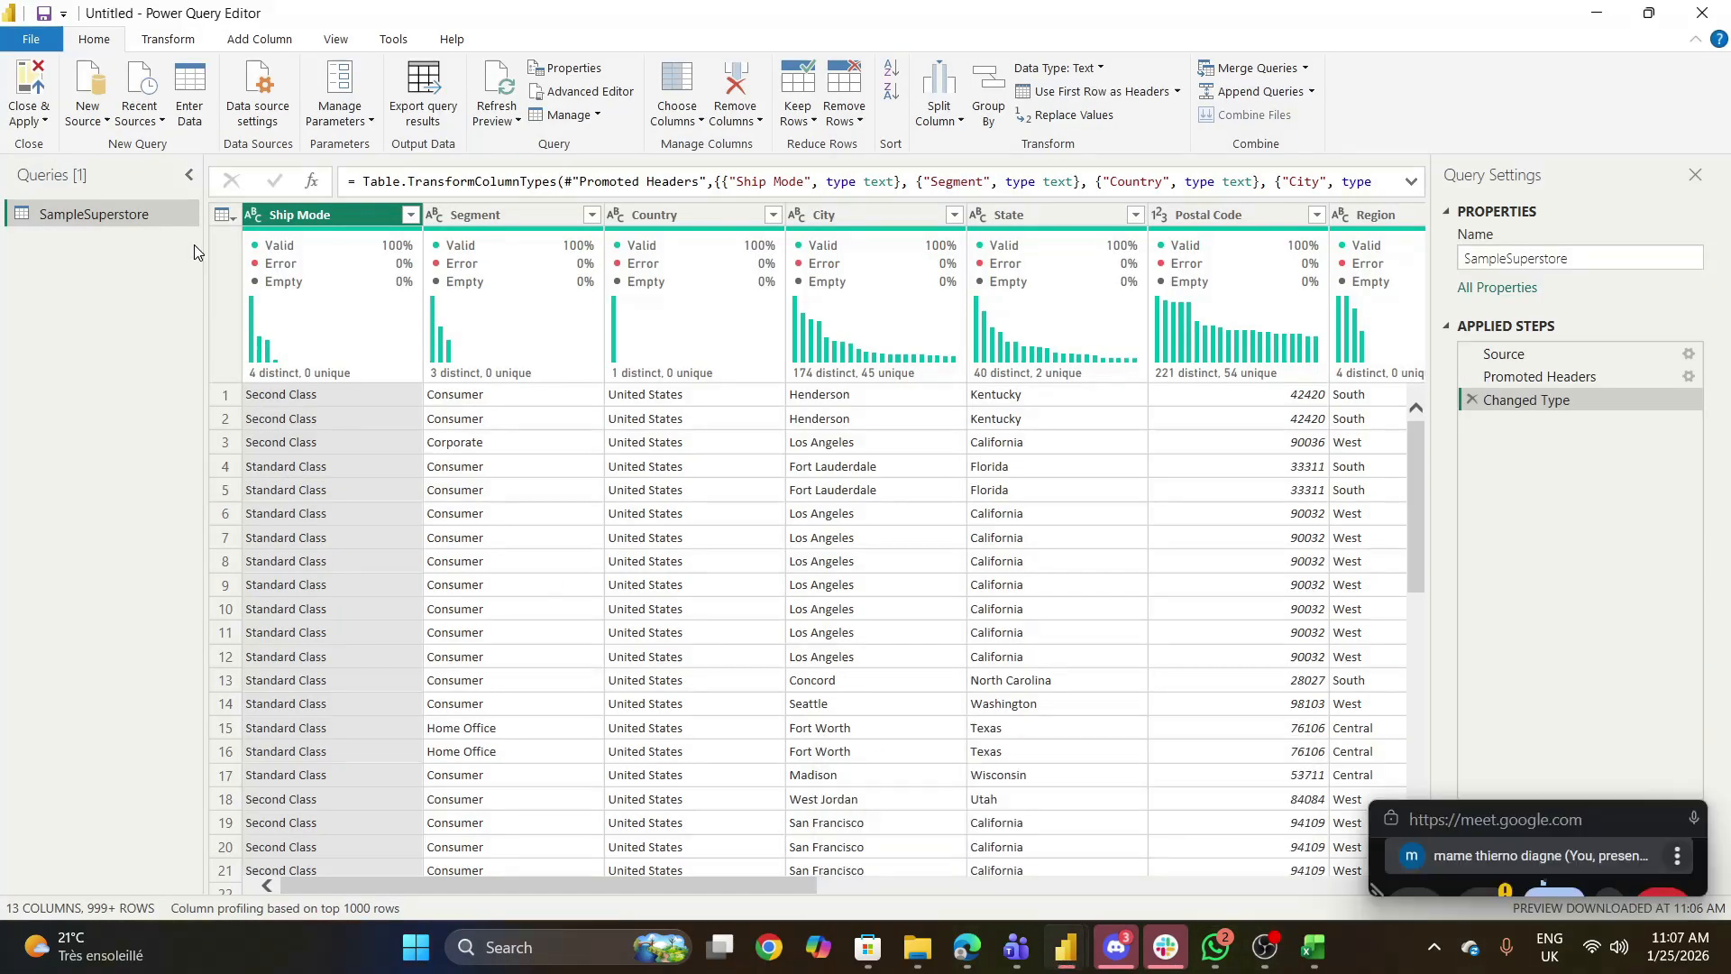
- Duplicate the SampleSuperstore query and rename the copy dim_shipe_mode
{"action": "right_click", "coordinate": [134, 218]}
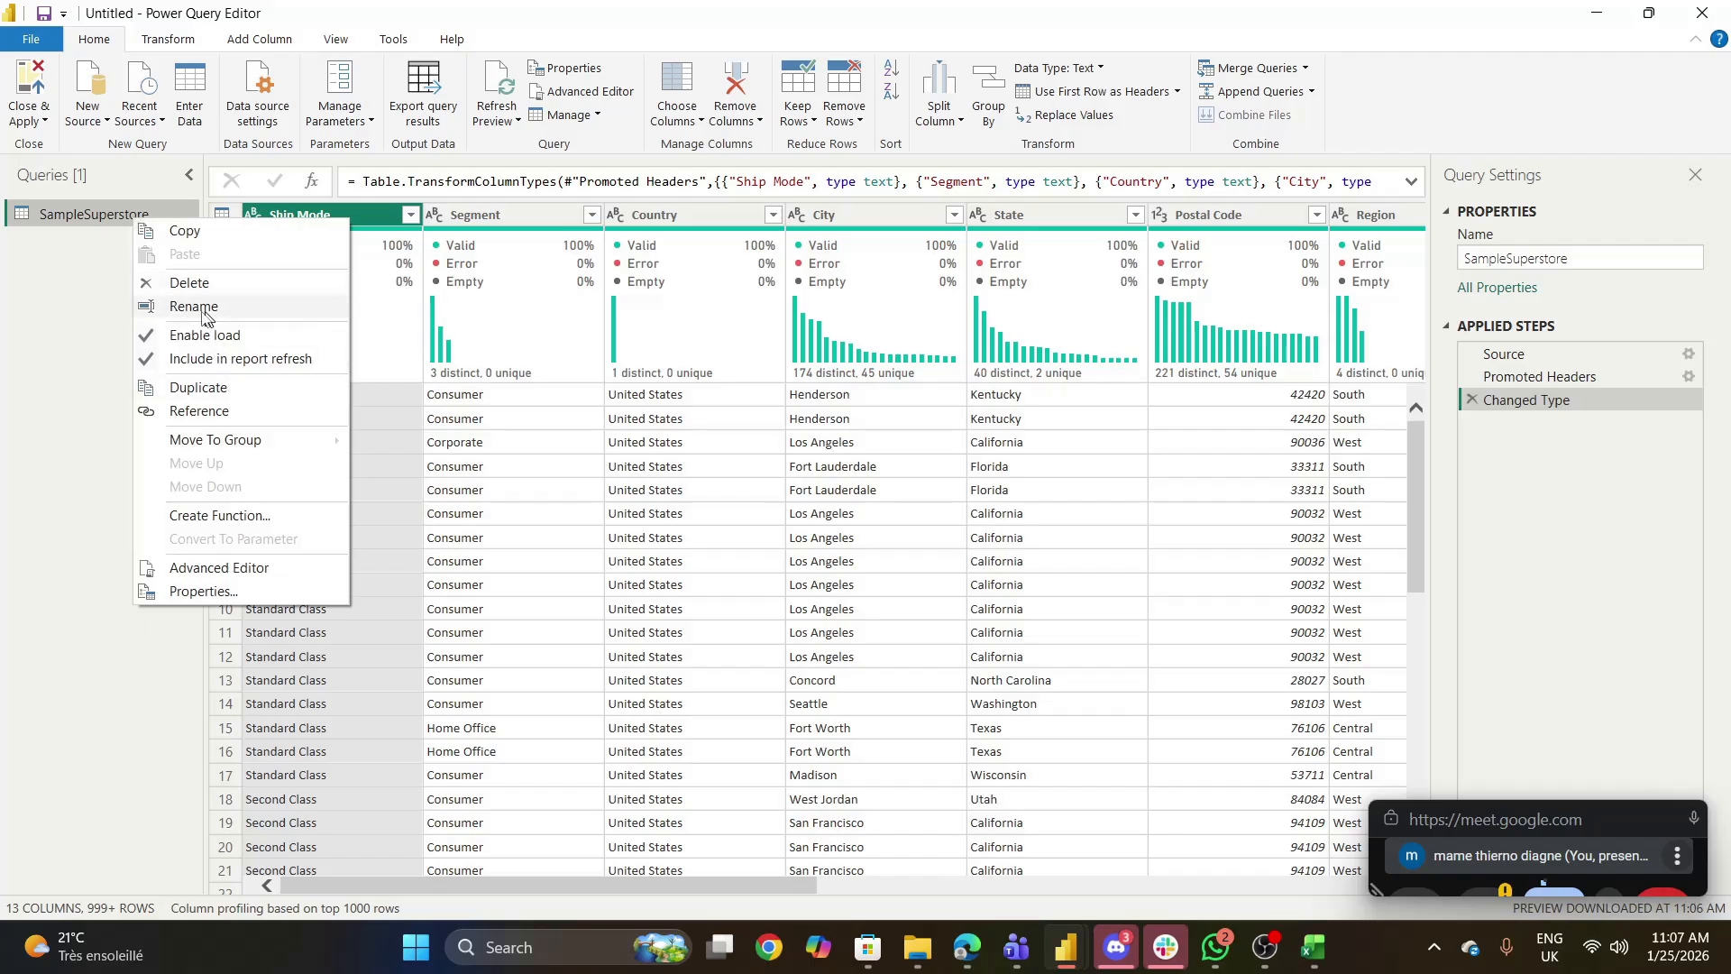
{"action": "left_click", "coordinate": [212, 397]}
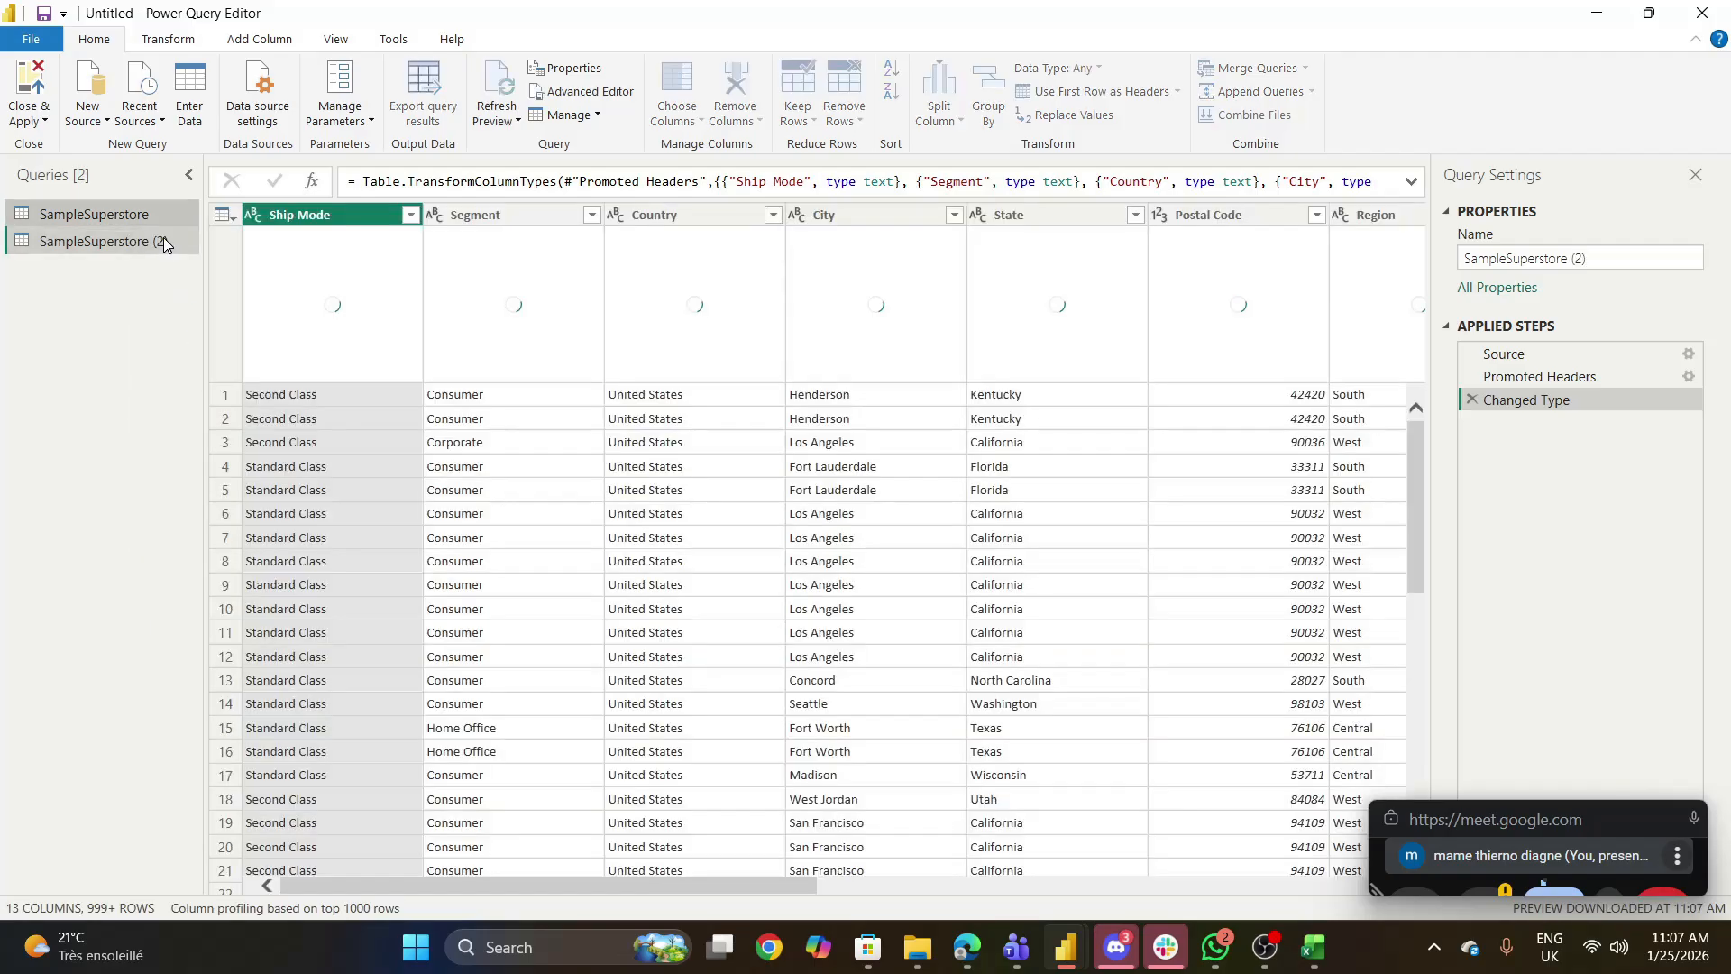
{"action": "double_click", "coordinate": [165, 239]}
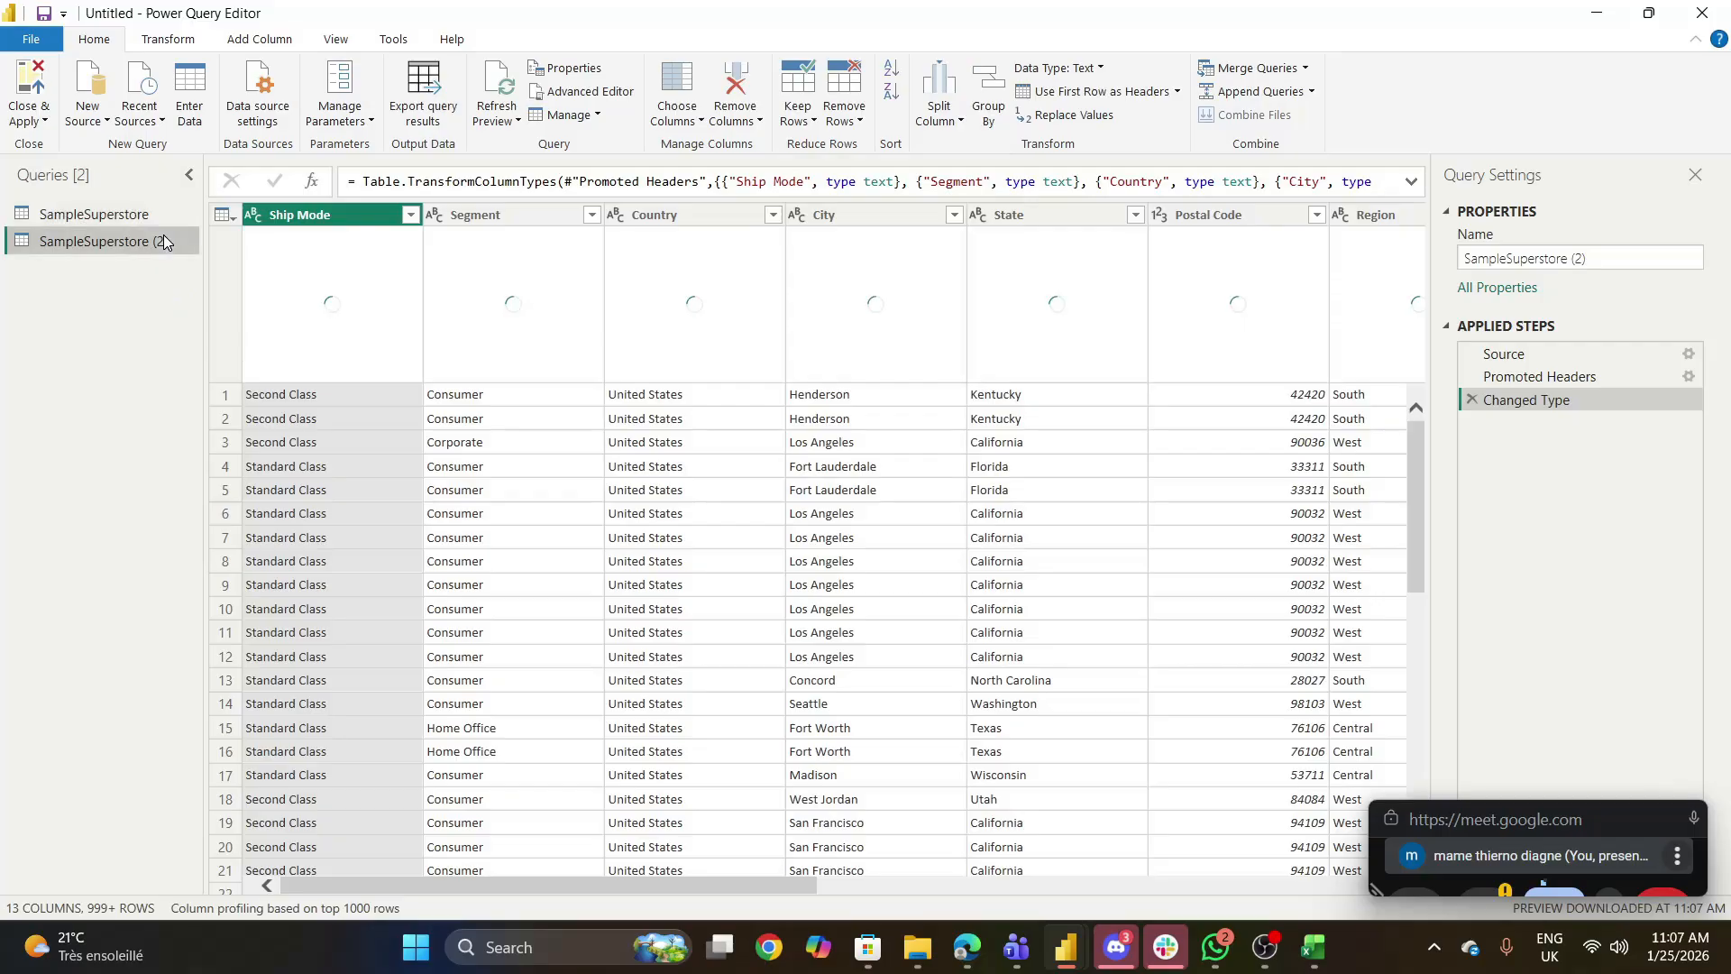
{"action": "type", "text": "dim_"}
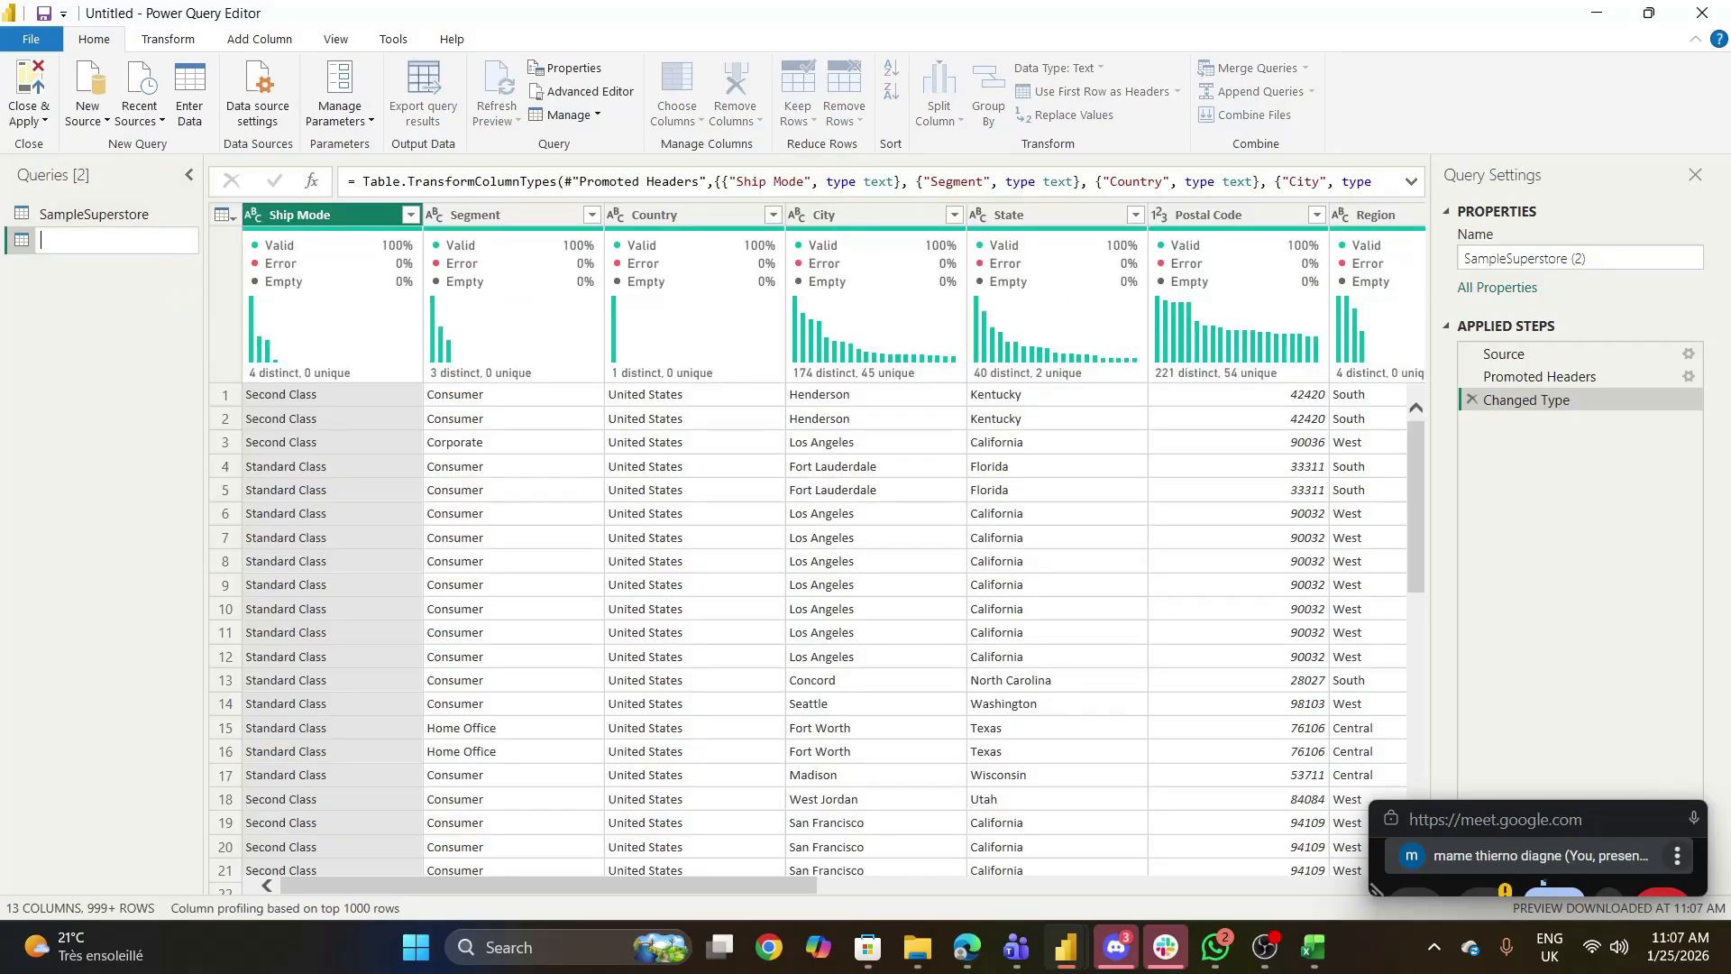
{"action": "type", "text": "shipe_mode"}
{"action": "key", "text": "Return"}
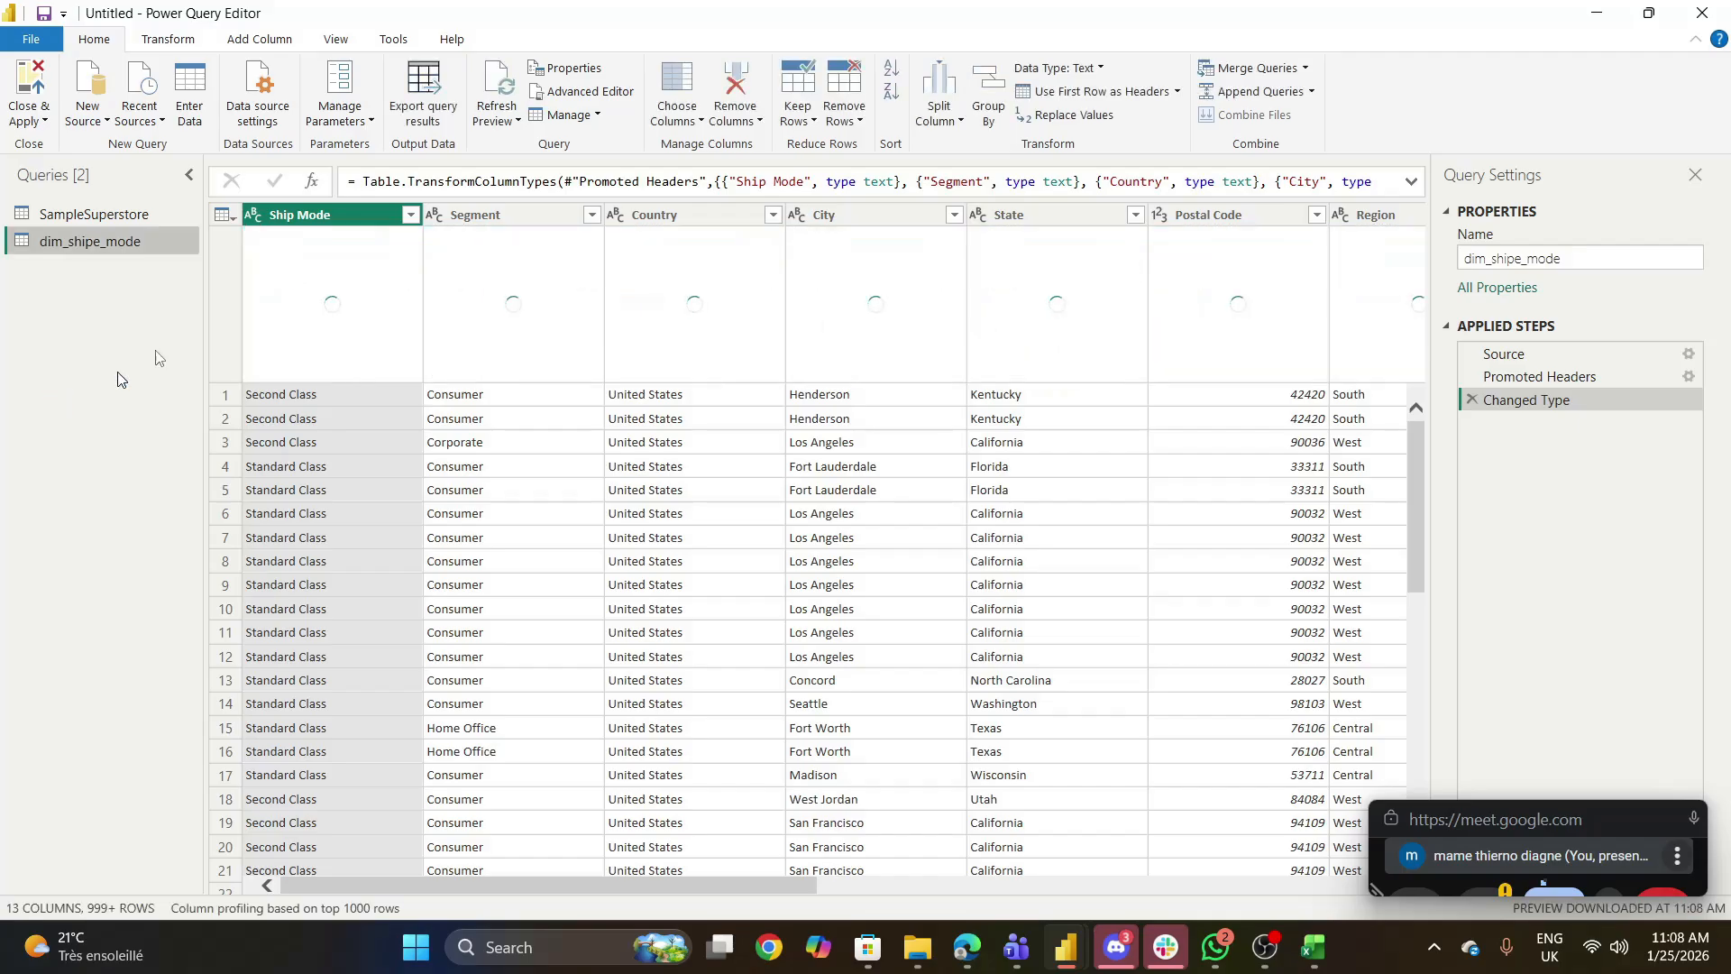
- Remove all columns except Ship Mode from the dim_shipe_mode query
{"action": "right_click", "coordinate": [330, 216]}
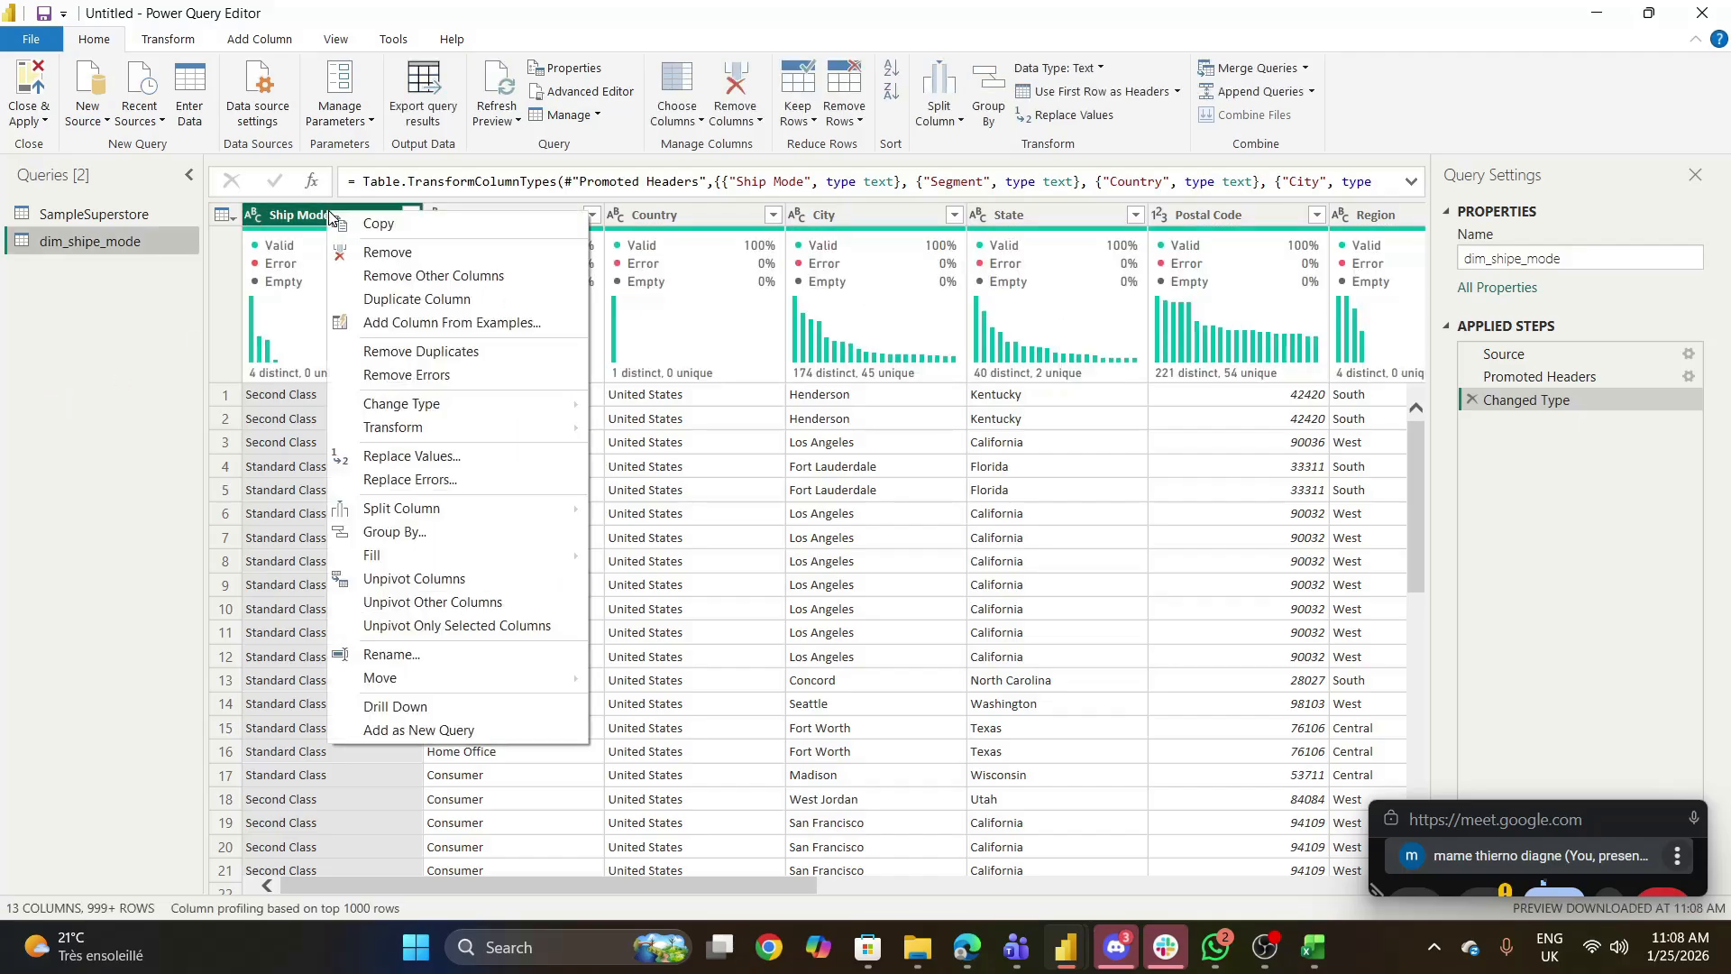
{"action": "left_click", "coordinate": [449, 278]}
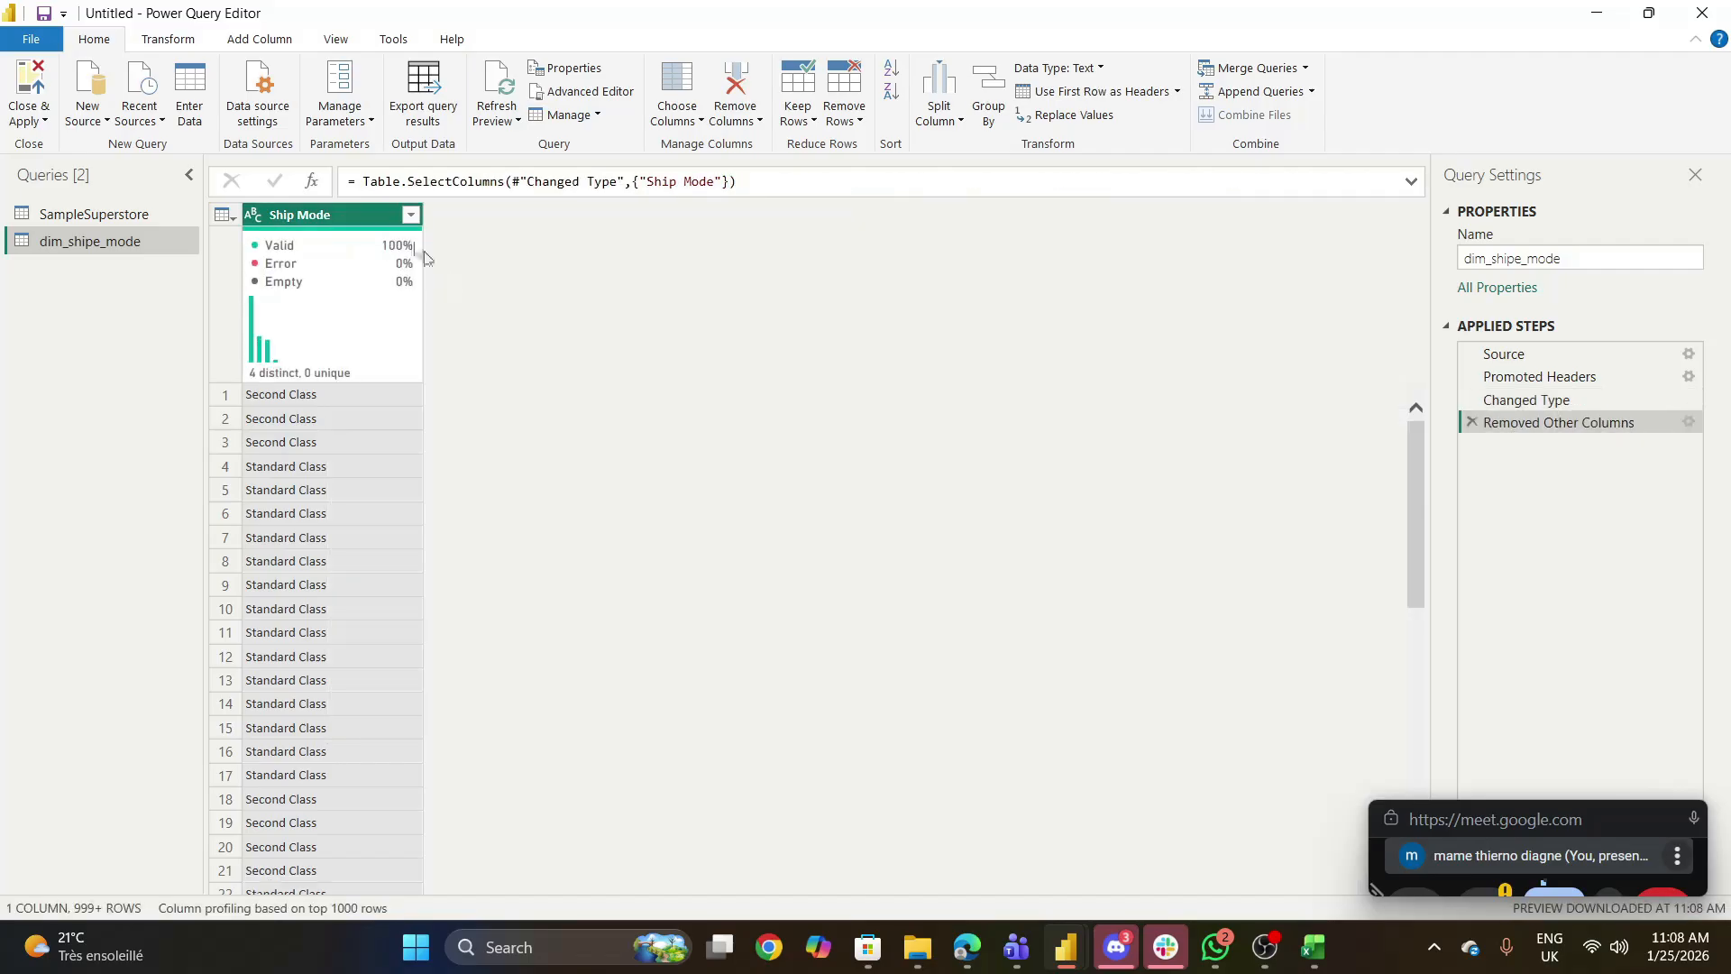
{"action": "right_click", "coordinate": [351, 217]}
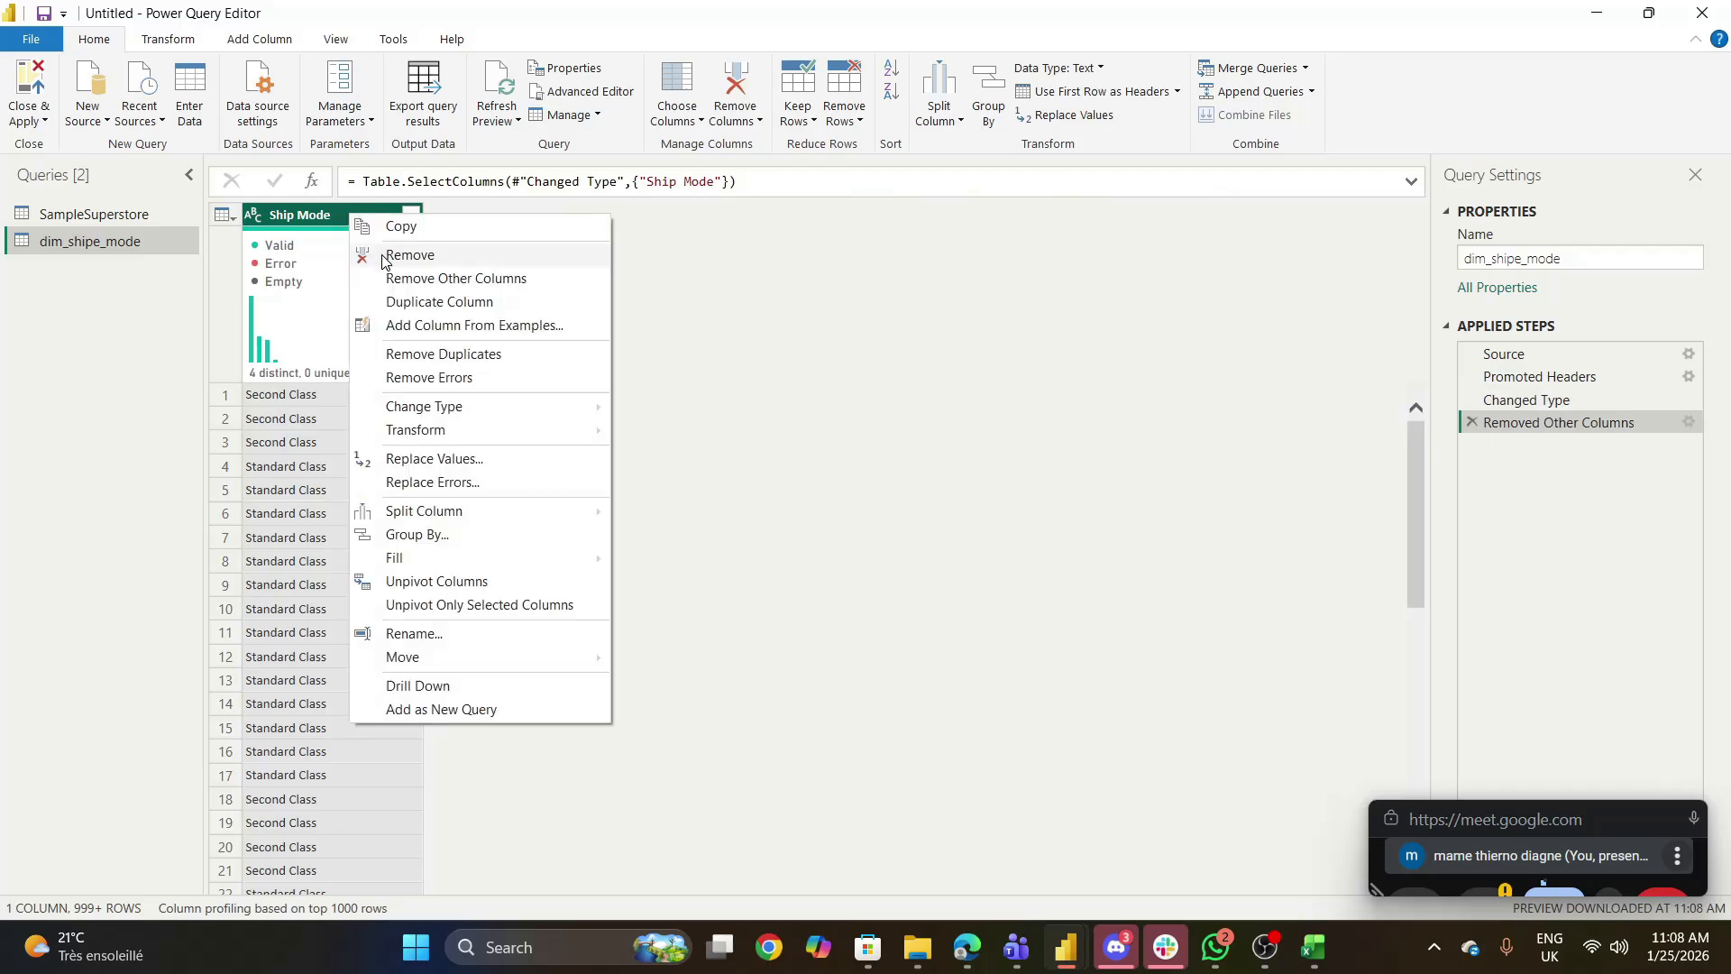
{"action": "left_click", "coordinate": [401, 302]}
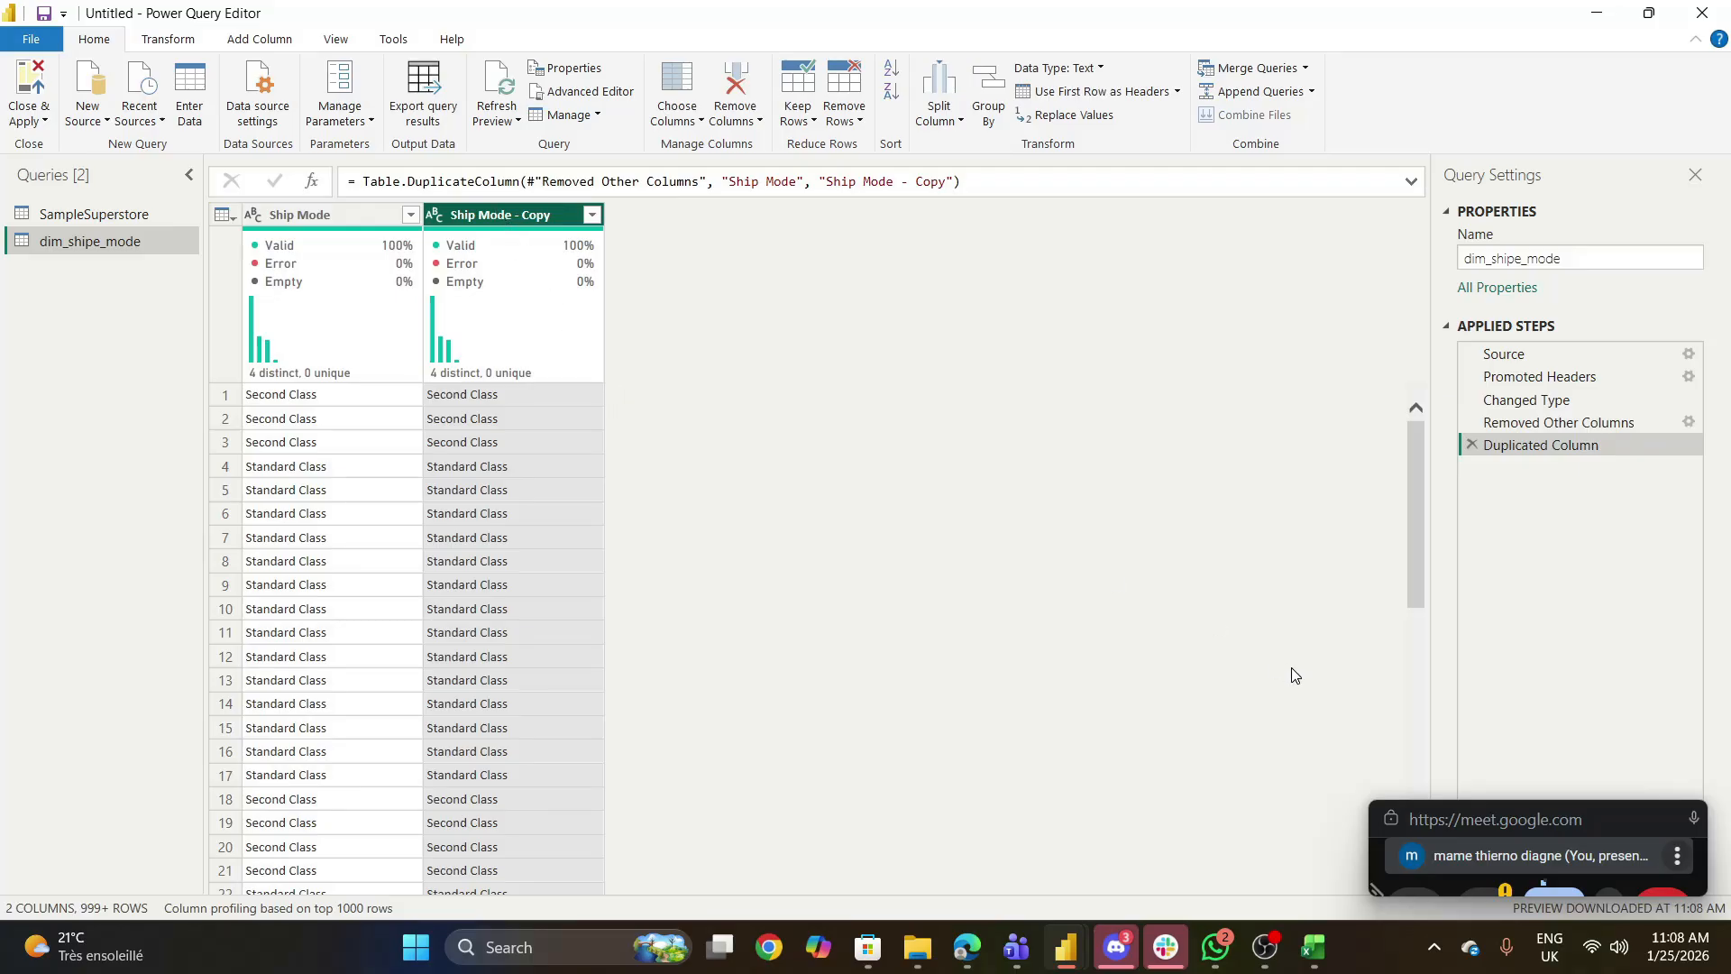
{"action": "left_click", "coordinate": [1473, 445]}
- Remove the duplicate values from the Ship Mode column of dim_shipe_mode
{"action": "left_click", "coordinate": [342, 216]}
{"action": "right_click", "coordinate": [341, 217]}
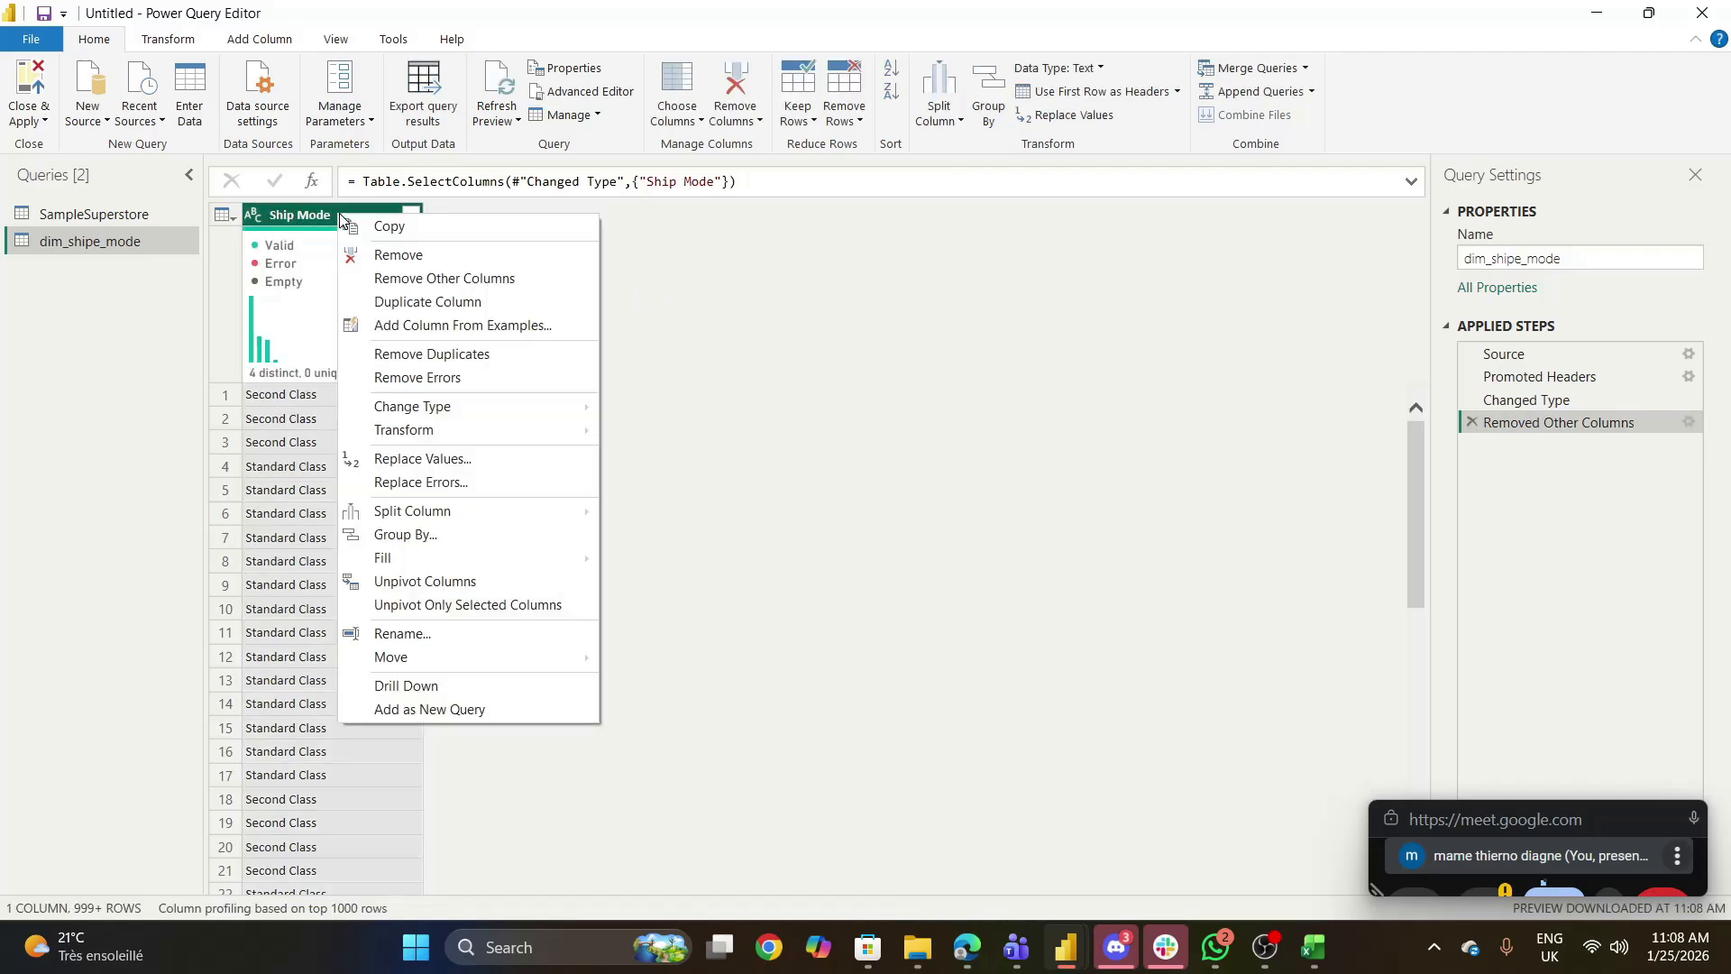
{"action": "left_click", "coordinate": [420, 355]}
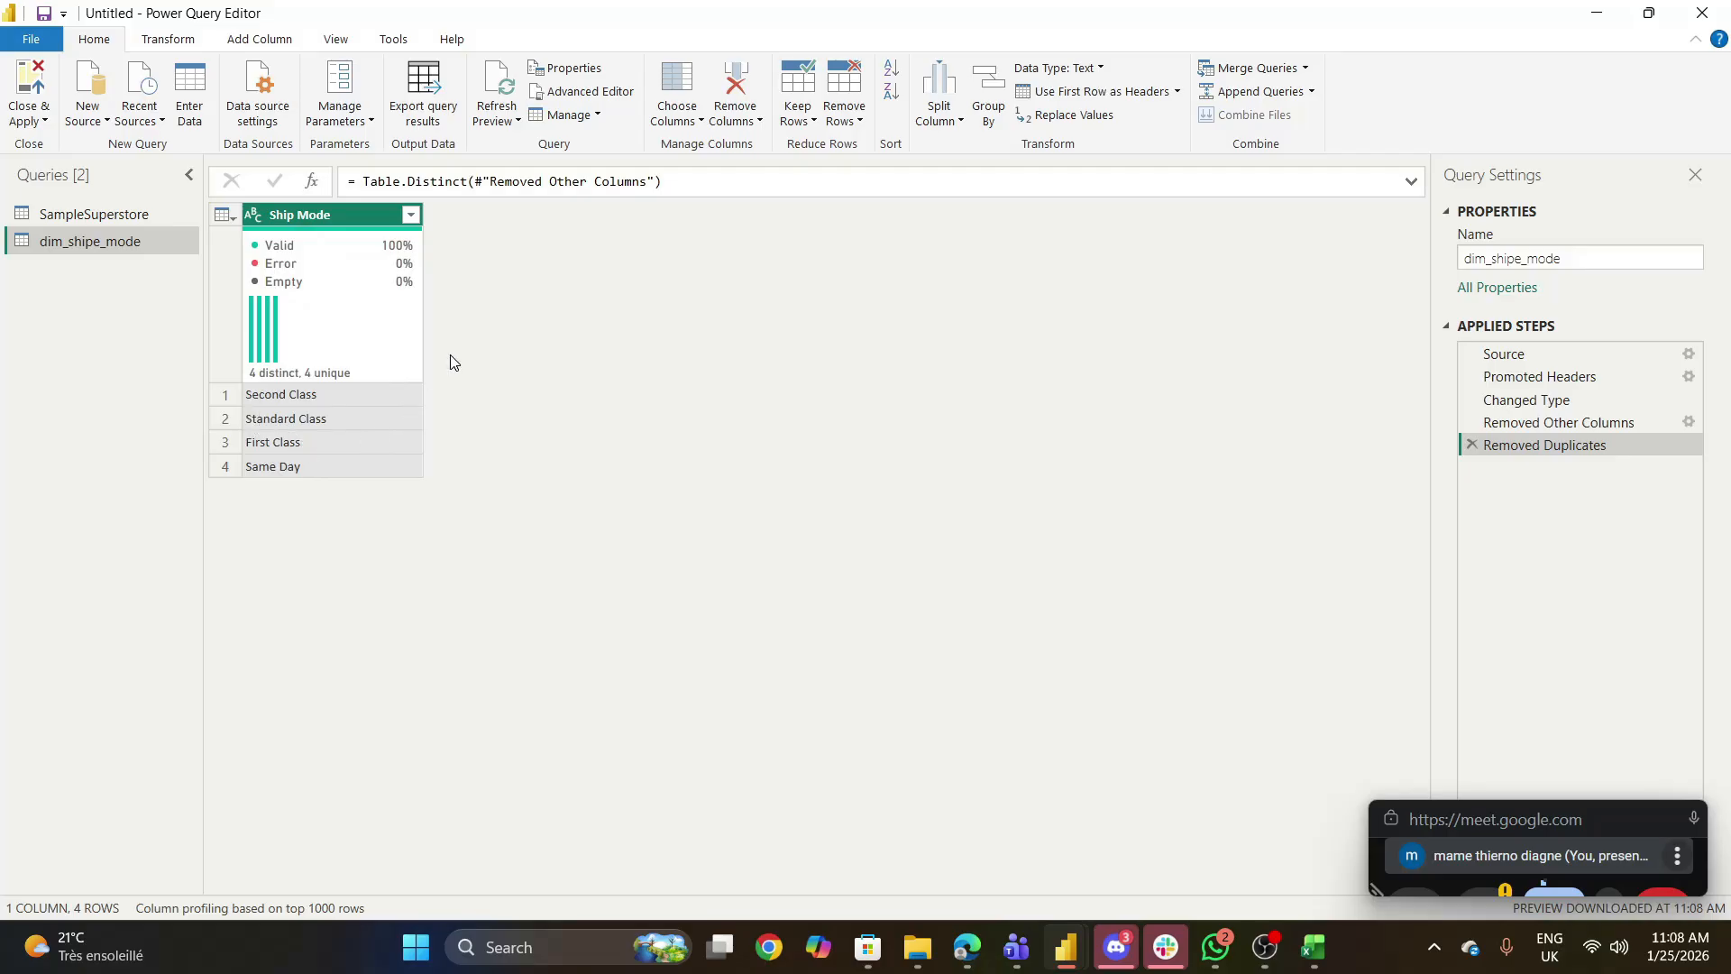
{"action": "left_click", "coordinate": [169, 41]}
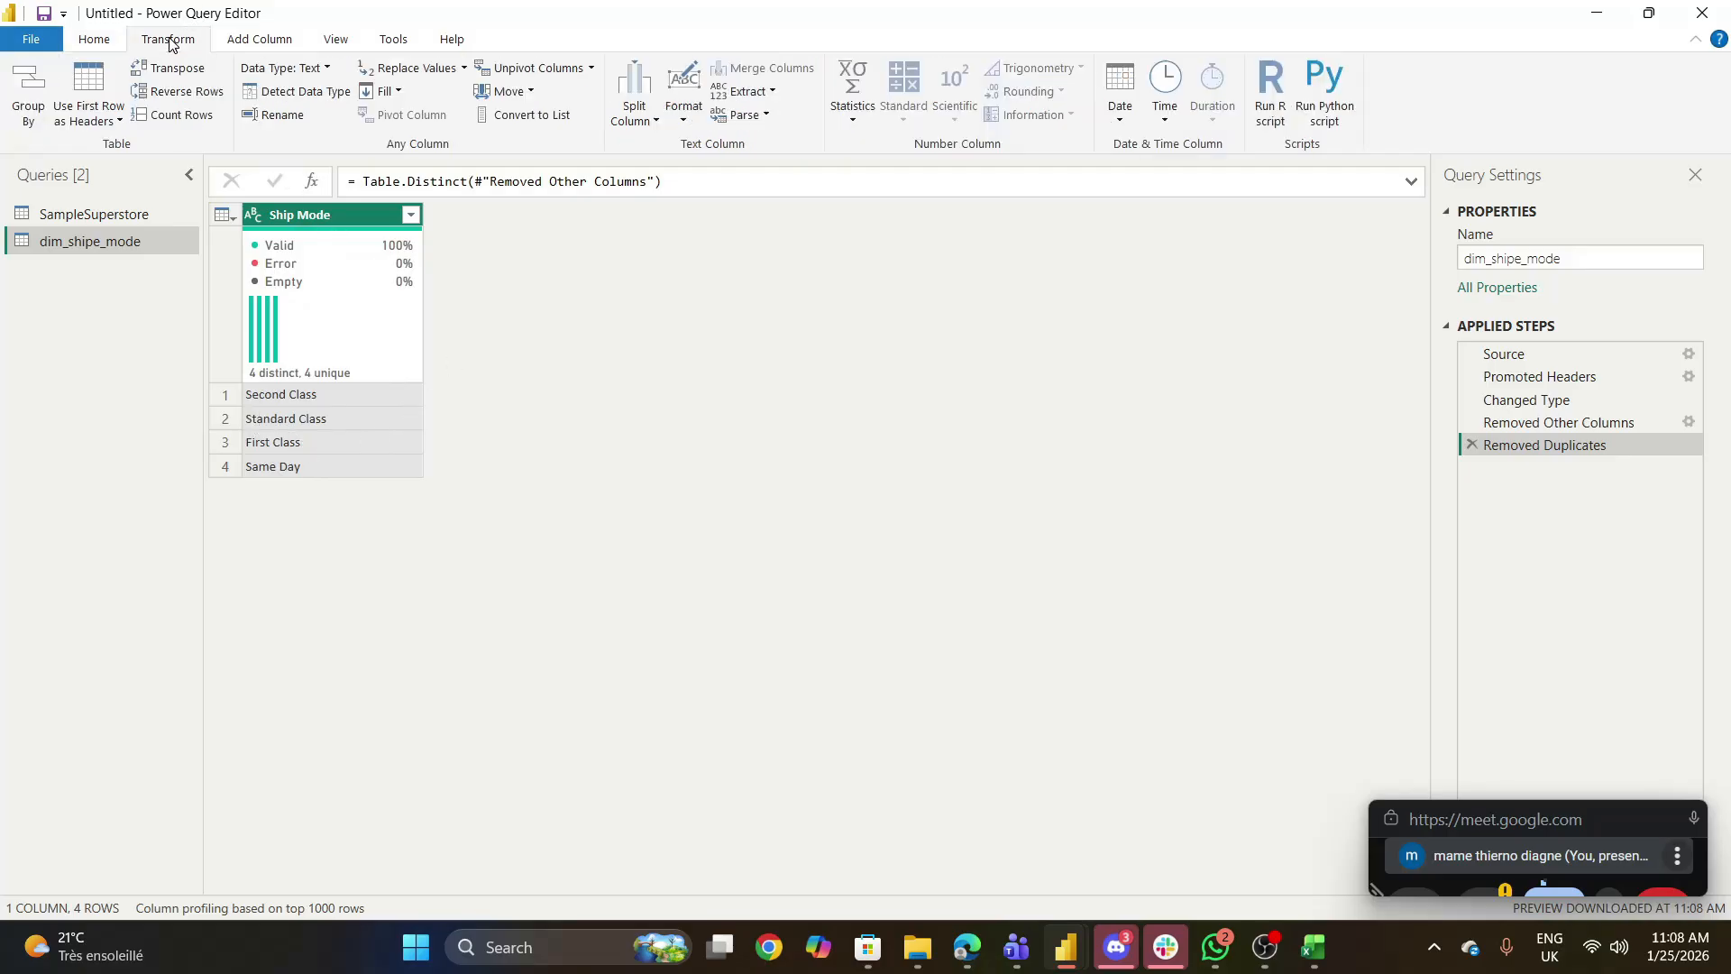
{"action": "left_click", "coordinate": [253, 45]}
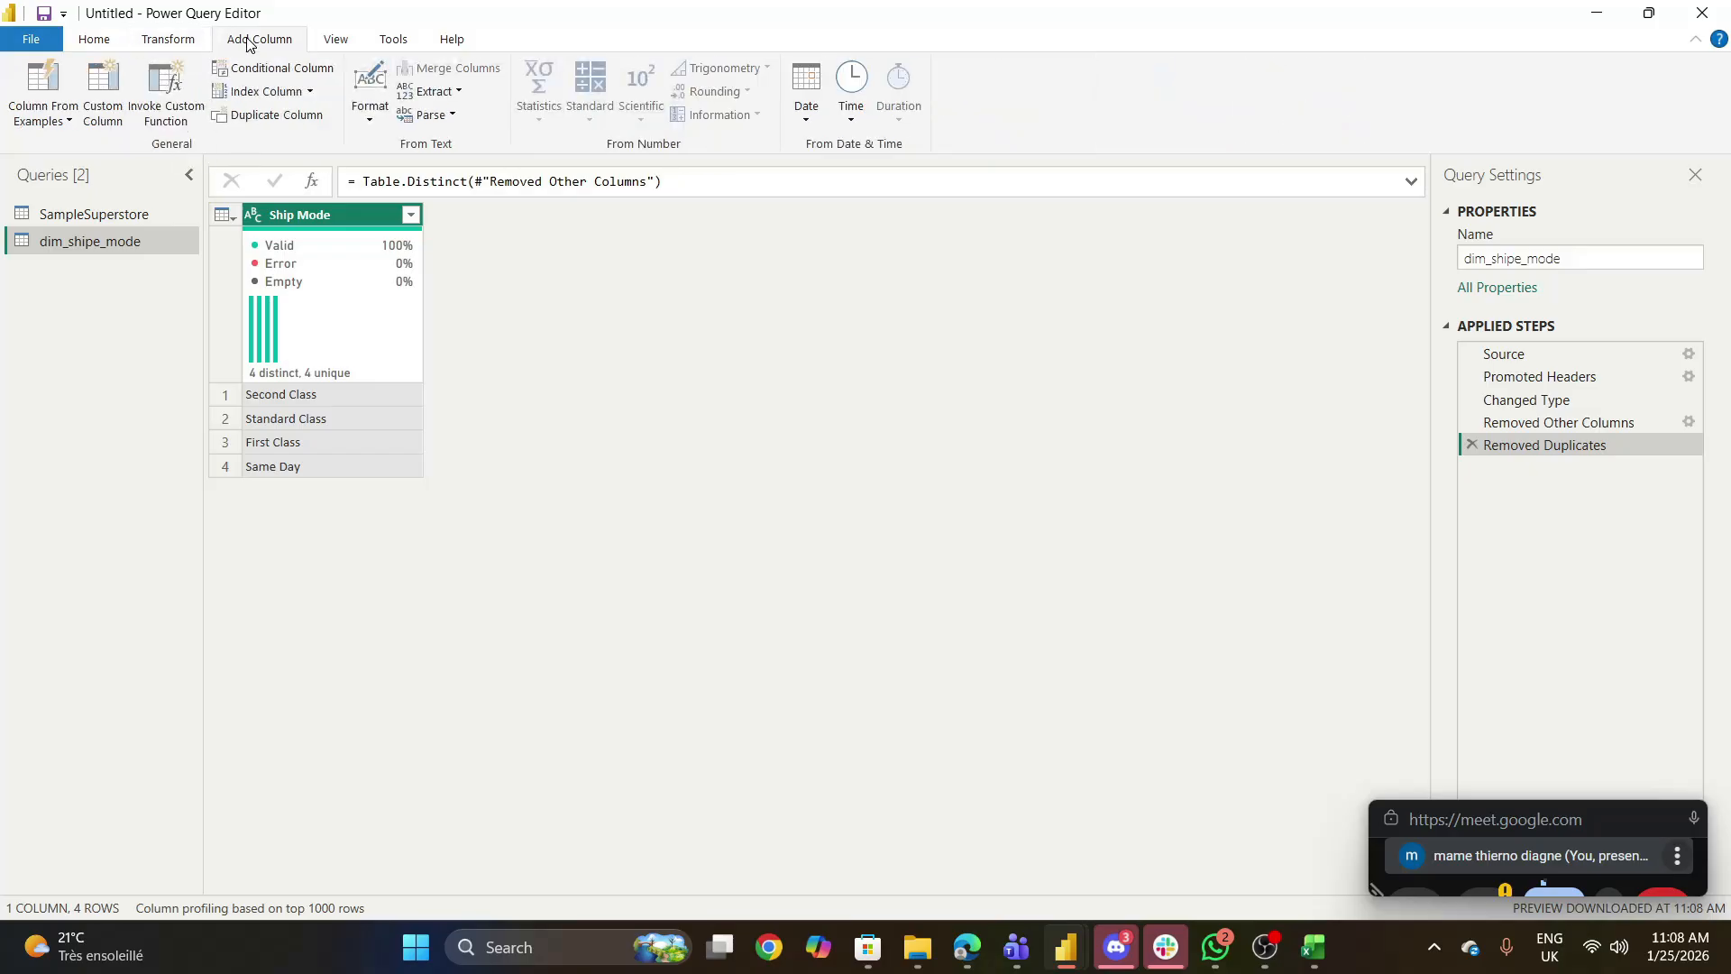
{"action": "left_click", "coordinate": [310, 92]}
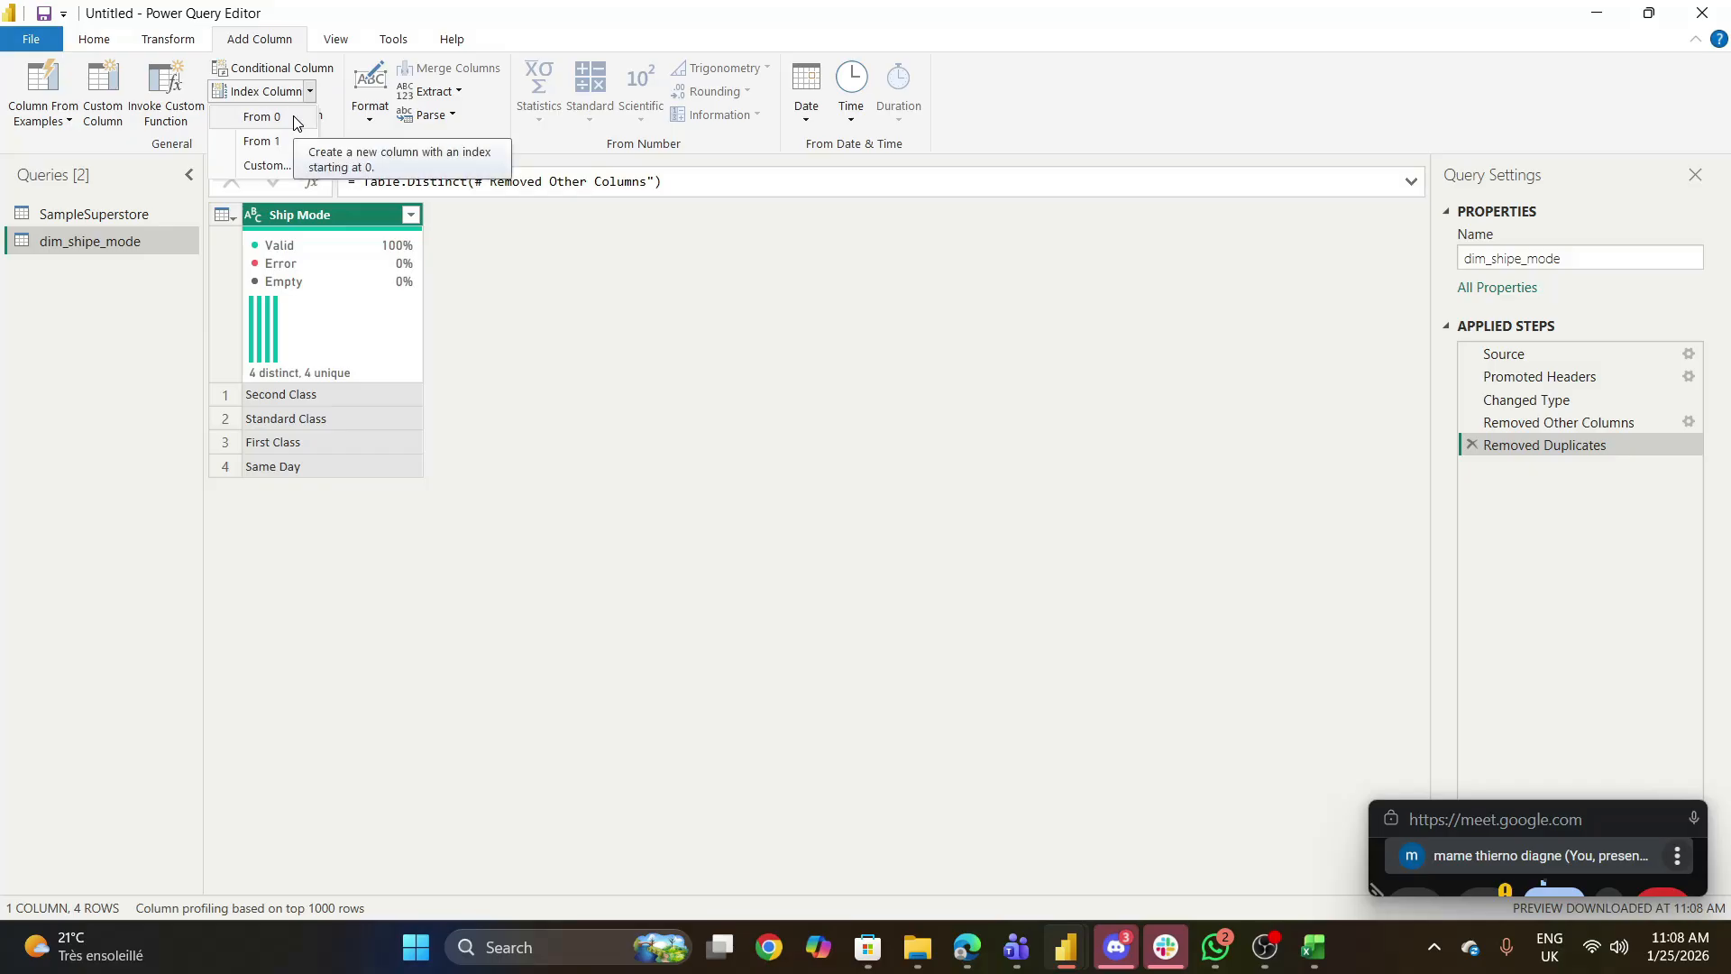
{"action": "left_click", "coordinate": [278, 168]}
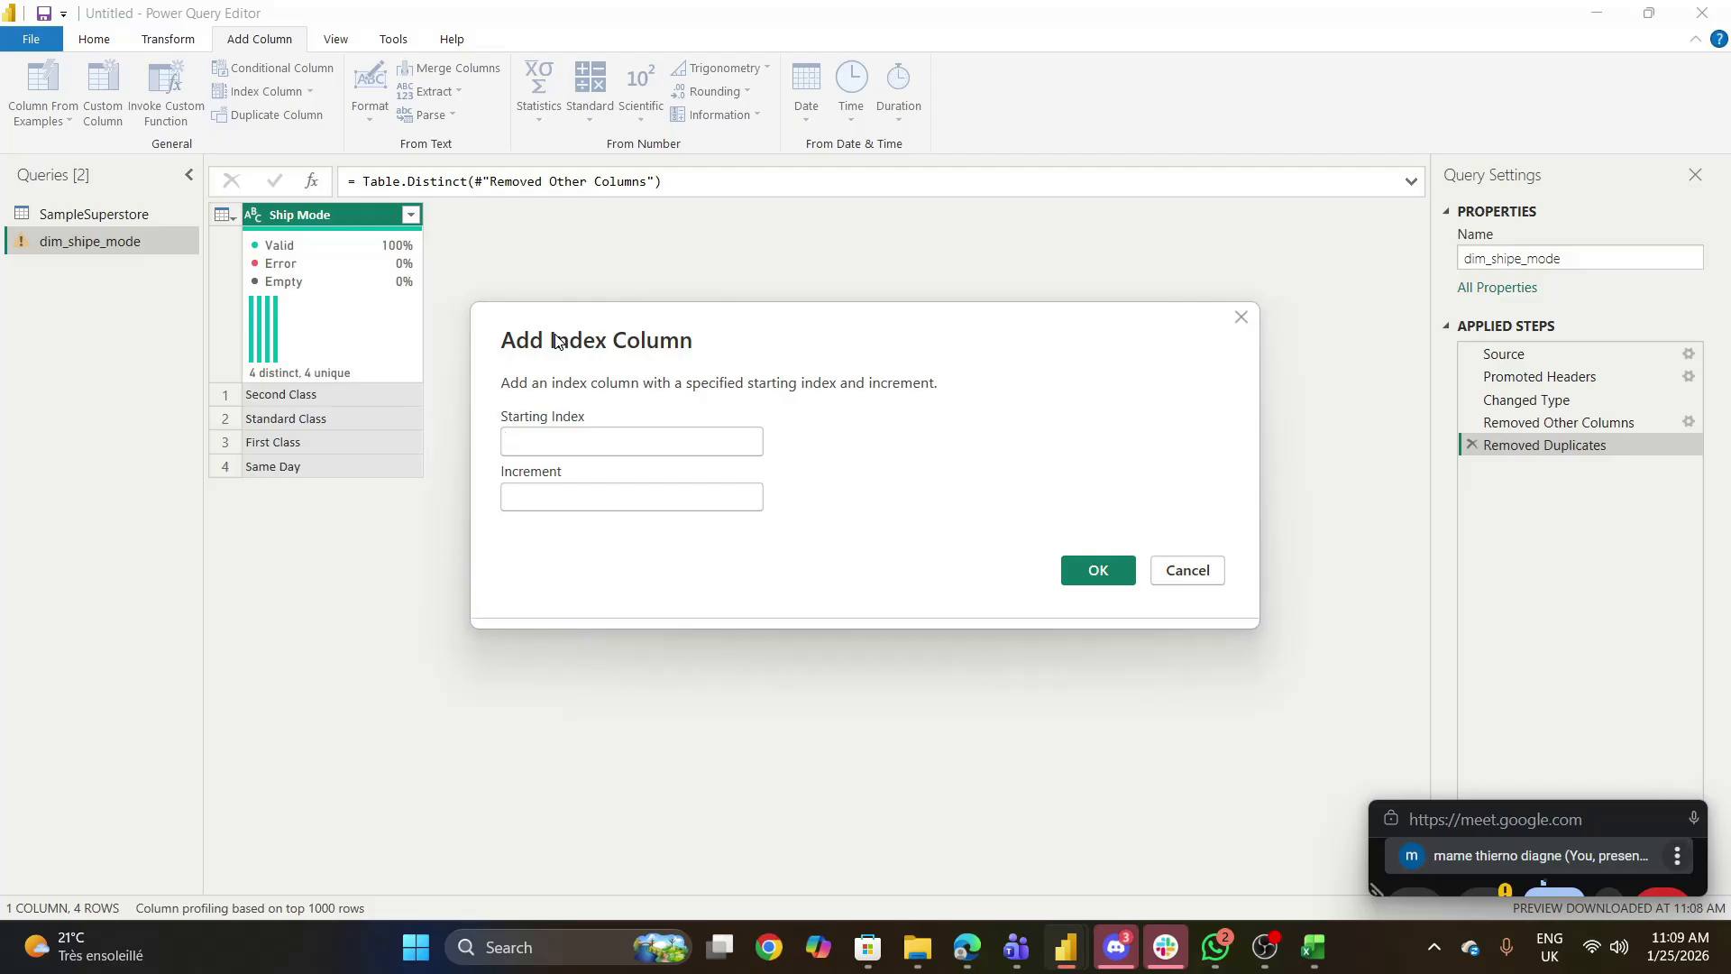
{"action": "type", "text": "10"}
{"action": "key", "text": "Tab"}
{"action": "type", "text": "22"}
{"action": "key", "text": "BackSpace"}
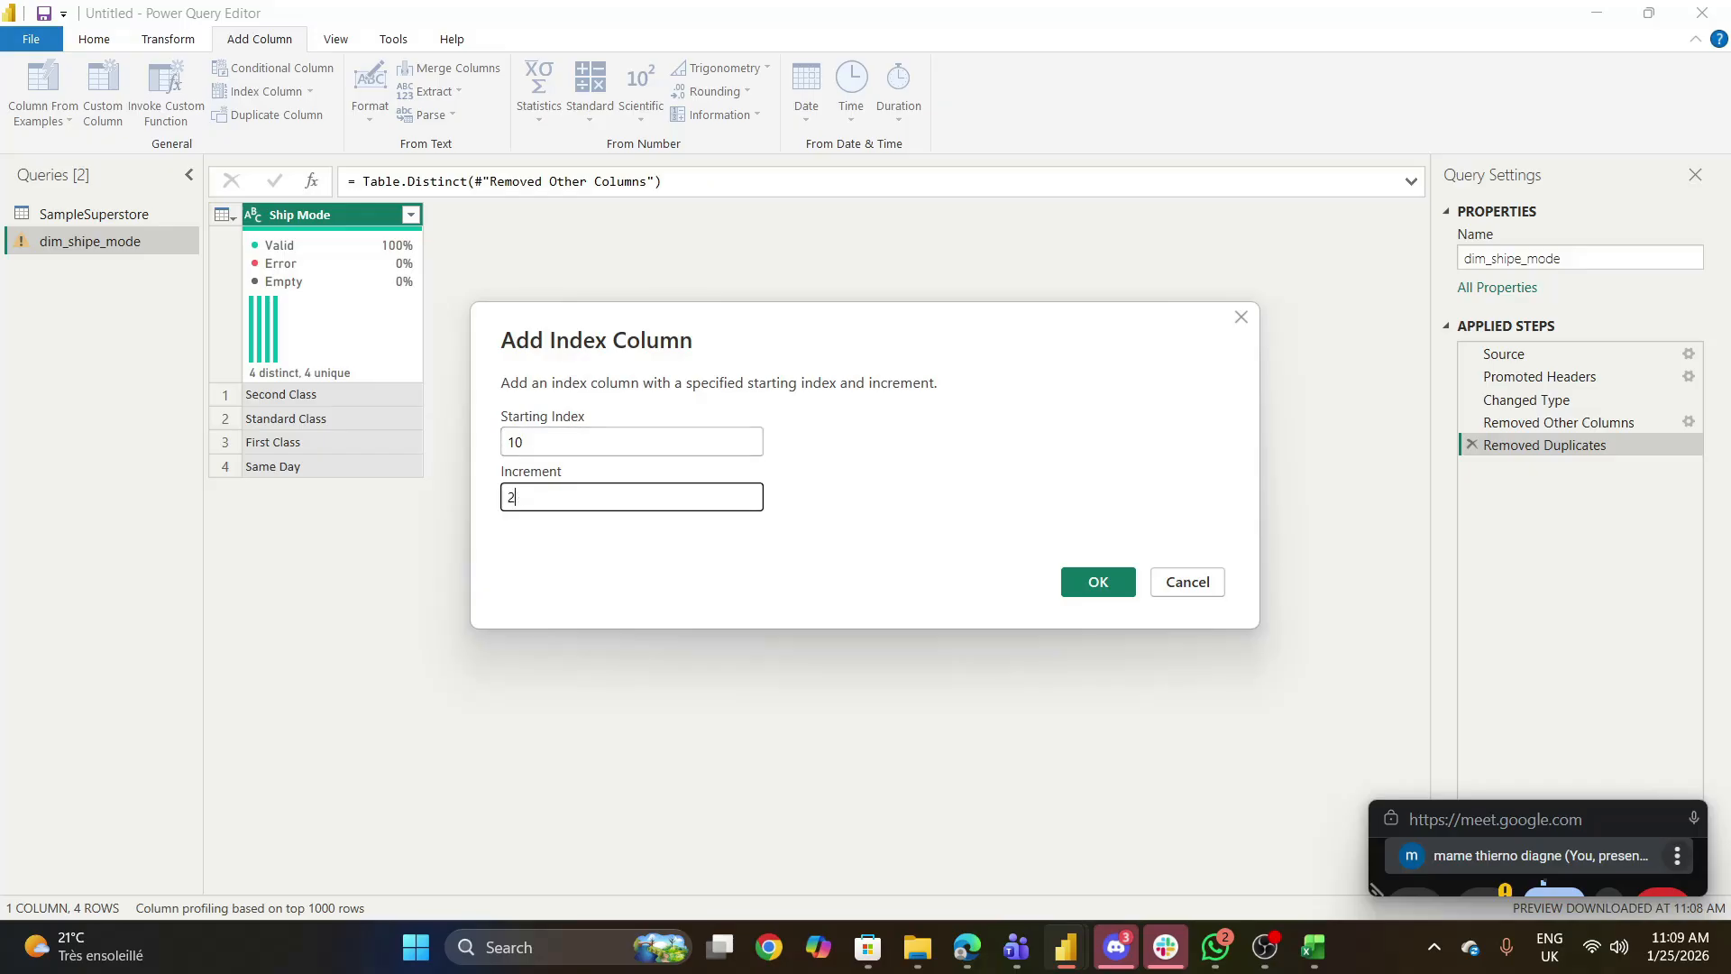
{"action": "left_click", "coordinate": [1240, 319]}
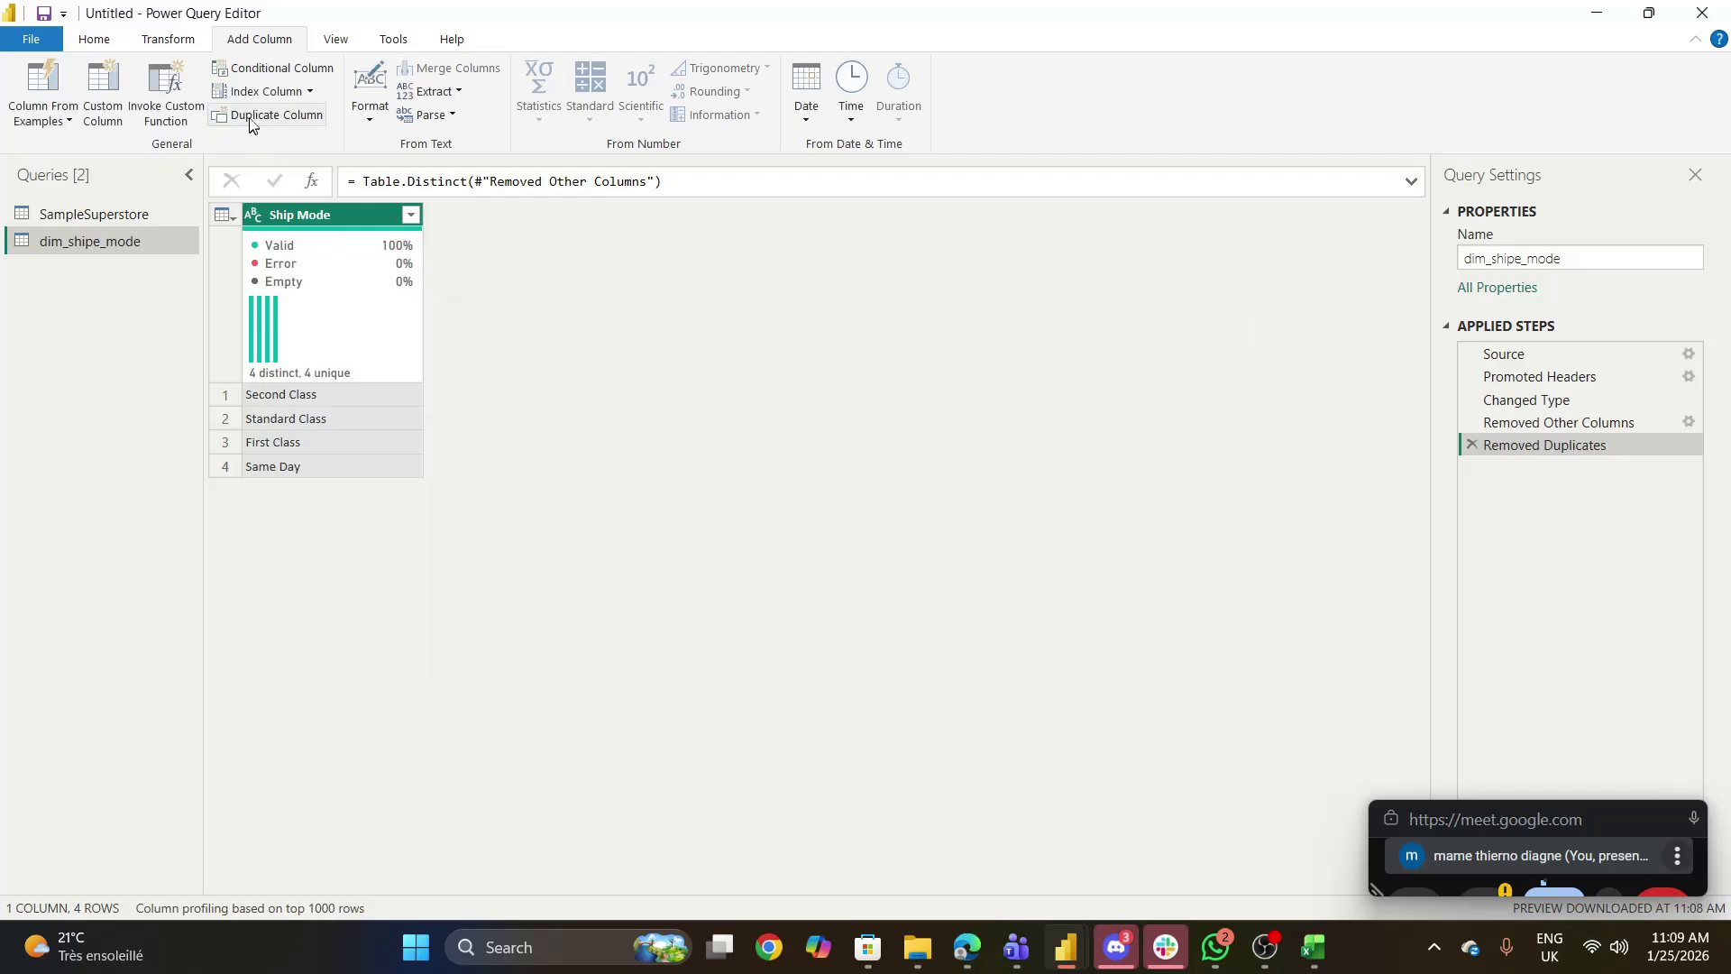
- Add an index column starting from 1 to the dim_shipe_mode query
{"action": "left_click", "coordinate": [310, 91]}
{"action": "left_click", "coordinate": [266, 141]}
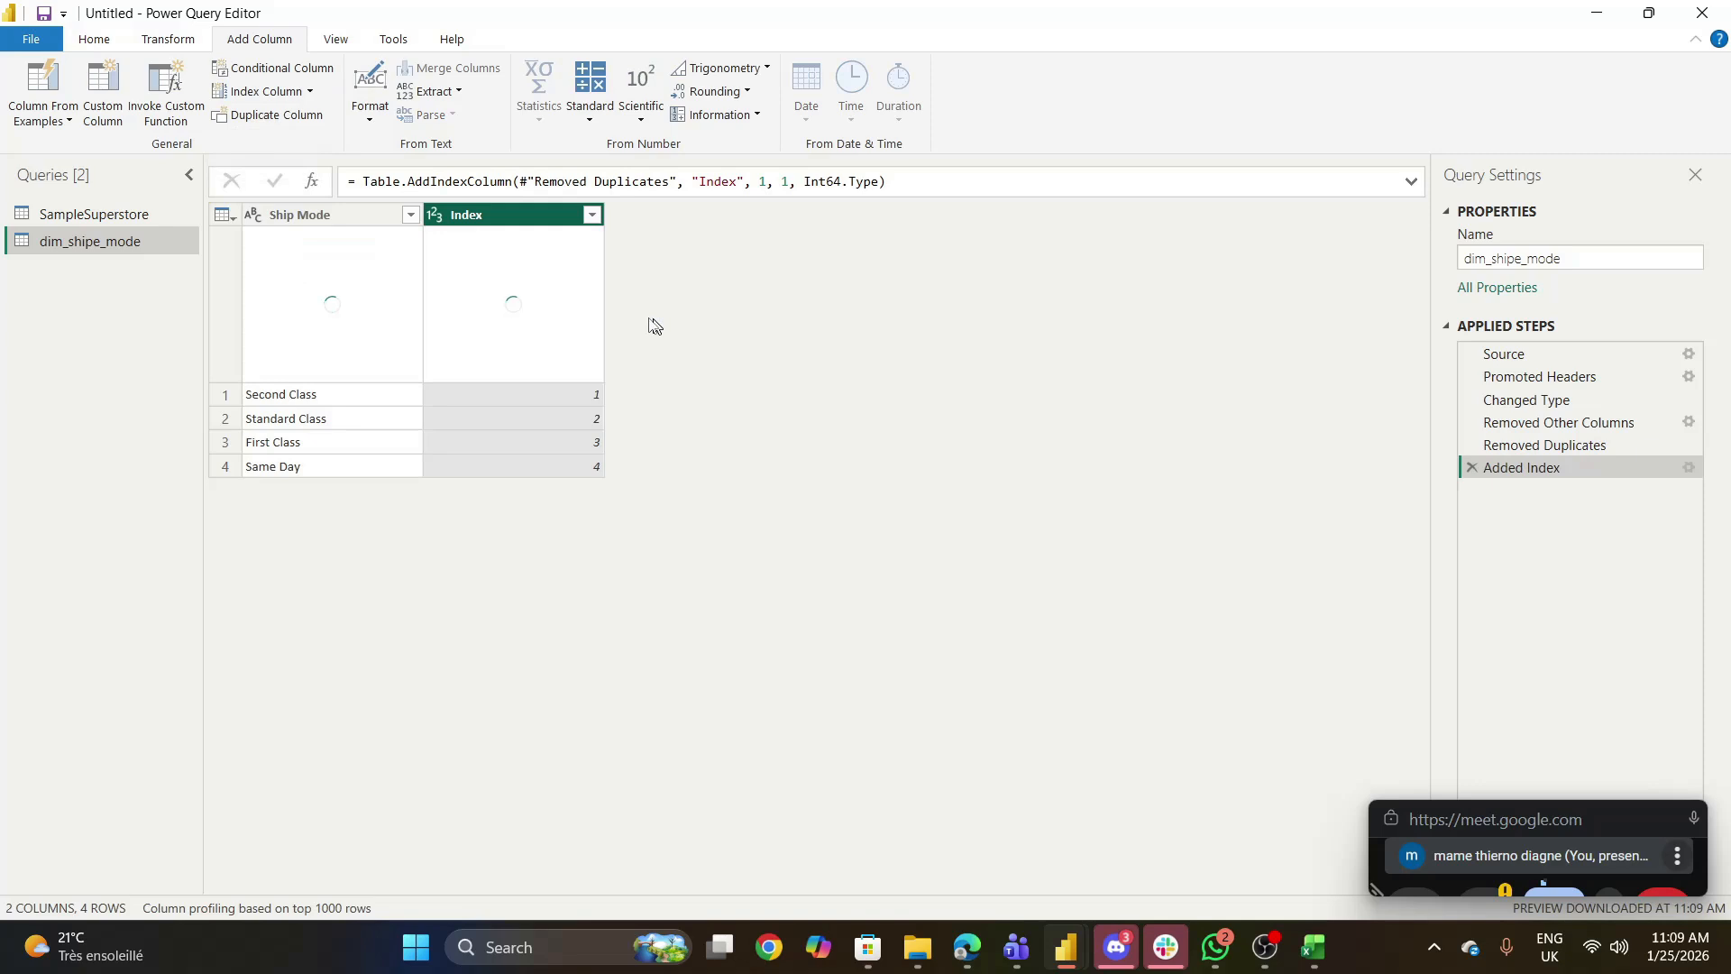
- Rename the index column Id_shipe_mode and move it in front of the Ship Mode column
{"action": "double_click", "coordinate": [505, 217]}
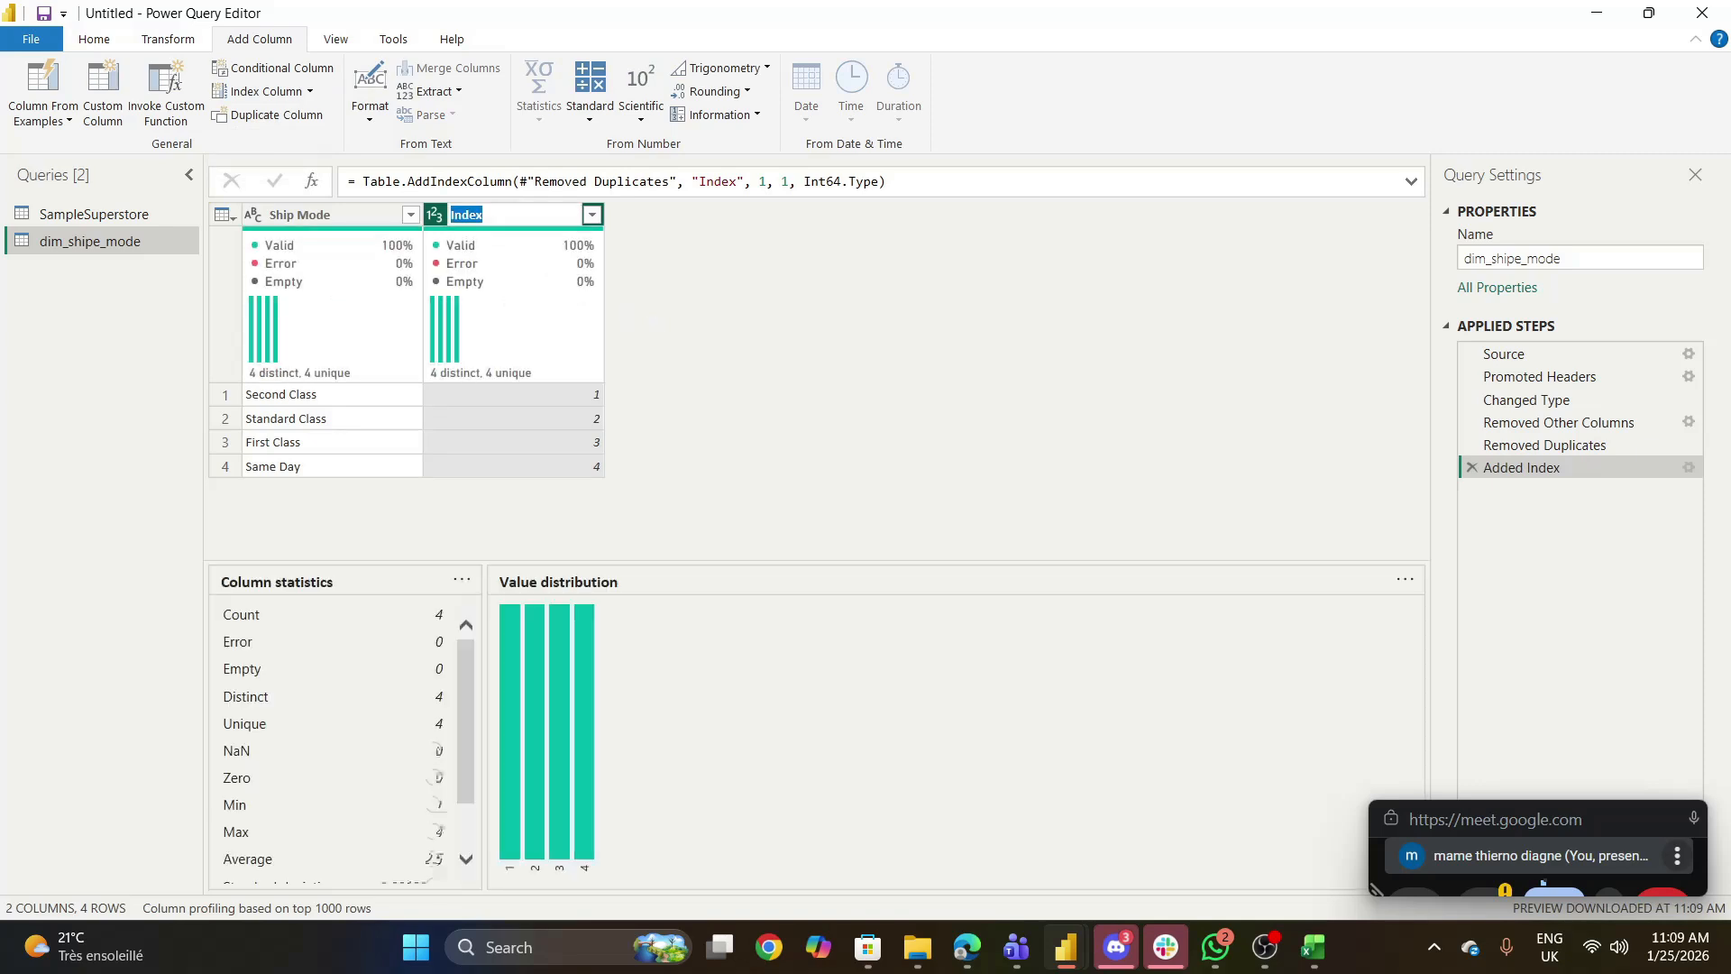
{"action": "type", "text": "Inde"}
{"action": "key", "text": "BackSpace"}
{"action": "key", "text": "BackSpace"}
{"action": "key", "text": "BackSpace"}
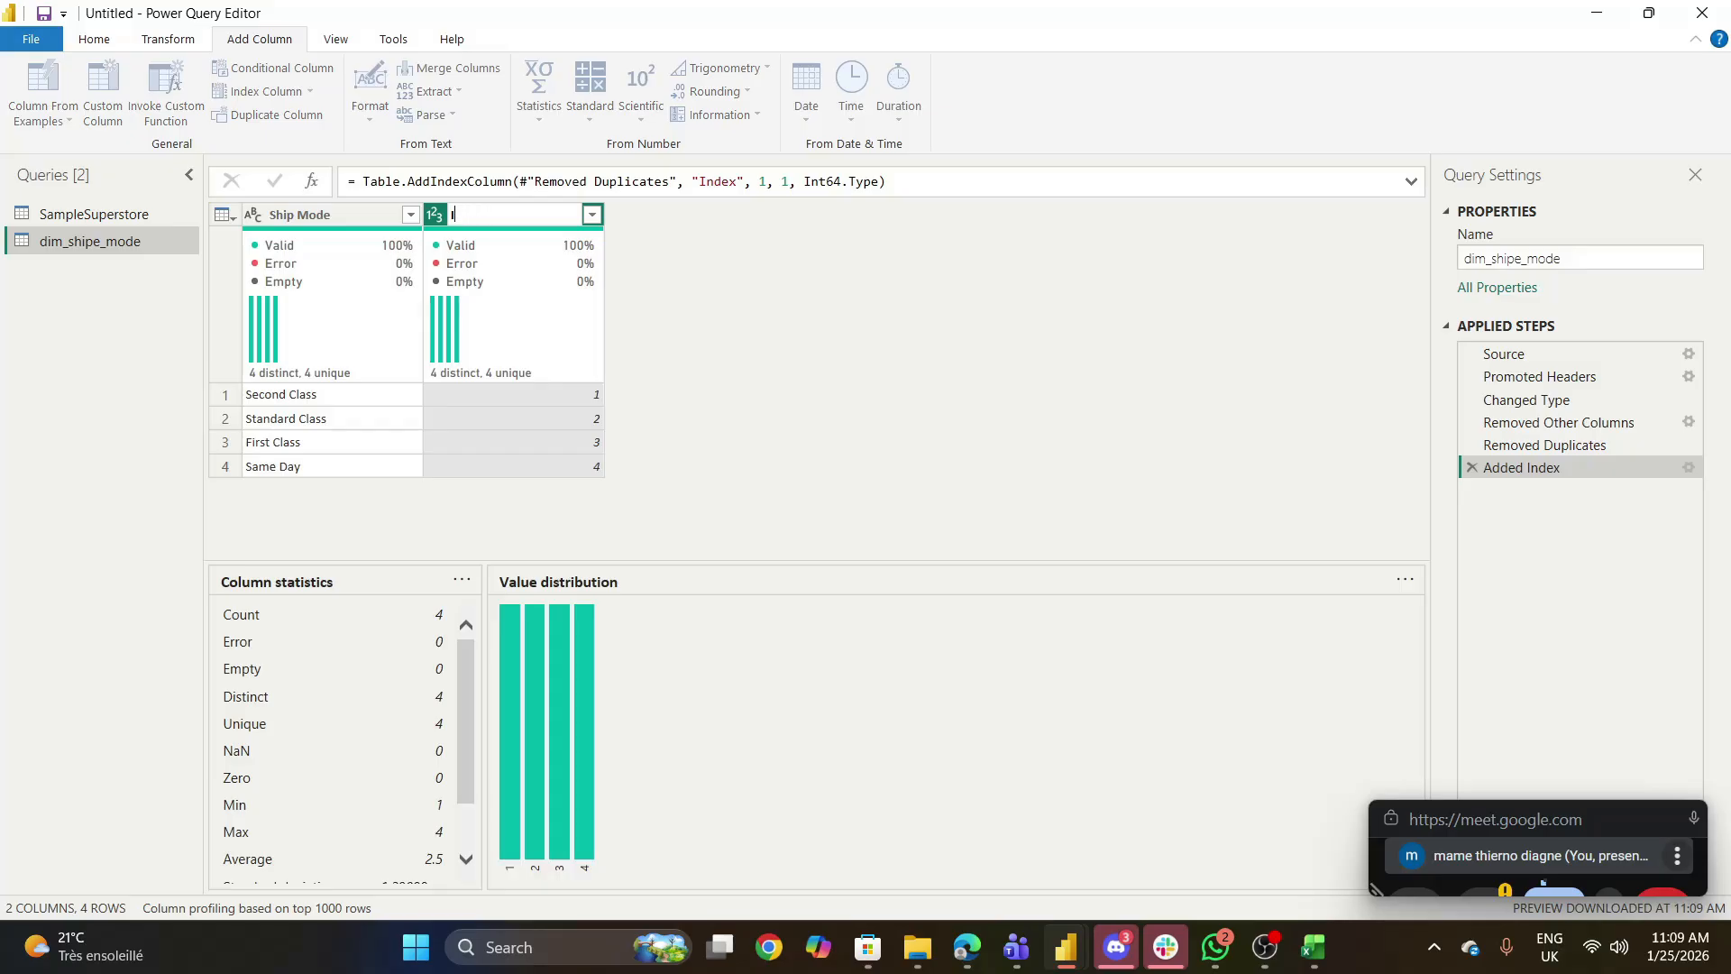
{"action": "type", "text": "d_shipe_mode"}
{"action": "key", "text": "Return"}
{"action": "left_click_drag", "start_coordinate": [534, 223], "coordinate": [264, 197]}
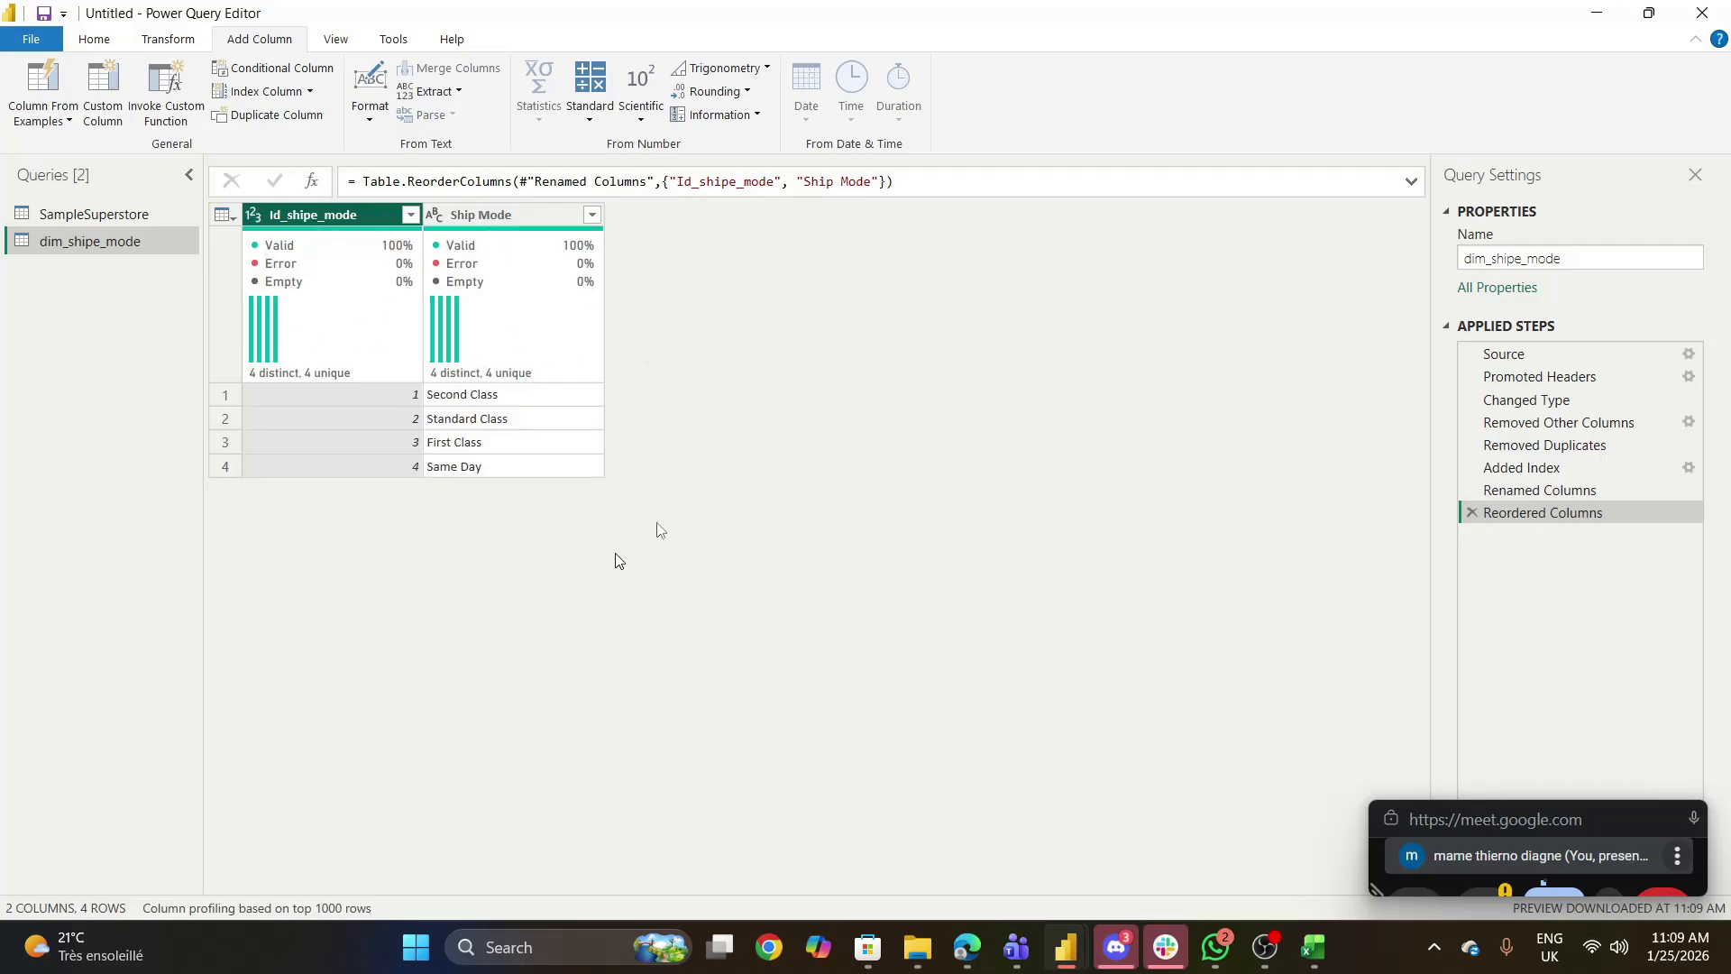
- Duplicate the original SampleSuperstore query again to start another dimension table
{"action": "left_click", "coordinate": [90, 218]}
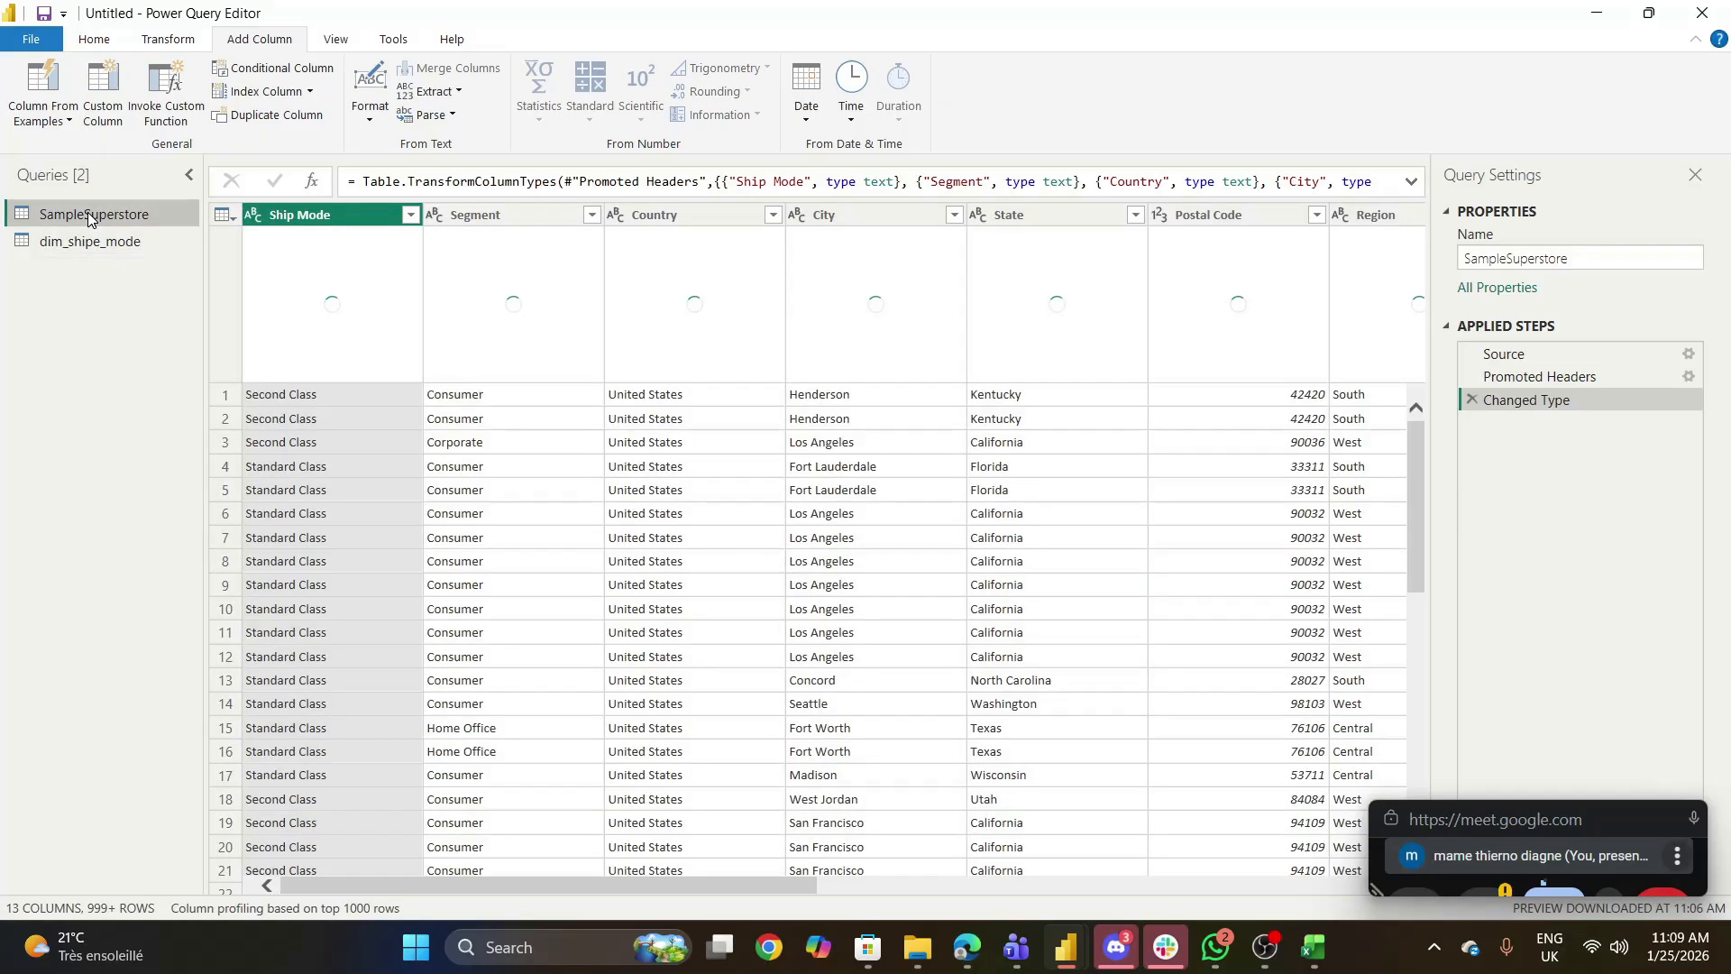
{"action": "right_click", "coordinate": [88, 213]}
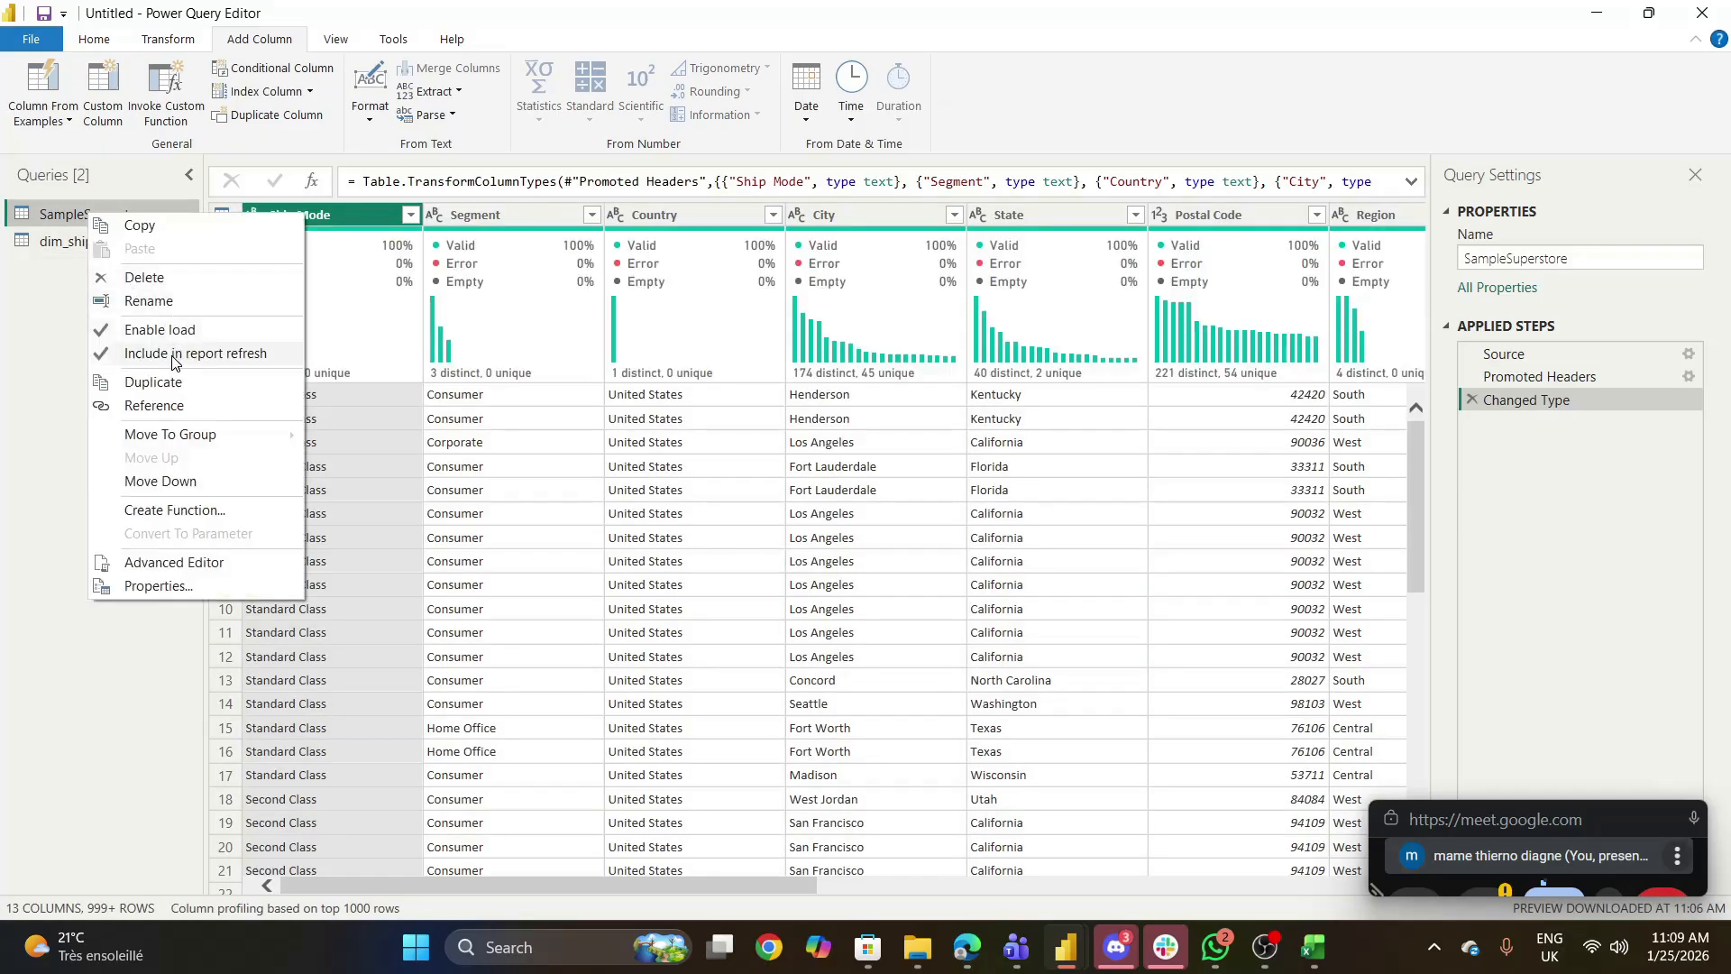
{"action": "left_click", "coordinate": [165, 380]}
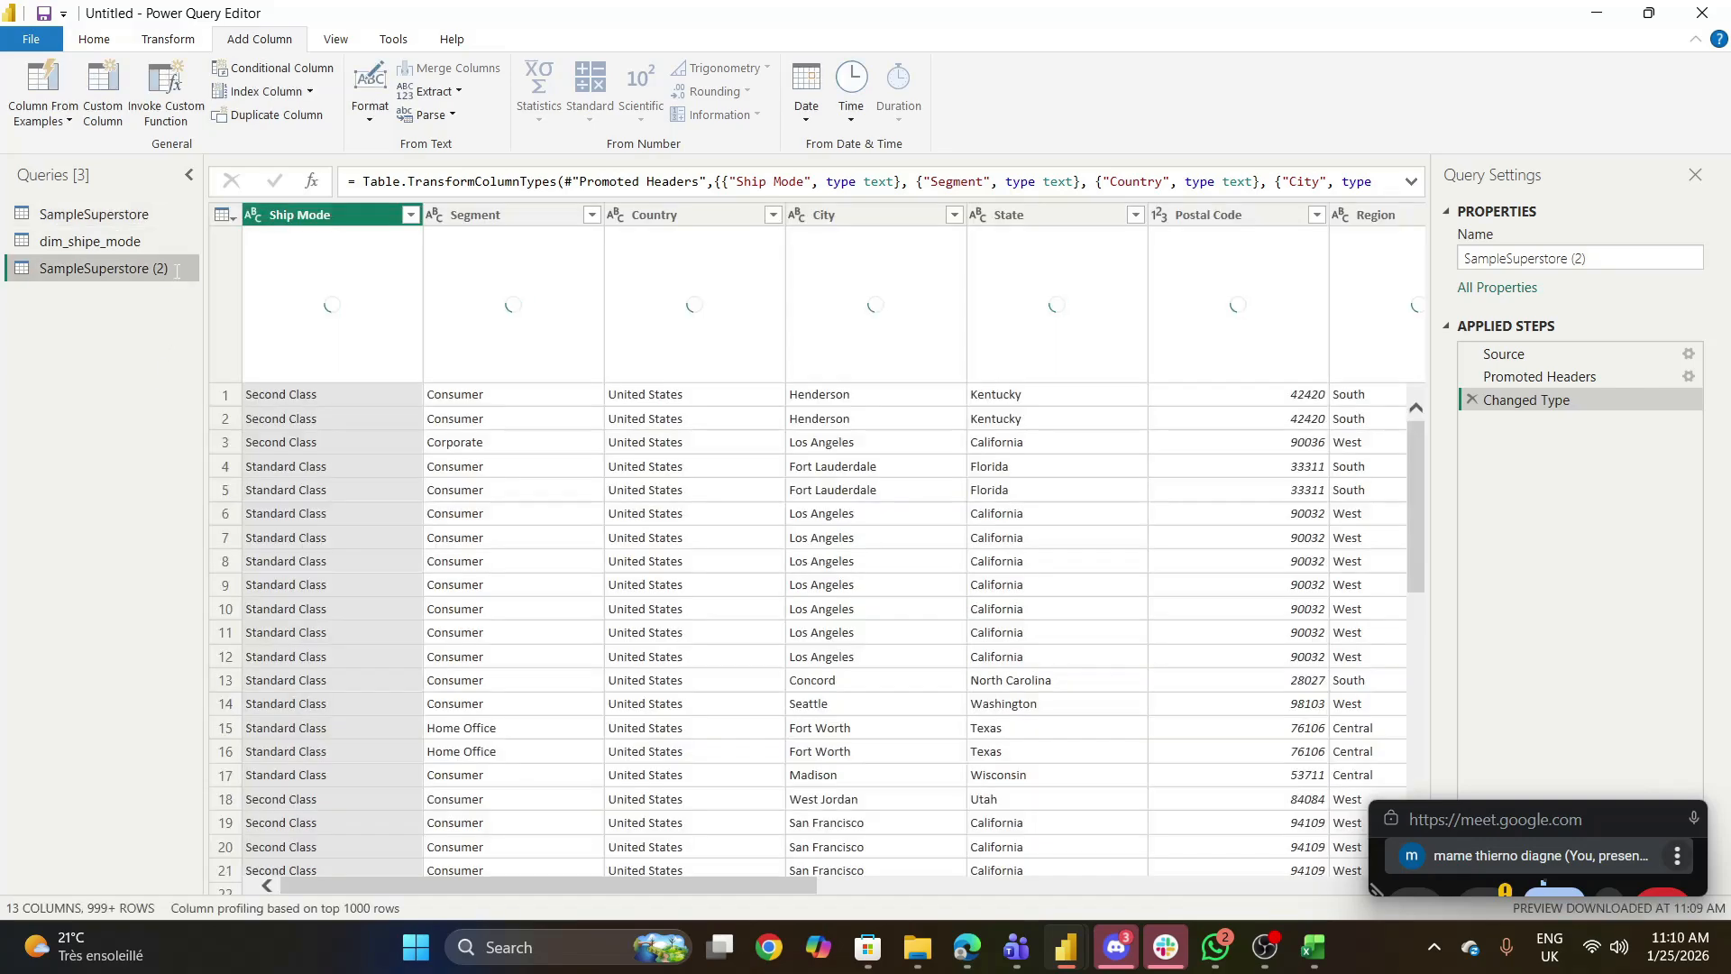
- Rename the duplicated SampleSuperstore (2) query as dim_segment
{"action": "double_click", "coordinate": [175, 270]}
{"action": "key", "text": "BackSpace"}
{"action": "type", "text": "doim"}
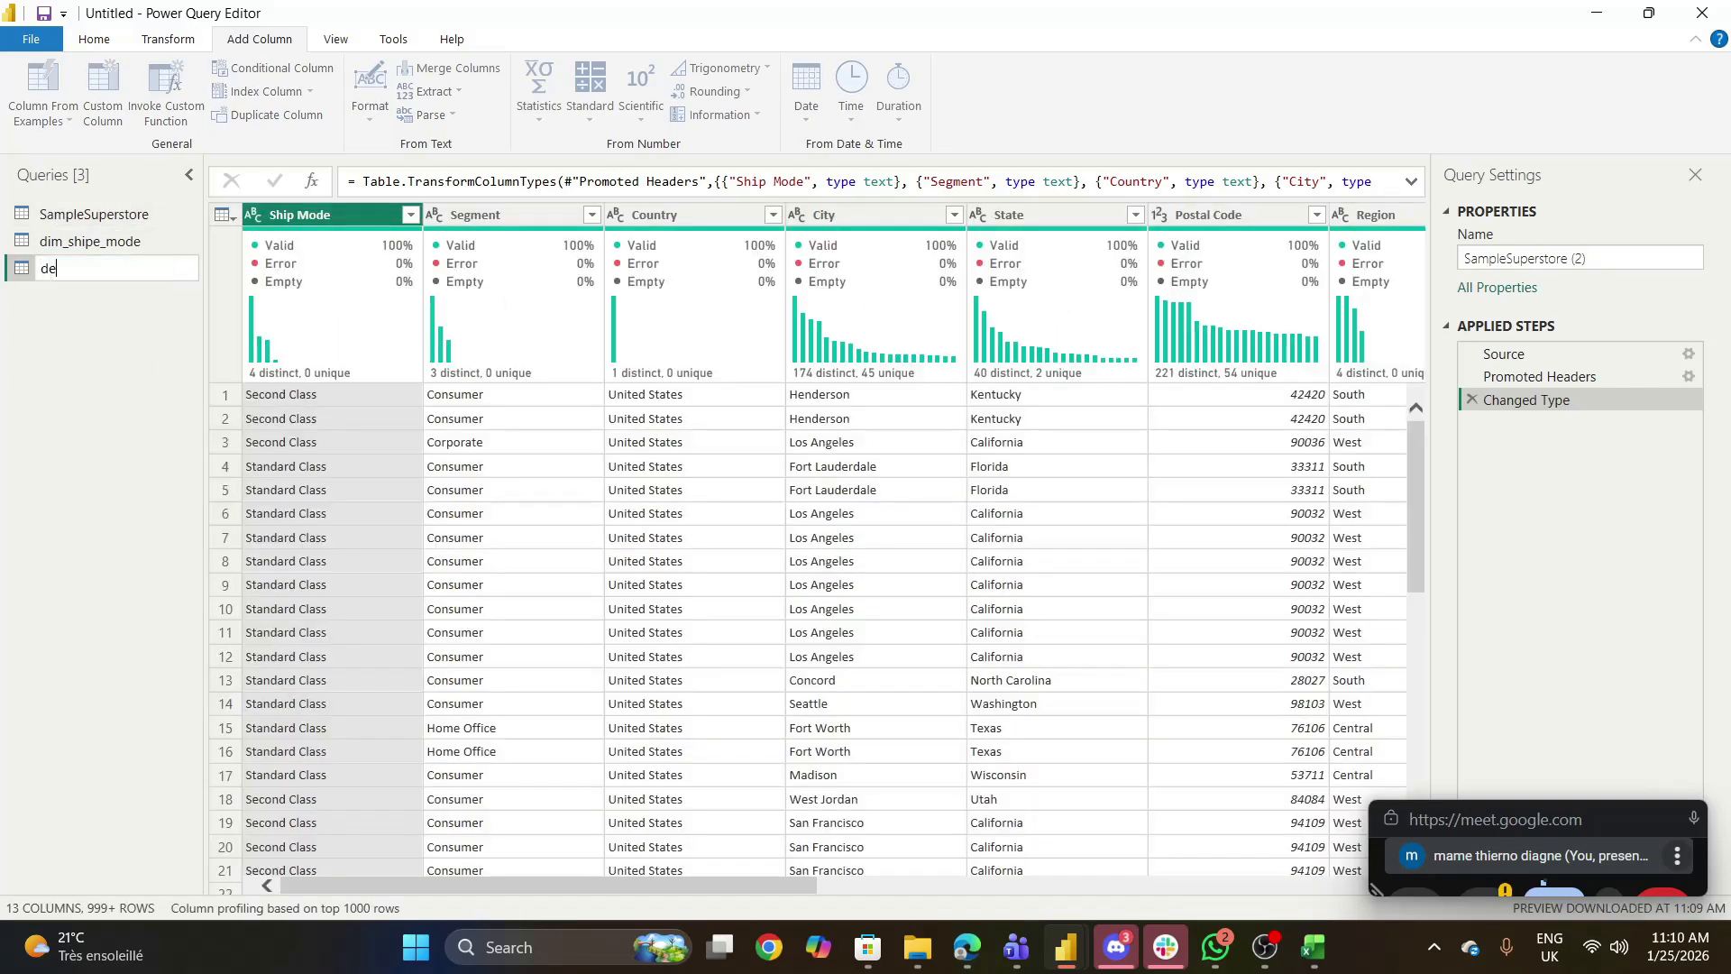
{"action": "key", "text": "BackSpace"}
{"action": "key", "text": "BackSpace"}
{"action": "key", "text": "BackSpace"}
{"action": "type", "text": "im"}
{"action": "type", "text": "segm"}
{"action": "key", "text": "BackSpace"}
{"action": "key", "text": "BackSpace"}
{"action": "key", "text": "BackSpace"}
{"action": "type", "text": "wgmen"}
{"action": "key", "text": "BackSpace"}
{"action": "key", "text": "BackSpace"}
{"action": "key", "text": "BackSpace"}
{"action": "key", "text": "BackSpace"}
{"action": "key", "text": "BackSpace"}
{"action": "type", "text": "egment"}
{"action": "key", "text": "Return"}
- Keep only the Segment column in dim_segment by removing all other columns
{"action": "left_click", "coordinate": [492, 215]}
{"action": "right_click", "coordinate": [494, 215]}
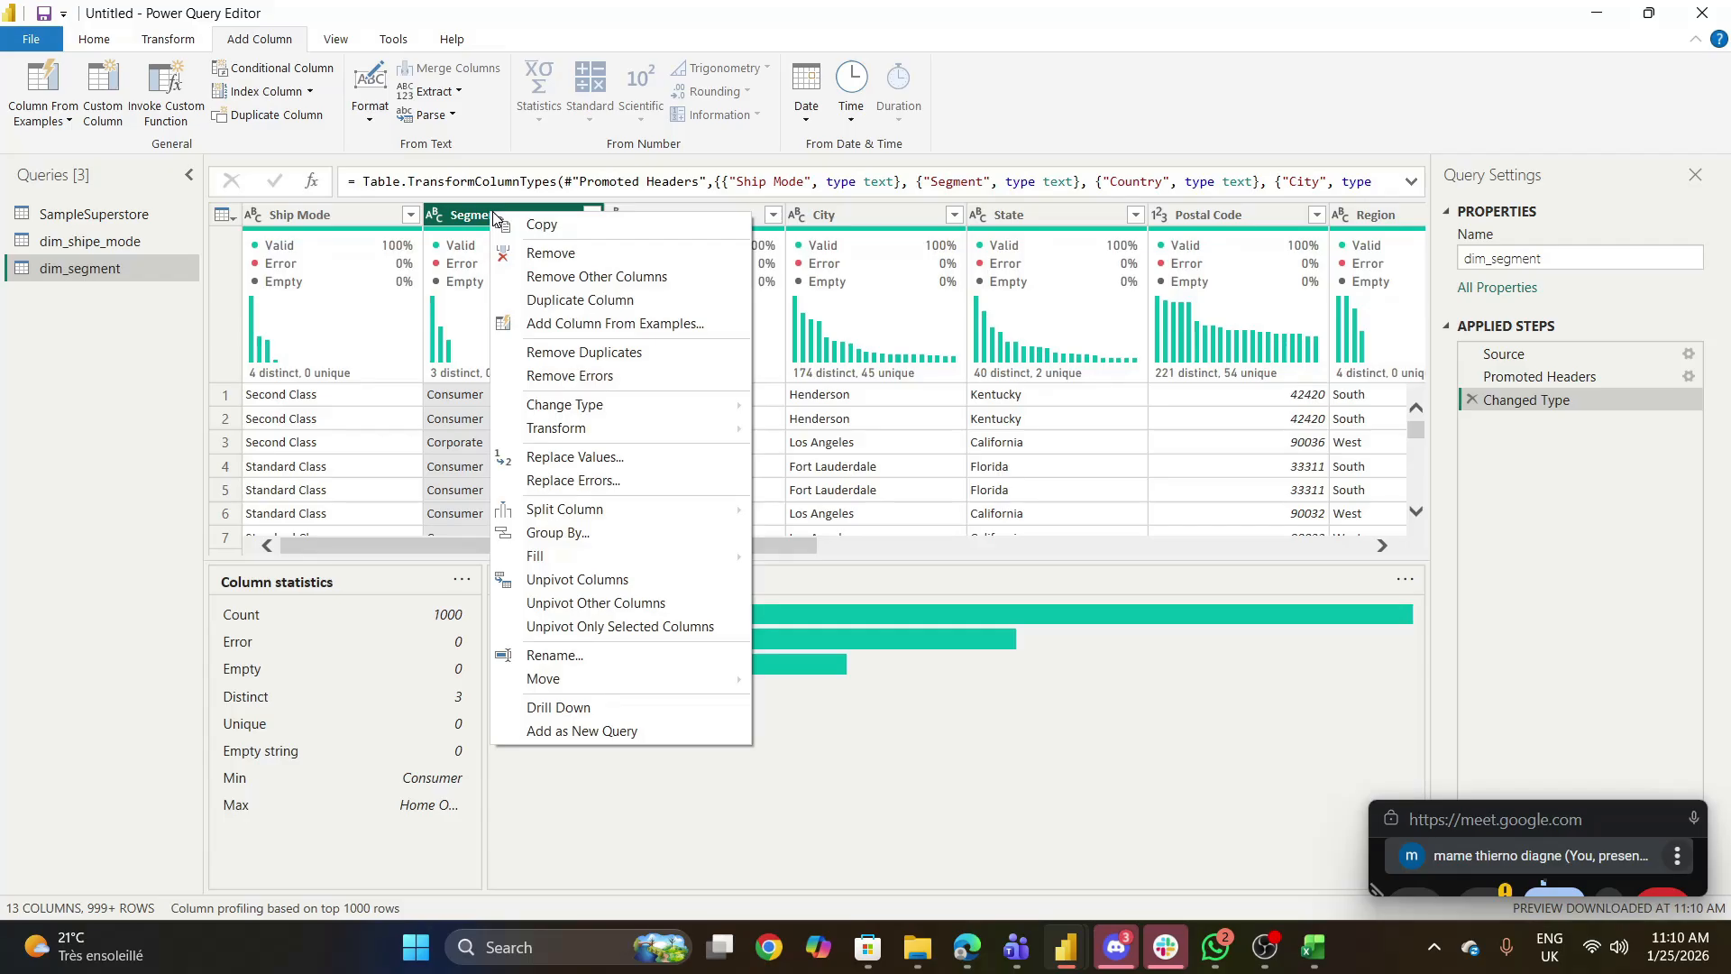
{"action": "left_click", "coordinate": [556, 277]}
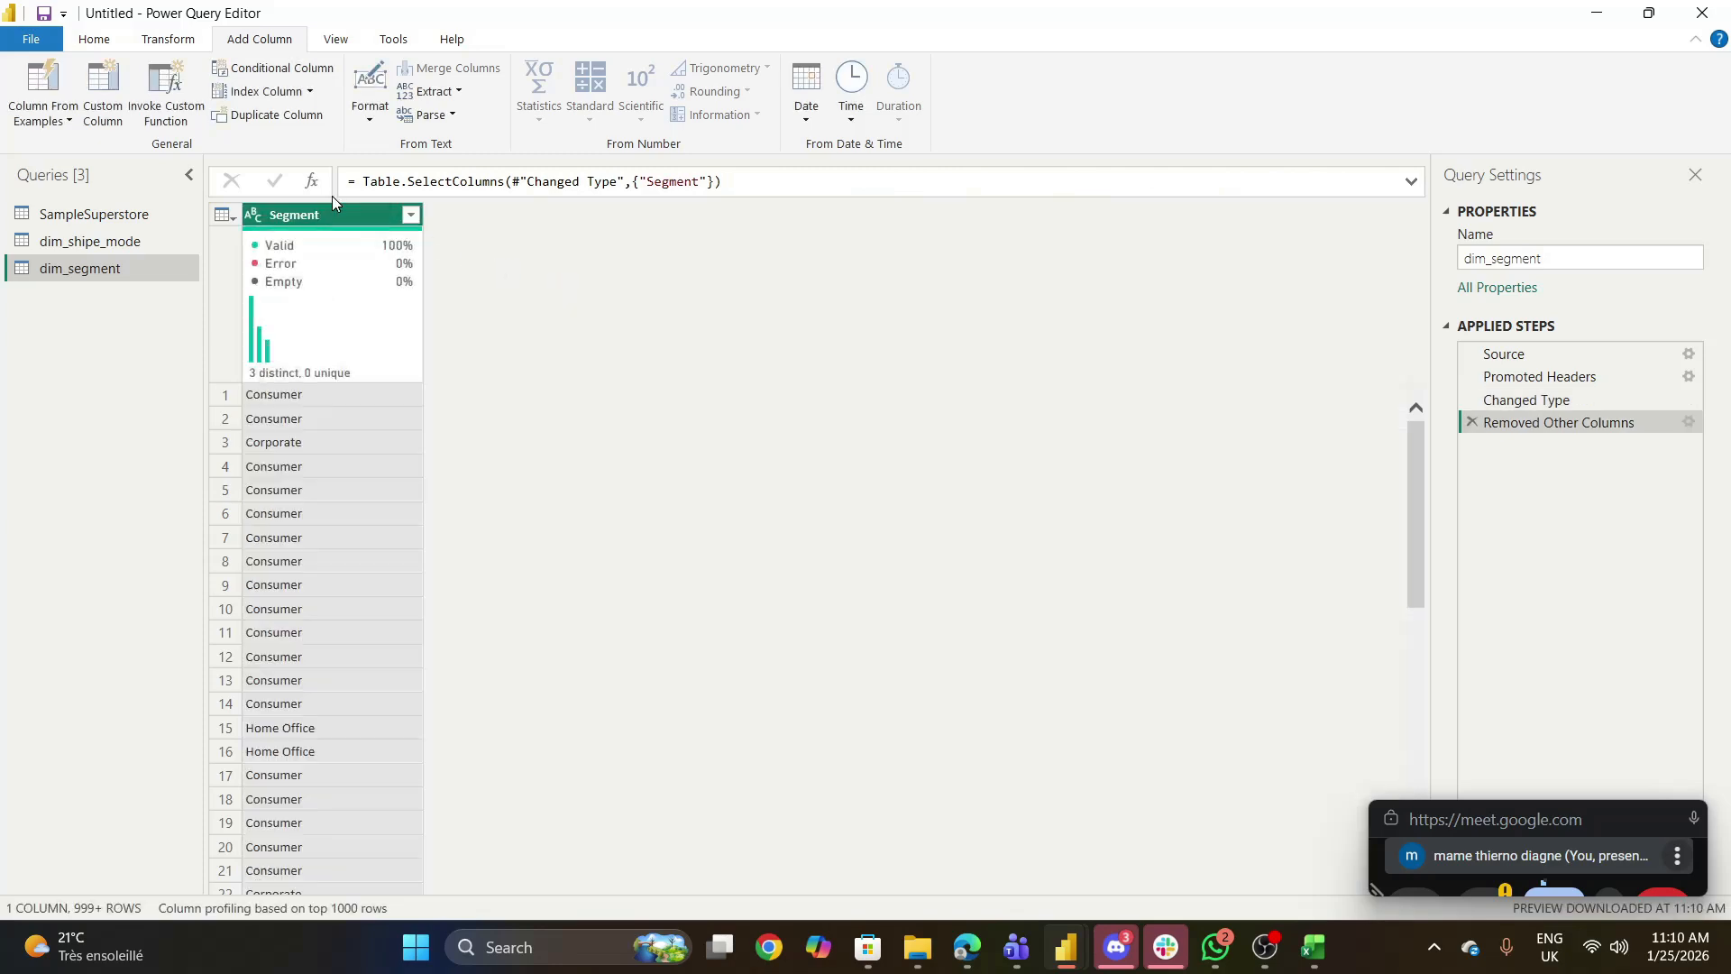
{"action": "right_click", "coordinate": [333, 204]}
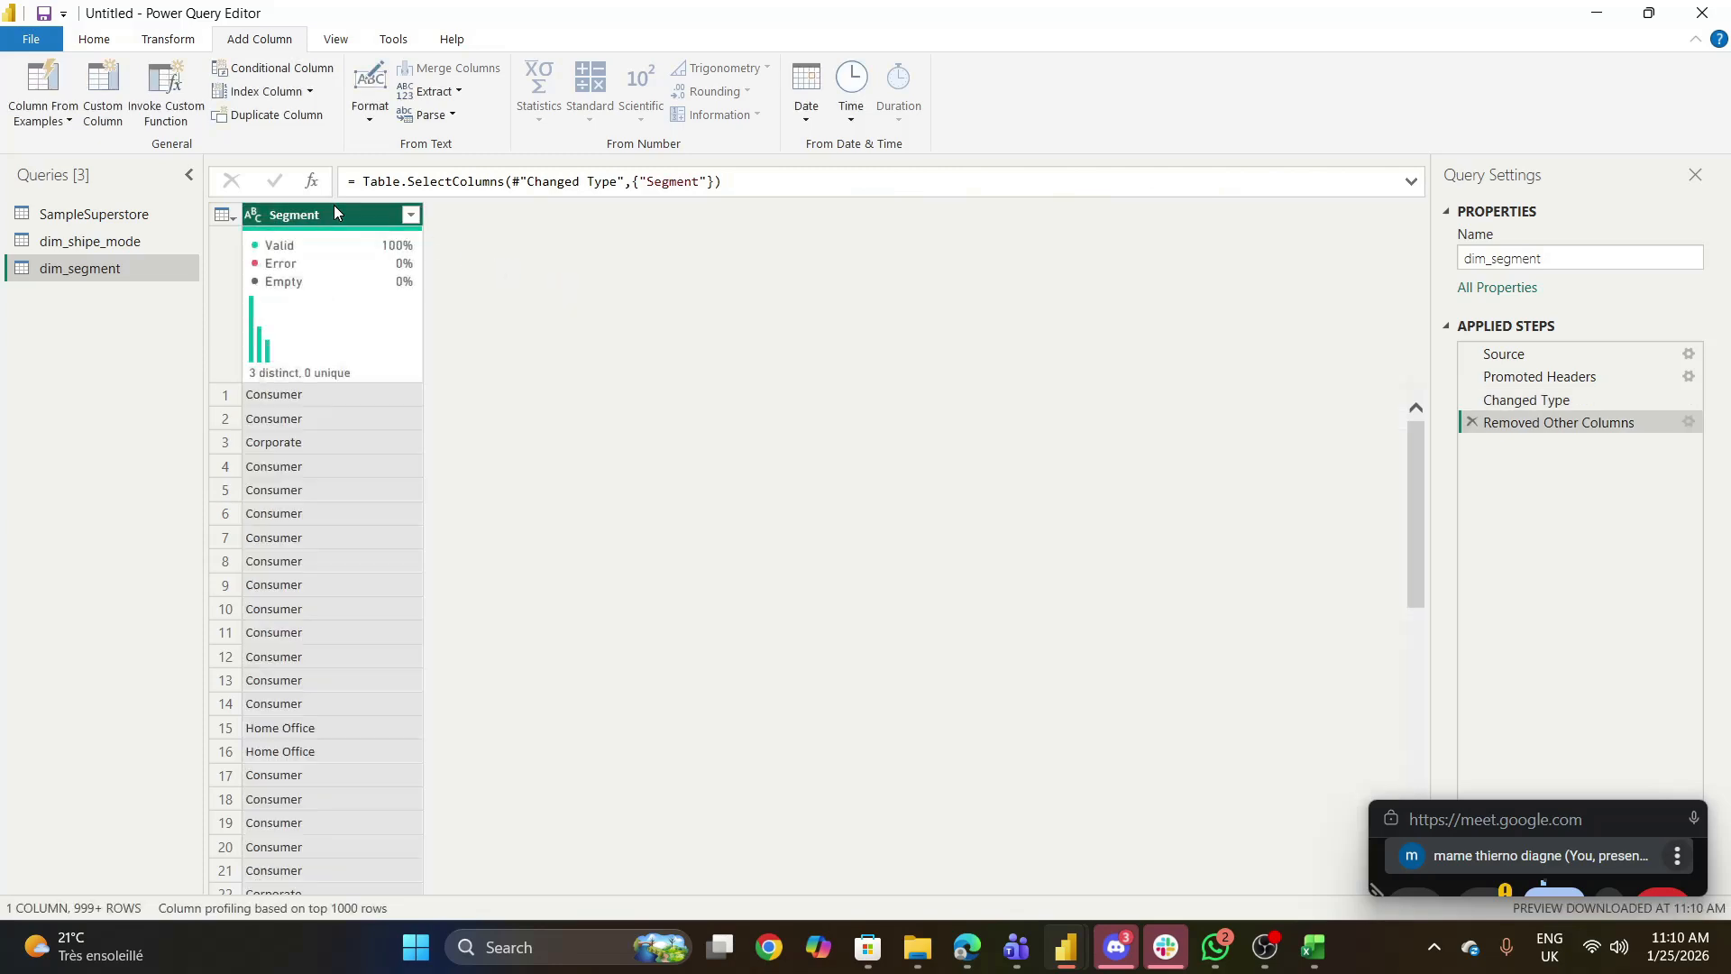
{"action": "left_click", "coordinate": [851, 441]}
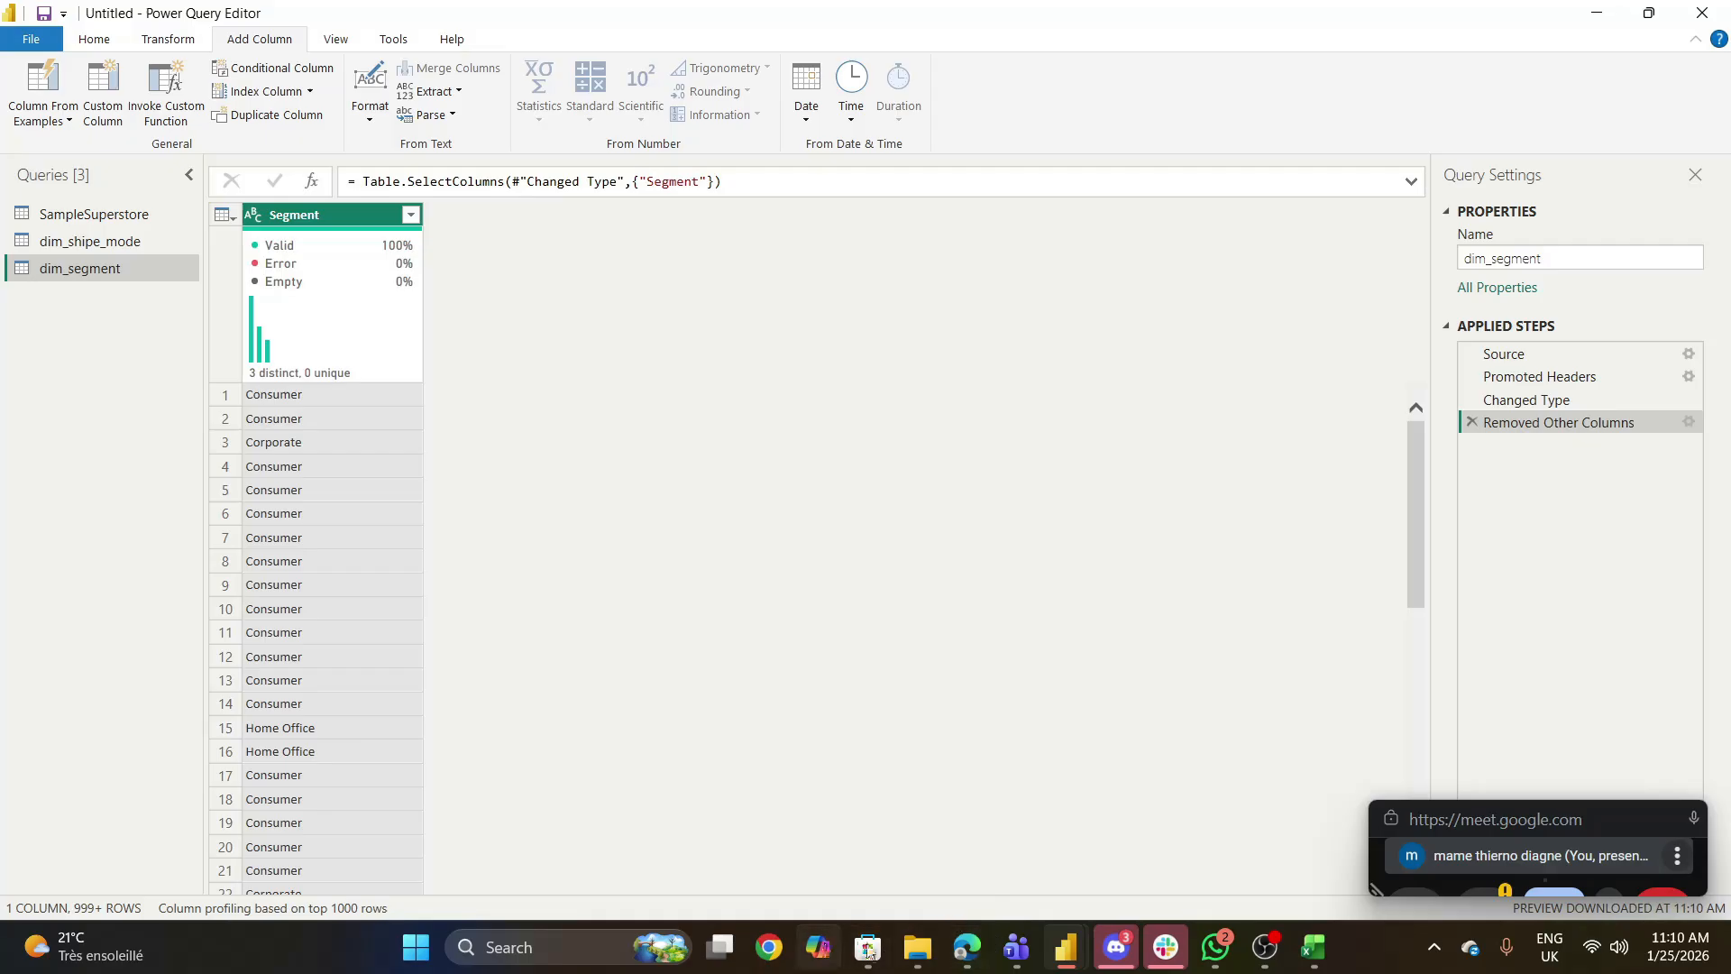
{"action": "mouse_move", "coordinate": [965, 944]}
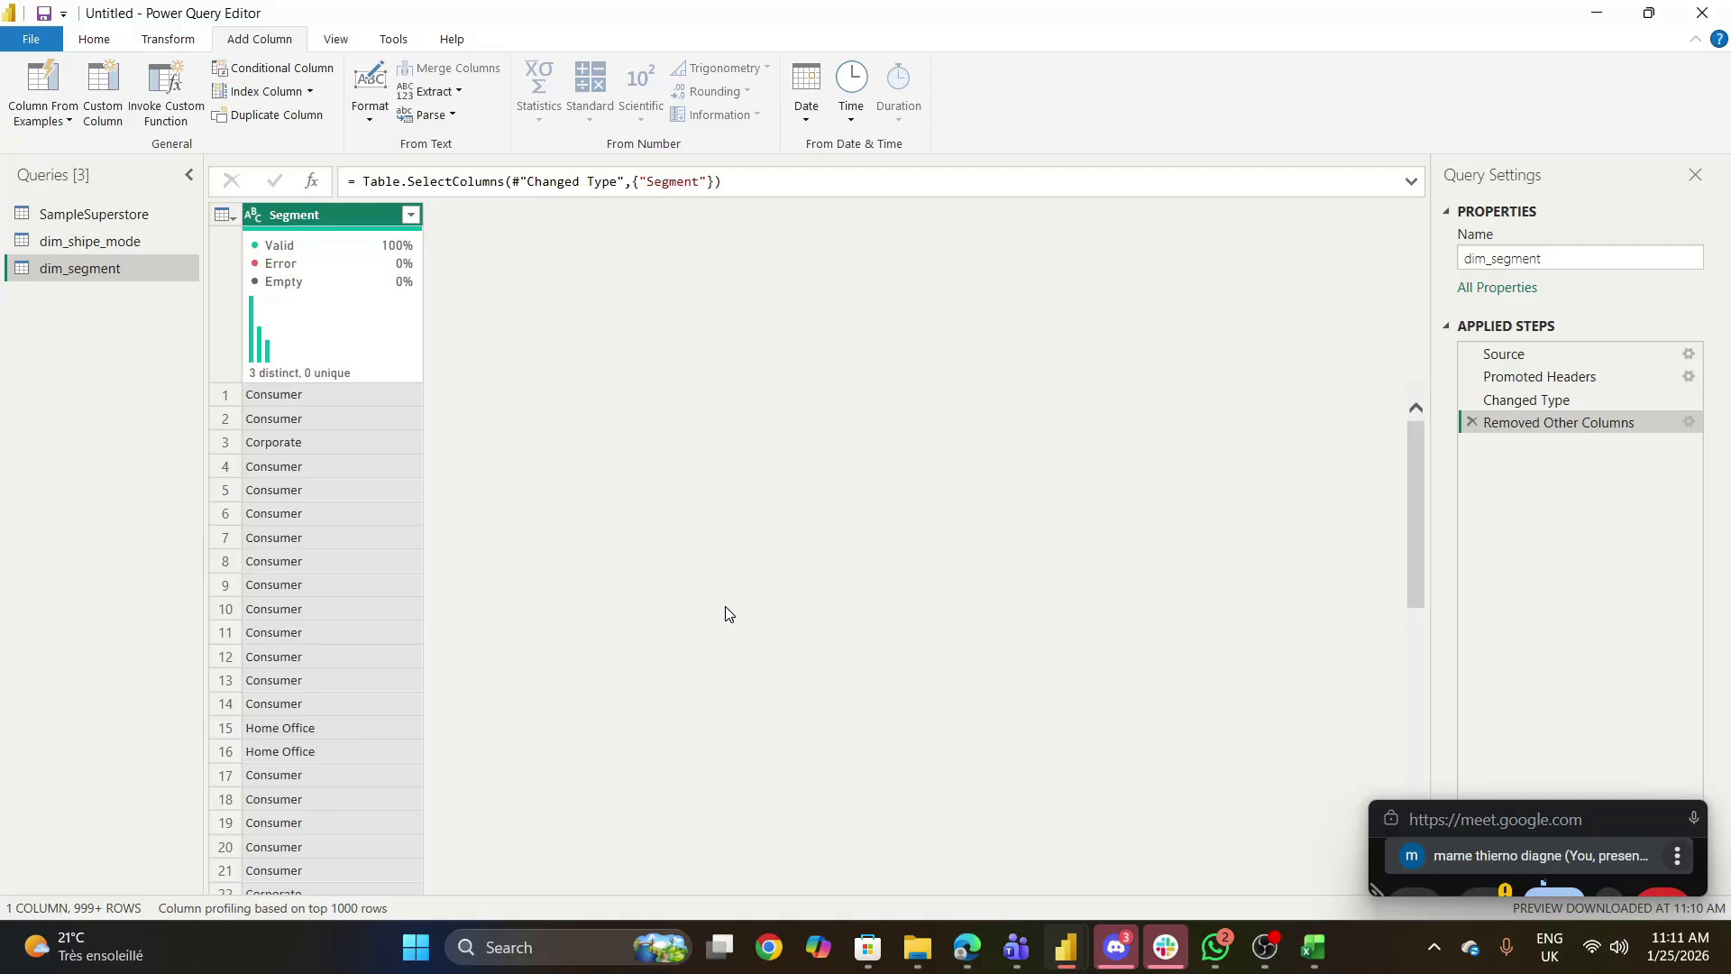
{"action": "right_click", "coordinate": [341, 224]}
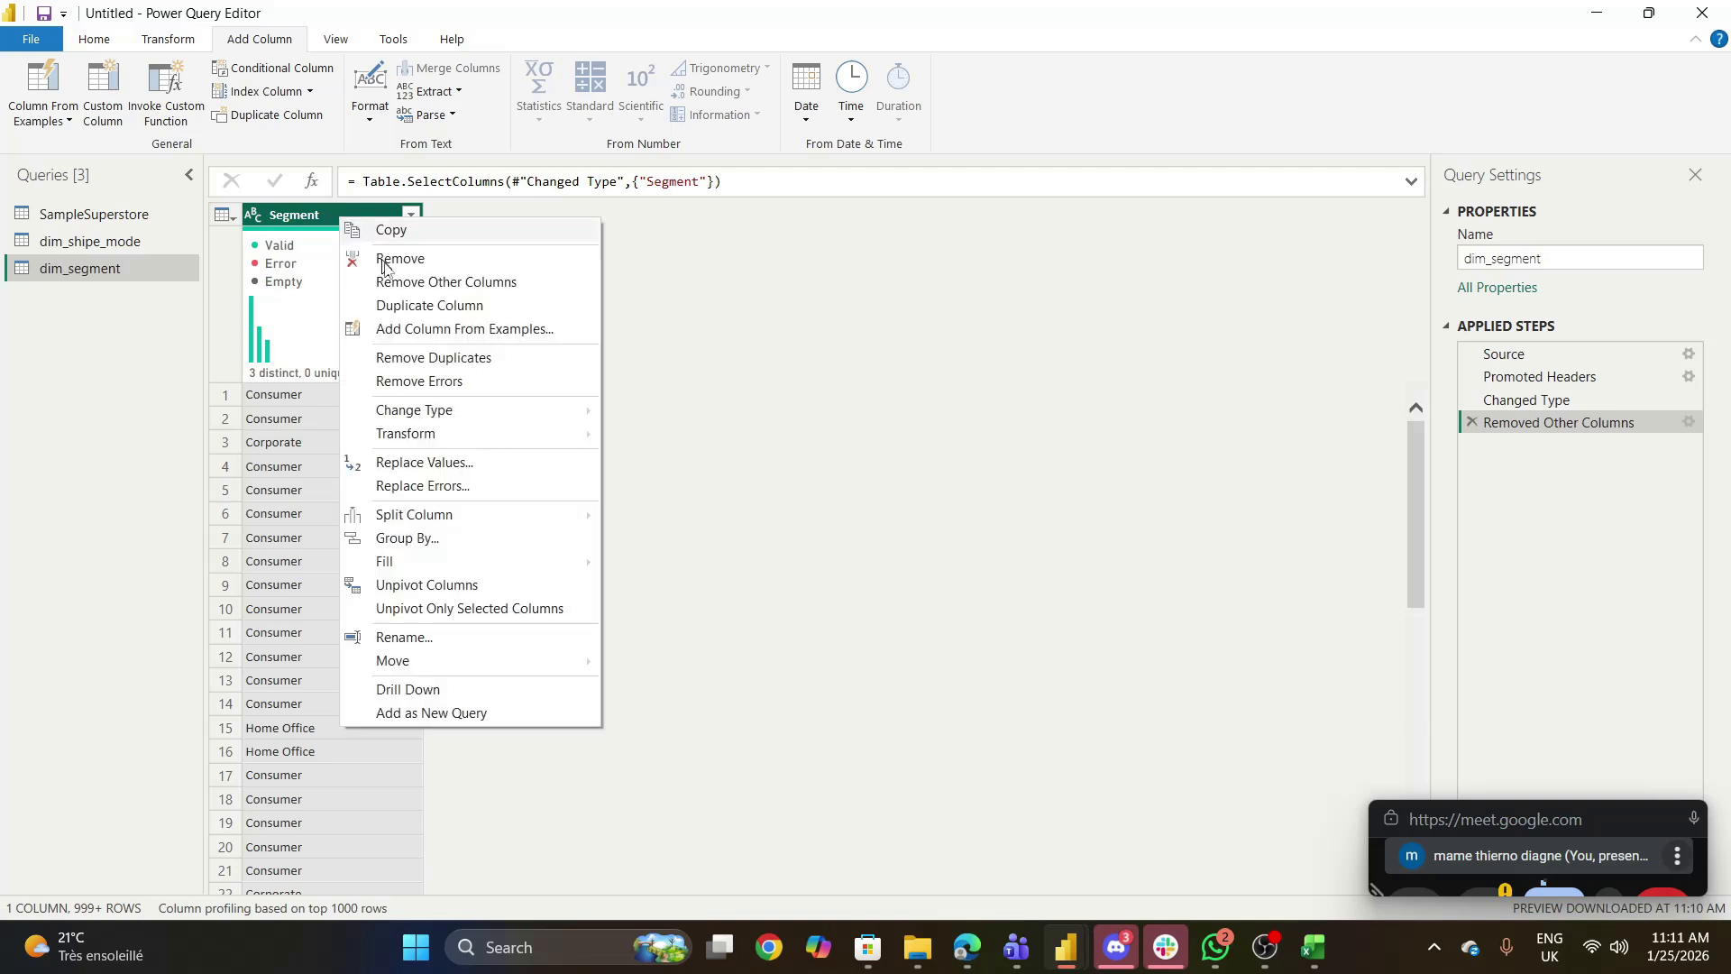
{"action": "left_click", "coordinate": [422, 307]}
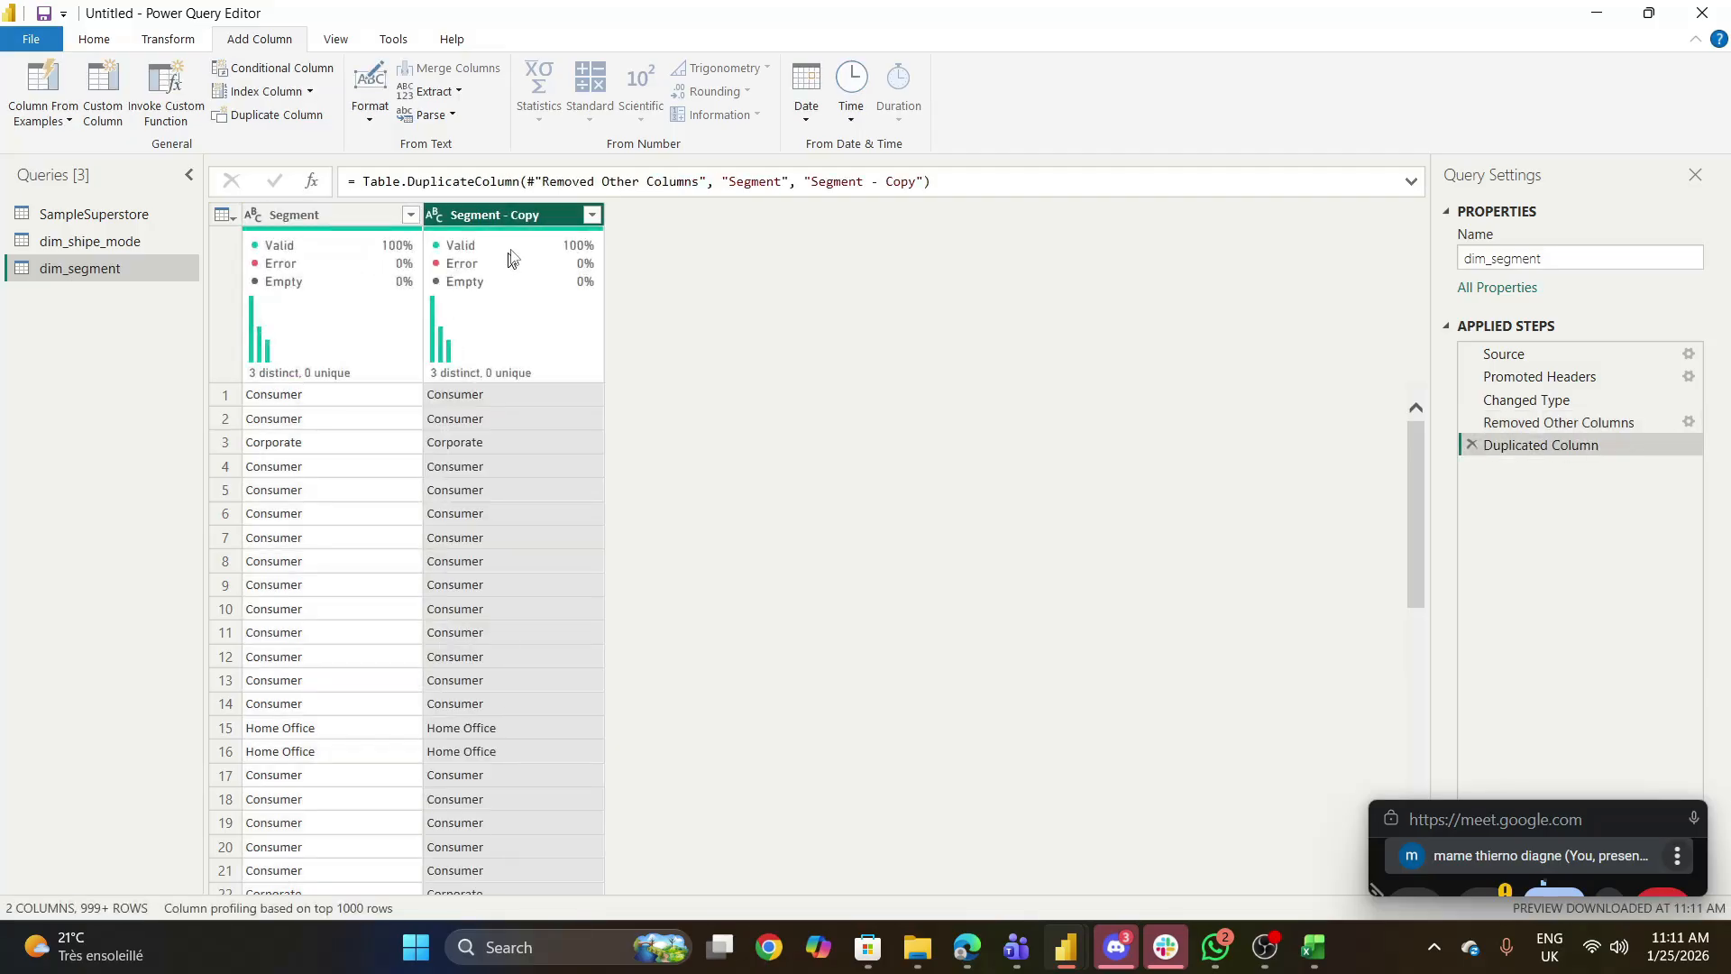
{"action": "right_click", "coordinate": [517, 227]}
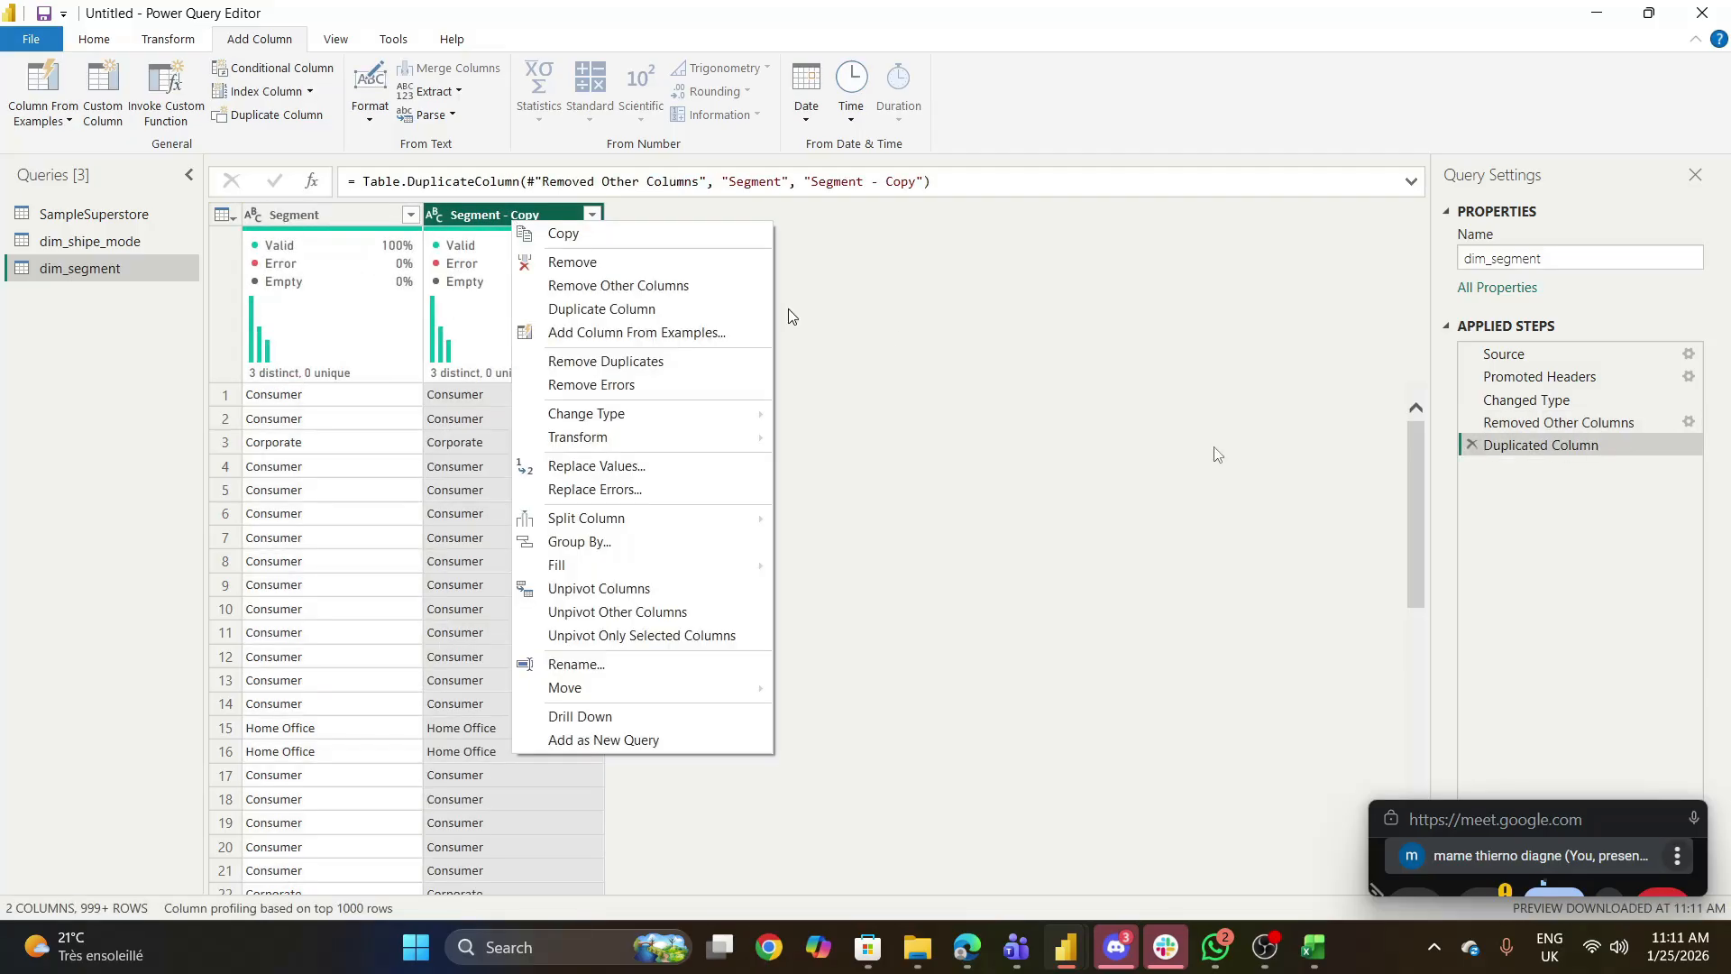
{"action": "left_click", "coordinate": [1475, 447]}
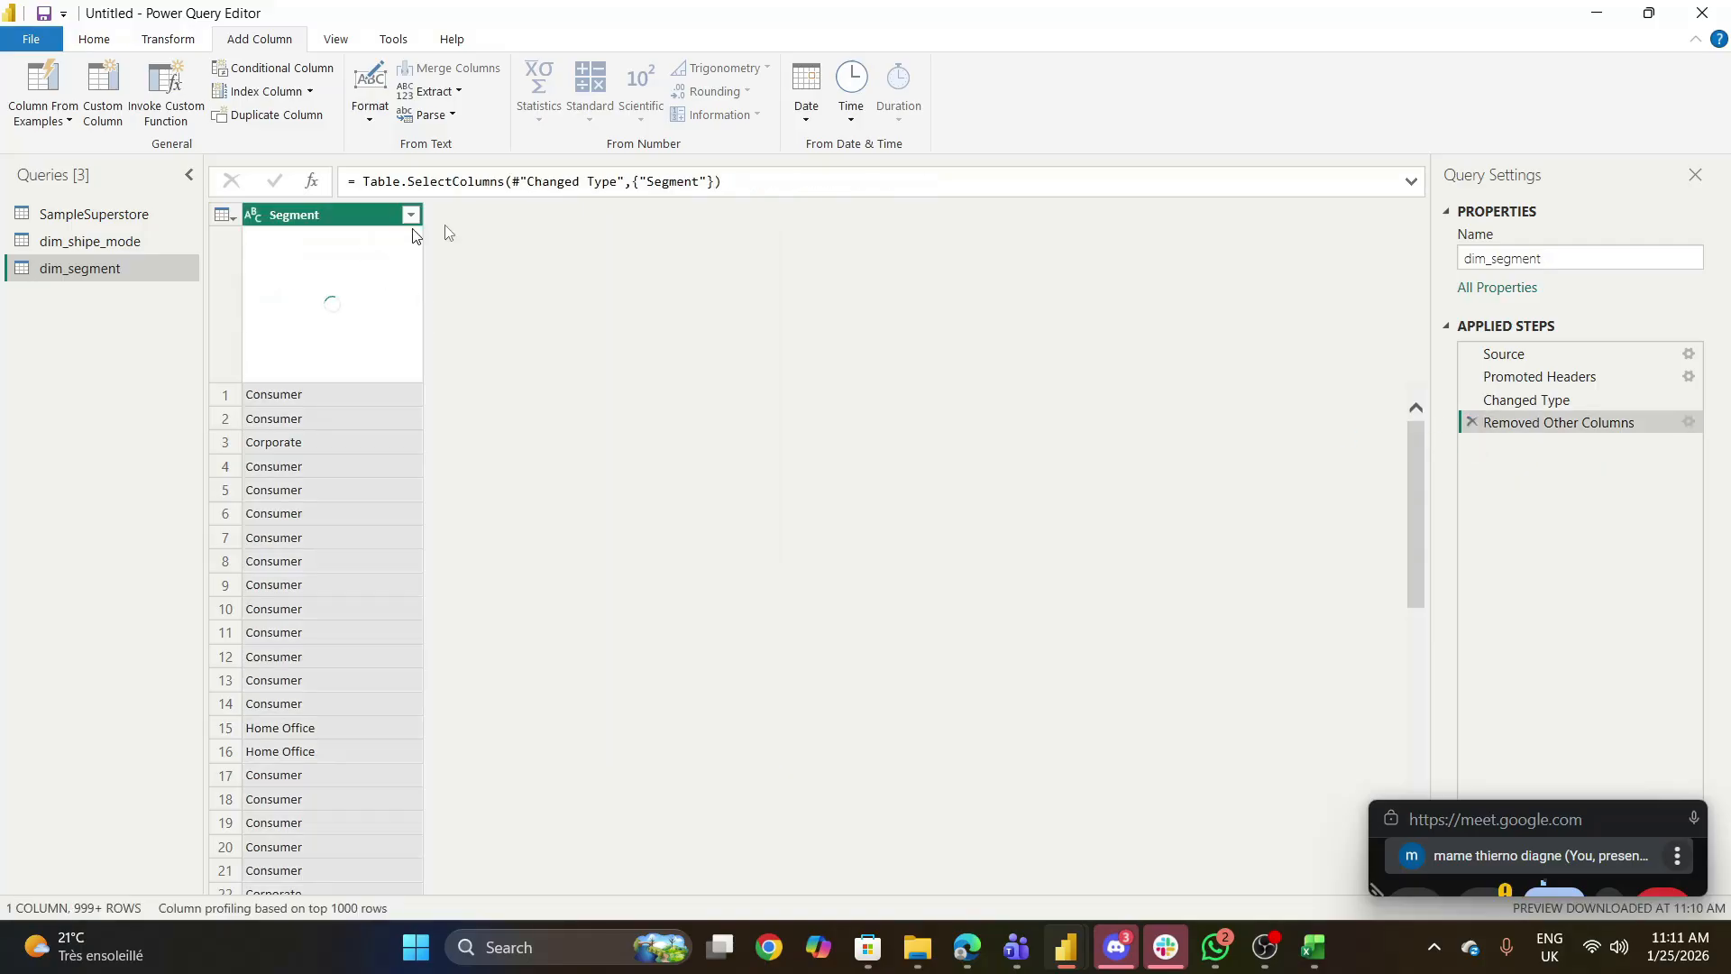
- Remove the duplicate values from the Segment column and add an index column starting from 0 to dim_segment
{"action": "right_click", "coordinate": [339, 216]}
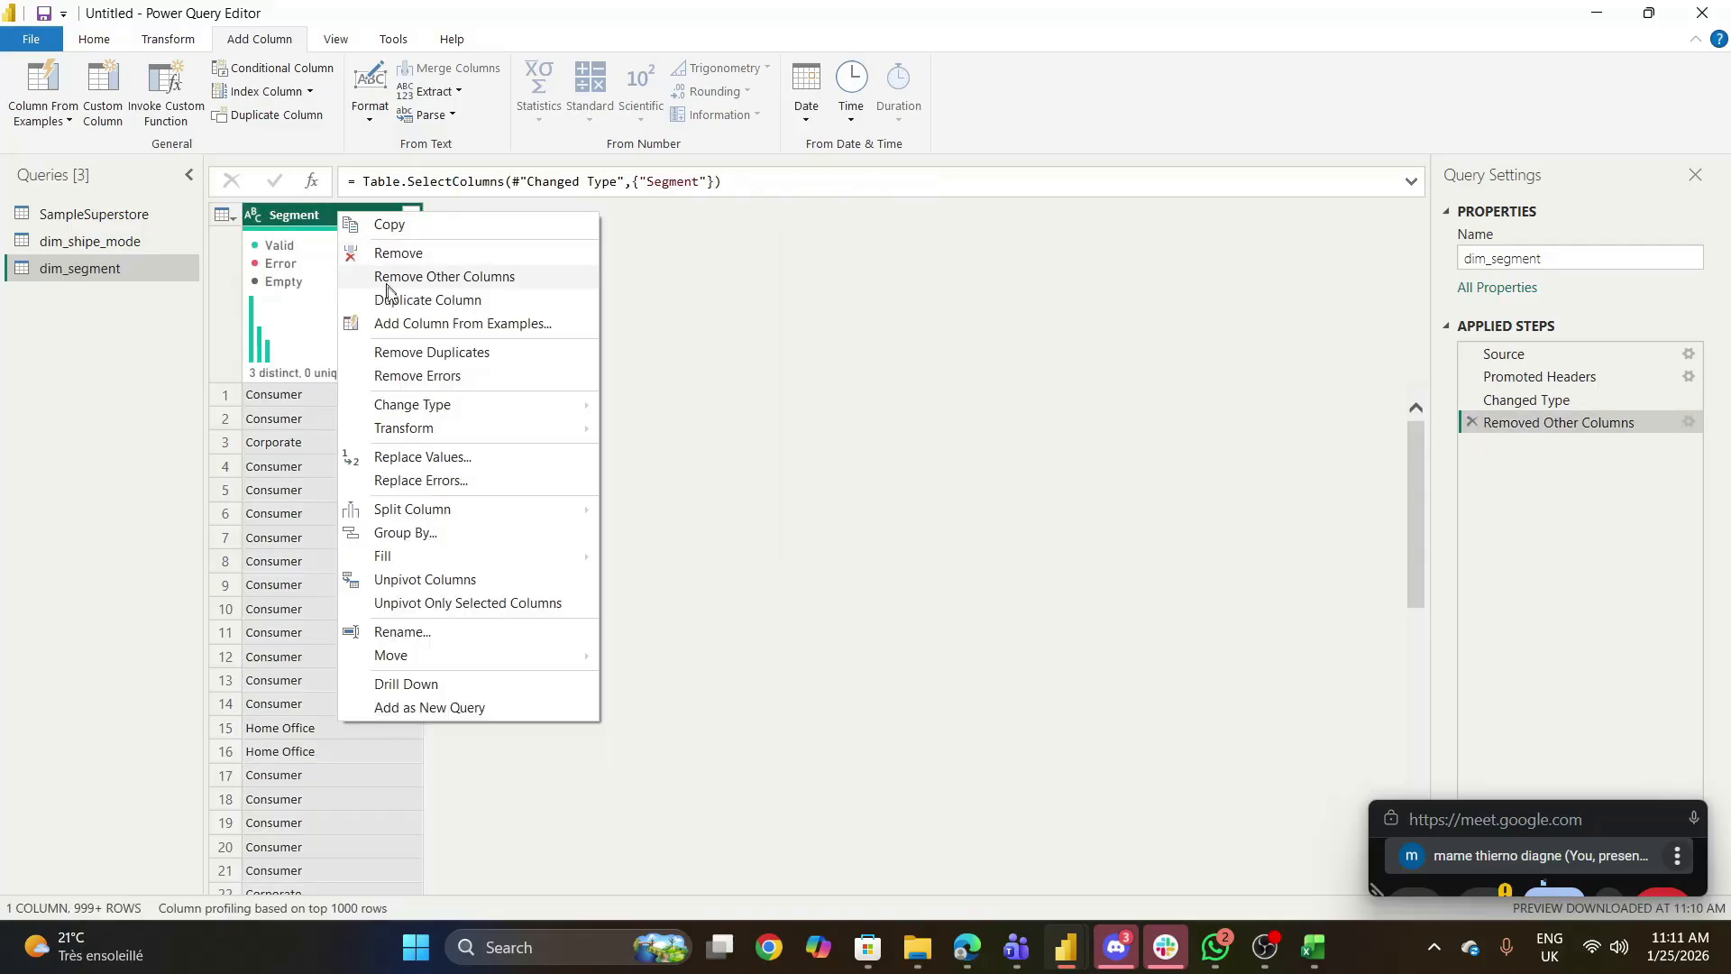
{"action": "left_click", "coordinate": [439, 353]}
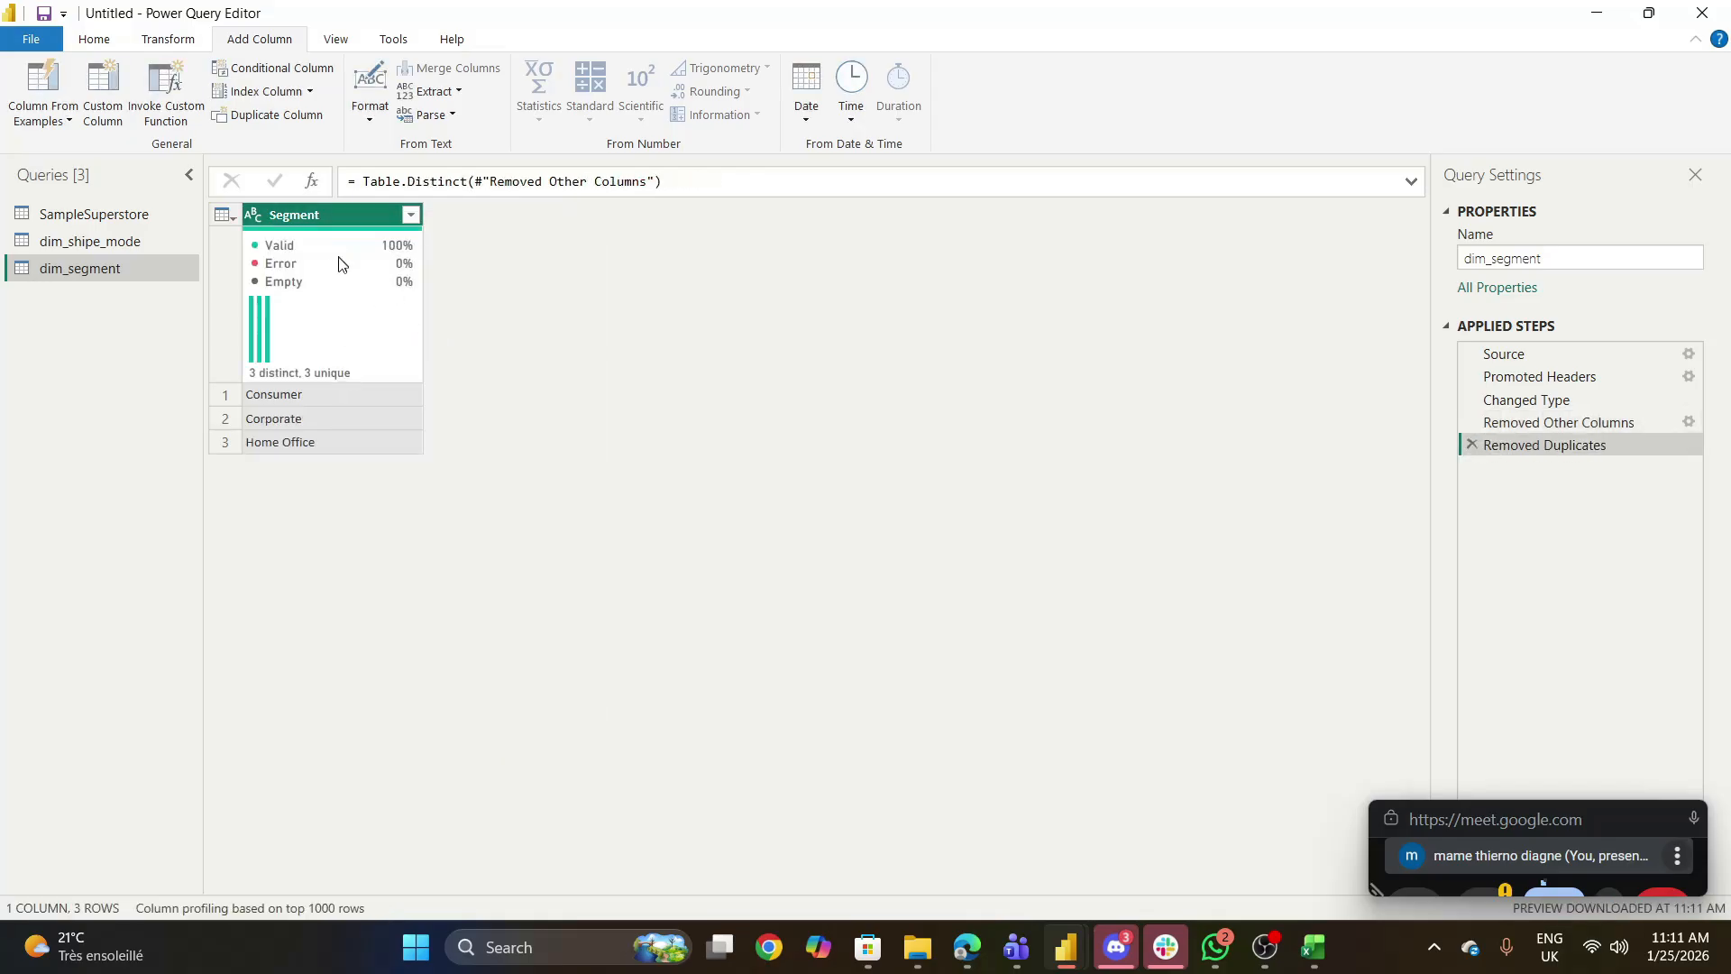
{"action": "left_click", "coordinate": [309, 91]}
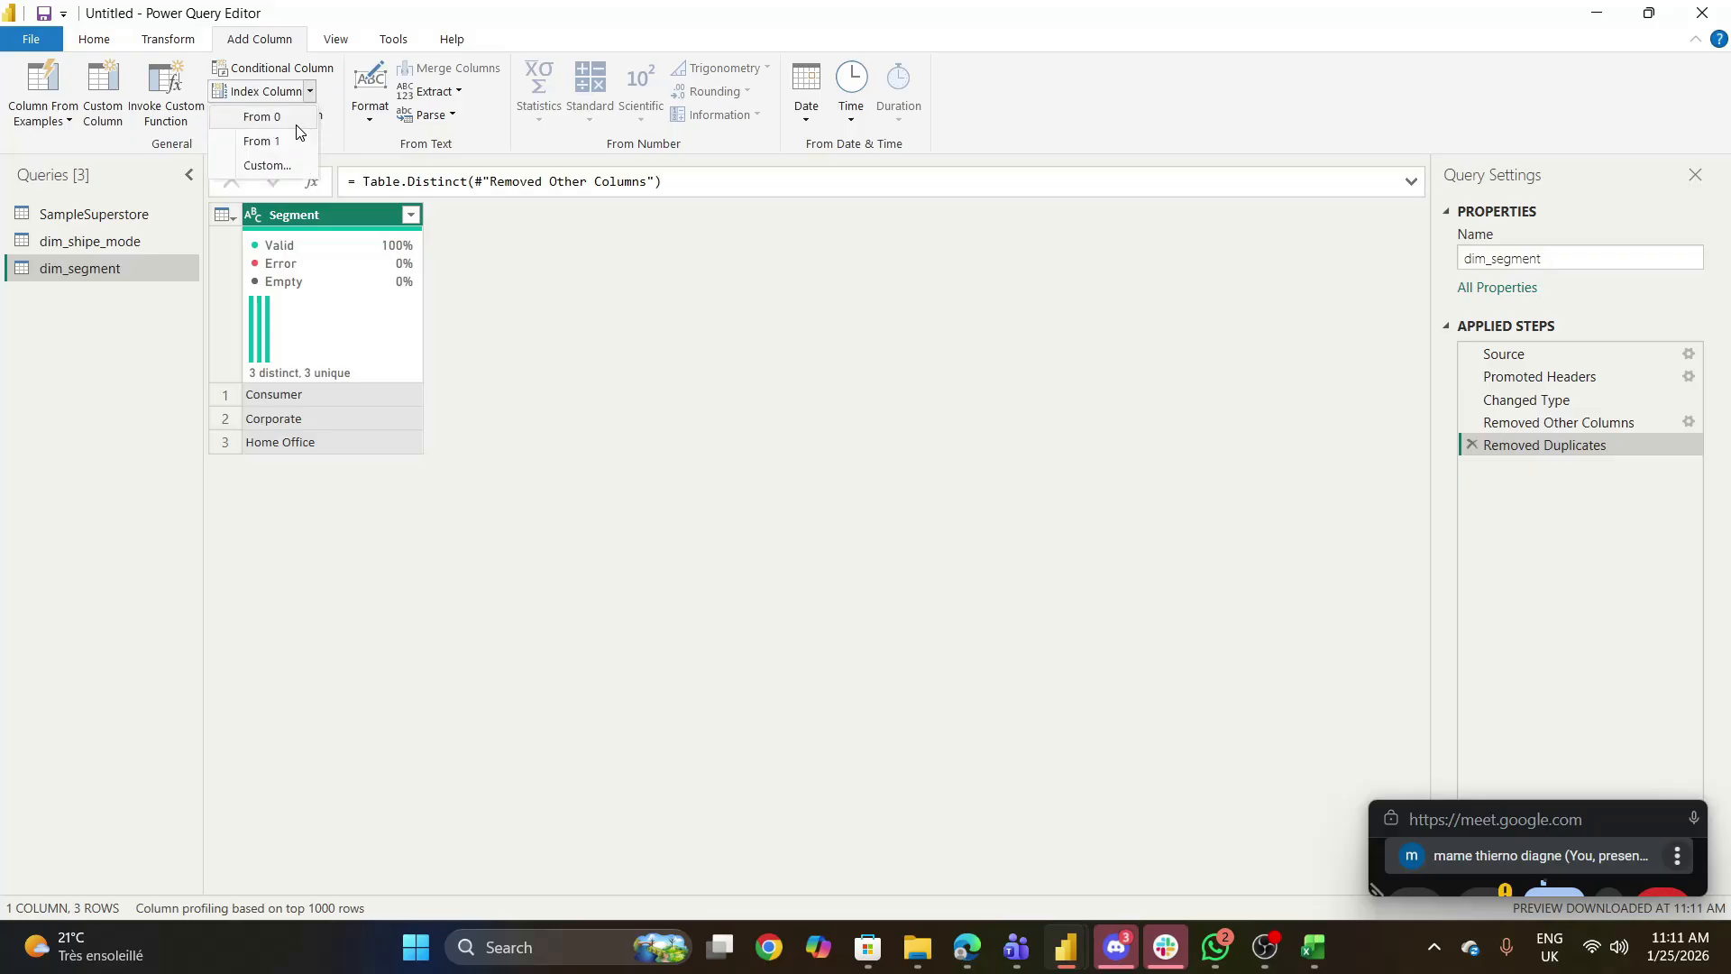
{"action": "left_click", "coordinate": [298, 122]}
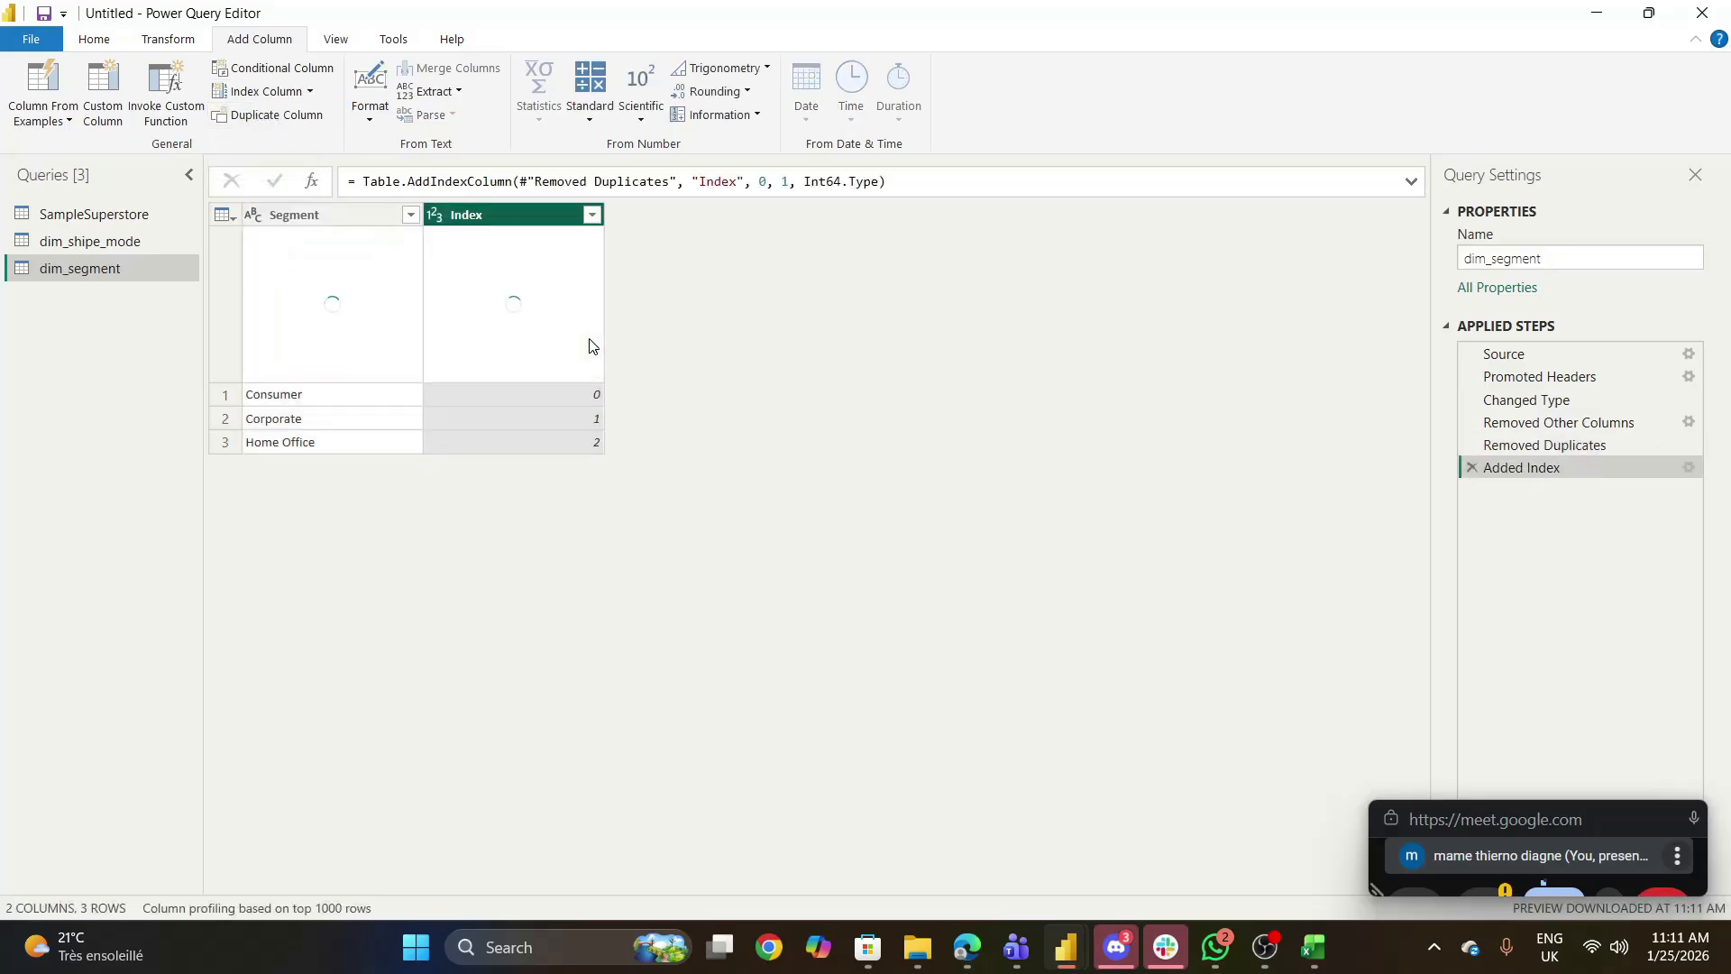
- Rename the index column of dim_segment as Id_segment
{"action": "left_click", "coordinate": [494, 219]}
{"action": "double_click", "coordinate": [493, 219]}
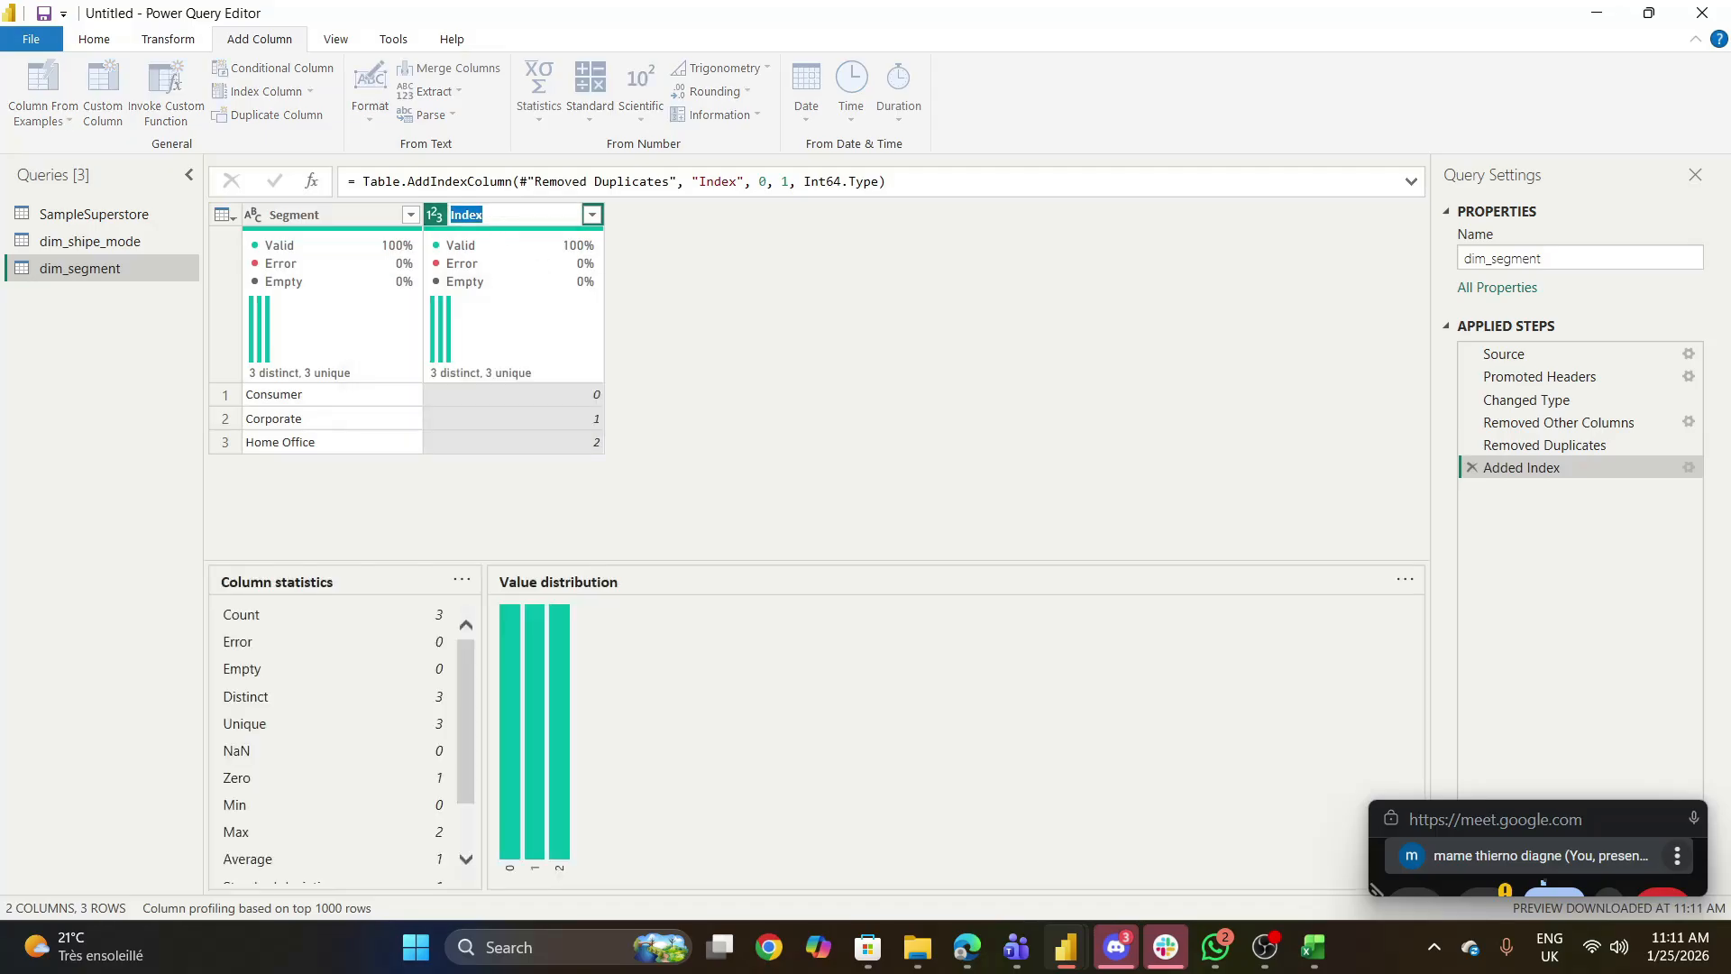
{"action": "type", "text": "Id_segment"}
{"action": "key", "text": "Return"}
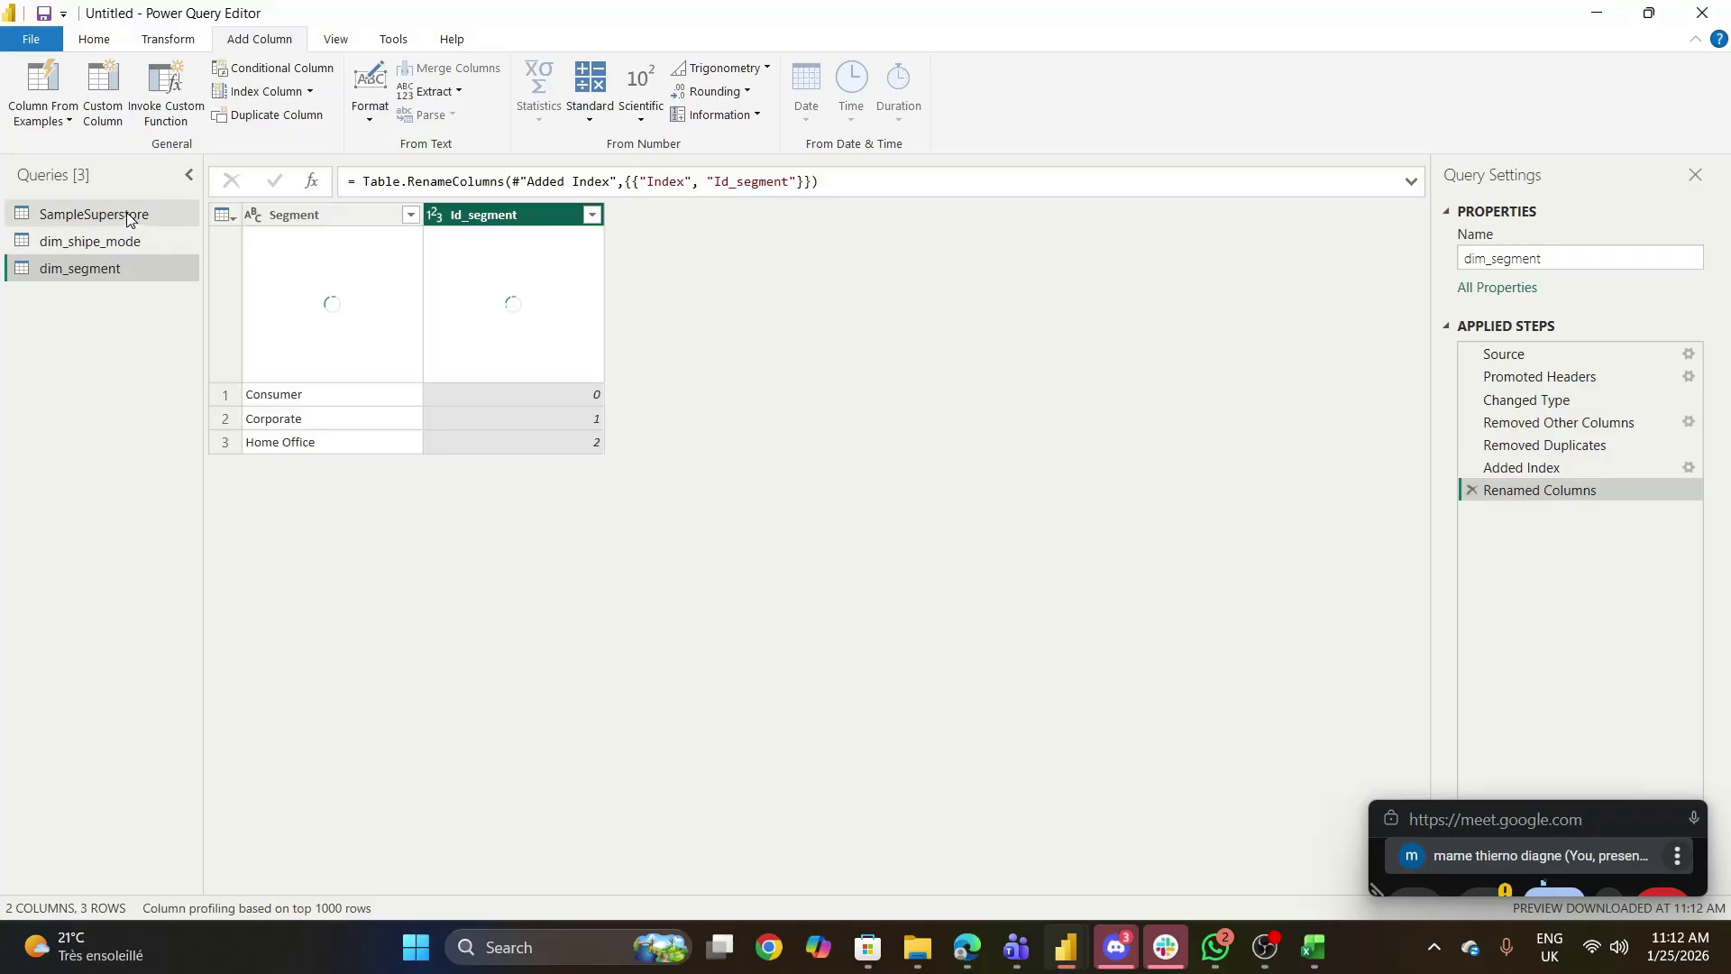
- Duplicate the original SampleSuperstore query to start the geographic dimension table
{"action": "left_click", "coordinate": [127, 215]}
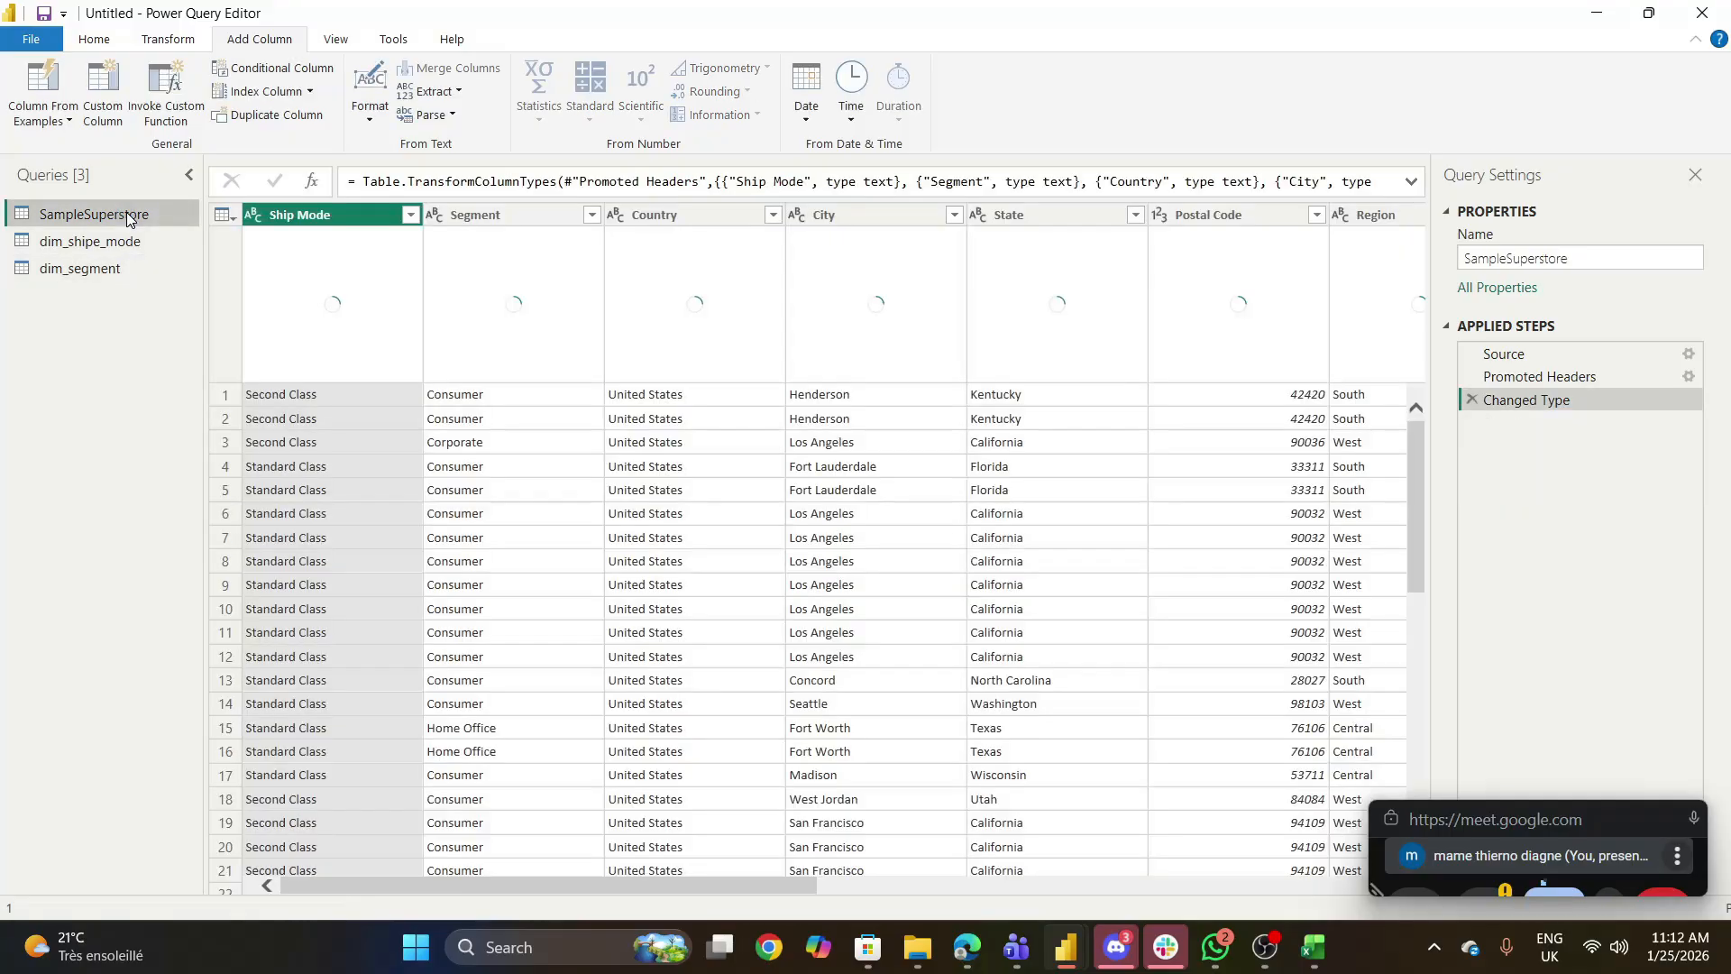
{"action": "right_click", "coordinate": [126, 213]}
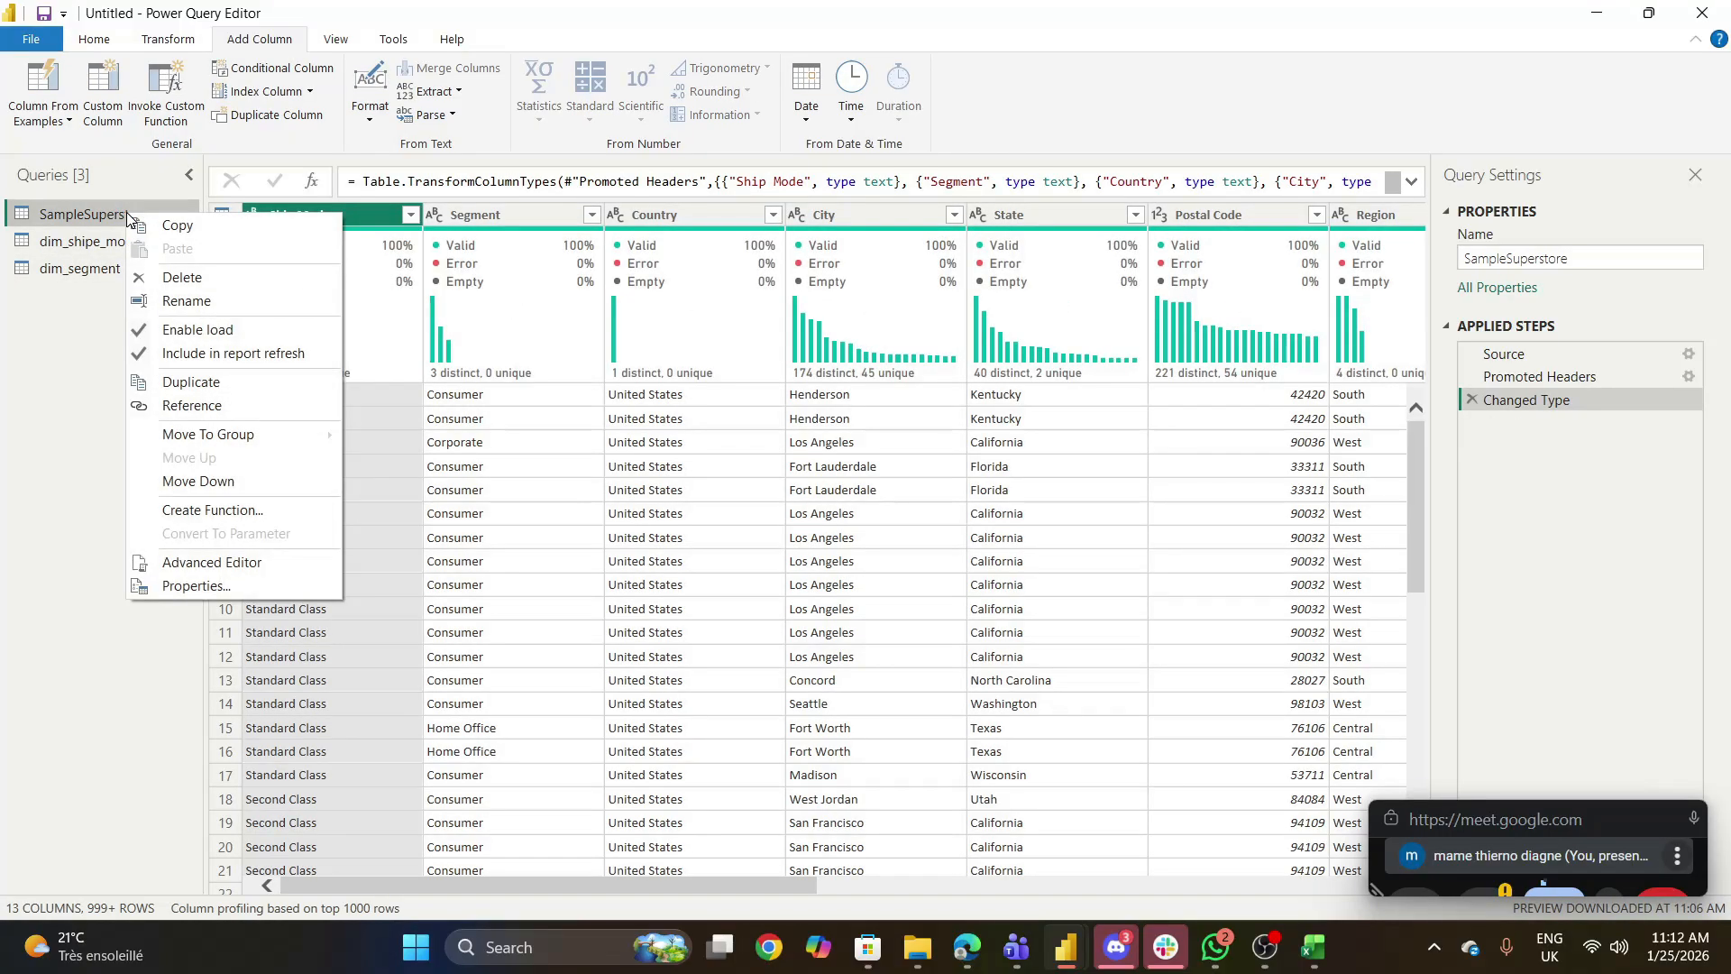
{"action": "left_click", "coordinate": [204, 380]}
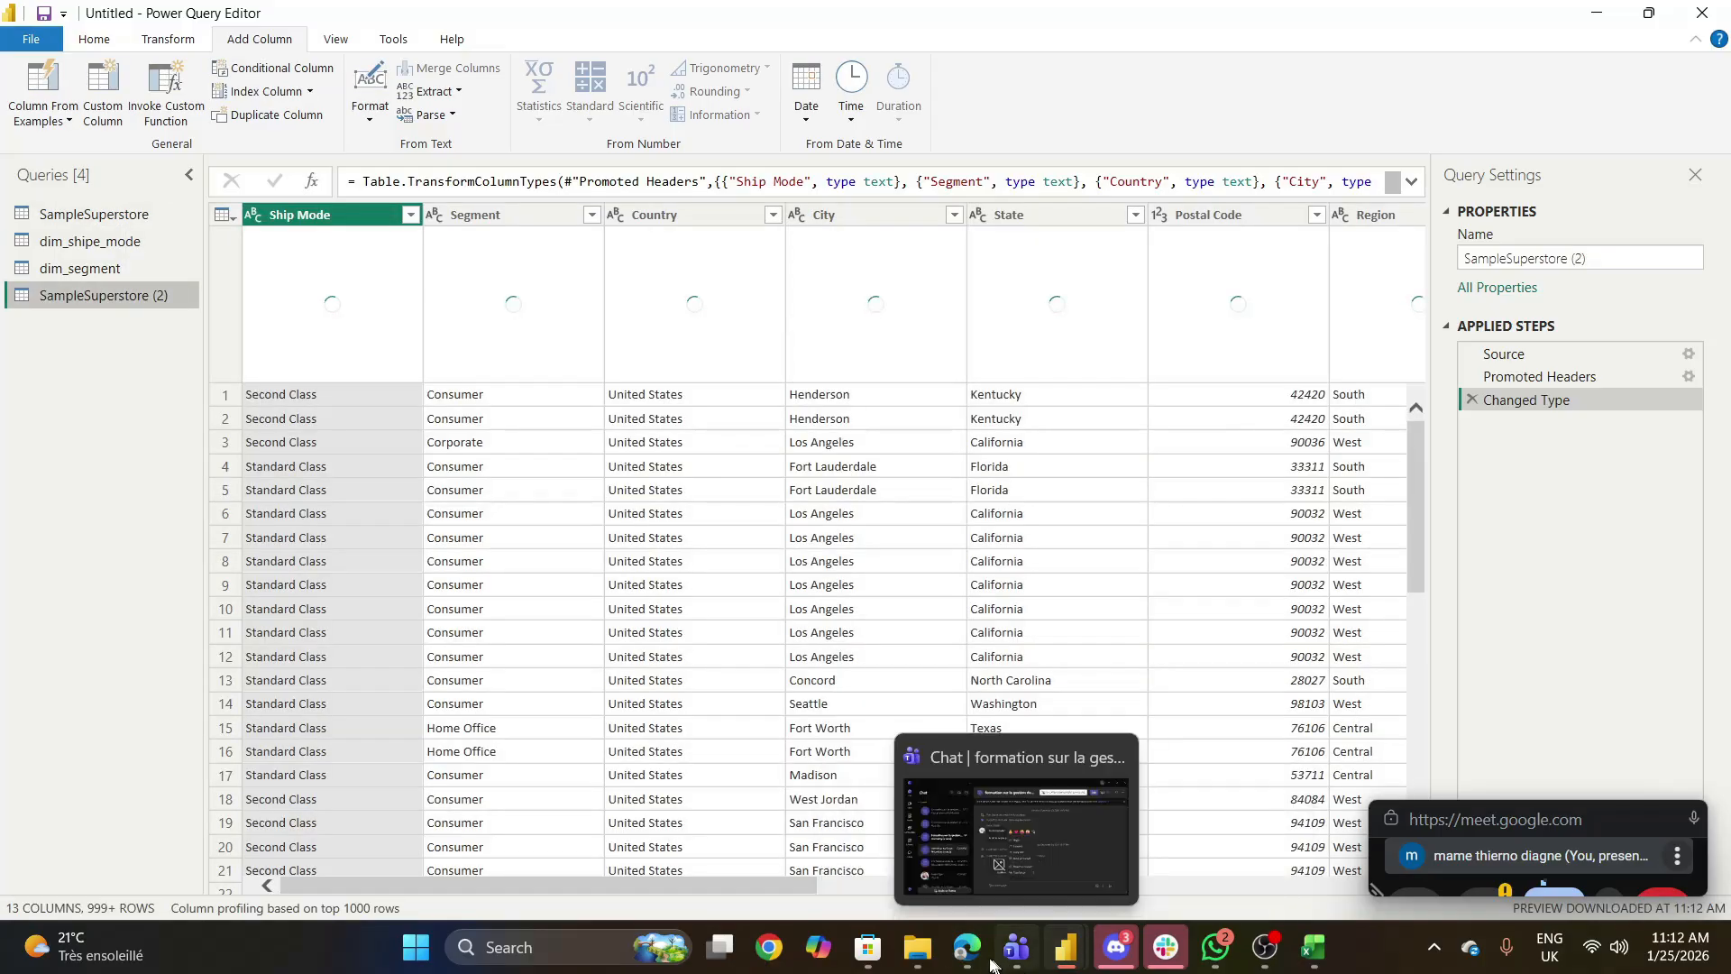
{"action": "mouse_move", "coordinate": [966, 951]}
{"action": "left_click", "coordinate": [715, 848]}
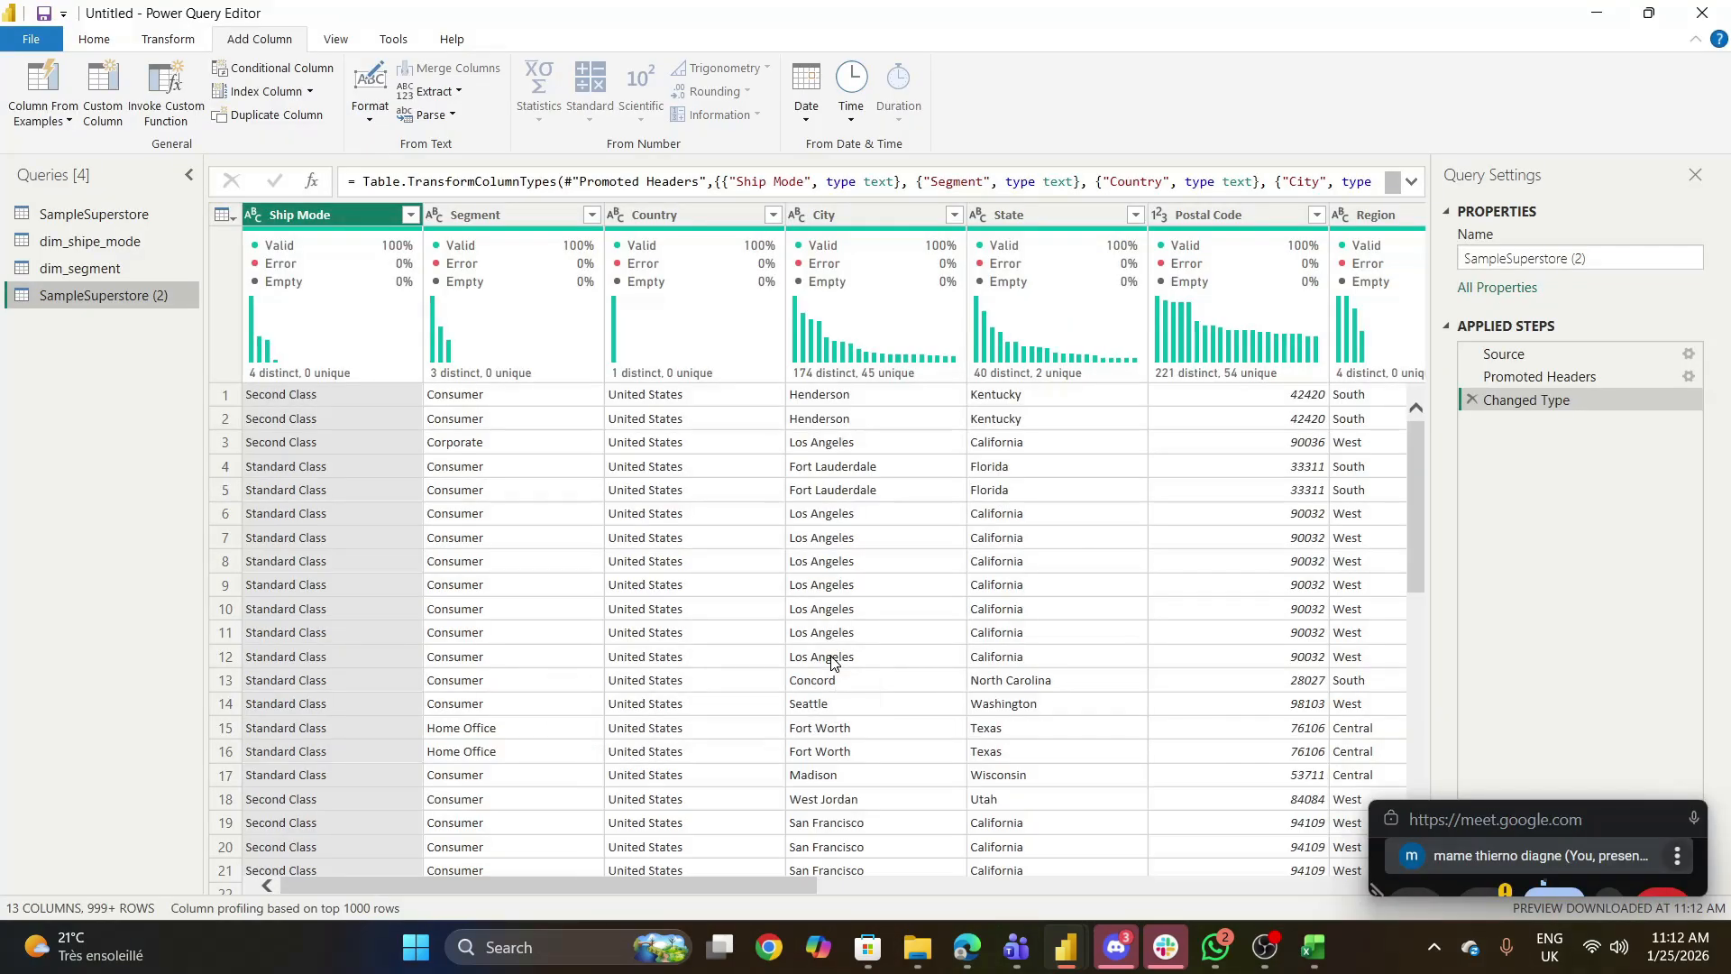
- Rename the new SampleSuperstore (2) query as dim_geographique
{"action": "double_click", "coordinate": [166, 295]}
{"action": "key", "text": "BackSpace"}
{"action": "type", "text": "dim"}
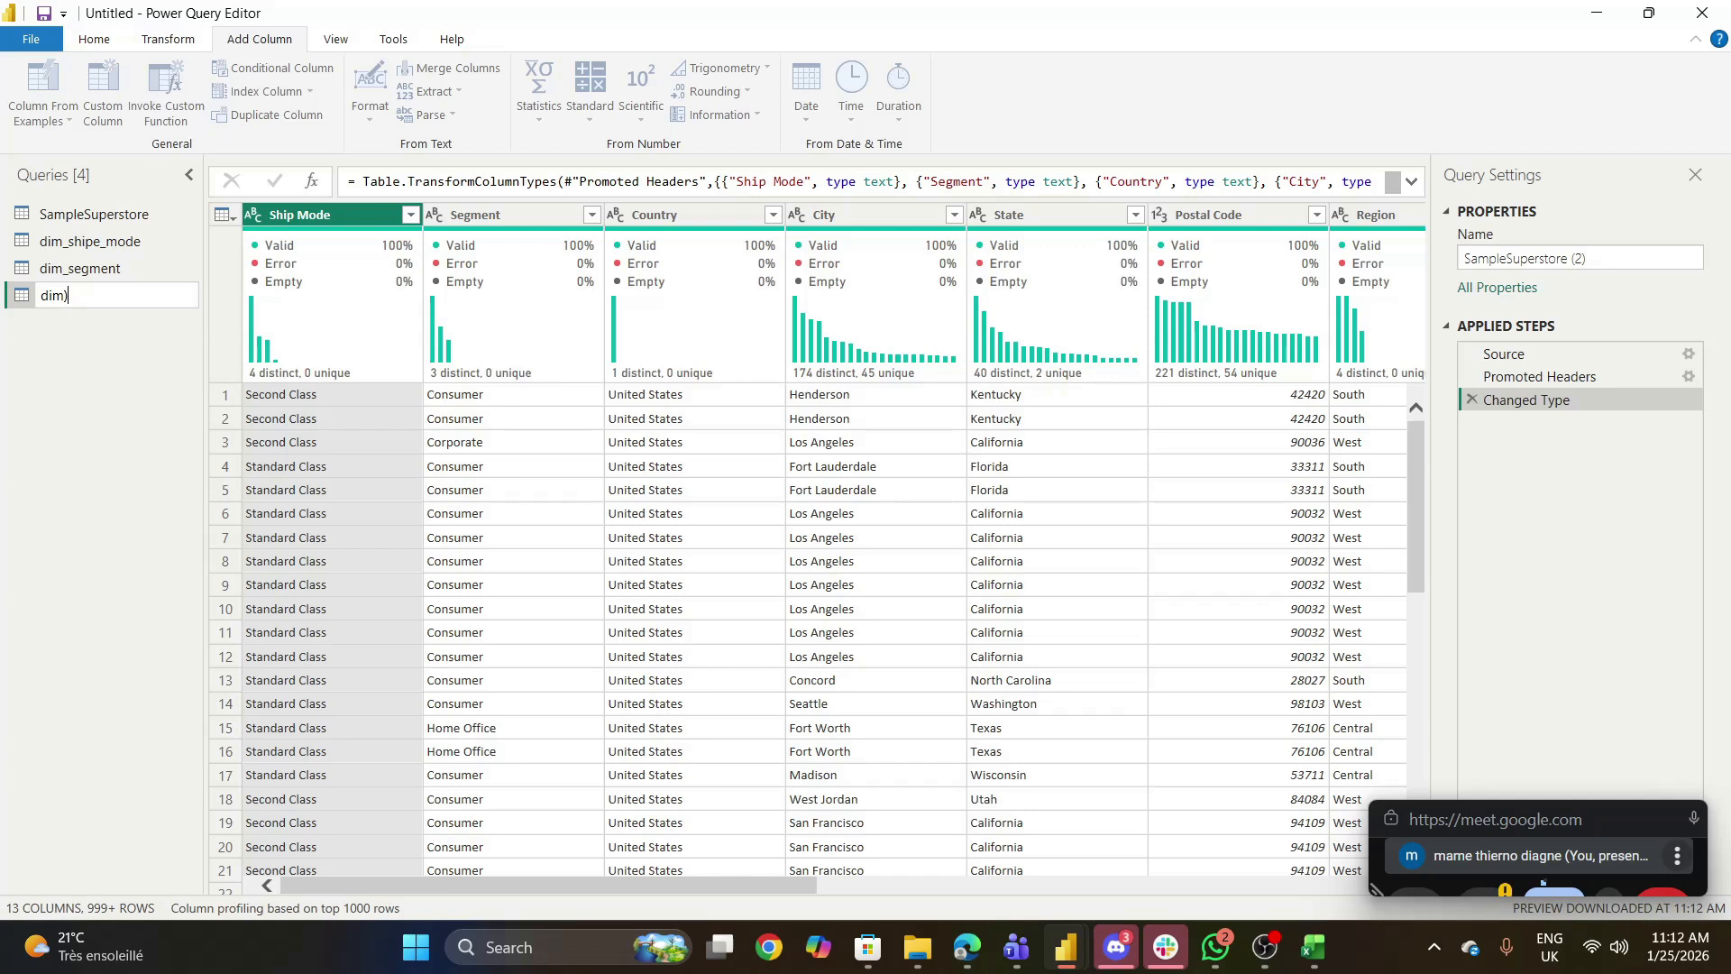
{"action": "type", "text": "_geographique"}
{"action": "key", "text": "Return"}
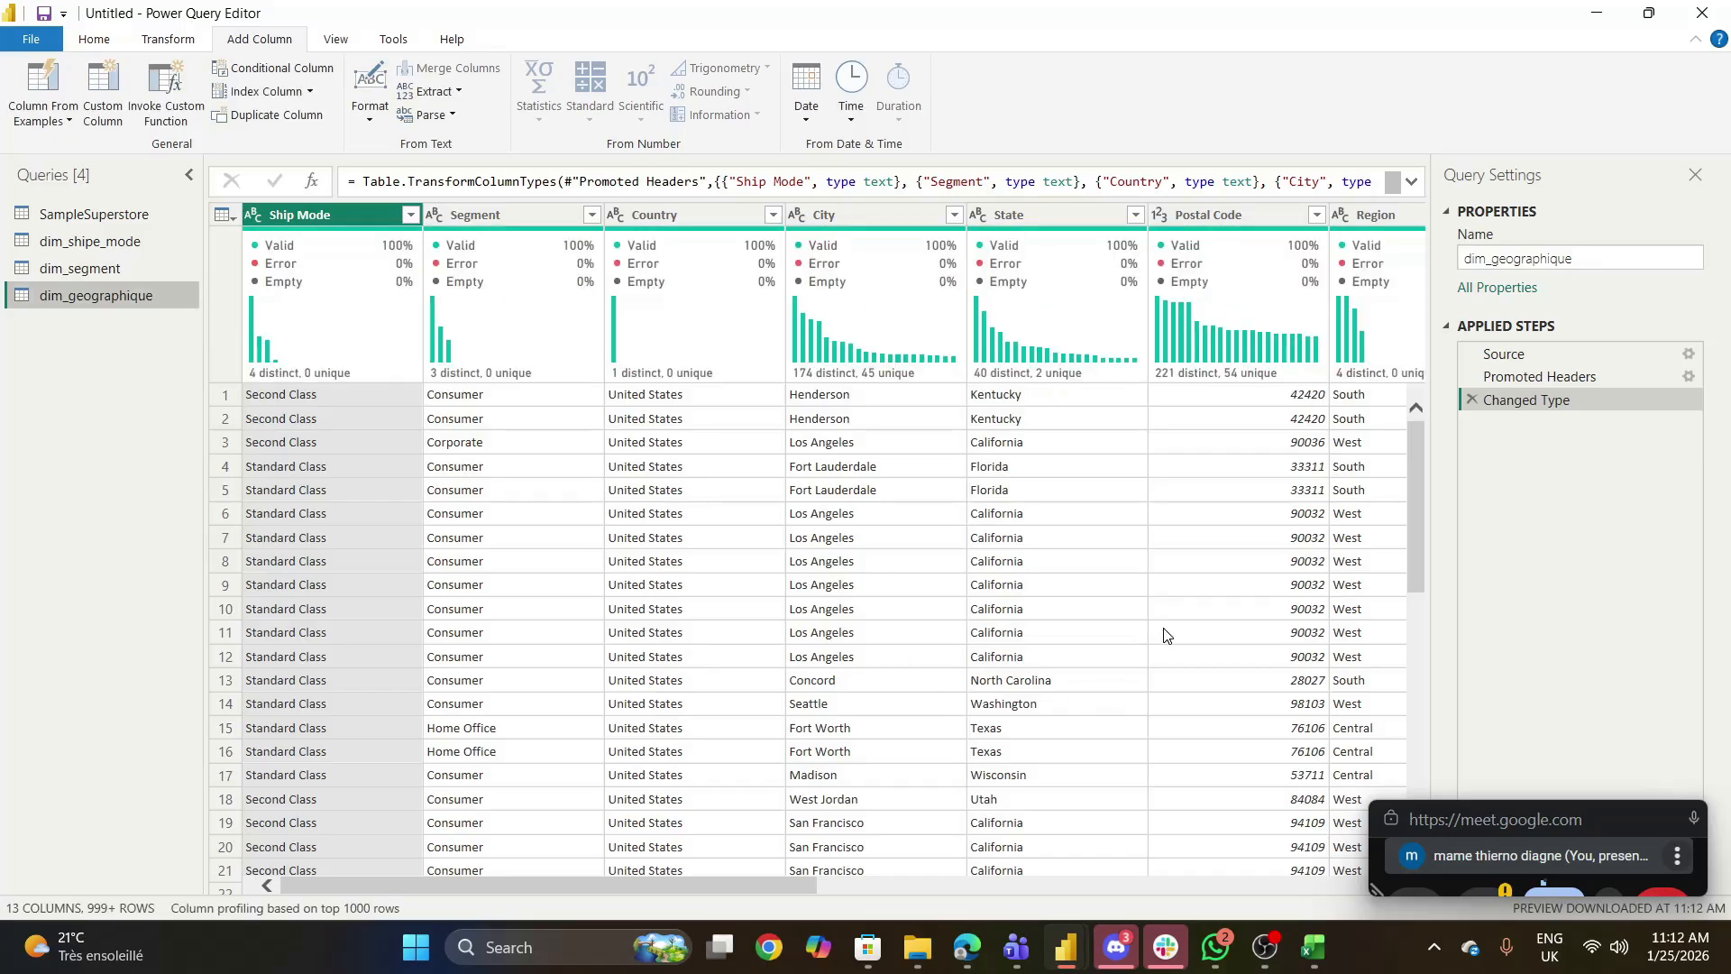
- Keep only the Postal Code, State, City, Country and Region columns in dim_geographique and remove rows with duplicate Postal Code values
{"action": "left_click", "coordinate": [1203, 215]}
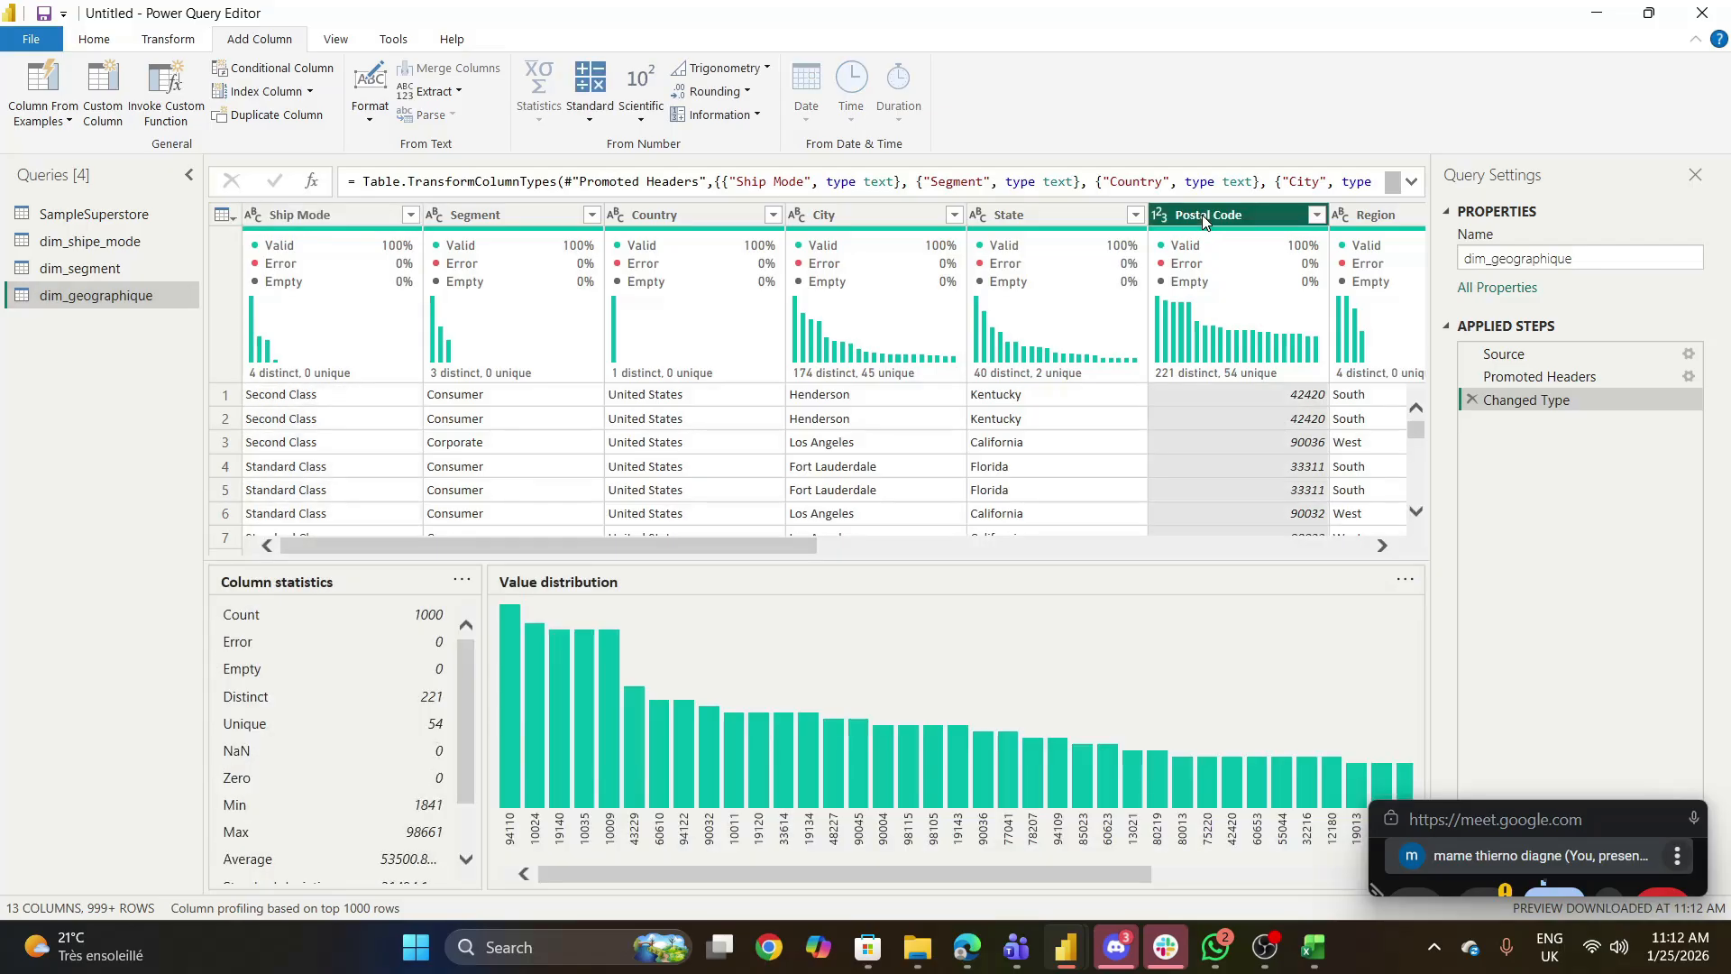
{"action": "left_click", "coordinate": [1030, 213], "text": "ctrl"}
{"action": "left_click", "coordinate": [853, 214], "text": "ctrl"}
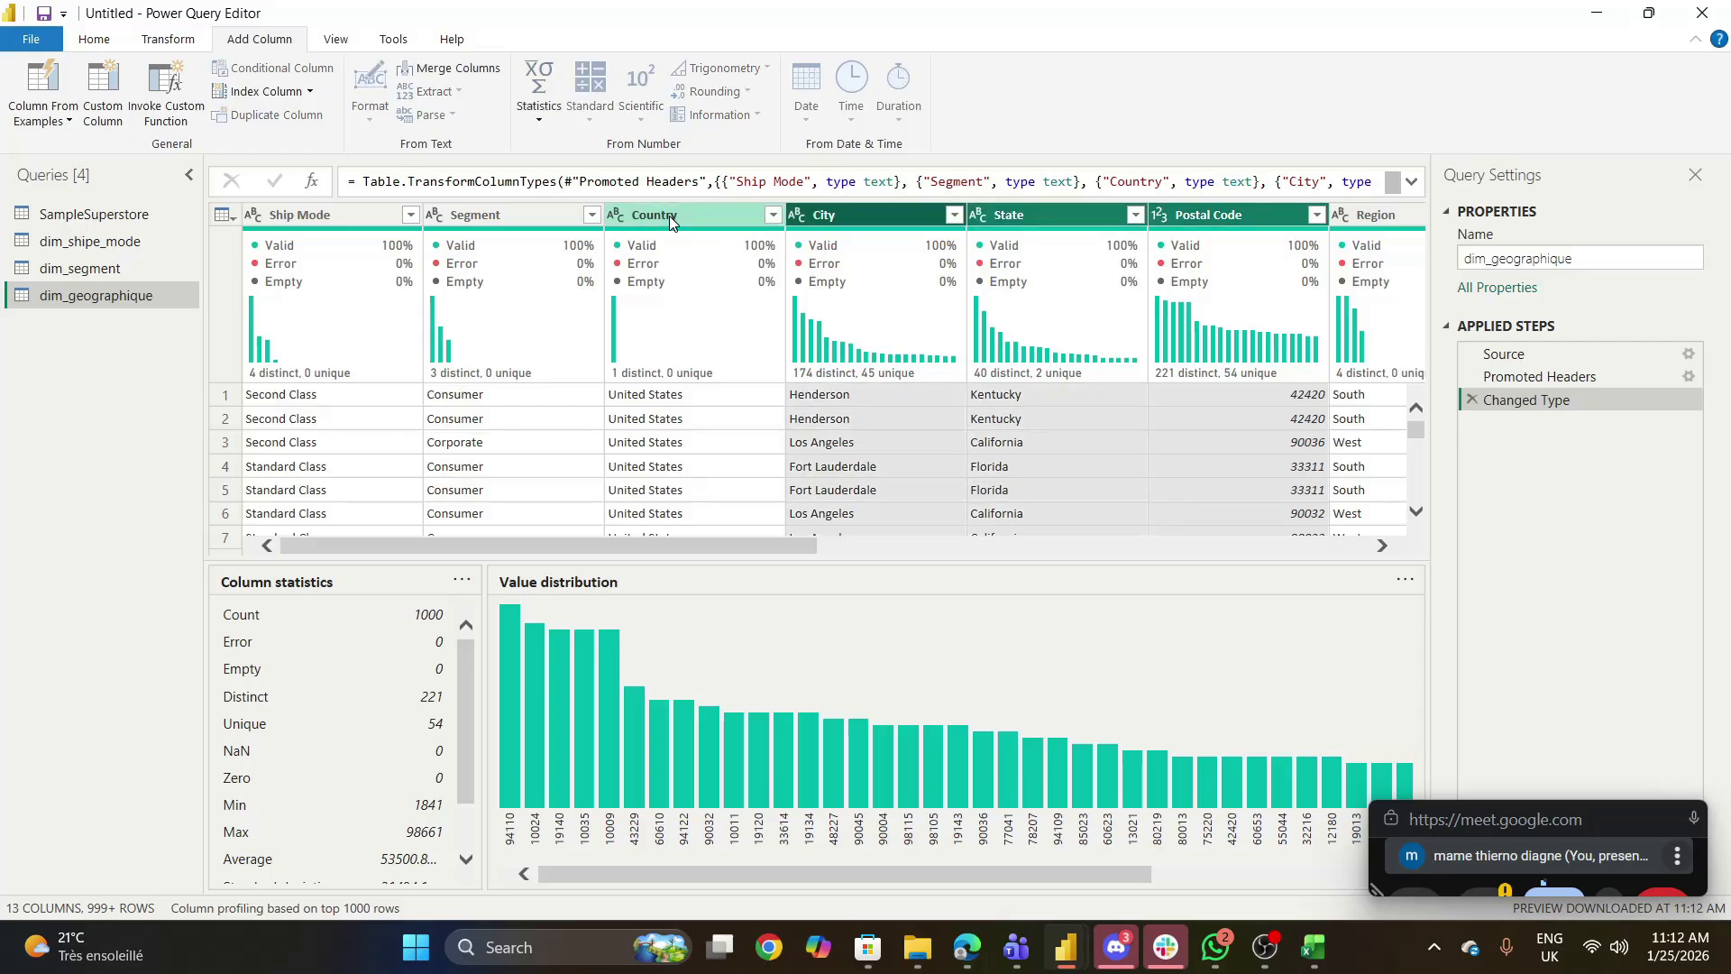
{"action": "left_click", "coordinate": [669, 214], "text": "ctrl"}
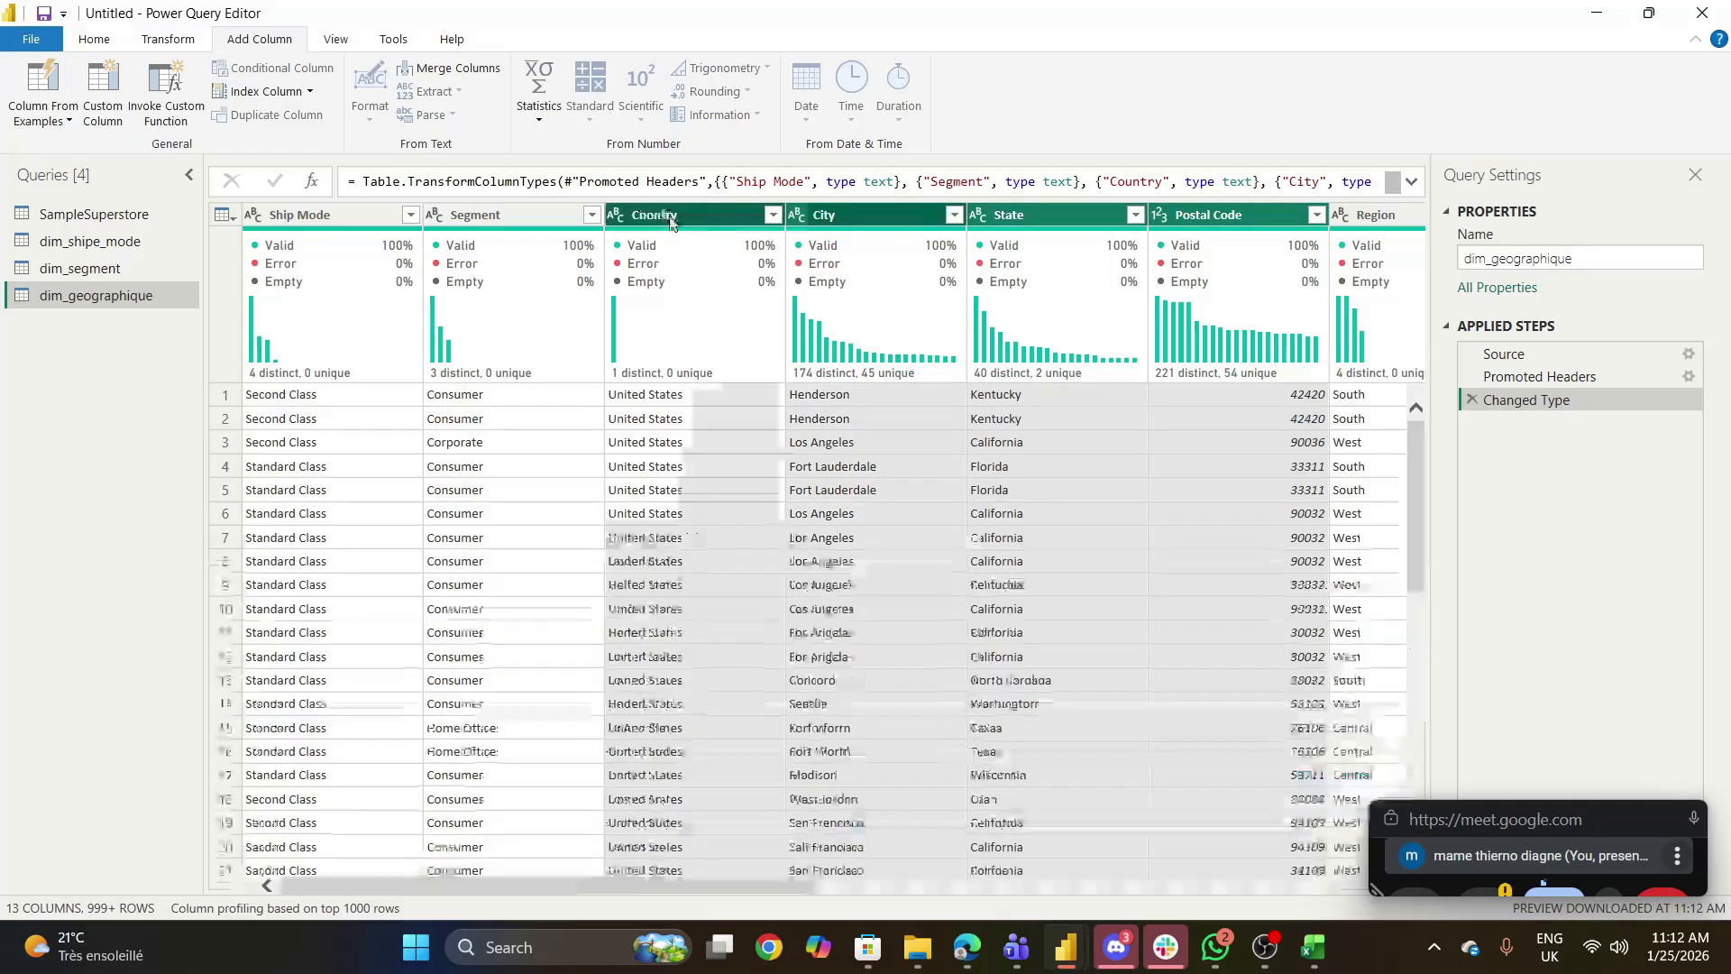
{"action": "left_click", "coordinate": [1371, 214], "text": "ctrl"}
{"action": "right_click", "coordinate": [1371, 214]}
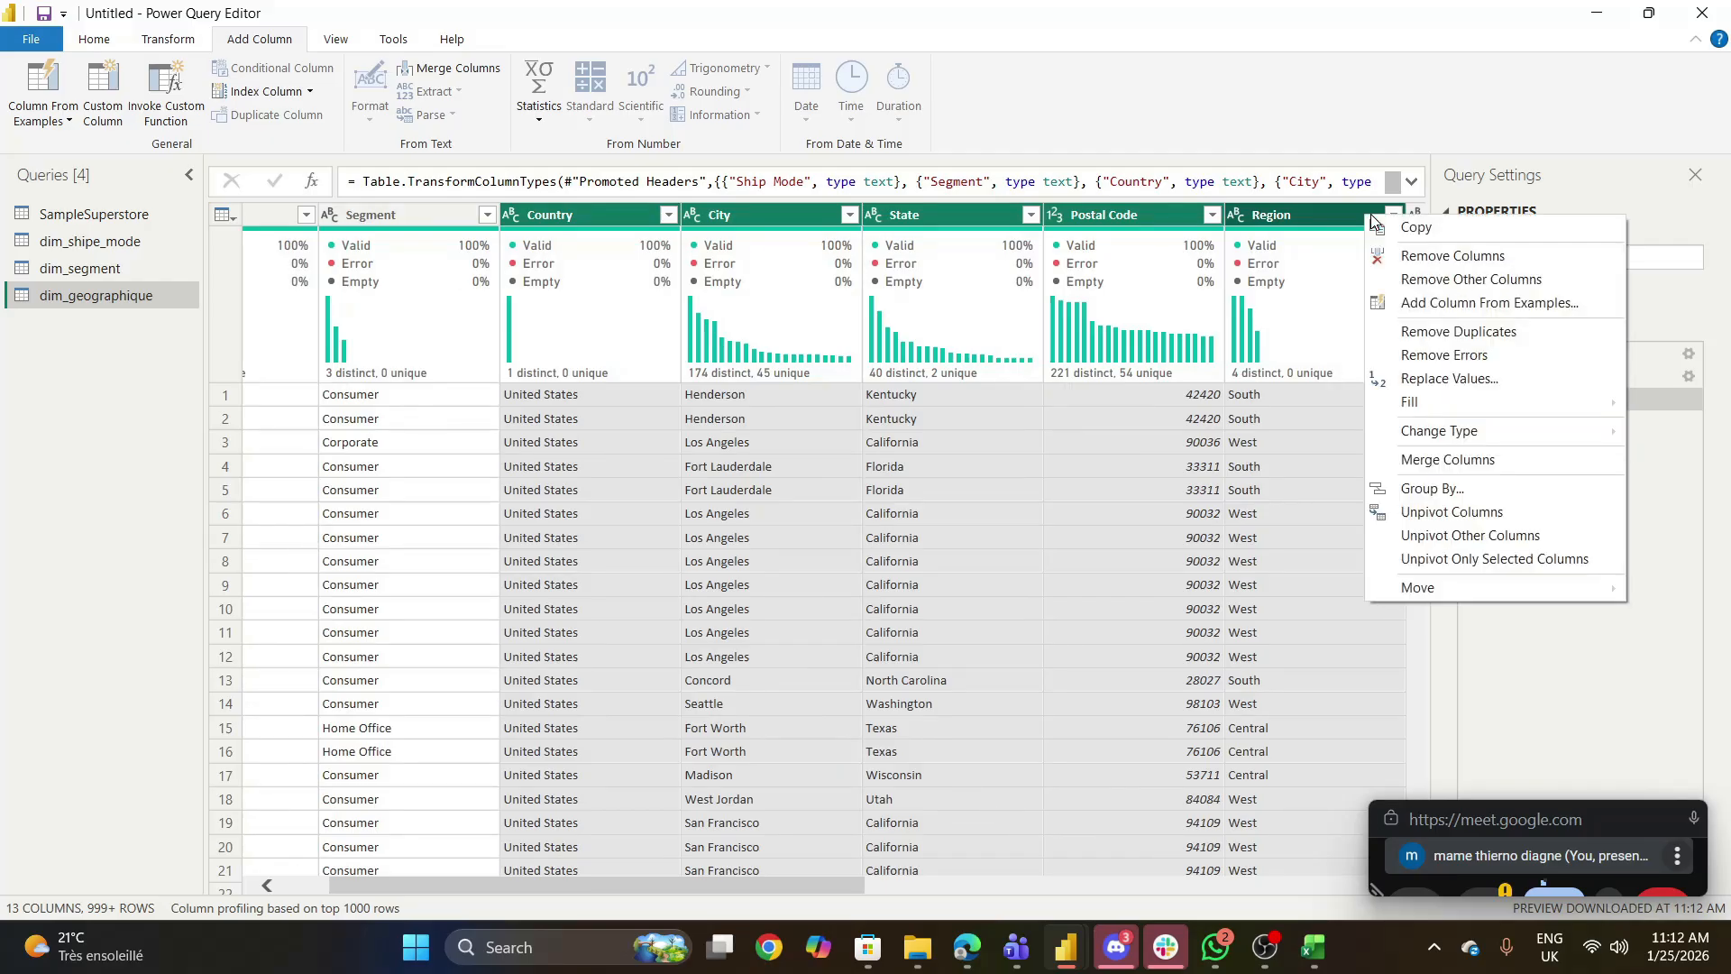
{"action": "left_click", "coordinate": [1448, 279]}
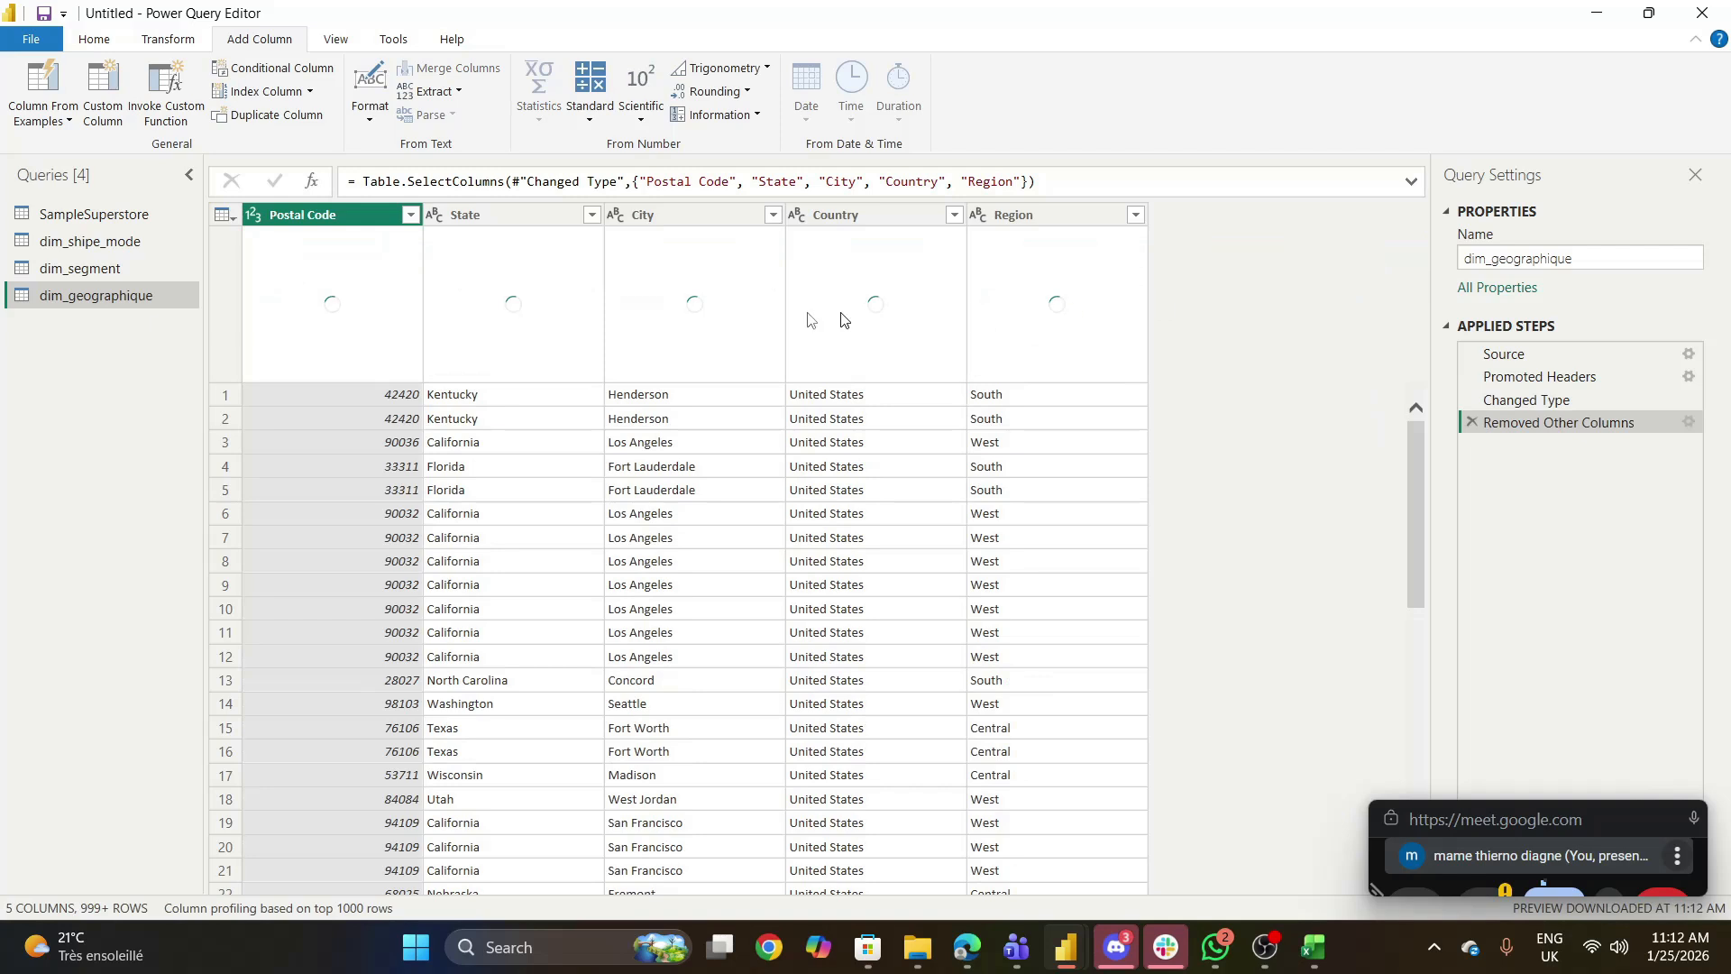
{"action": "right_click", "coordinate": [327, 219]}
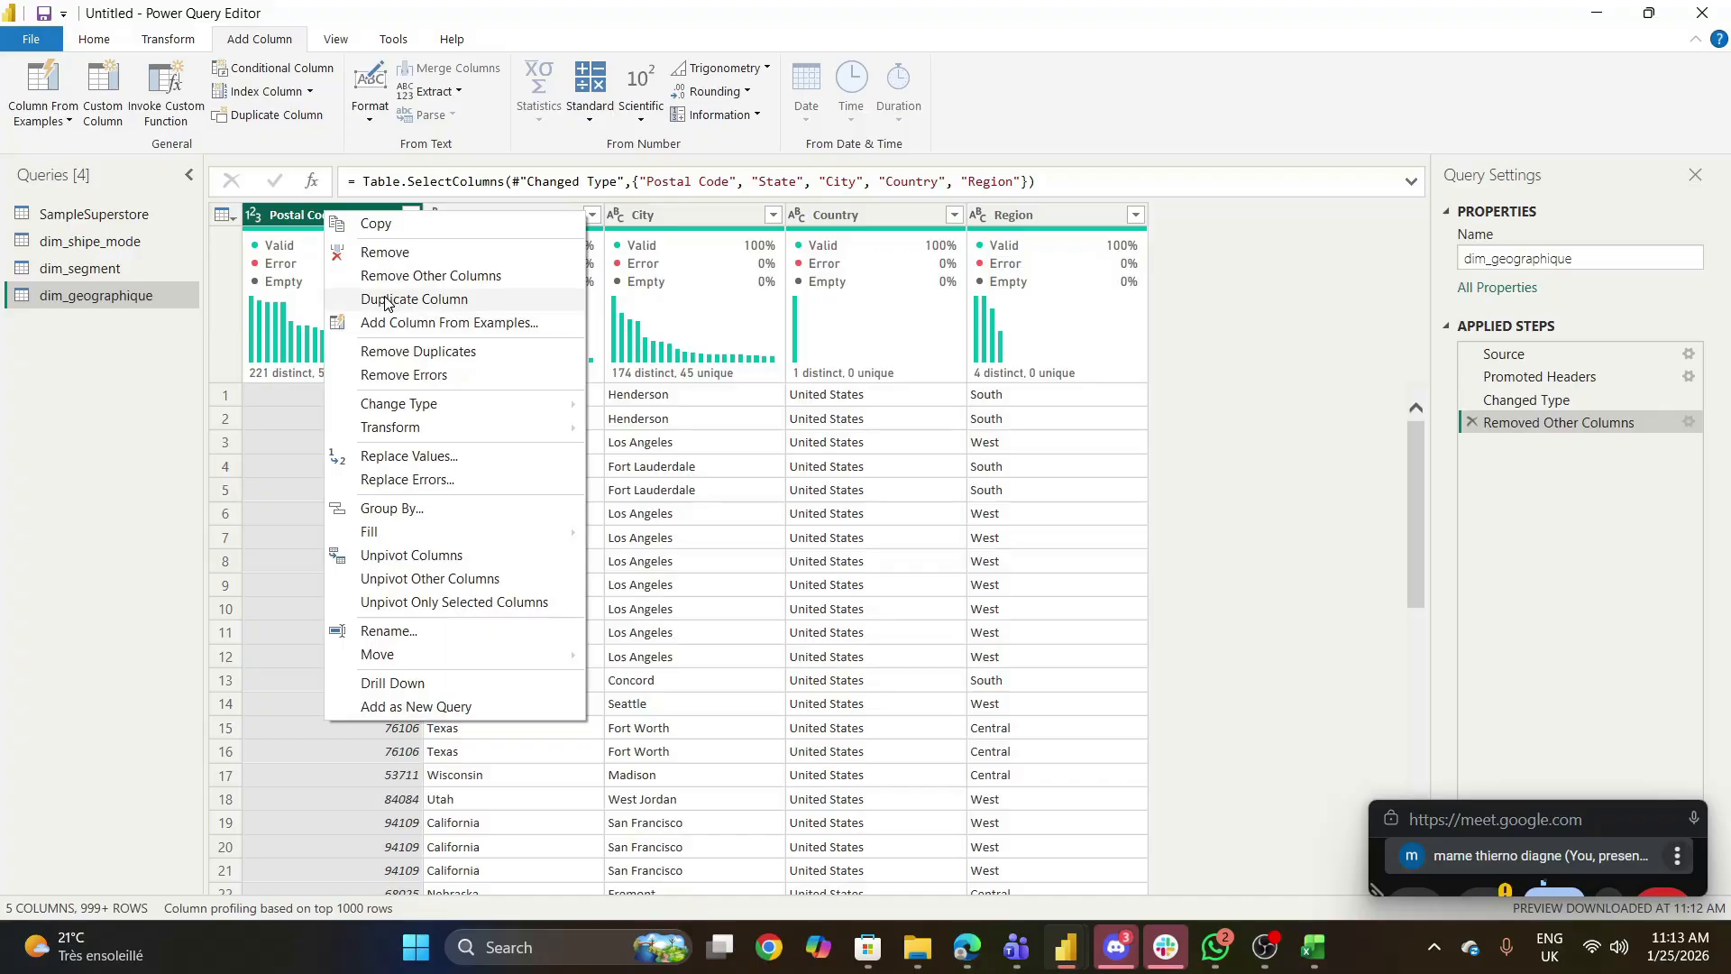
{"action": "left_click", "coordinate": [408, 352]}
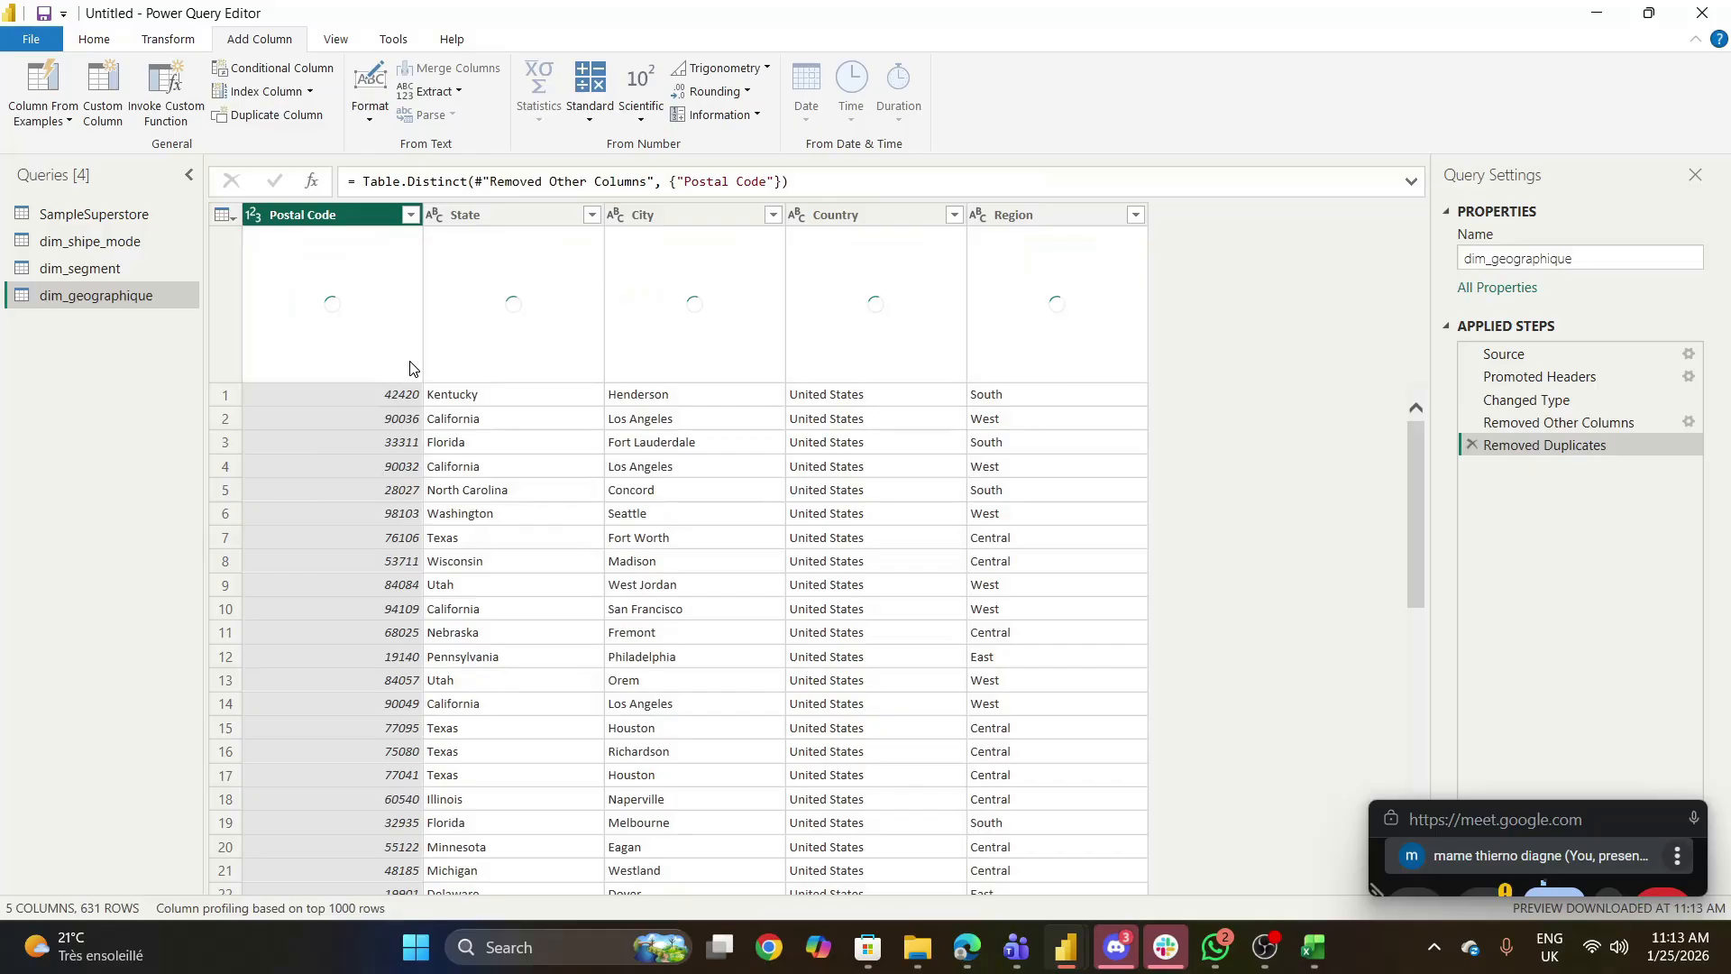
{"action": "double_click", "coordinate": [341, 214]}
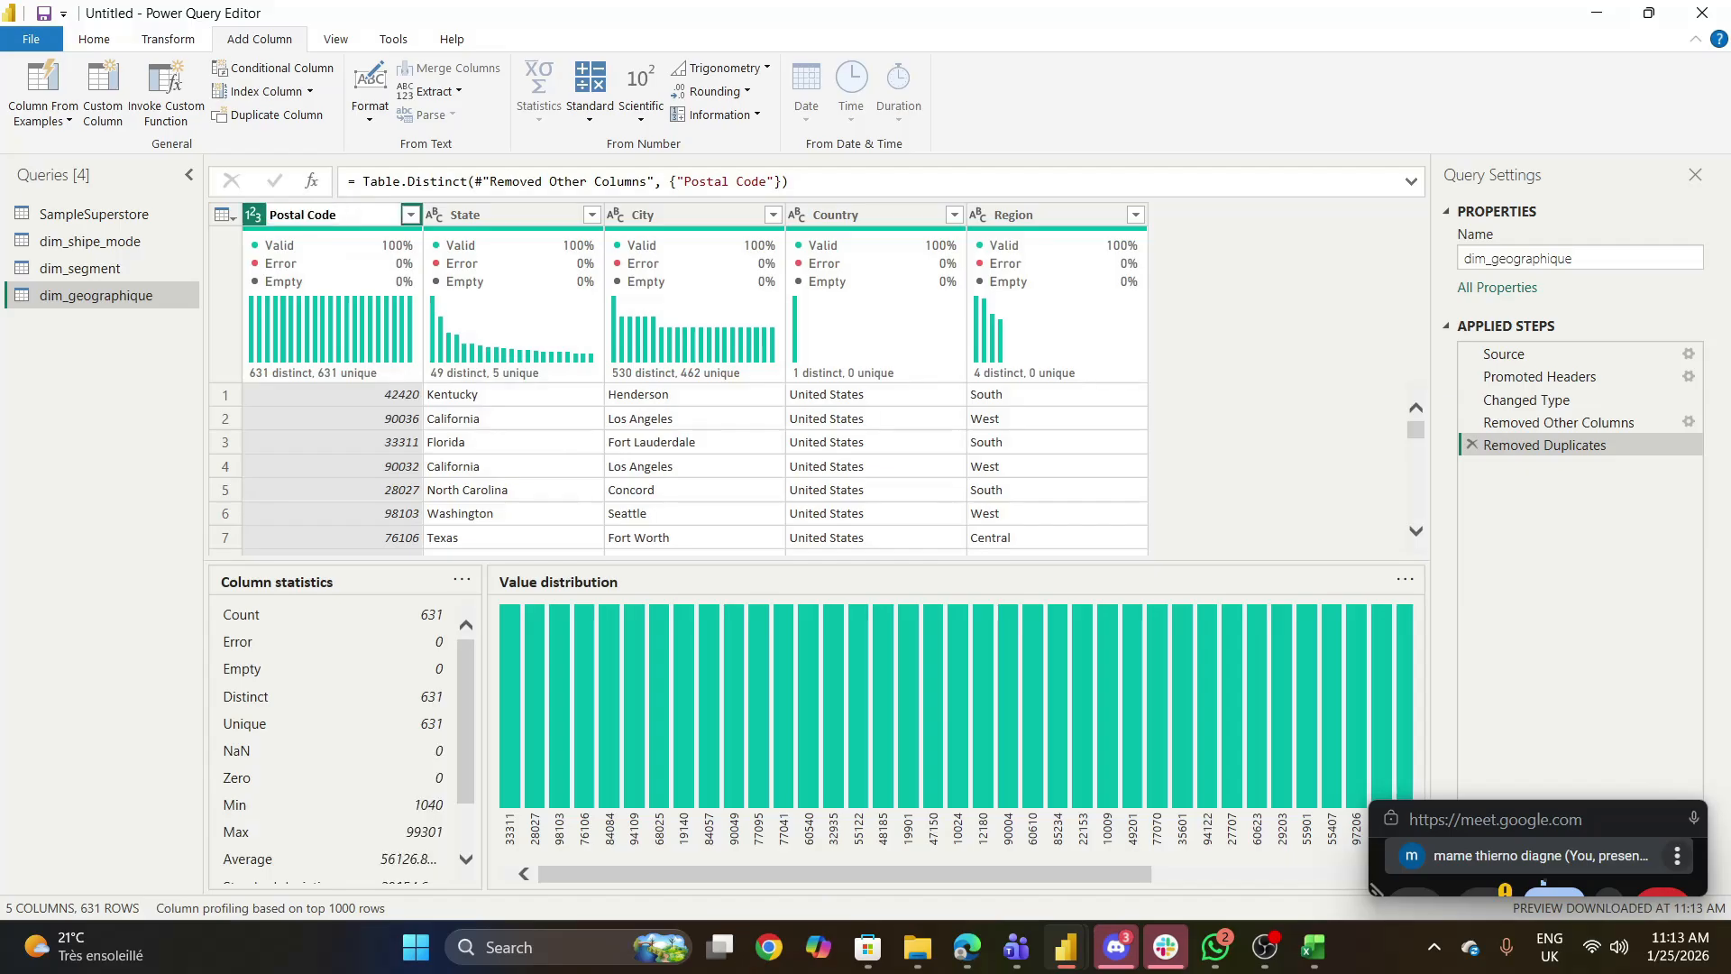
{"action": "key", "text": "BackSpace"}
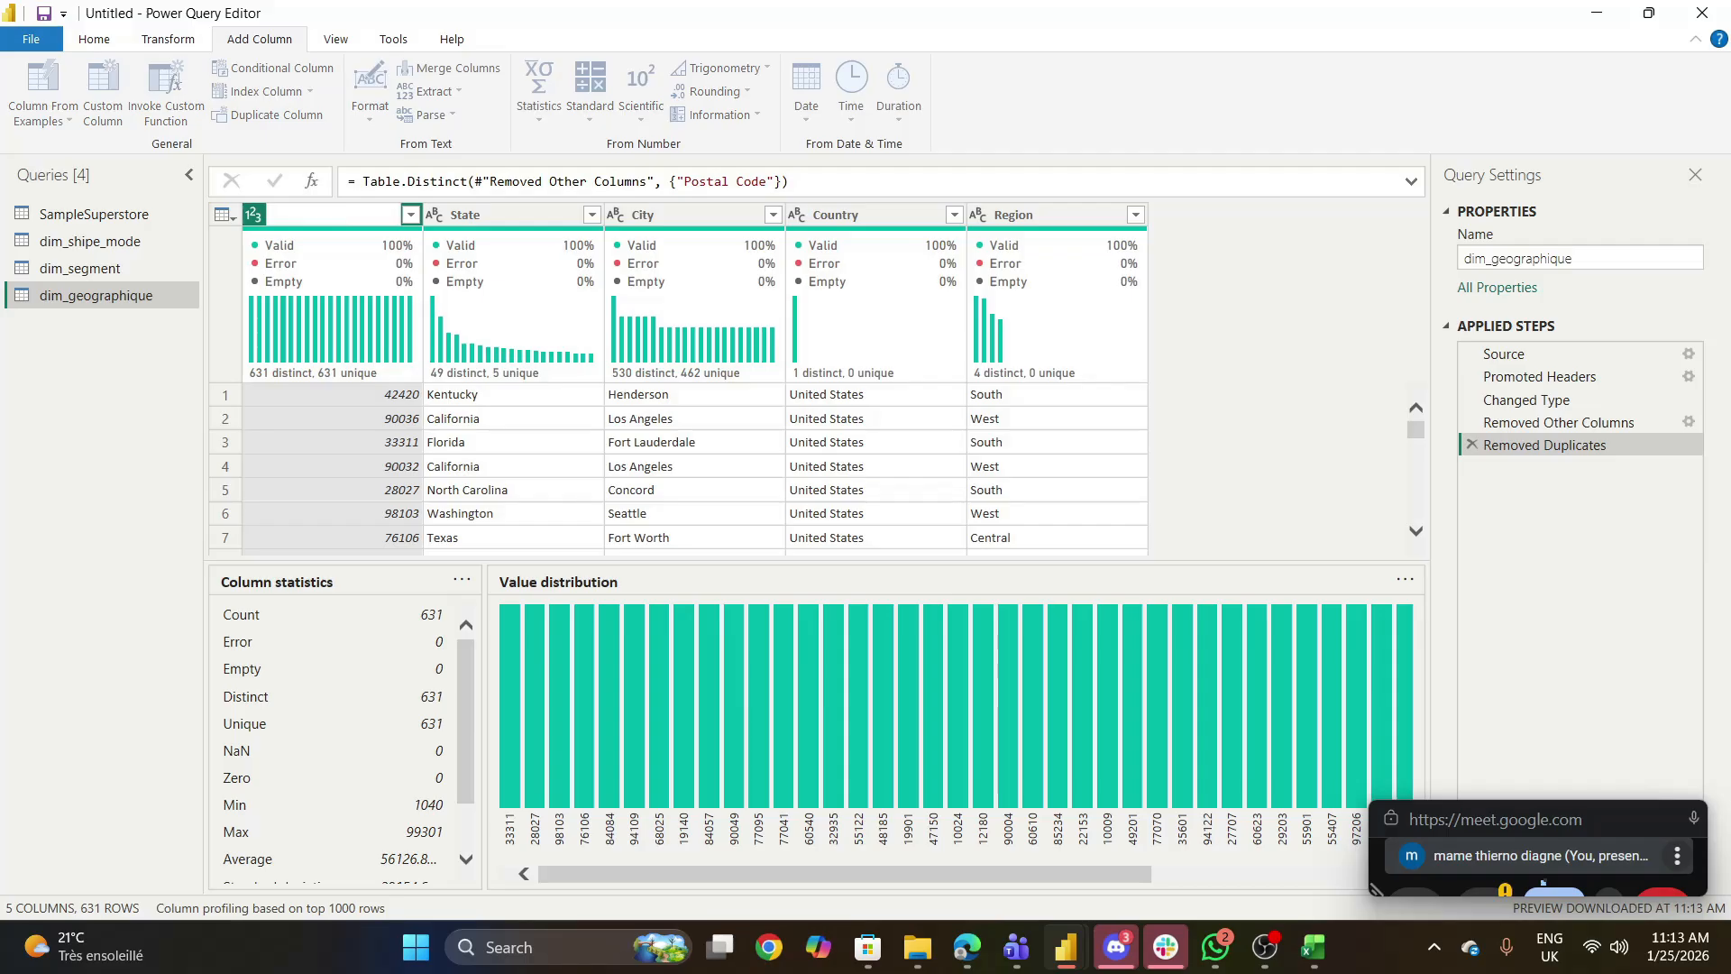
{"action": "type", "text": "Id"}
{"action": "type", "text": "_"}
{"action": "key", "text": "BackSpace"}
{"action": "key", "text": "BackSpace"}
{"action": "key", "text": "BackSpace"}
{"action": "key", "text": "BackSpace"}
{"action": "key", "text": "ctrl+z"}
{"action": "key", "text": "ctrl+z"}
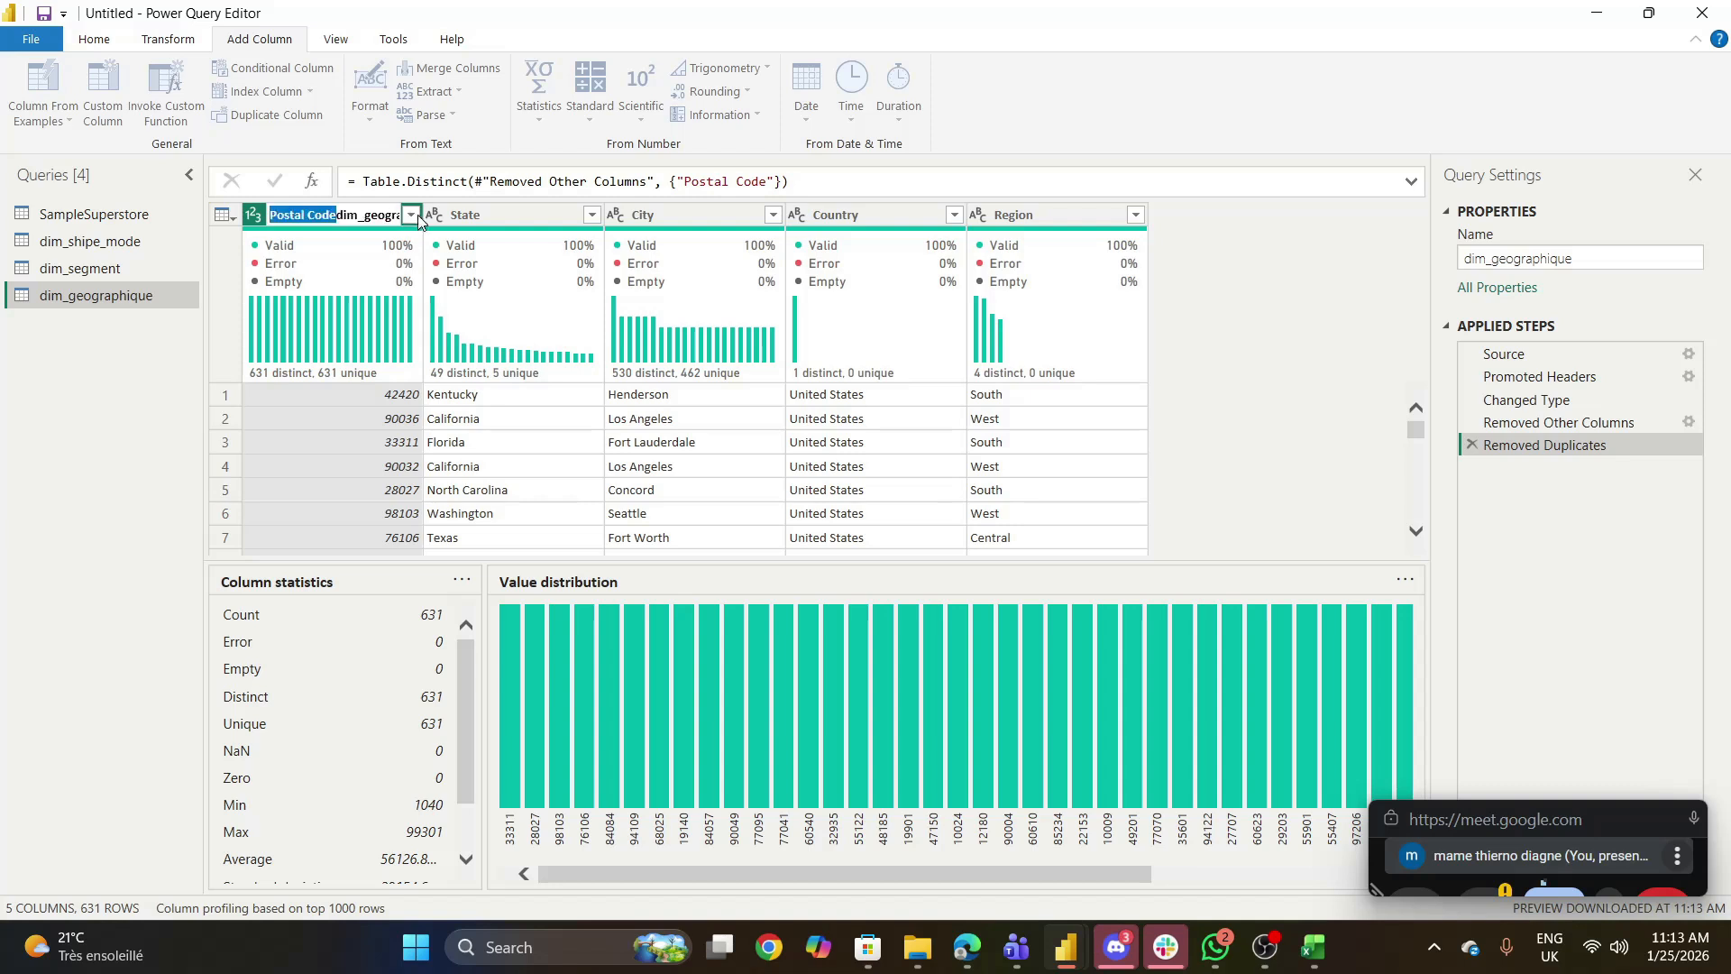
{"action": "key", "text": "Right"}
{"action": "key", "text": "End"}
{"action": "key", "text": "BackSpace"}
{"action": "key", "text": "BackSpace"}
{"action": "key", "text": "BackSpace"}
{"action": "key", "text": "BackSpace"}
{"action": "key", "text": "BackSpace"}
{"action": "key", "text": "BackSpace"}
{"action": "key", "text": "BackSpace"}
{"action": "key", "text": "BackSpace"}
{"action": "key", "text": "BackSpace"}
{"action": "key", "text": "BackSpace"}
{"action": "key", "text": "BackSpace"}
{"action": "key", "text": "BackSpace"}
{"action": "key", "text": "BackSpace"}
{"action": "key", "text": "BackSpace"}
{"action": "key", "text": "BackSpace"}
{"action": "key", "text": "BackSpace"}
{"action": "key", "text": "BackSpace"}
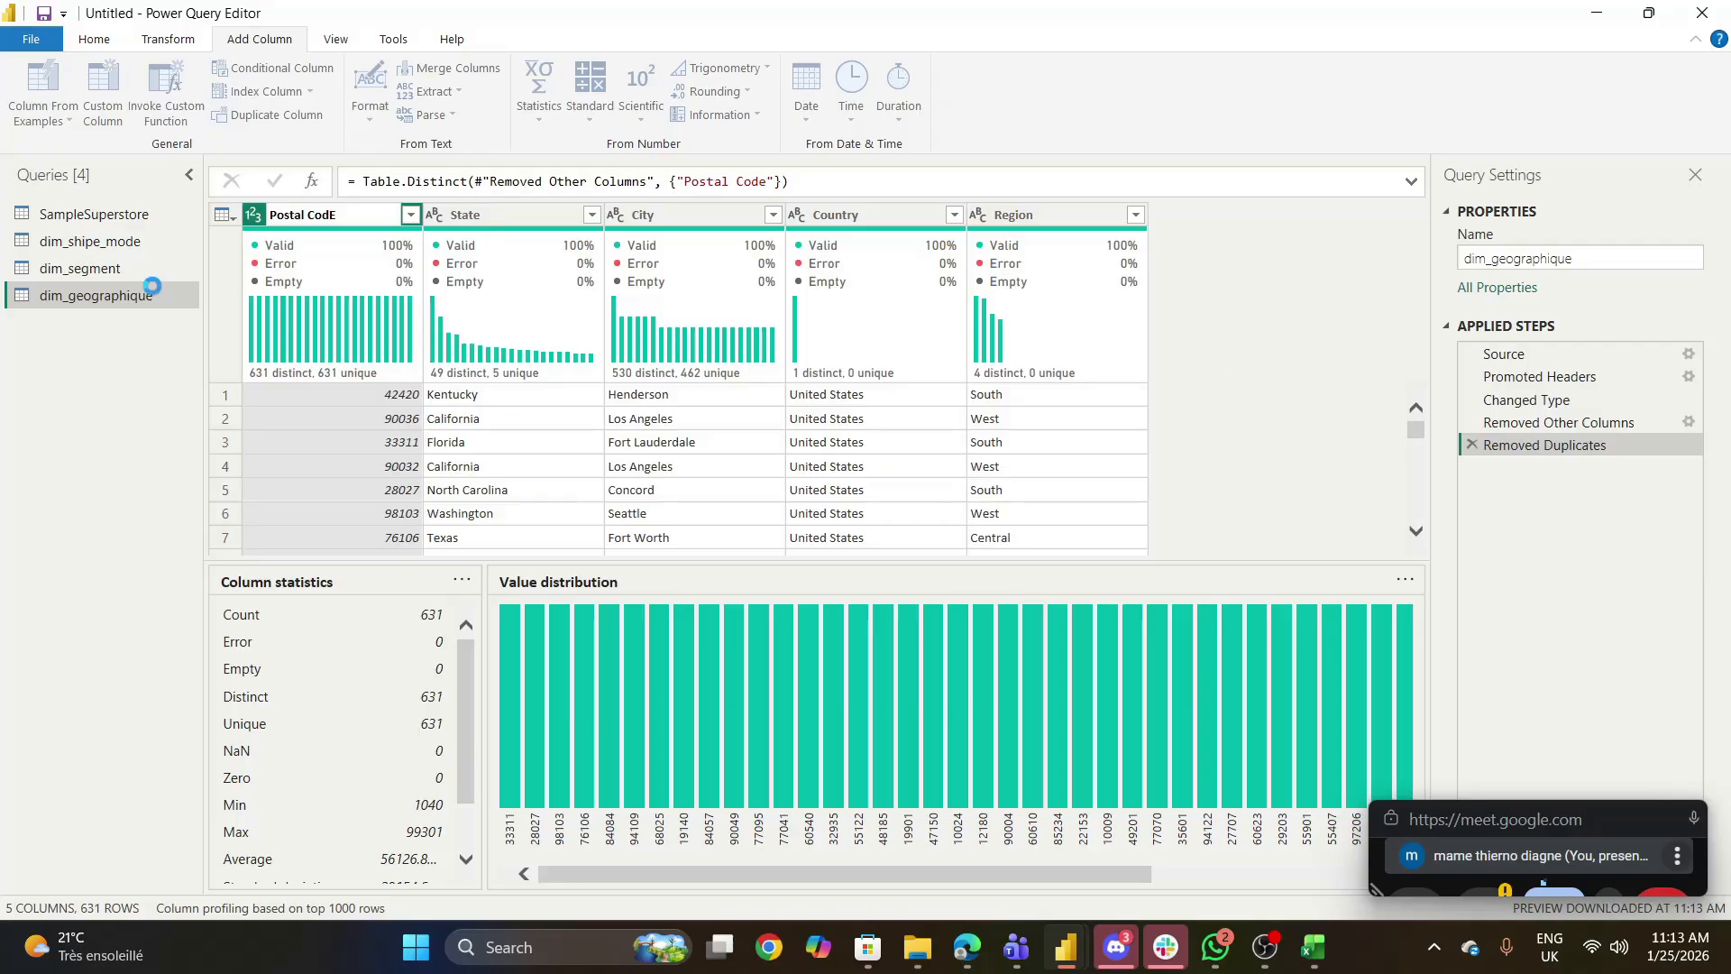
- Duplicate the original SampleSuperstore query once more for the dimension table that follows dim_geographique
{"action": "left_click", "coordinate": [92, 214]}
{"action": "right_click", "coordinate": [92, 214]}
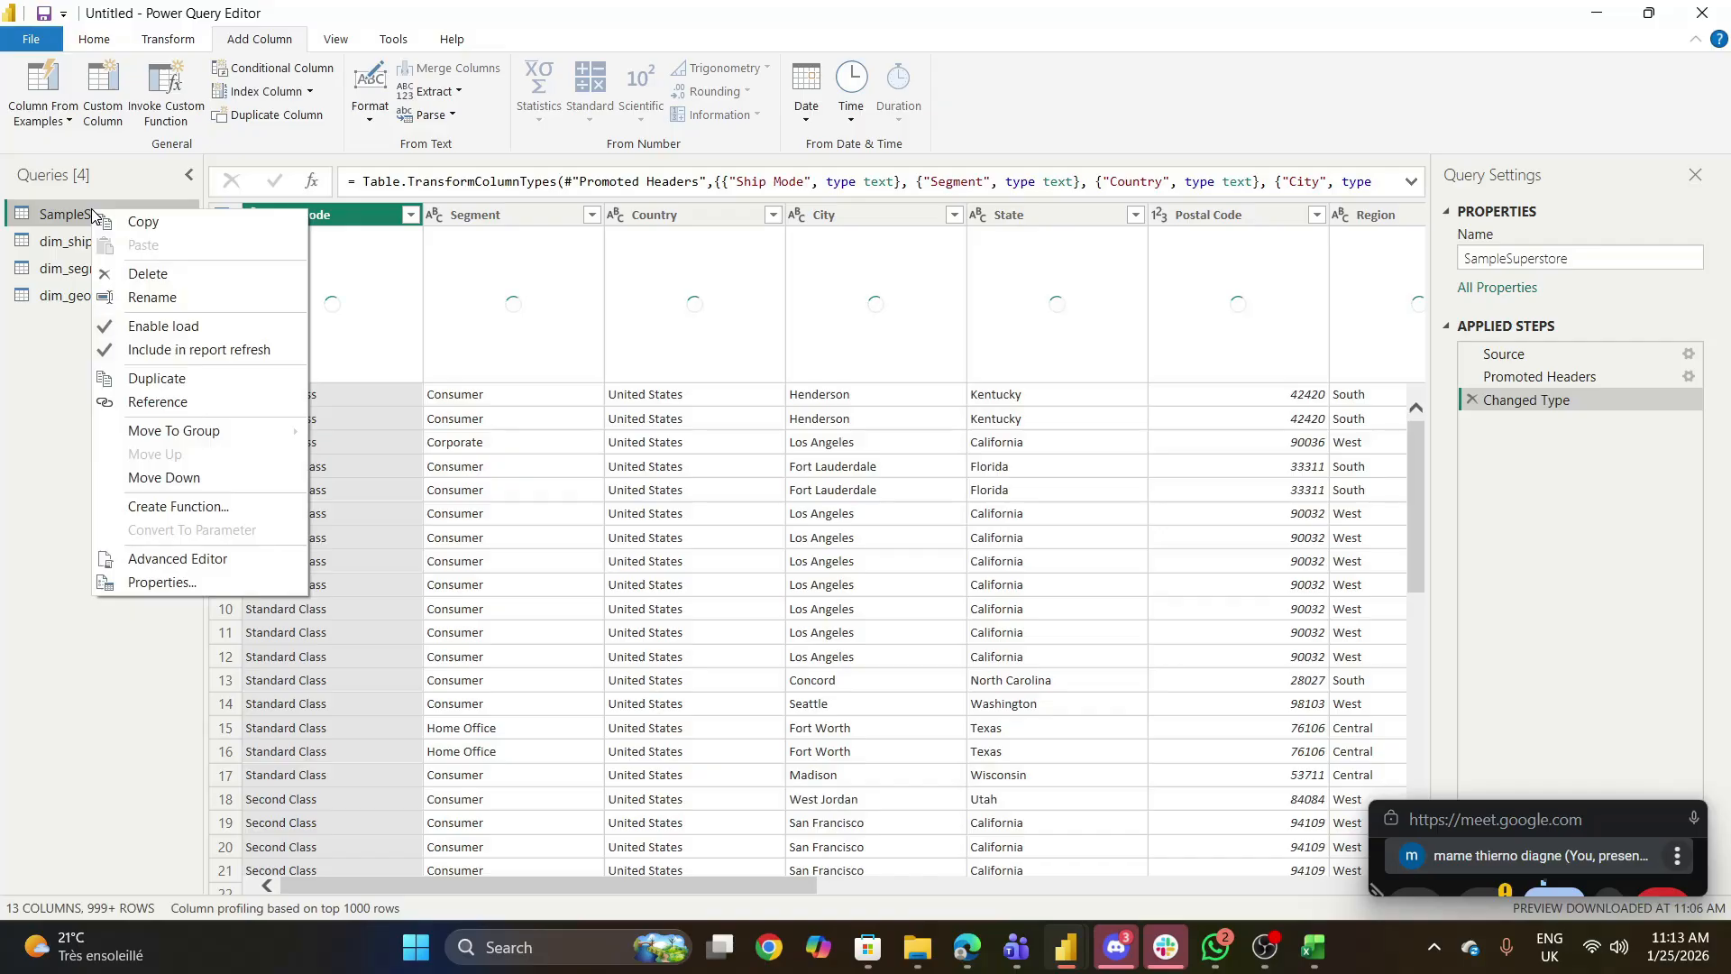
{"action": "left_click", "coordinate": [166, 386]}
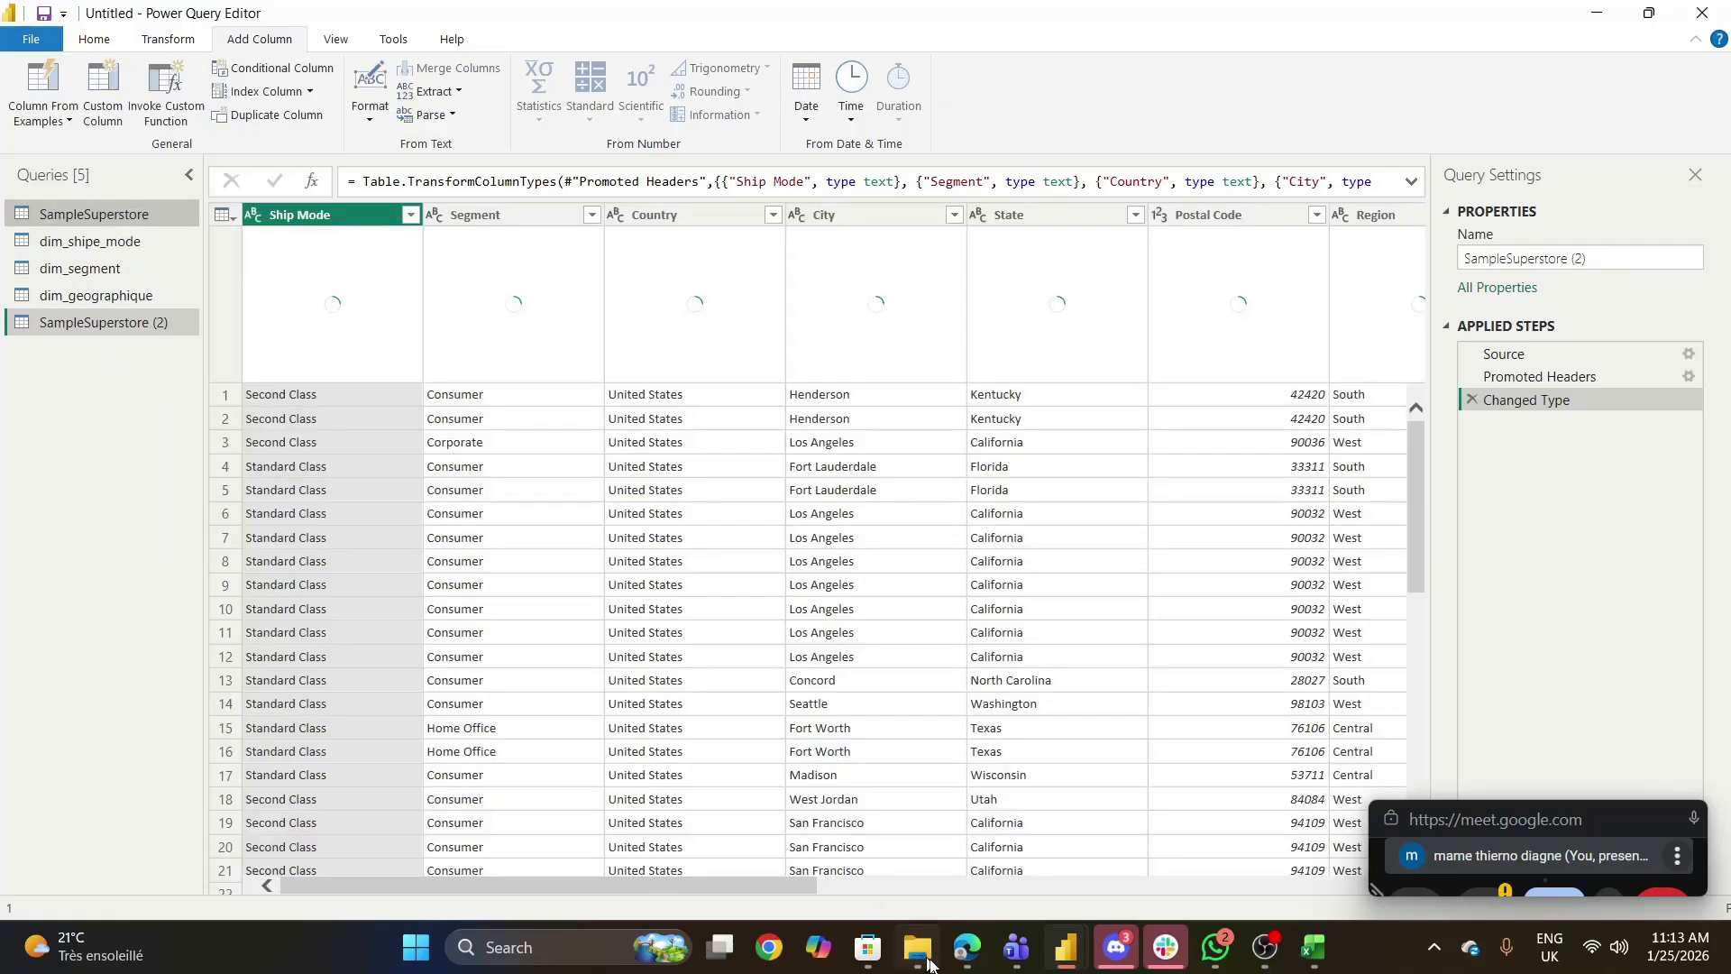
- Rename the newly duplicated SampleSuperstore (2) query as dim_sub_cat
{"action": "left_click", "coordinate": [331, 472]}
{"action": "key", "text": "BackSpace"}
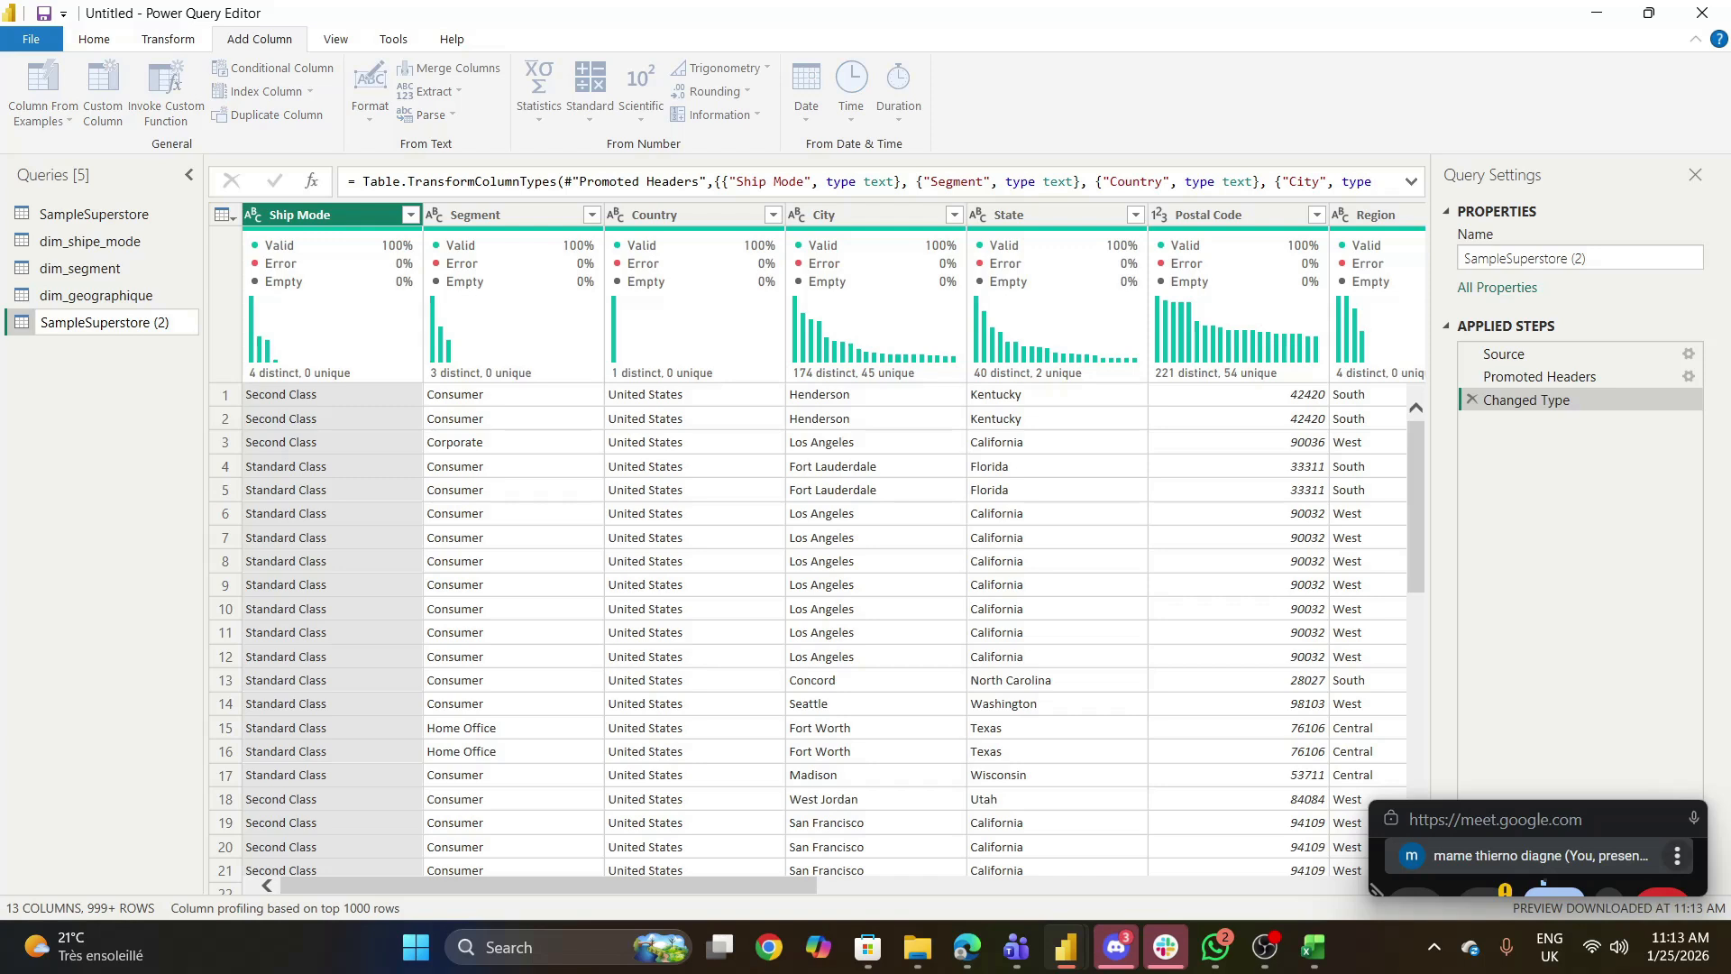
{"action": "key", "text": "BackSpace"}
{"action": "key", "text": "BackSpace"}
{"action": "key", "text": "BackSpace"}
{"action": "key", "text": "BackSpace"}
{"action": "key", "text": "BackSpace"}
{"action": "key", "text": "BackSpace"}
{"action": "key", "text": "BackSpace"}
{"action": "key", "text": "BackSpace"}
{"action": "key", "text": "BackSpace"}
{"action": "key", "text": "BackSpace"}
{"action": "key", "text": "BackSpace"}
{"action": "key", "text": "BackSpace"}
{"action": "key", "text": "BackSpace"}
{"action": "key", "text": "BackSpace"}
{"action": "key", "text": "BackSpace"}
{"action": "key", "text": "BackSpace"}
{"action": "key", "text": "BackSpace"}
{"action": "key", "text": "BackSpace"}
{"action": "key", "text": "BackSpace"}
{"action": "key", "text": "BackSpace"}
{"action": "type", "text": "DIM"}
{"action": "key", "text": "BackSpace"}
{"action": "key", "text": "BackSpace"}
{"action": "key", "text": "BackSpace"}
{"action": "type", "text": "dim_sub_cat"}
{"action": "left_click", "coordinate": [88, 430]}
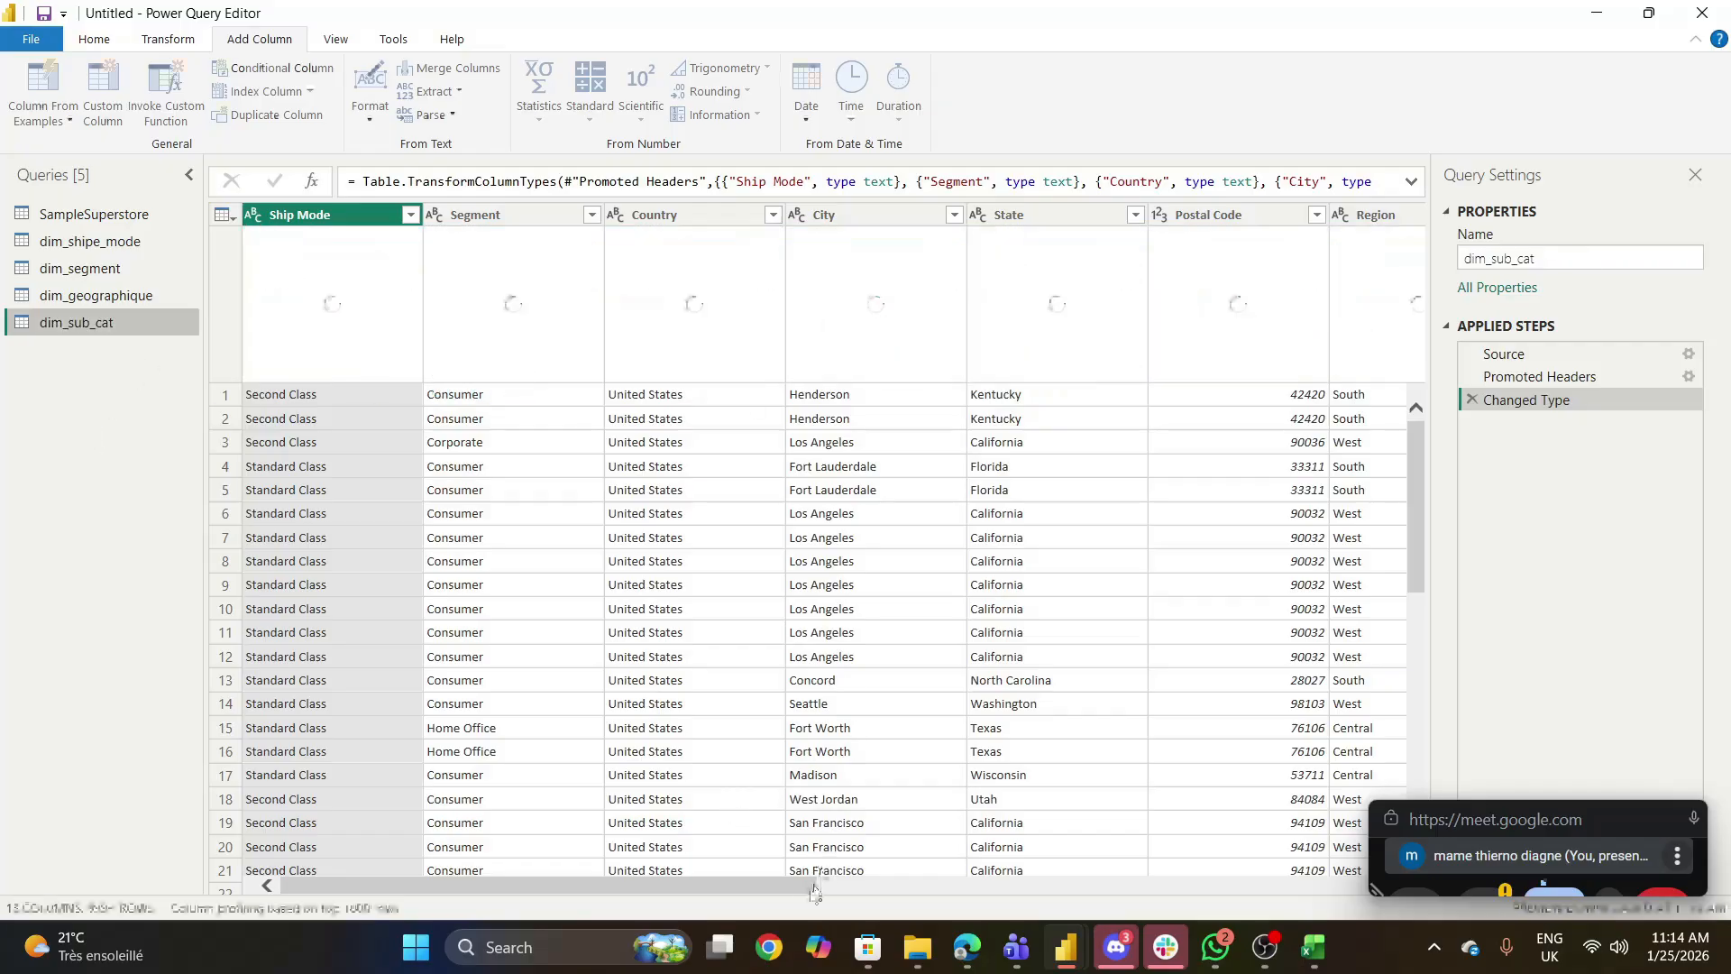
- Keep only the Category and Sub-Category columns in dim_sub_cat, removing all others including Ship Mode
{"action": "left_click_drag", "start_coordinate": [793, 882], "coordinate": [1080, 916]}
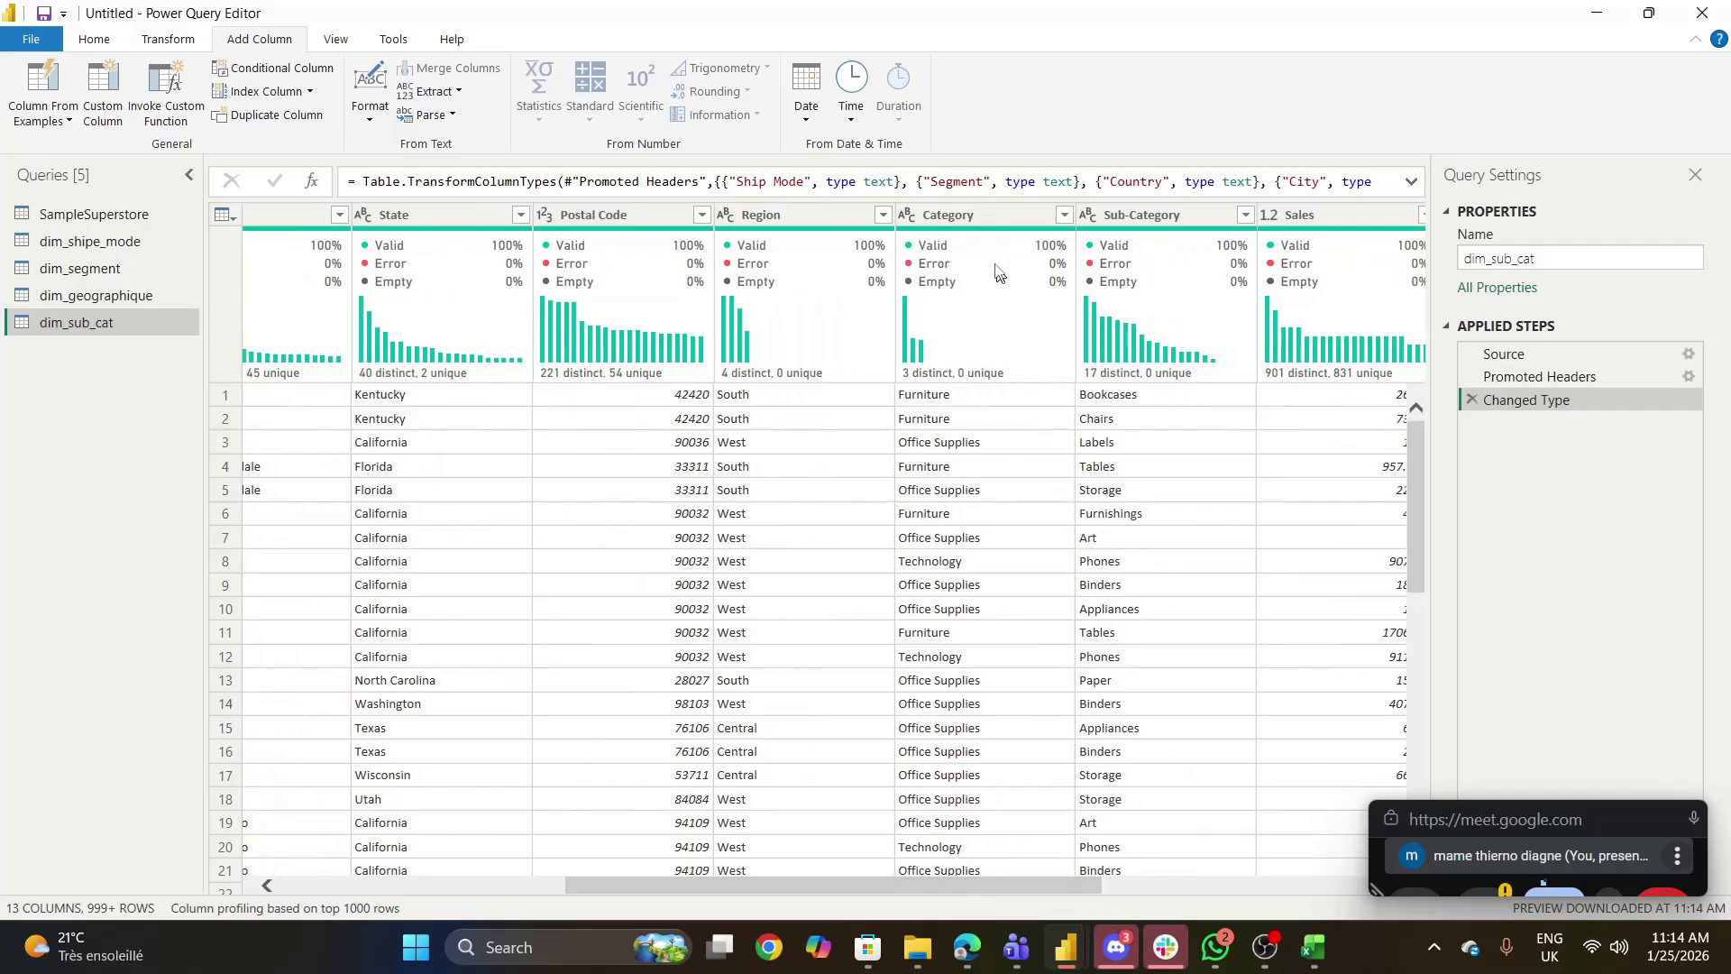
{"action": "left_click", "coordinate": [966, 219]}
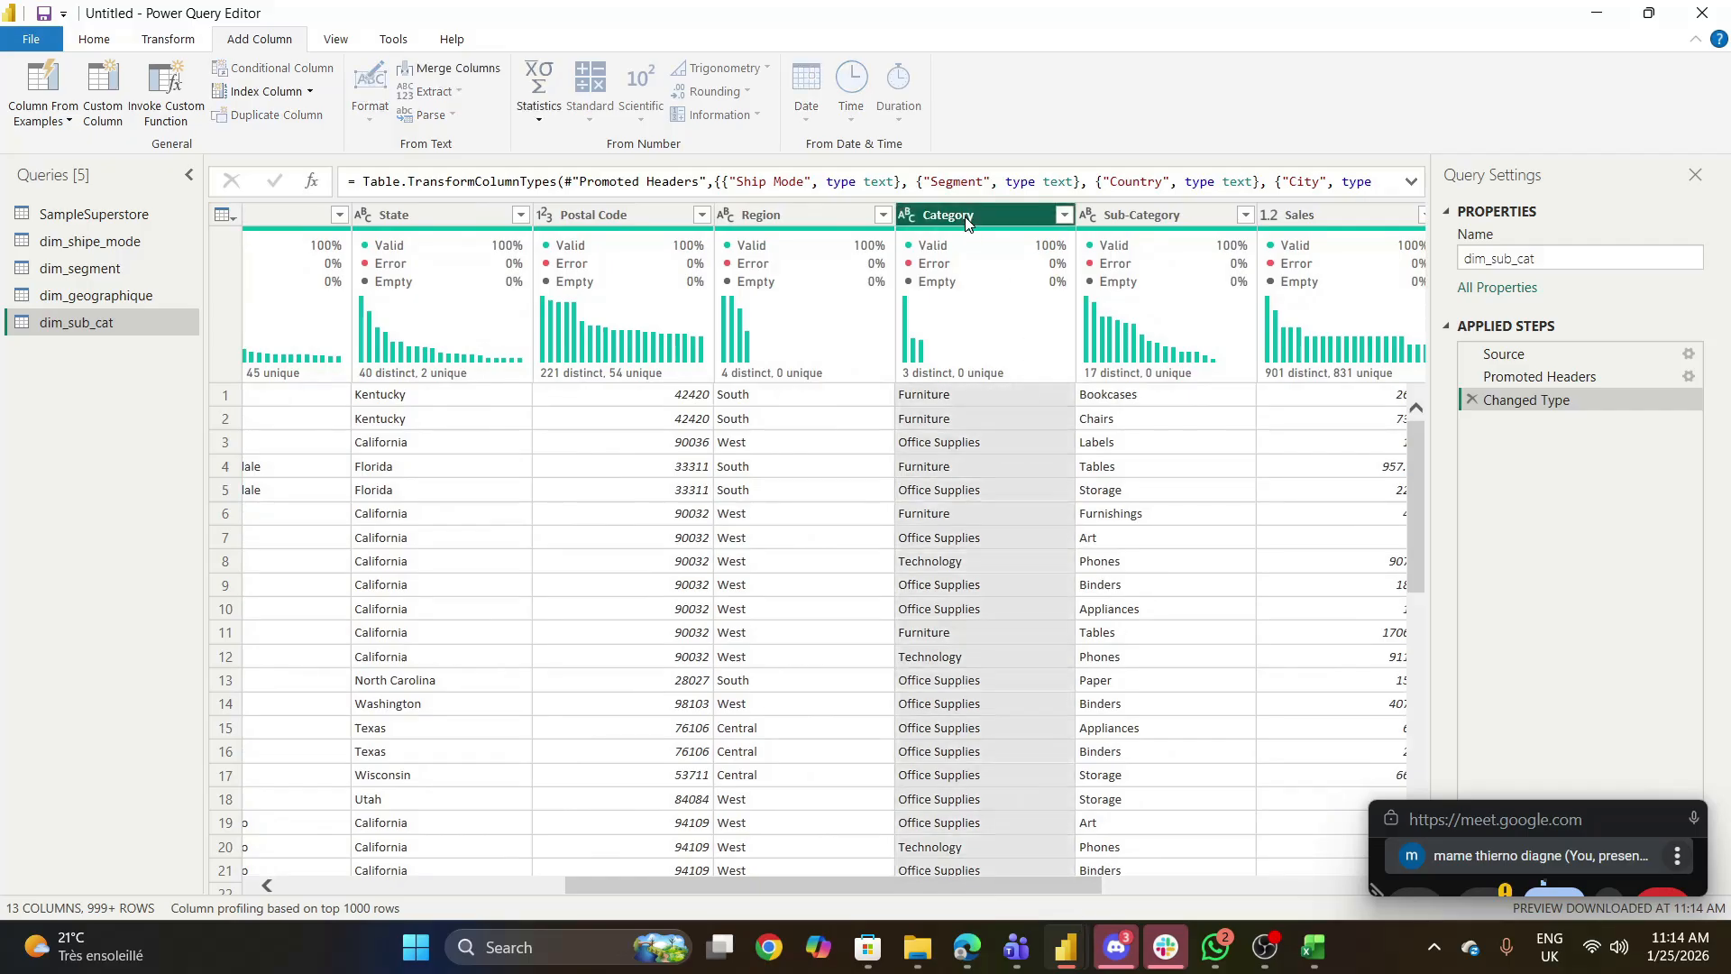
{"action": "left_click", "coordinate": [1136, 217], "text": "ctrl"}
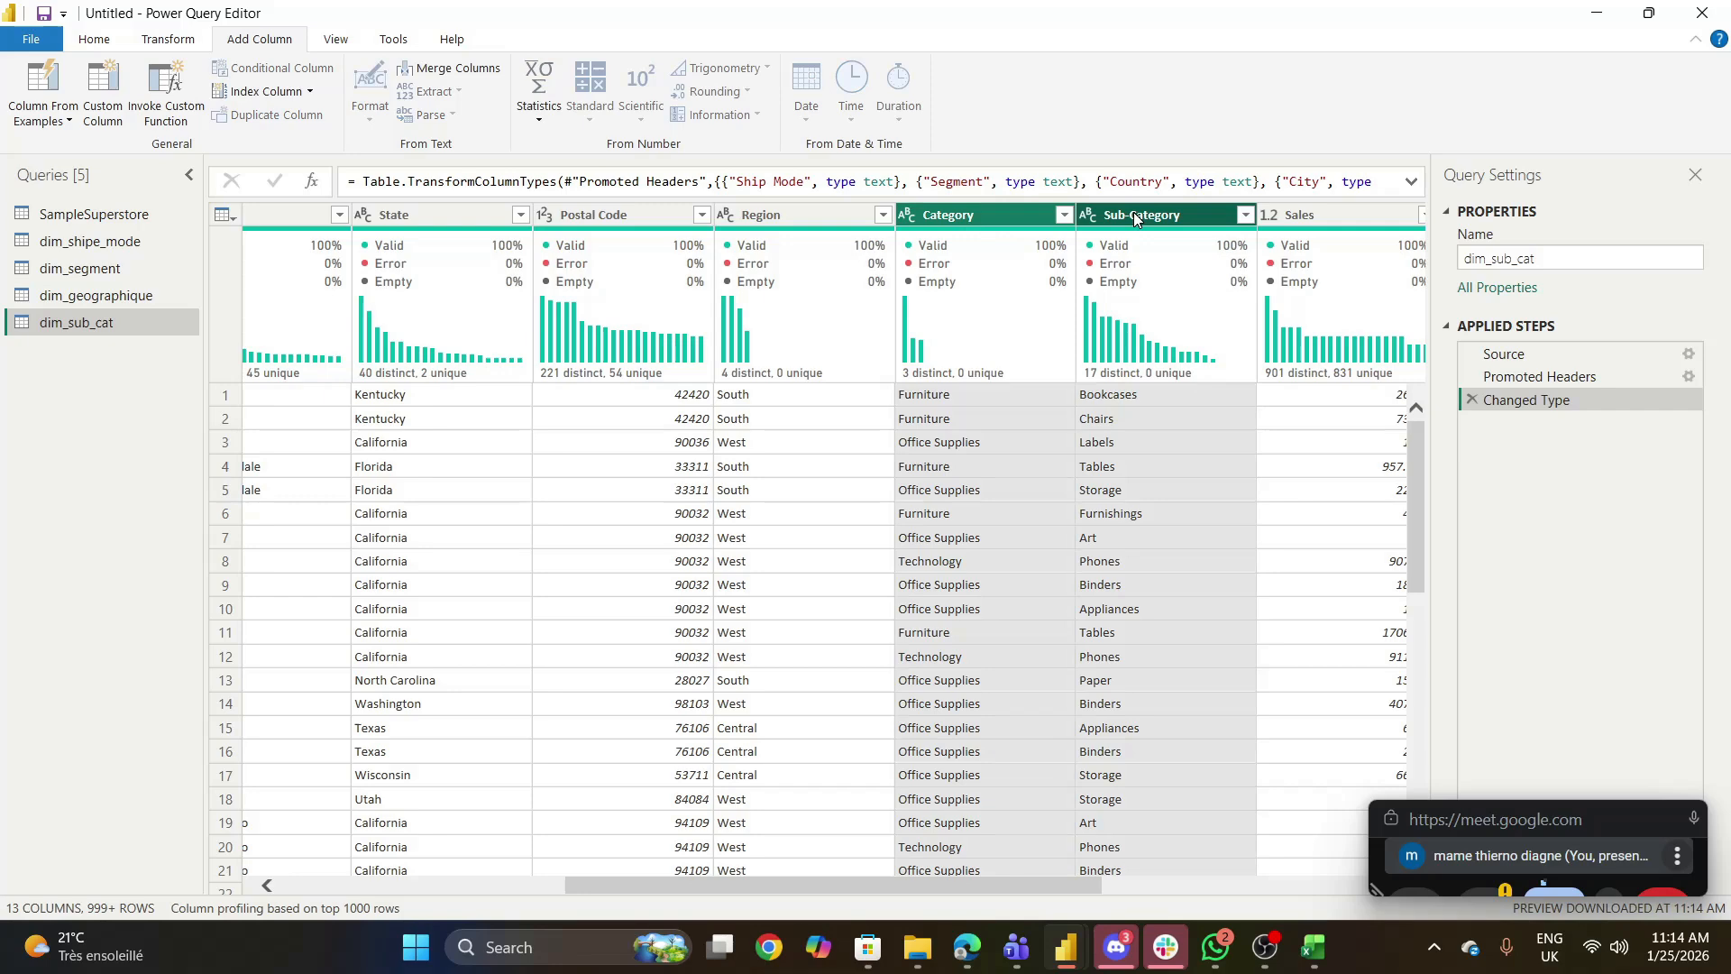
{"action": "right_click", "coordinate": [1136, 219]}
{"action": "left_click", "coordinate": [1203, 274]}
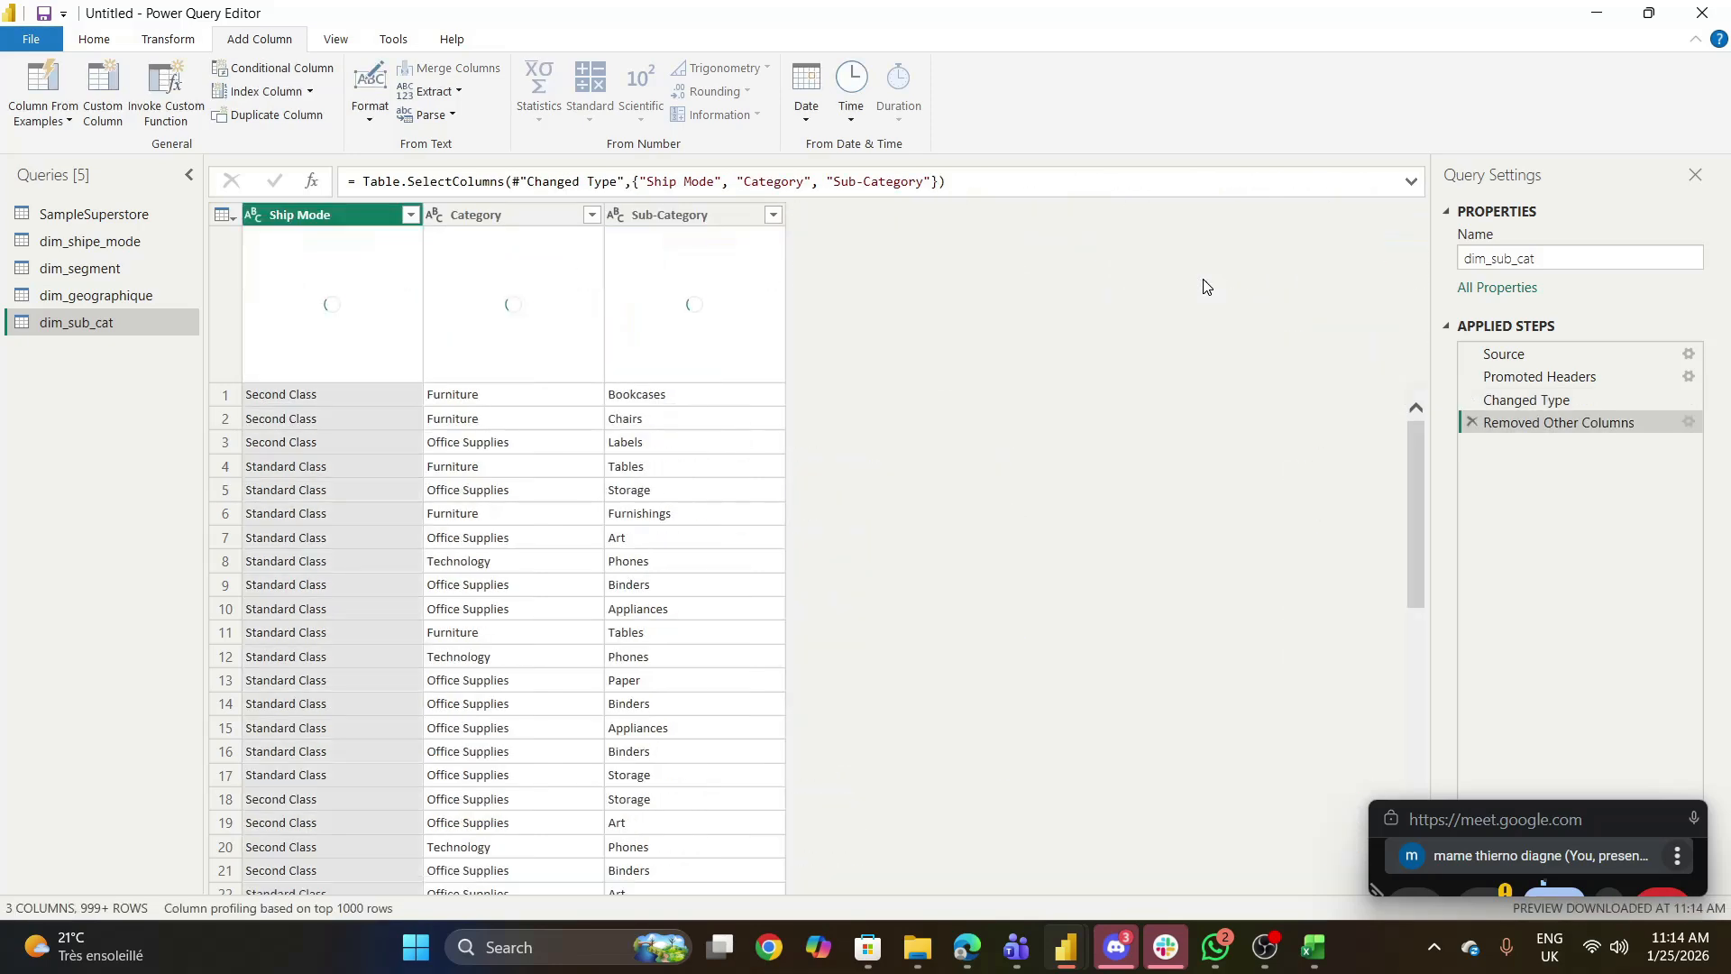
{"action": "right_click", "coordinate": [338, 204]}
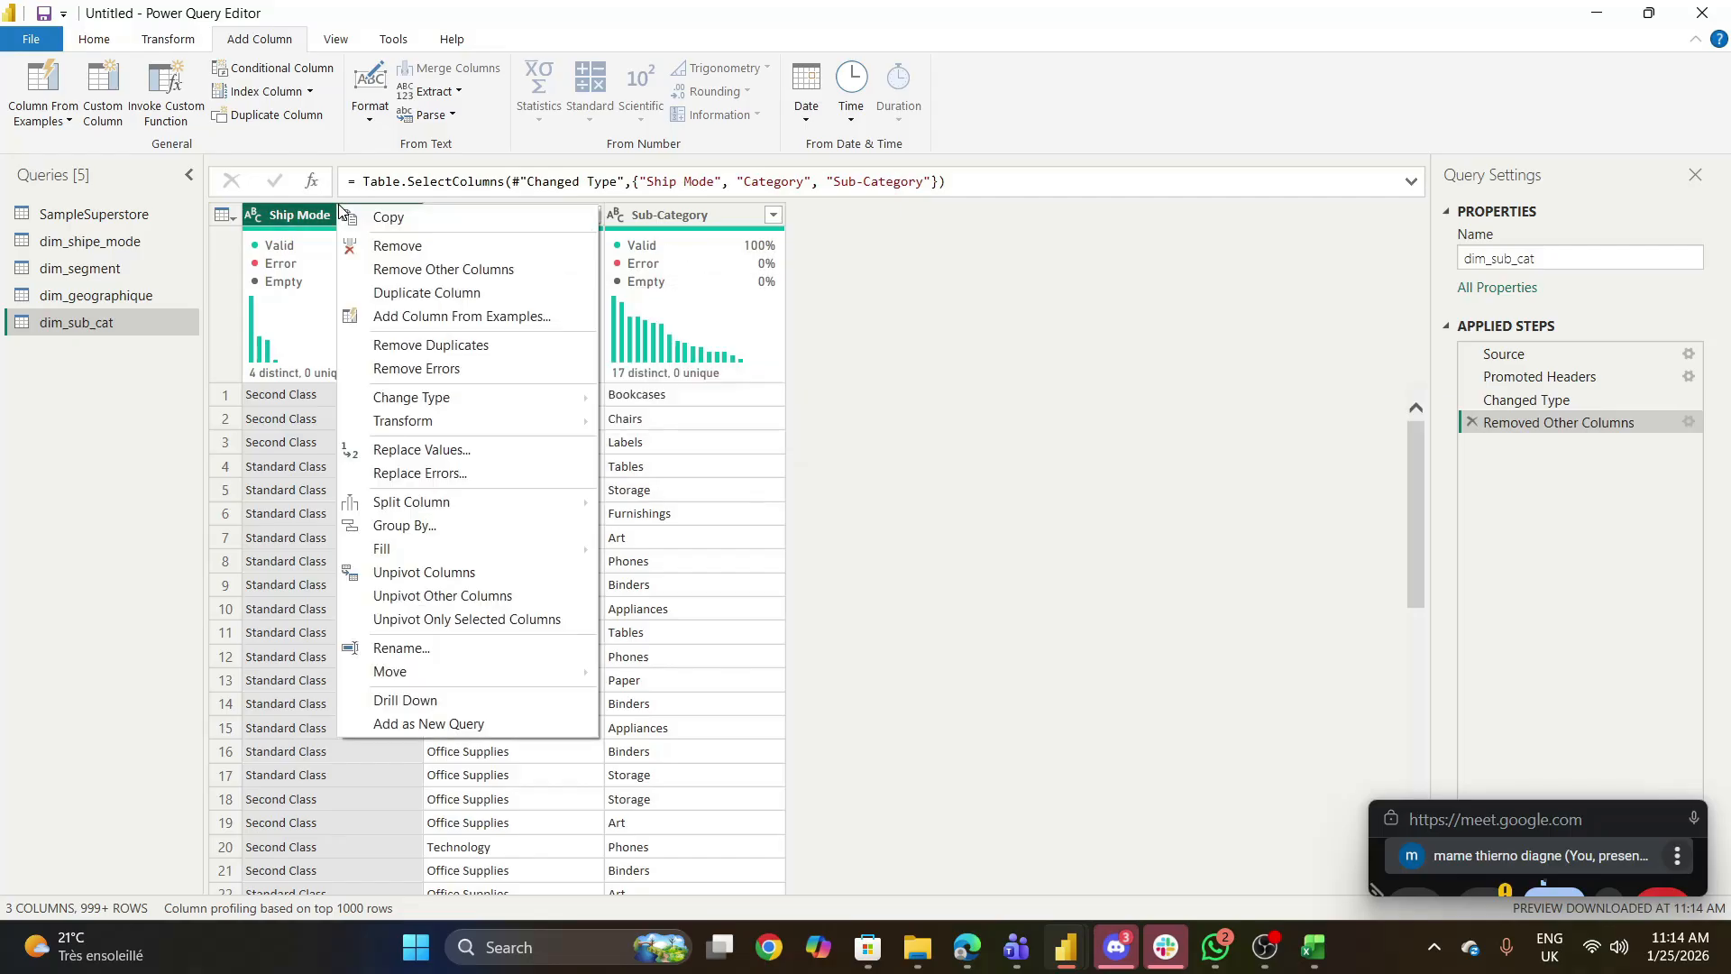
{"action": "left_click", "coordinate": [380, 245]}
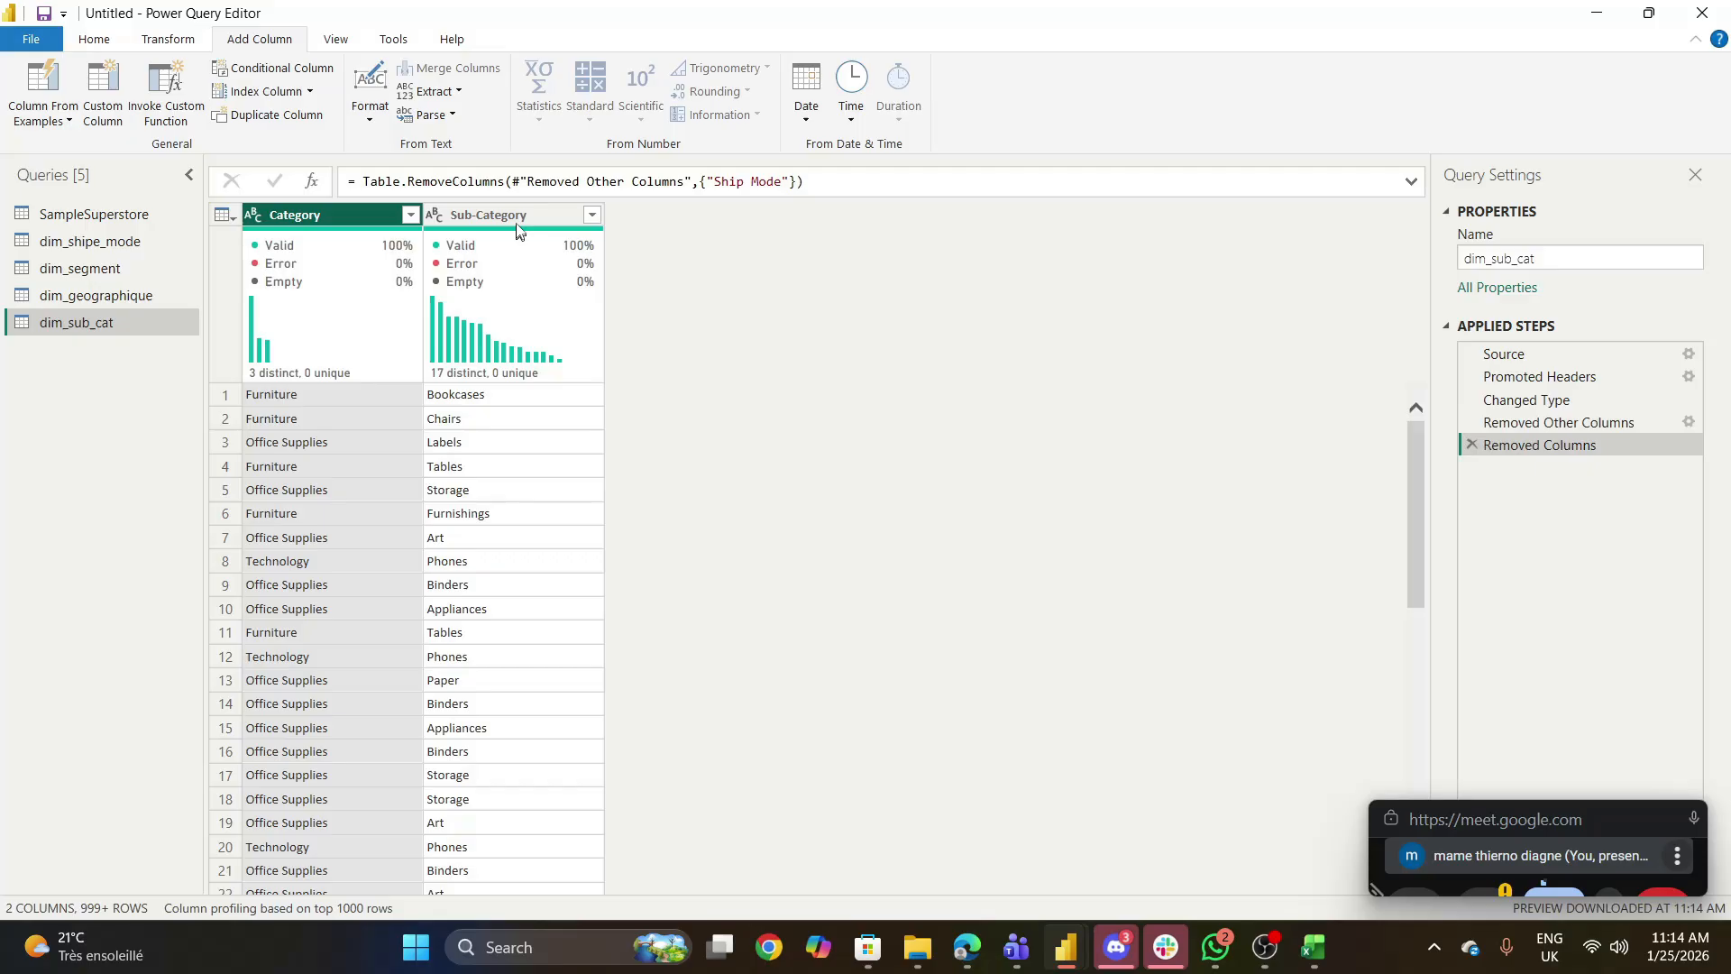
- Remove the rows with duplicate Sub-Category values from dim_sub_cat
{"action": "left_click", "coordinate": [518, 221]}
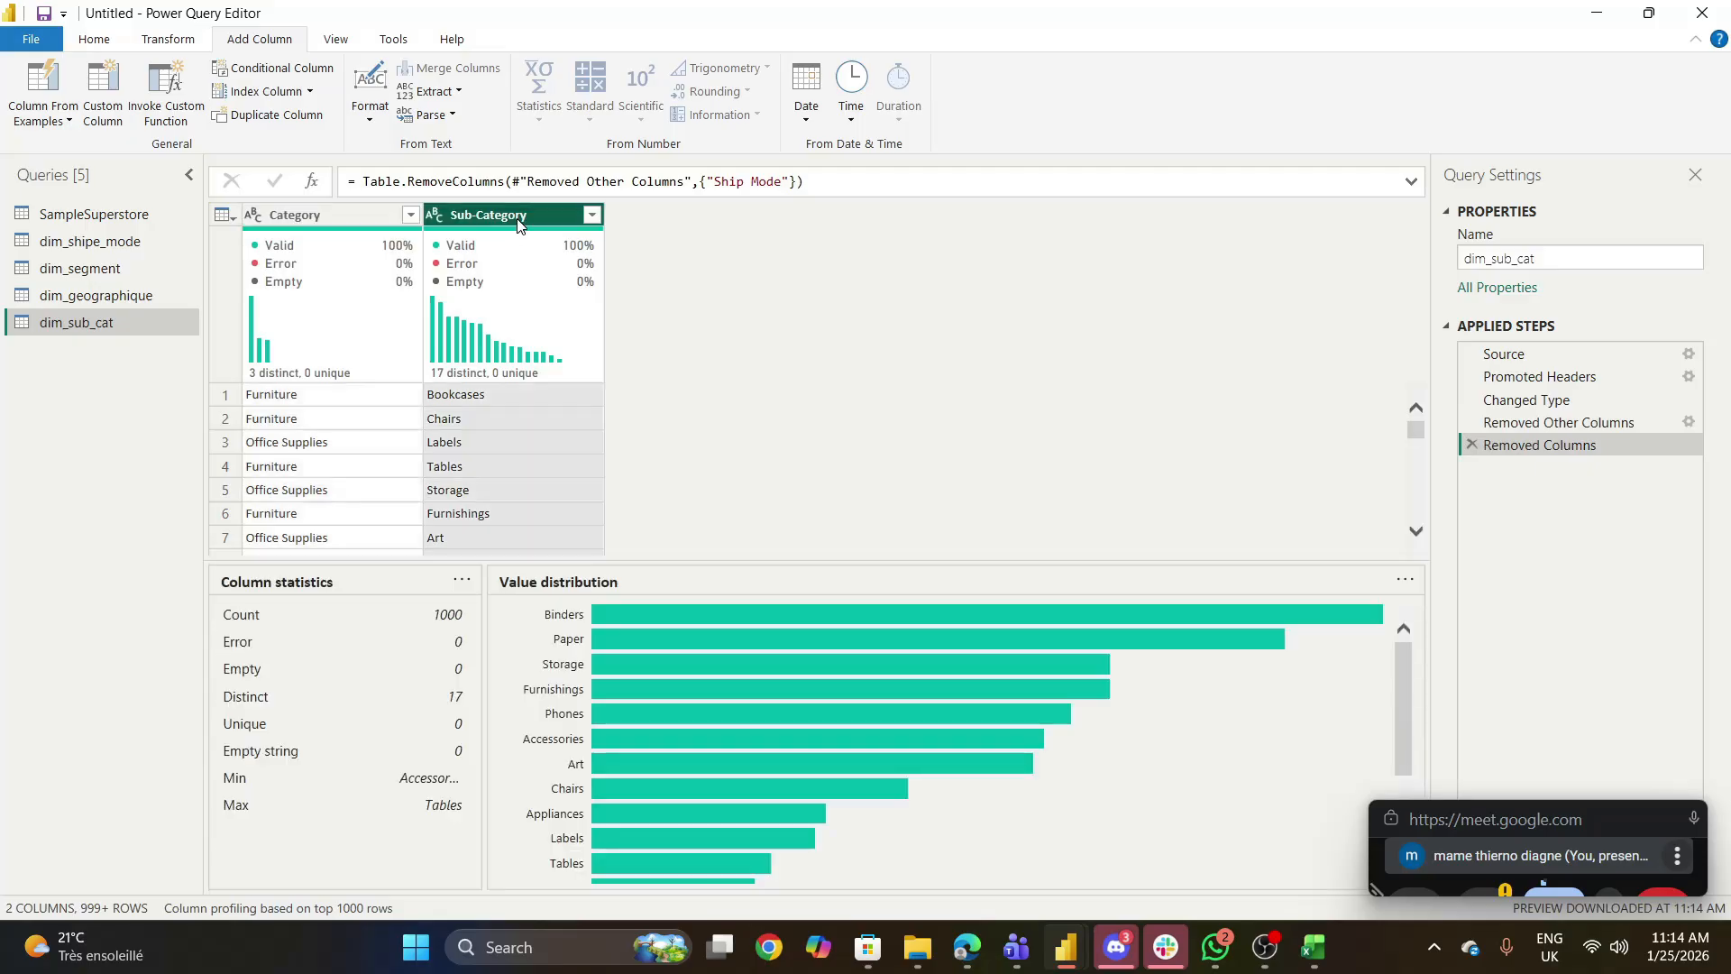
{"action": "right_click", "coordinate": [507, 217]}
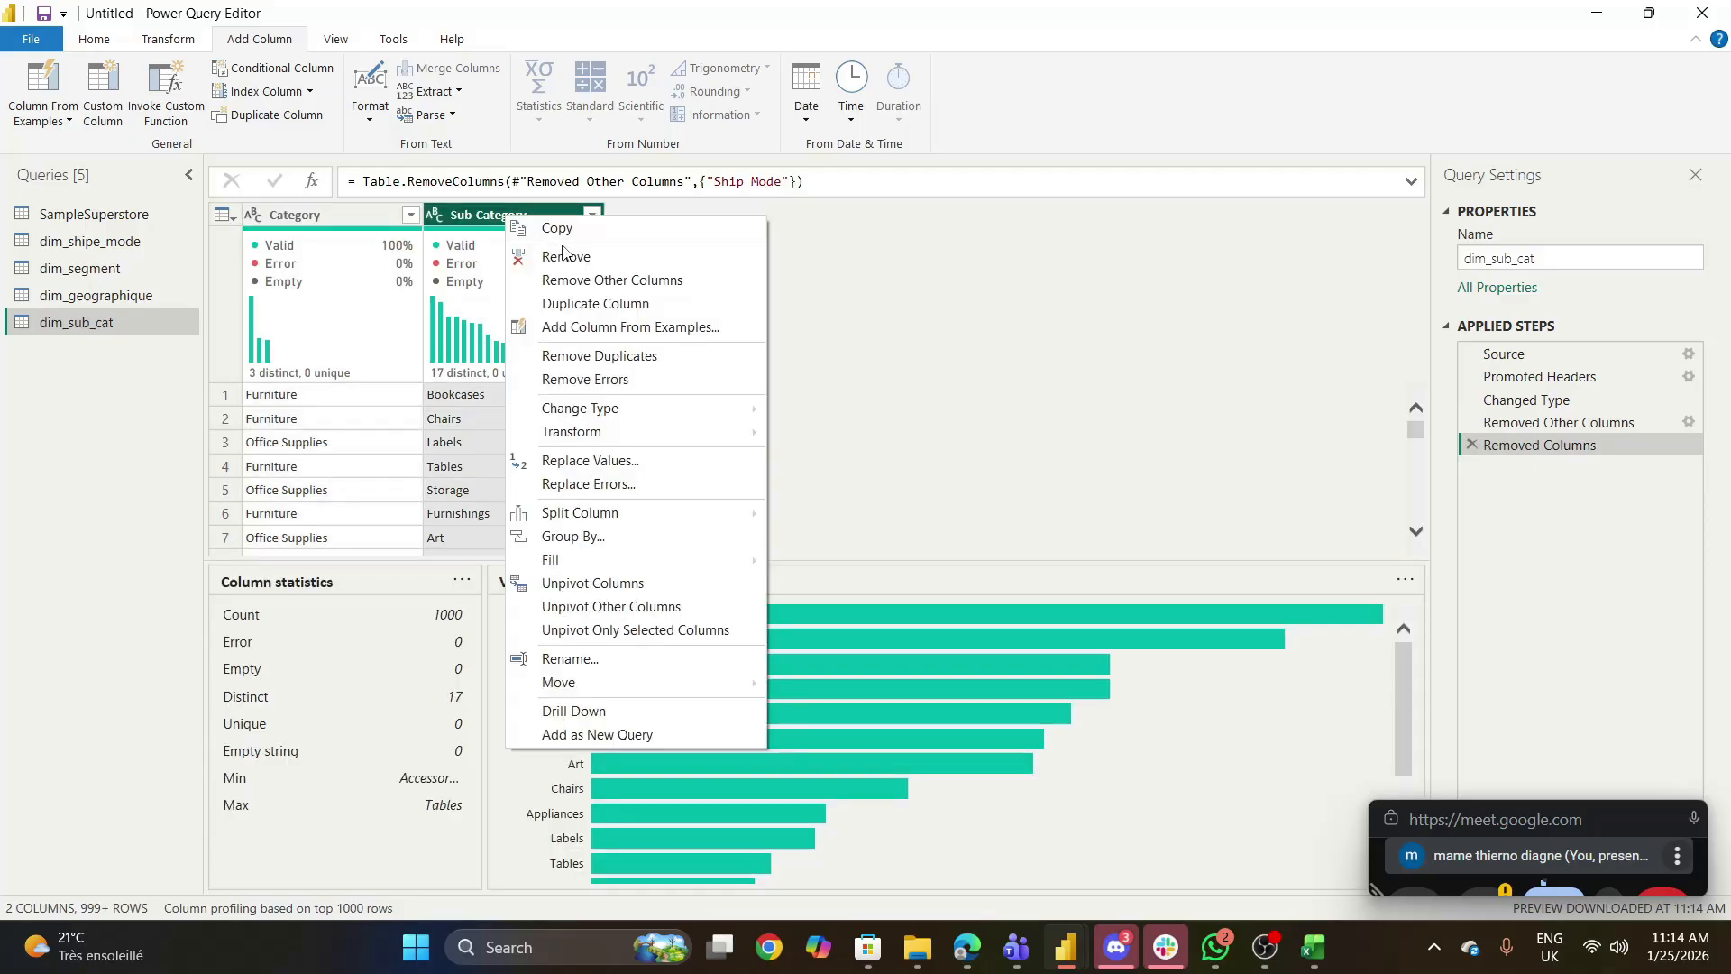
{"action": "left_click", "coordinate": [585, 357]}
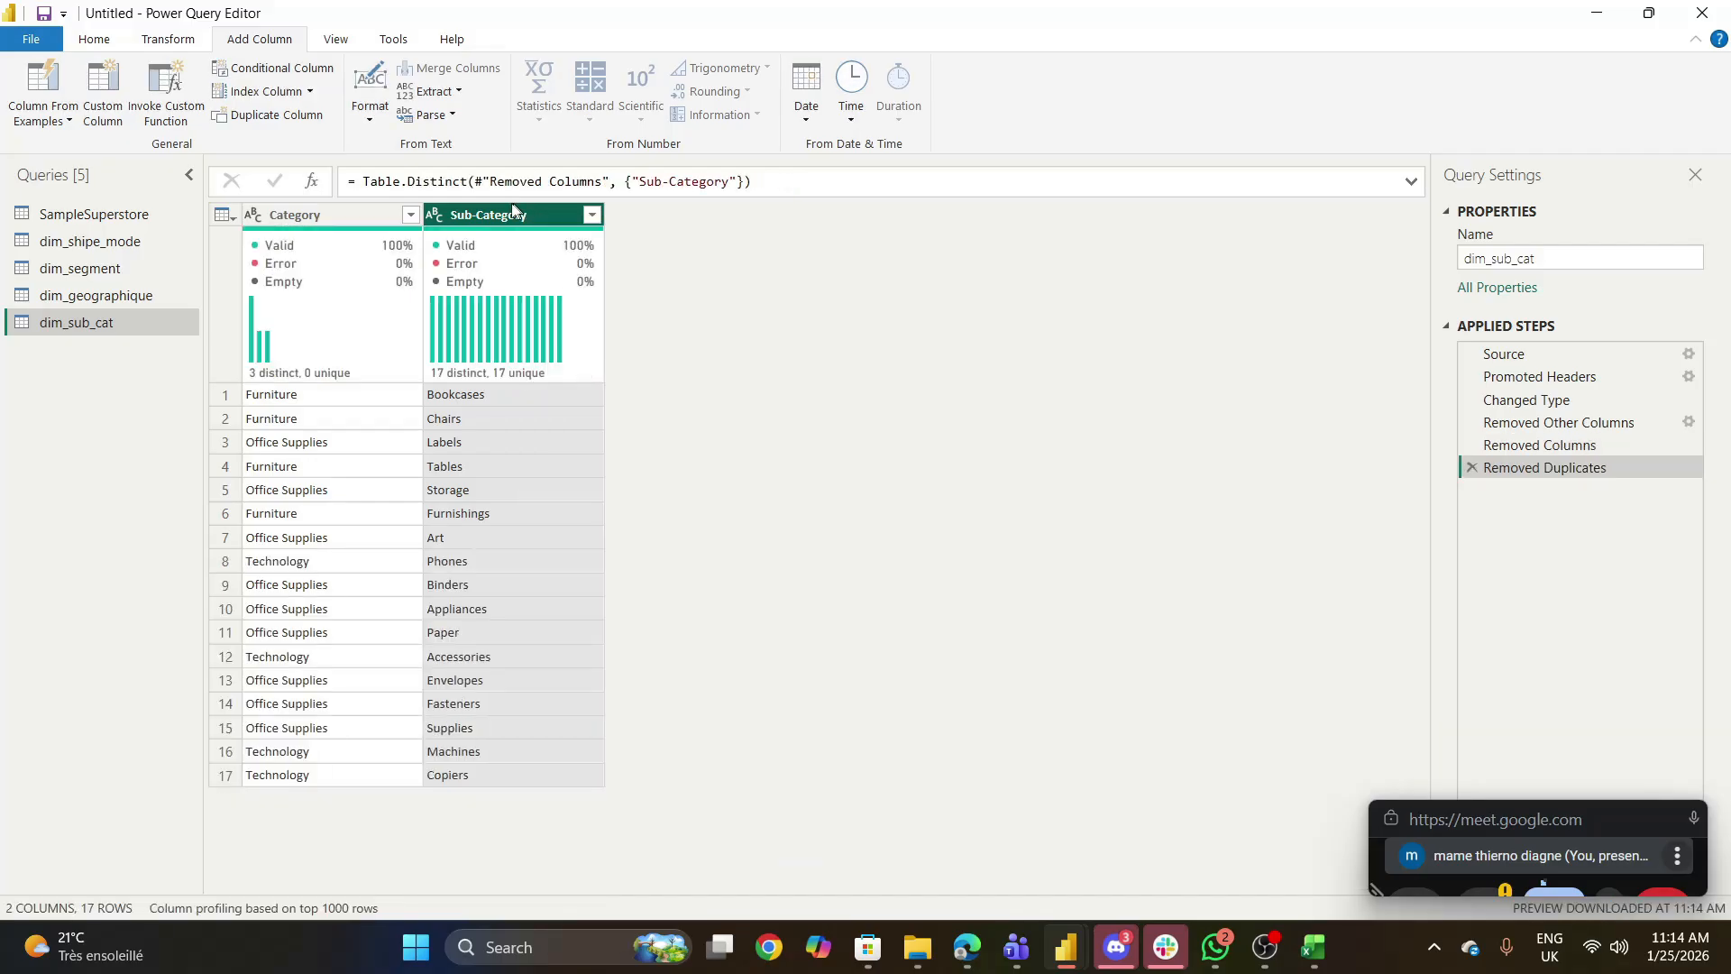
- Add a custom index column to dim_sub_cat with starting index 10 and increment 2
{"action": "left_click", "coordinate": [309, 91]}
{"action": "left_click", "coordinate": [288, 164]}
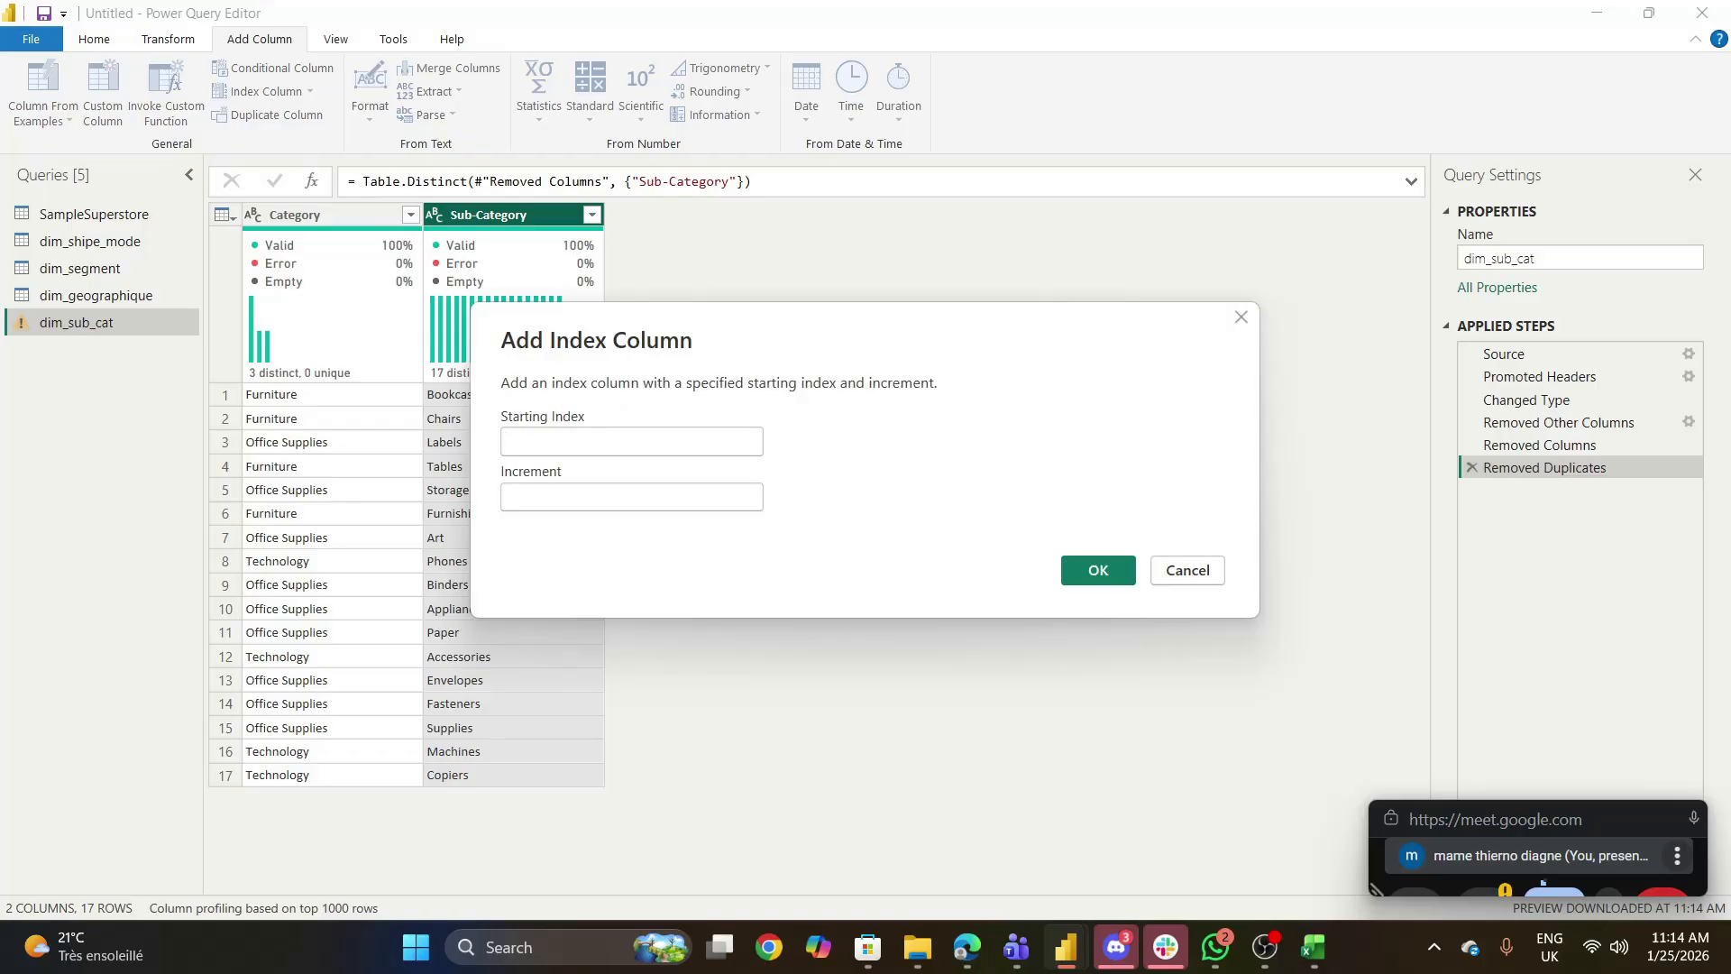
{"action": "type", "text": "10"}
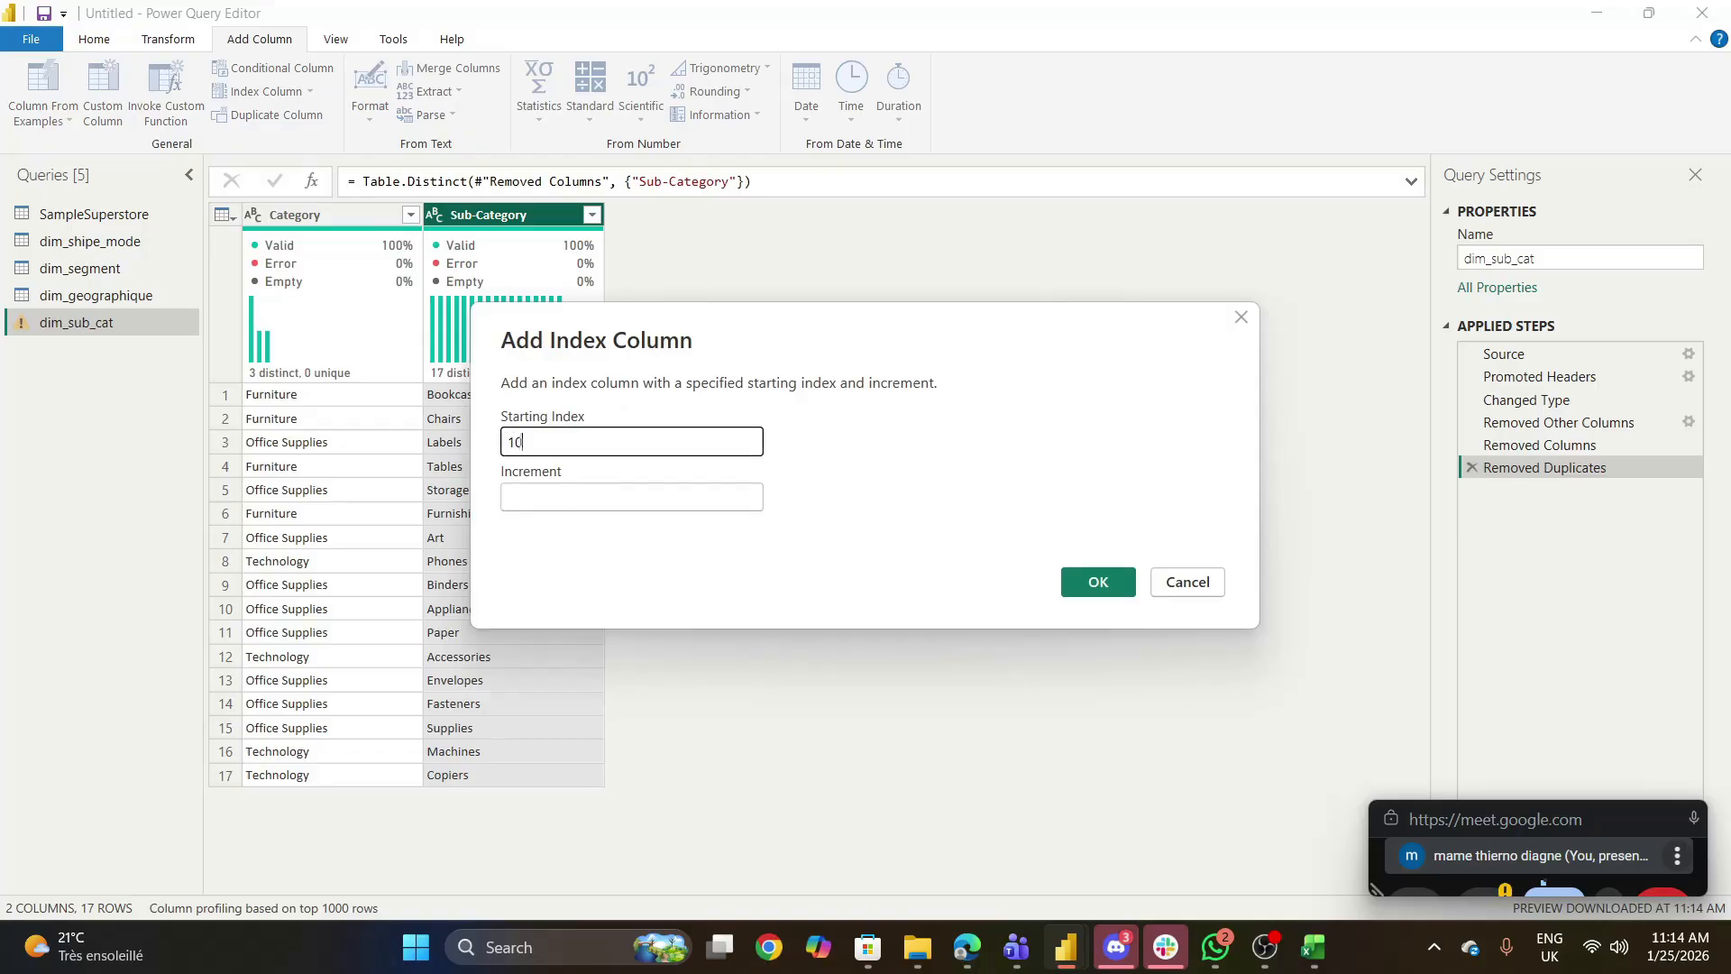
{"action": "key", "text": "Tab"}
{"action": "type", "text": "2"}
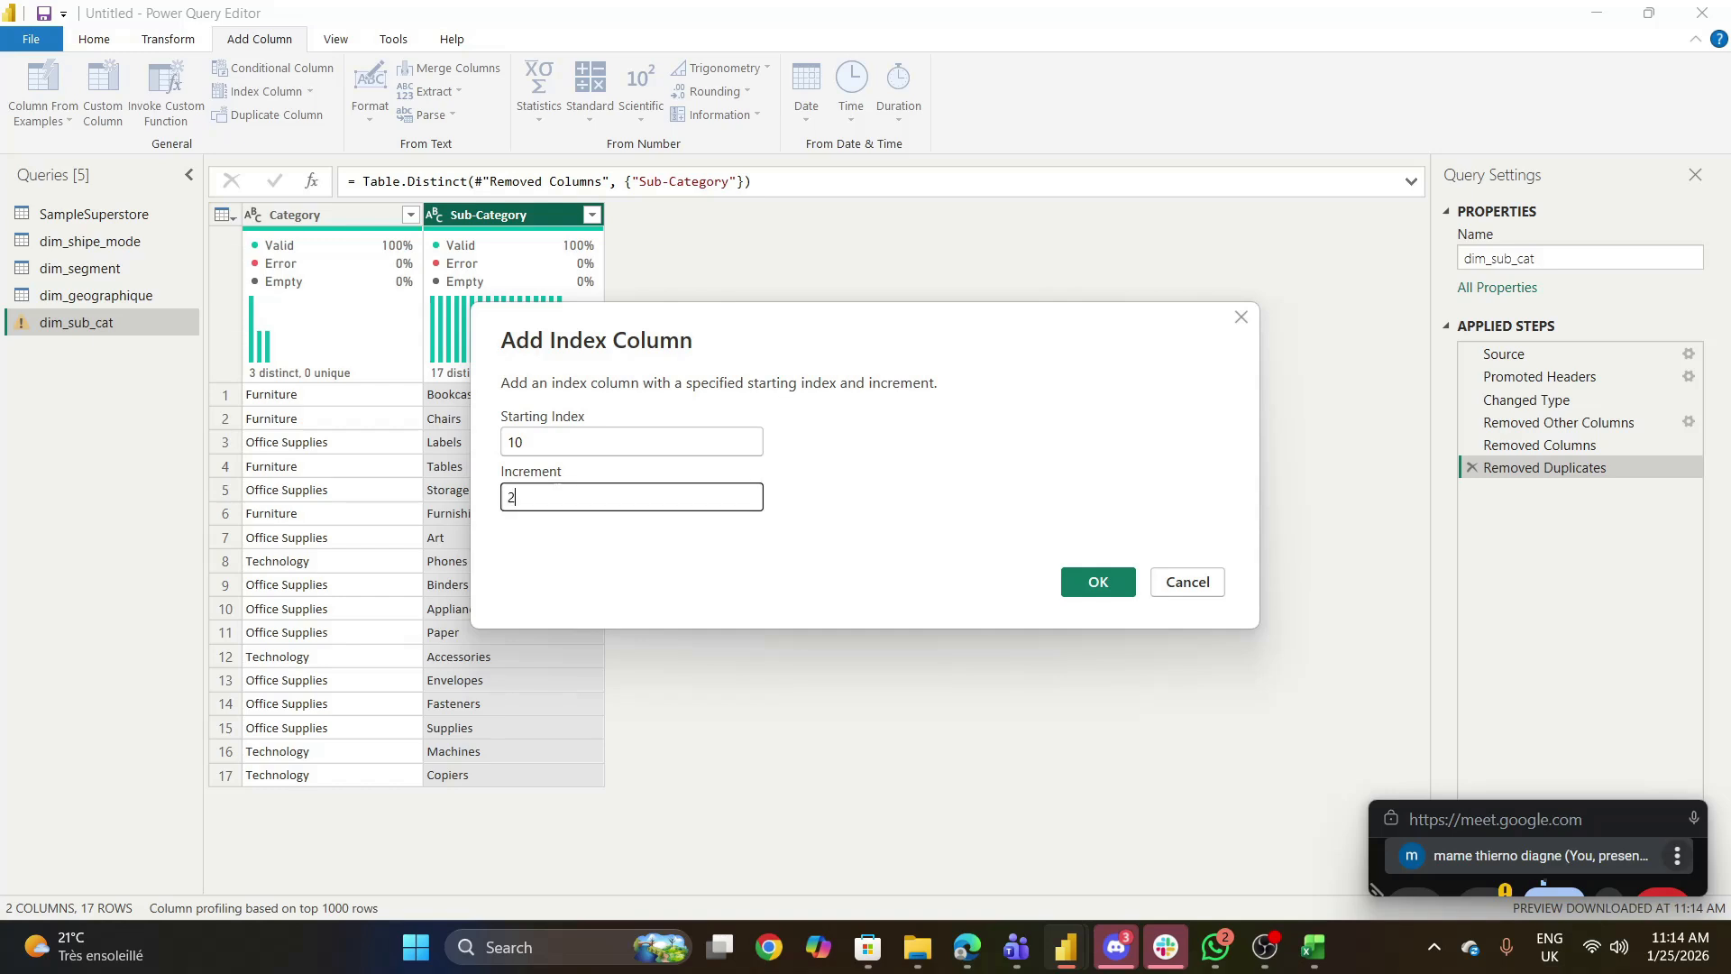
{"action": "left_click", "coordinate": [1102, 582]}
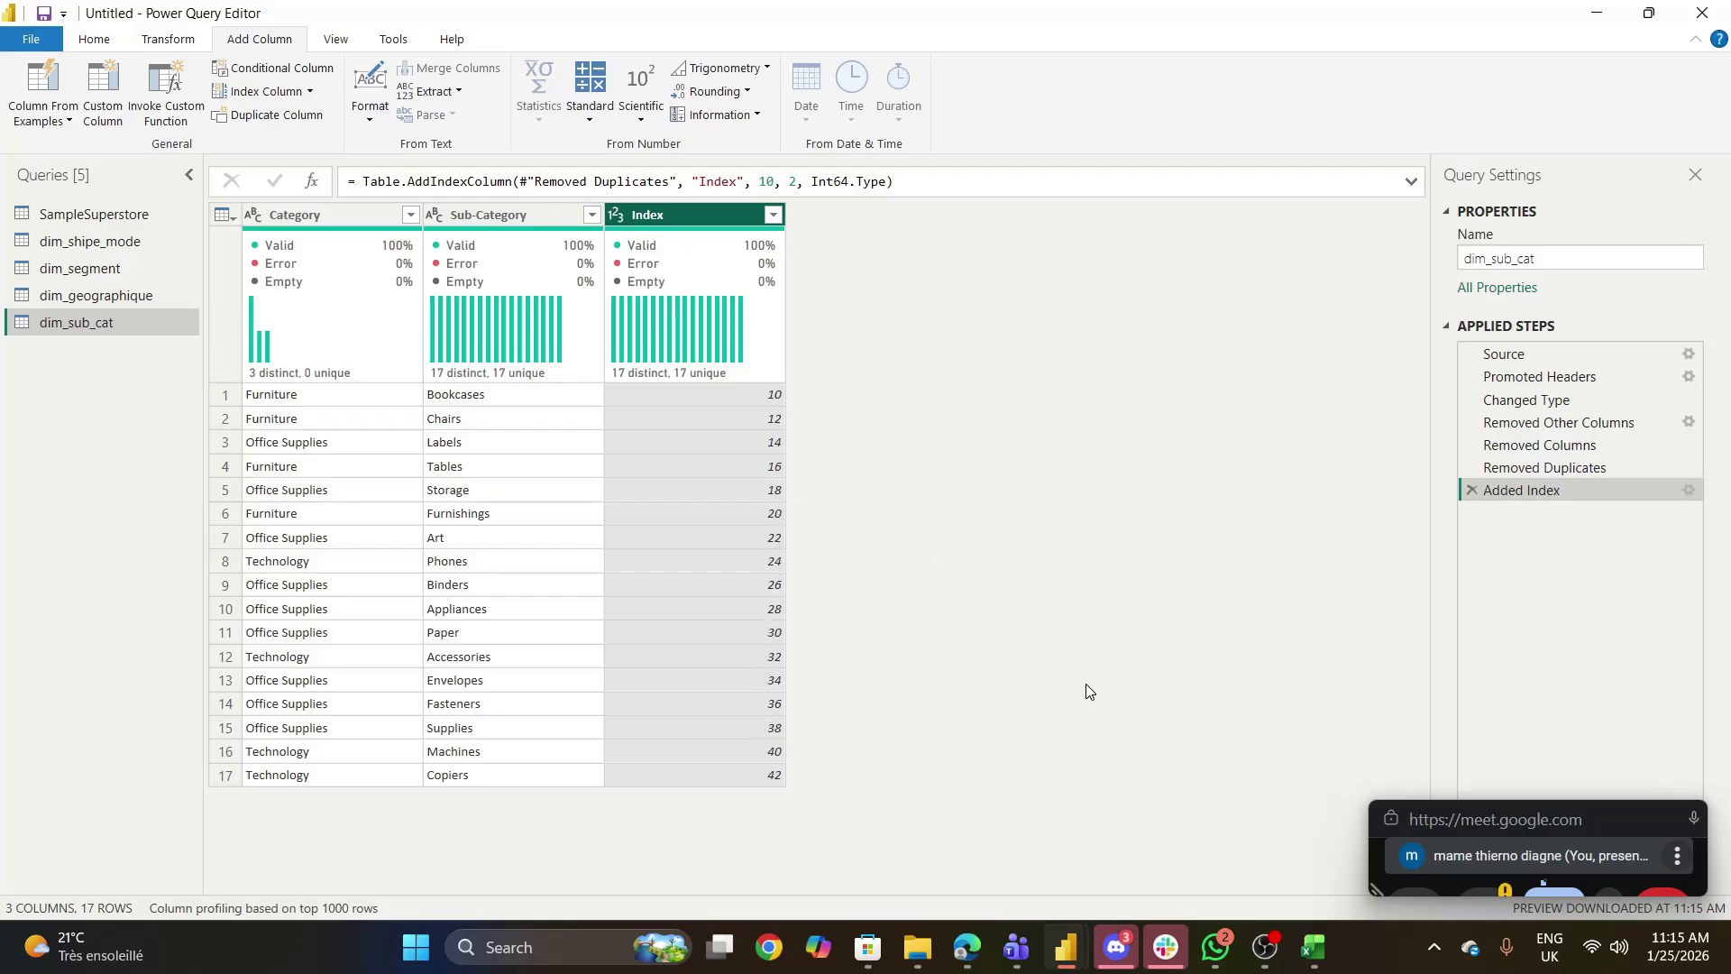
- Rename the Index column as Id_sub_cat and move it in front of the Category column
{"action": "left_click", "coordinate": [670, 220]}
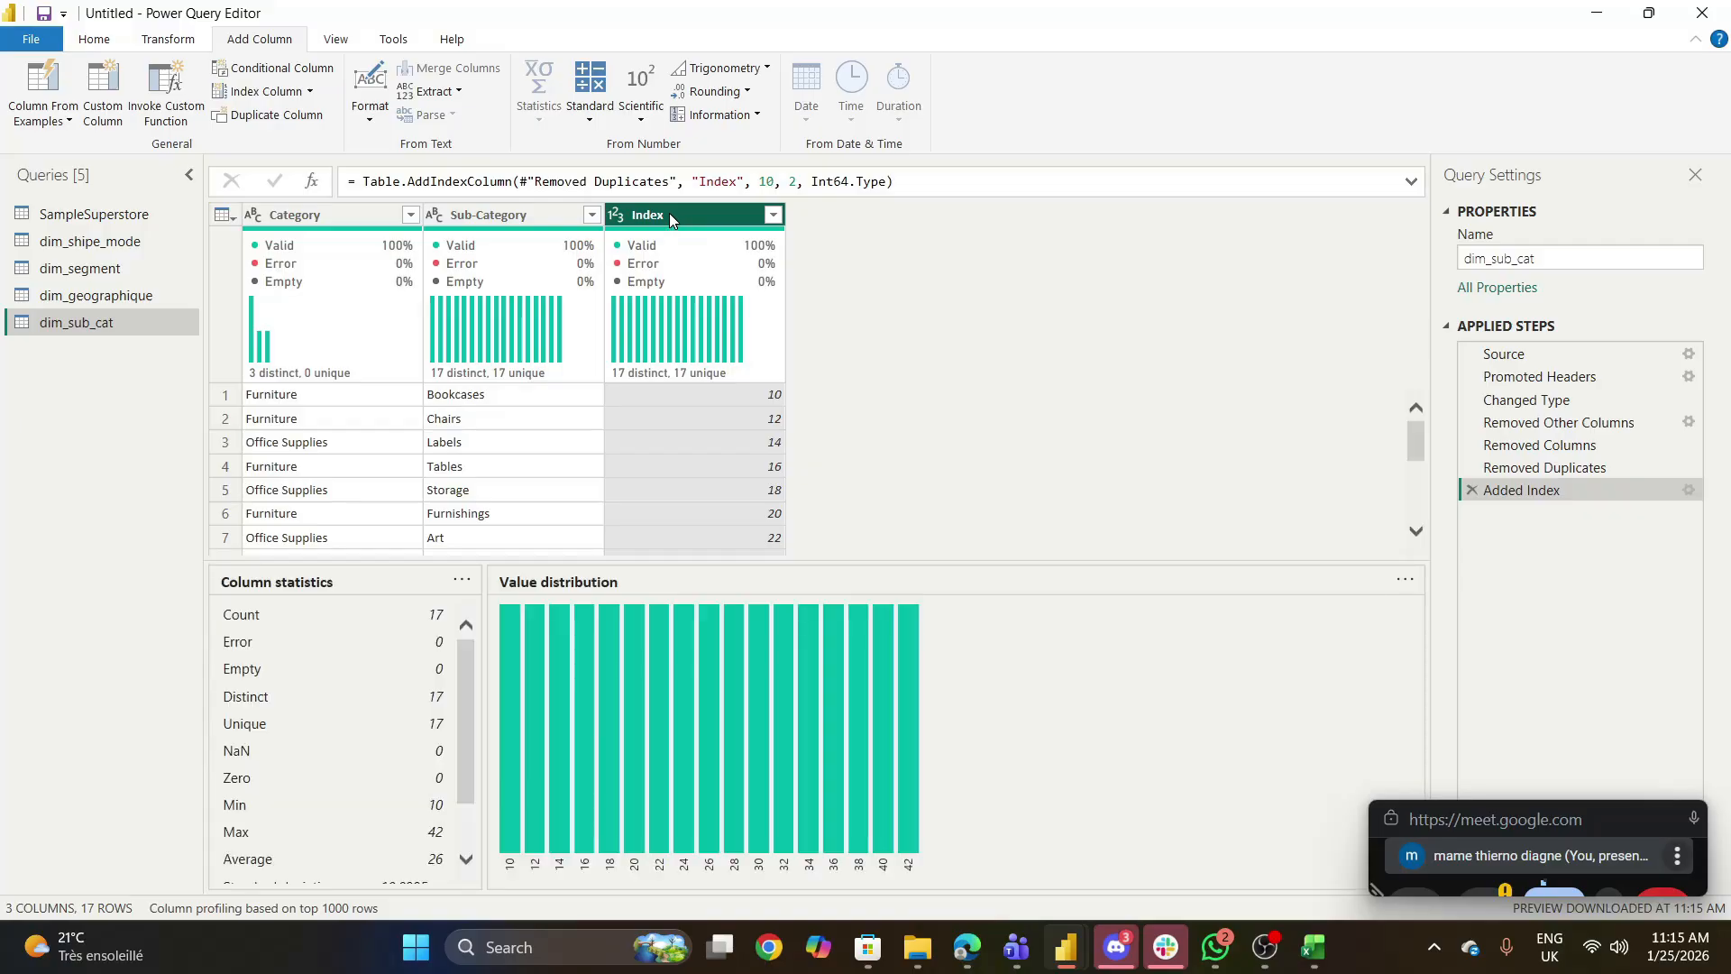
{"action": "double_click", "coordinate": [674, 217]}
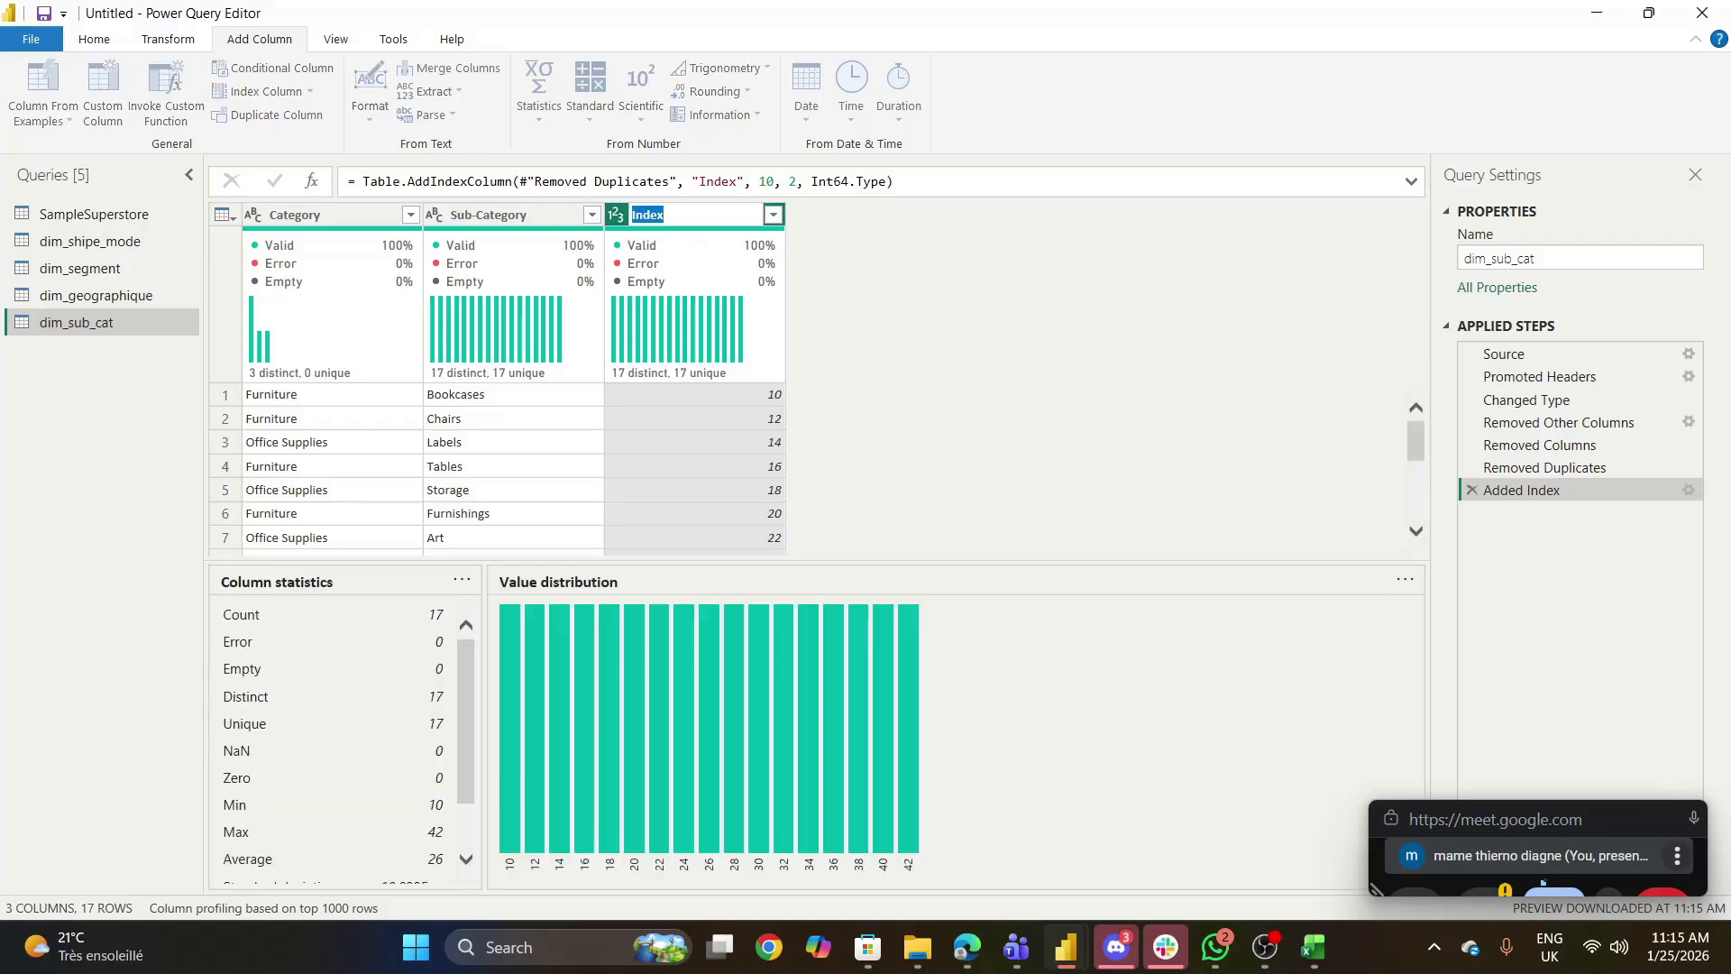
{"action": "left_click", "coordinate": [674, 216]}
{"action": "key", "text": "BackSpace"}
{"action": "key", "text": "BackSpace"}
{"action": "key", "text": "BackSpace"}
{"action": "key", "text": "BackSpace"}
{"action": "type", "text": "d_sub_cat"}
{"action": "key", "text": "Return"}
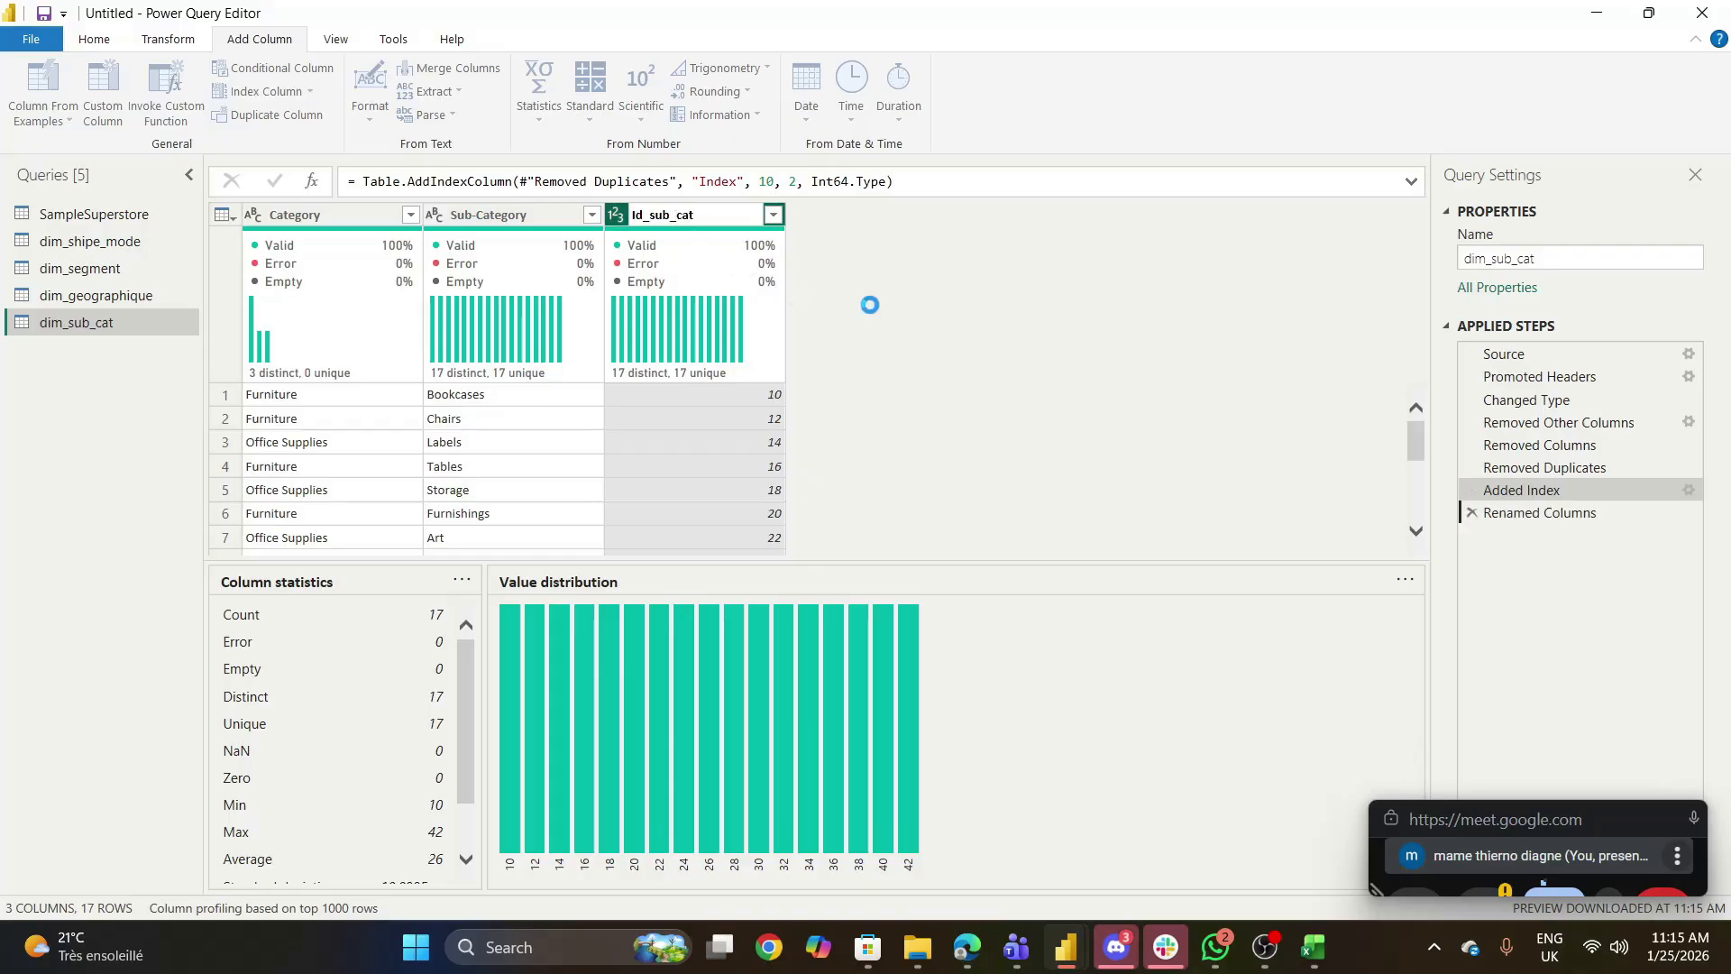
{"action": "left_click_drag", "start_coordinate": [711, 208], "coordinate": [315, 208]}
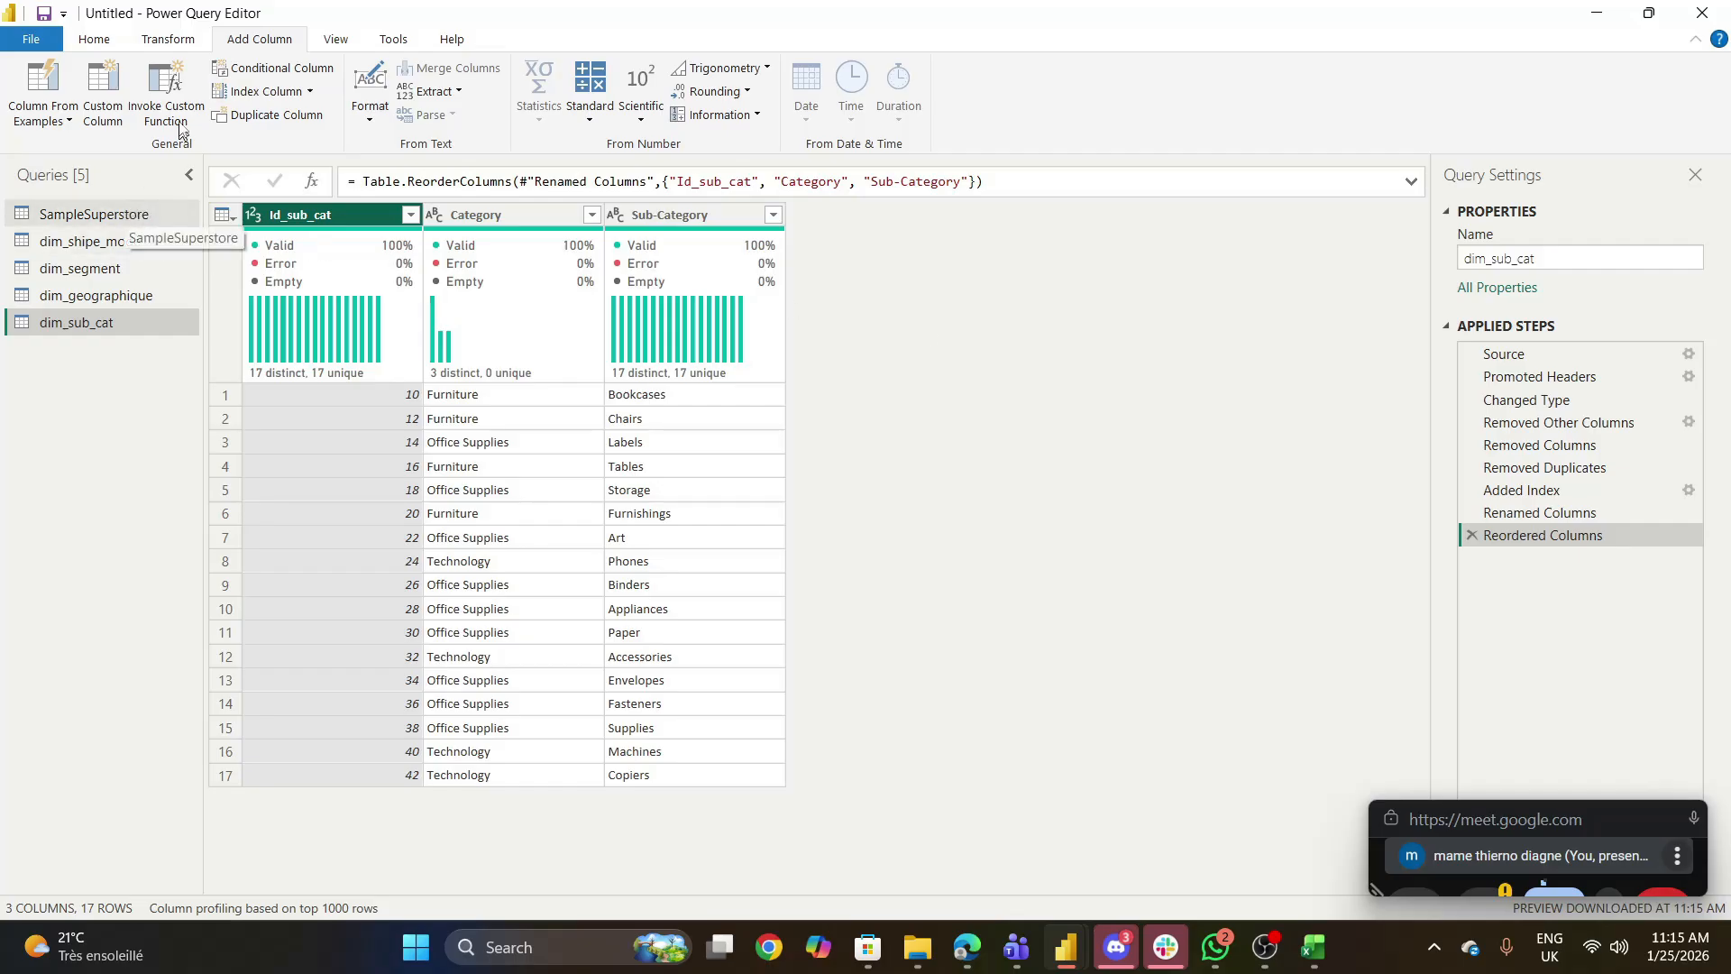
- Merge SampleSuperstore with dim_geographique as a new query, matching on the postal code columns with a Left Outer join
{"action": "left_click", "coordinate": [96, 41]}
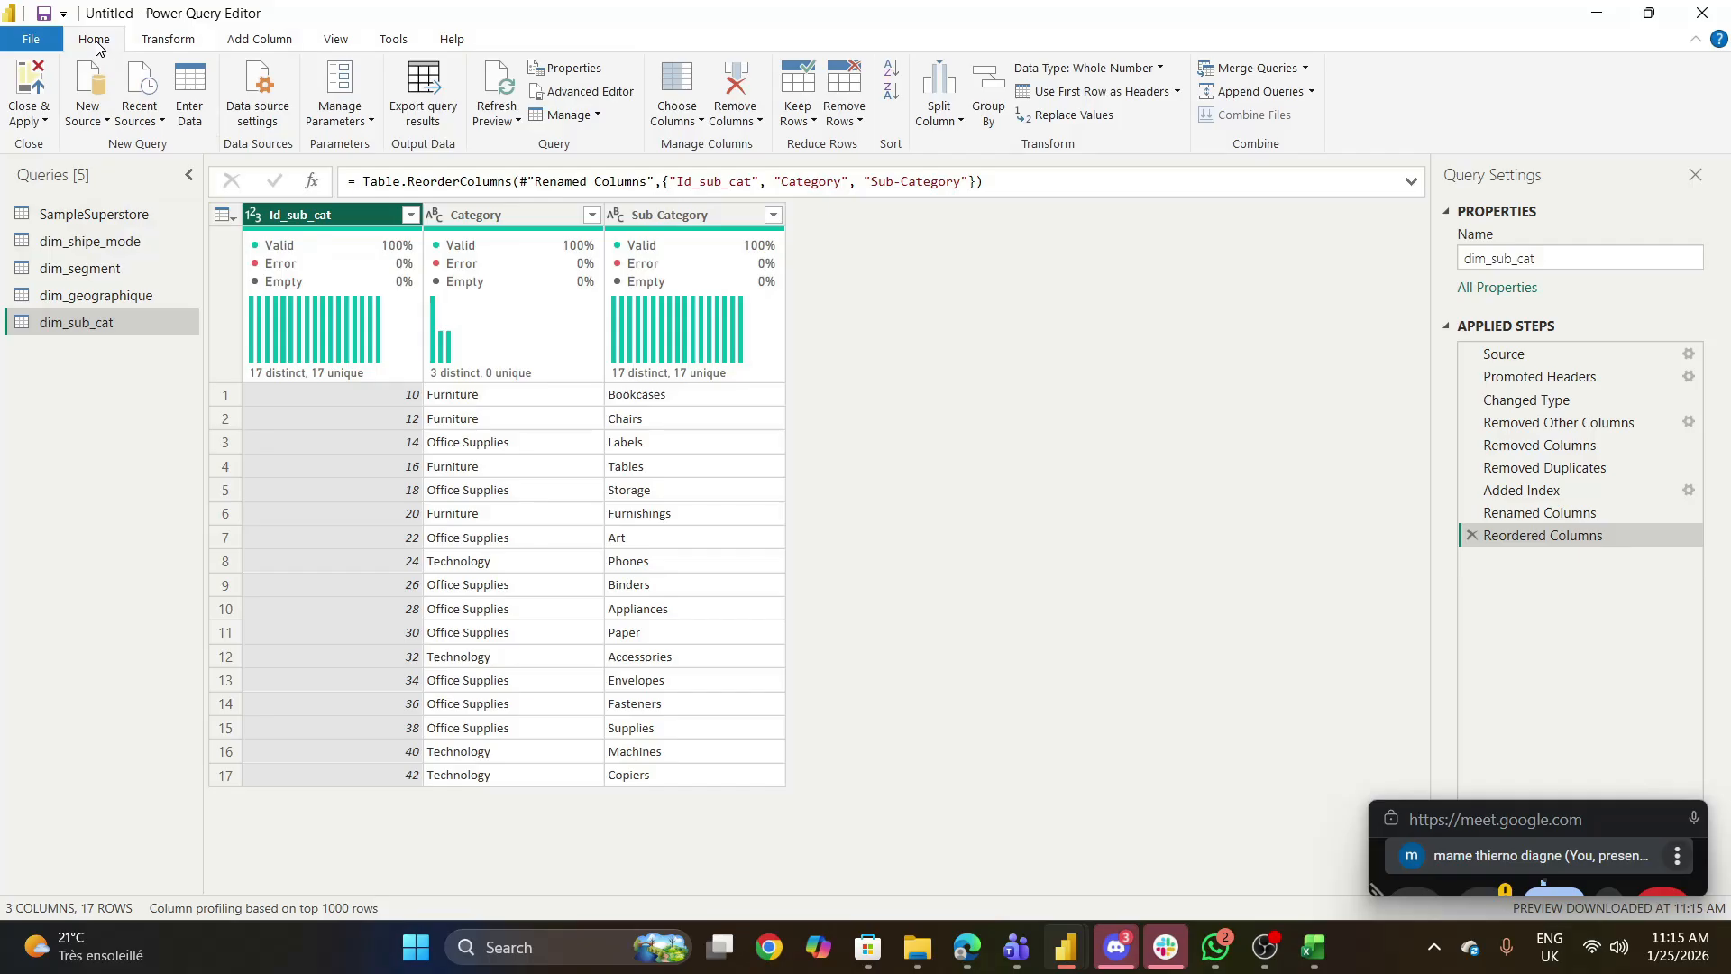
{"action": "left_click", "coordinate": [110, 214]}
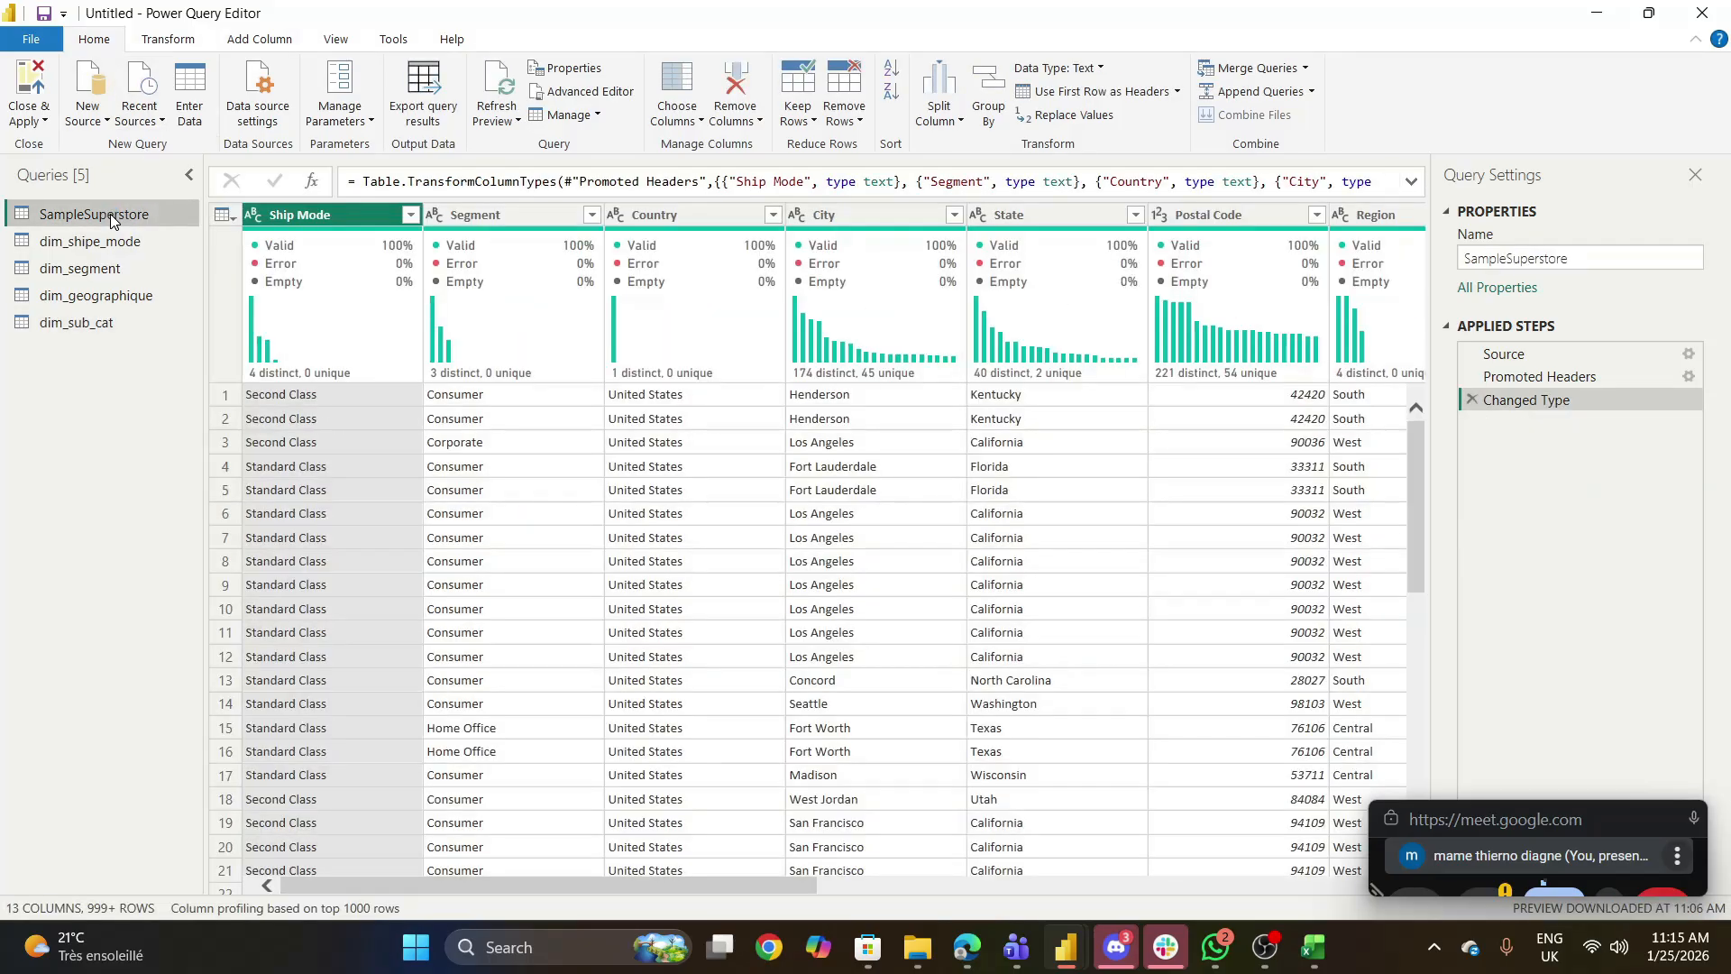
{"action": "left_click", "coordinate": [1305, 69]}
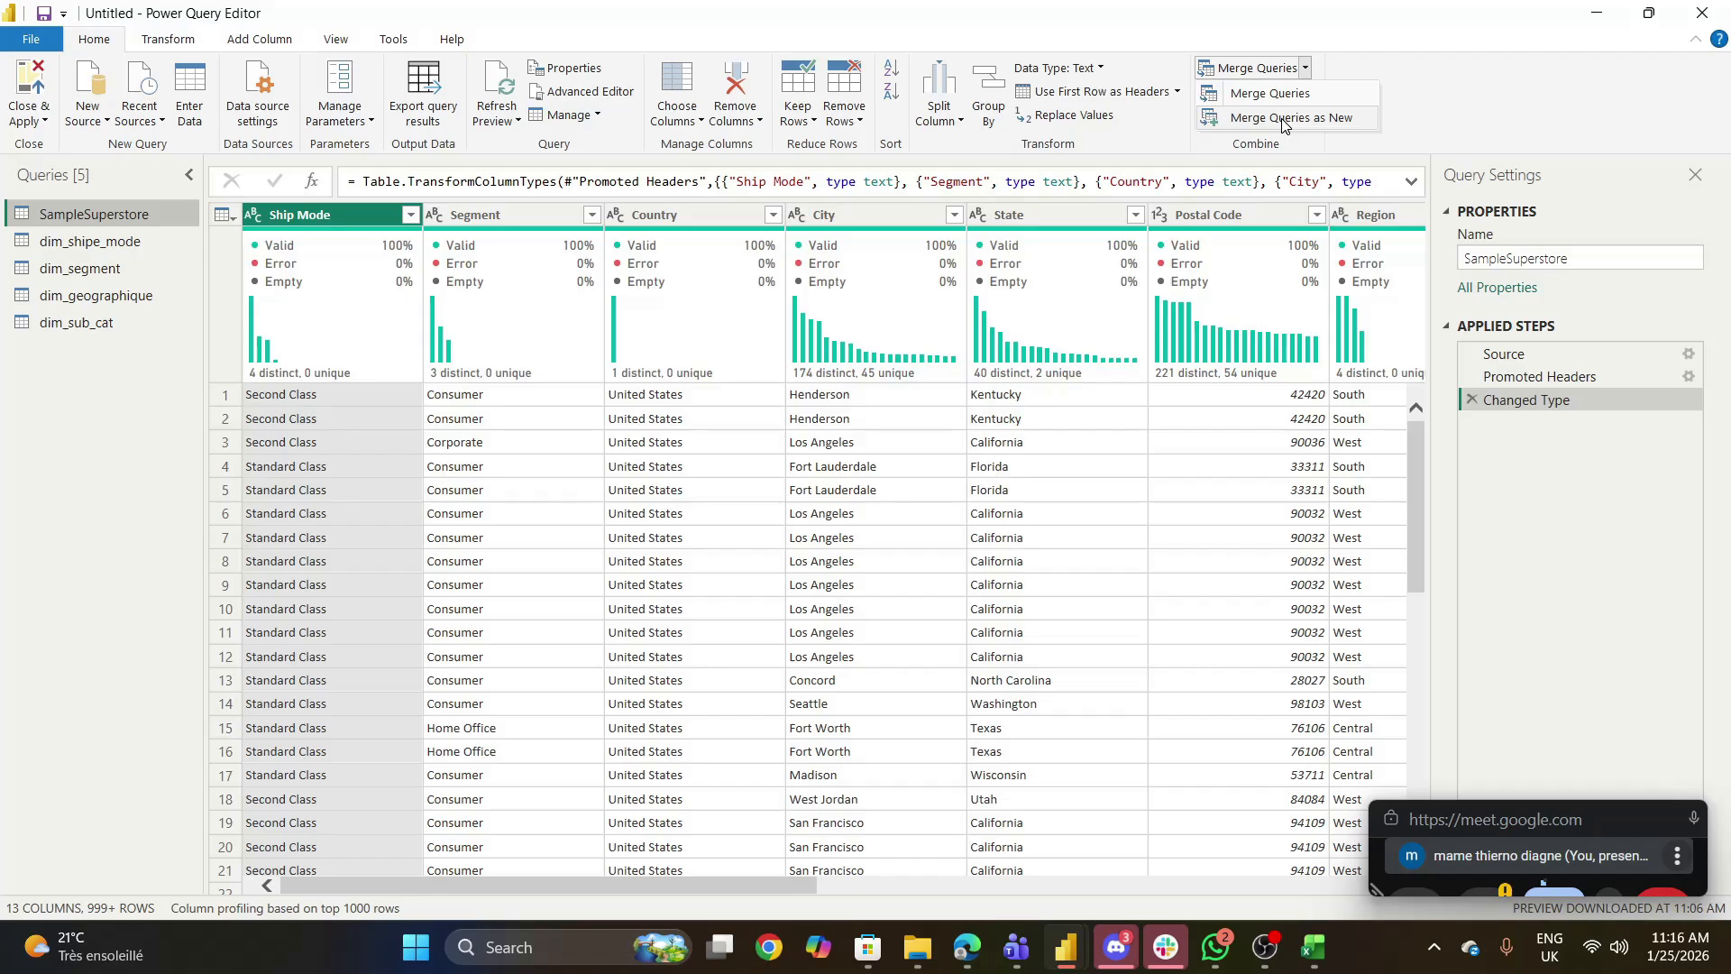
{"action": "left_click", "coordinate": [1293, 119]}
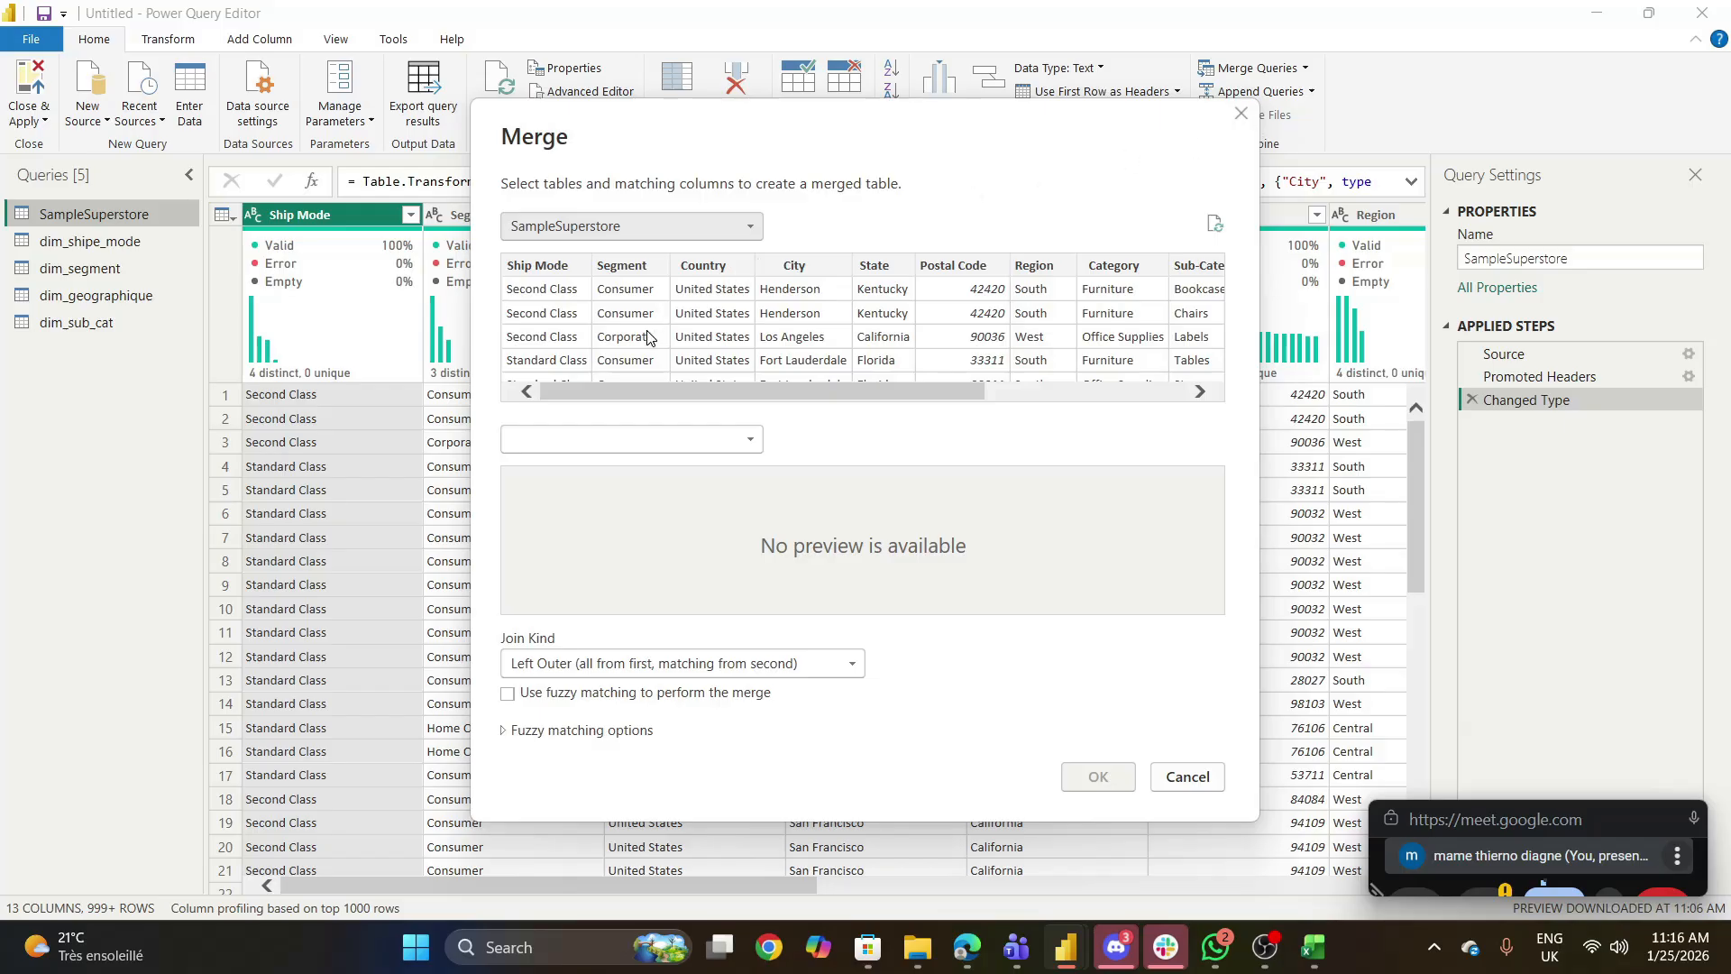
{"action": "left_click", "coordinate": [754, 442]}
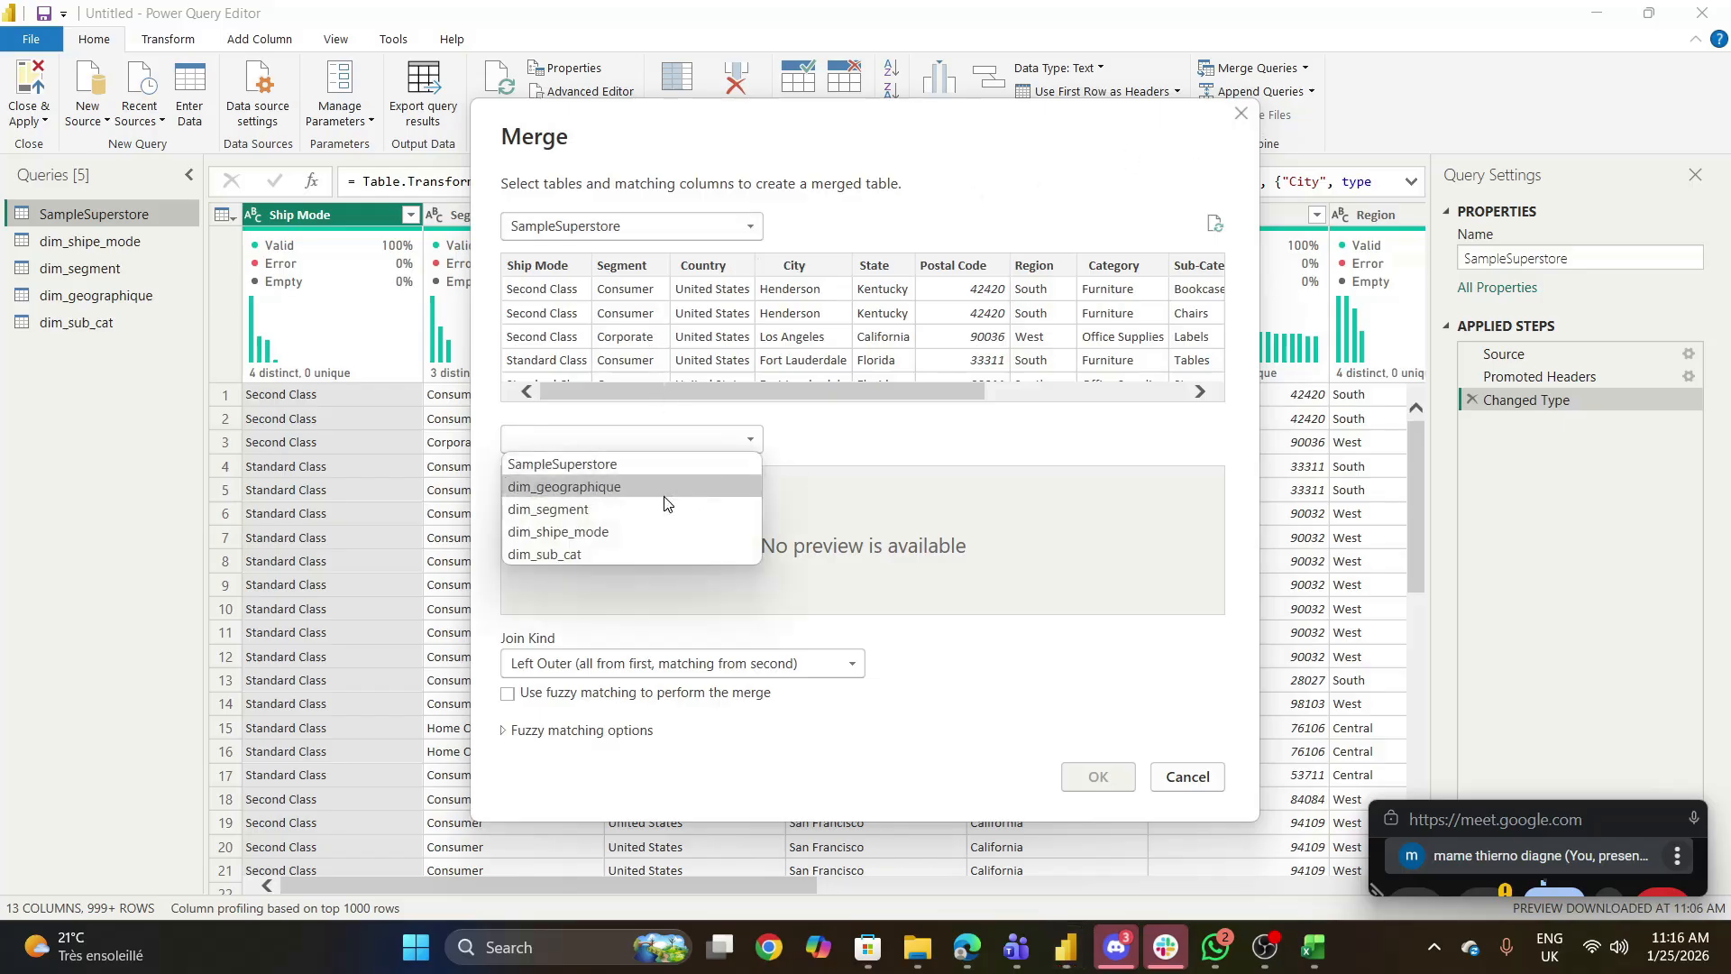
{"action": "left_click", "coordinate": [595, 487]}
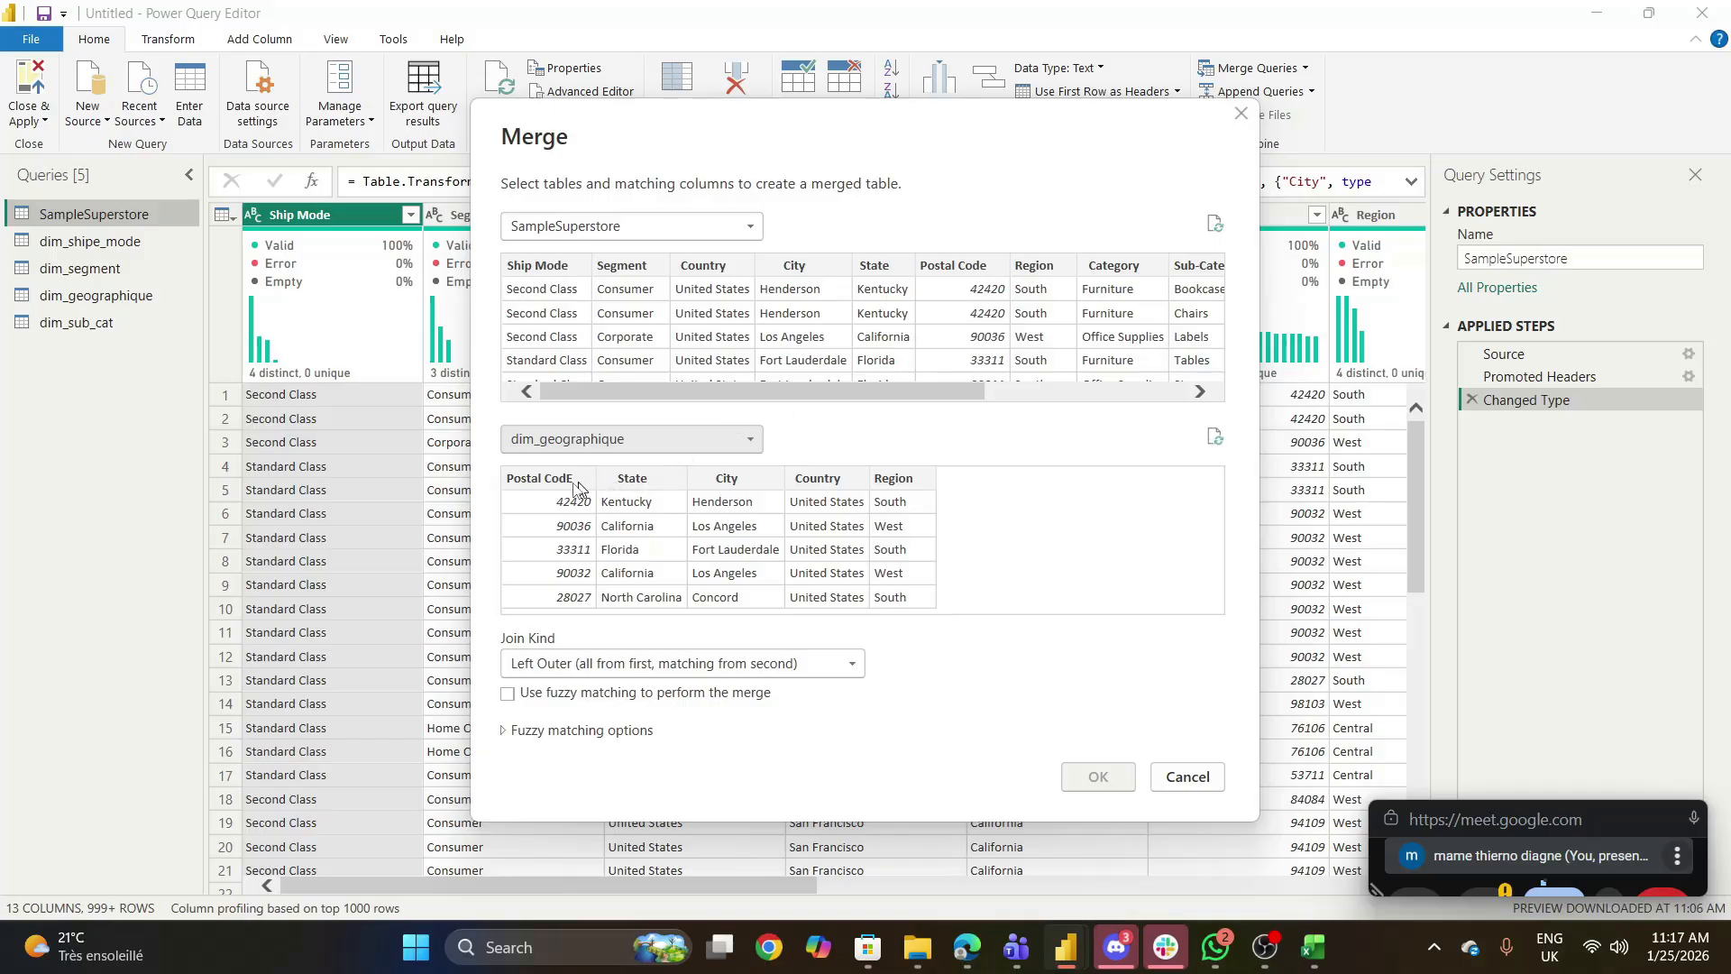
{"action": "left_click", "coordinate": [544, 481]}
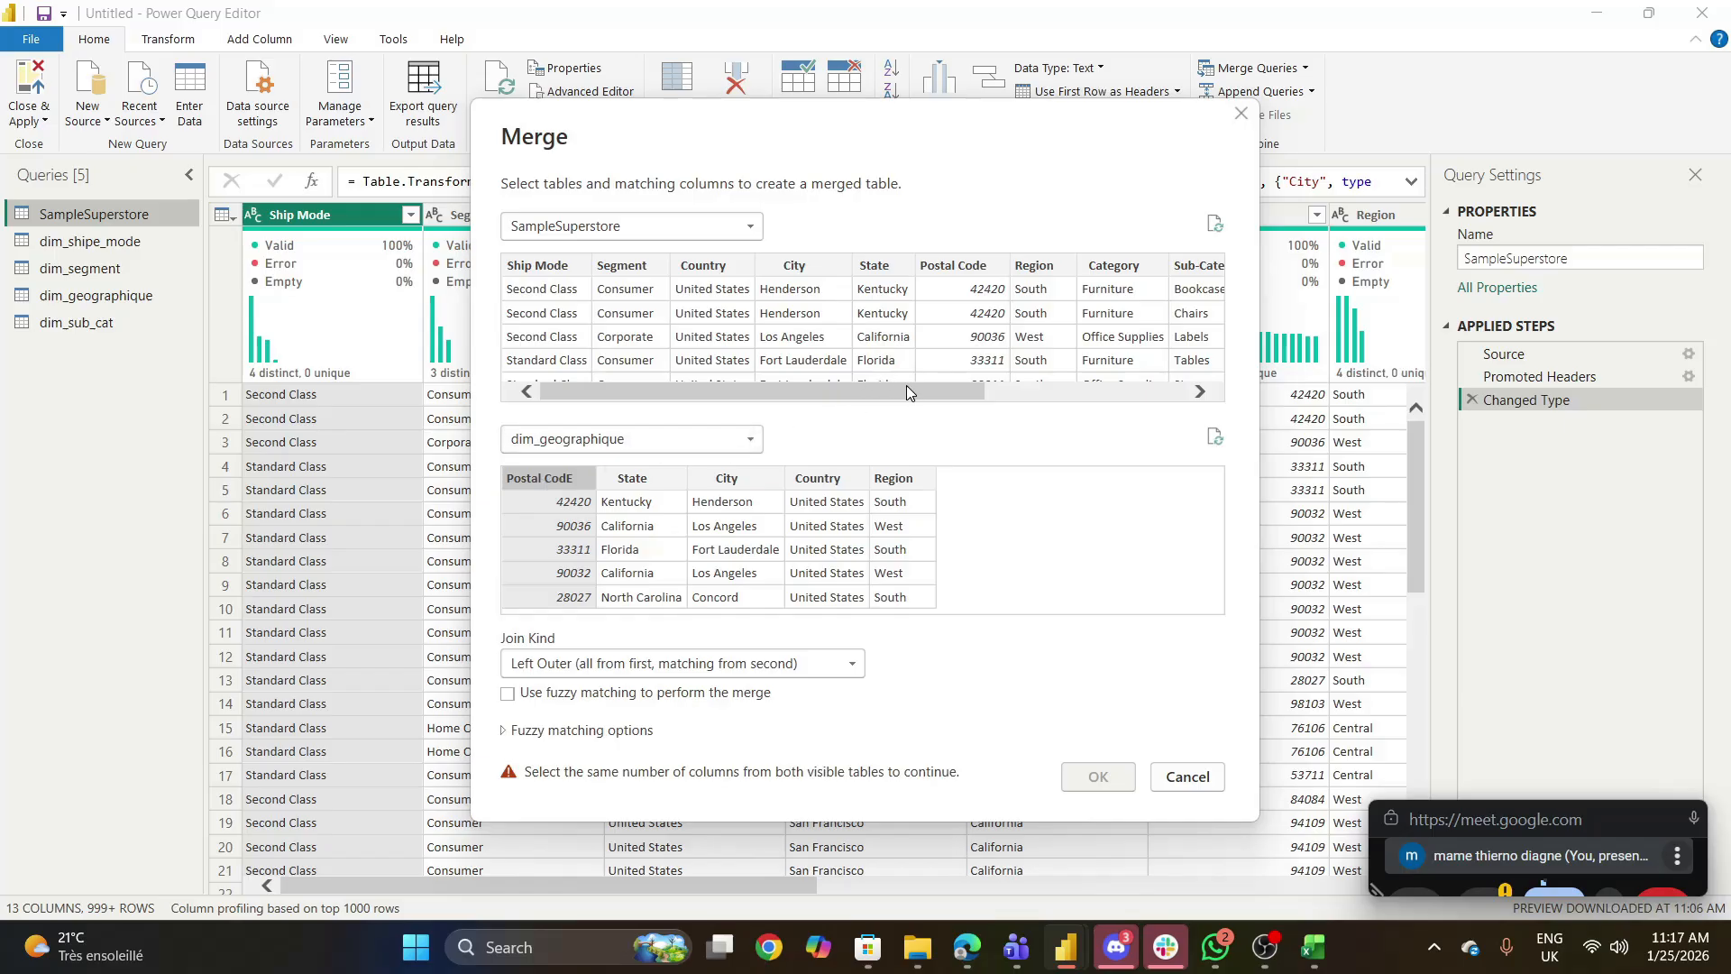
{"action": "left_click", "coordinate": [970, 267]}
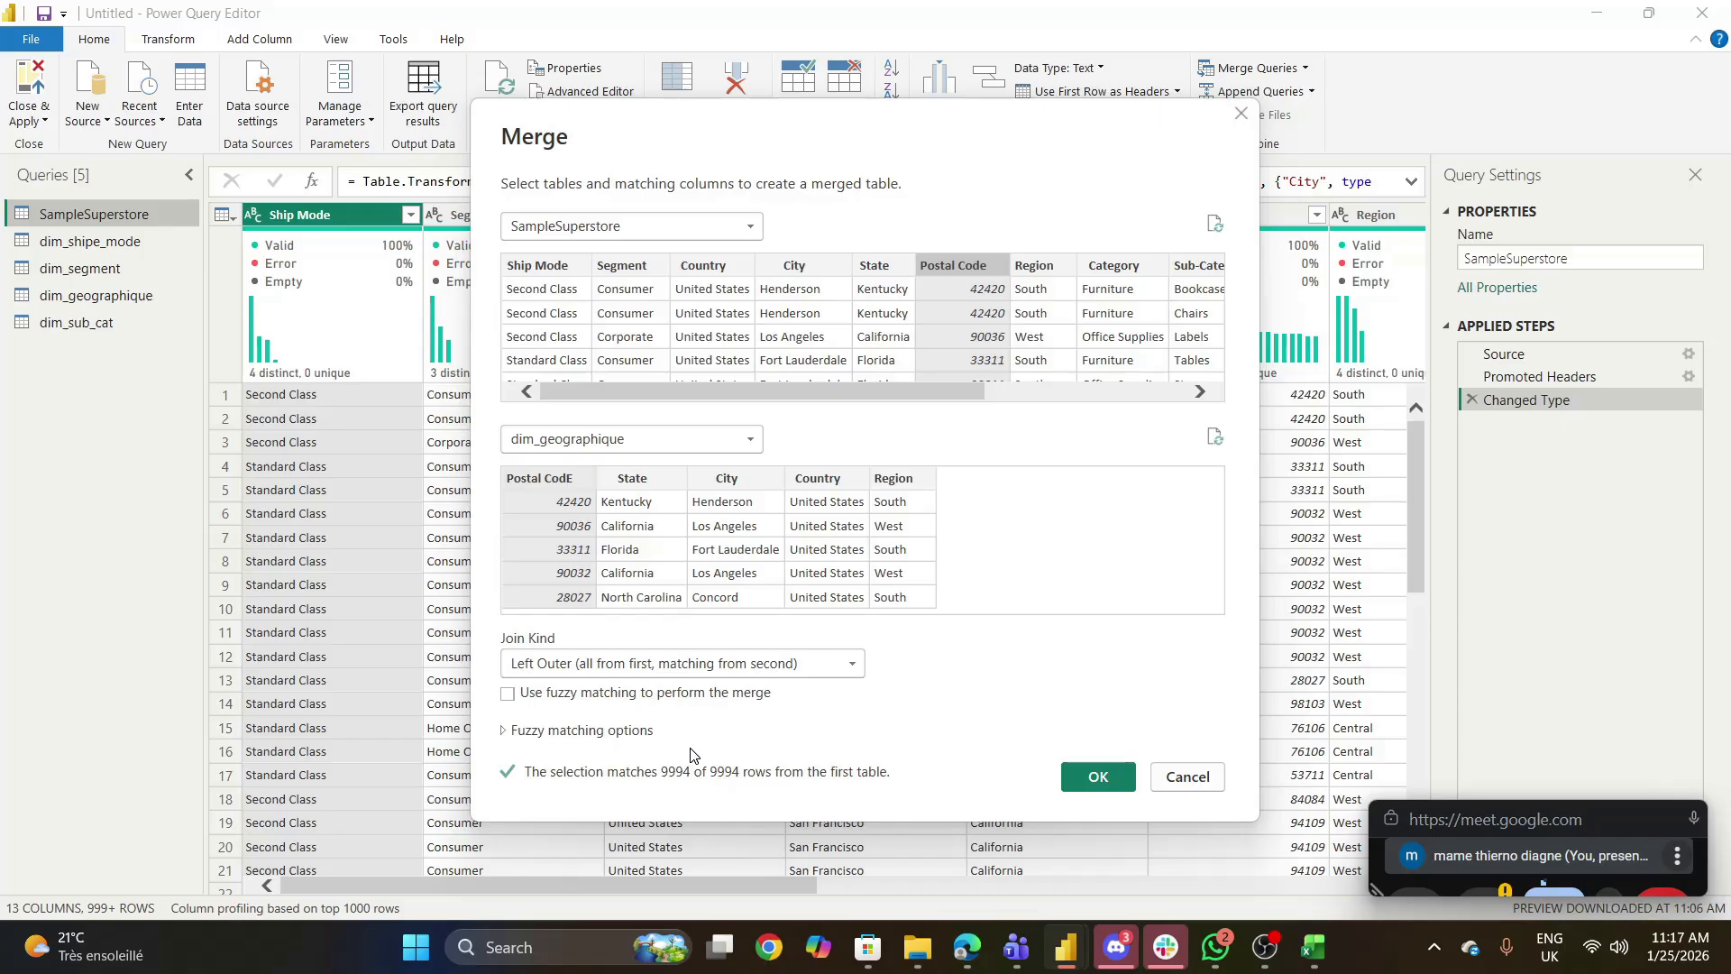
{"action": "left_click", "coordinate": [1098, 776]}
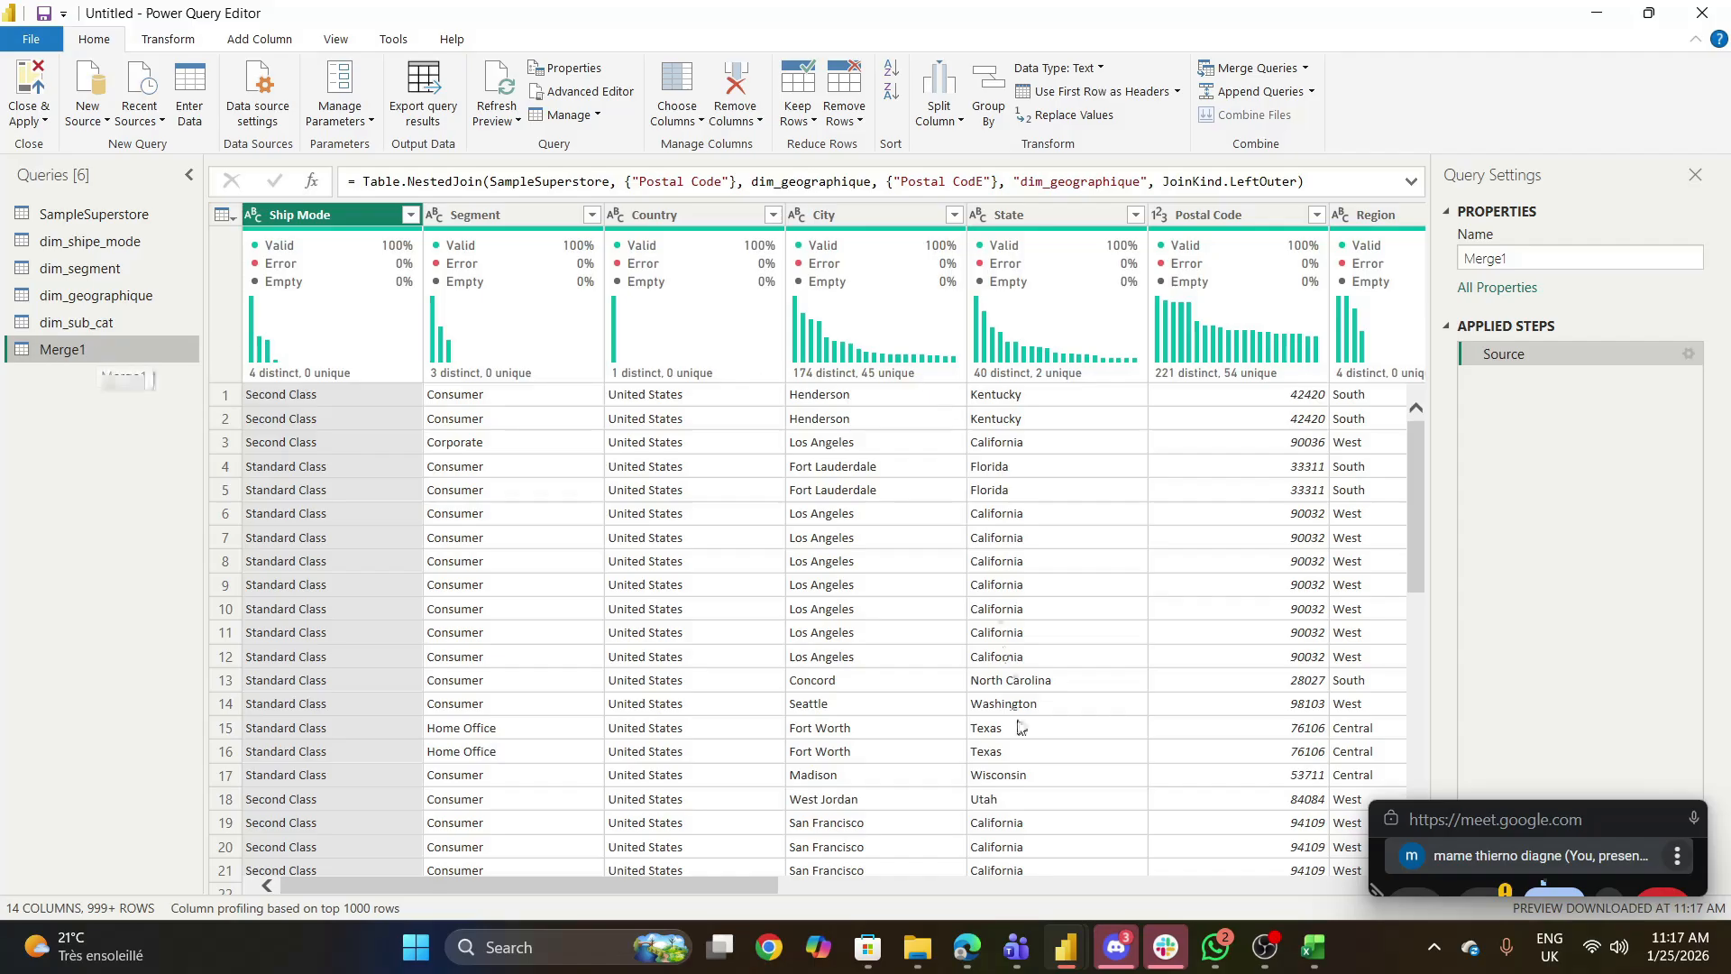
- Expand the dim_geographique column of Merge1 to only Postal CodE, without using the original column name as prefix
{"action": "left_click_drag", "start_coordinate": [723, 883], "coordinate": [1379, 921]}
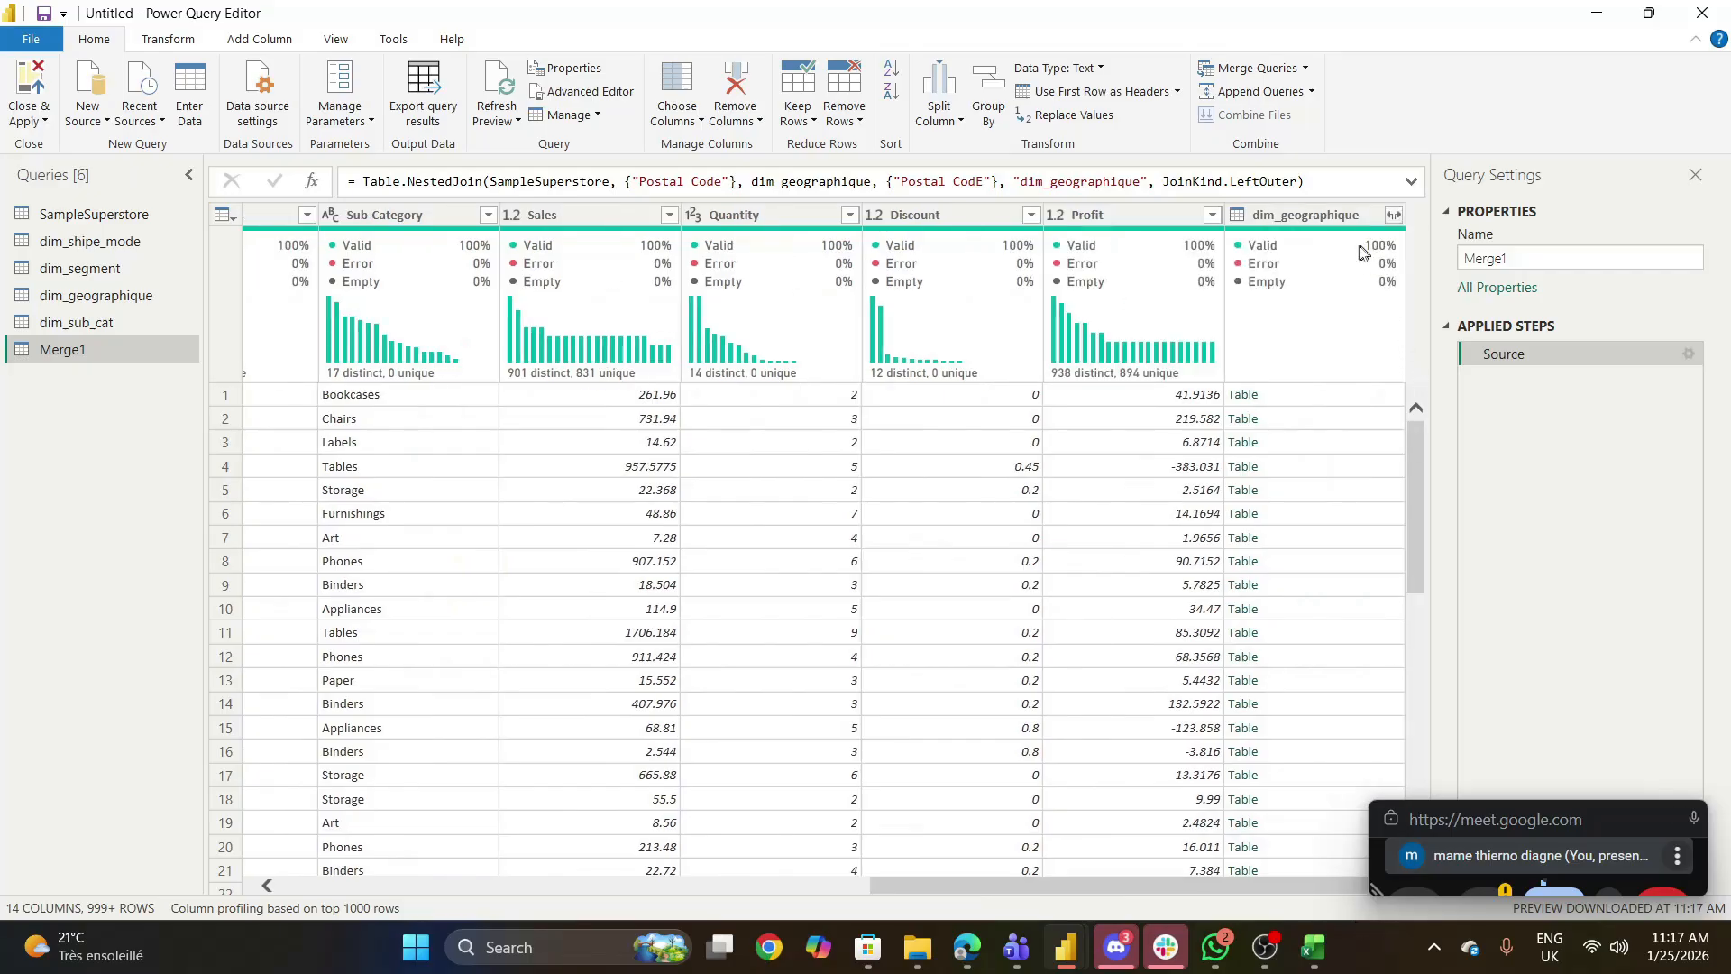
{"action": "mouse_move", "coordinate": [1363, 251]}
{"action": "mouse_move", "coordinate": [967, 947]}
{"action": "mouse_move", "coordinate": [757, 859]}
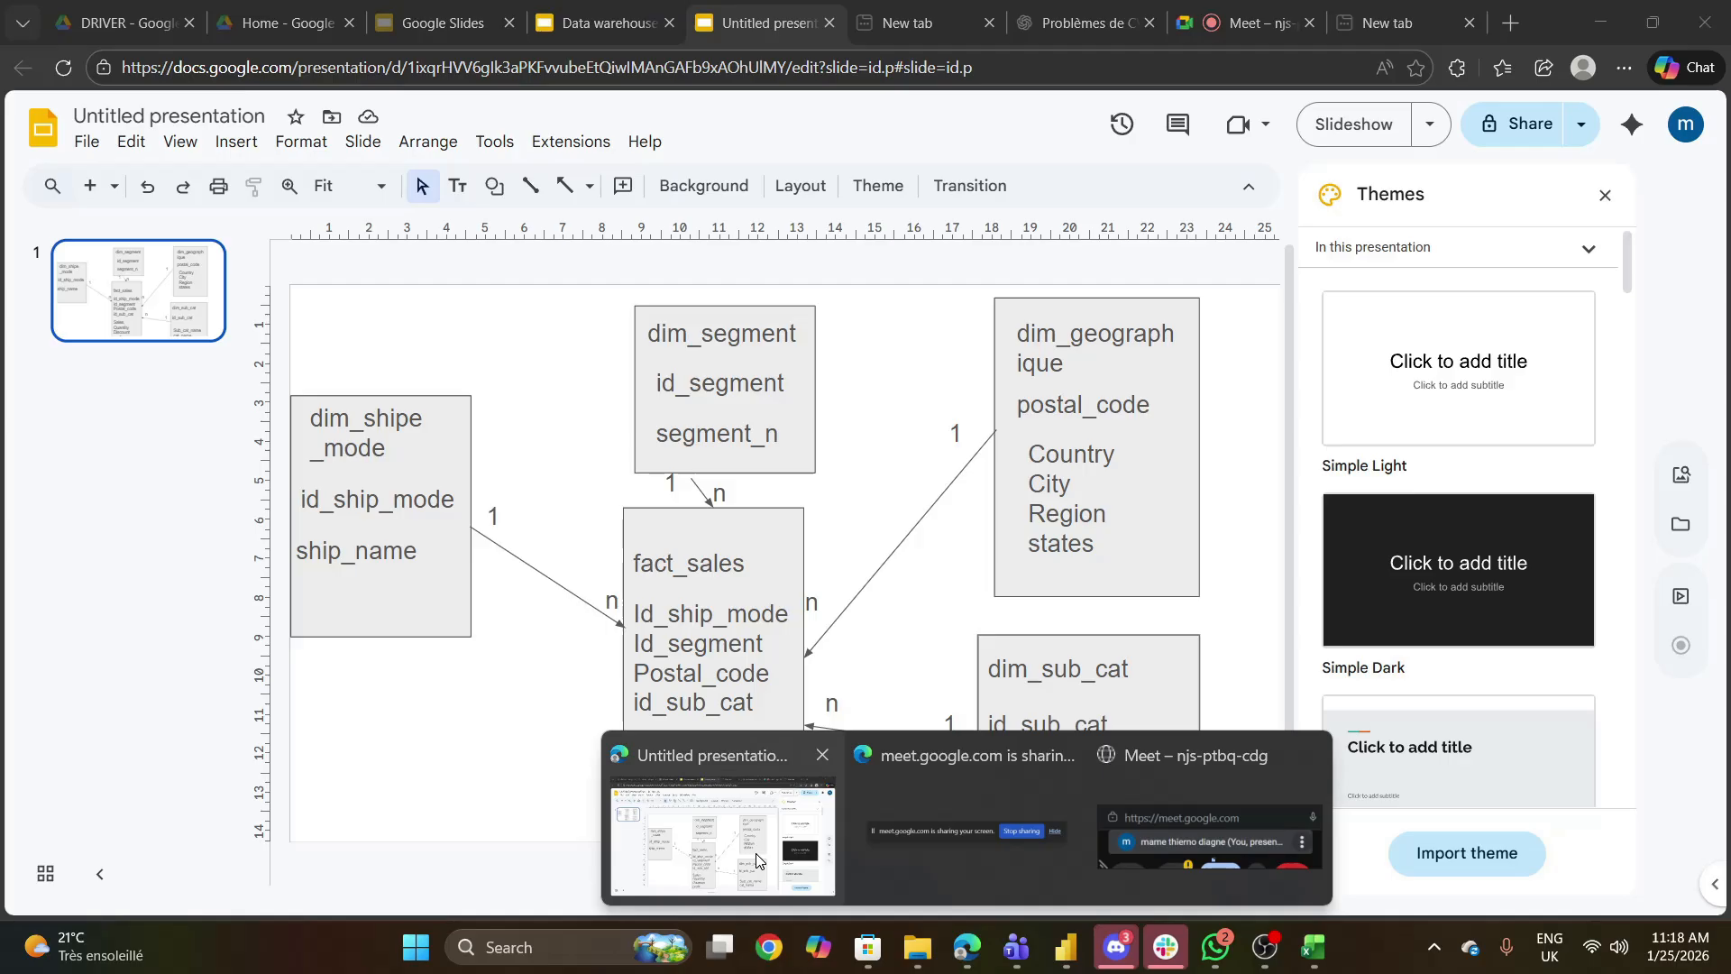
{"action": "left_click", "coordinate": [1067, 947]}
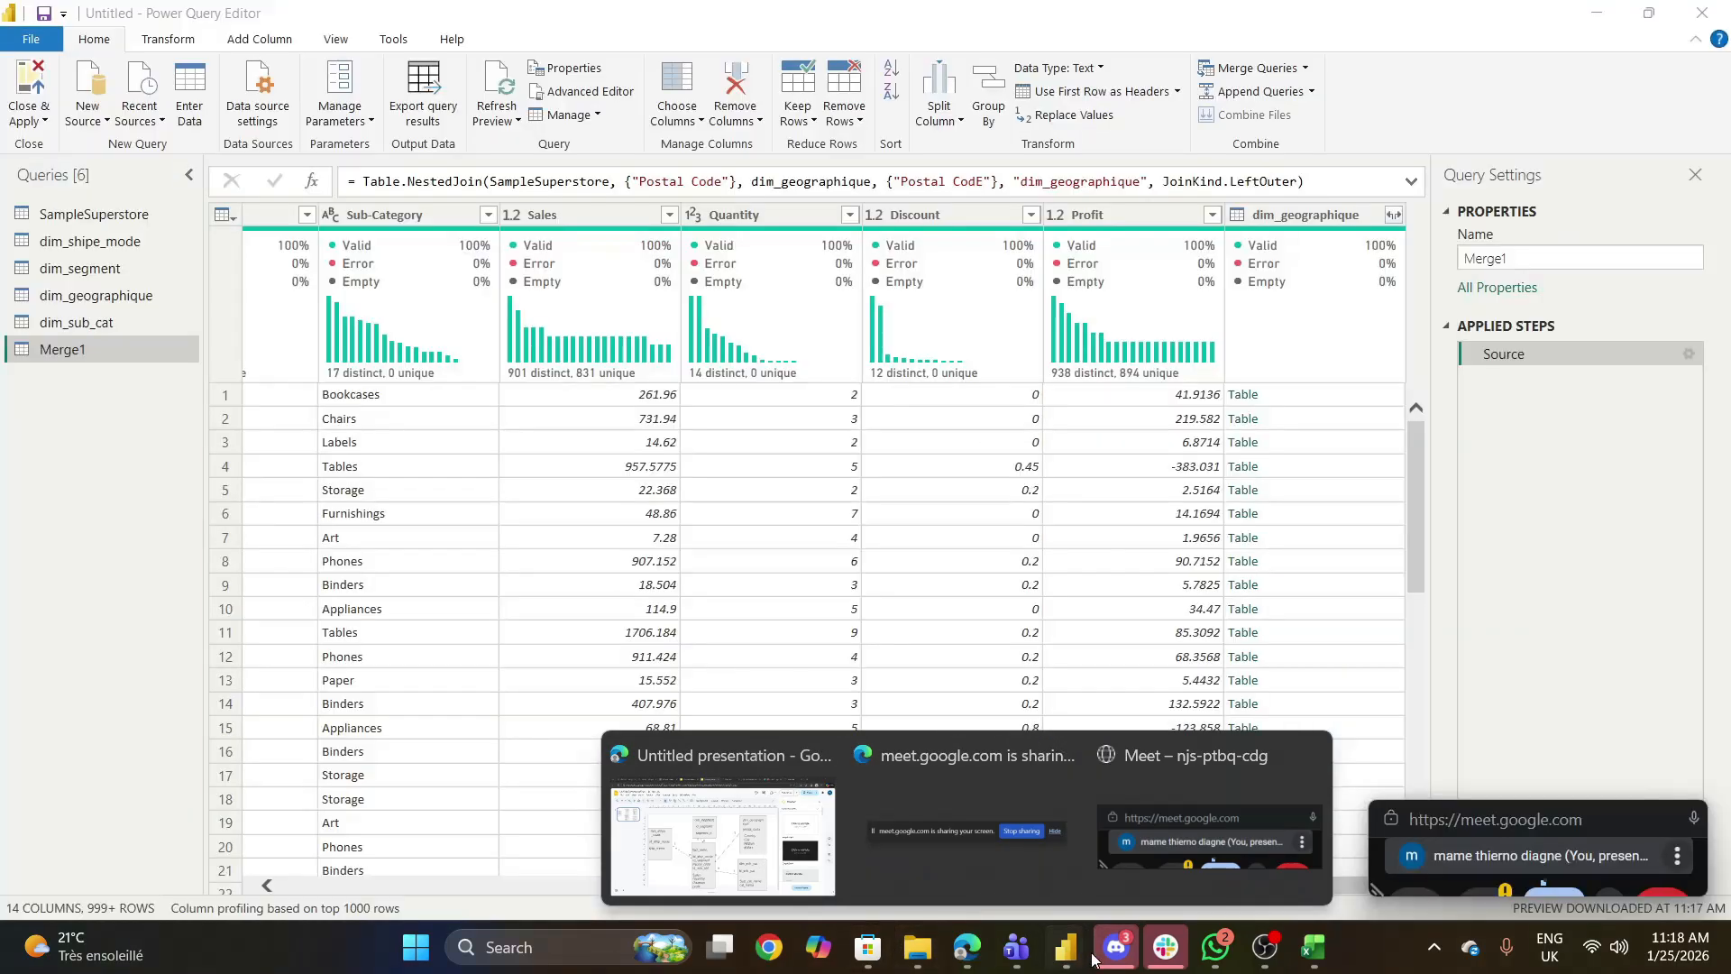
{"action": "left_click", "coordinate": [1394, 216]}
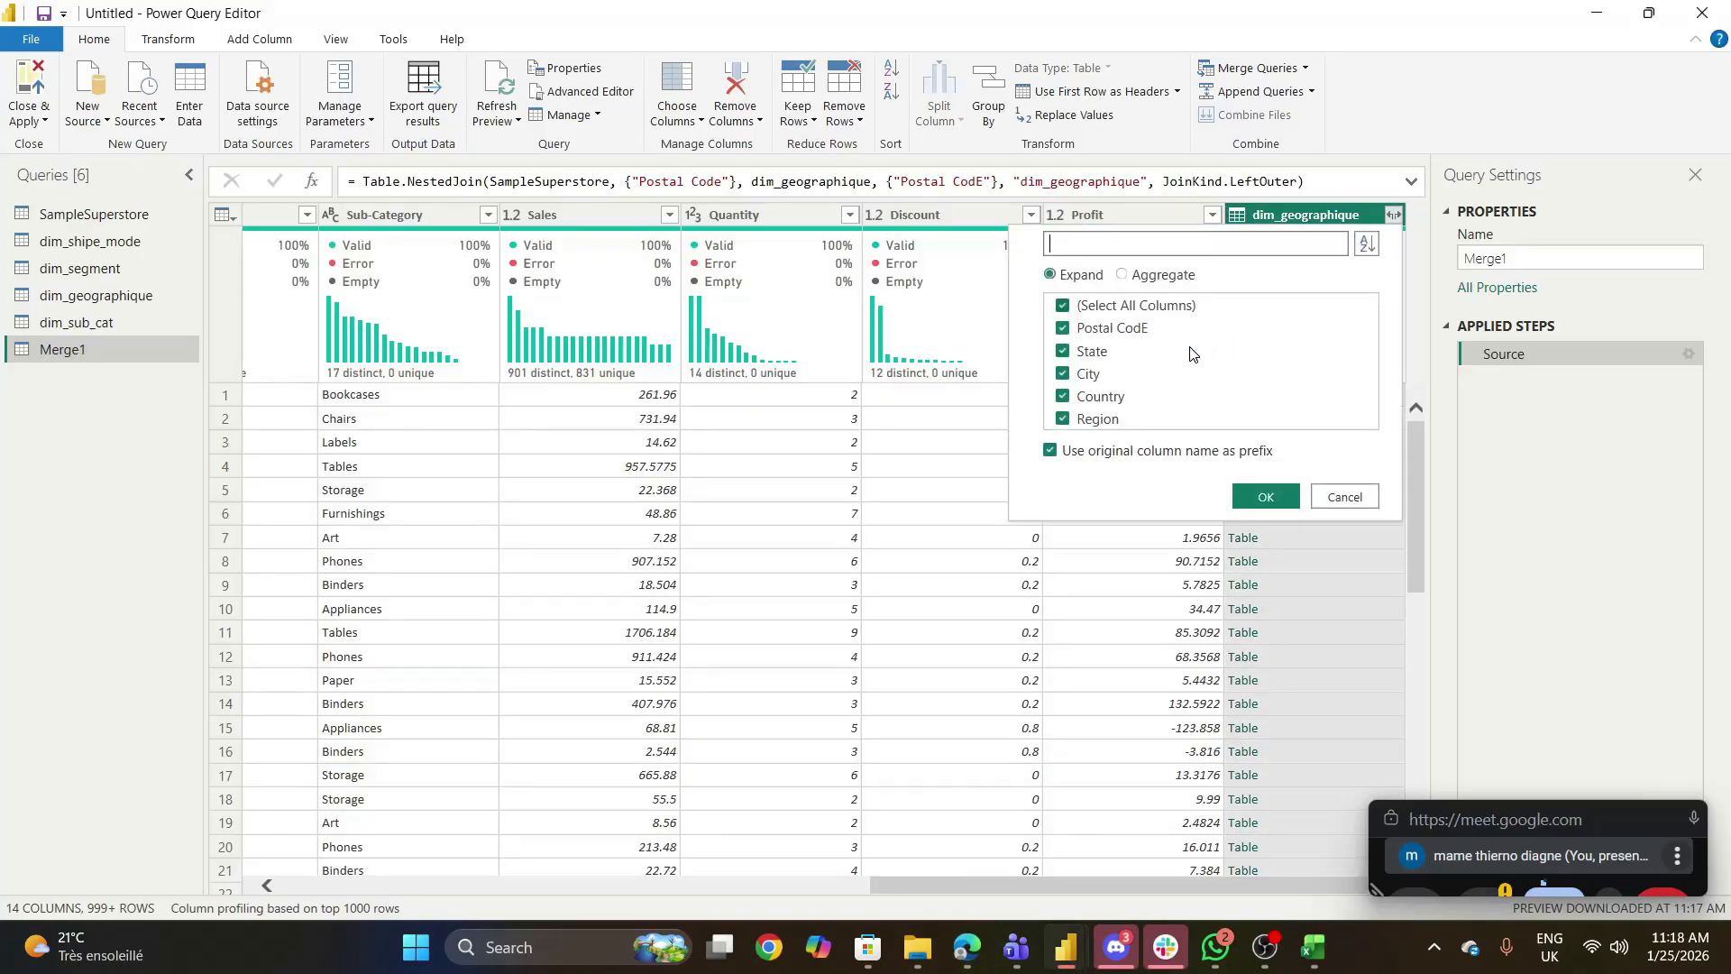
{"action": "left_click", "coordinate": [1064, 306]}
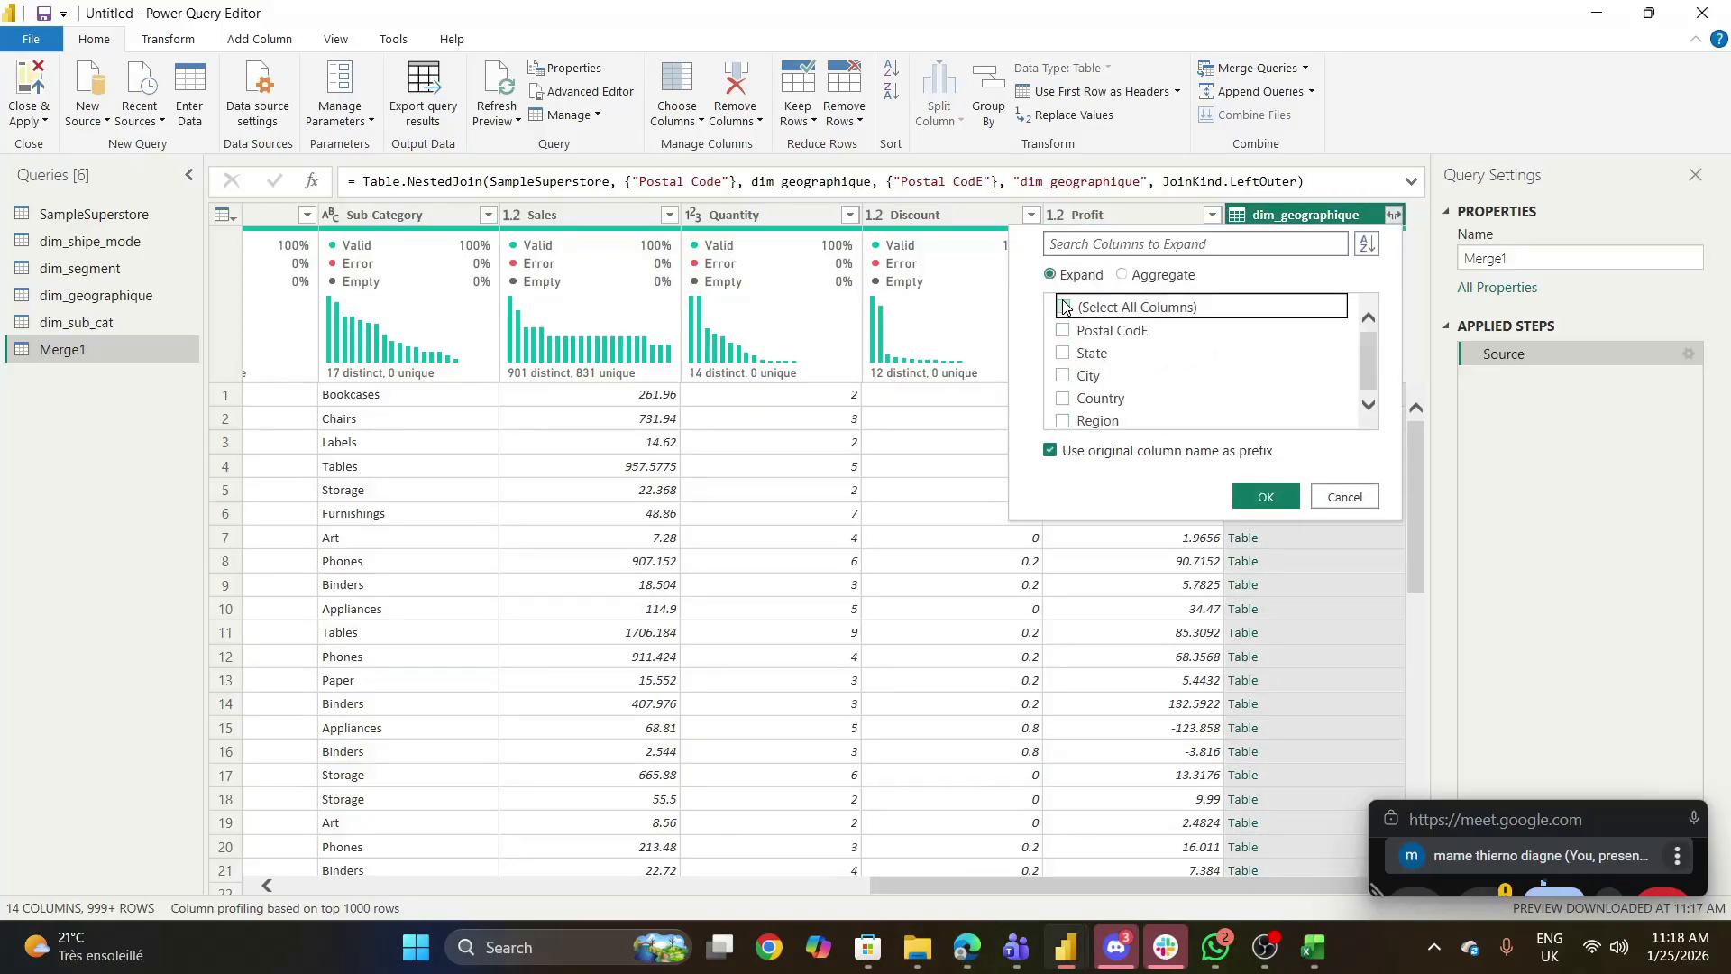
{"action": "left_click", "coordinate": [1065, 330]}
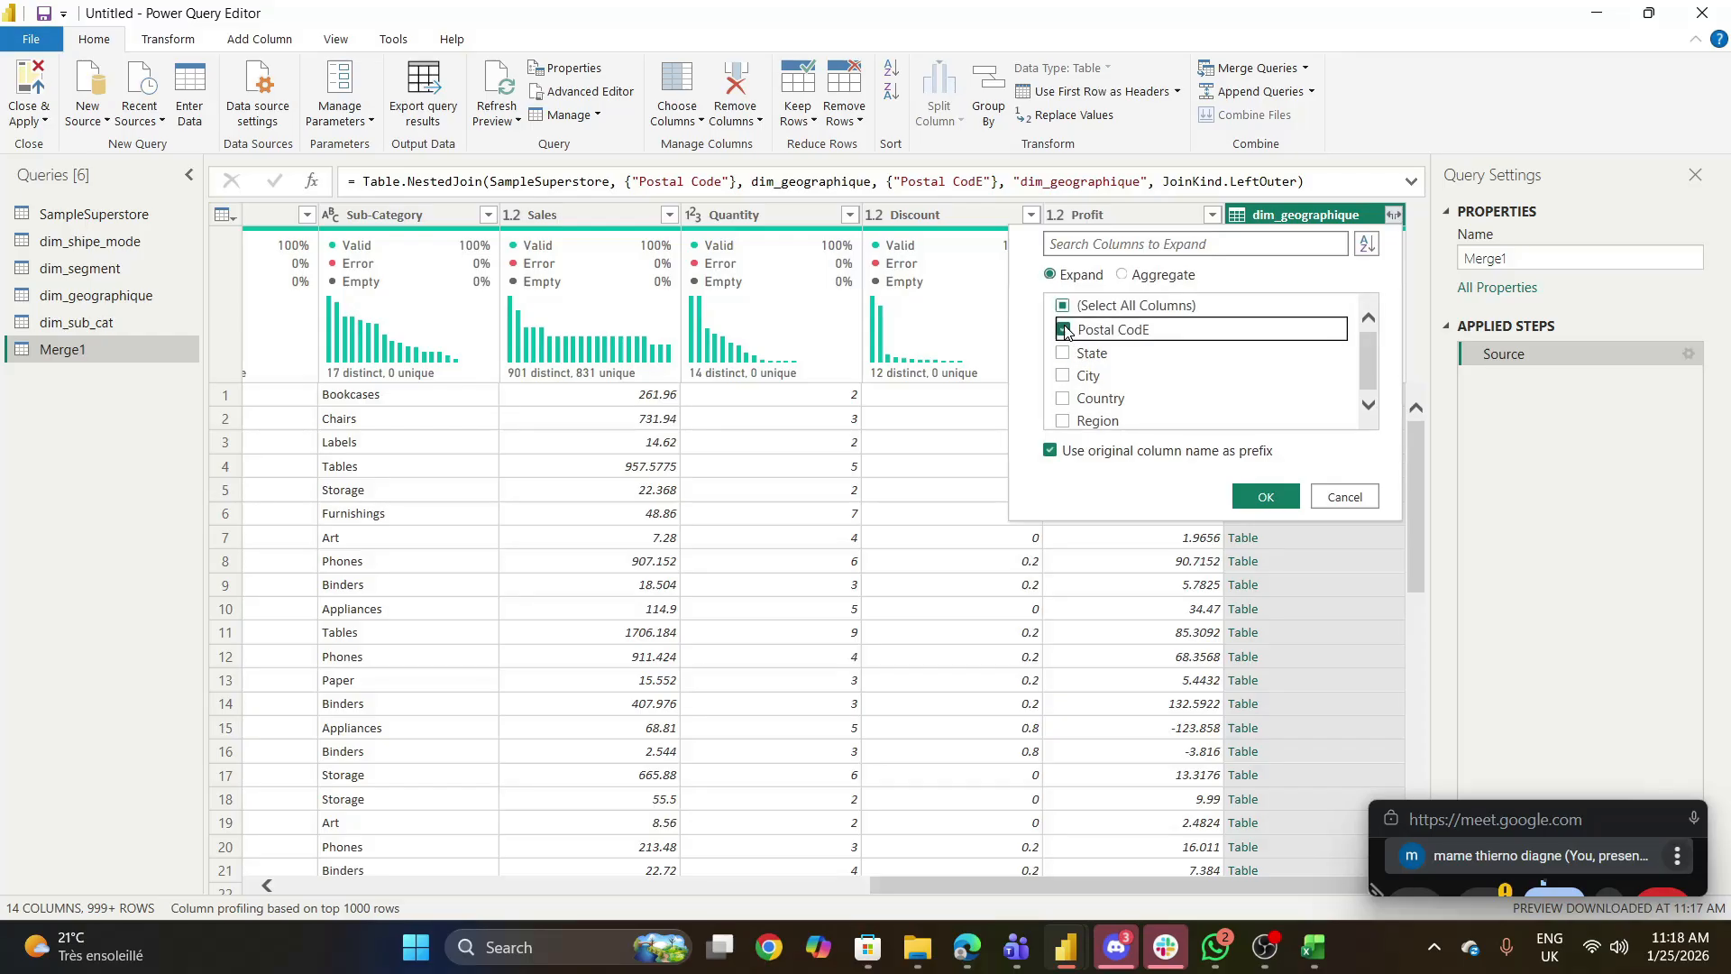
{"action": "left_click", "coordinate": [1054, 452]}
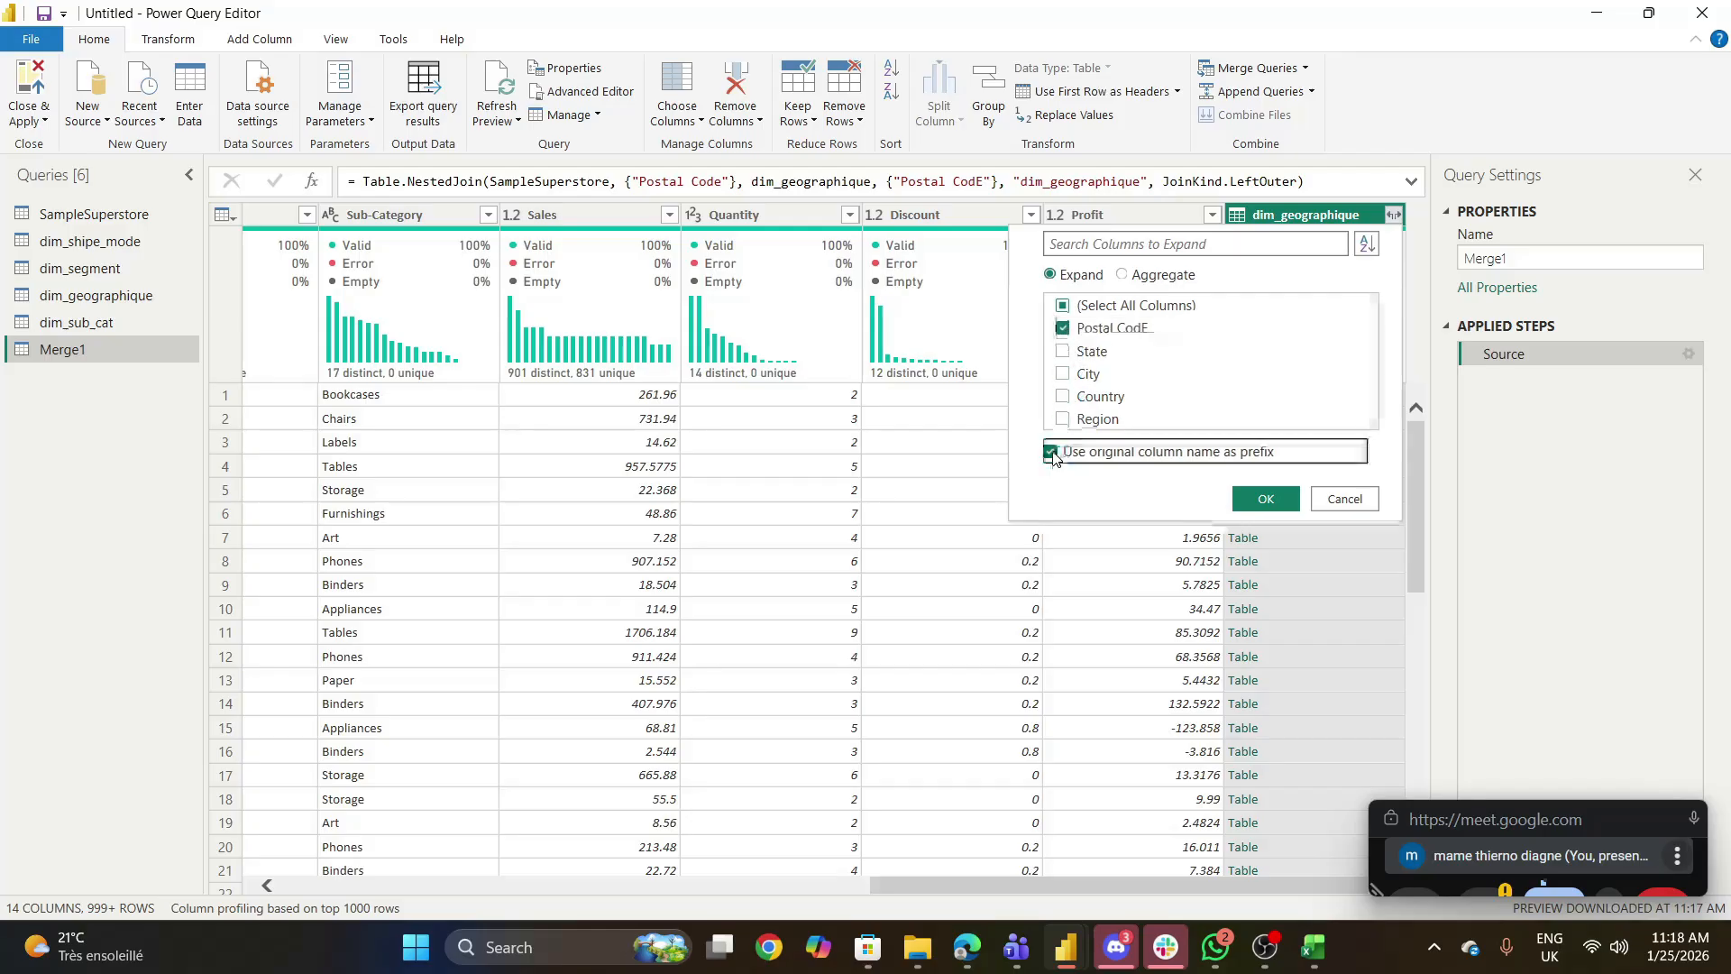
{"action": "left_click", "coordinate": [1284, 500]}
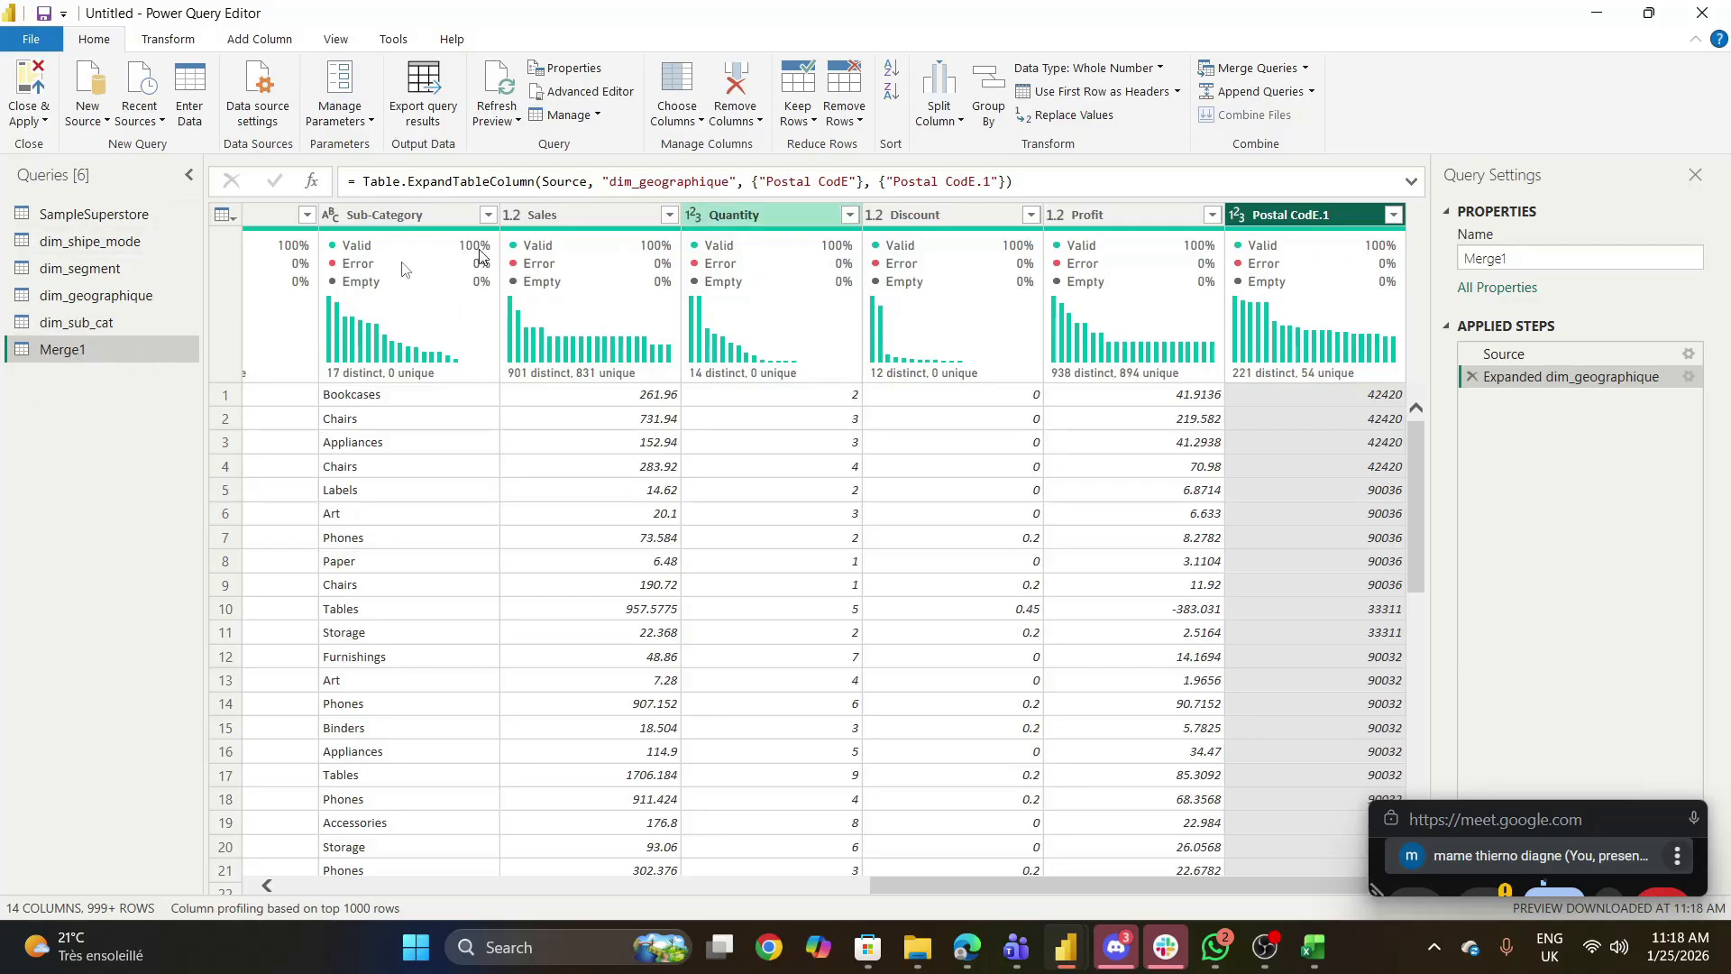
- Merge dim_segment into the current Merge1 query, matching on the Segment columns with a Left Outer join
{"action": "left_click", "coordinate": [1307, 70]}
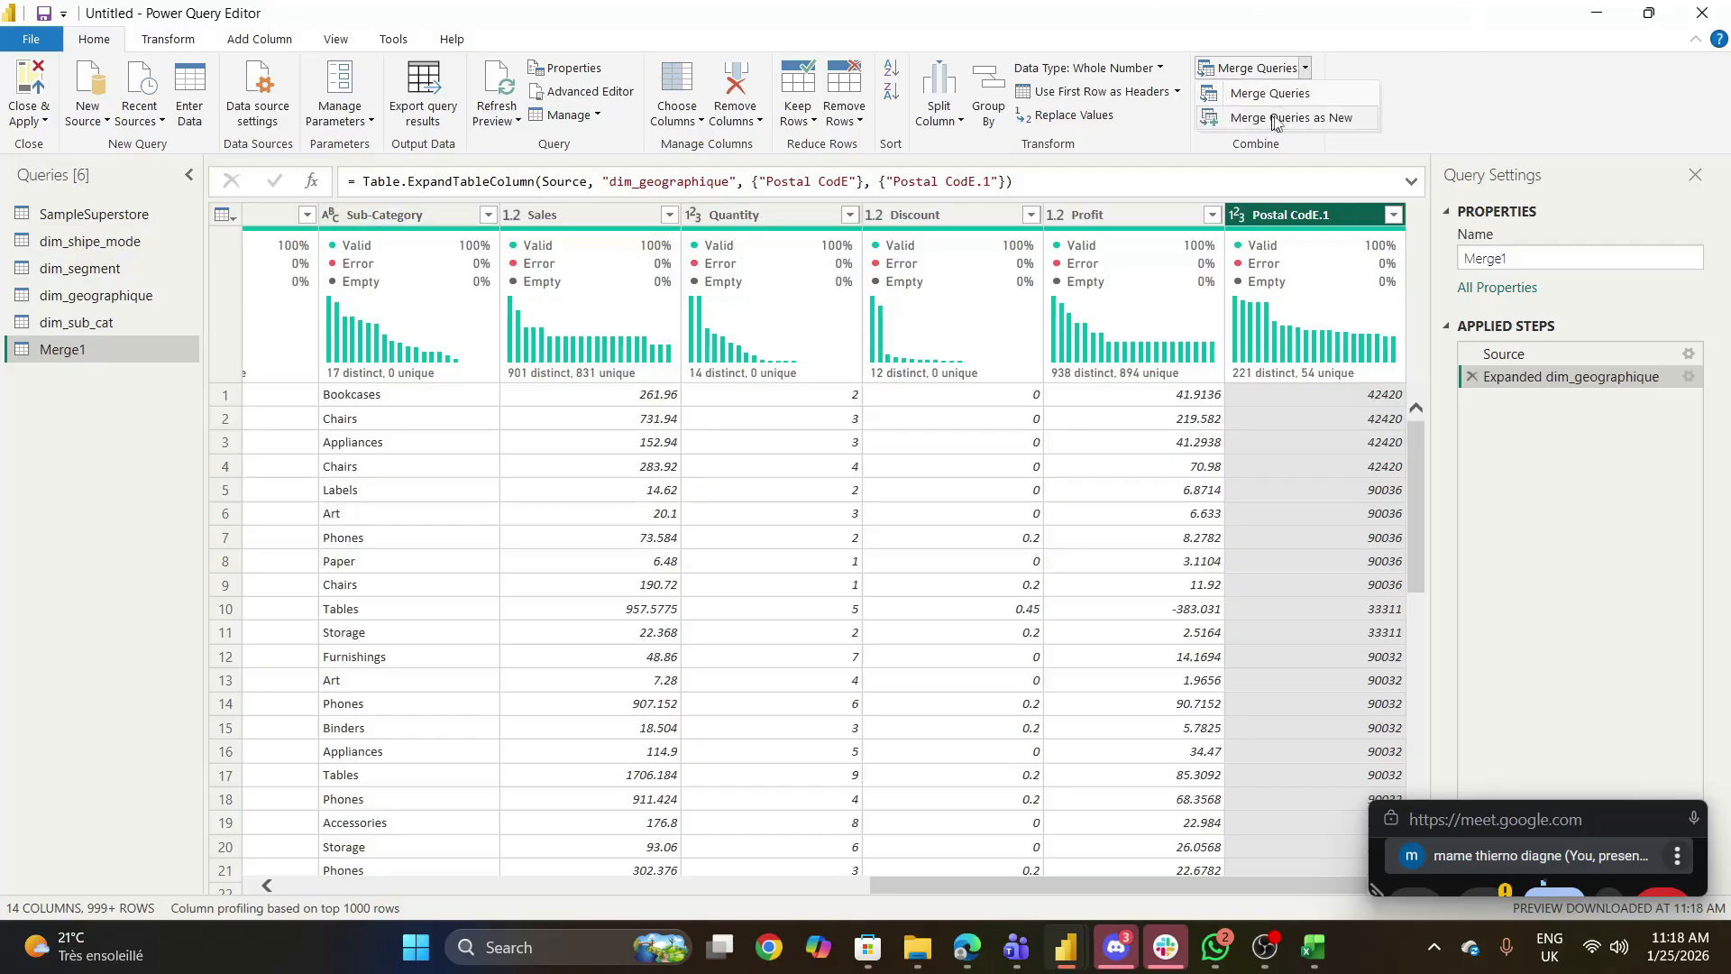
{"action": "left_click", "coordinate": [1302, 95]}
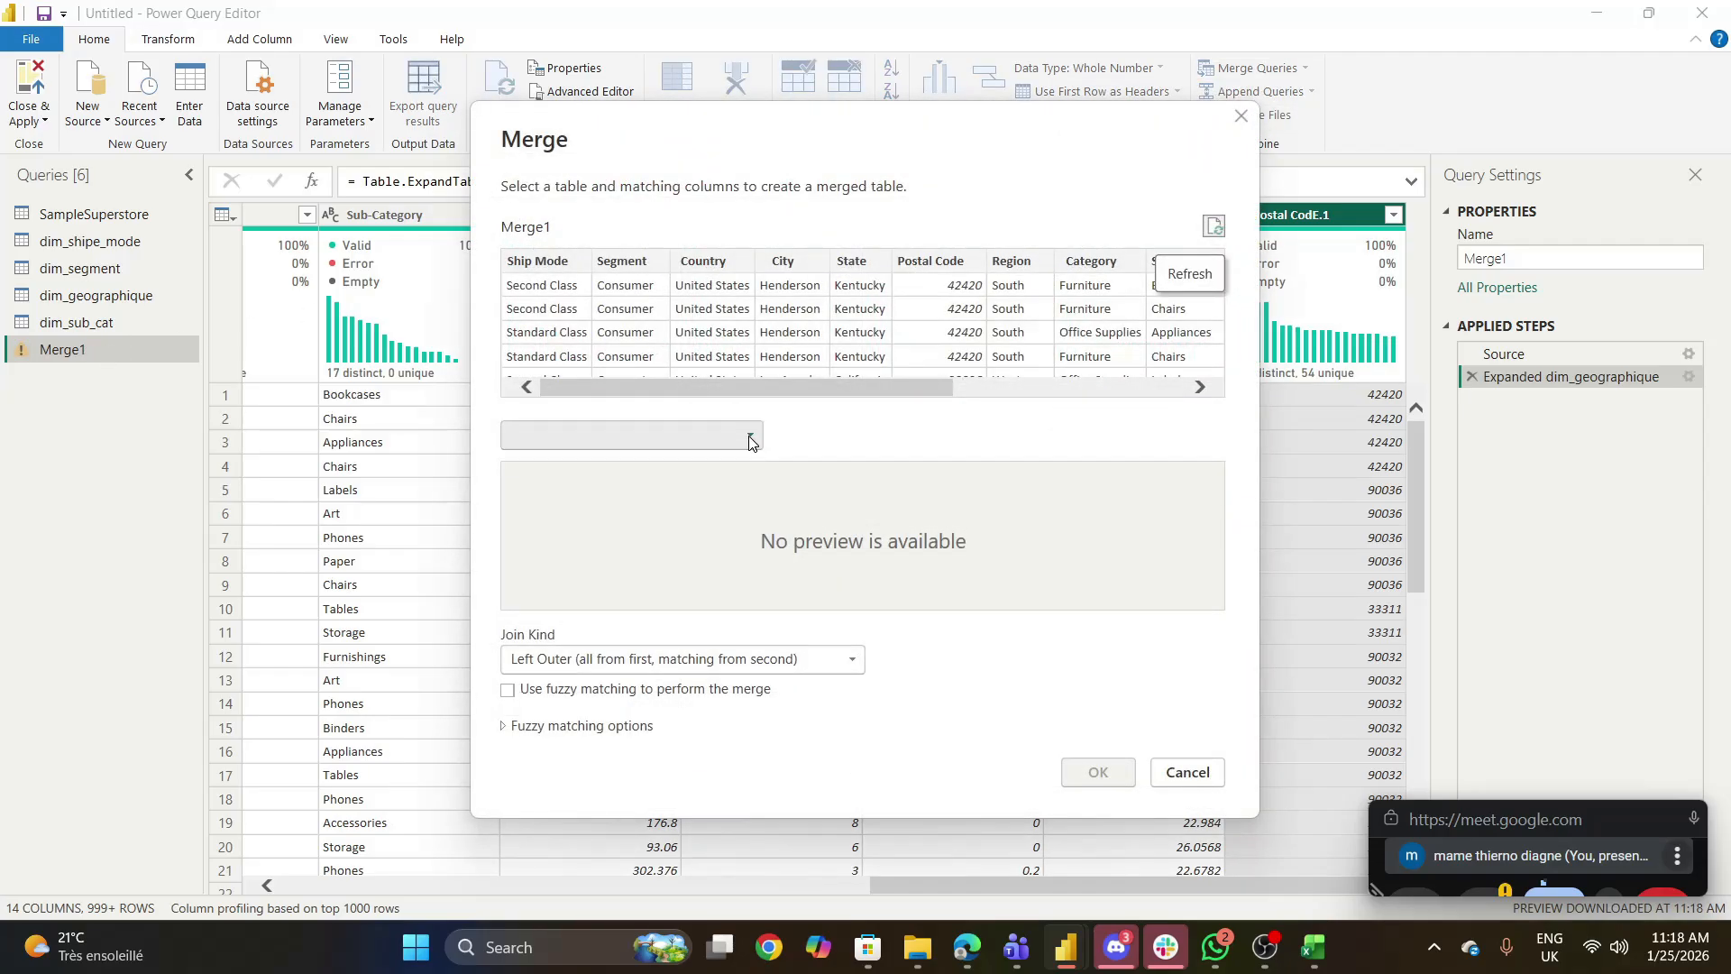
{"action": "left_click", "coordinate": [750, 439]}
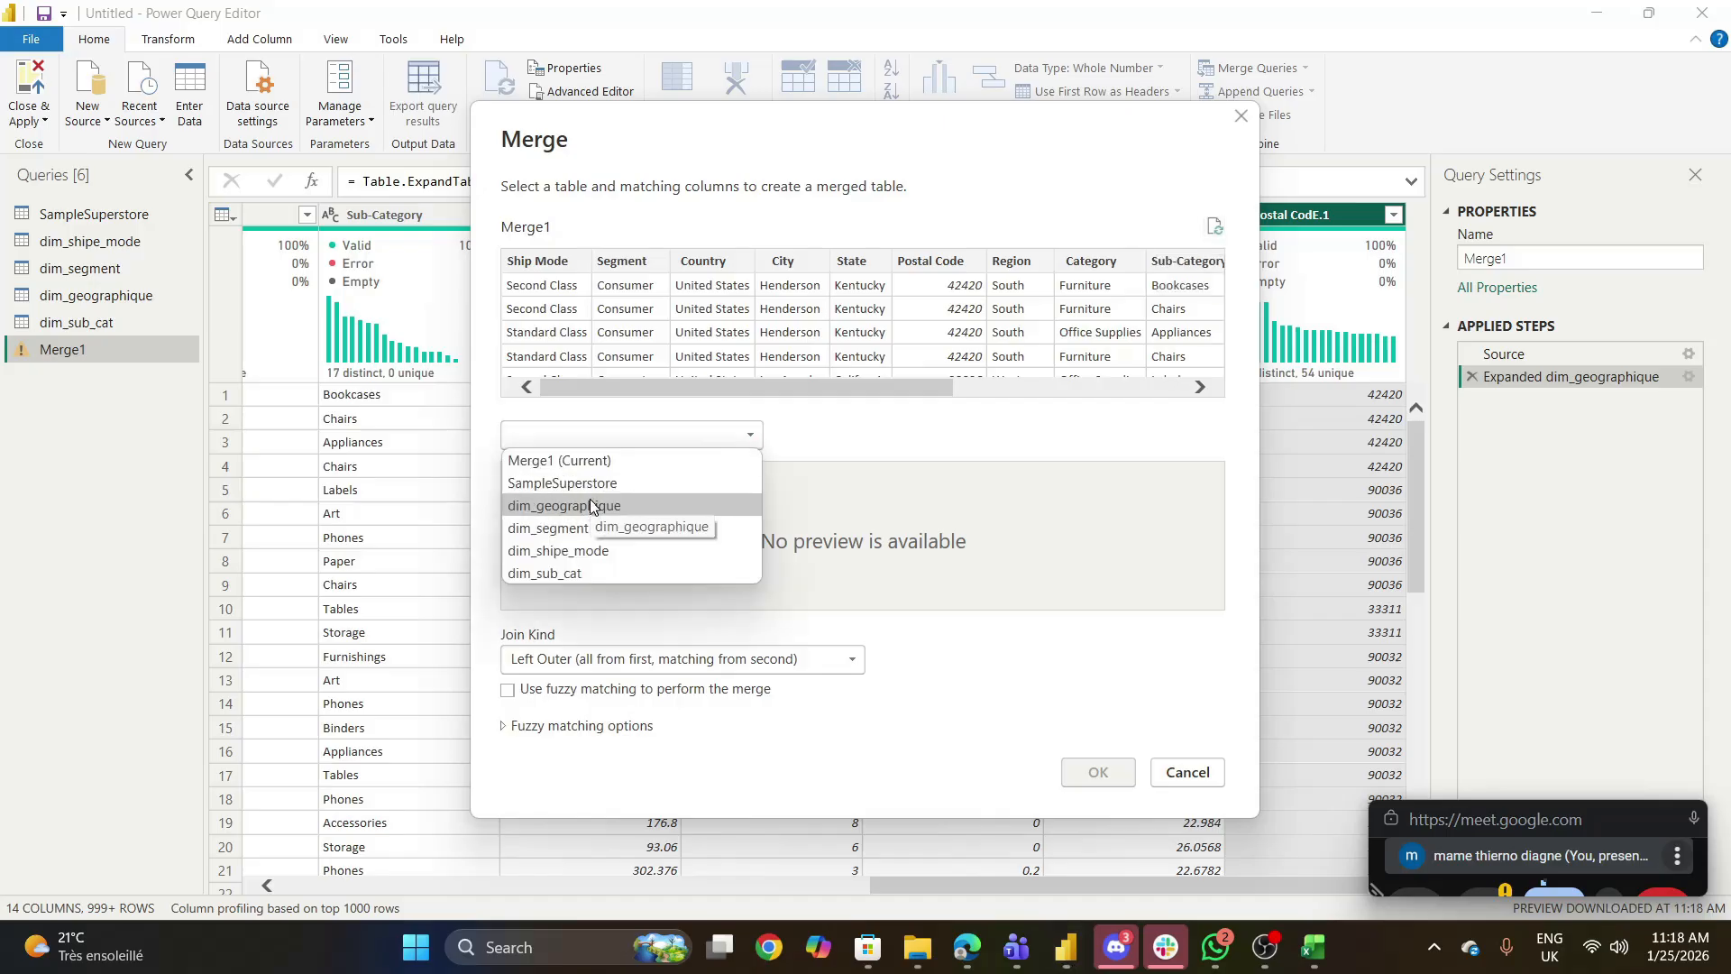
{"action": "left_click", "coordinate": [590, 528]}
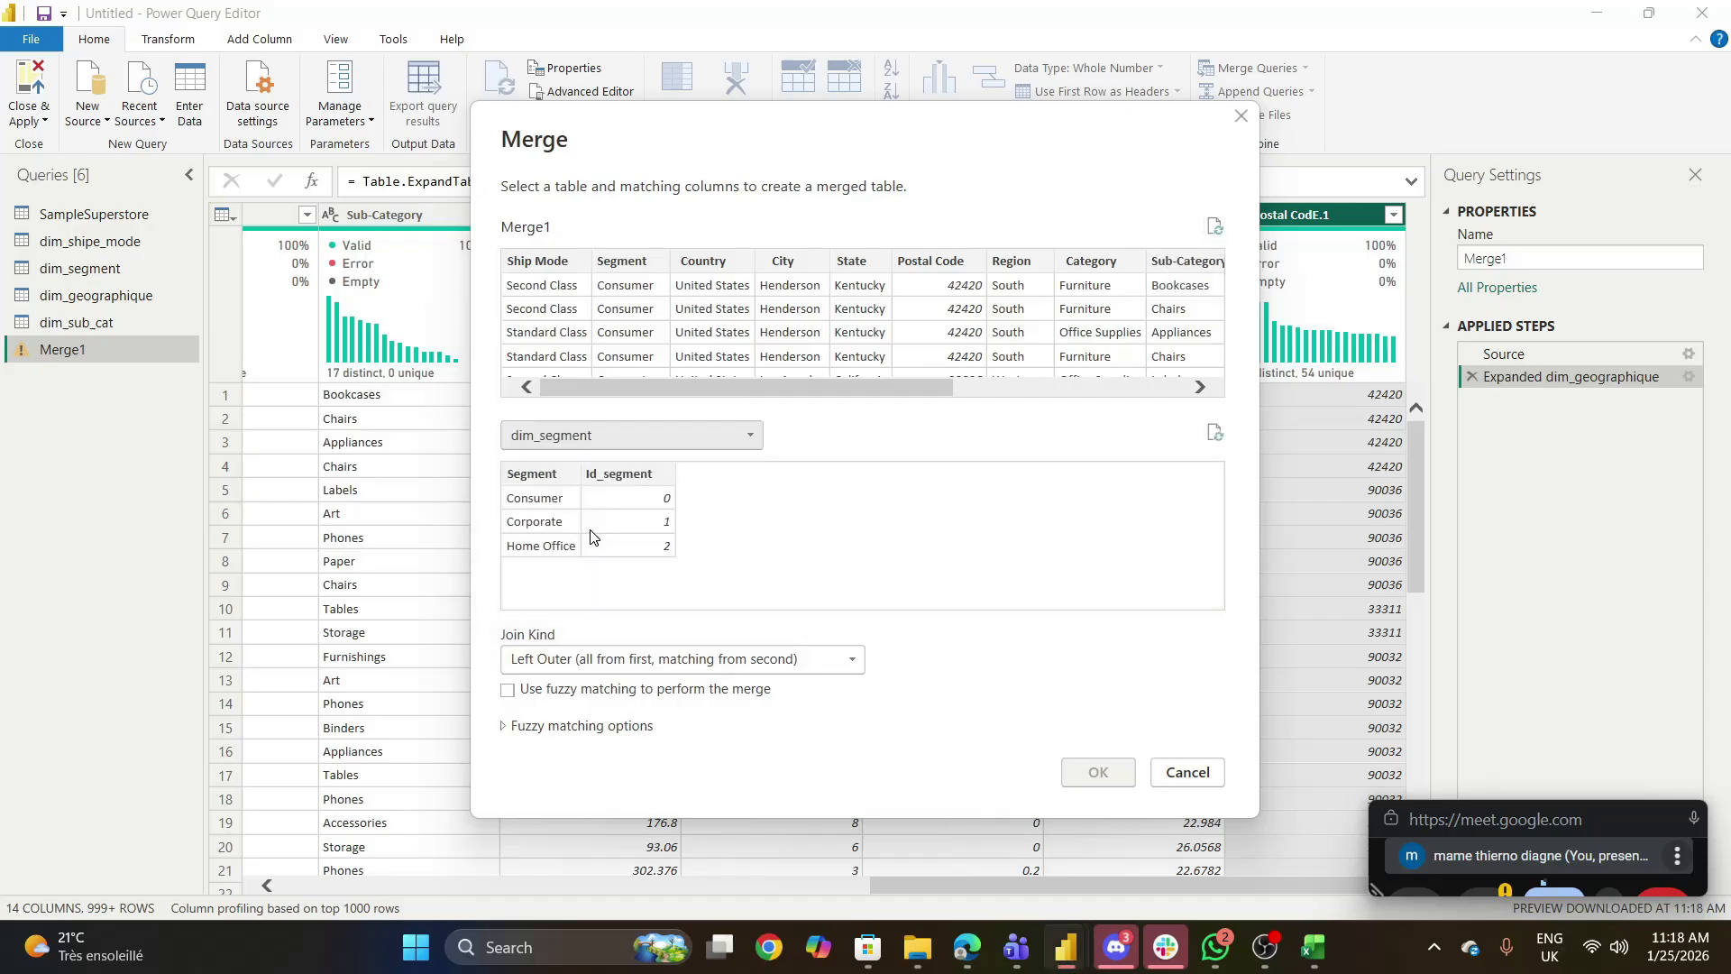
{"action": "left_click", "coordinate": [533, 481]}
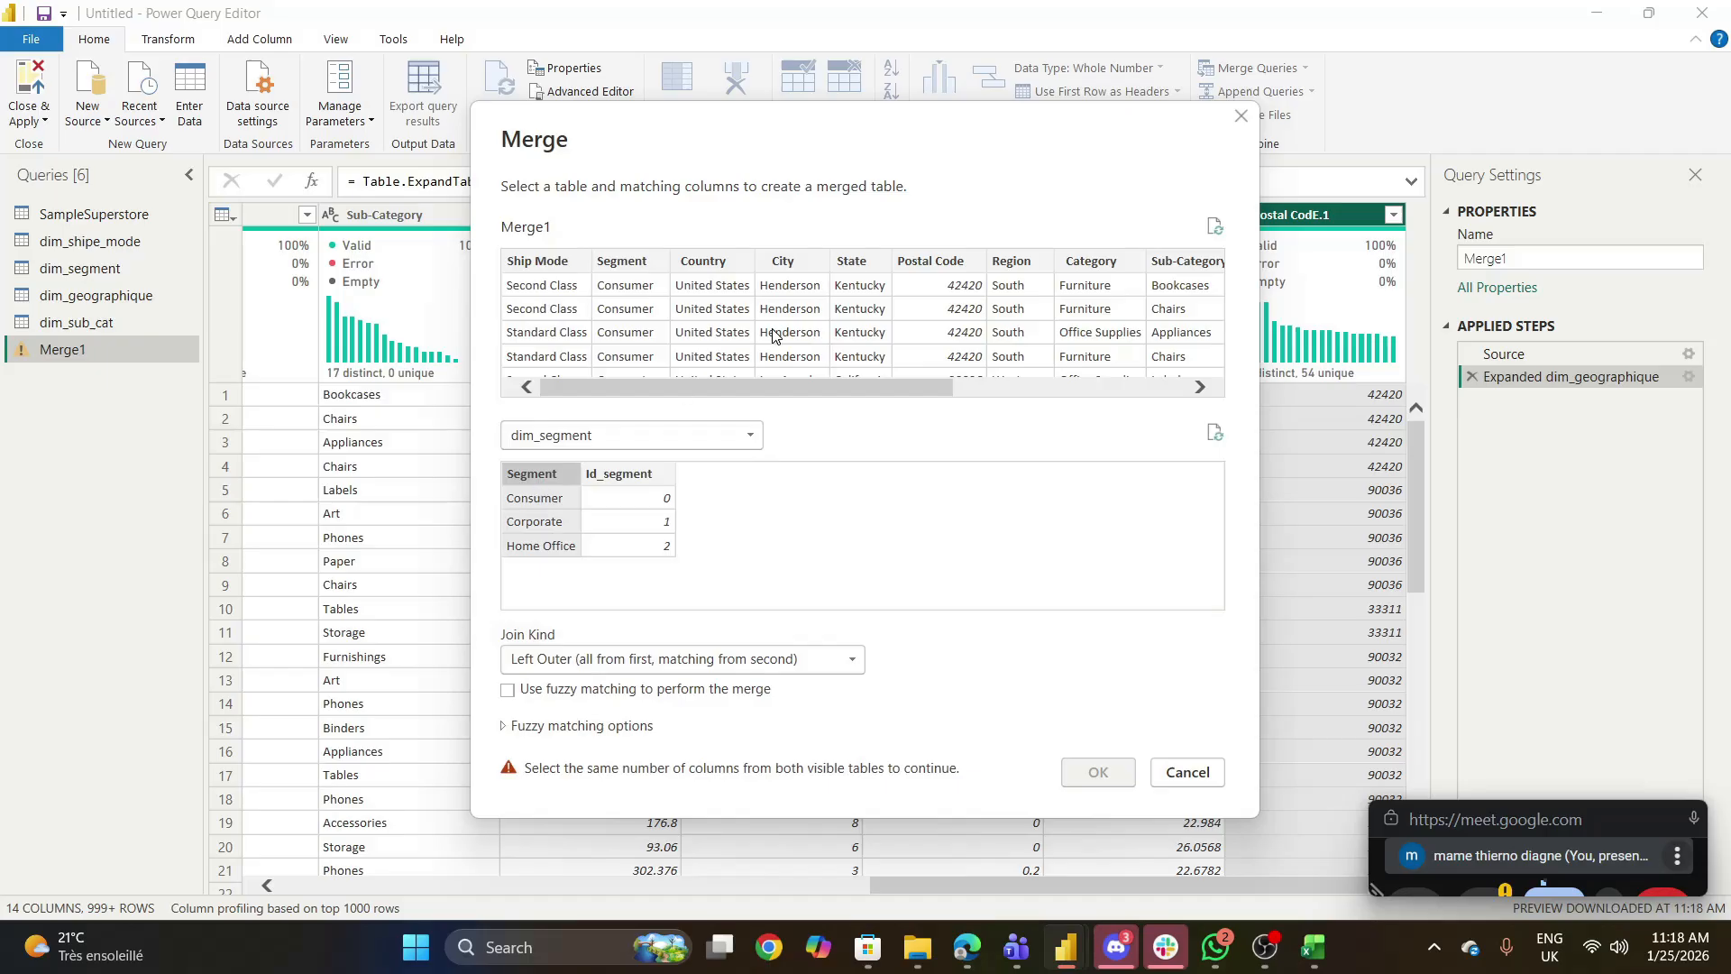
{"action": "left_click", "coordinate": [629, 261]}
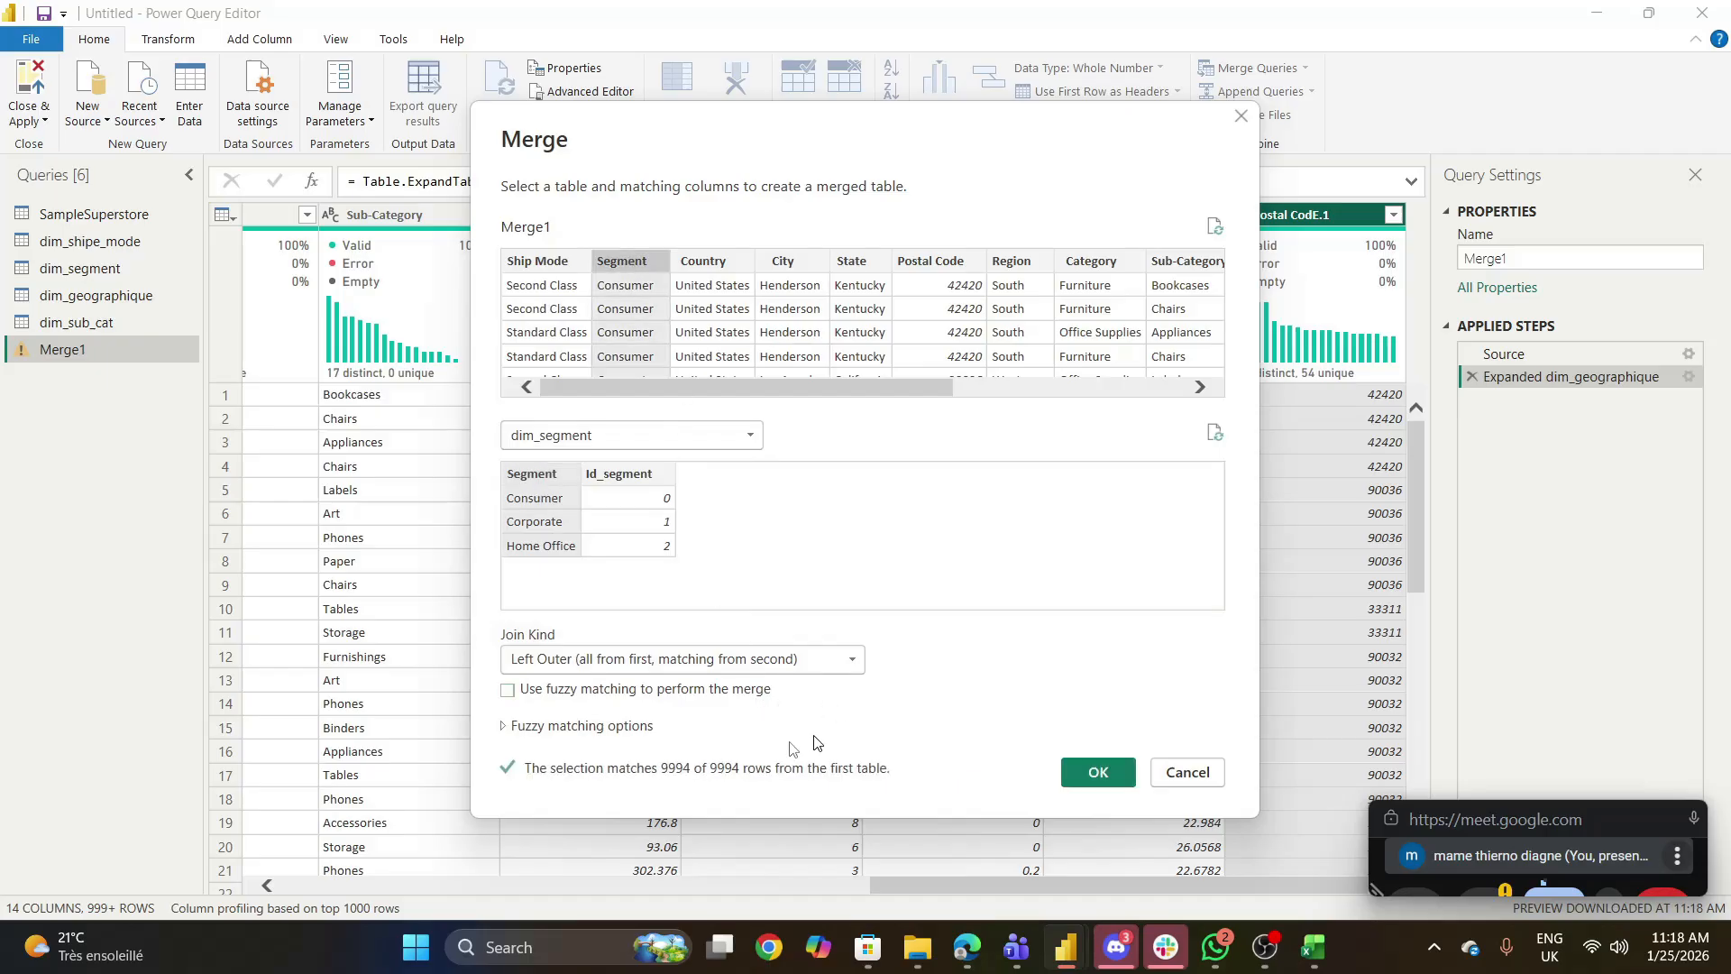
{"action": "left_click", "coordinate": [1097, 772]}
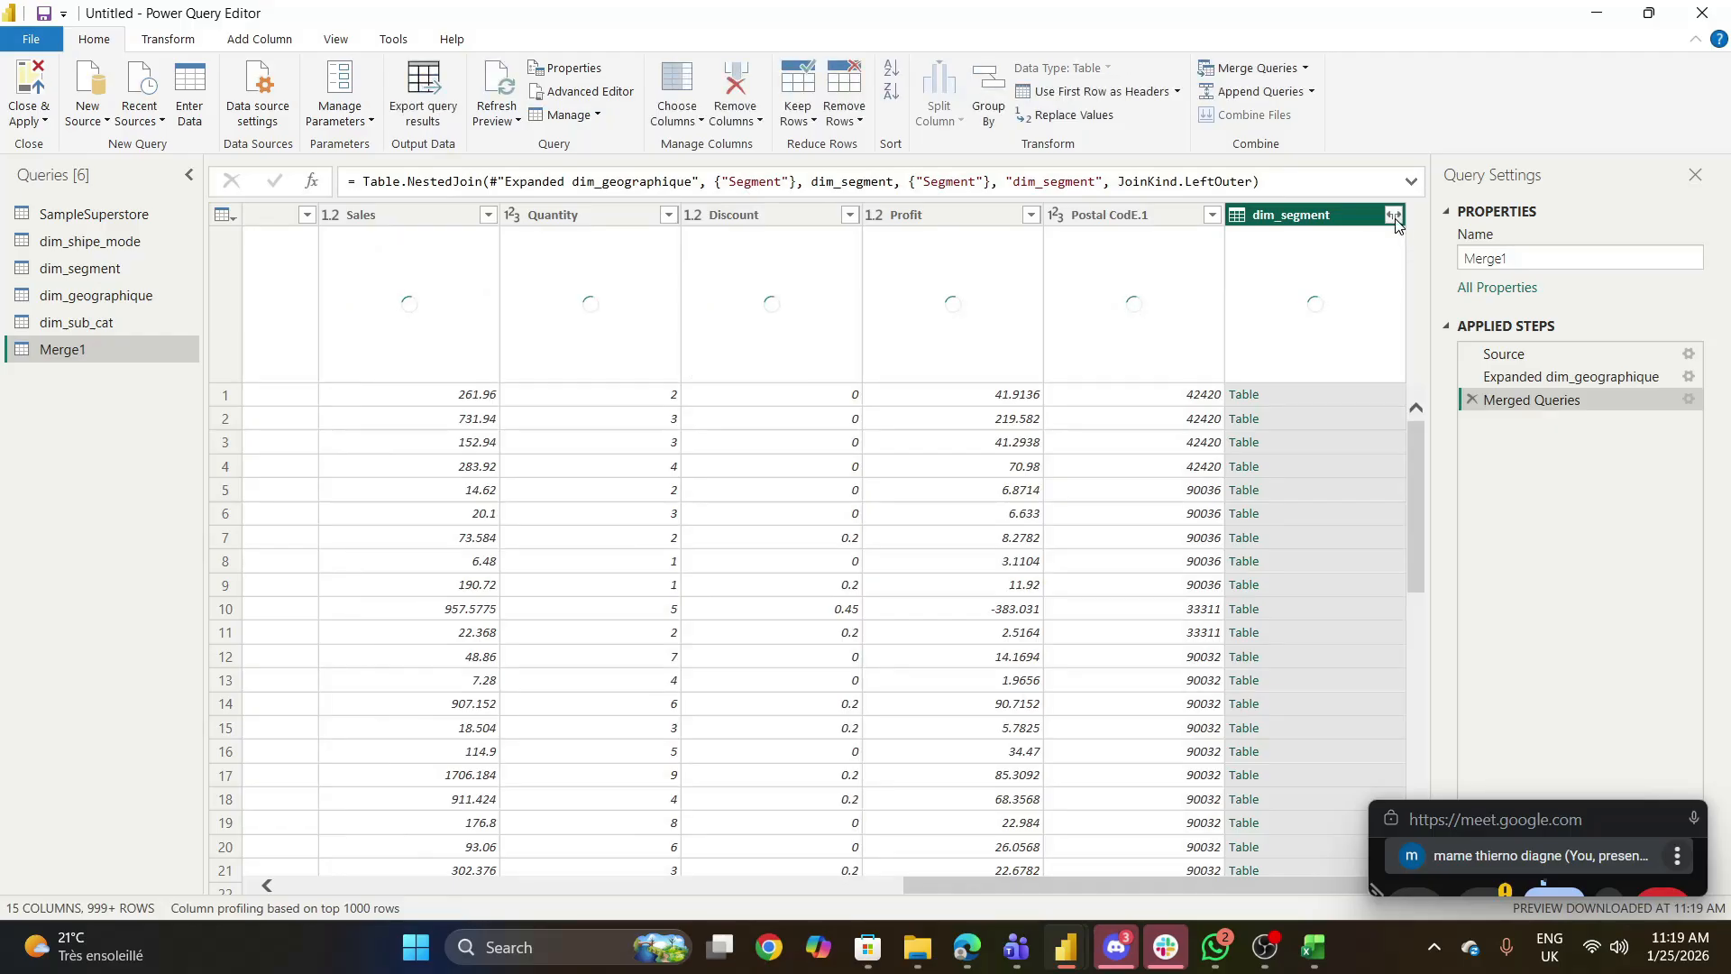
- Expand the dim_segment column to only Id_segment, without a column name prefix
{"action": "left_click", "coordinate": [1394, 216]}
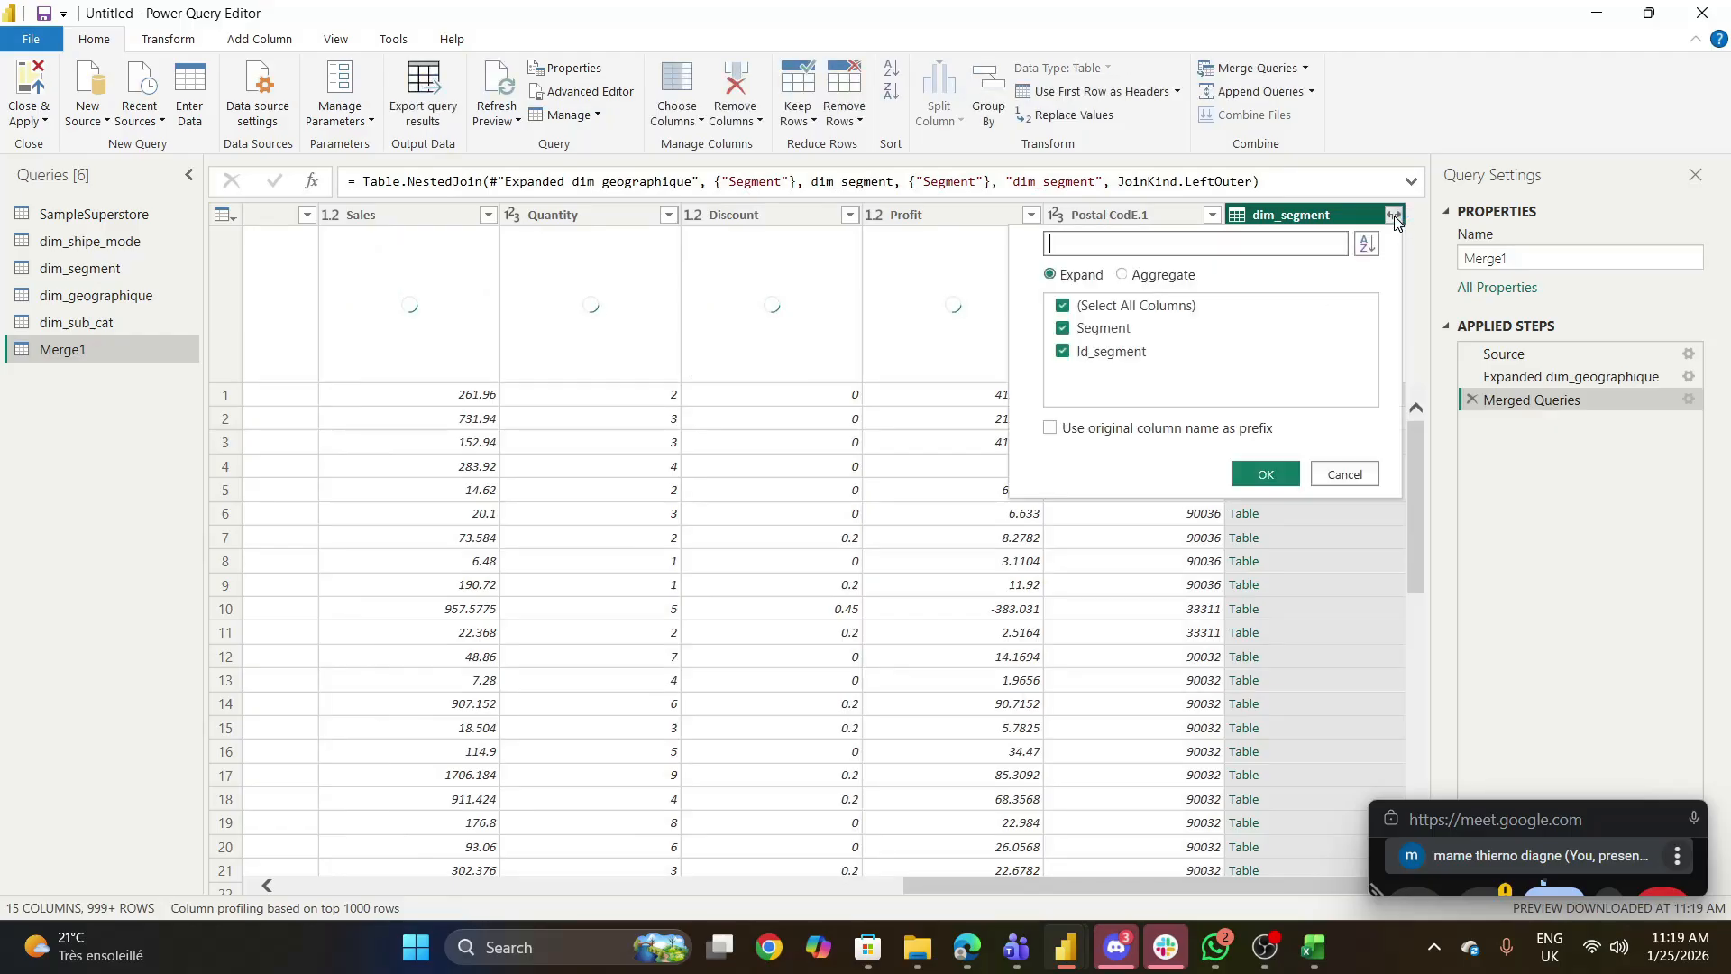
{"action": "left_click", "coordinate": [1063, 306]}
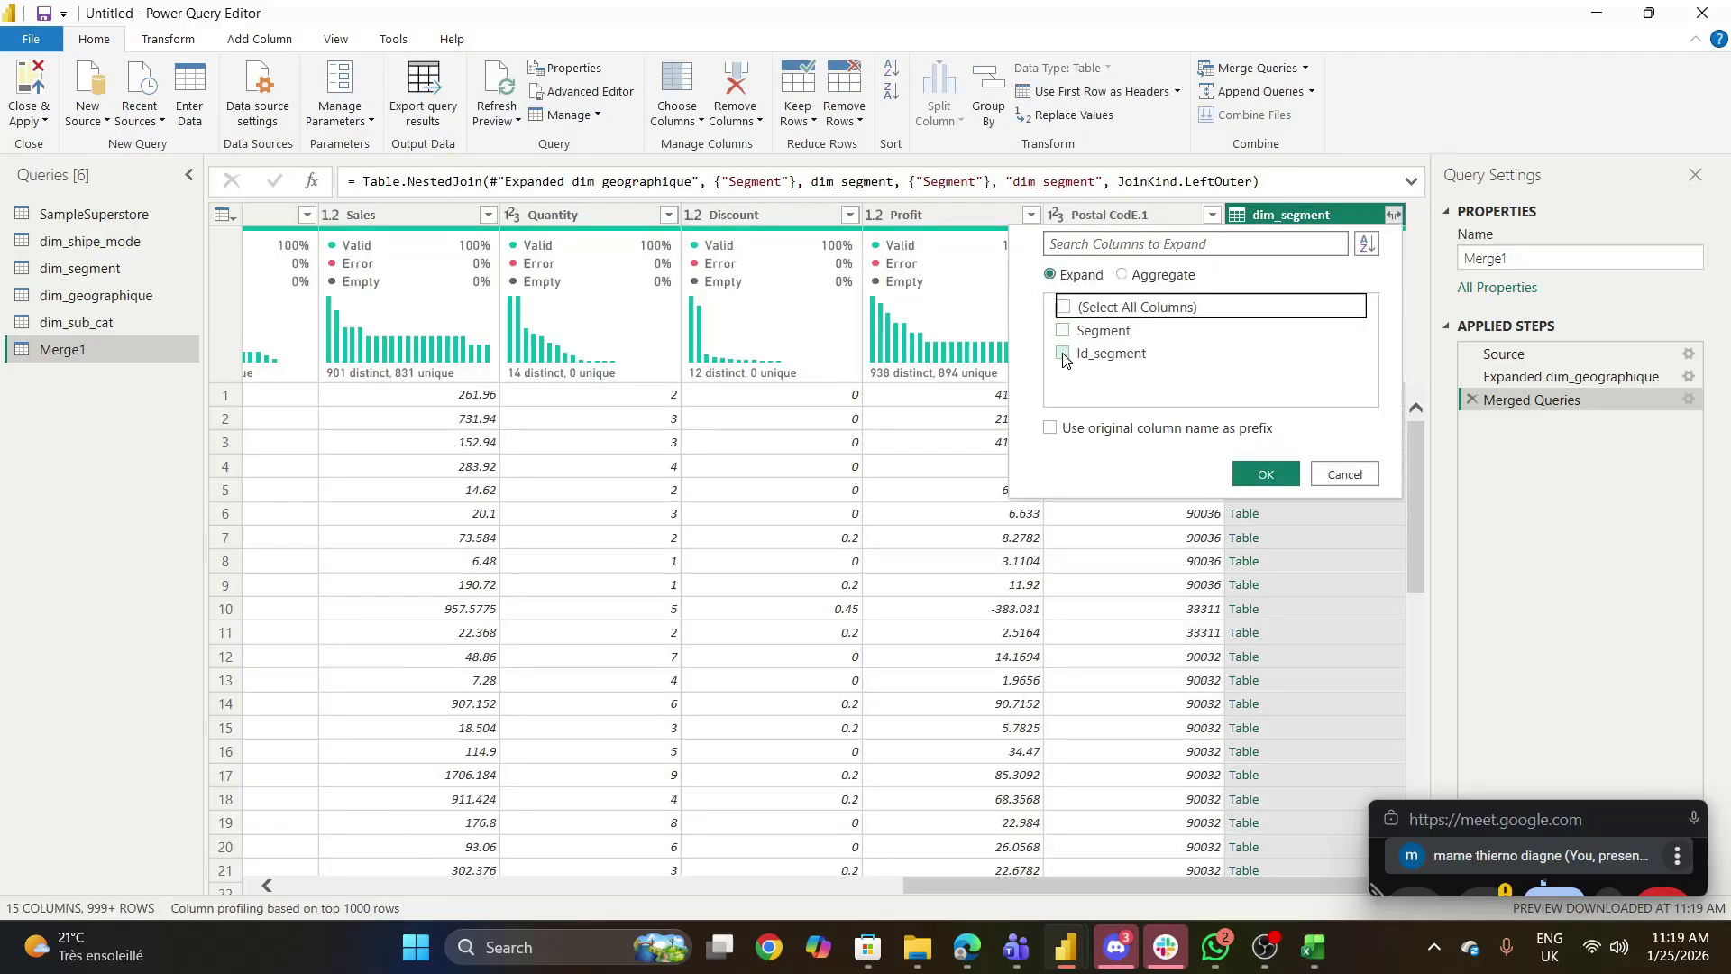
{"action": "left_click", "coordinate": [1063, 354]}
{"action": "left_click", "coordinate": [1267, 473]}
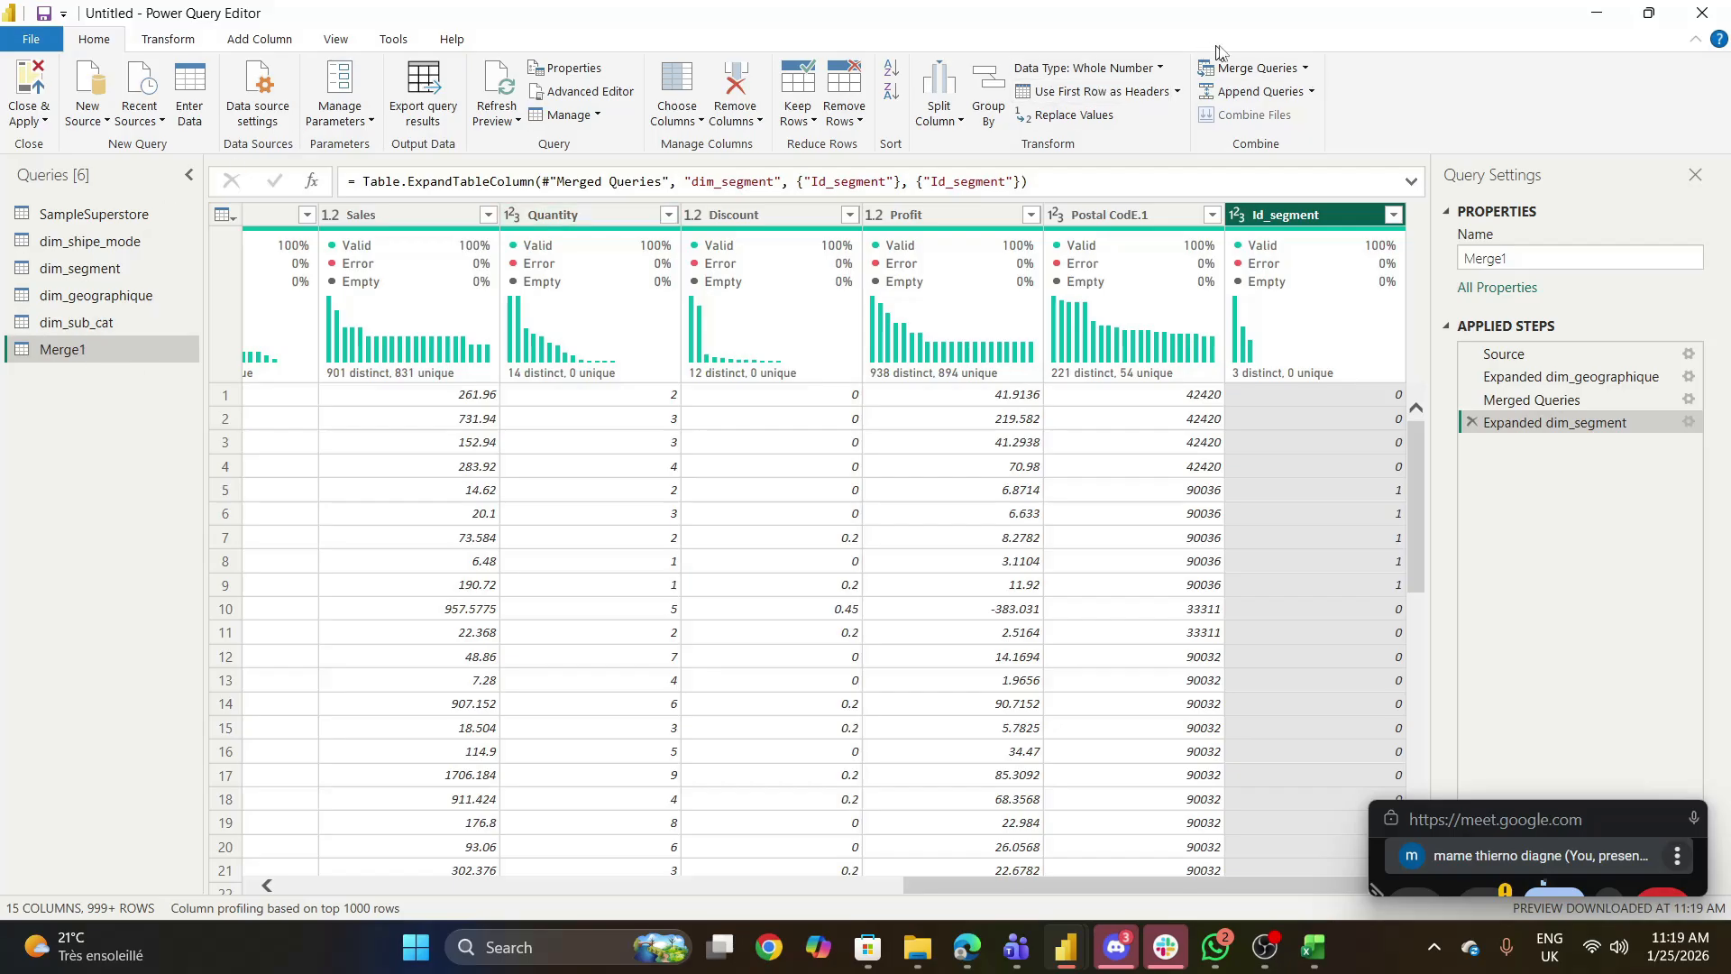
- Merge dim_shipe_mode into the current Merge1 query, matching on the Ship Mode columns with a Left Outer join
{"action": "left_click", "coordinate": [1304, 70]}
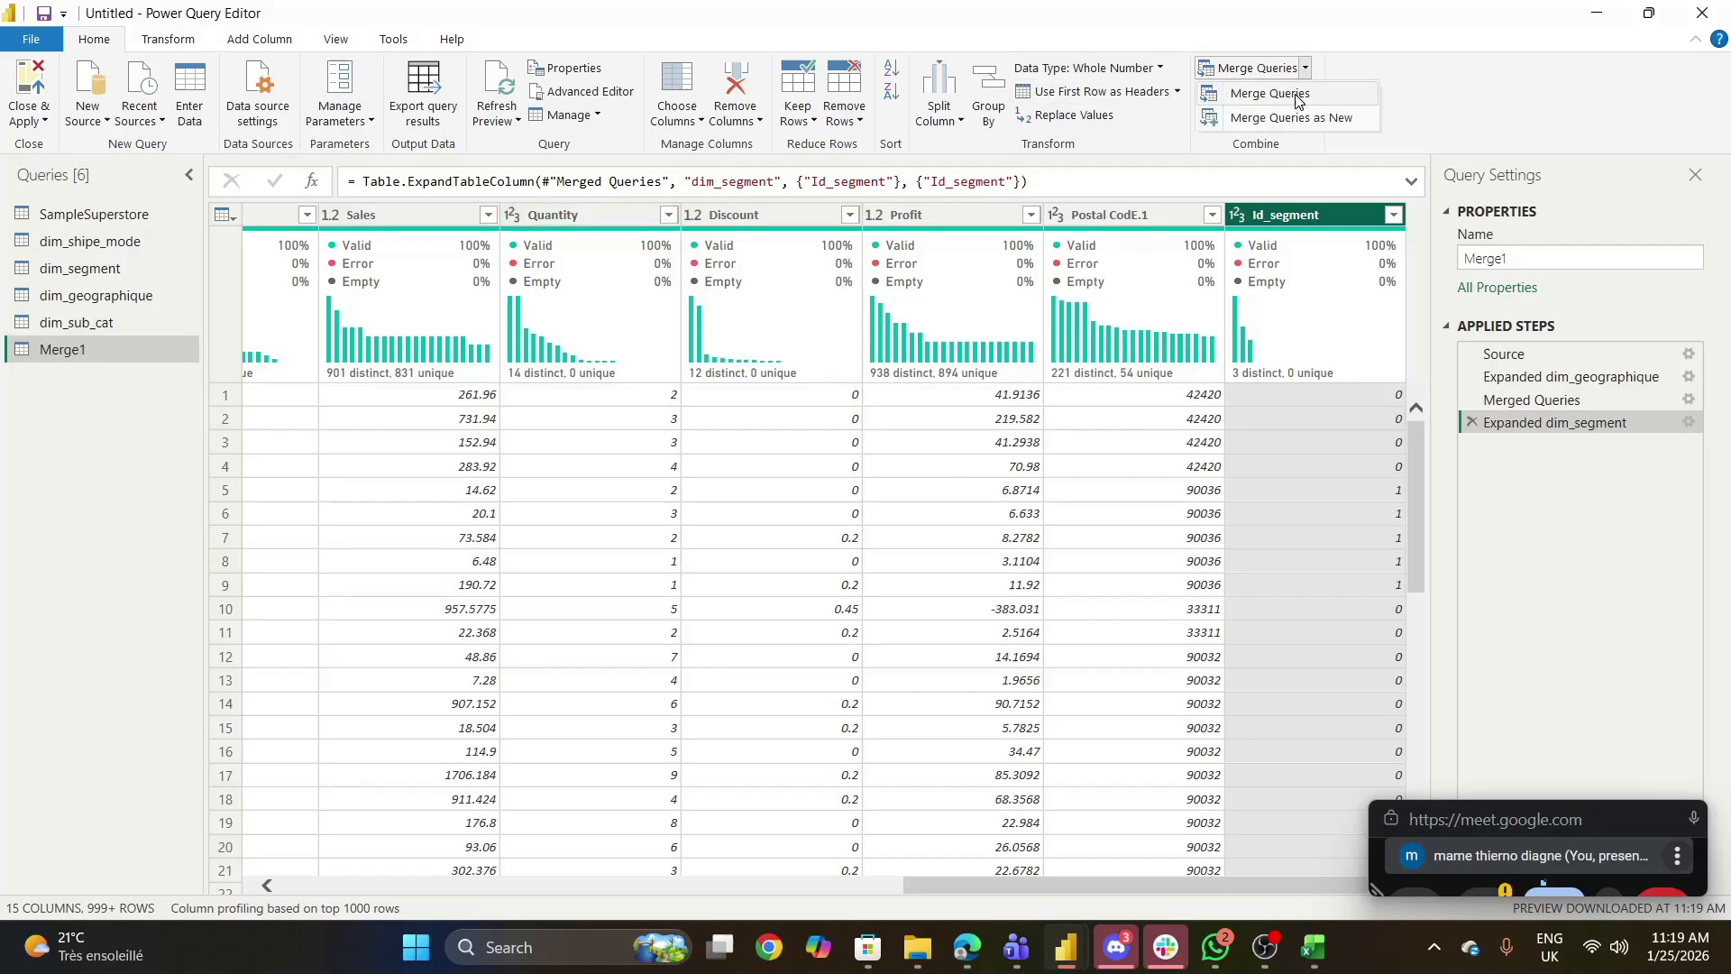
{"action": "left_click", "coordinate": [1298, 99]}
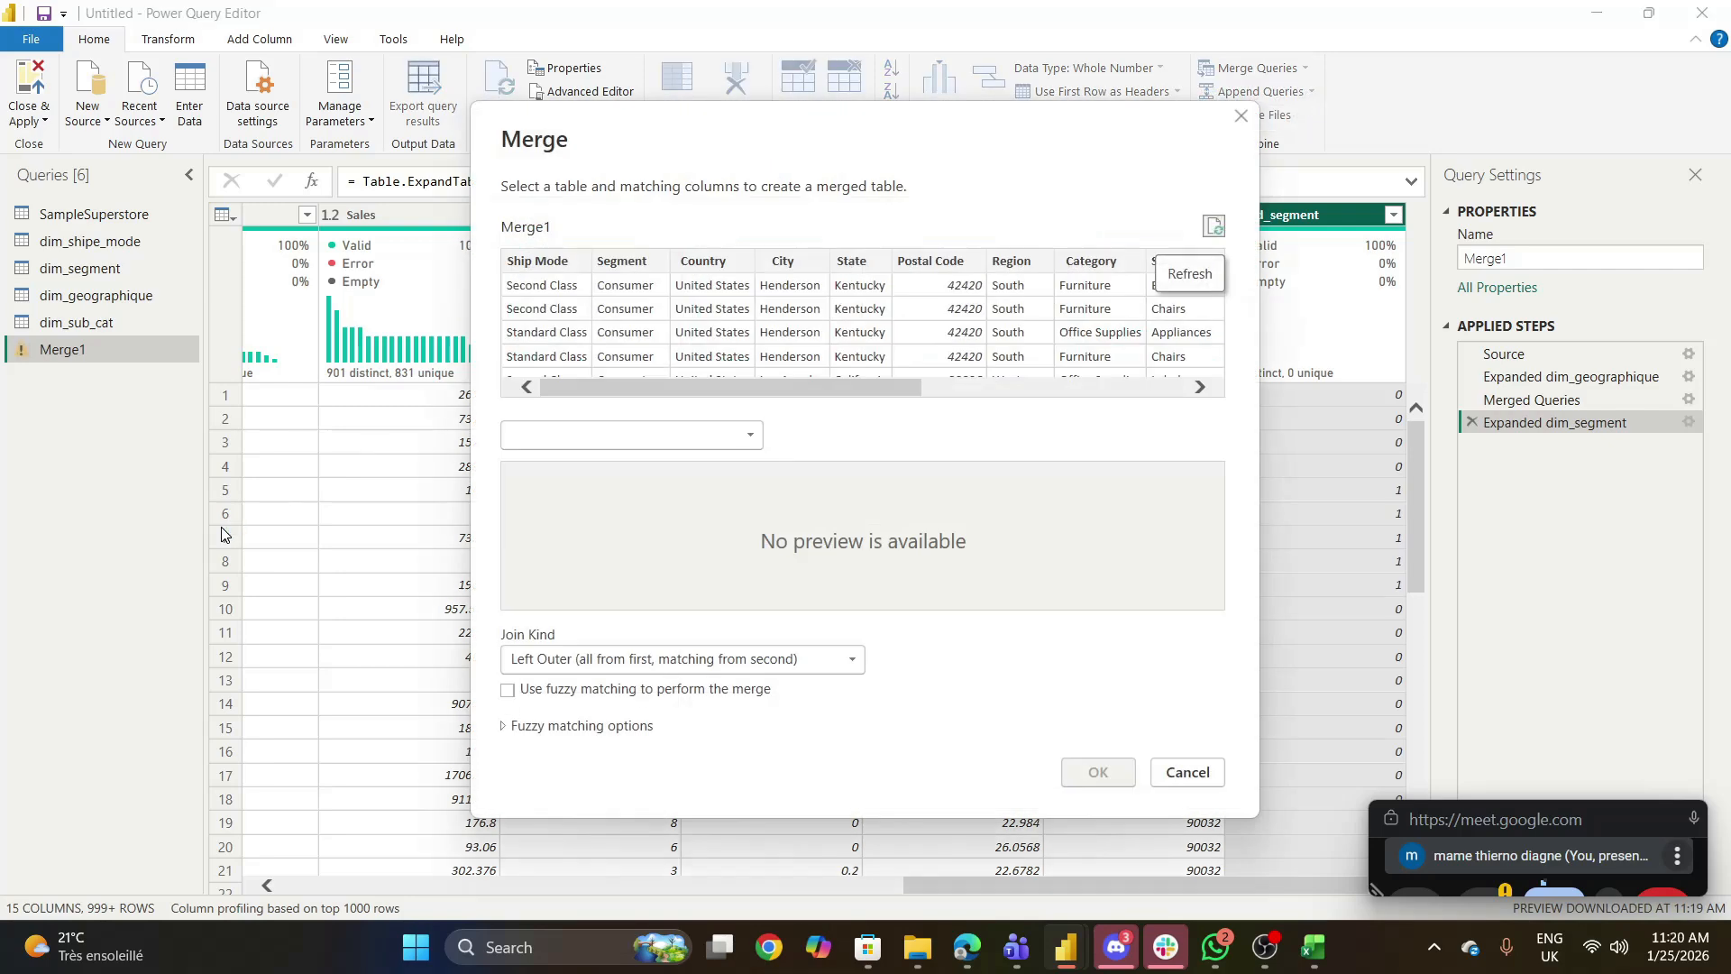
{"action": "left_click", "coordinate": [752, 437]}
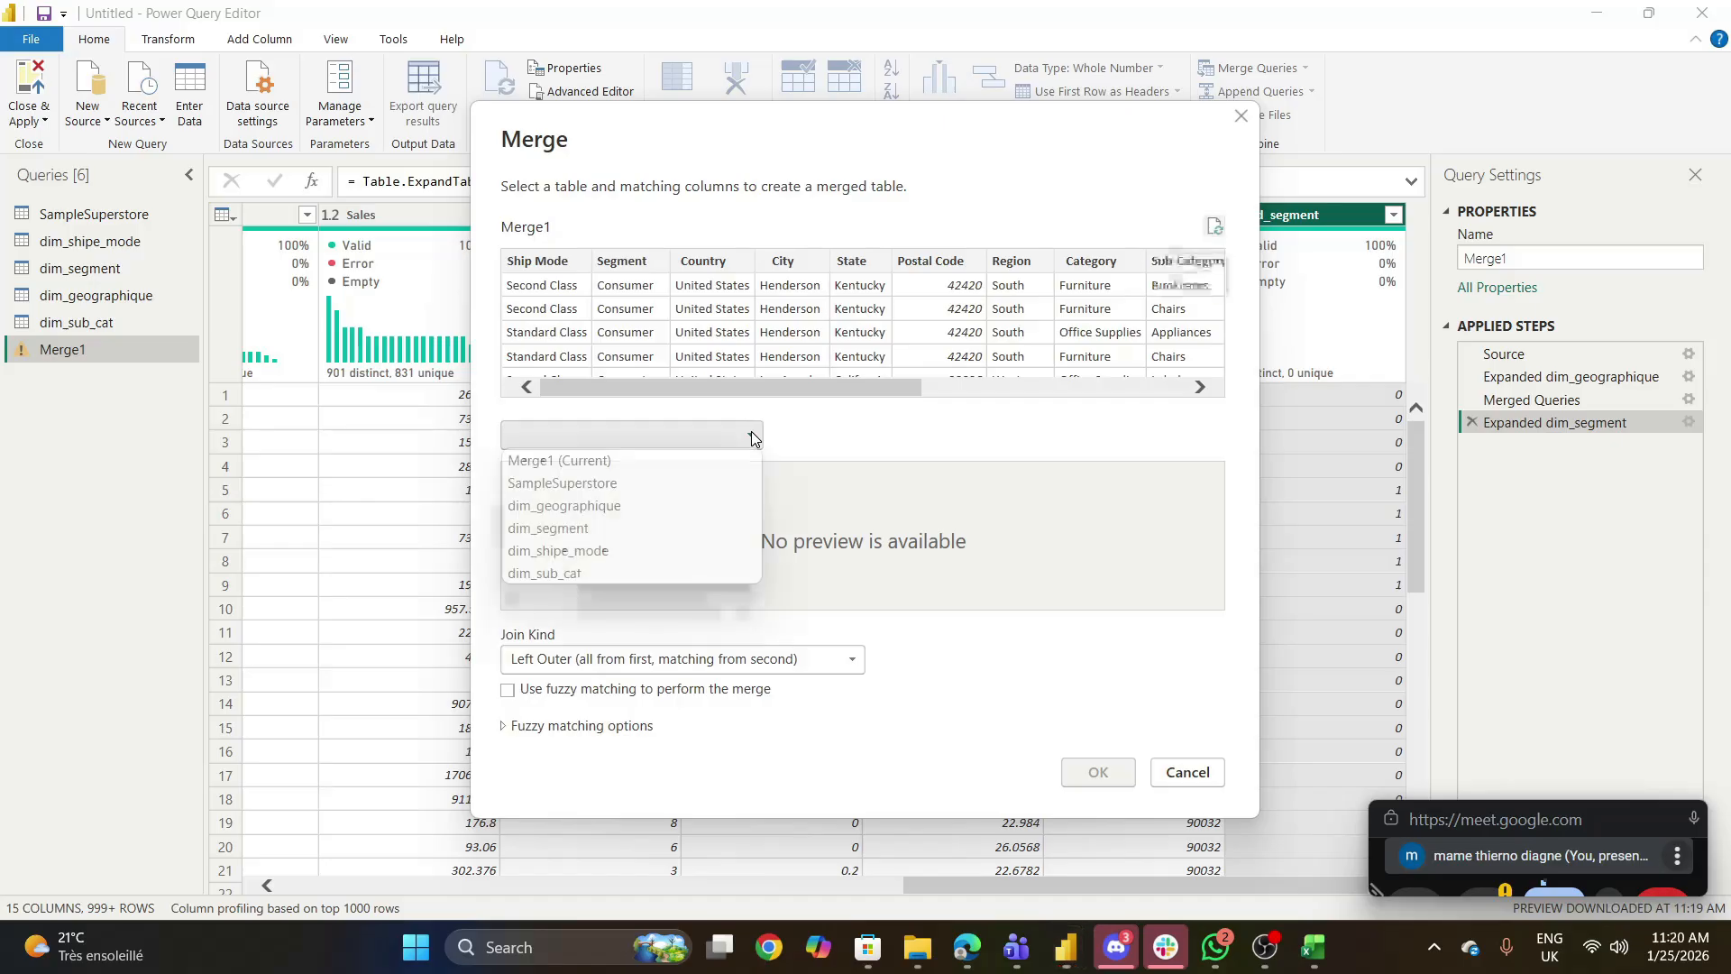
{"action": "left_click", "coordinate": [569, 550]}
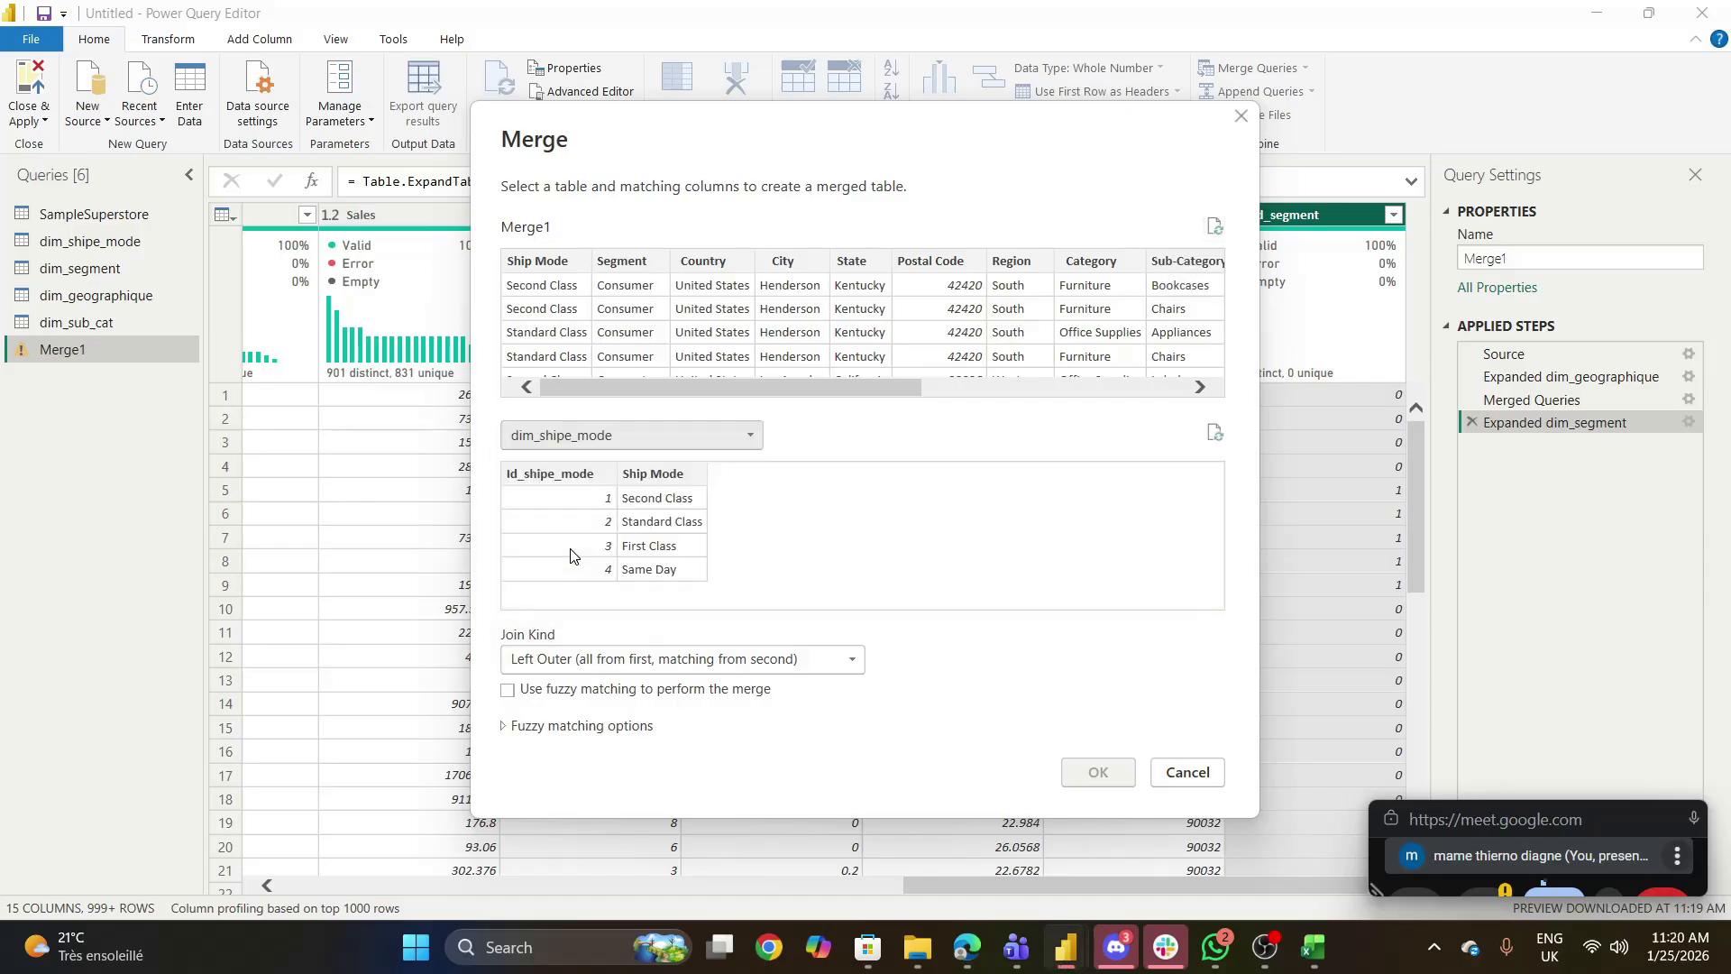
{"action": "left_click", "coordinate": [675, 472]}
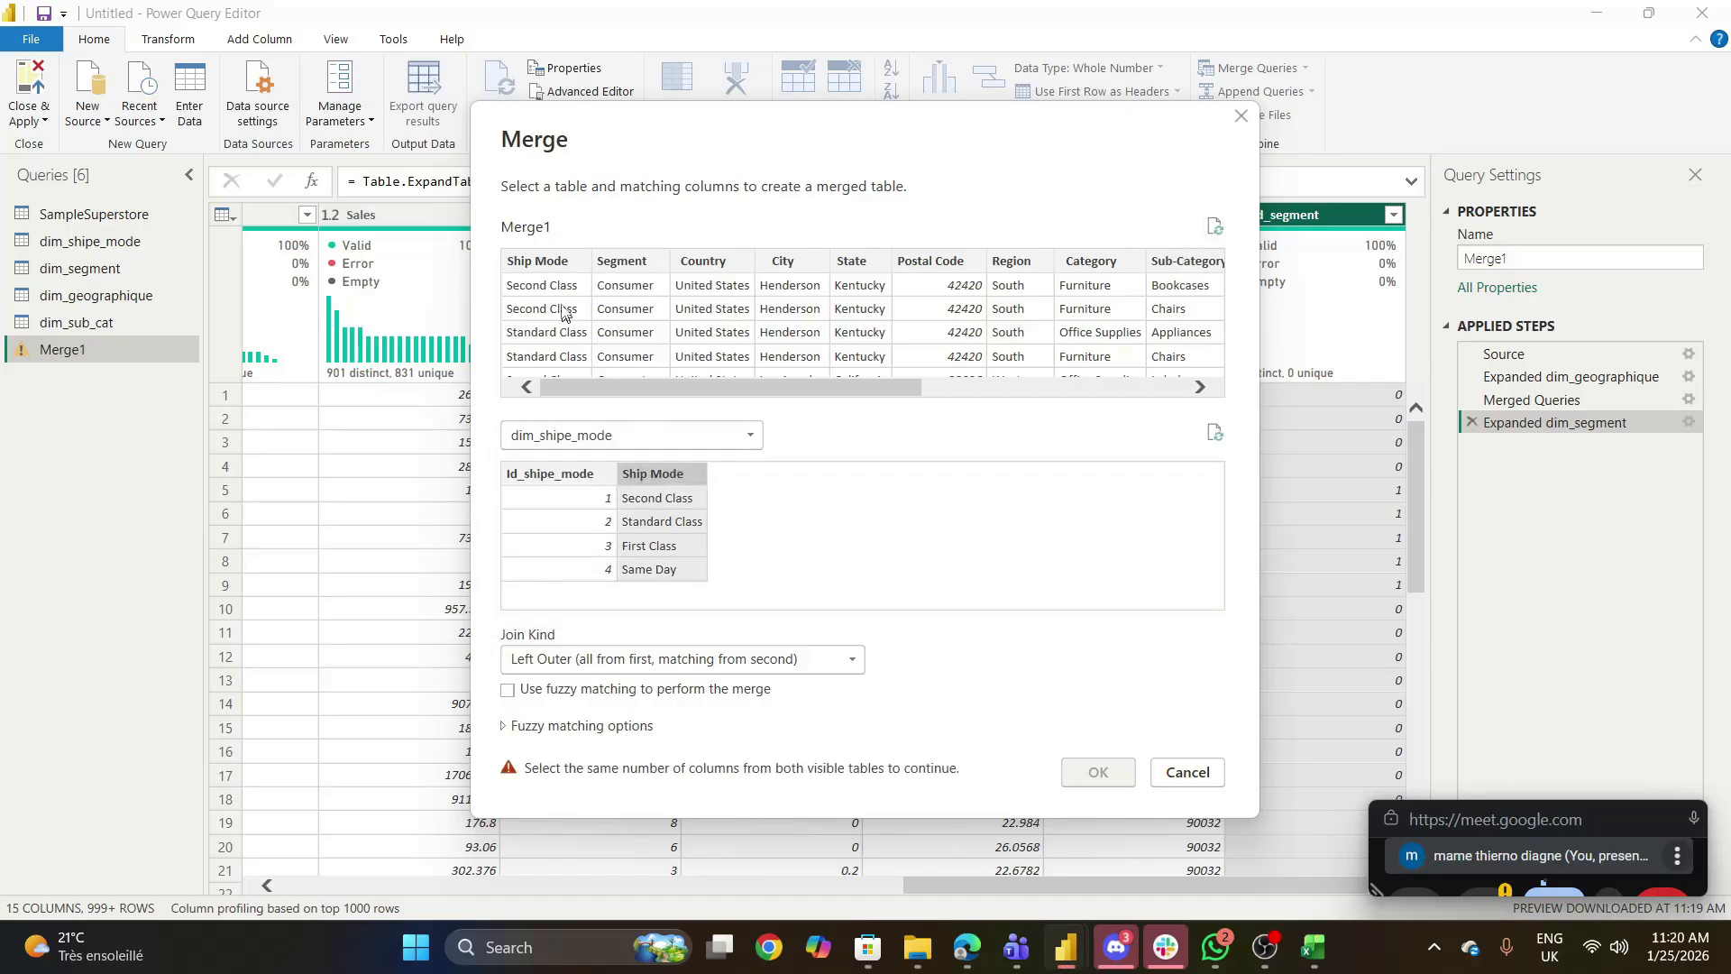
{"action": "left_click", "coordinate": [544, 263]}
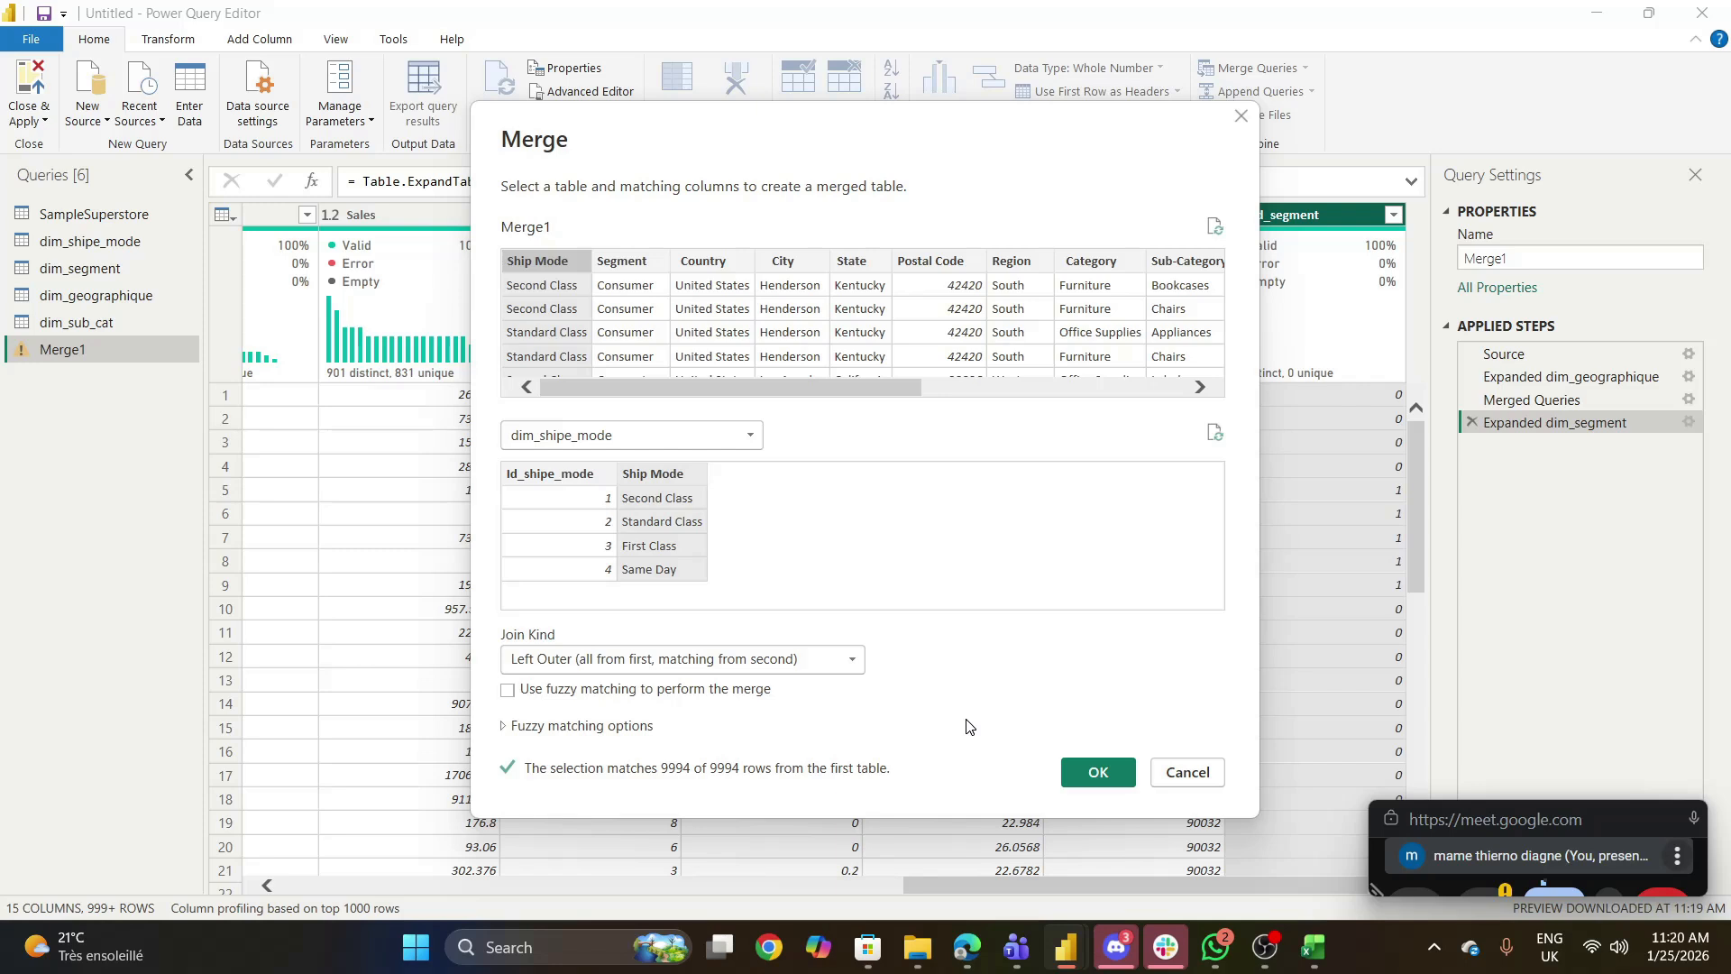
{"action": "left_click", "coordinate": [1074, 769]}
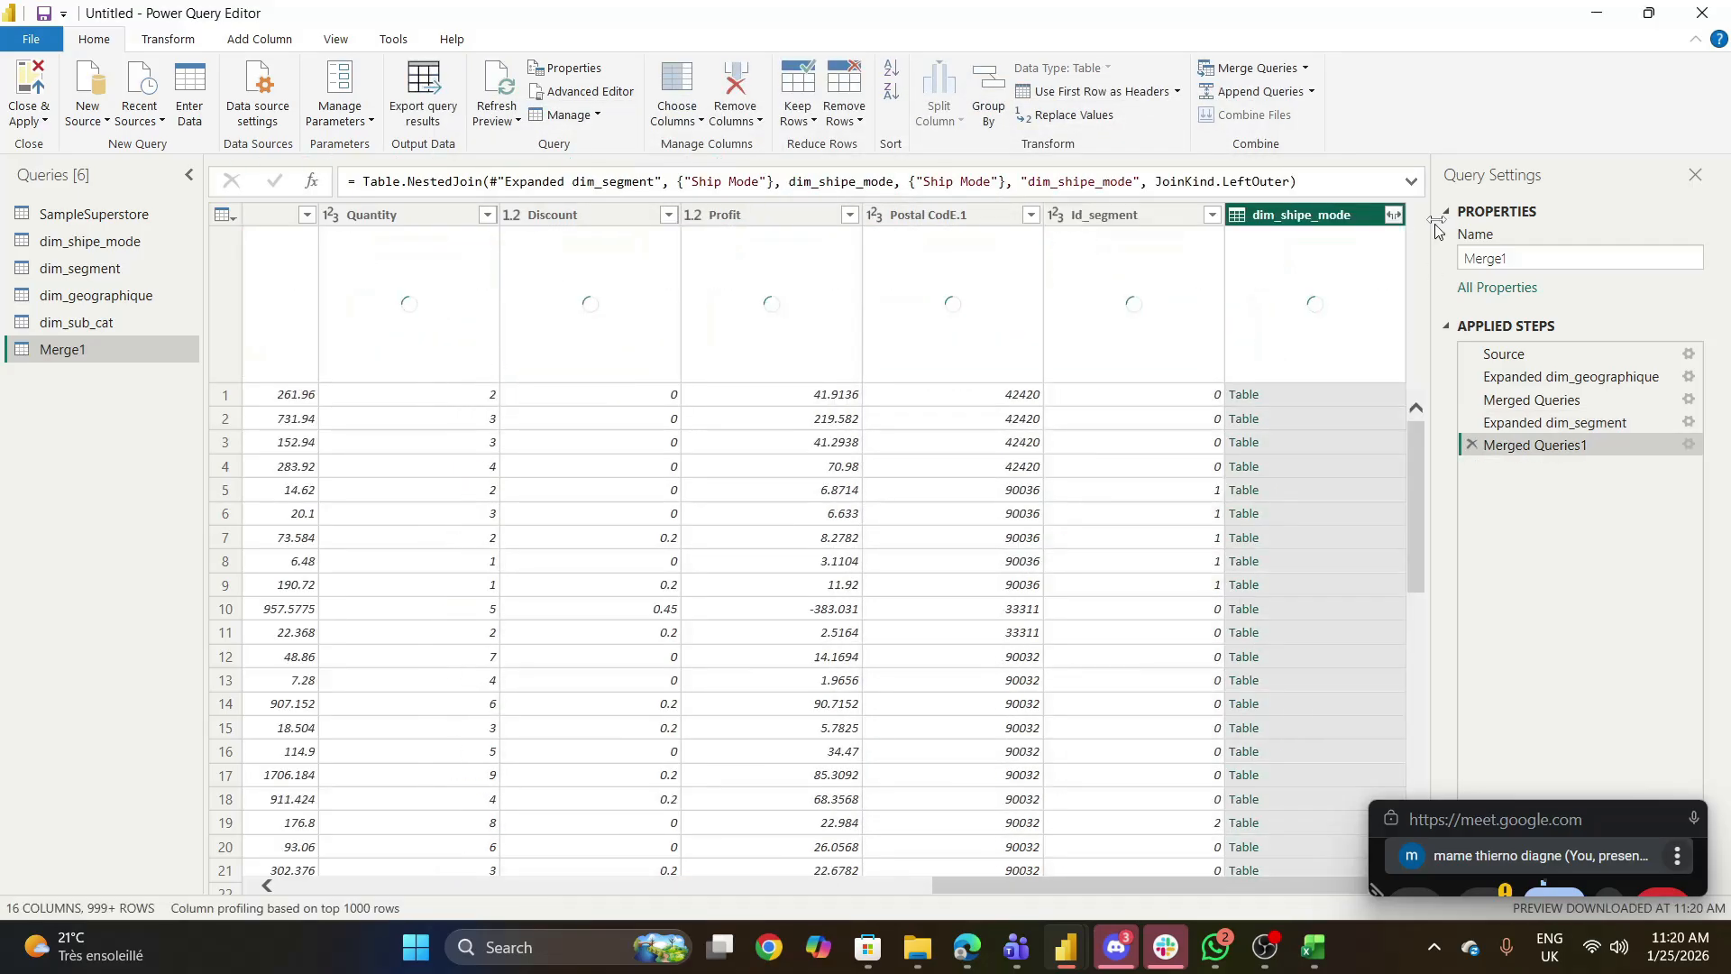
- Expand the dim_shipe_mode column to only Id_shipe_mode, without a column name prefix
{"action": "left_click", "coordinate": [1394, 215]}
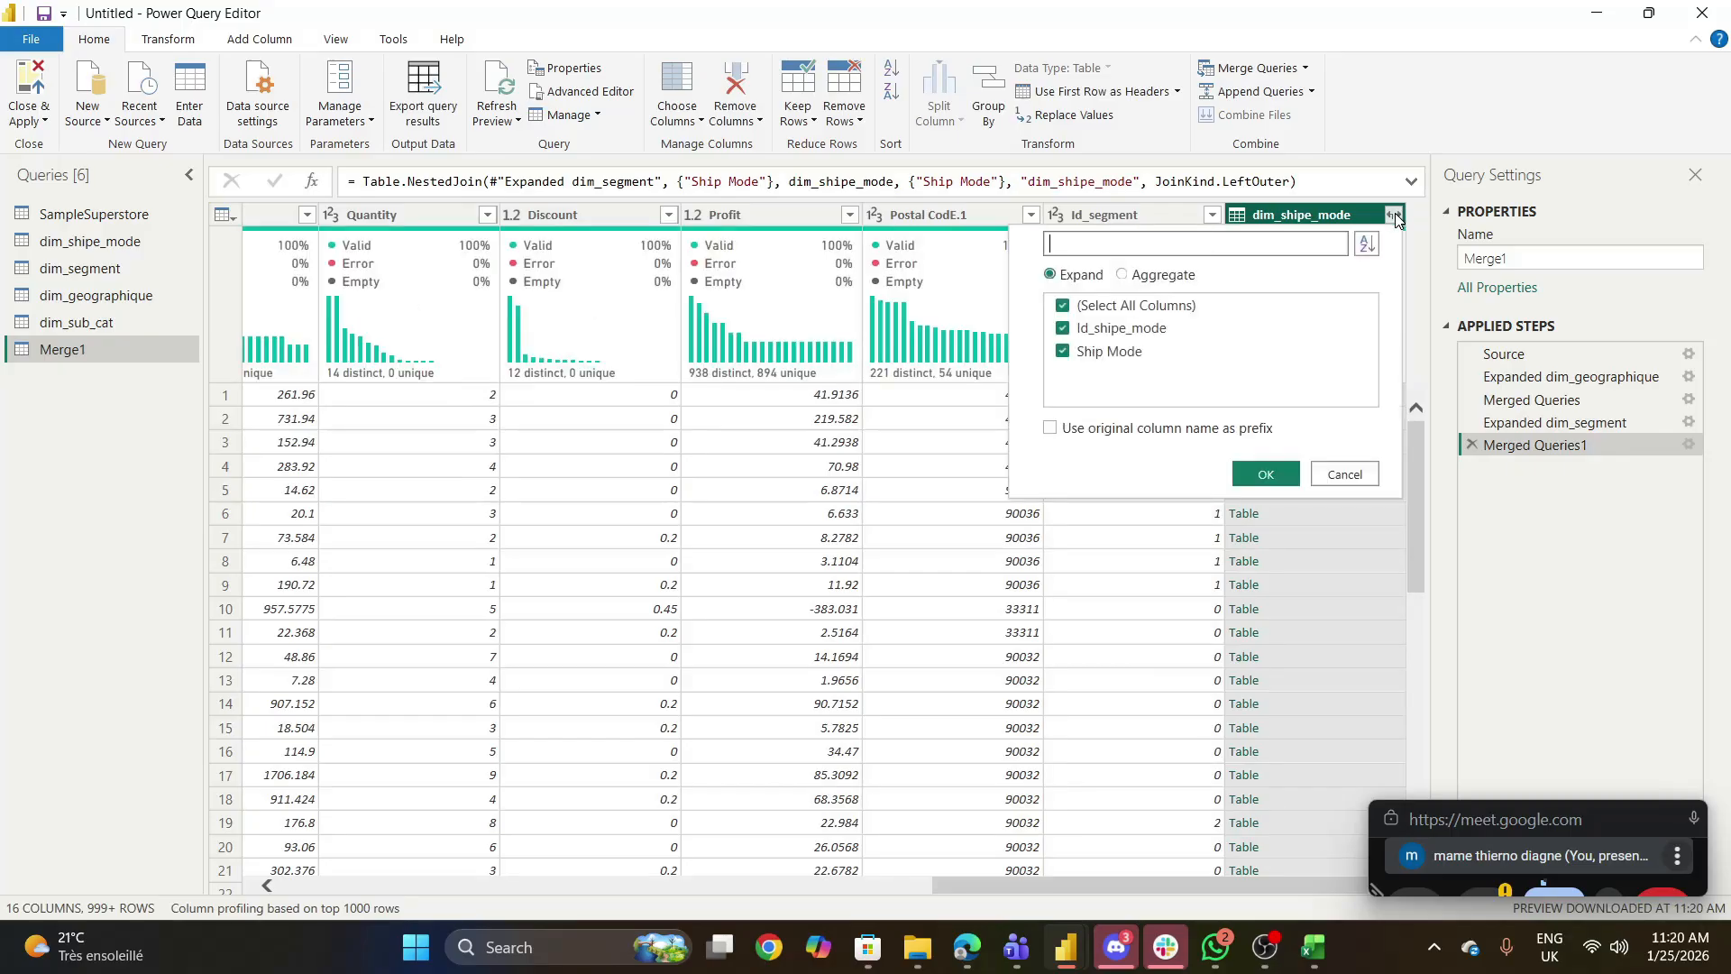
{"action": "left_click", "coordinate": [1068, 310]}
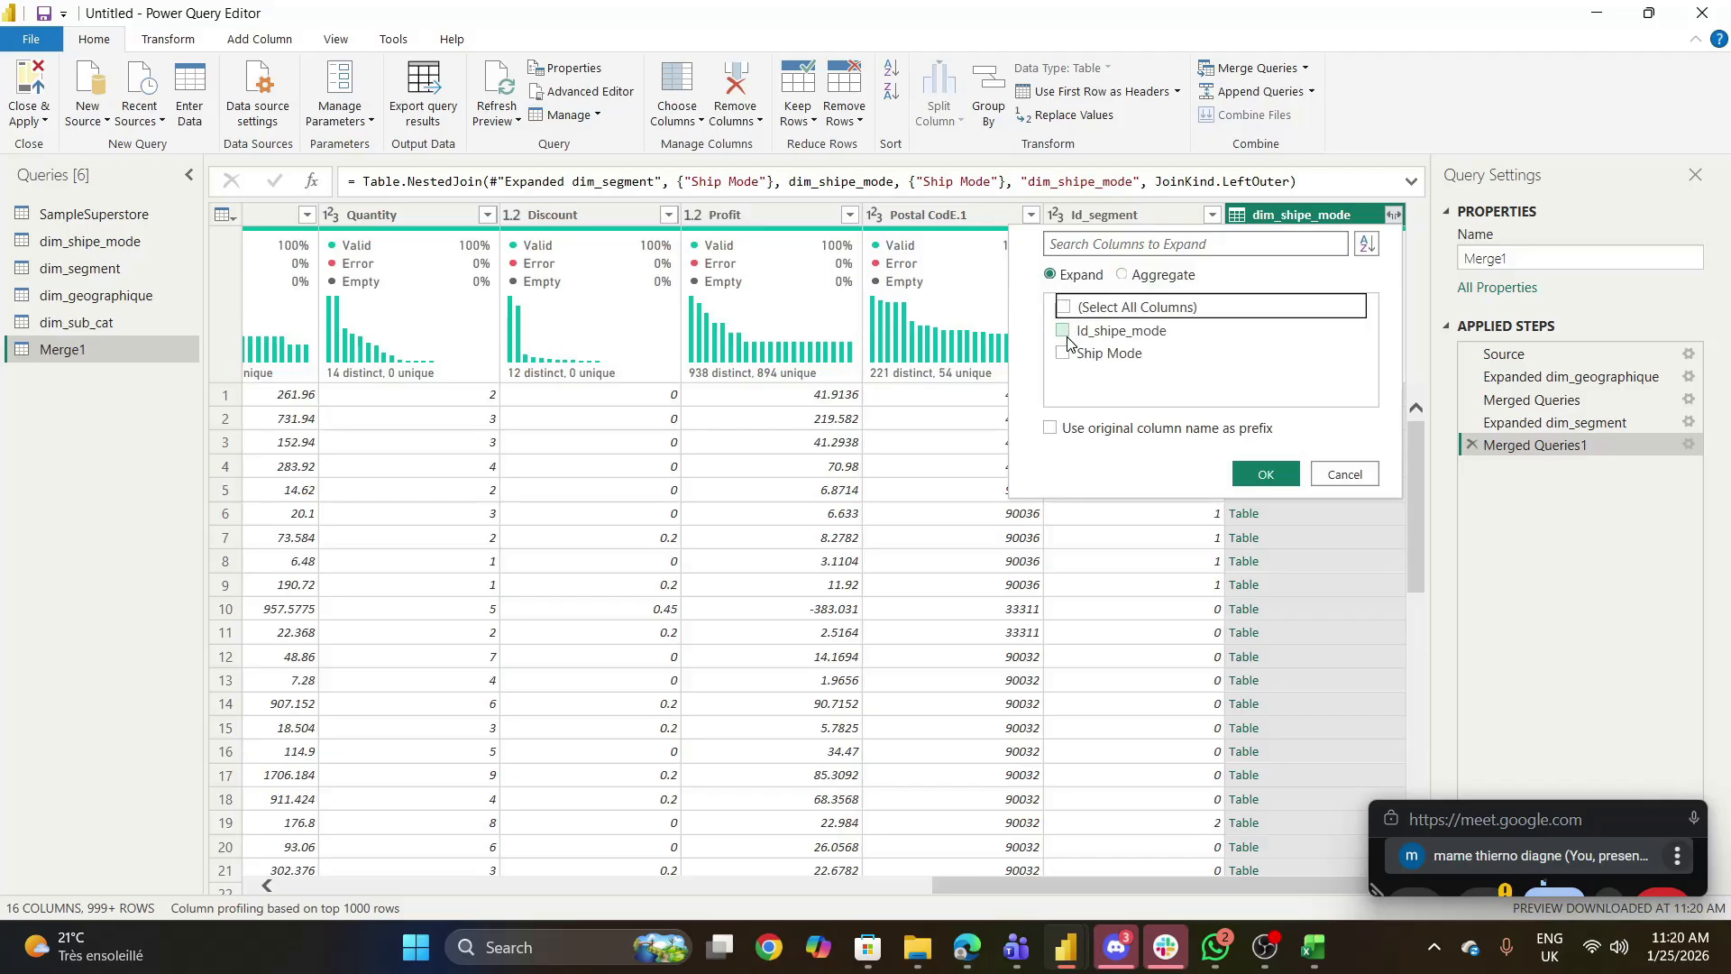
{"action": "left_click", "coordinate": [1064, 334]}
{"action": "left_click", "coordinate": [1267, 473]}
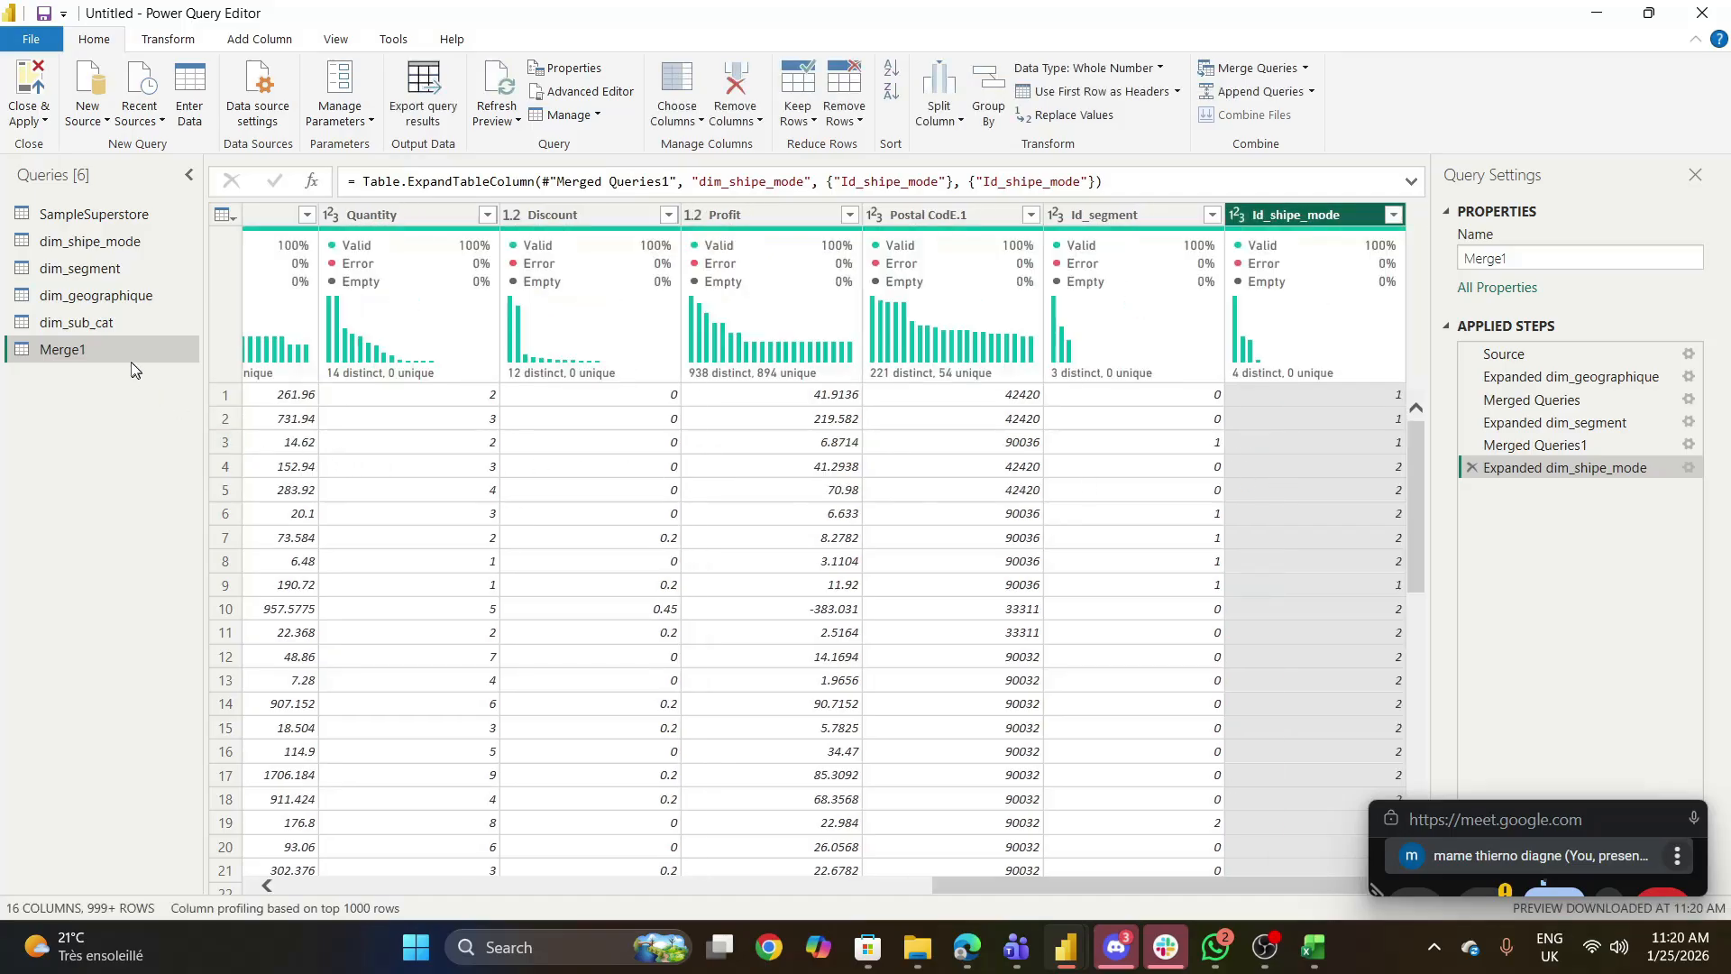
- Merge dim_sub_cat into the current Merge1 query, matching on the Sub-Category columns with a Left Outer join
{"action": "left_click", "coordinate": [1305, 69]}
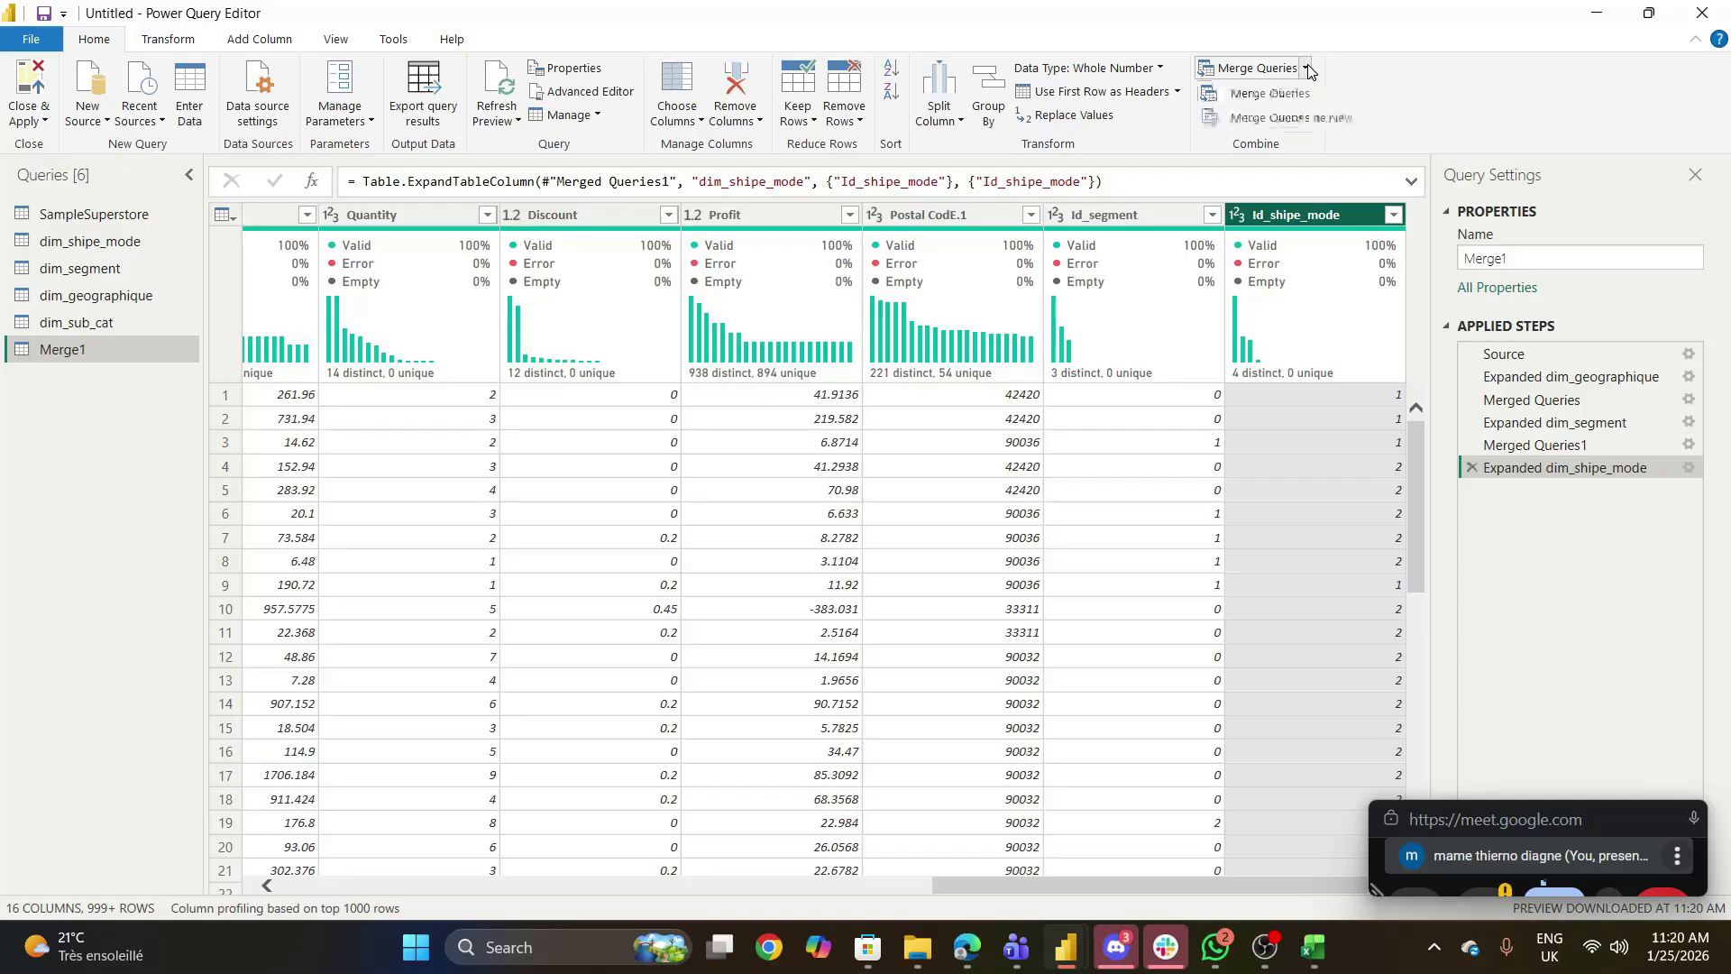
{"action": "left_click", "coordinate": [1307, 93]}
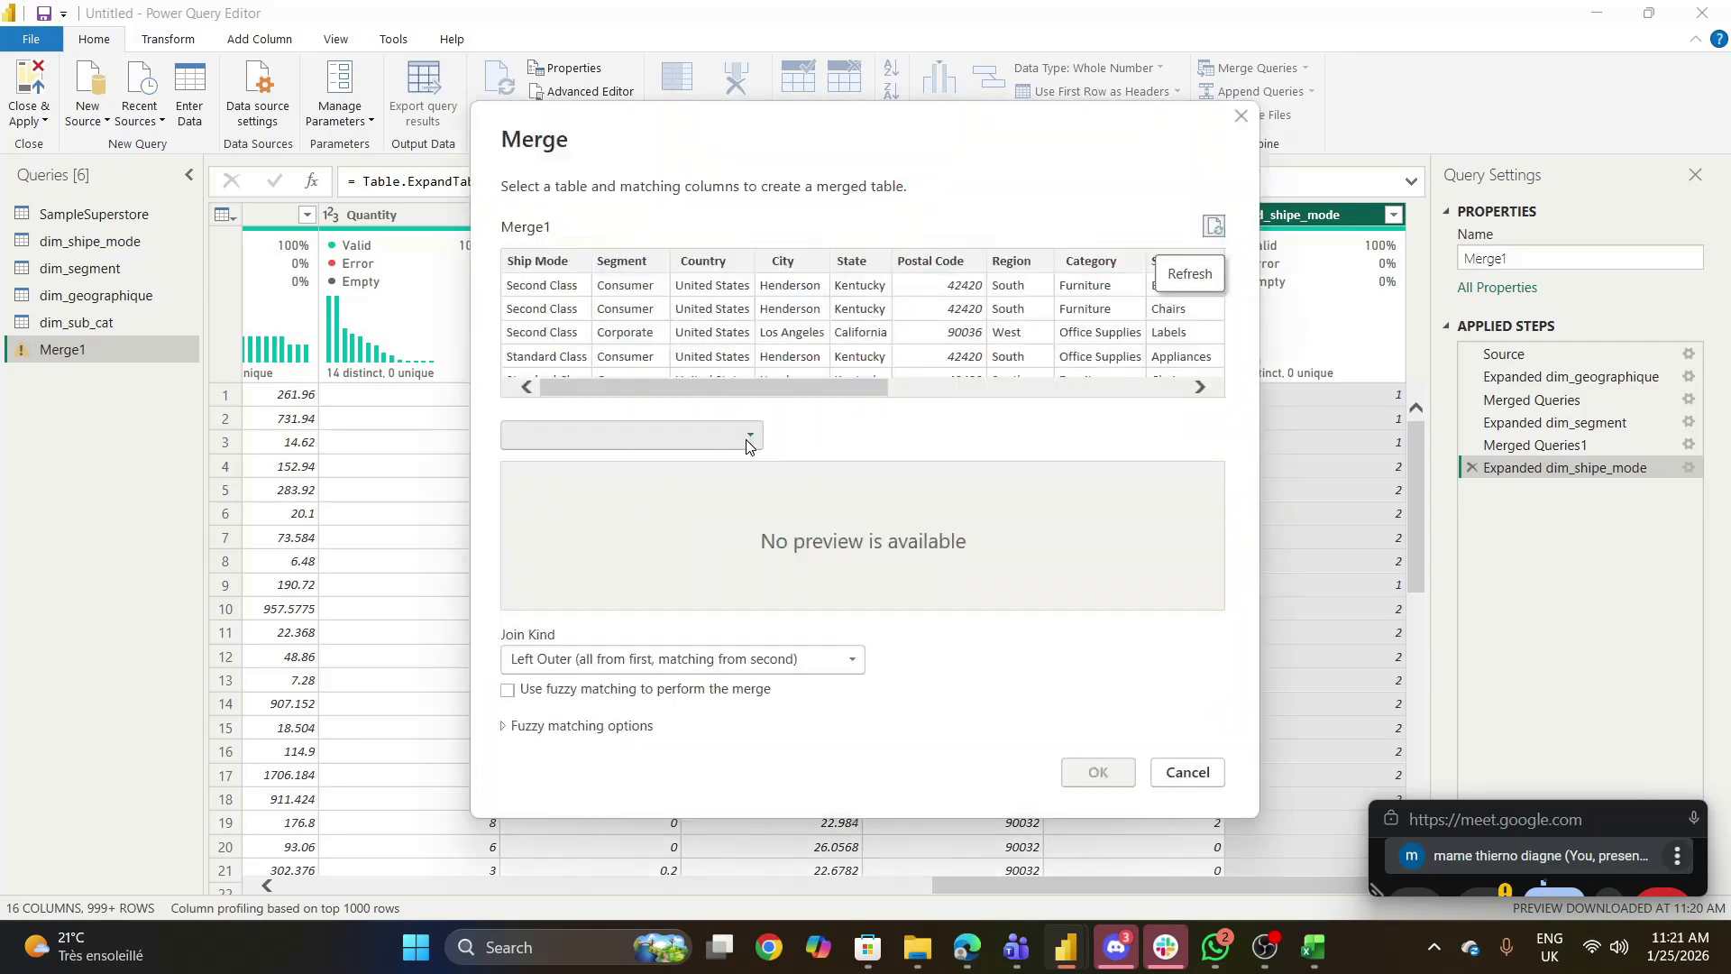
{"action": "left_click", "coordinate": [748, 438]}
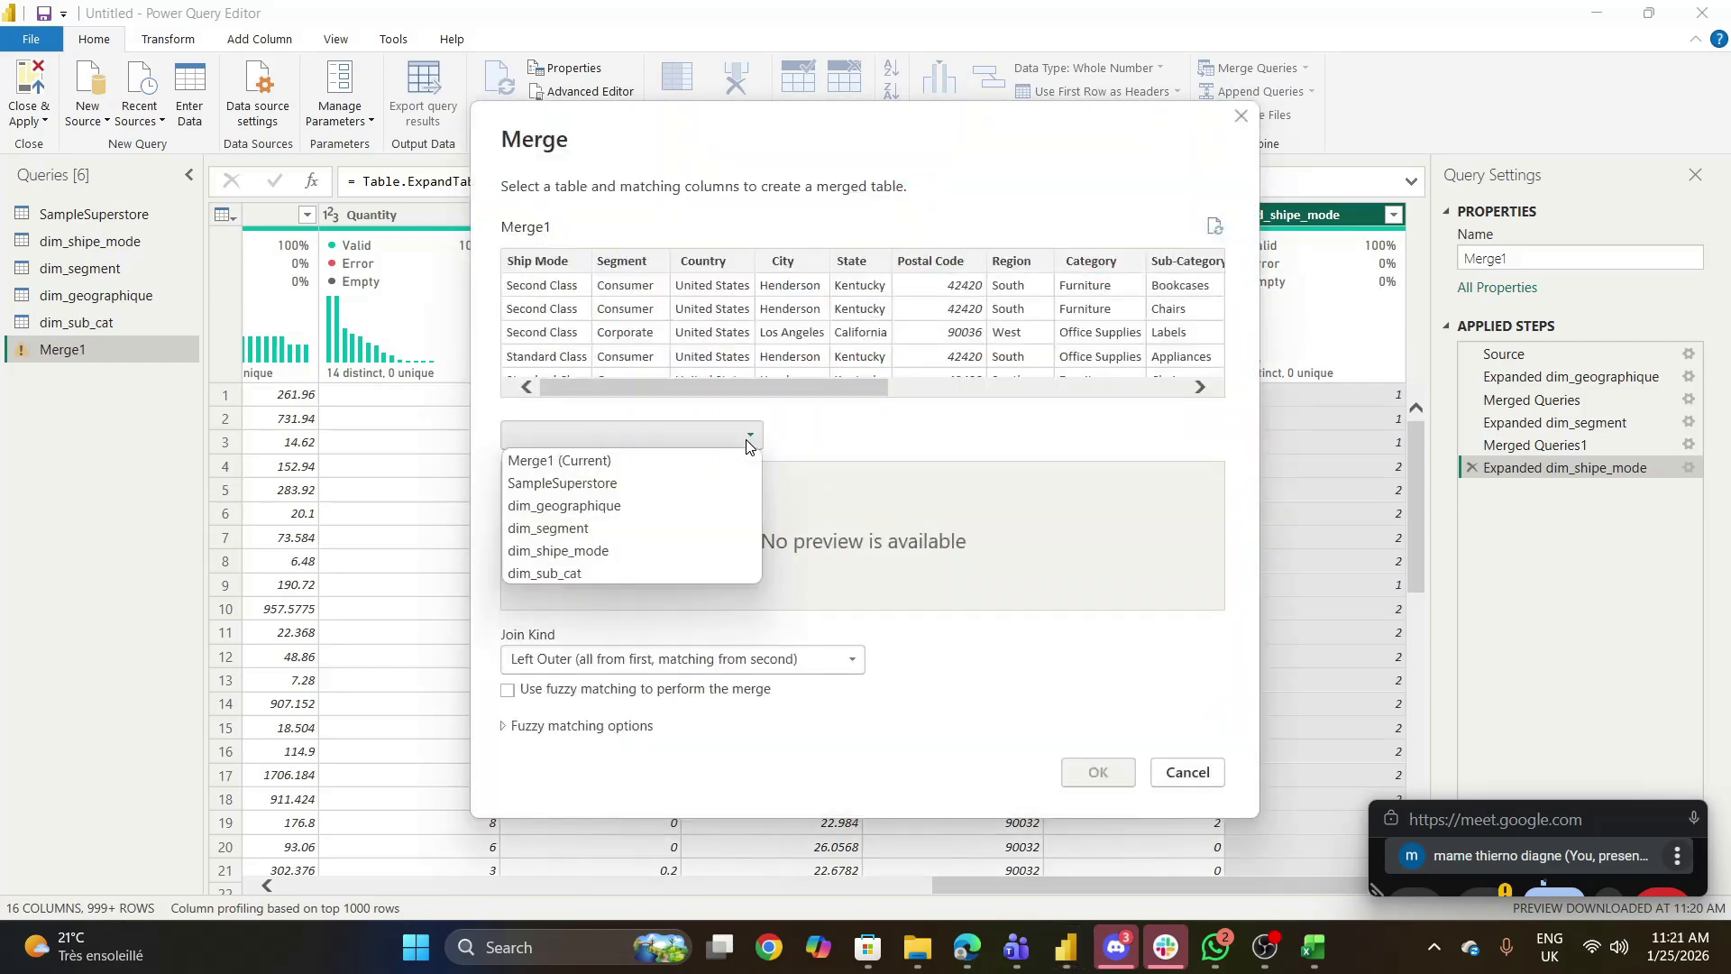
{"action": "left_click", "coordinate": [570, 574]}
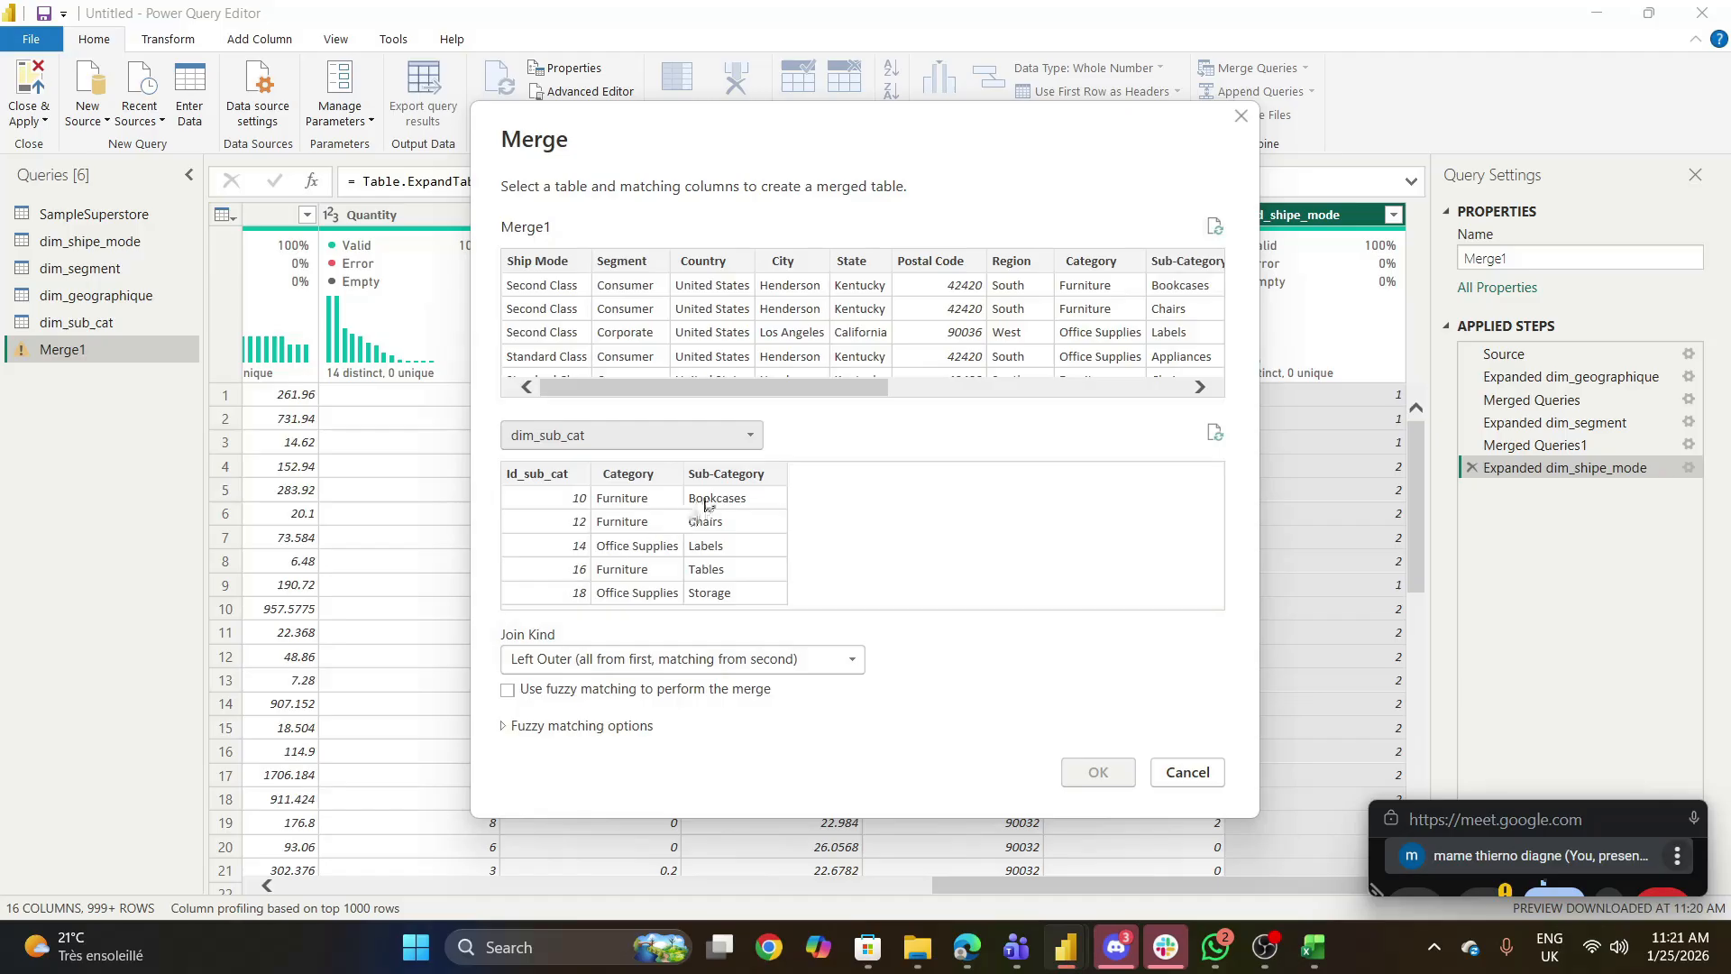
{"action": "left_click", "coordinate": [721, 476]}
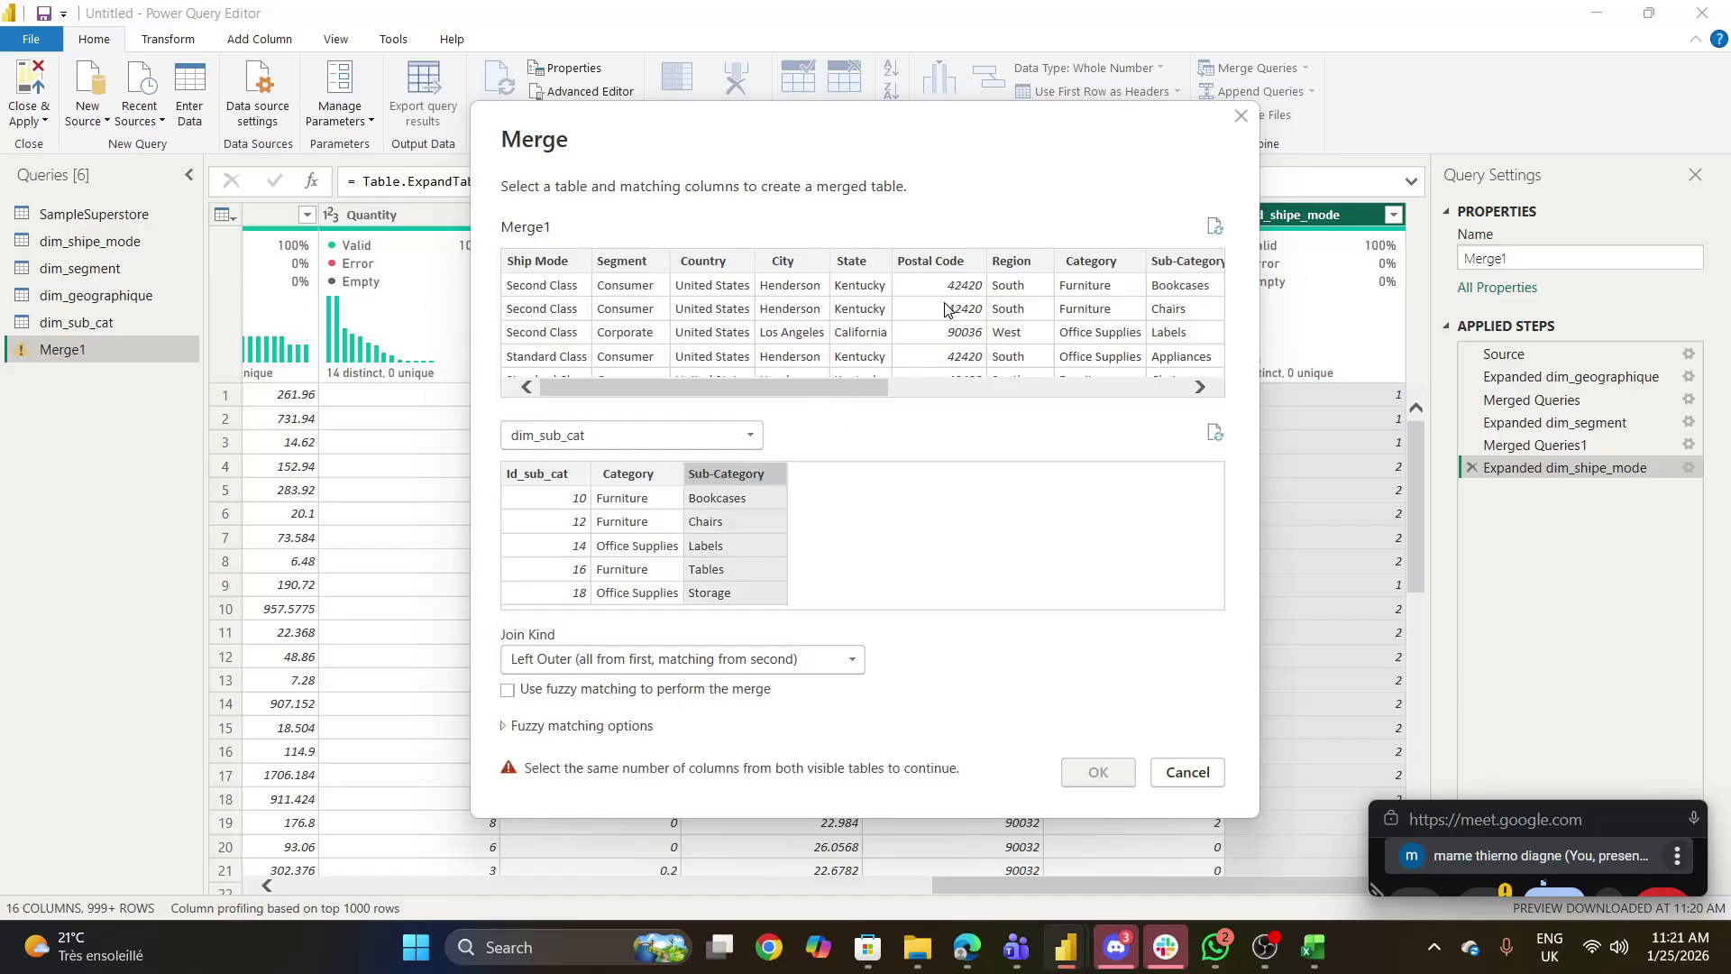
{"action": "left_click", "coordinate": [1183, 263]}
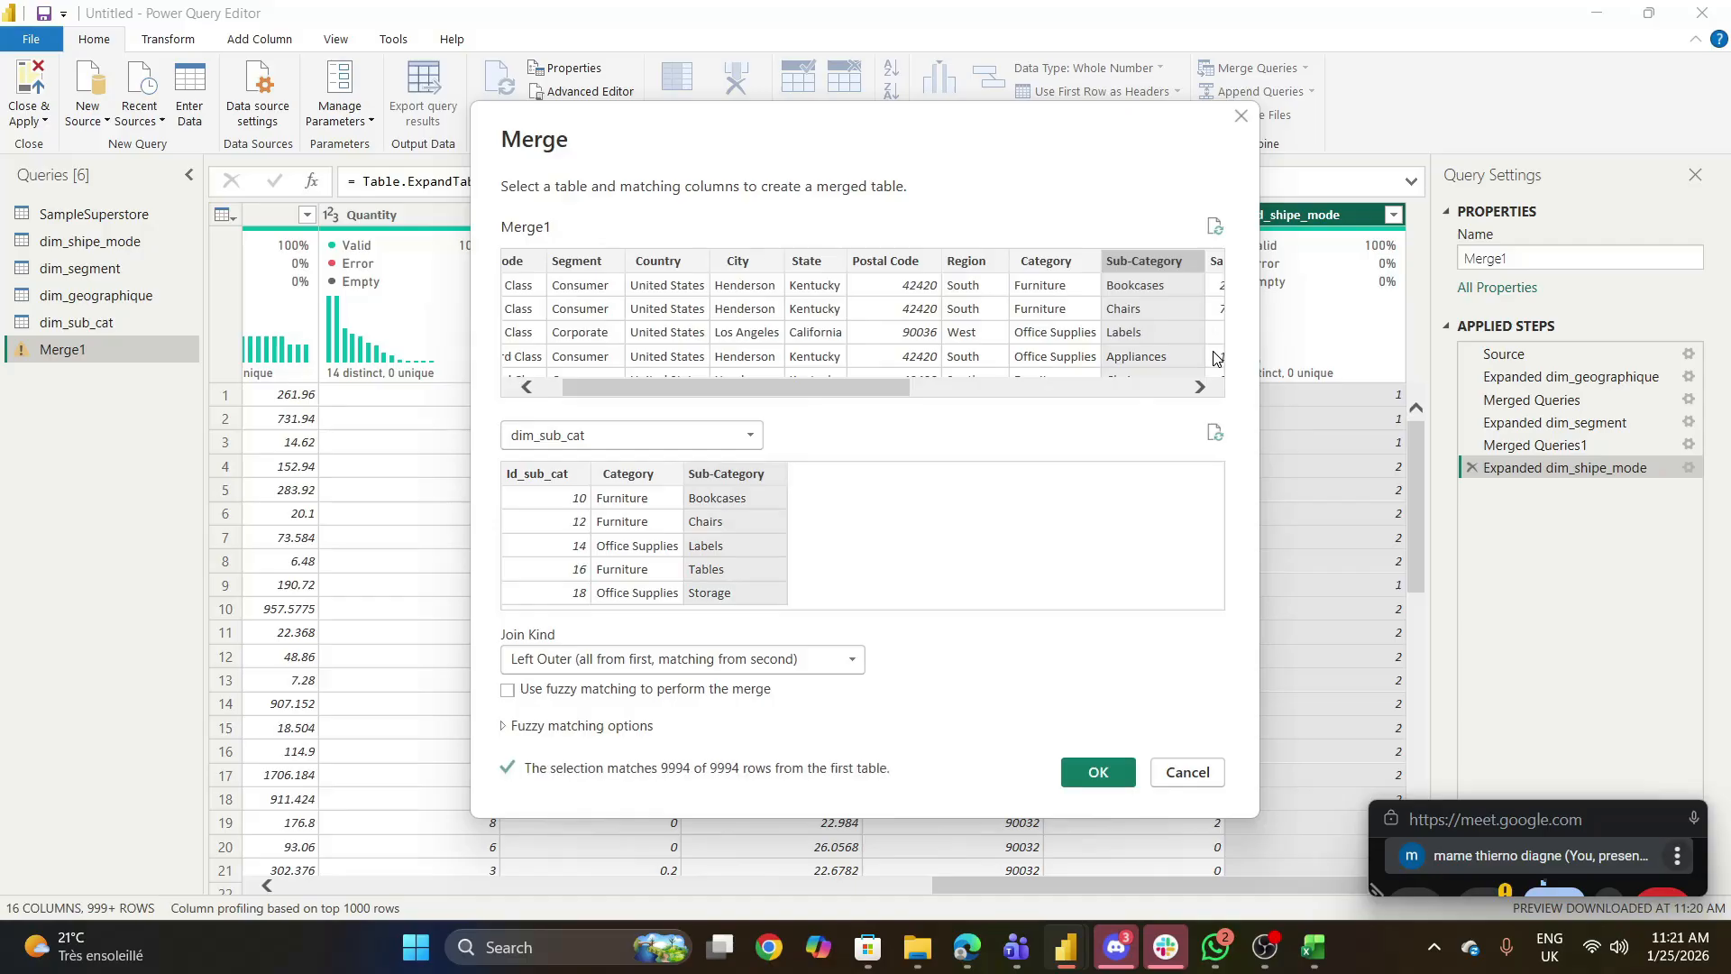
{"action": "left_click", "coordinate": [848, 662]}
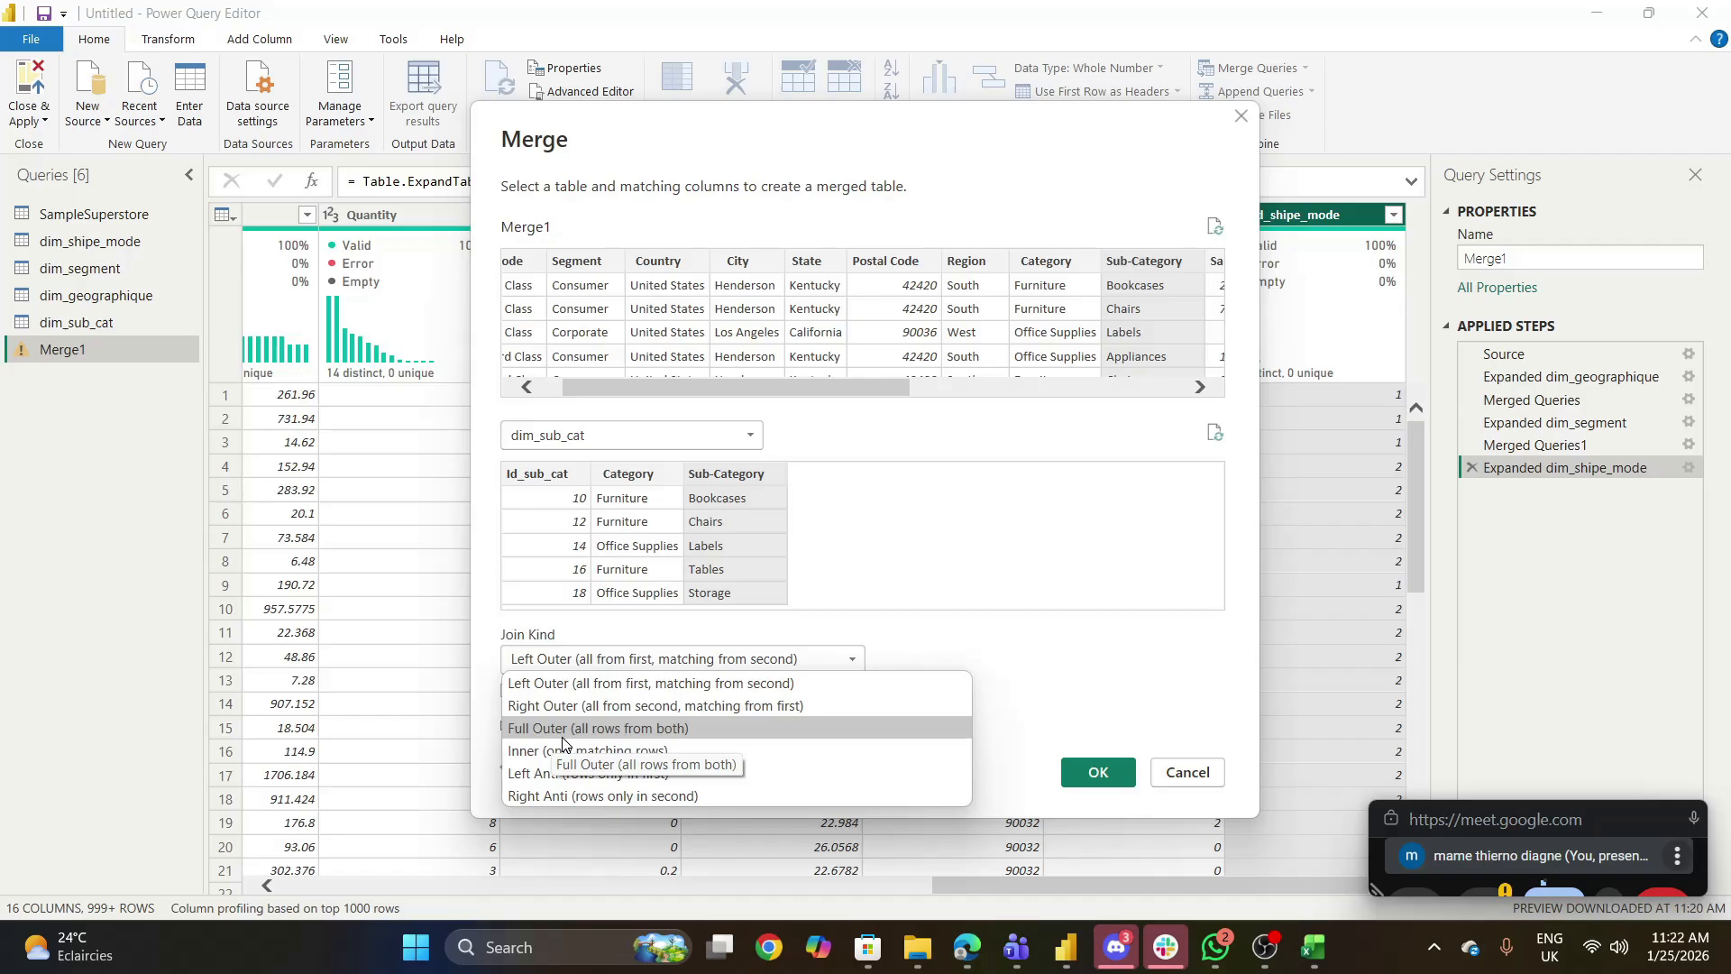
{"action": "left_click", "coordinate": [993, 617]}
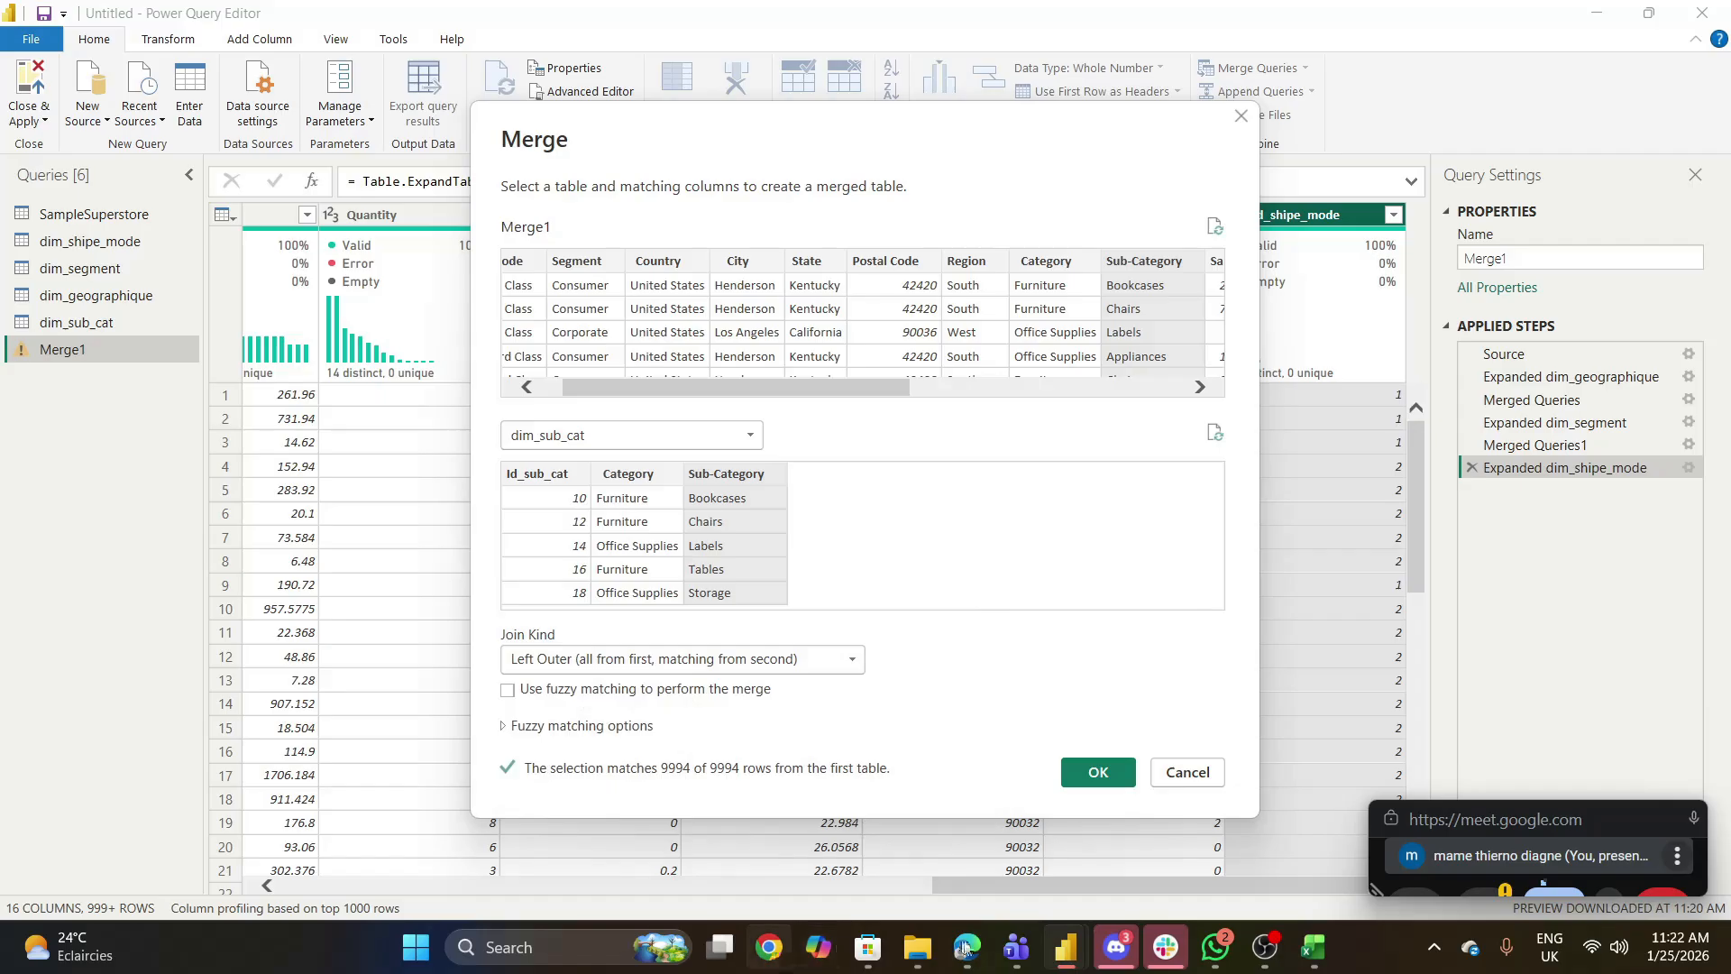
{"action": "mouse_move", "coordinate": [963, 949]}
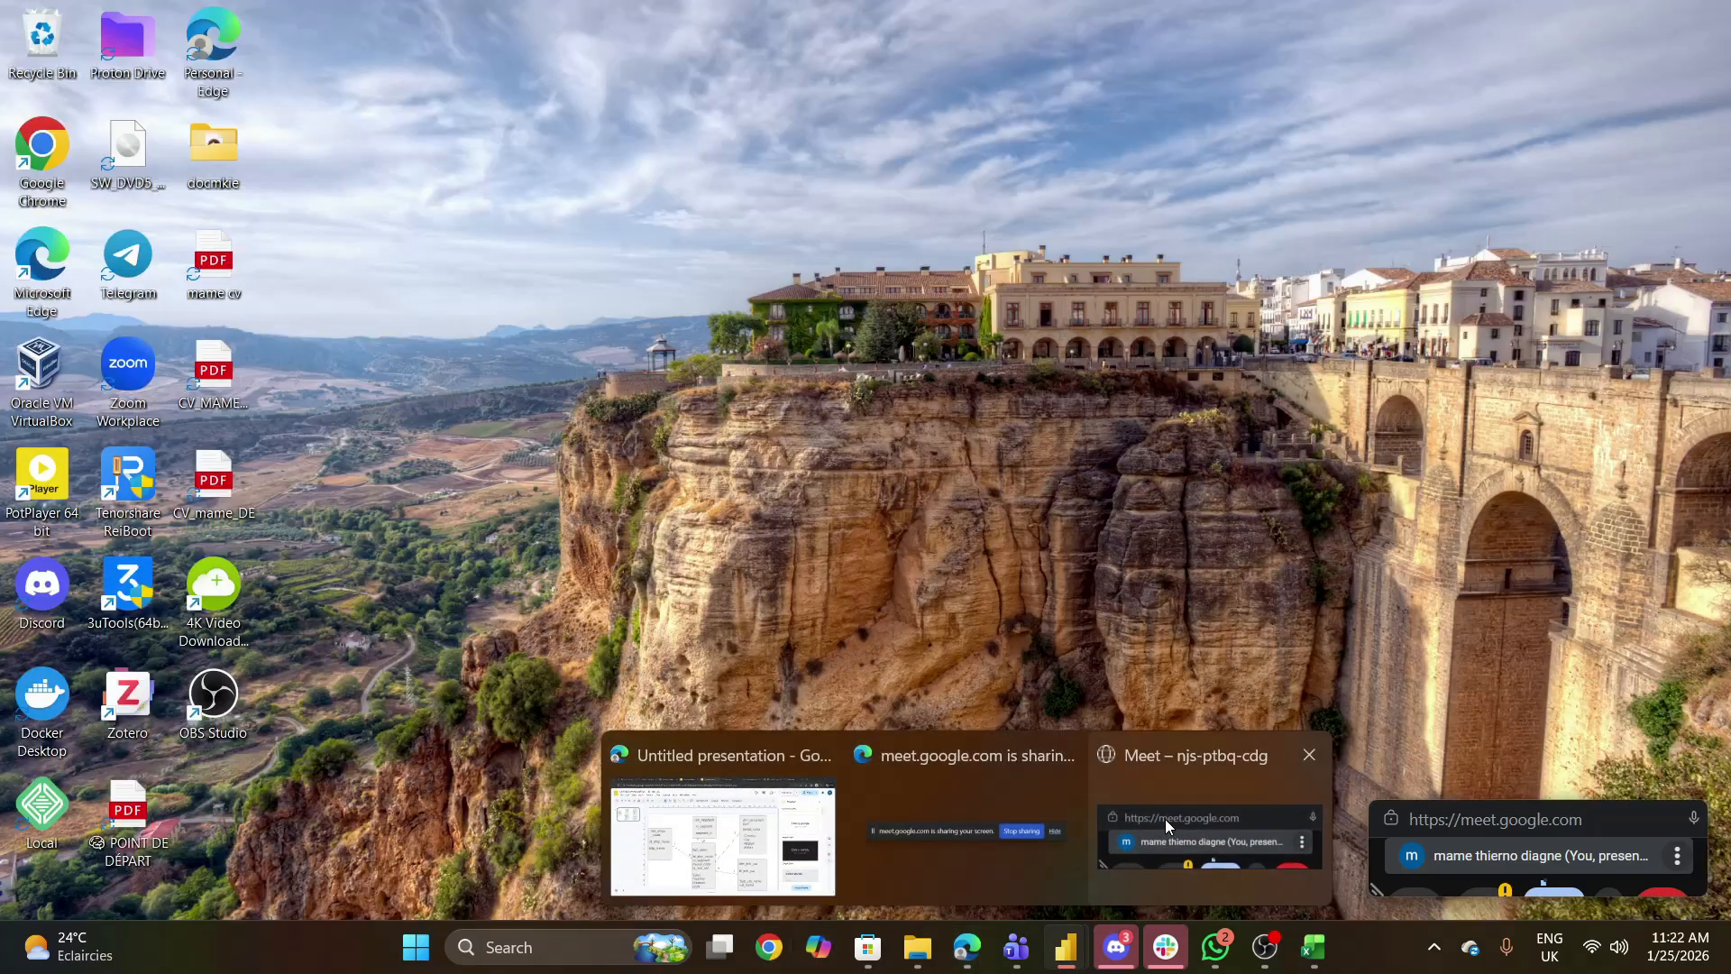
{"action": "left_click", "coordinate": [1165, 819]}
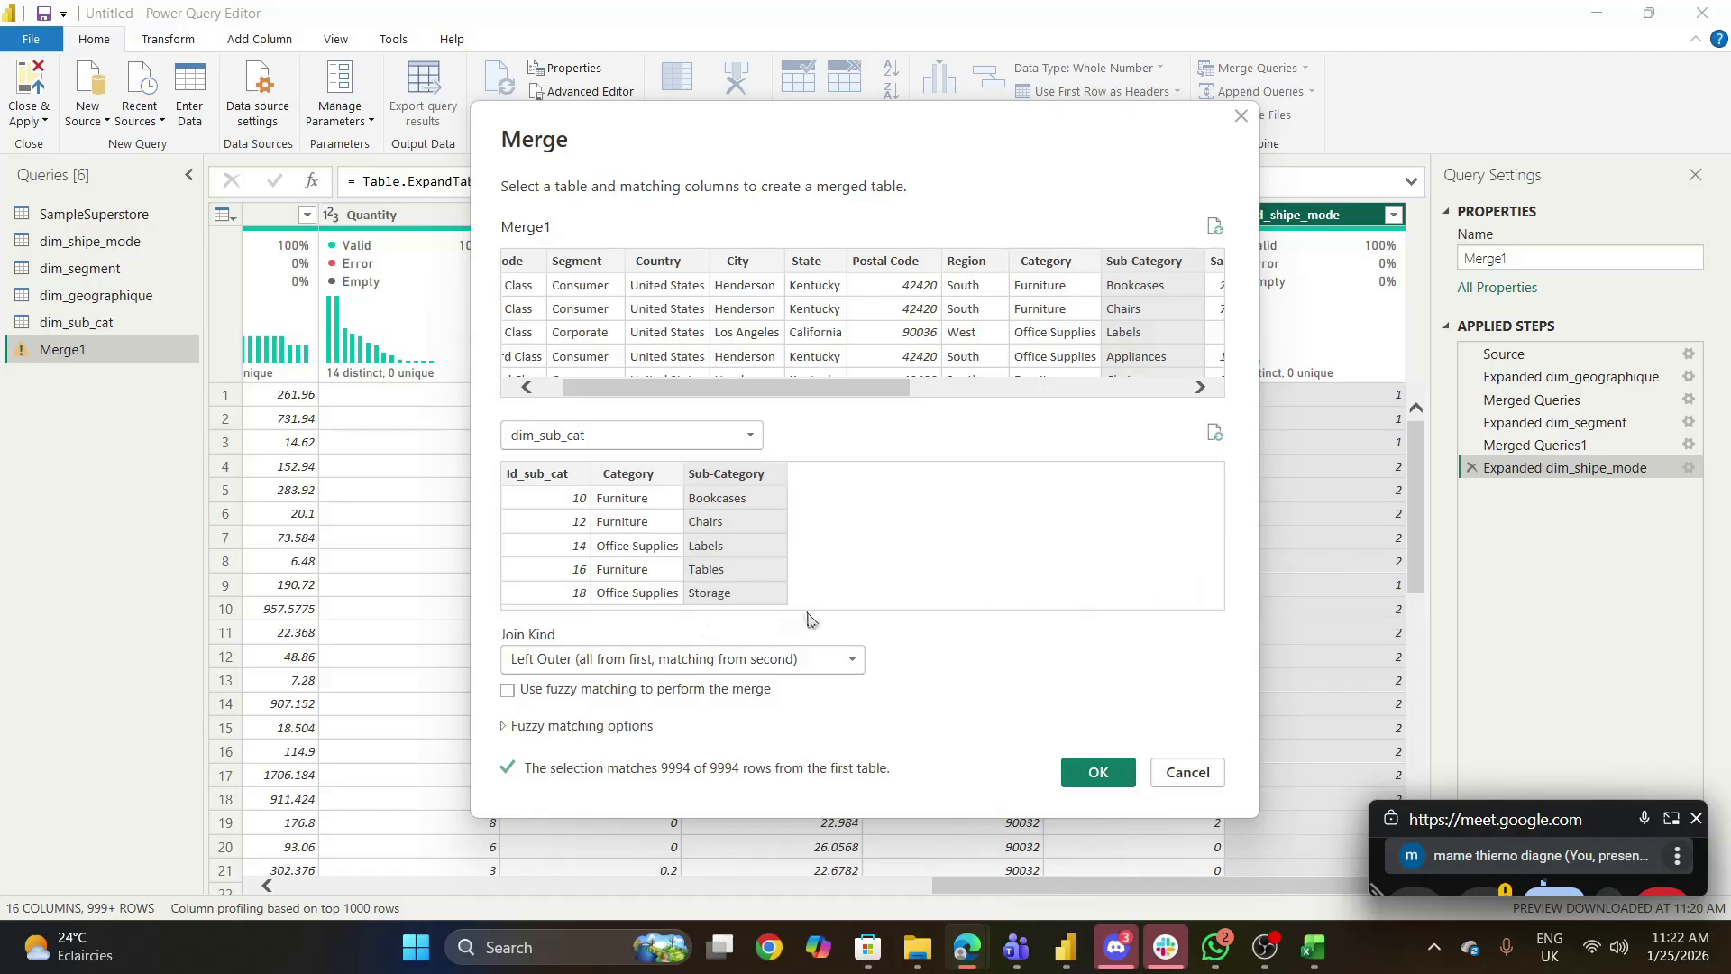
{"action": "left_click", "coordinate": [1100, 776]}
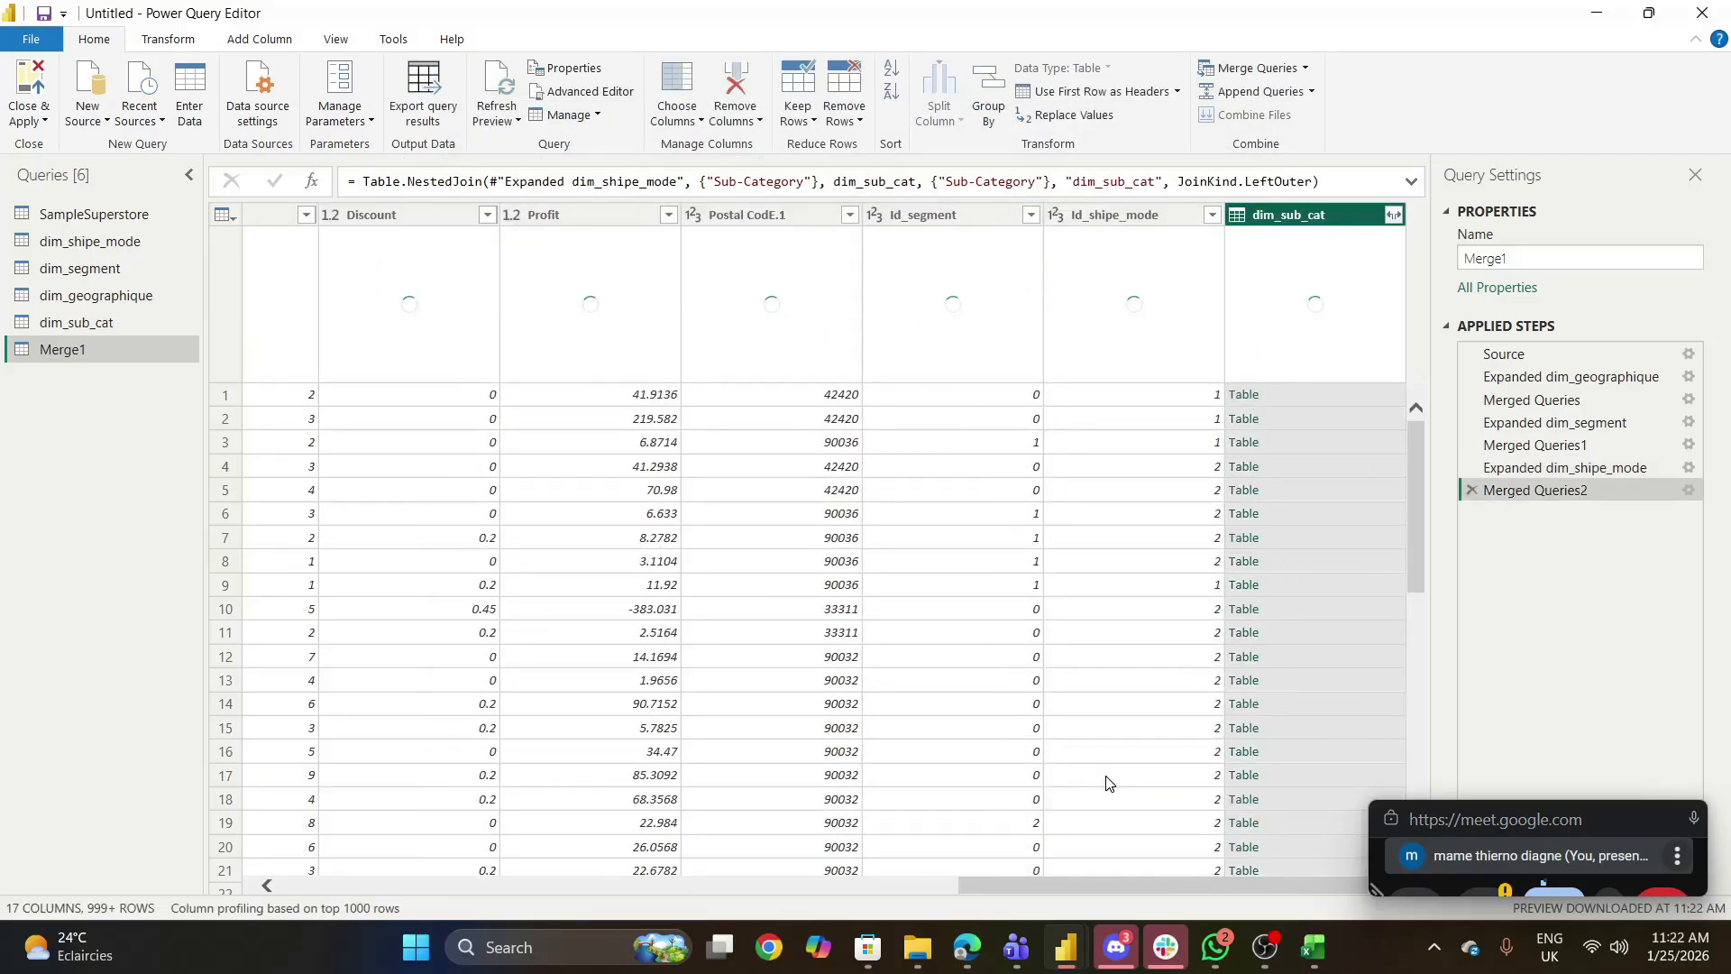
- Expand the dim_sub_cat column to only Id_sub_cat, without a column name prefix, and rename the Merge1 query as fact_sales
{"action": "left_click", "coordinate": [1394, 216]}
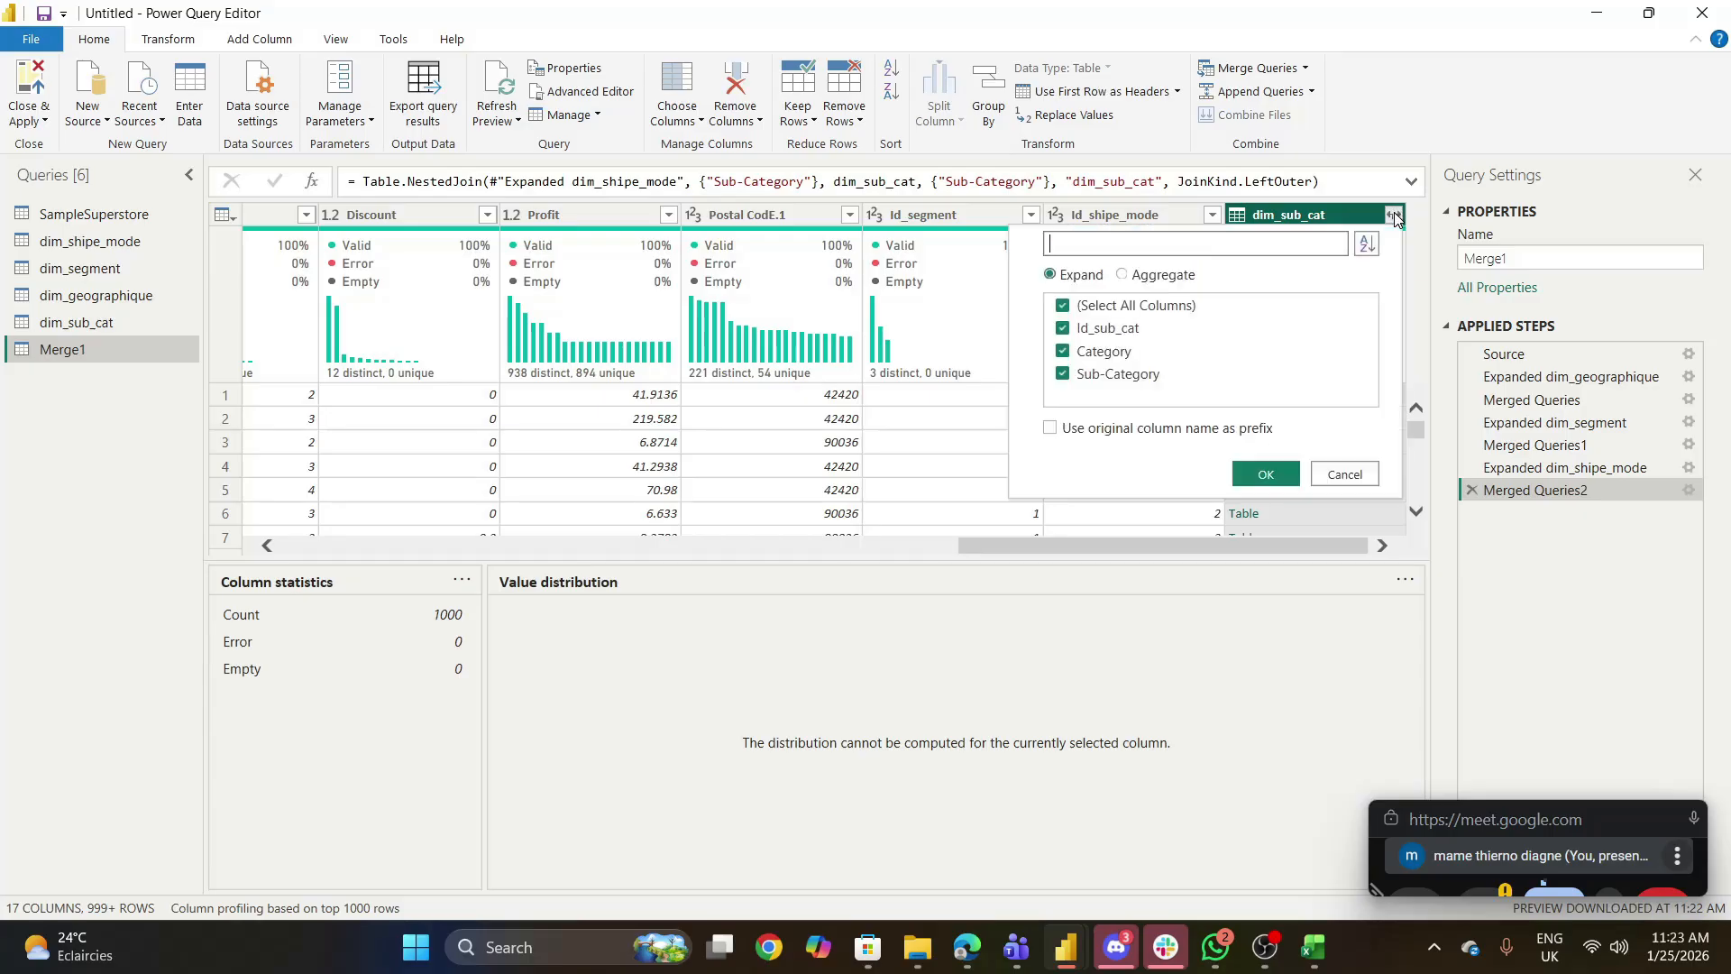
{"action": "left_click", "coordinate": [1064, 305]}
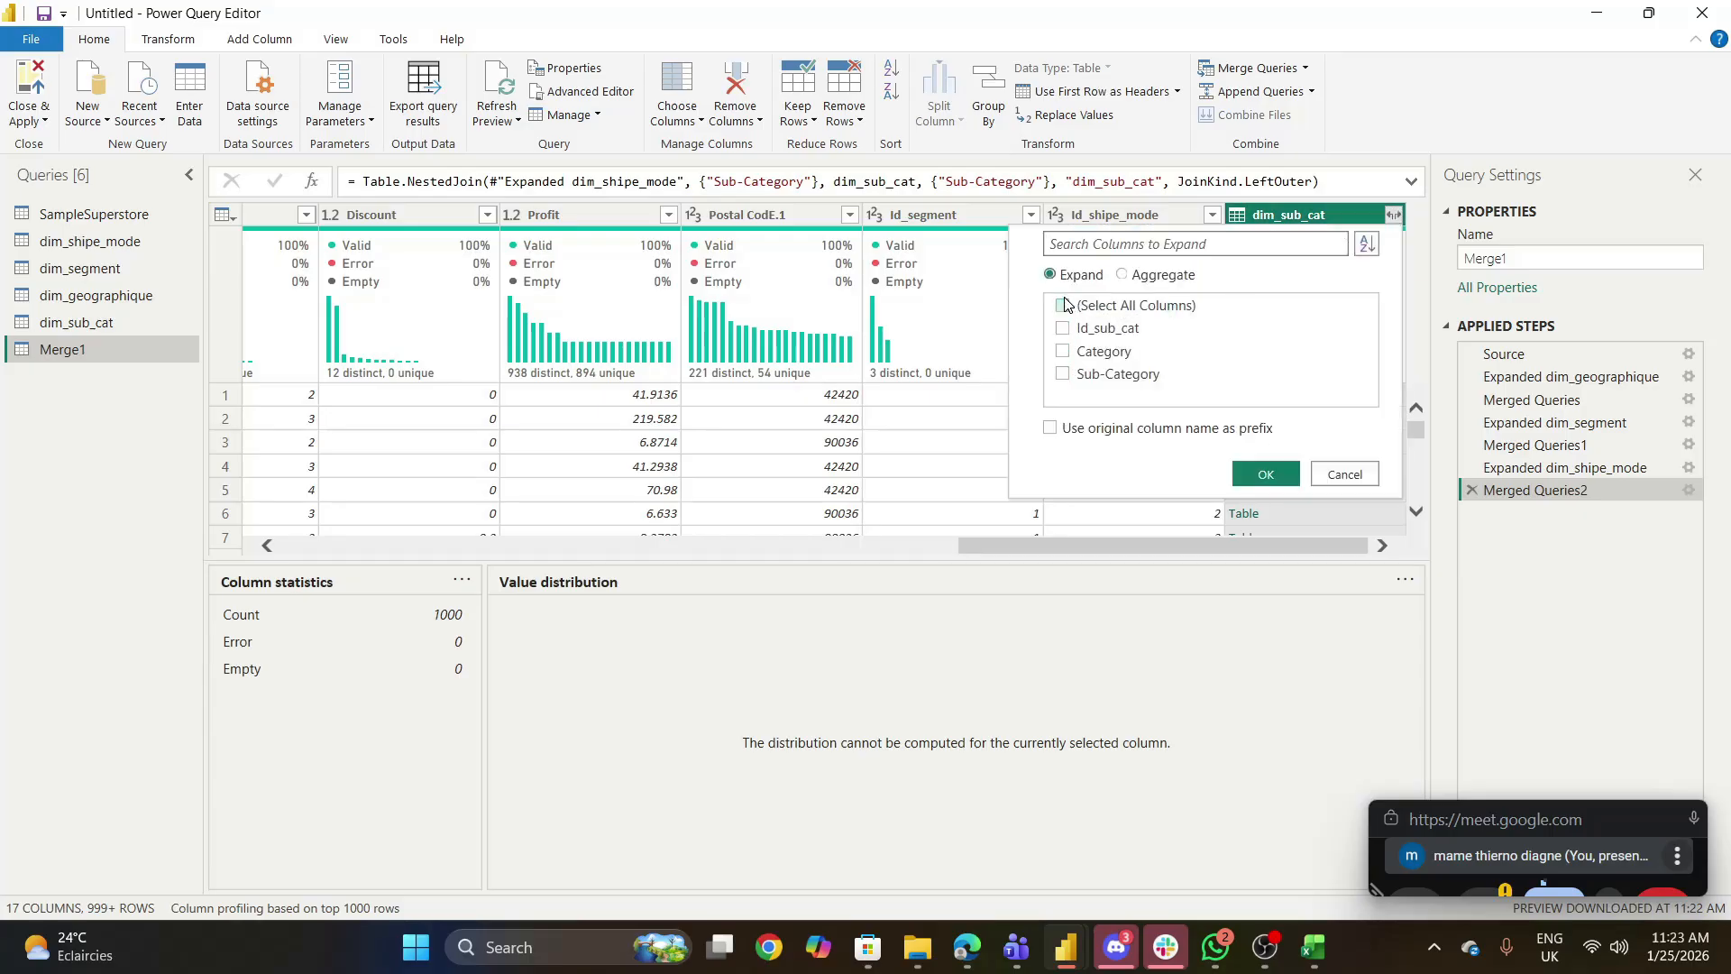
{"action": "left_click", "coordinate": [1065, 330]}
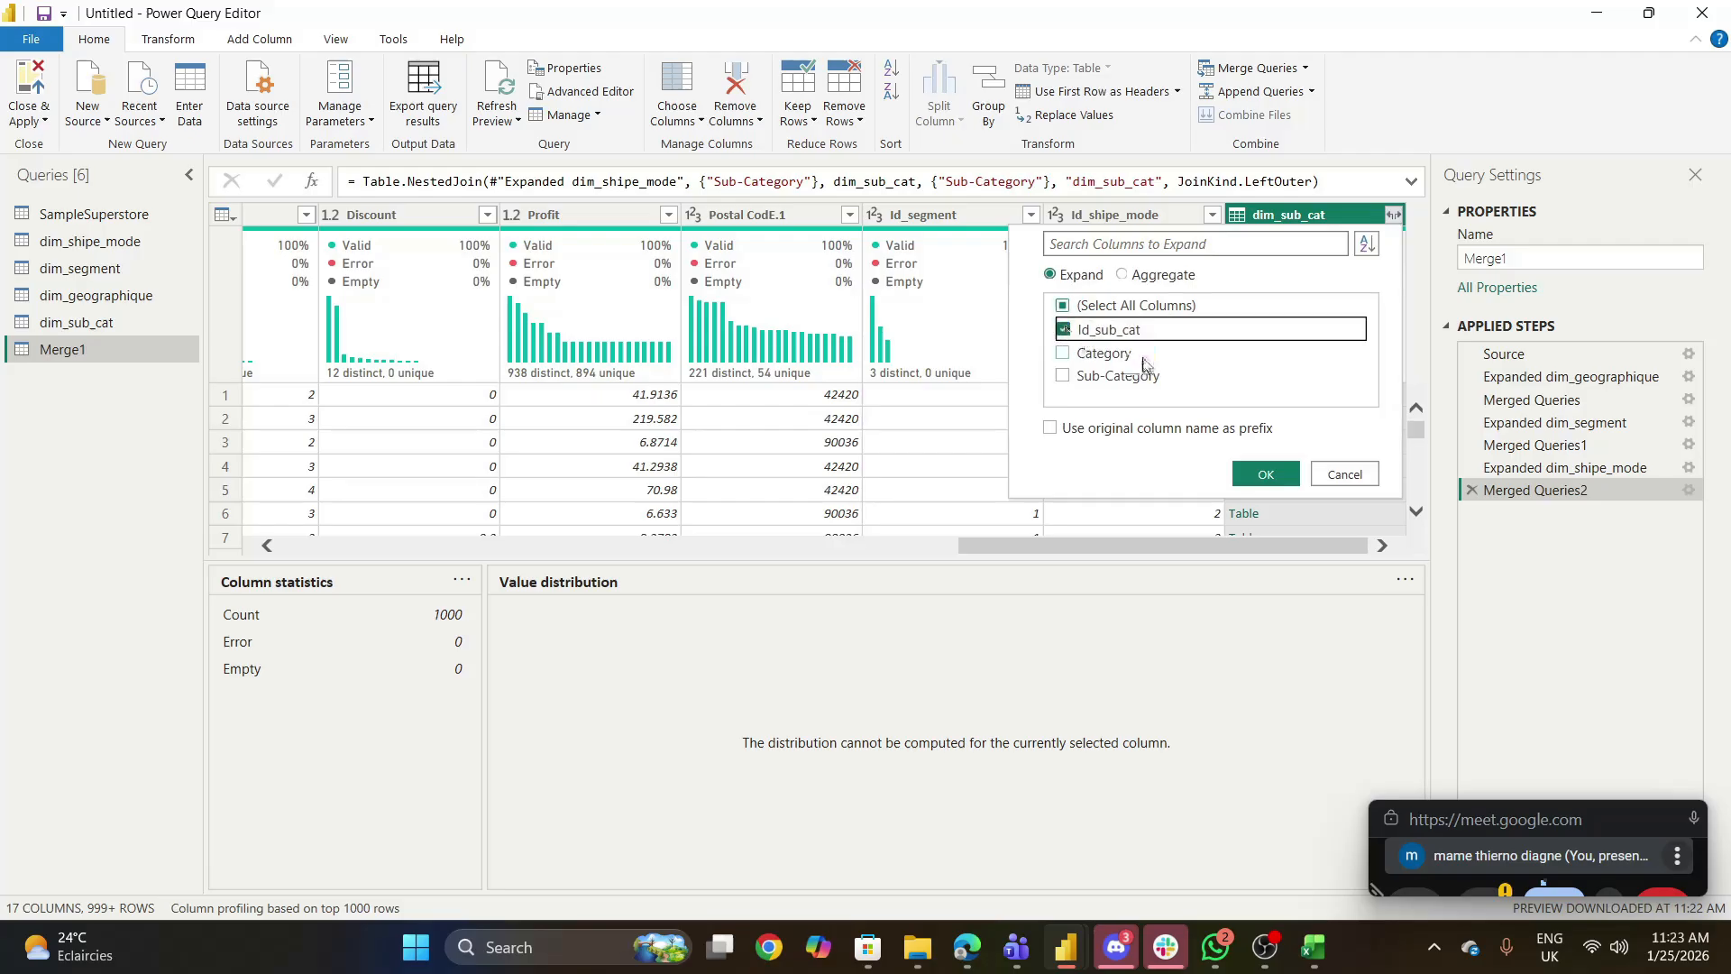
{"action": "left_click", "coordinate": [1266, 475]}
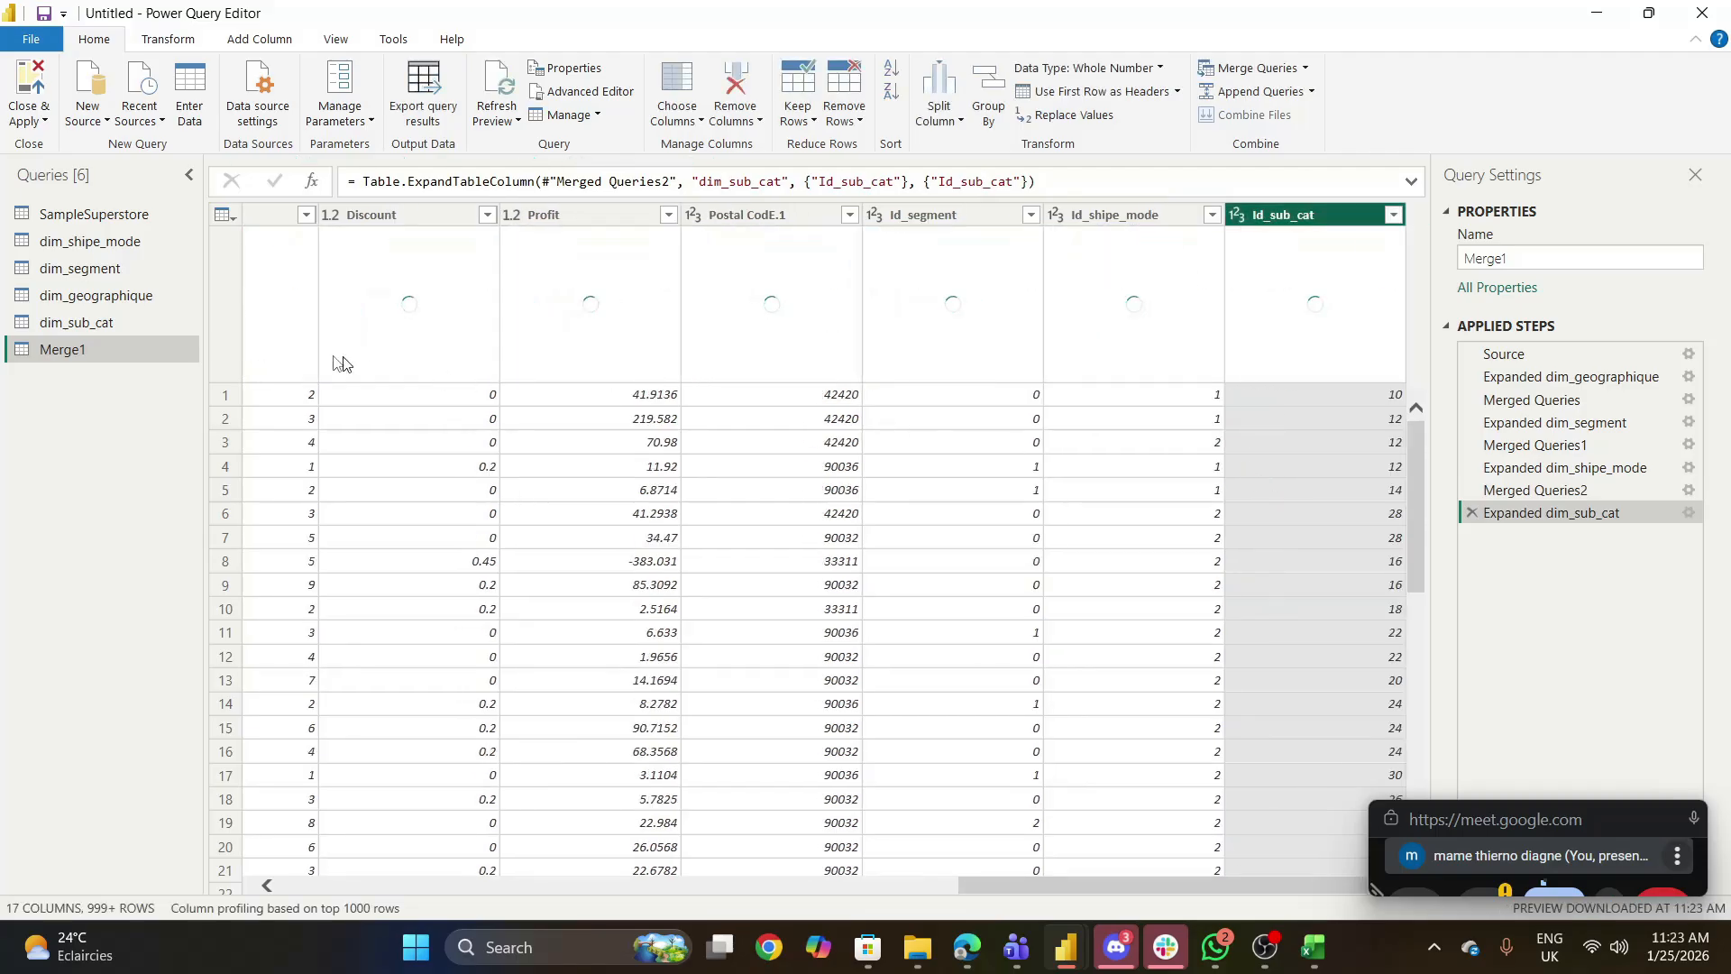
{"action": "double_click", "coordinate": [112, 349]}
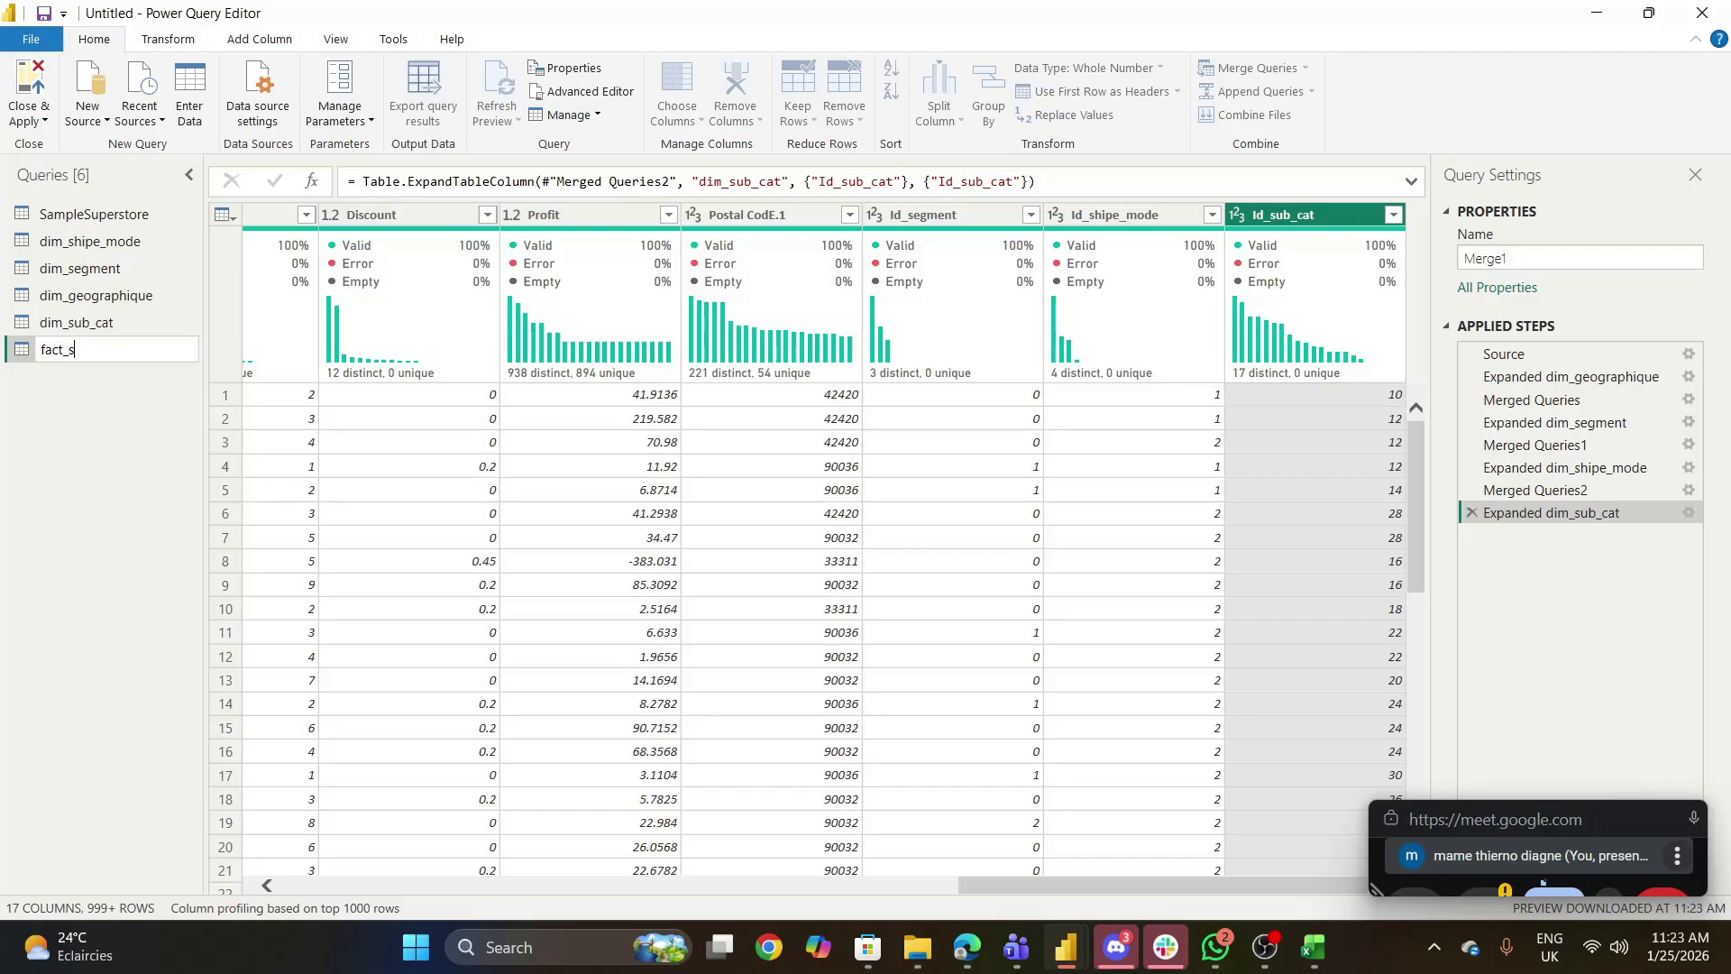
{"action": "left_click", "coordinate": [84, 491]}
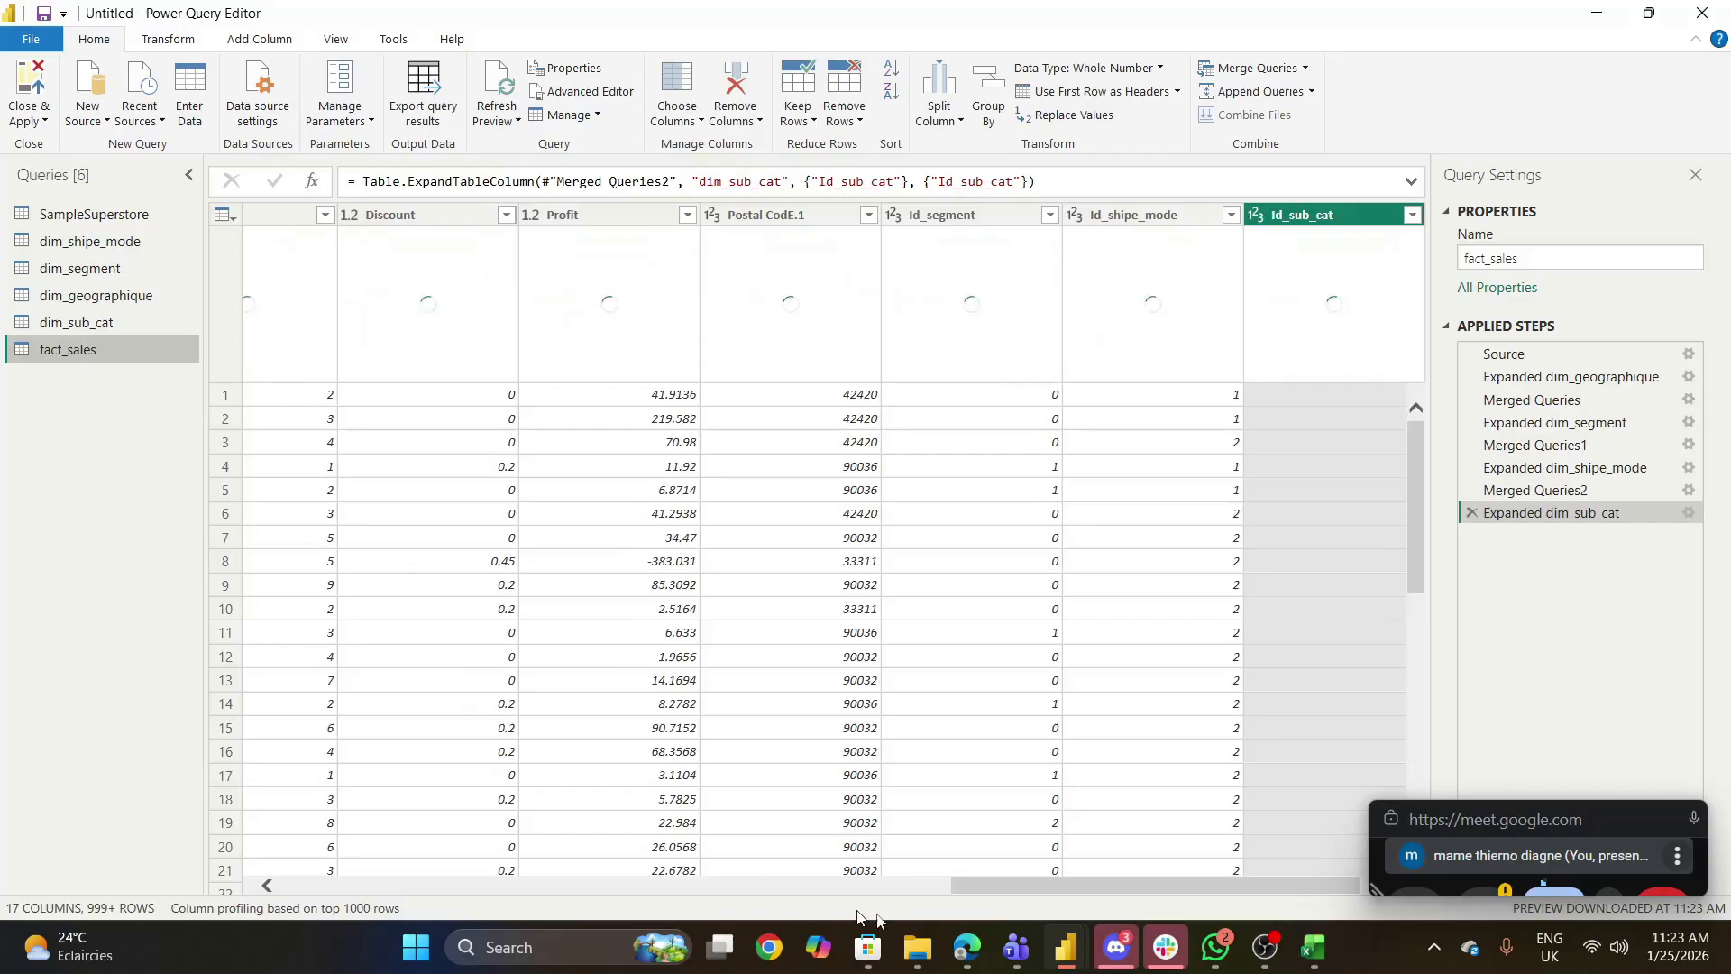
- Remove the Ship Mode, Segment, Country, City, State, Postal Code and Region columns from fact_sales
{"action": "left_click_drag", "start_coordinate": [956, 890], "coordinate": [259, 849]}
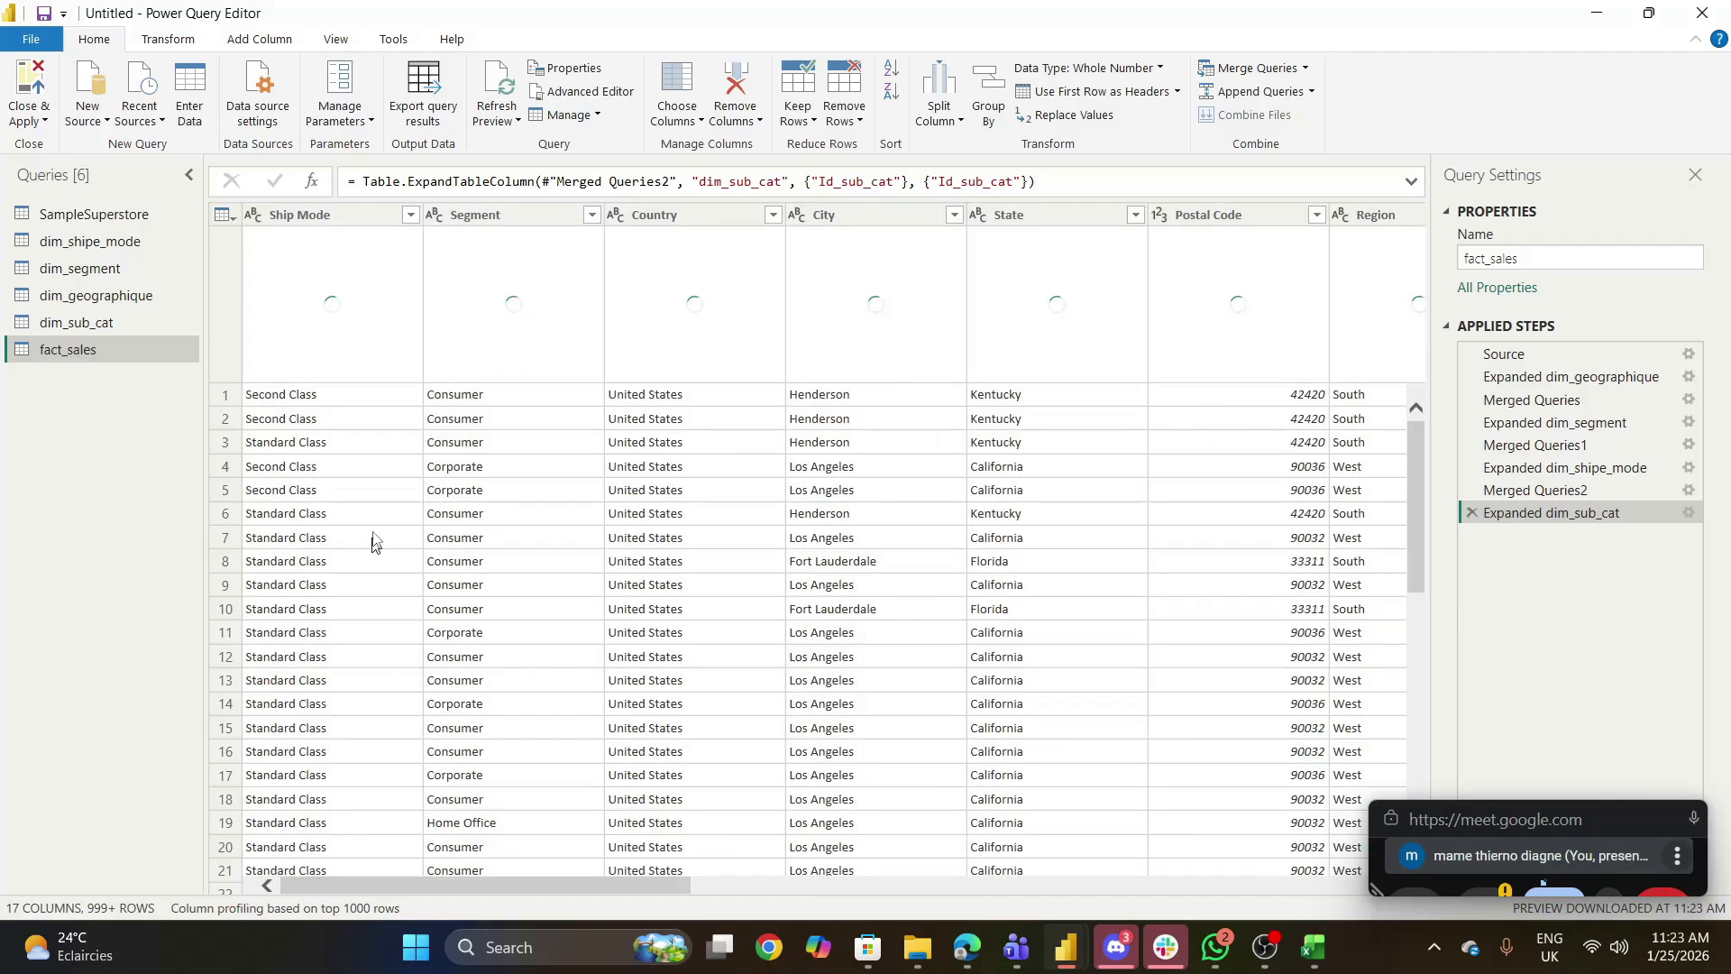
{"action": "left_click", "coordinate": [311, 216]}
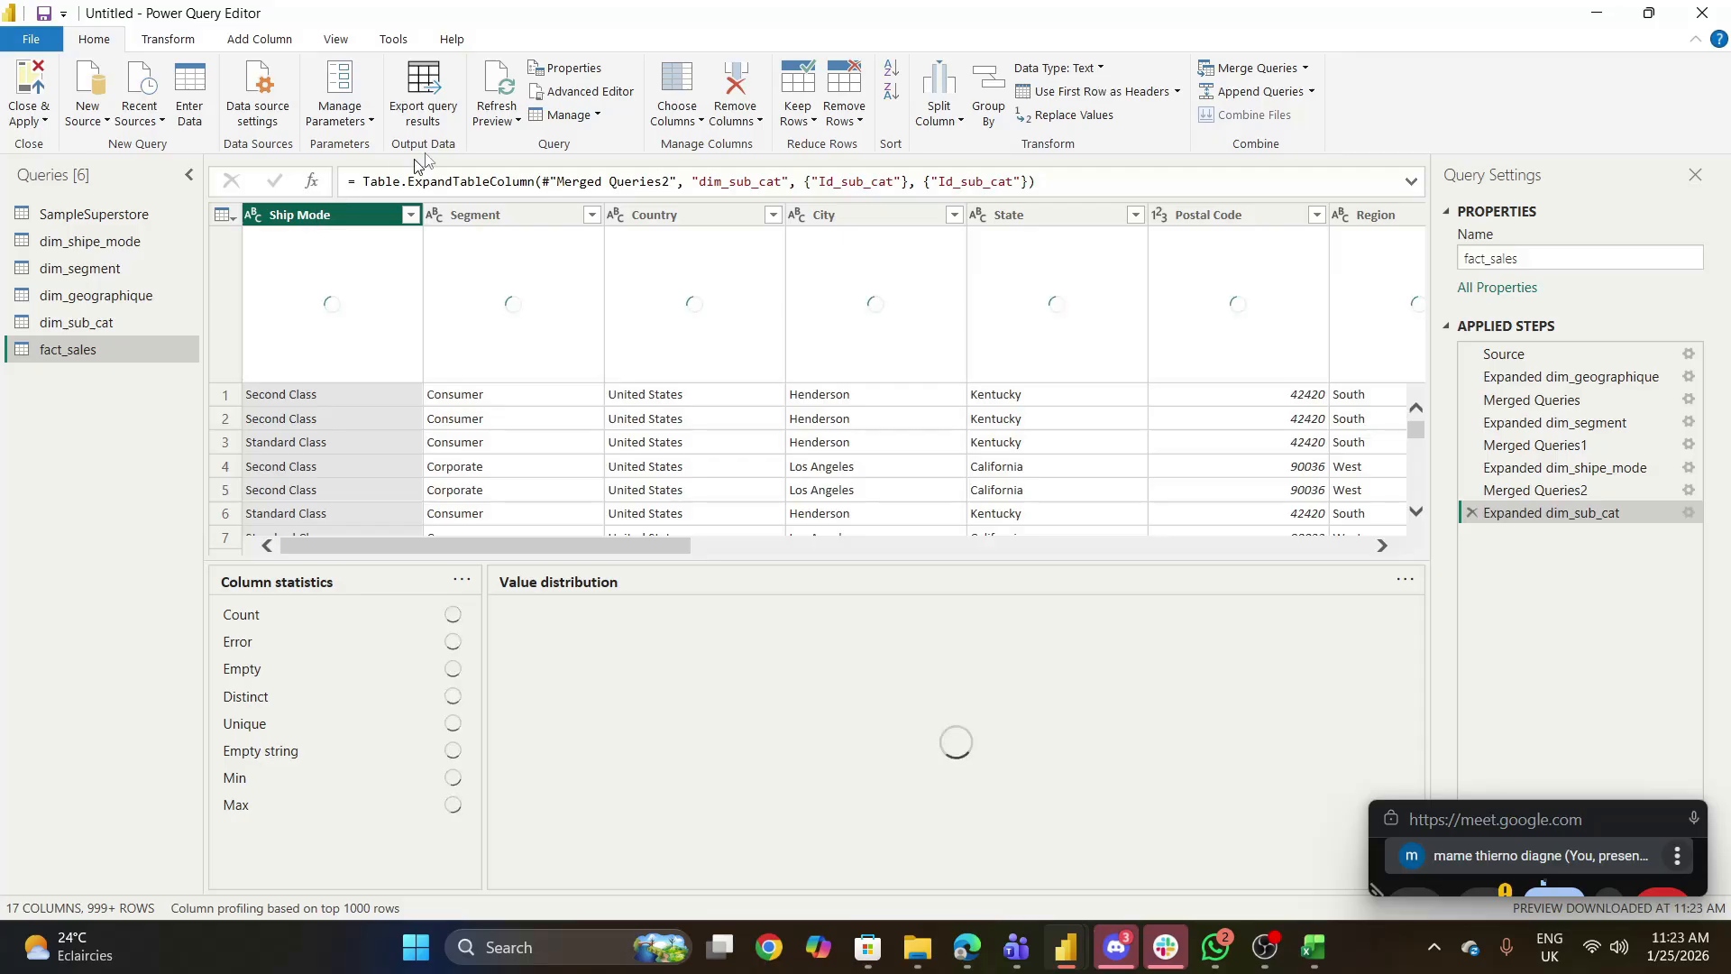
{"action": "left_click", "coordinate": [505, 214], "text": "ctrl"}
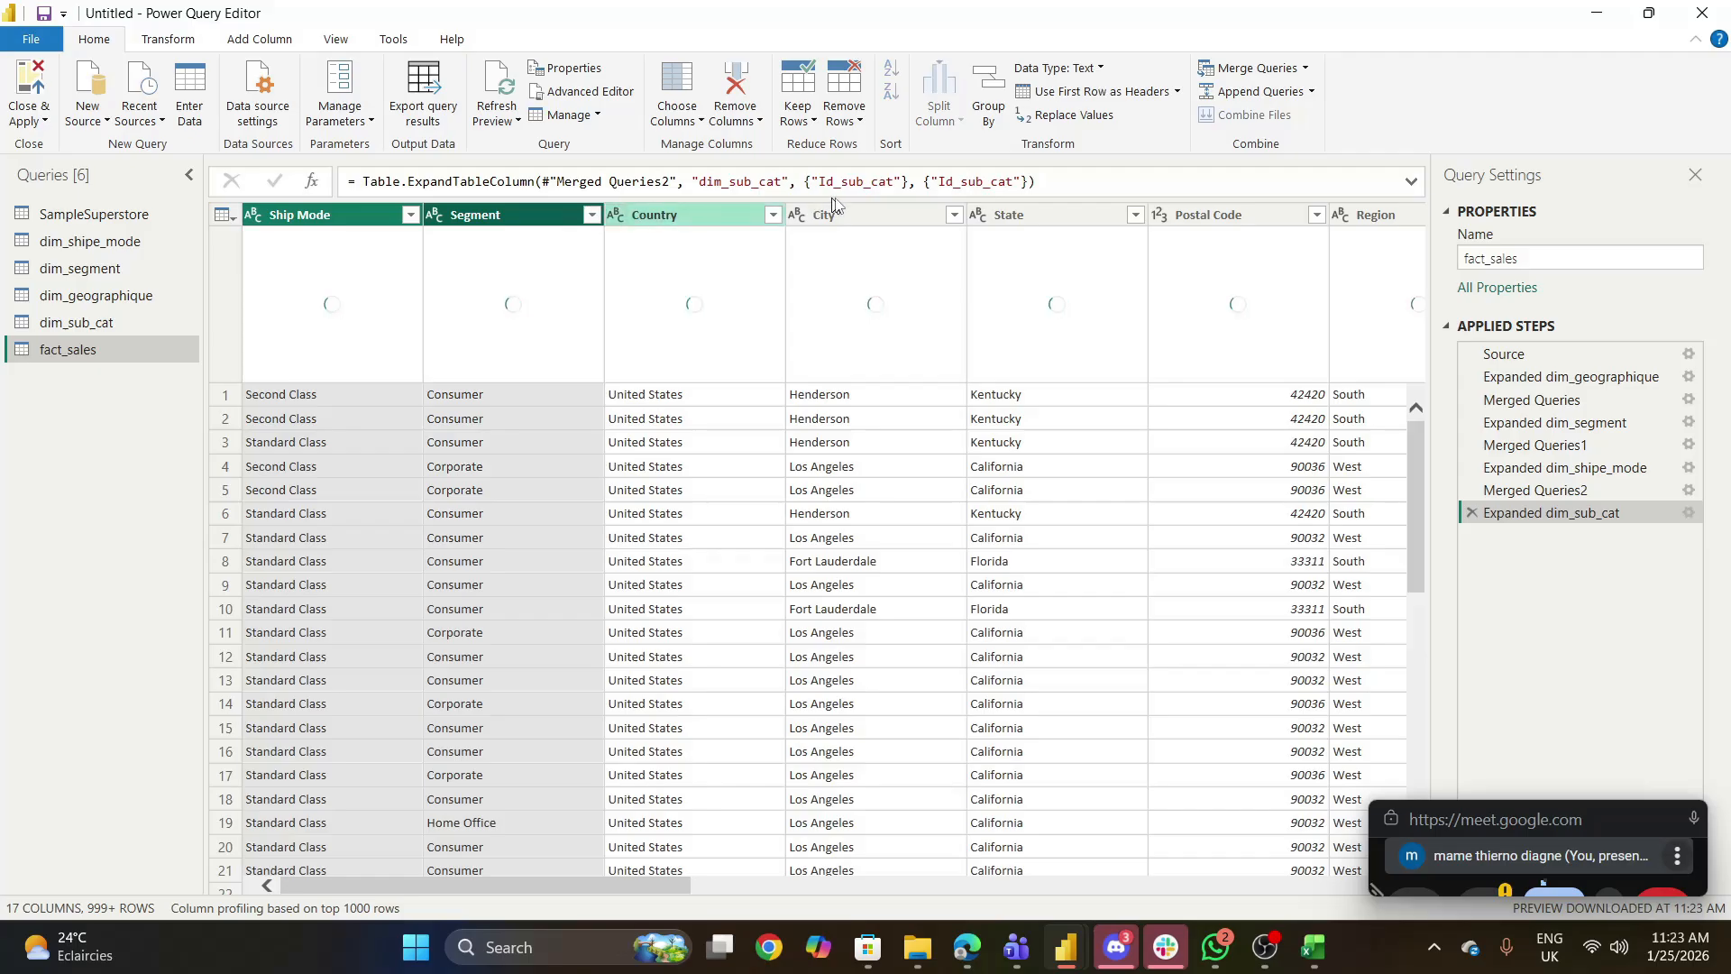
{"action": "left_click", "coordinate": [735, 215], "text": "ctrl"}
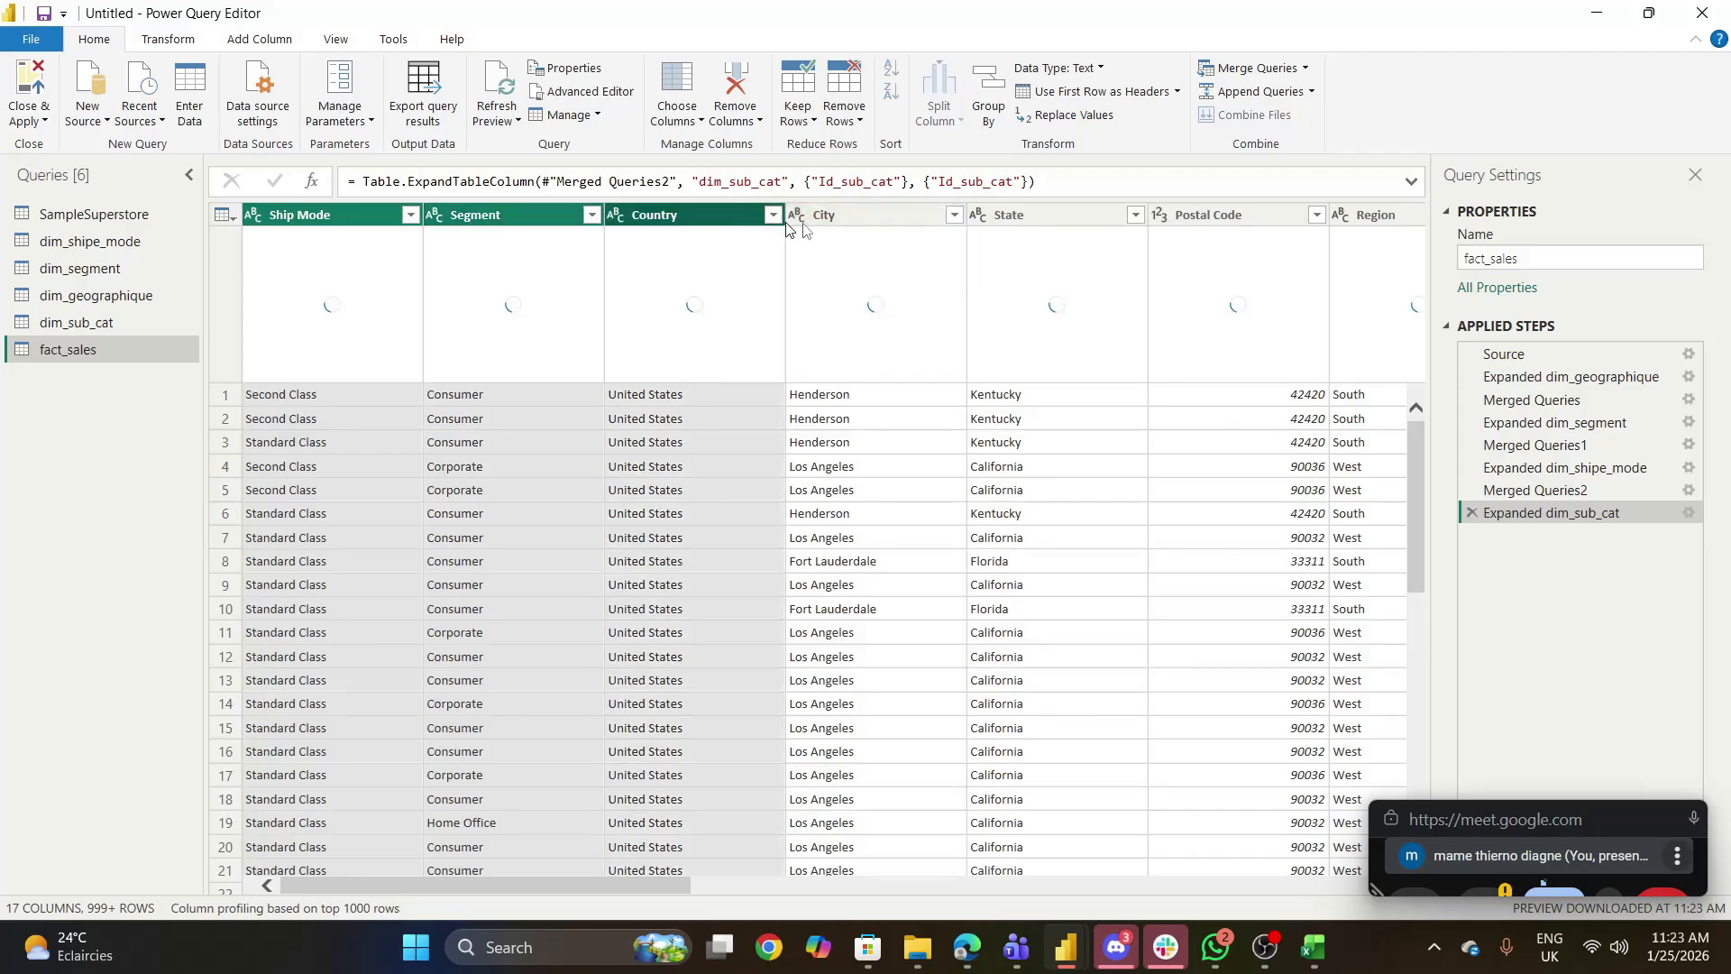
{"action": "left_click", "coordinate": [837, 221], "text": "ctrl"}
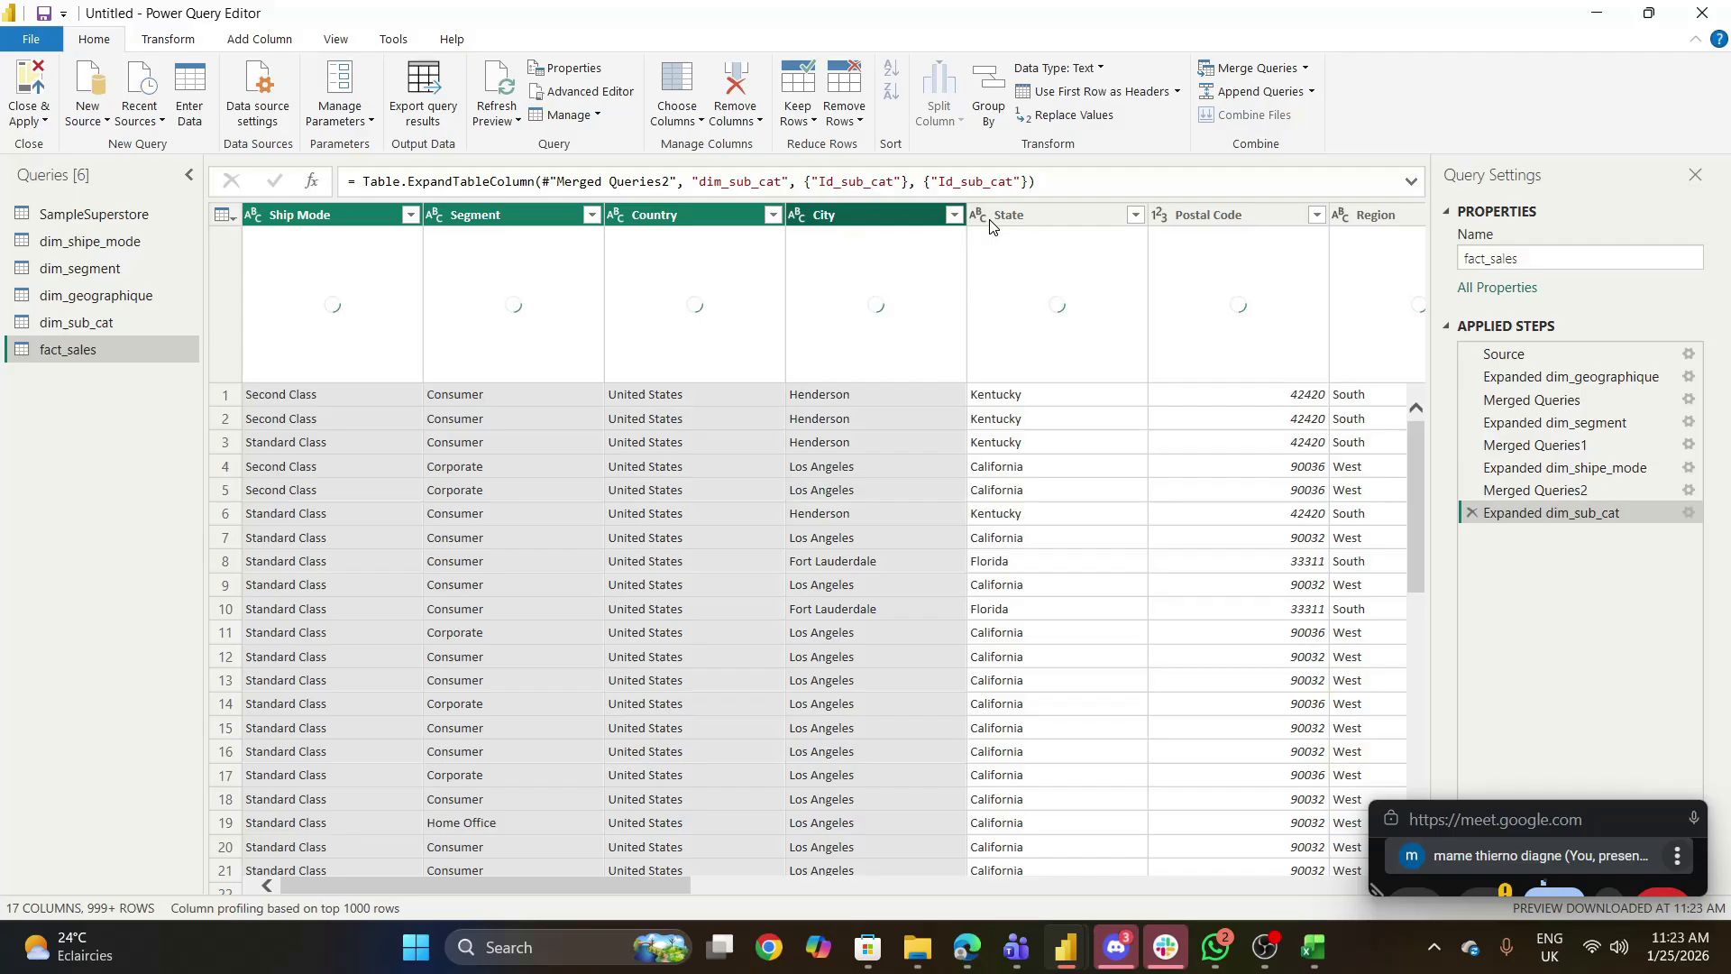
{"action": "left_click", "coordinate": [1046, 216], "text": "ctrl"}
{"action": "left_click", "coordinate": [1205, 219], "text": "ctrl"}
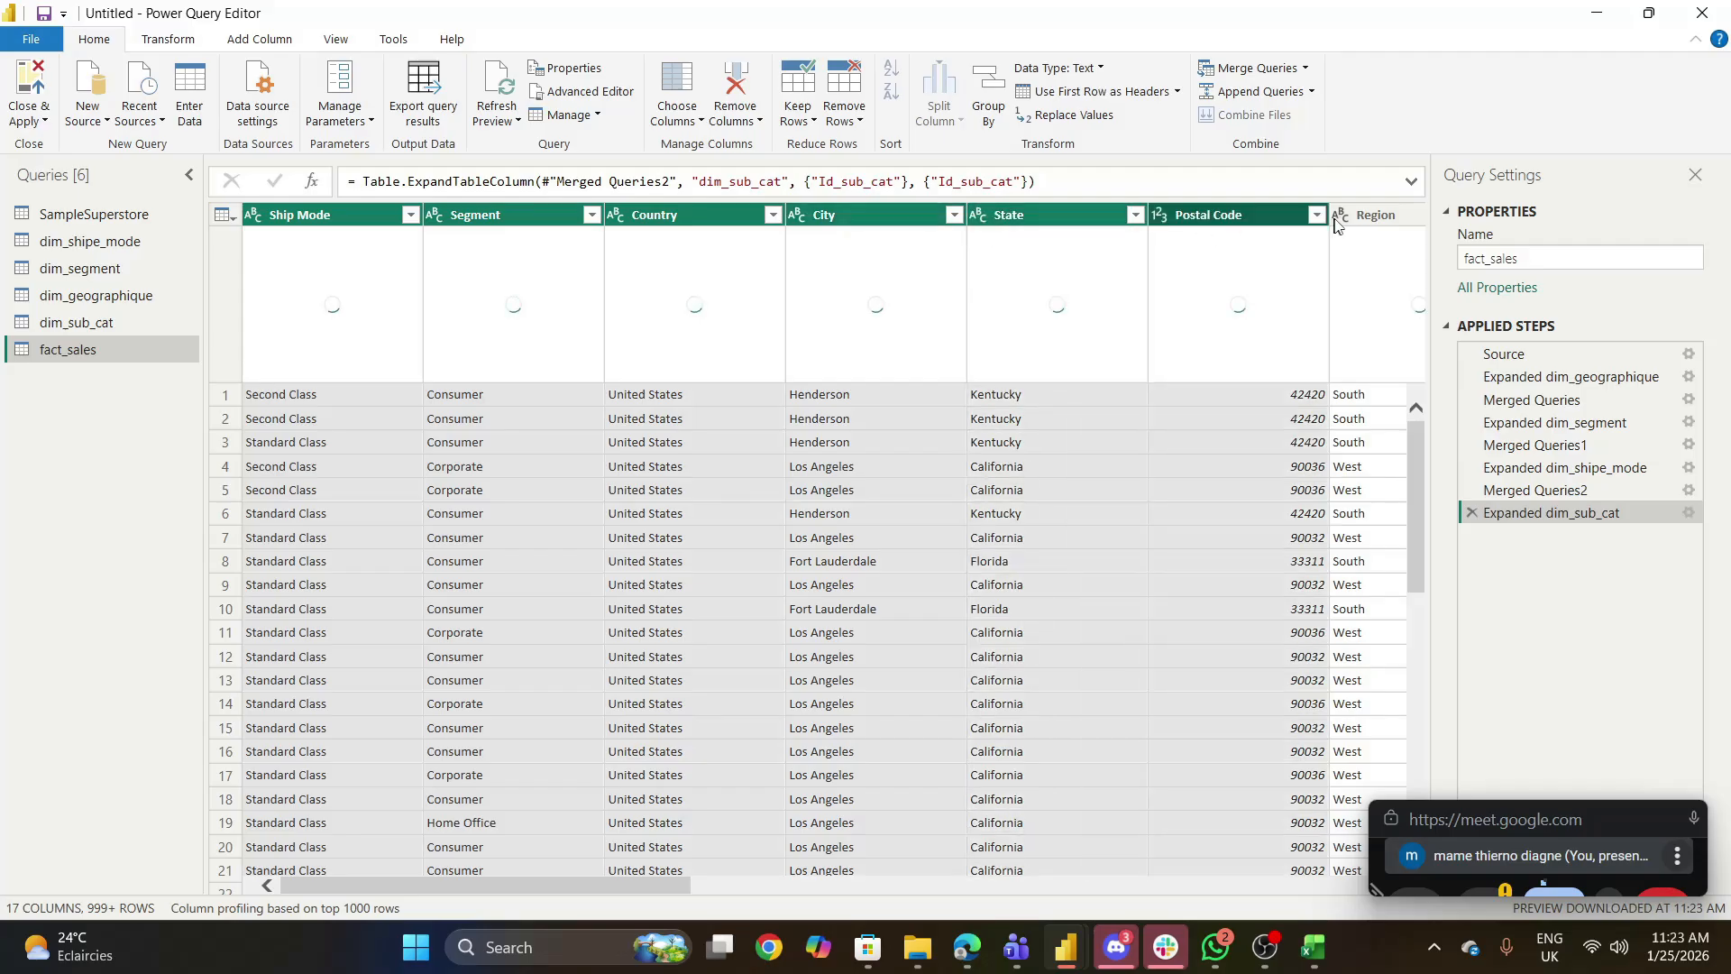
{"action": "left_click", "coordinate": [1350, 217], "text": "ctrl"}
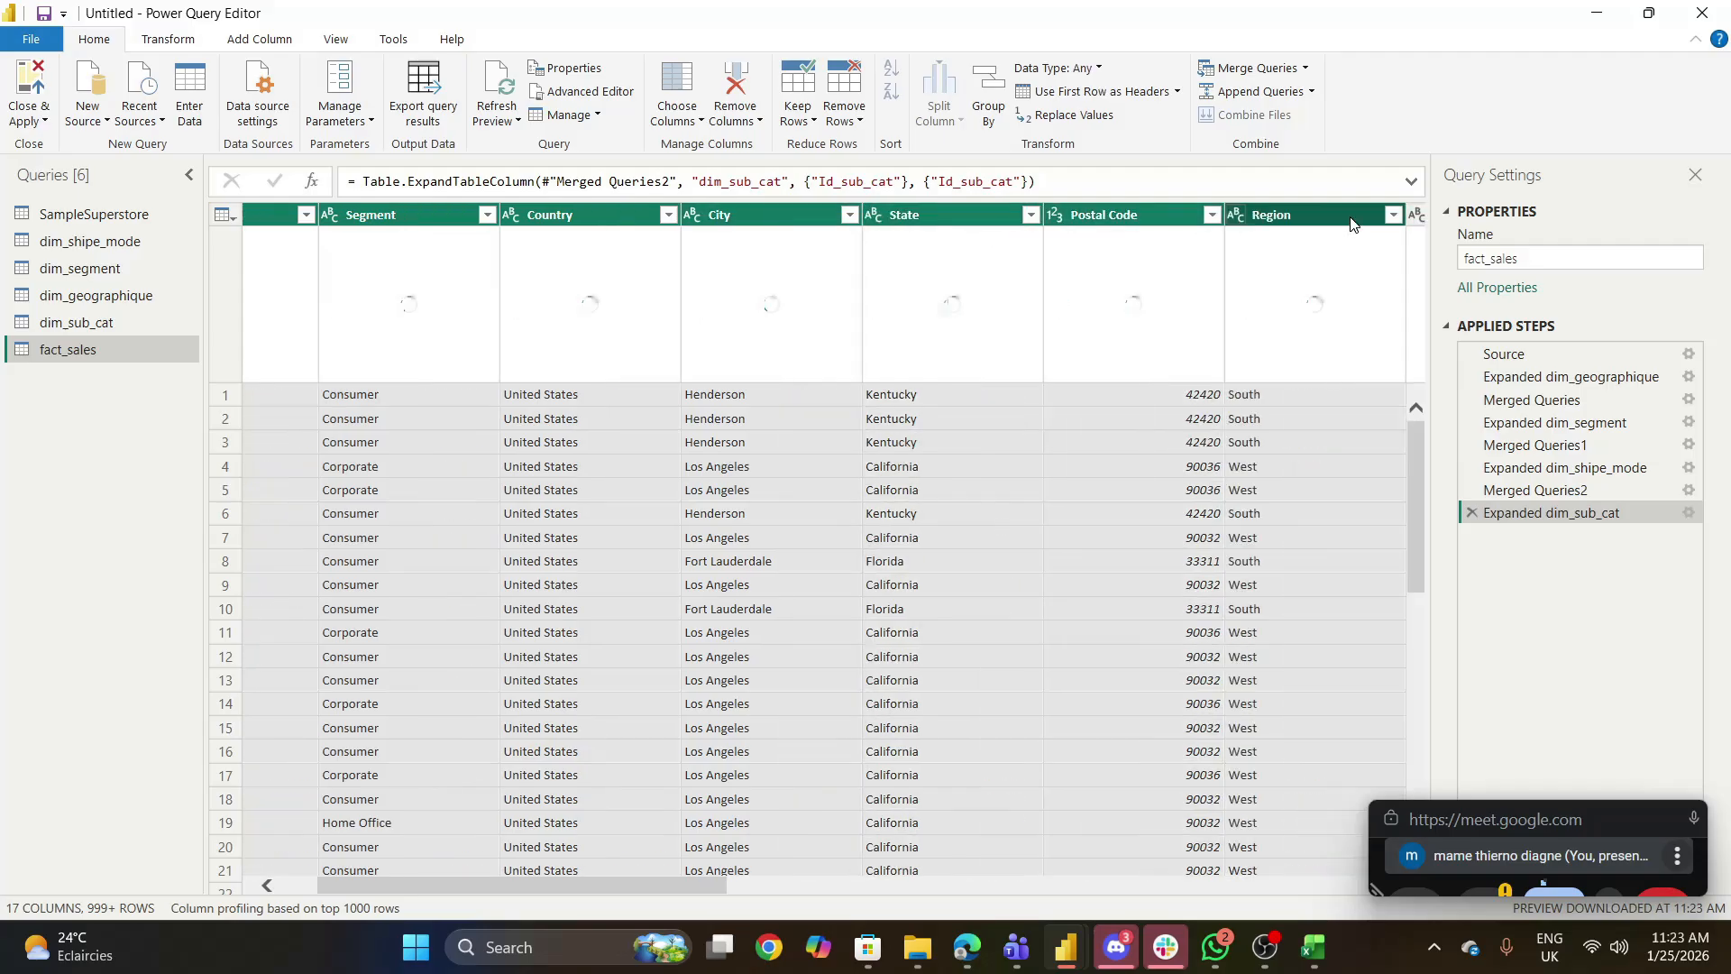
{"action": "right_click", "coordinate": [1277, 210]}
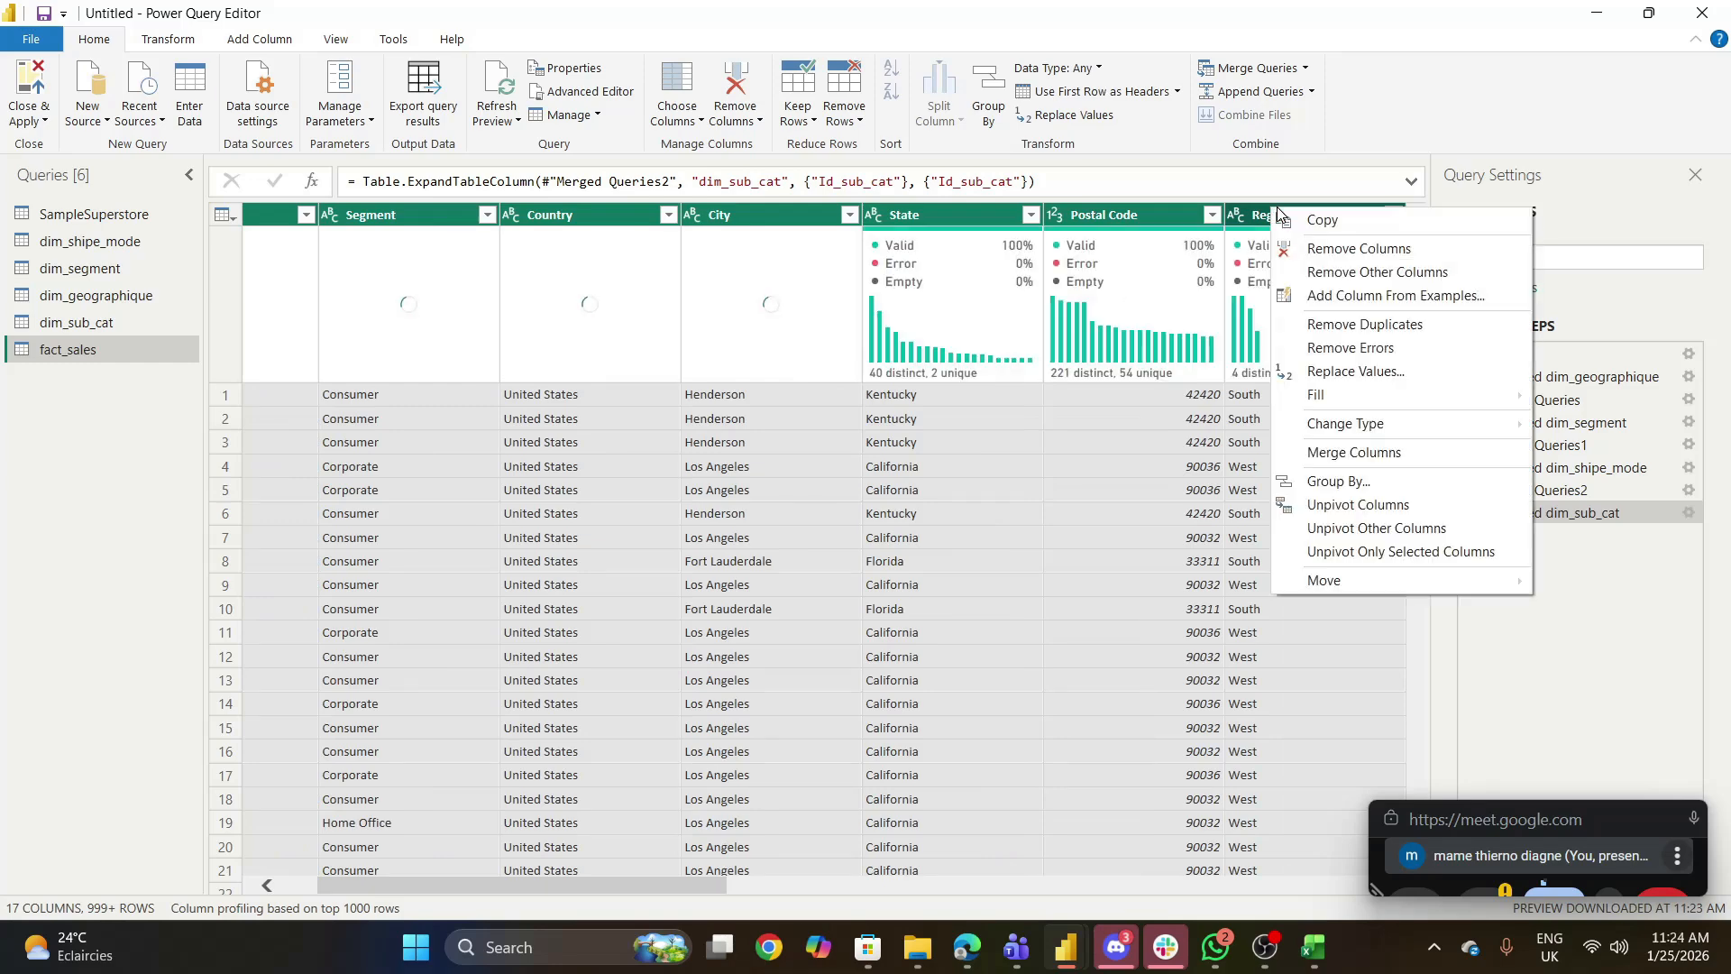
{"action": "left_click", "coordinate": [1312, 250]}
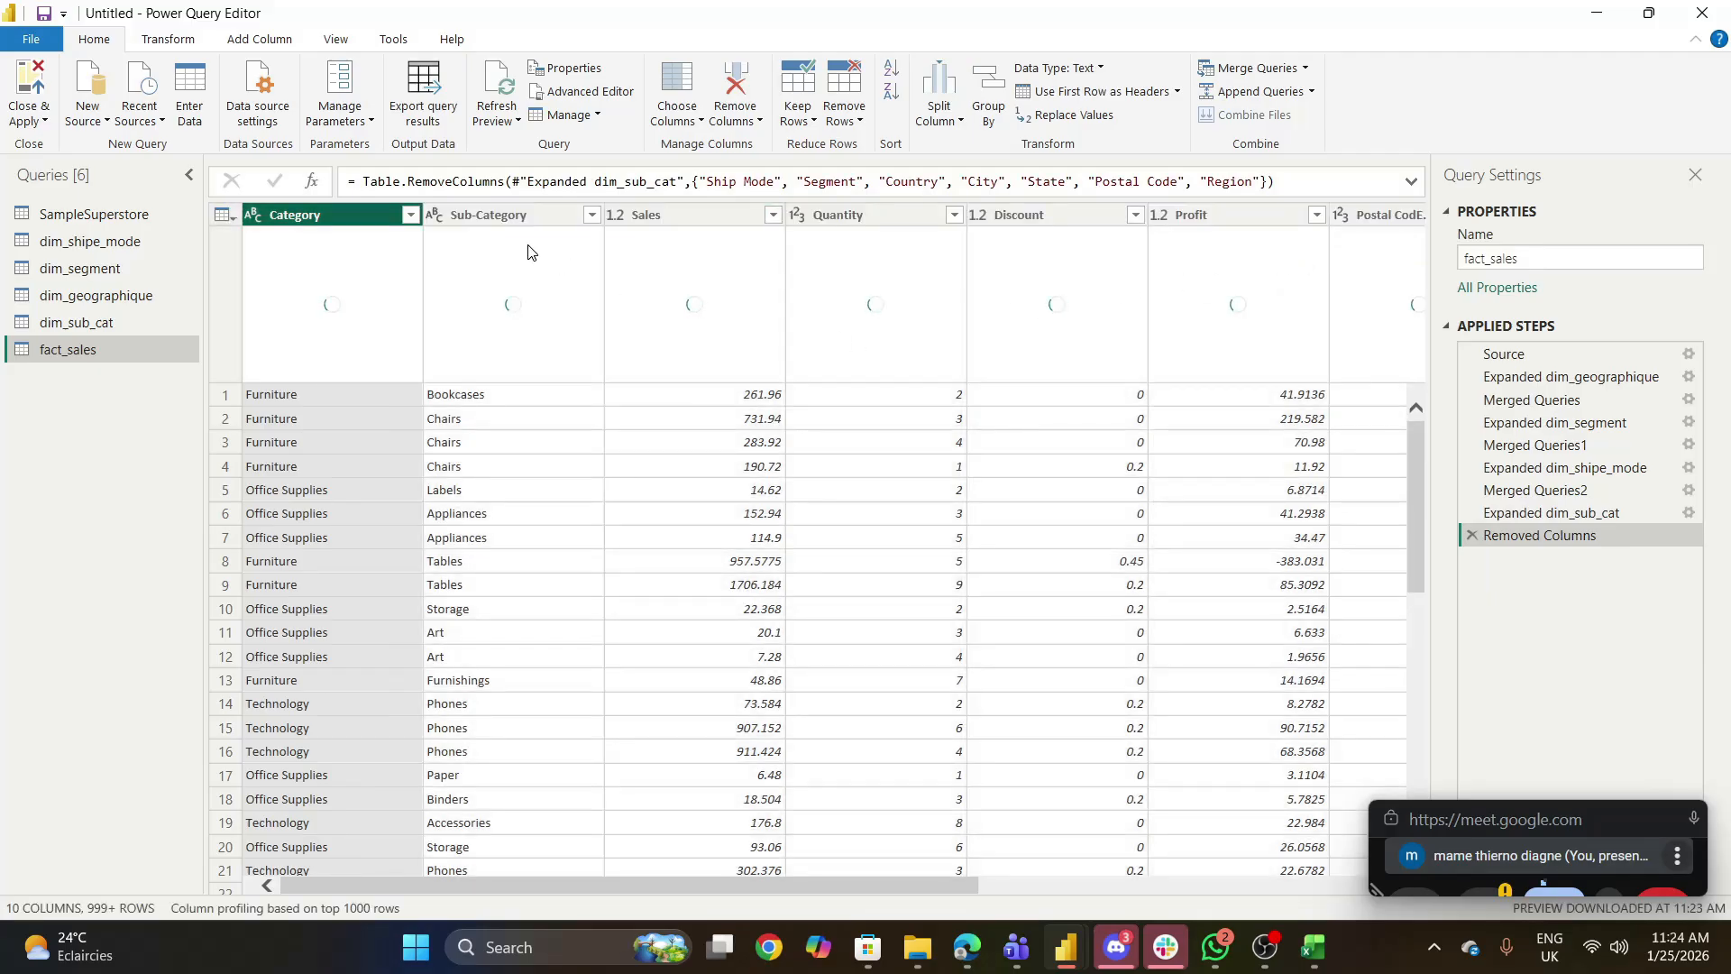
- Remove the Category and Sub-Category columns from fact_sales
{"action": "right_click", "coordinate": [317, 213]}
{"action": "left_click", "coordinate": [375, 259]}
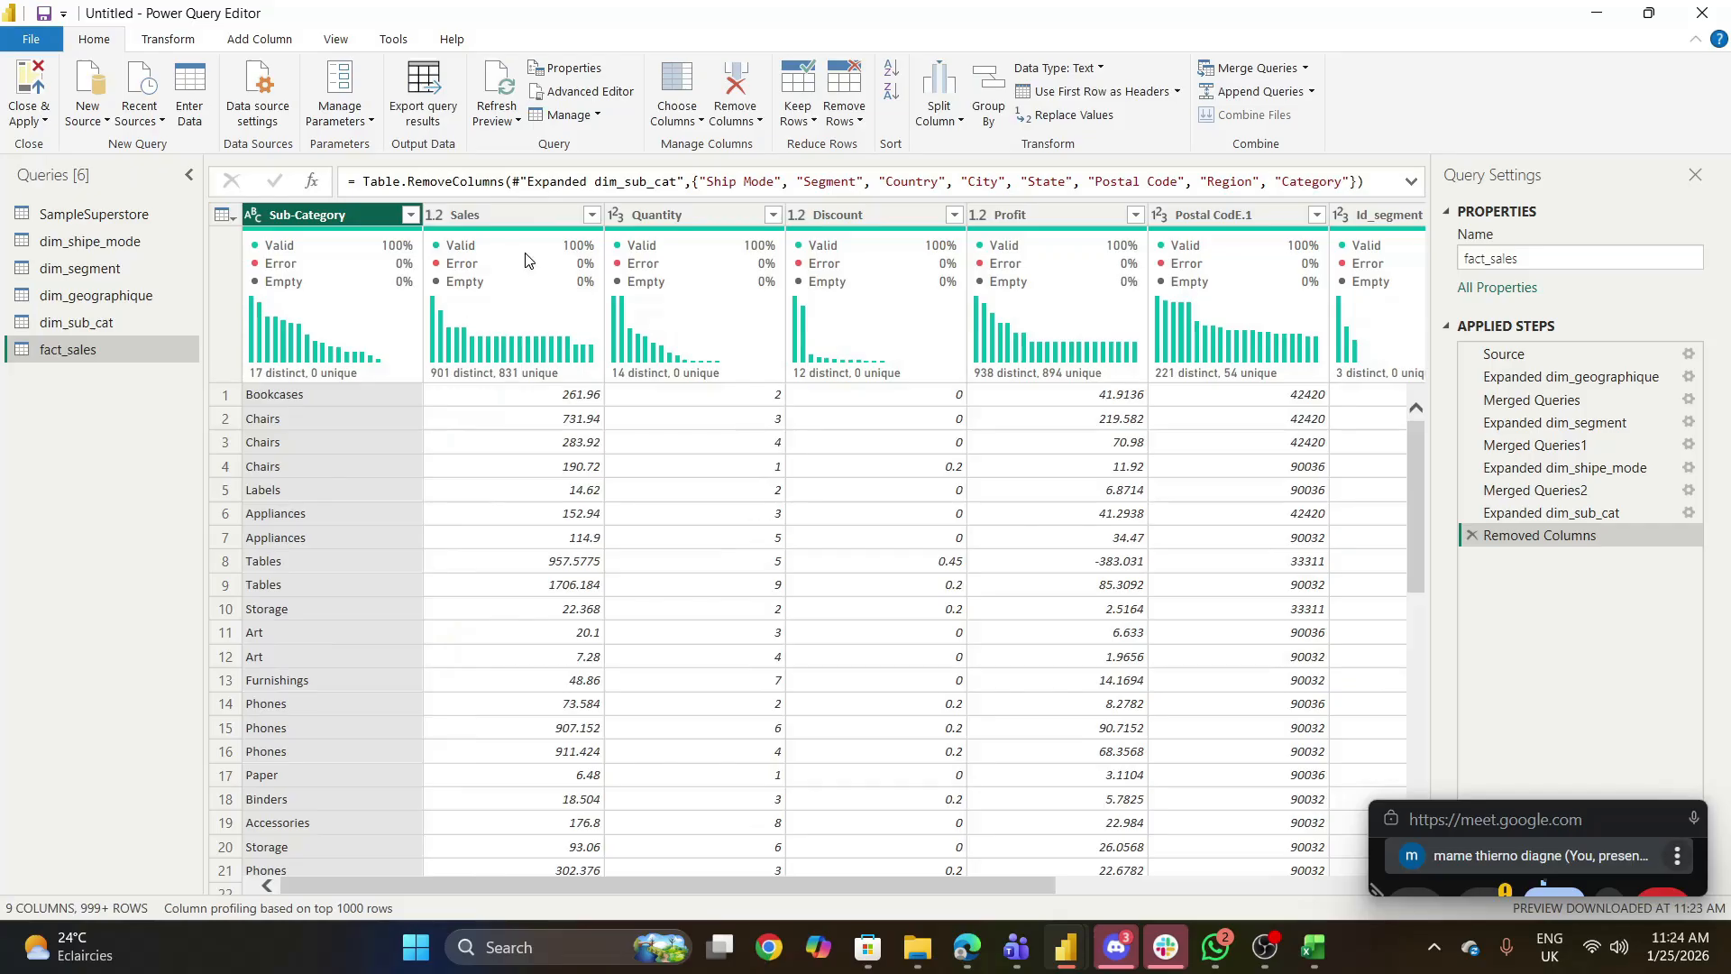
{"action": "right_click", "coordinate": [352, 226]}
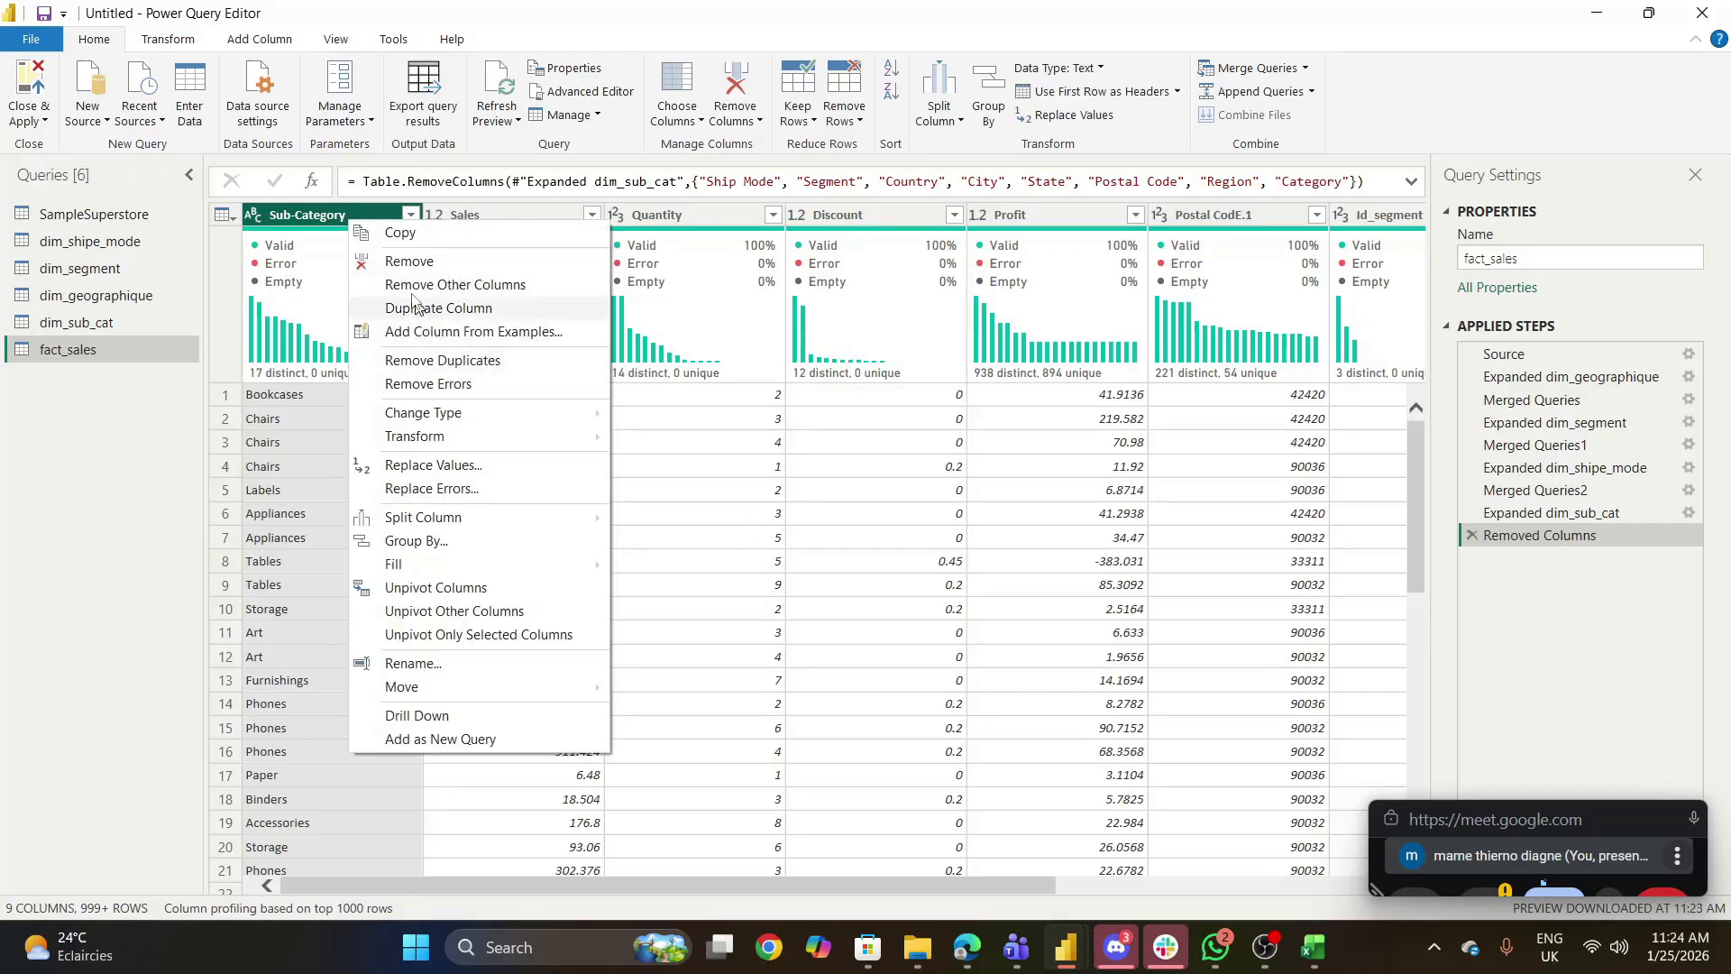
{"action": "left_click", "coordinate": [400, 266]}
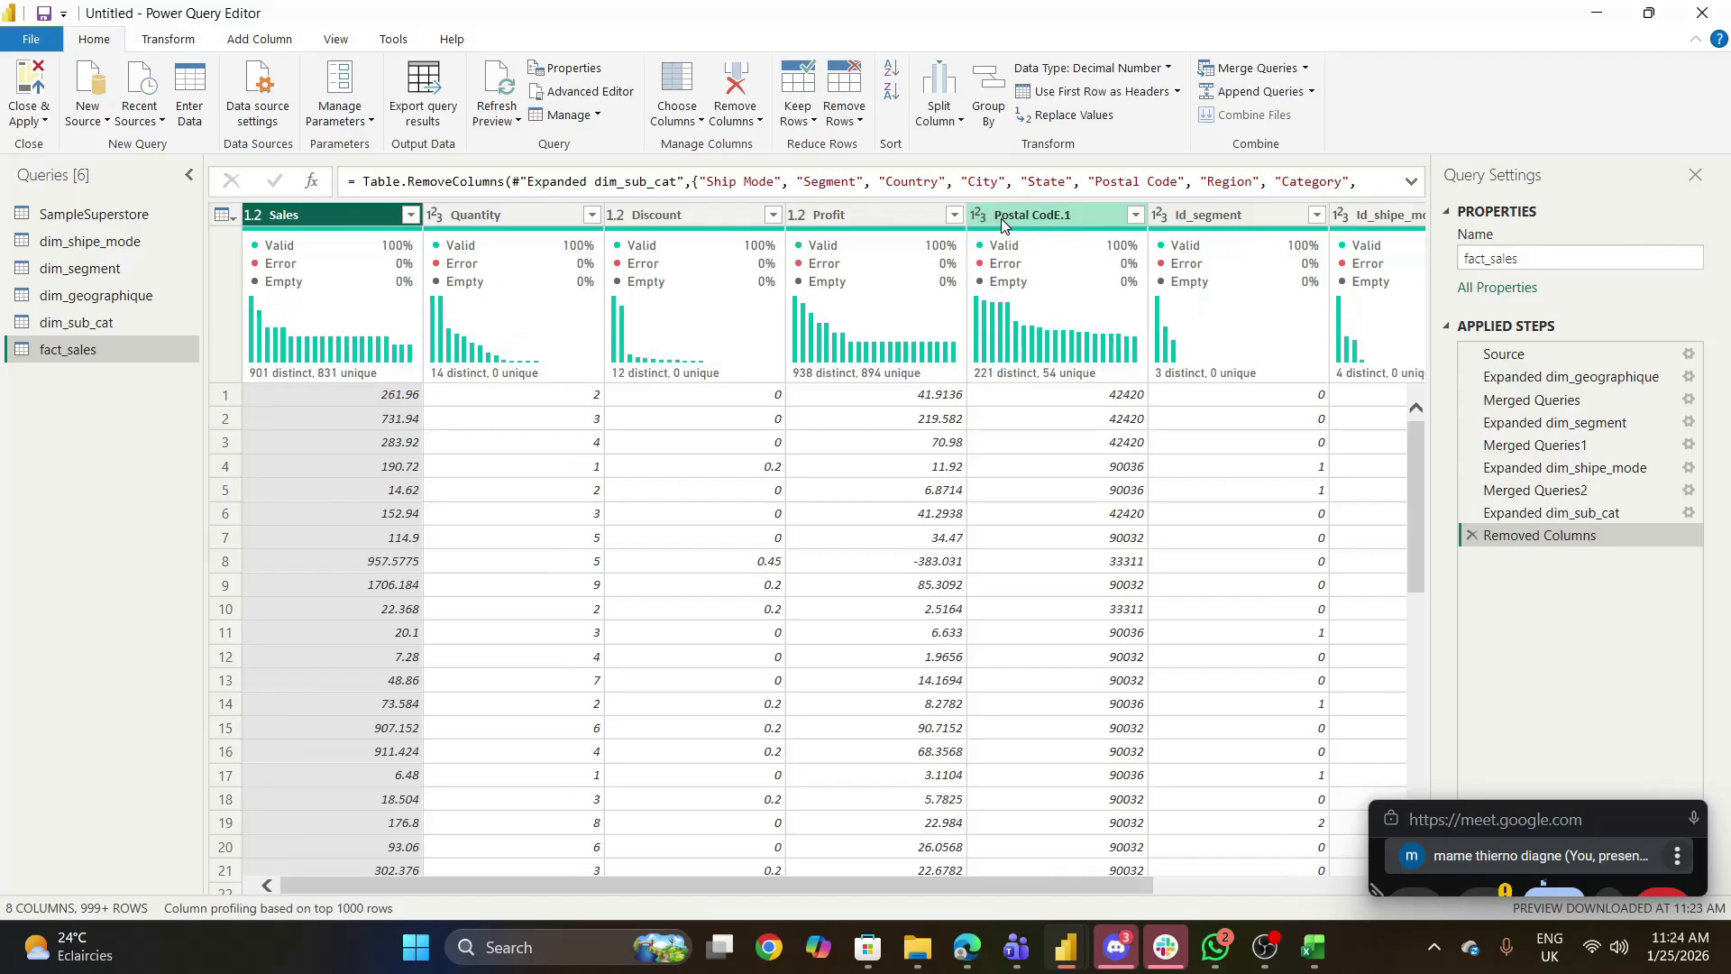
- Reorder the fact_sales columns so Postal CodE.1, Id_segment, Id_sub_cat and Id_shipe_mode come before Sales
{"action": "left_click_drag", "start_coordinate": [1058, 215], "coordinate": [302, 211]}
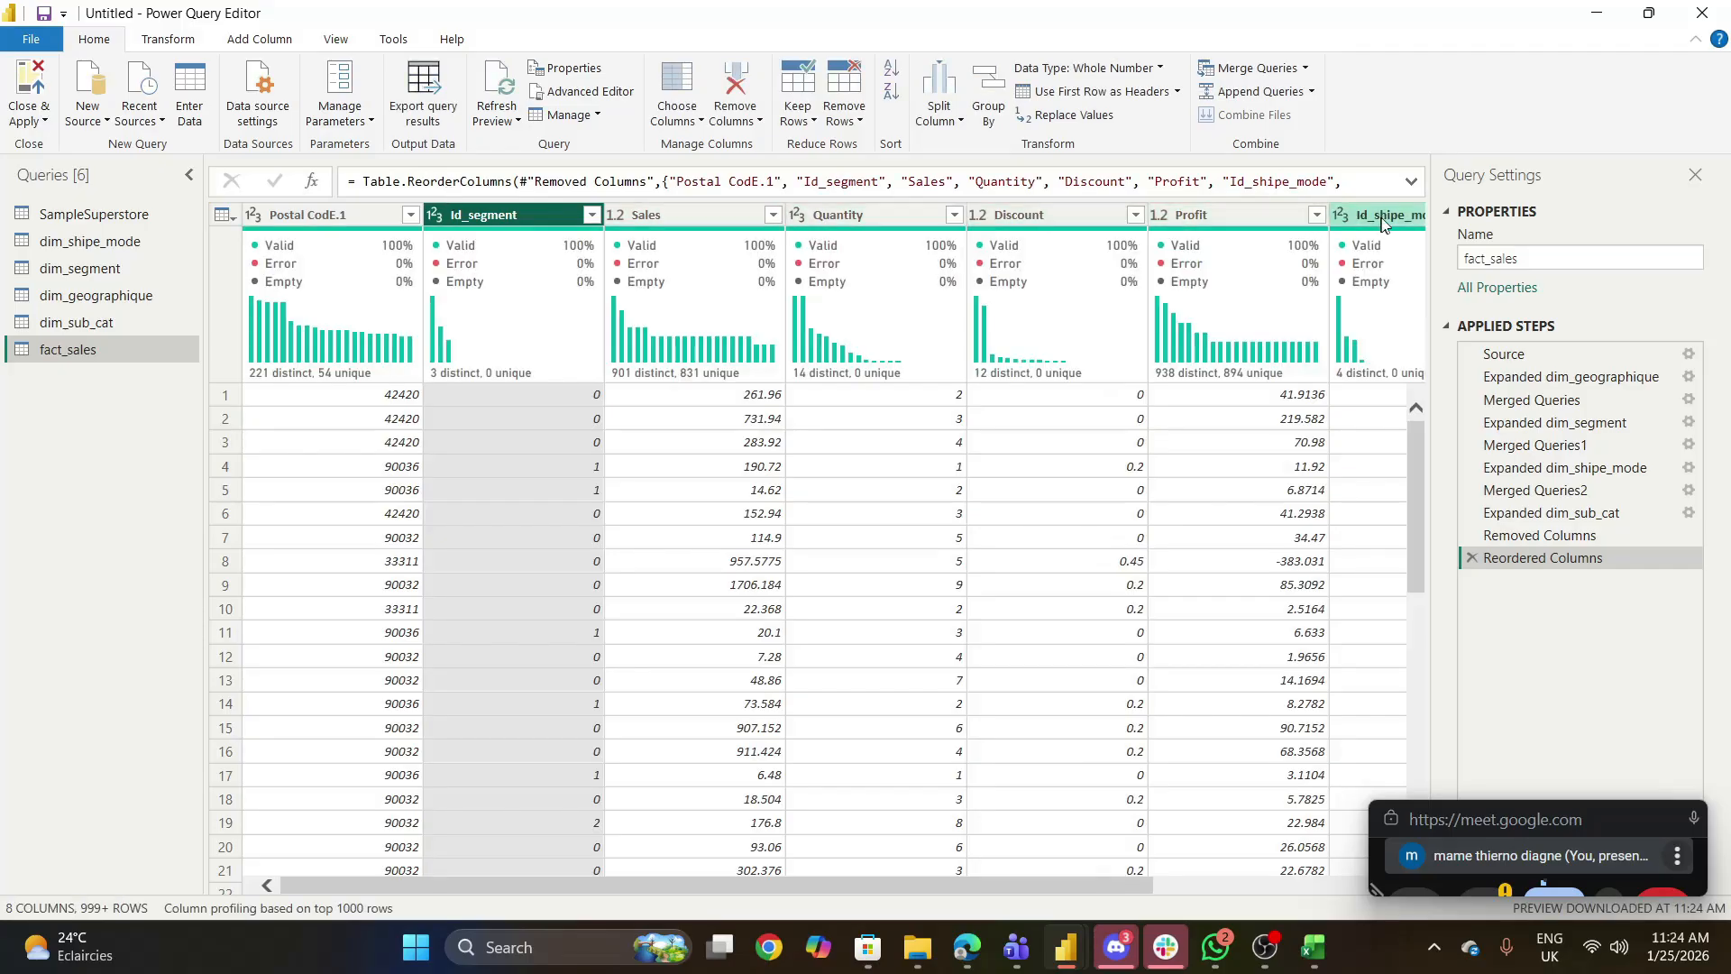
{"action": "left_click_drag", "start_coordinate": [1388, 216], "coordinate": [609, 208]}
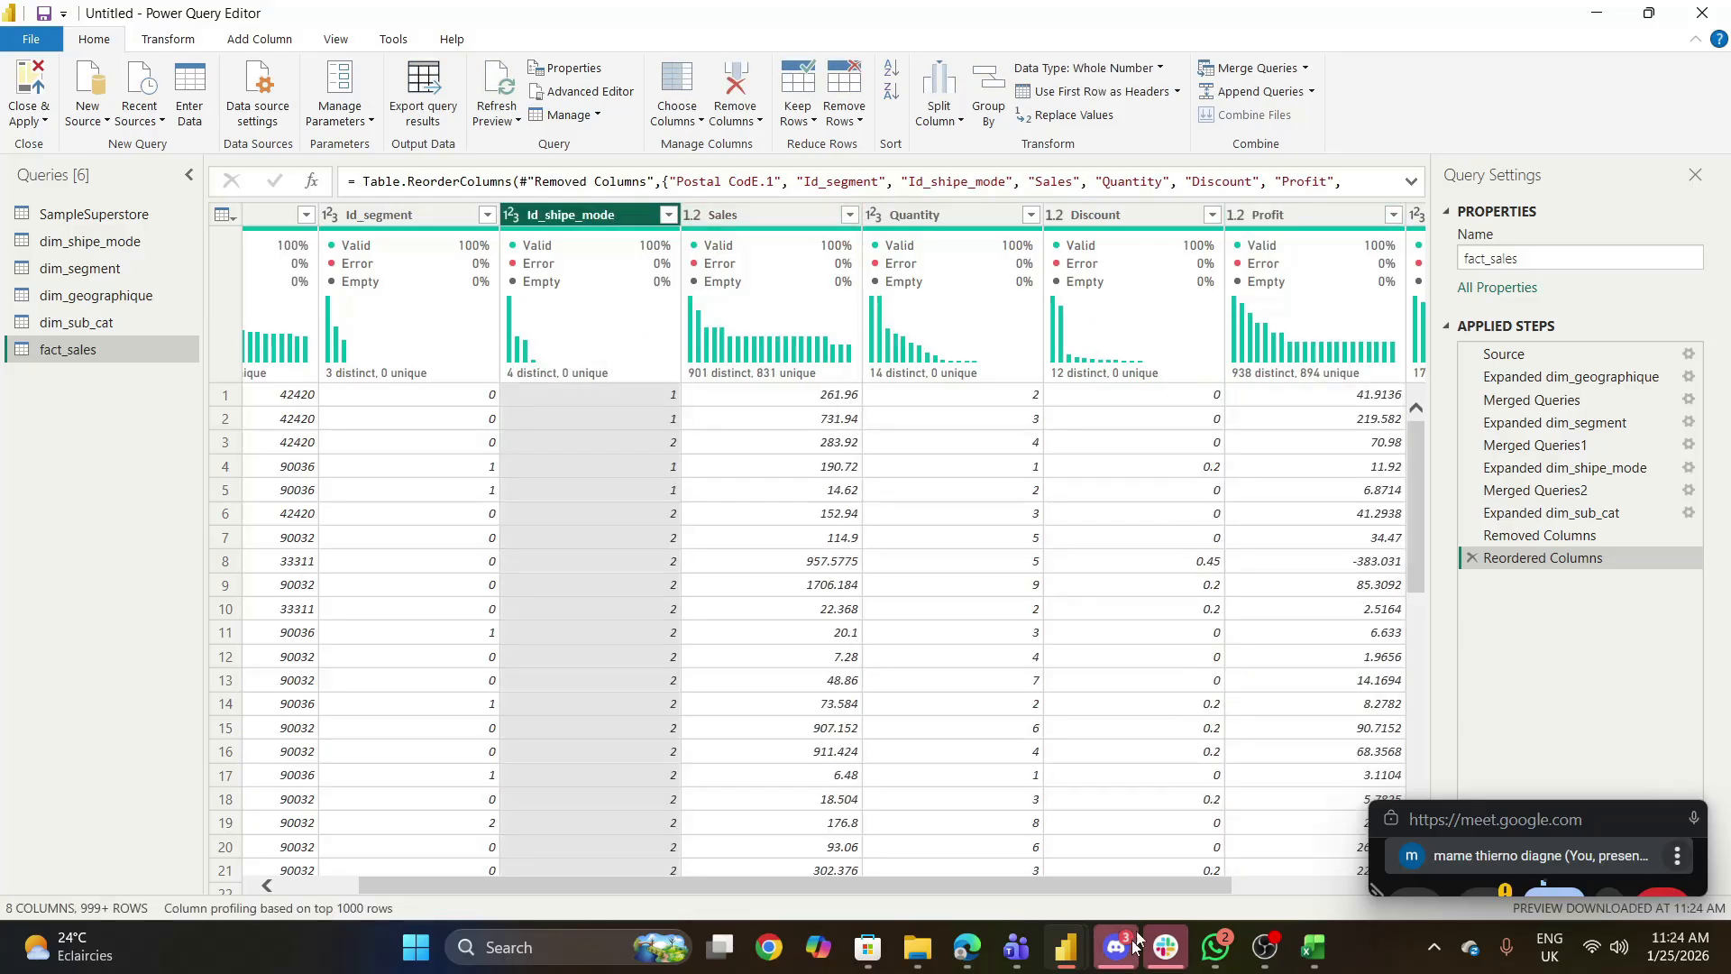
{"action": "left_click_drag", "start_coordinate": [1198, 883], "coordinate": [1399, 862]}
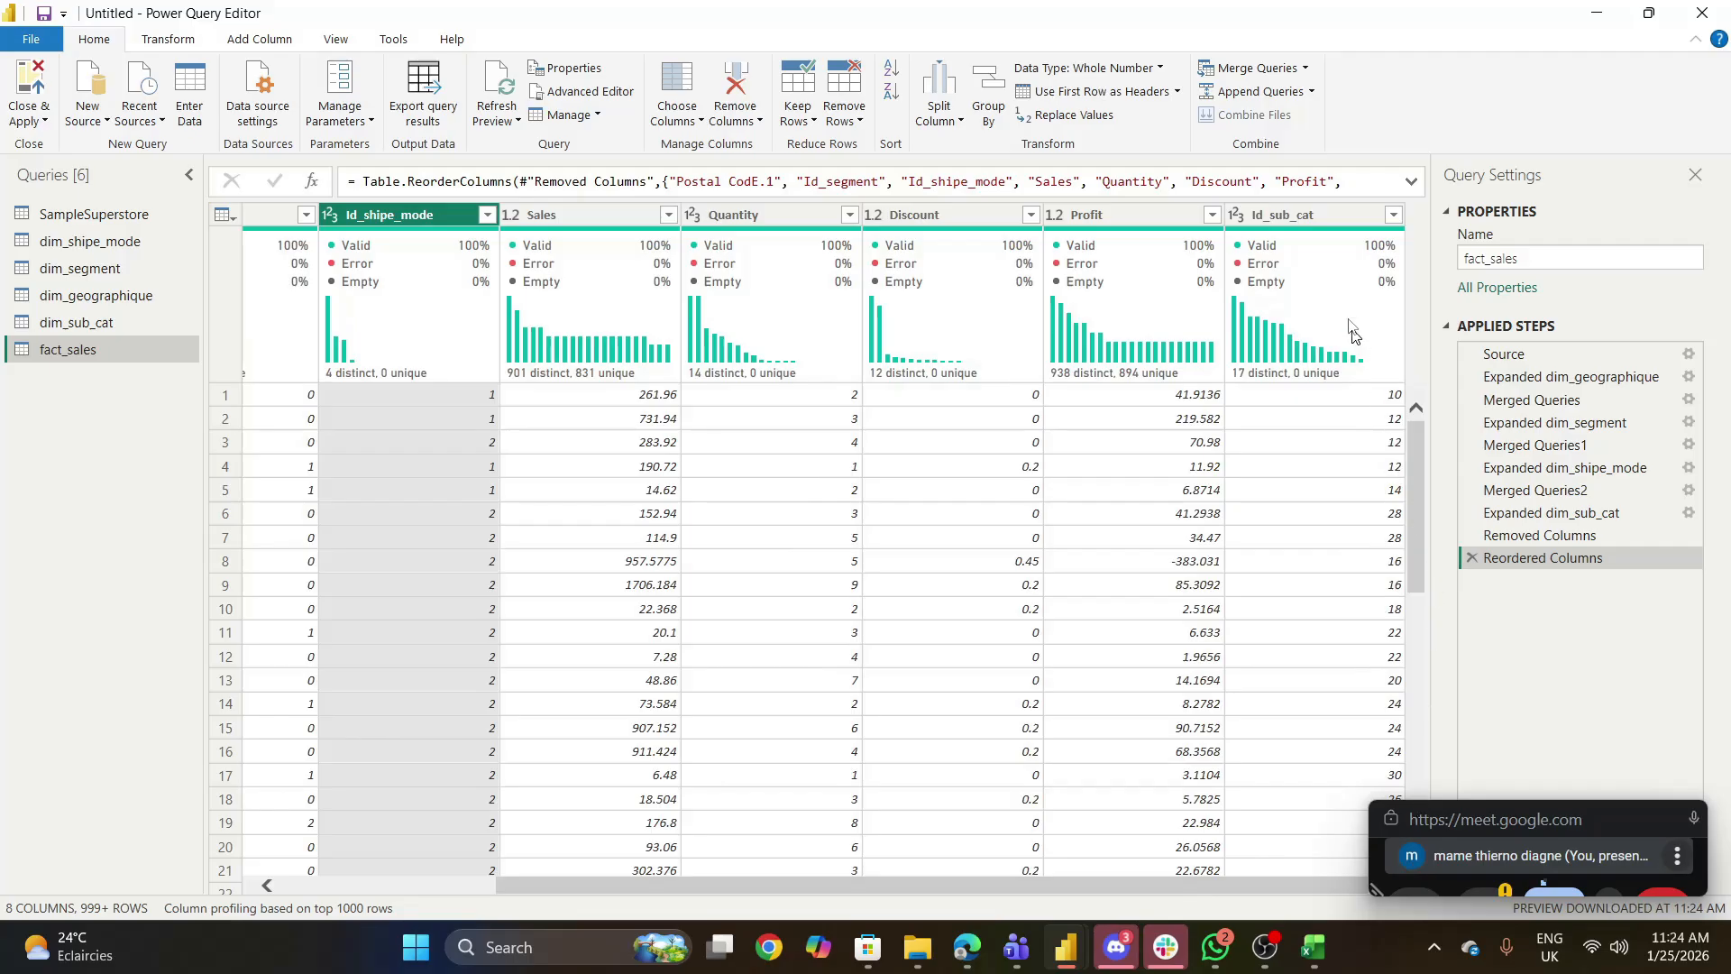
{"action": "left_click_drag", "start_coordinate": [1294, 208], "coordinate": [451, 200]}
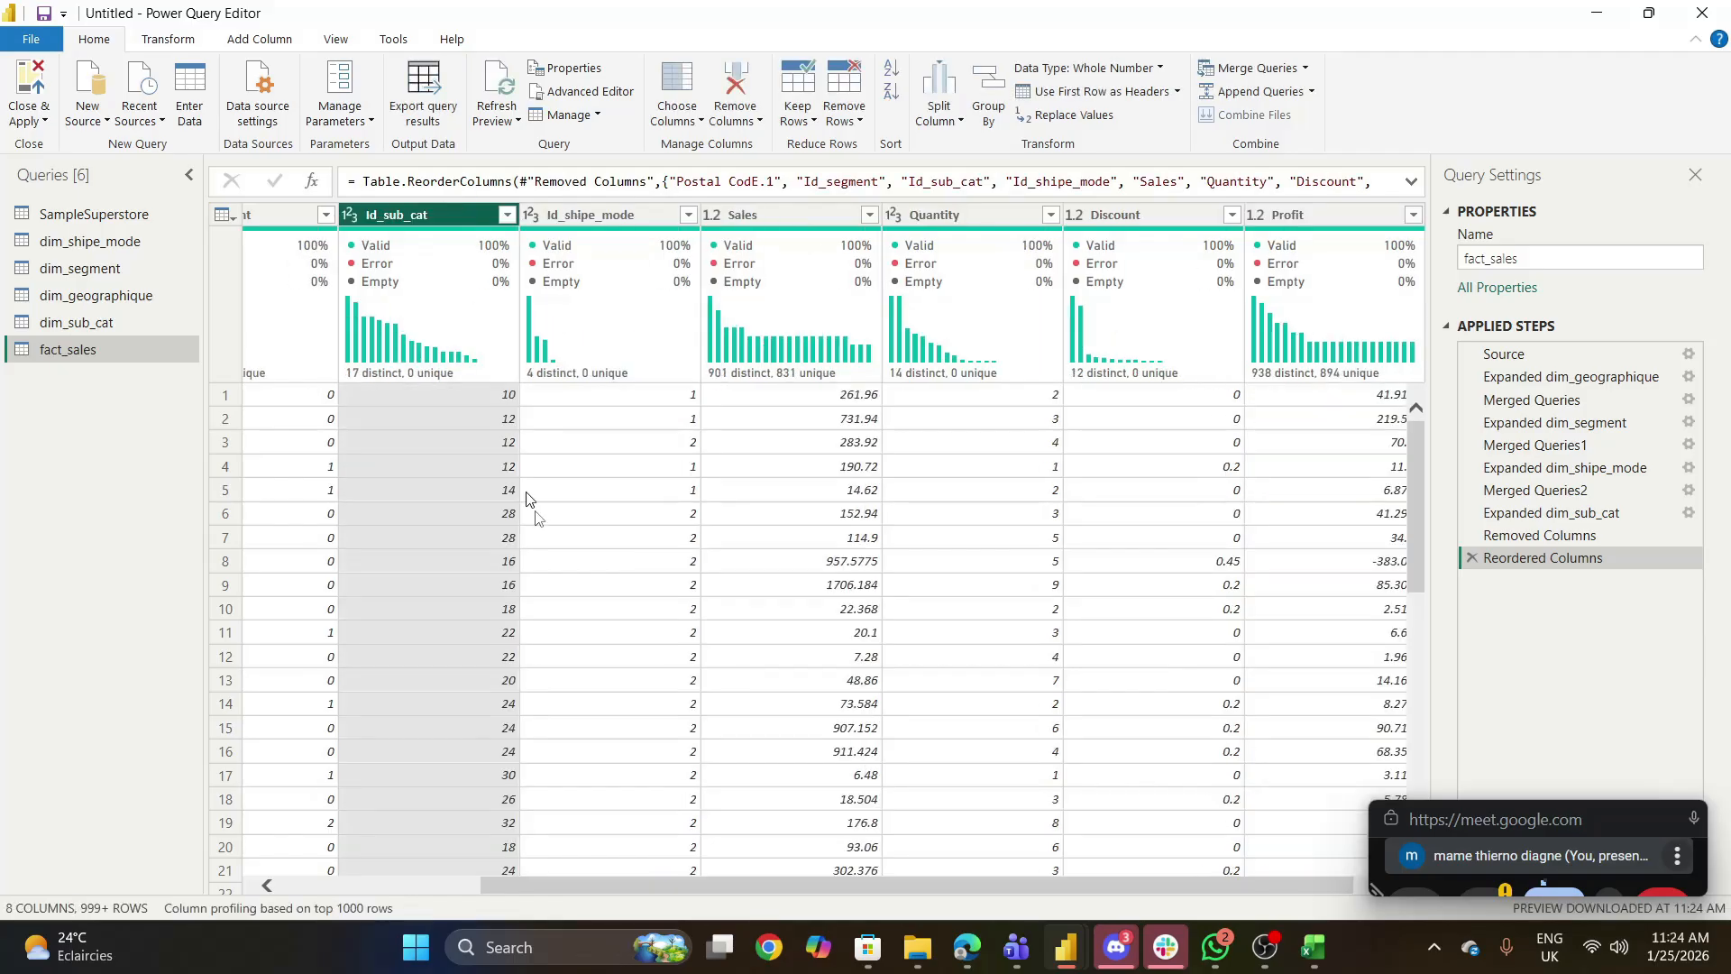
{"action": "left_click_drag", "start_coordinate": [514, 888], "coordinate": [290, 886]}
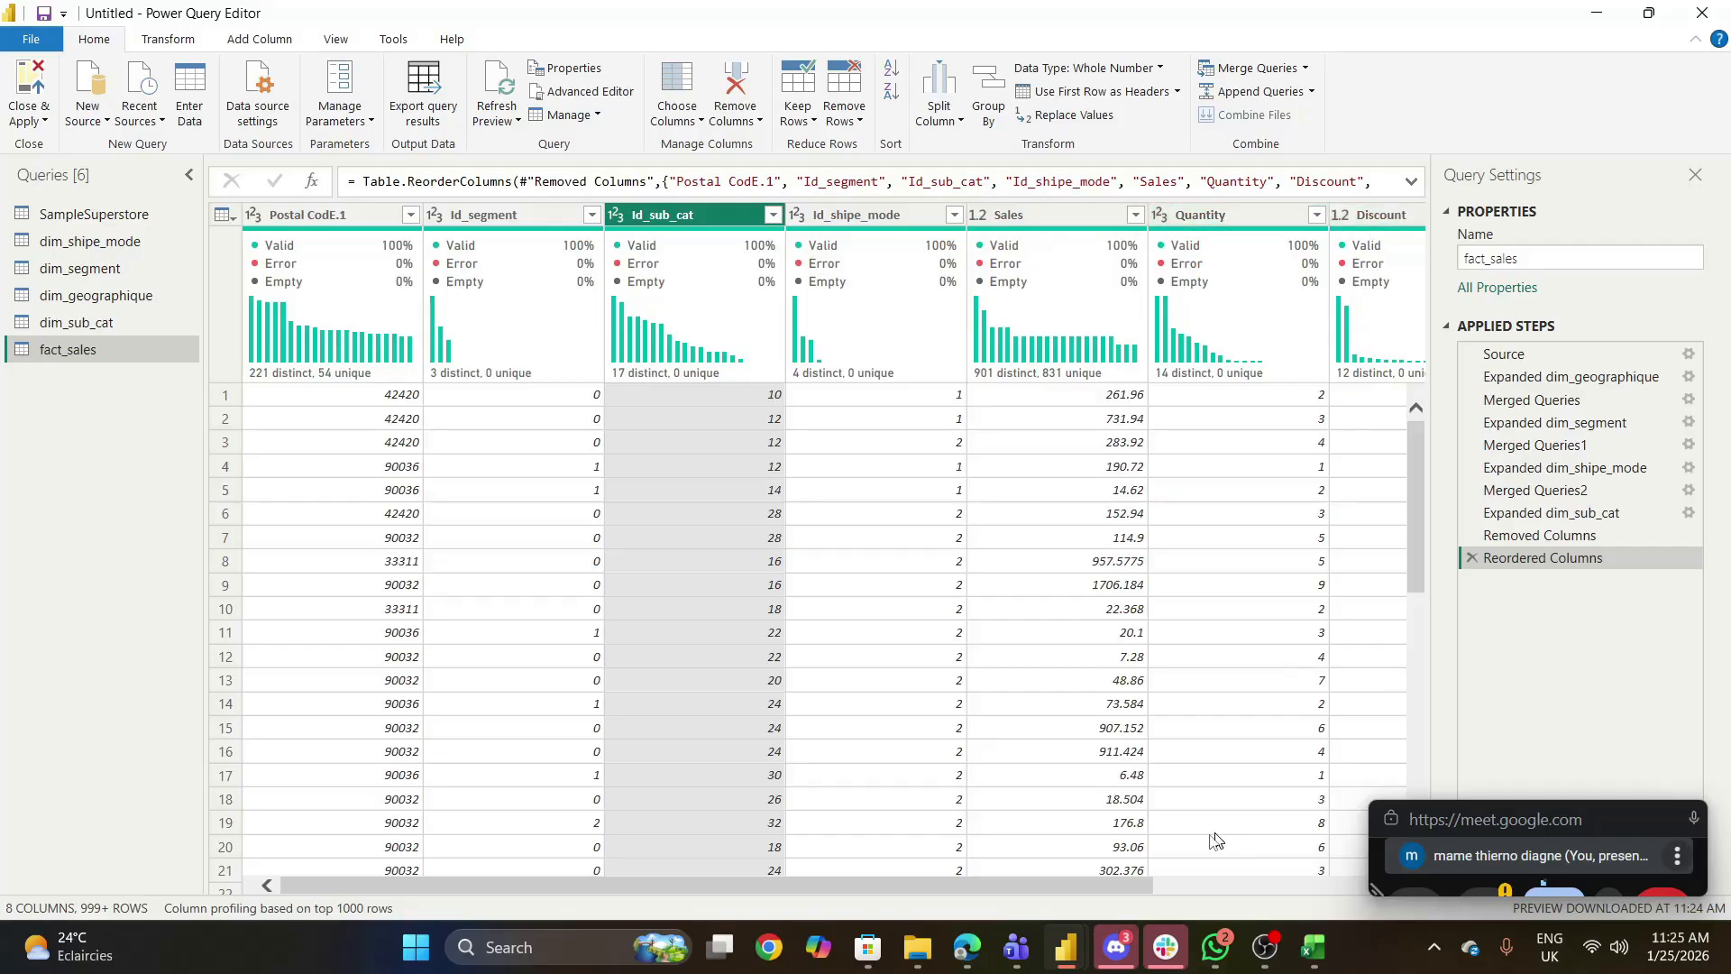
{"action": "left_click_drag", "start_coordinate": [1123, 885], "coordinate": [1298, 902]}
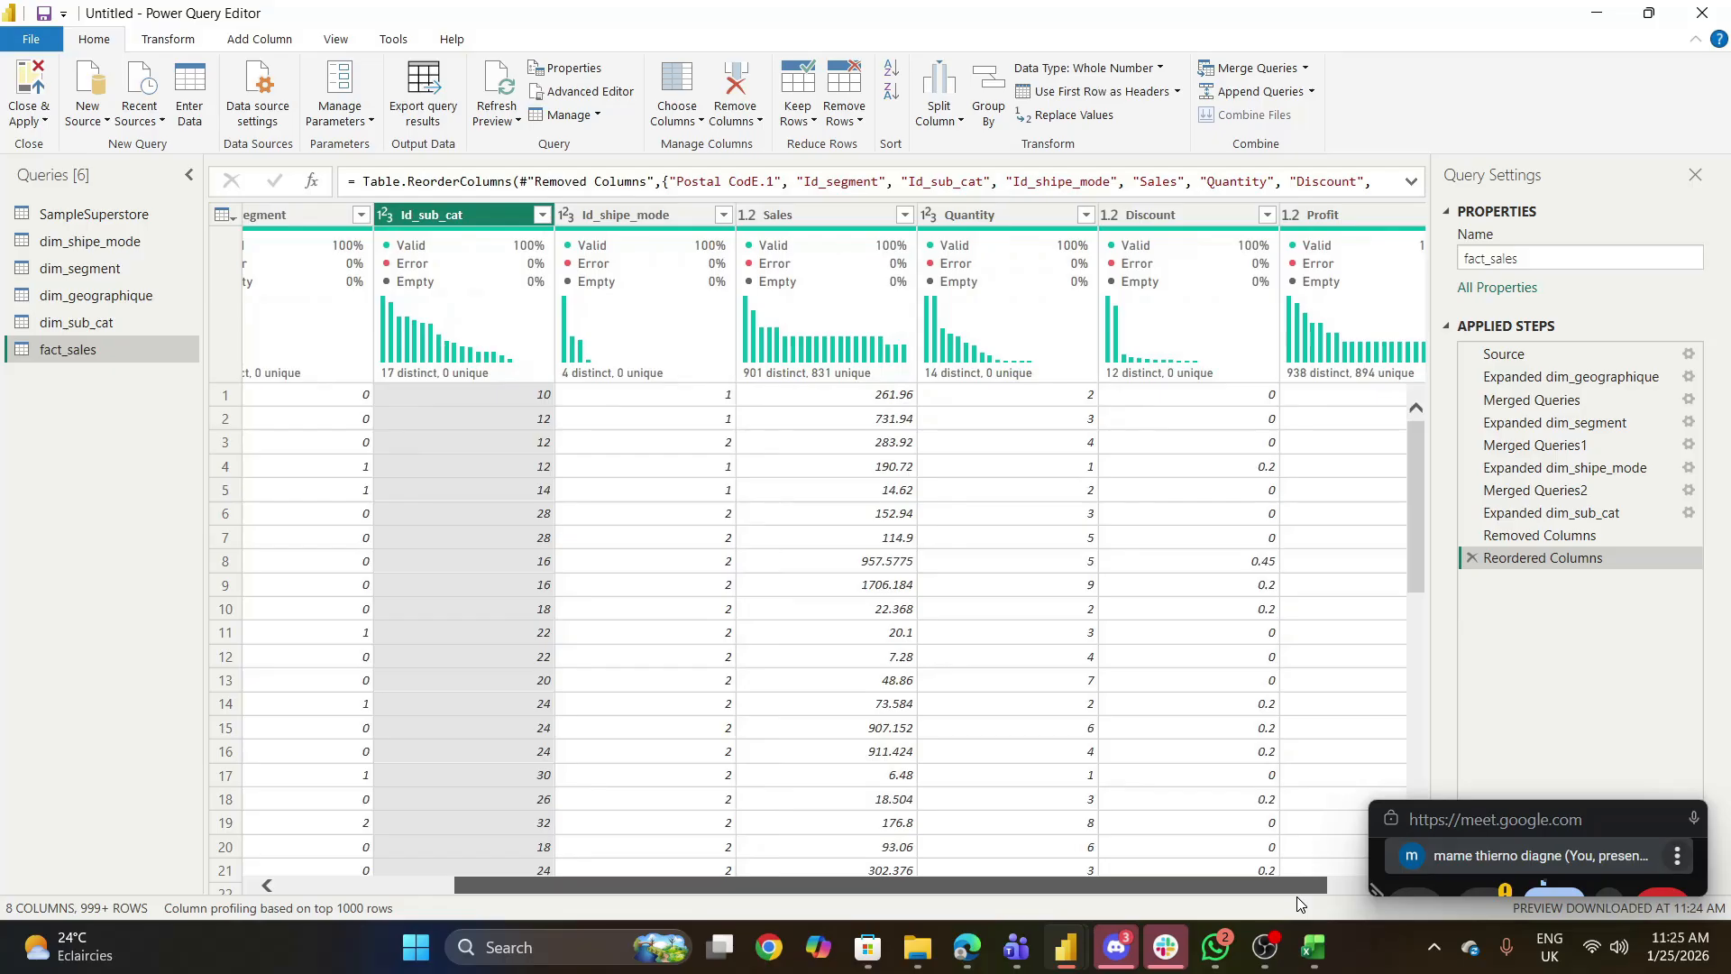
{"action": "left_click_drag", "start_coordinate": [1297, 903], "coordinate": [1004, 902]}
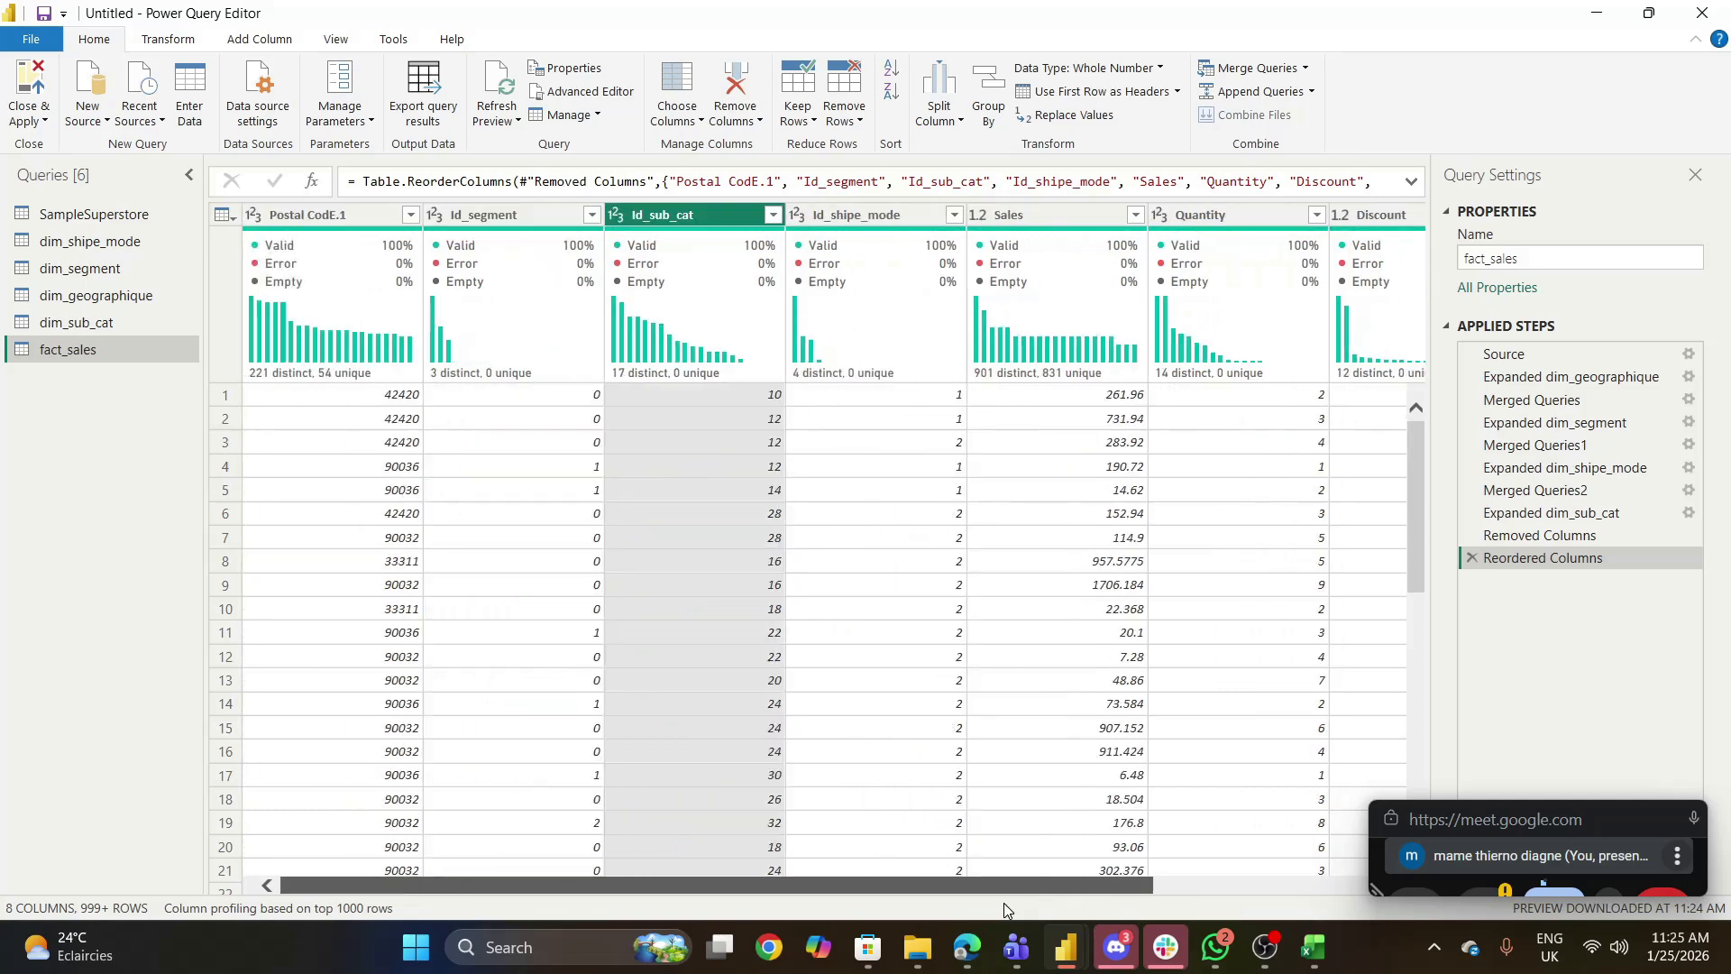
{"action": "mouse_move", "coordinate": [956, 952]}
{"action": "left_click", "coordinate": [758, 843]}
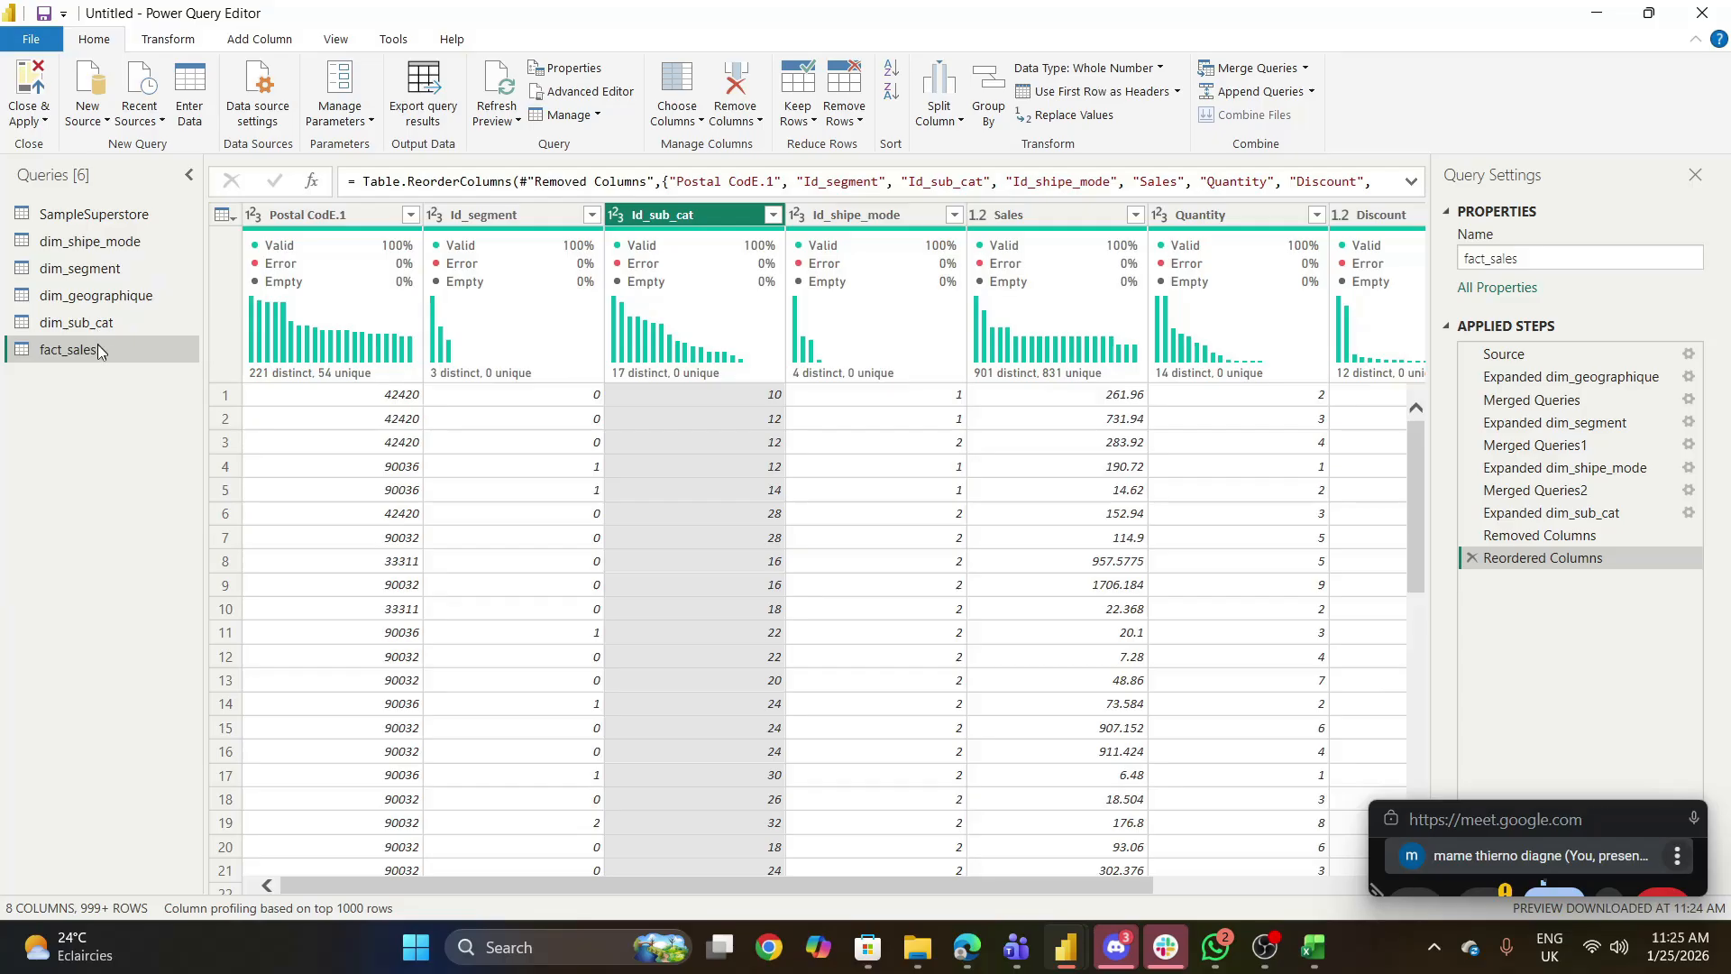
- Disable loading of the SampleSuperstore source query into the data model
{"action": "left_click", "coordinate": [112, 213]}
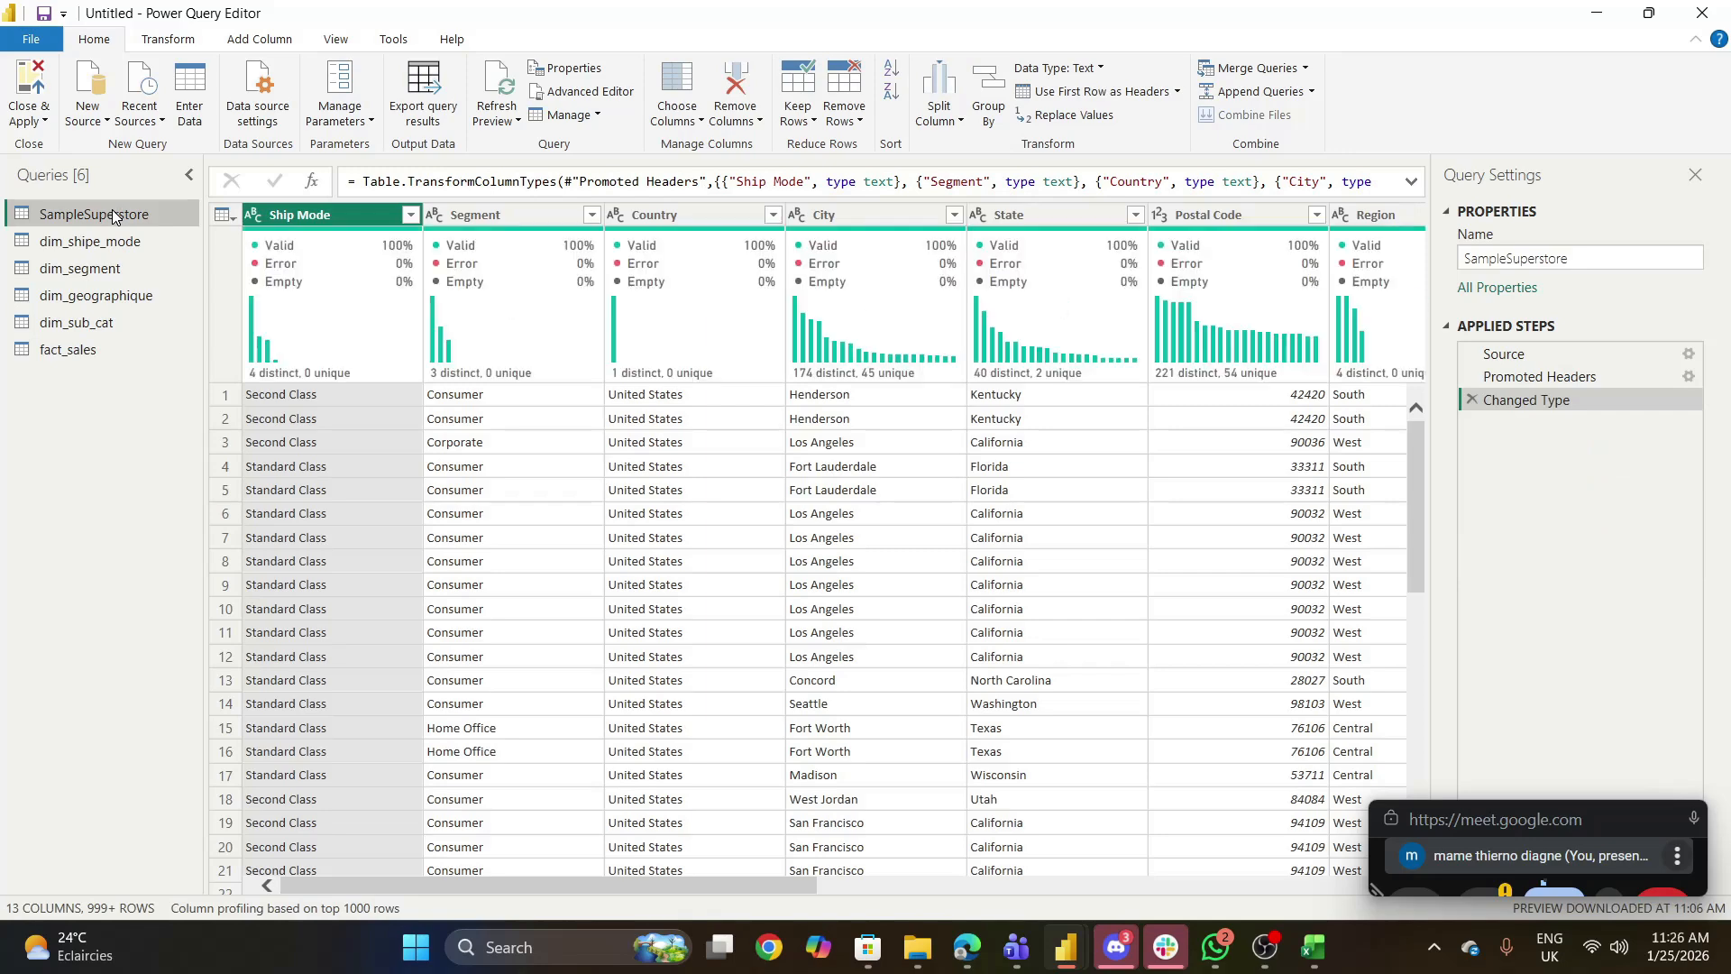
{"action": "right_click", "coordinate": [111, 213]}
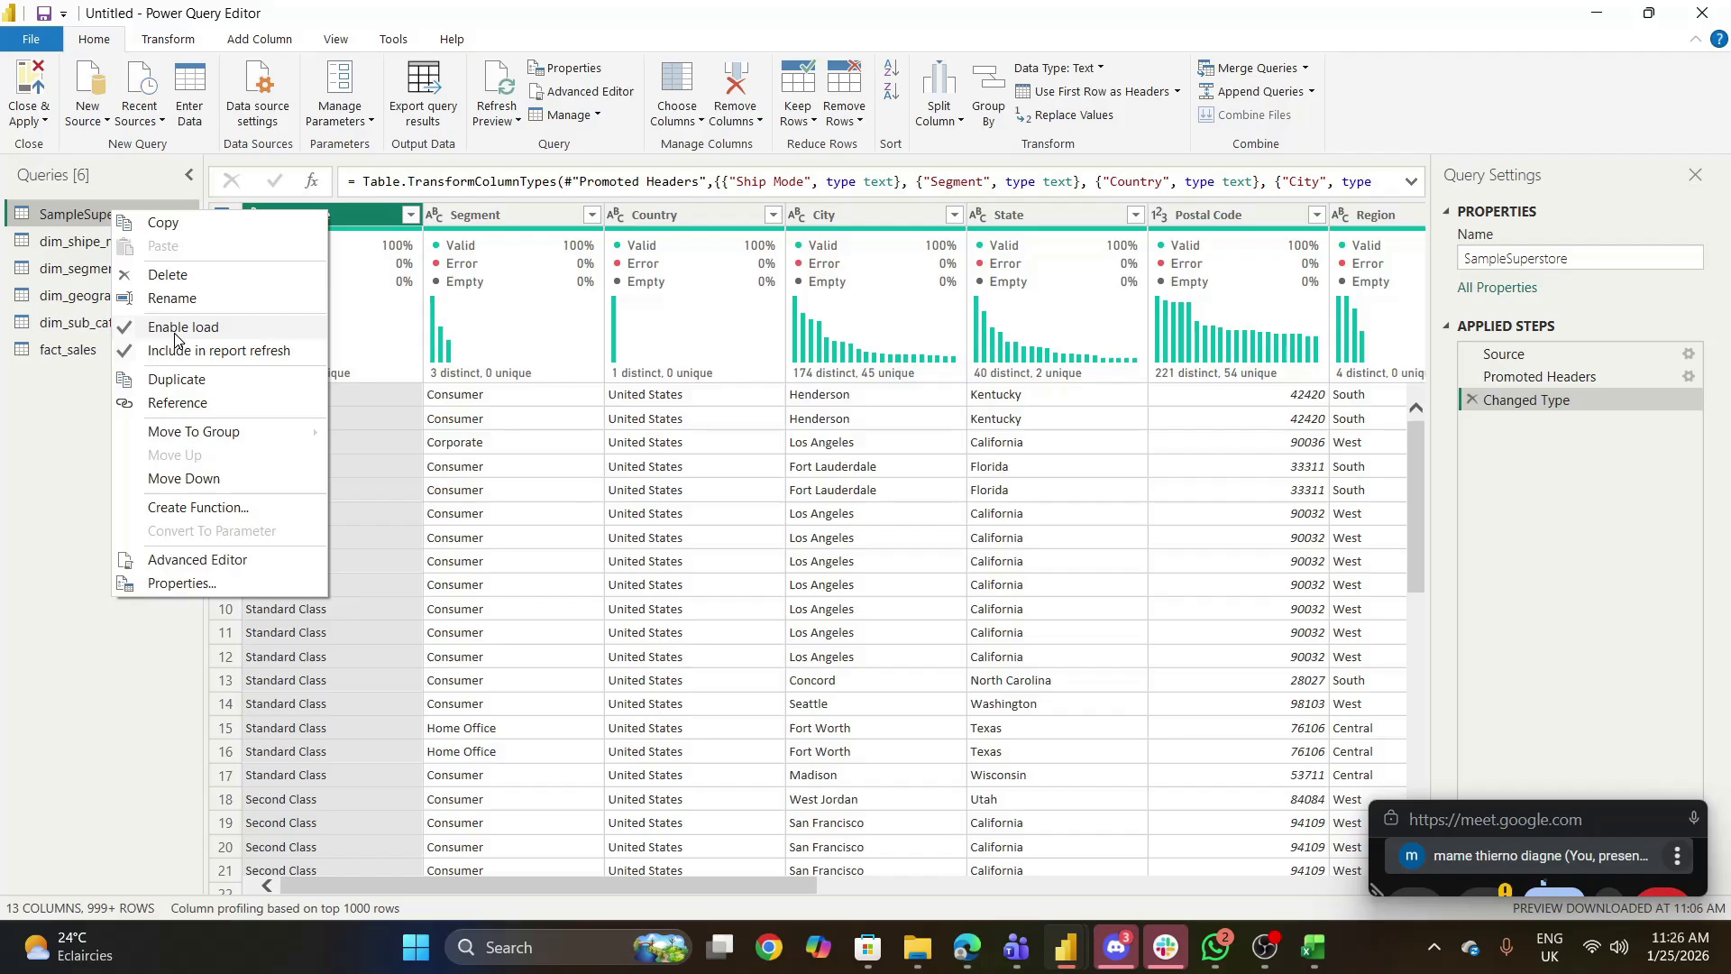
{"action": "left_click", "coordinate": [175, 328]}
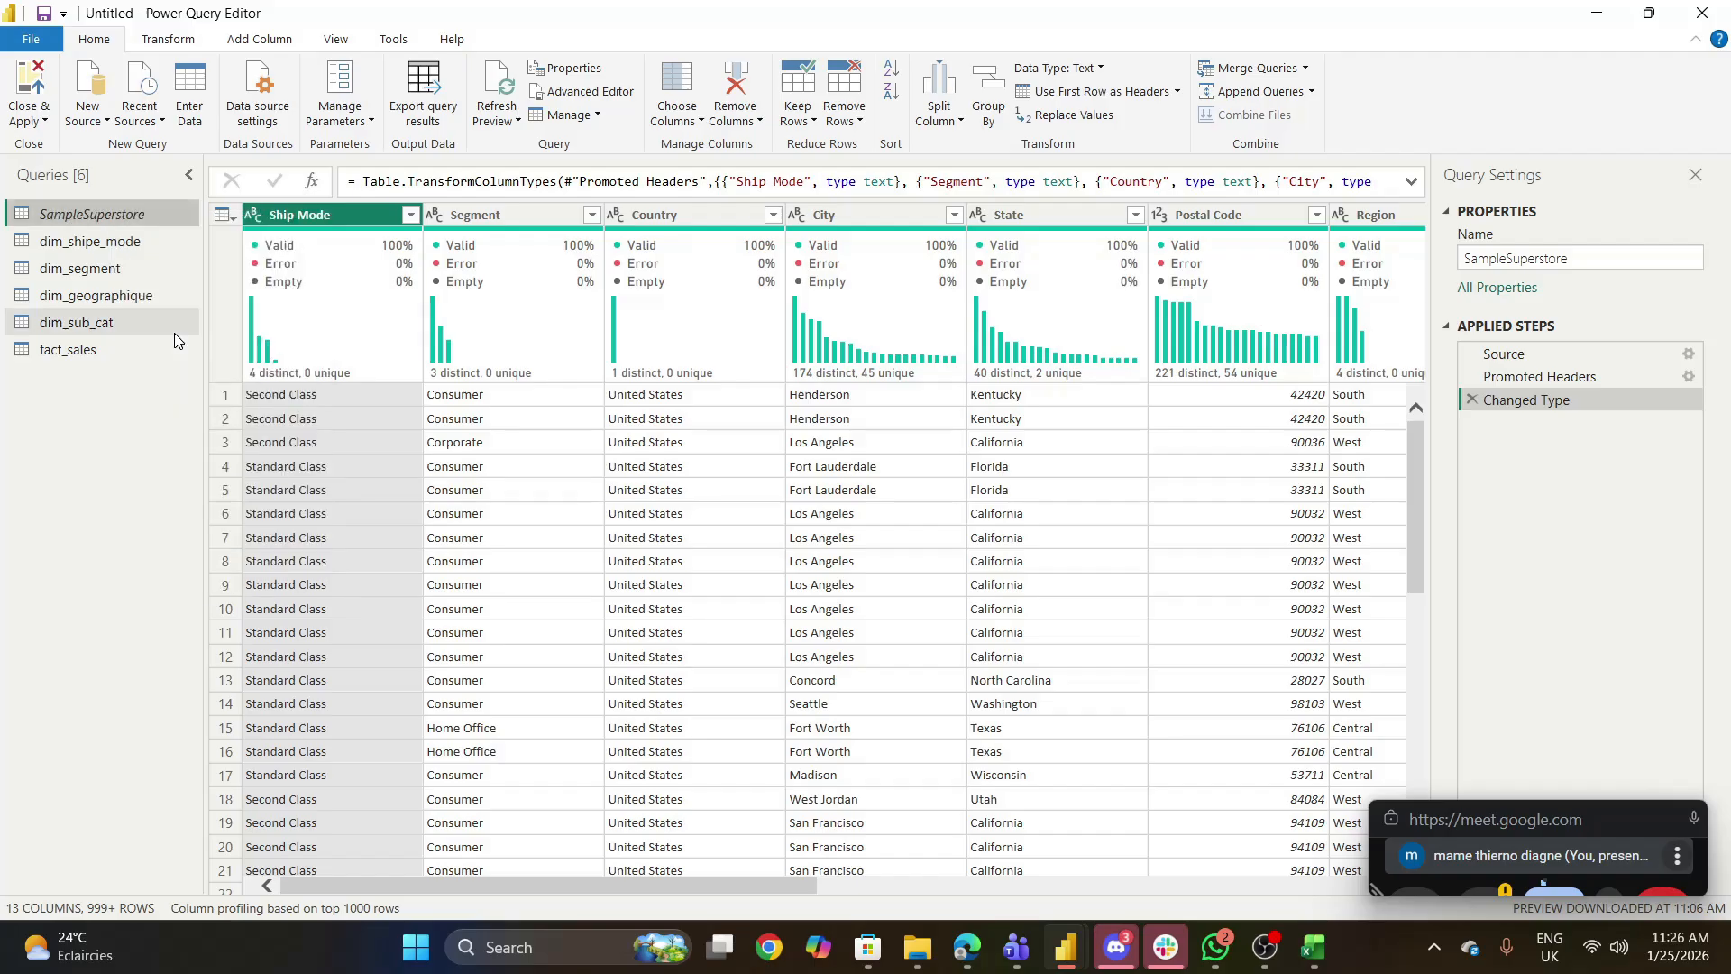
- Close the query editor and apply the pending query changes to the data model
{"action": "left_click", "coordinate": [42, 121]}
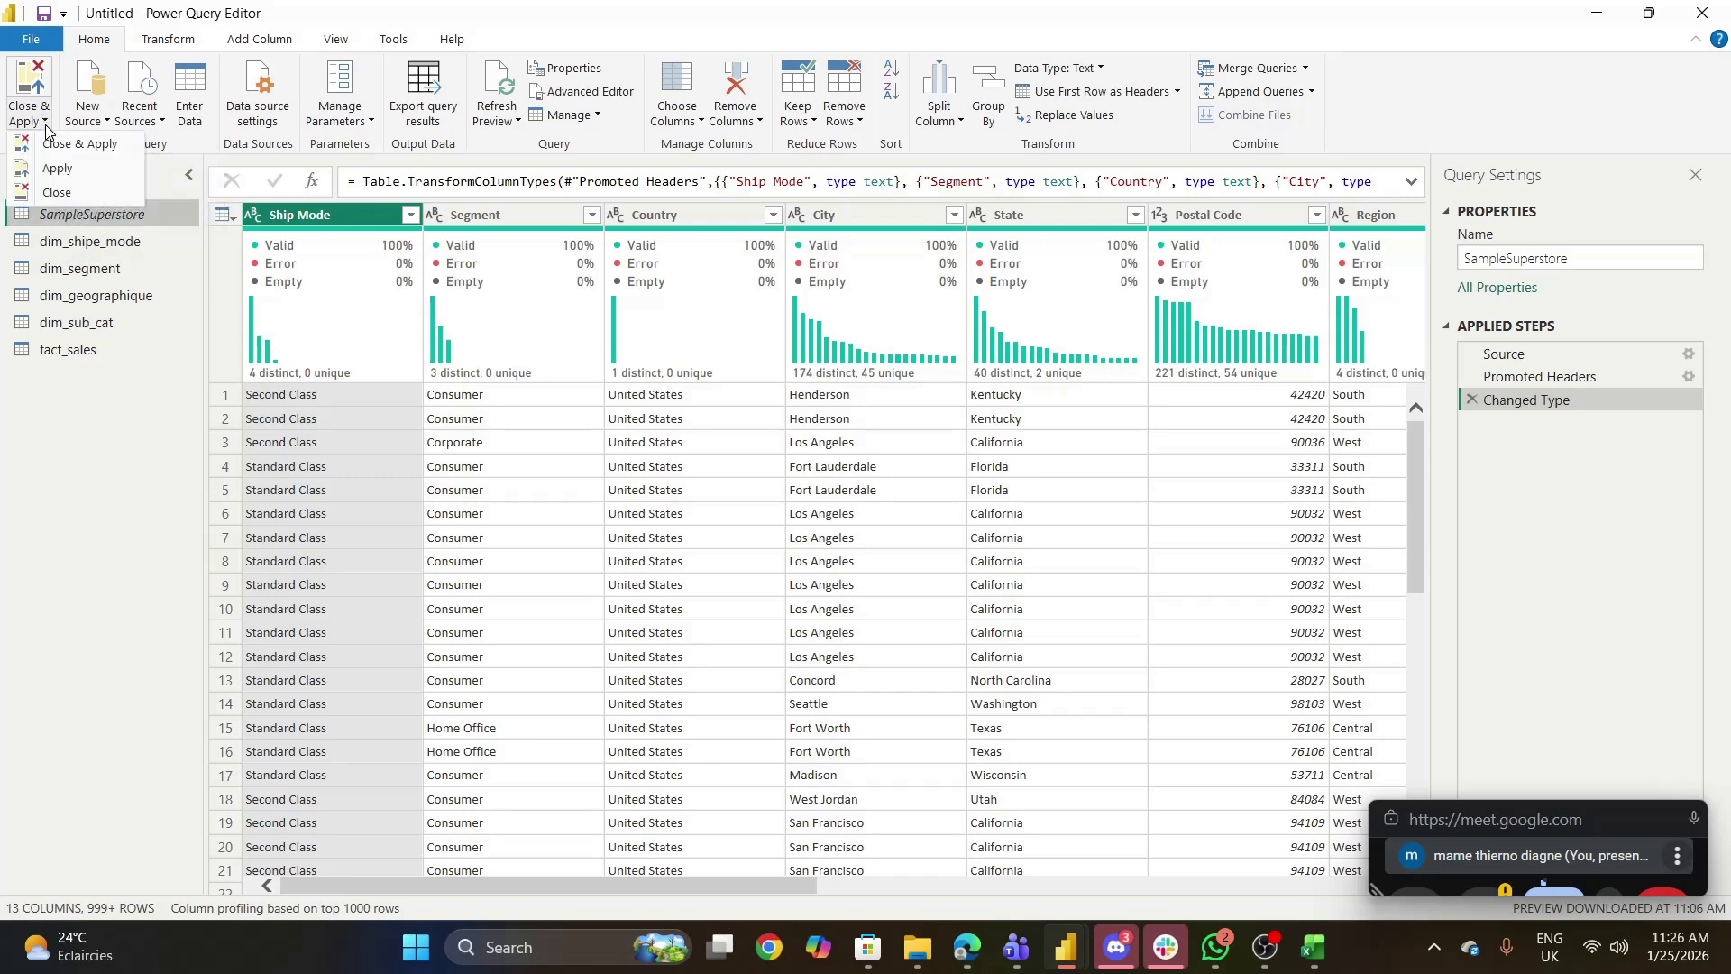
{"action": "left_click", "coordinate": [56, 192]}
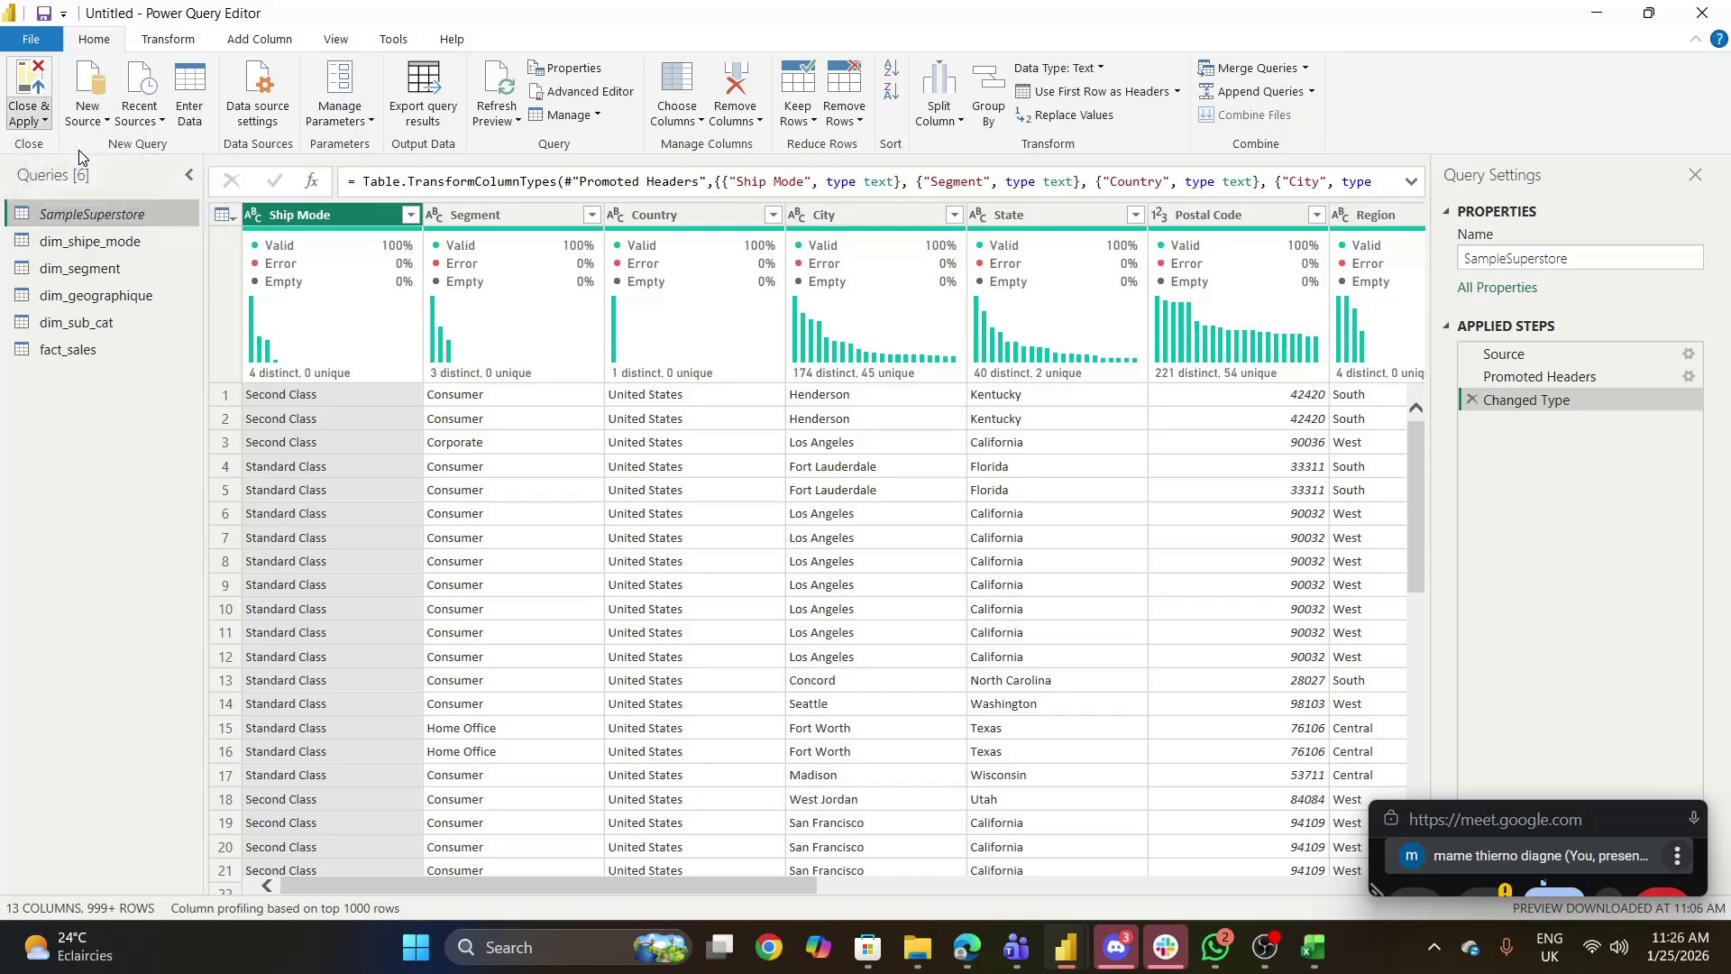
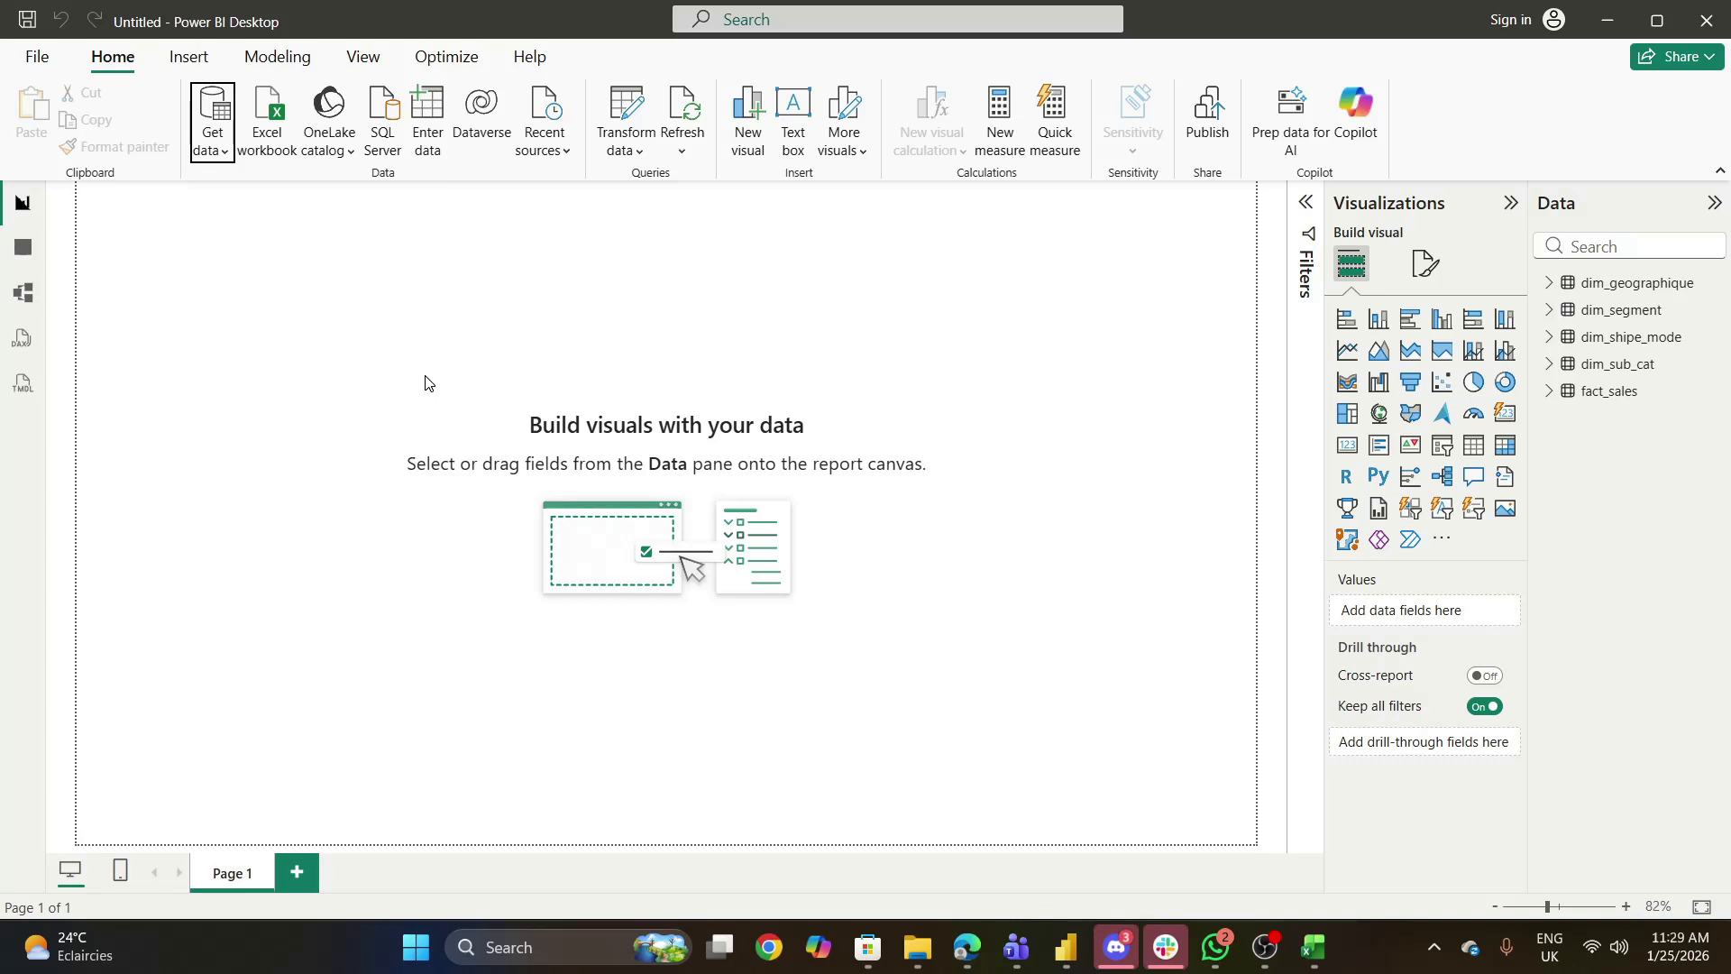
- Open the model diagram and collapse the properties area to view the dimension tables around fact_sales
{"action": "left_click", "coordinate": [25, 294]}
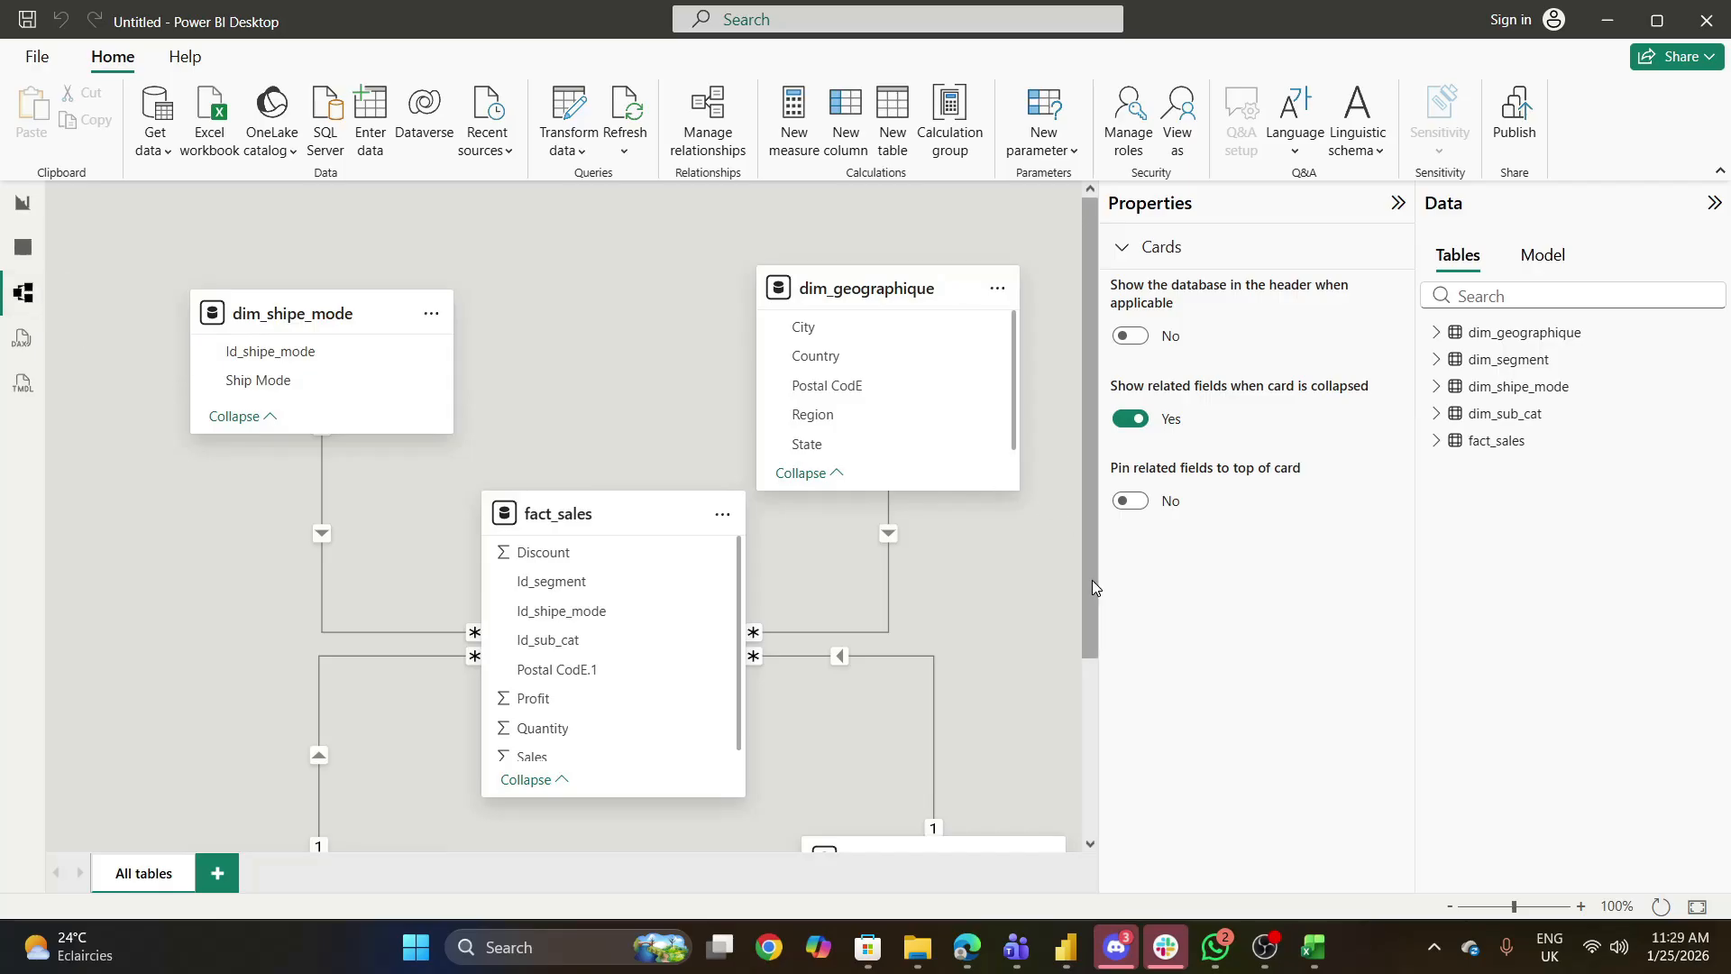
{"action": "left_click", "coordinate": [1398, 205]}
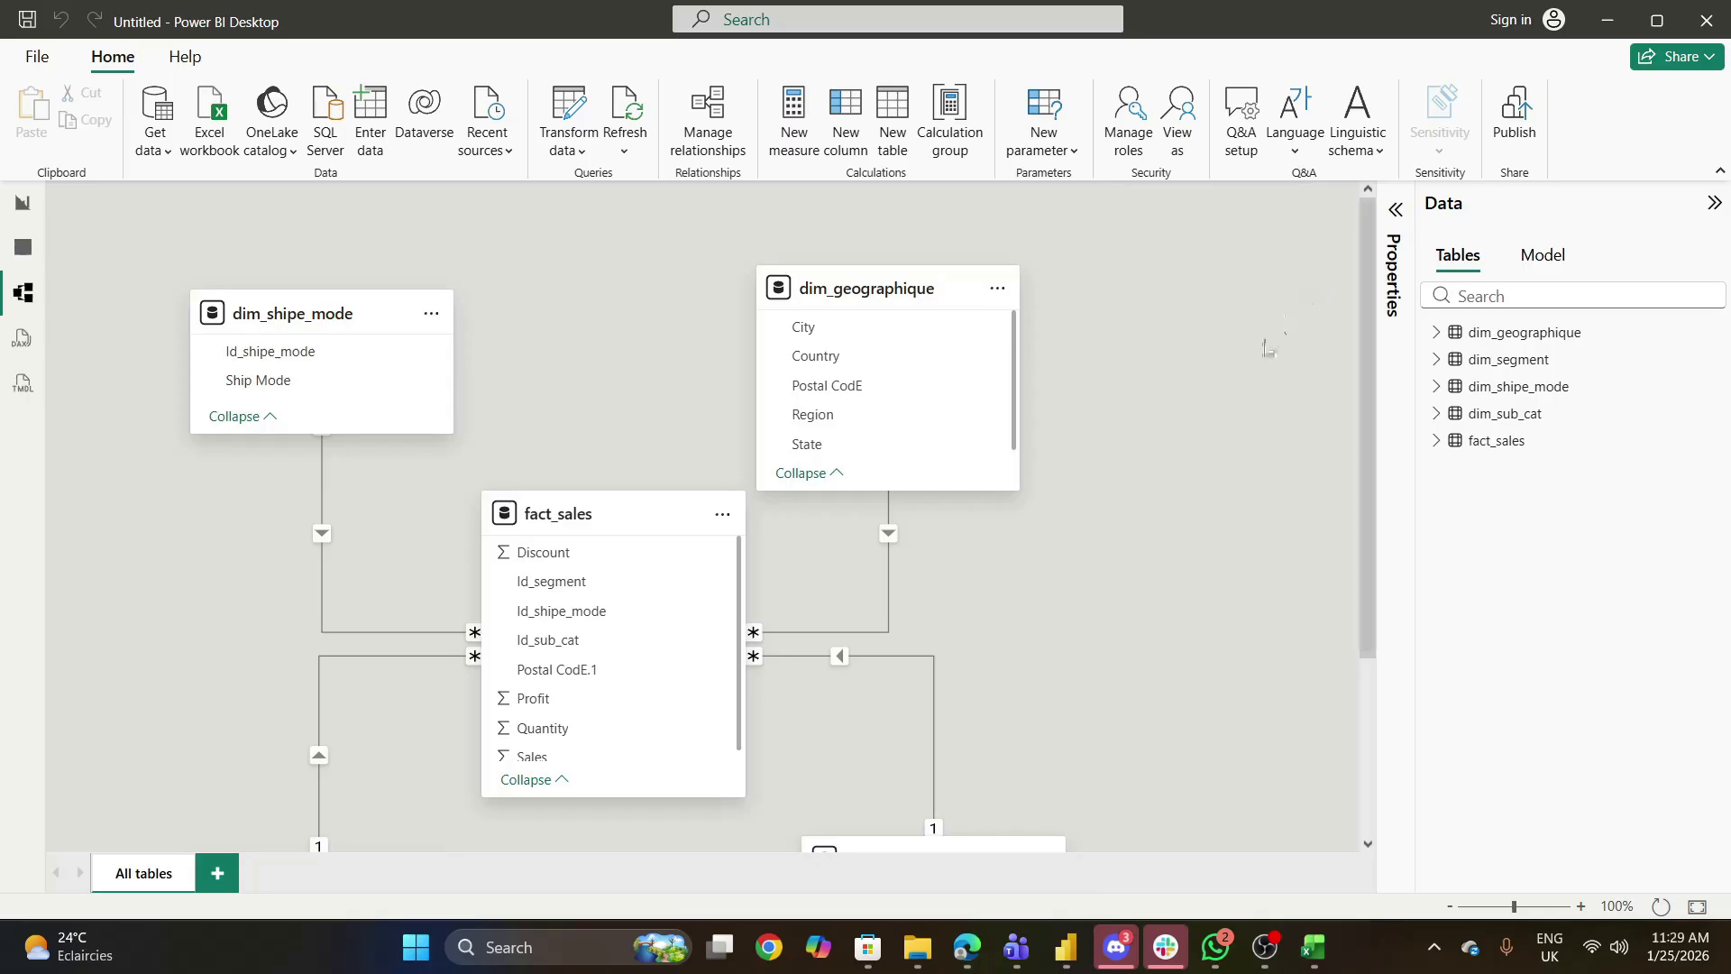
{"action": "left_click_drag", "start_coordinate": [1371, 541], "coordinate": [1387, 590]}
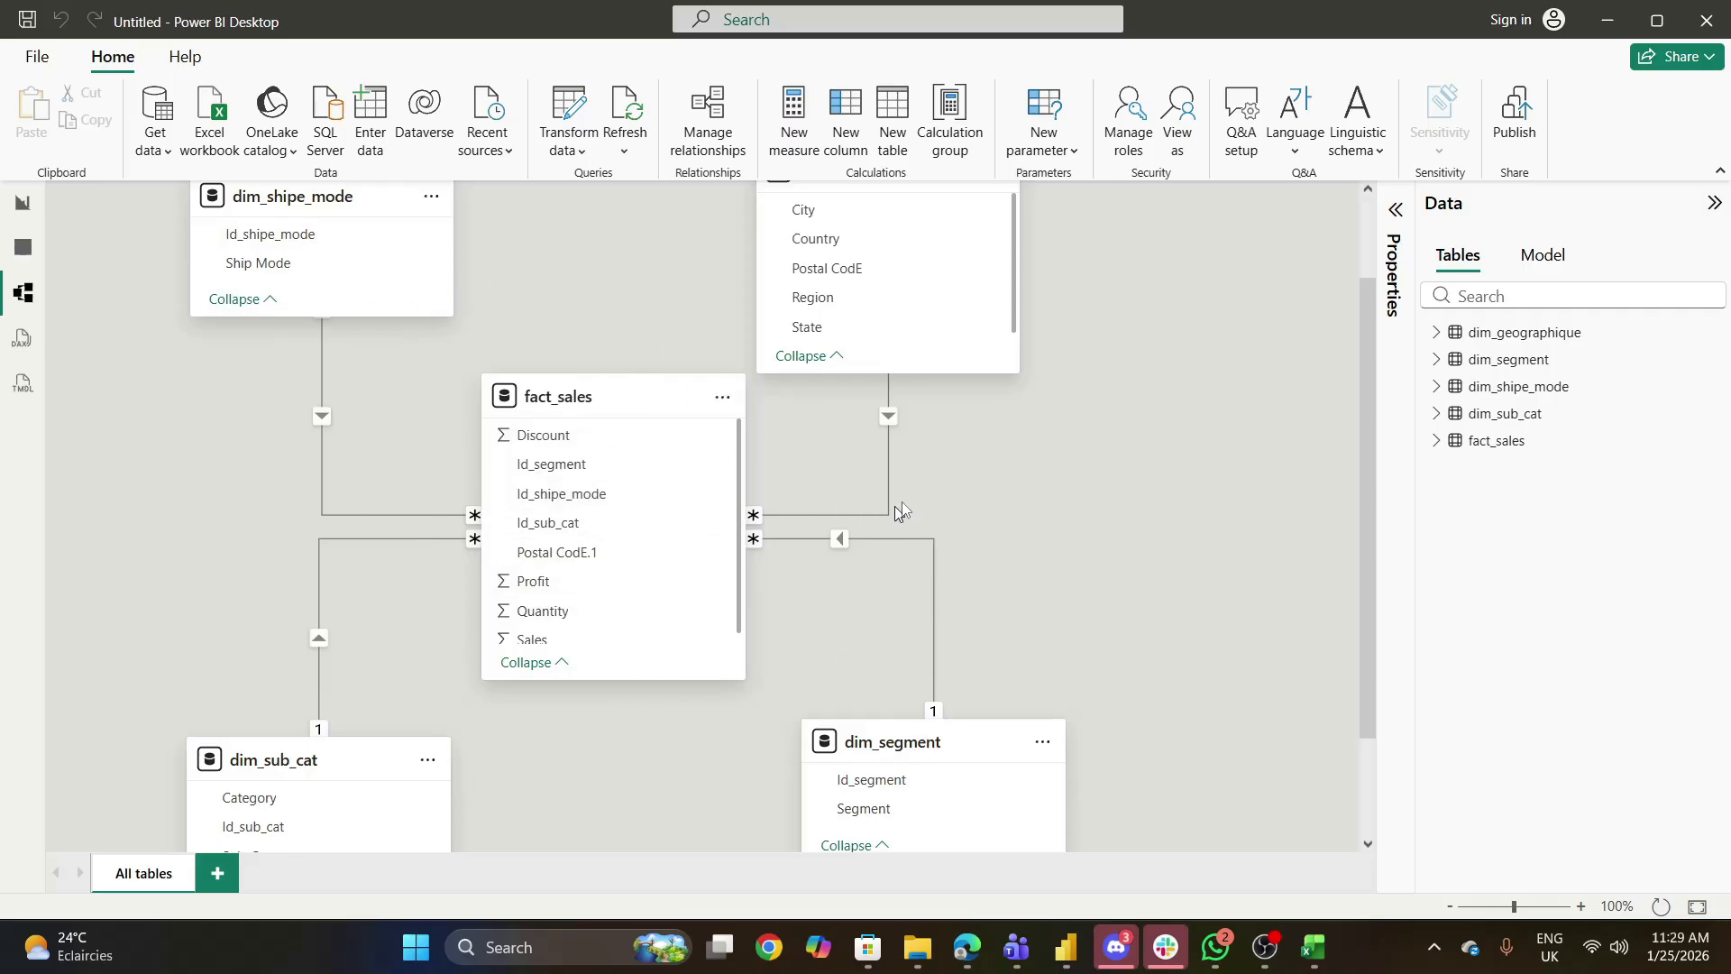
- Review the related columns, cardinality choices and cross-filter direction choices of the fact_sales to dim_geographique relationship, and cancel without saving
{"action": "left_click", "coordinate": [889, 419]}
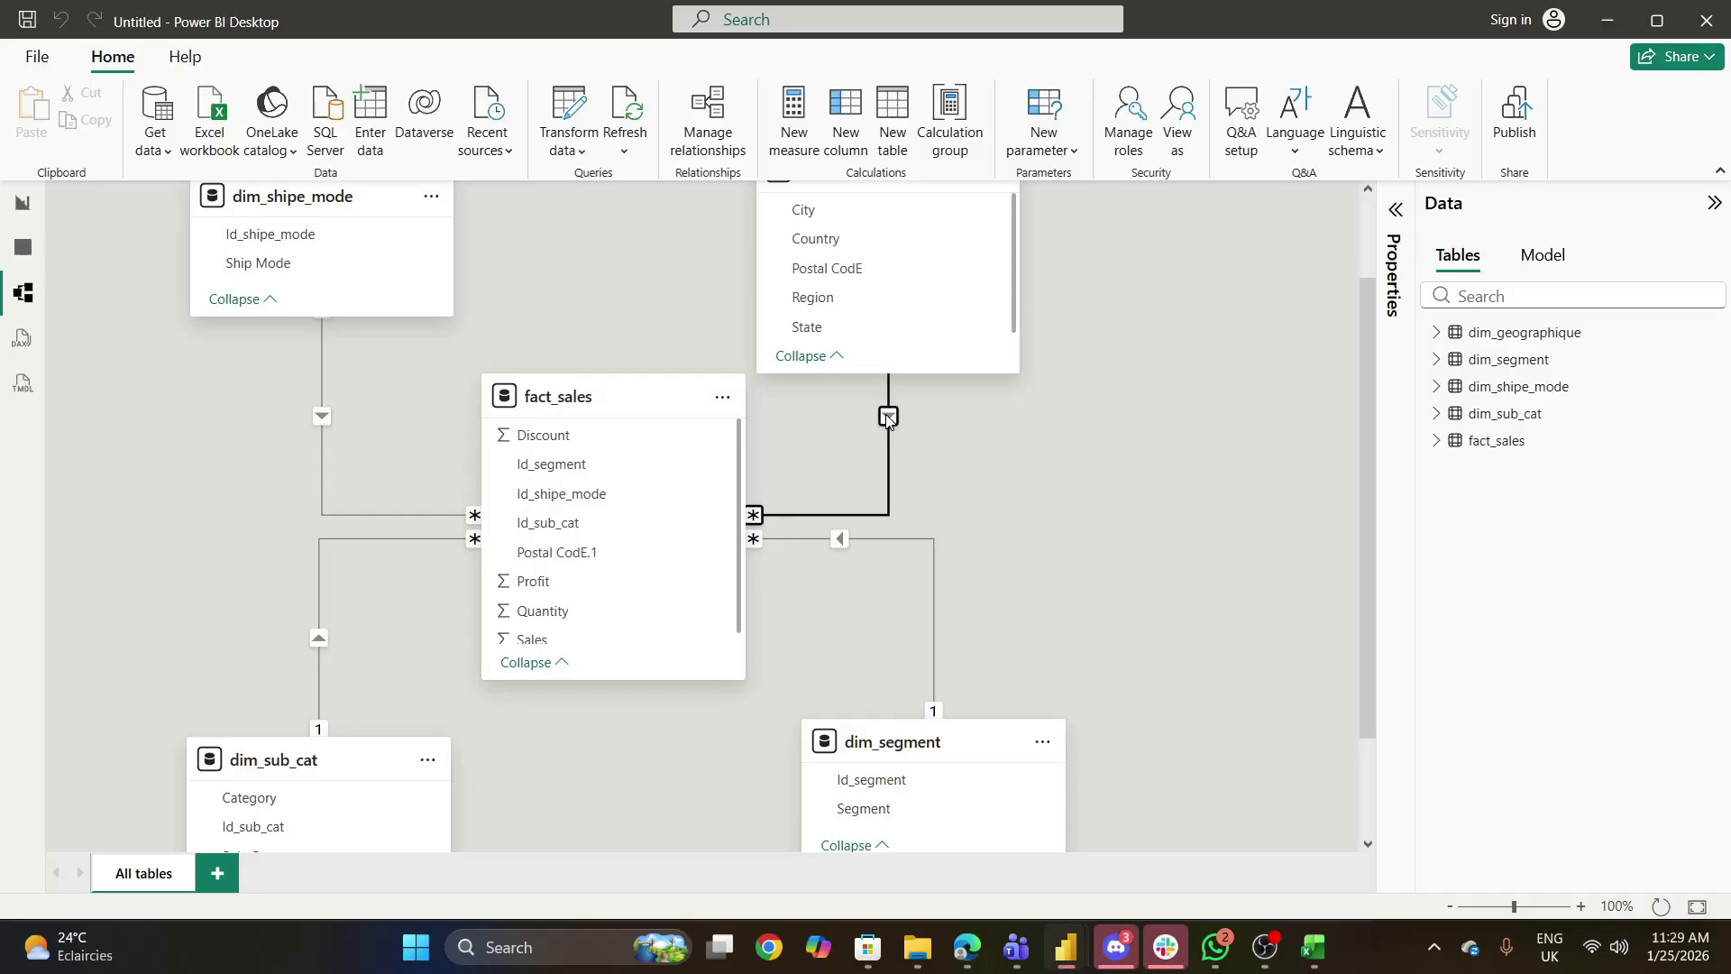
{"action": "double_click", "coordinate": [751, 522]}
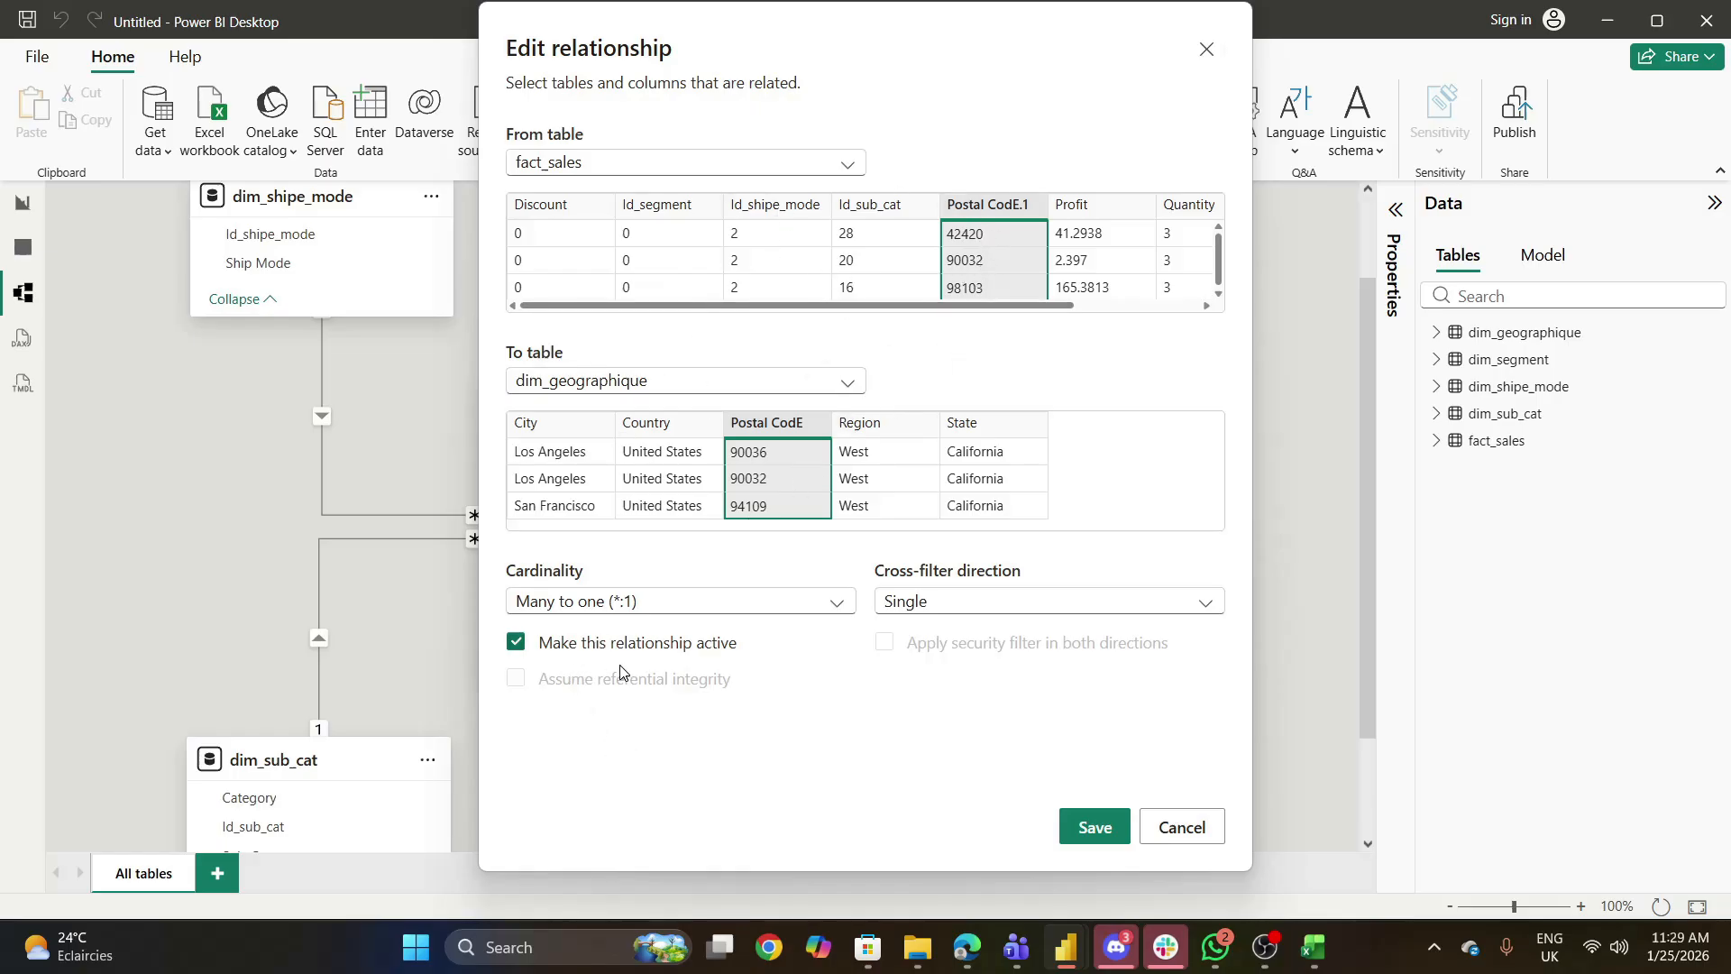
{"action": "left_click", "coordinate": [842, 610]}
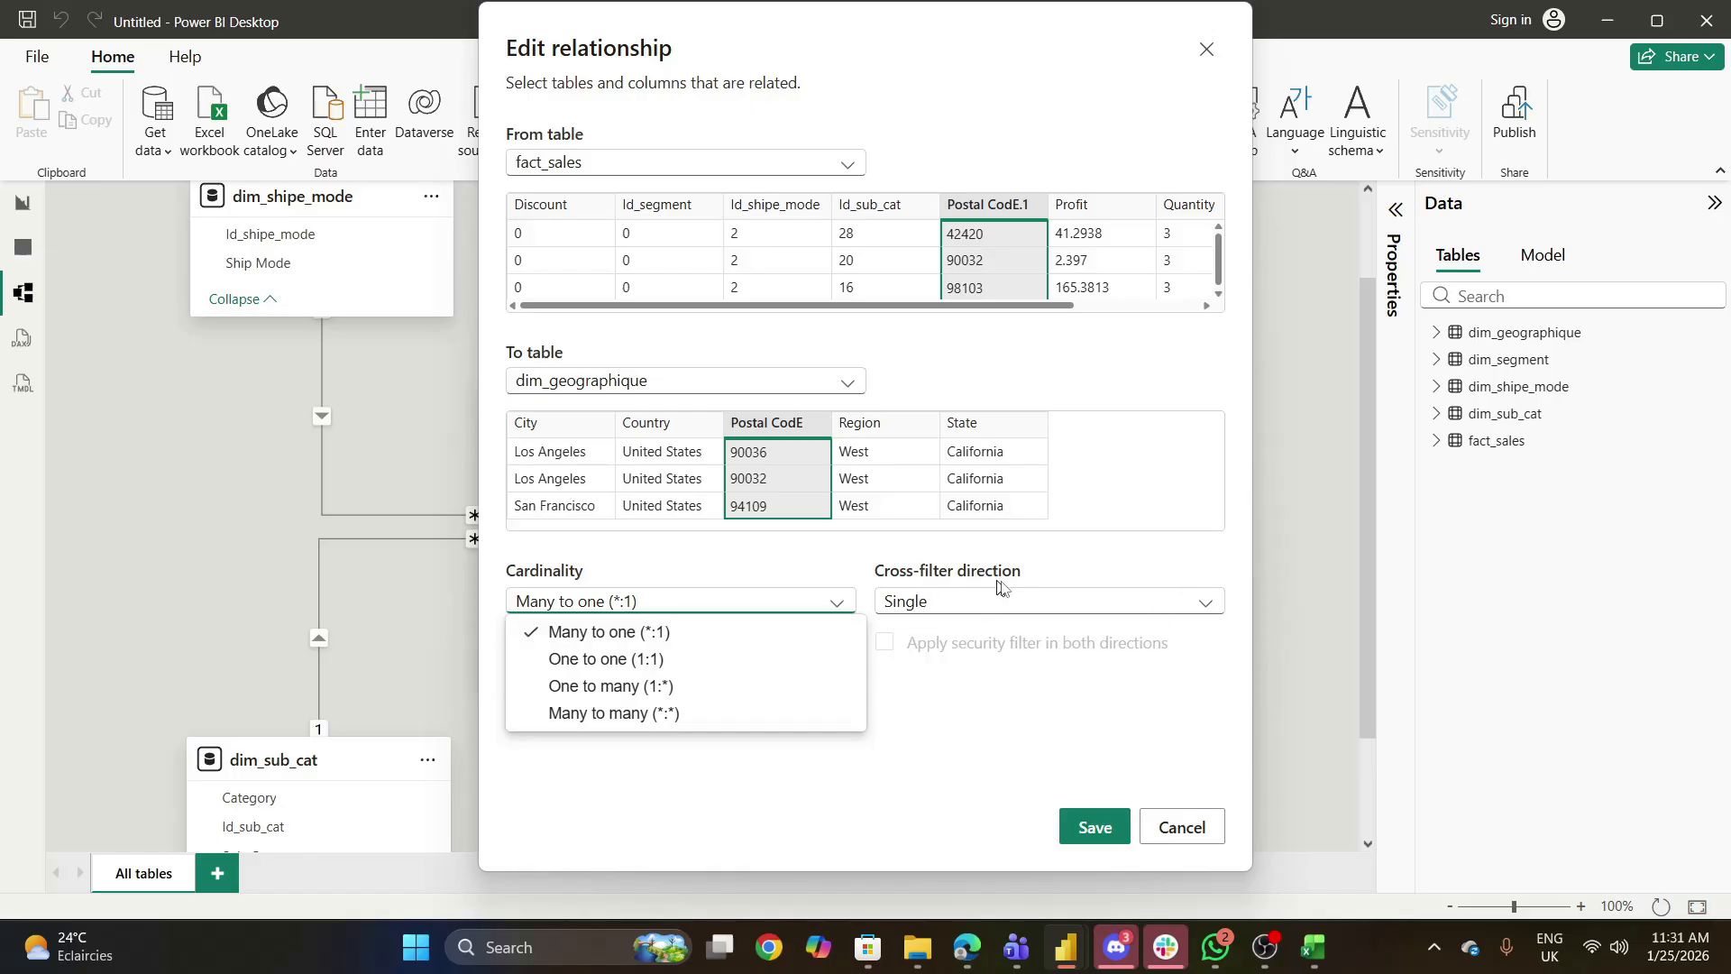
{"action": "left_click", "coordinate": [1197, 610]}
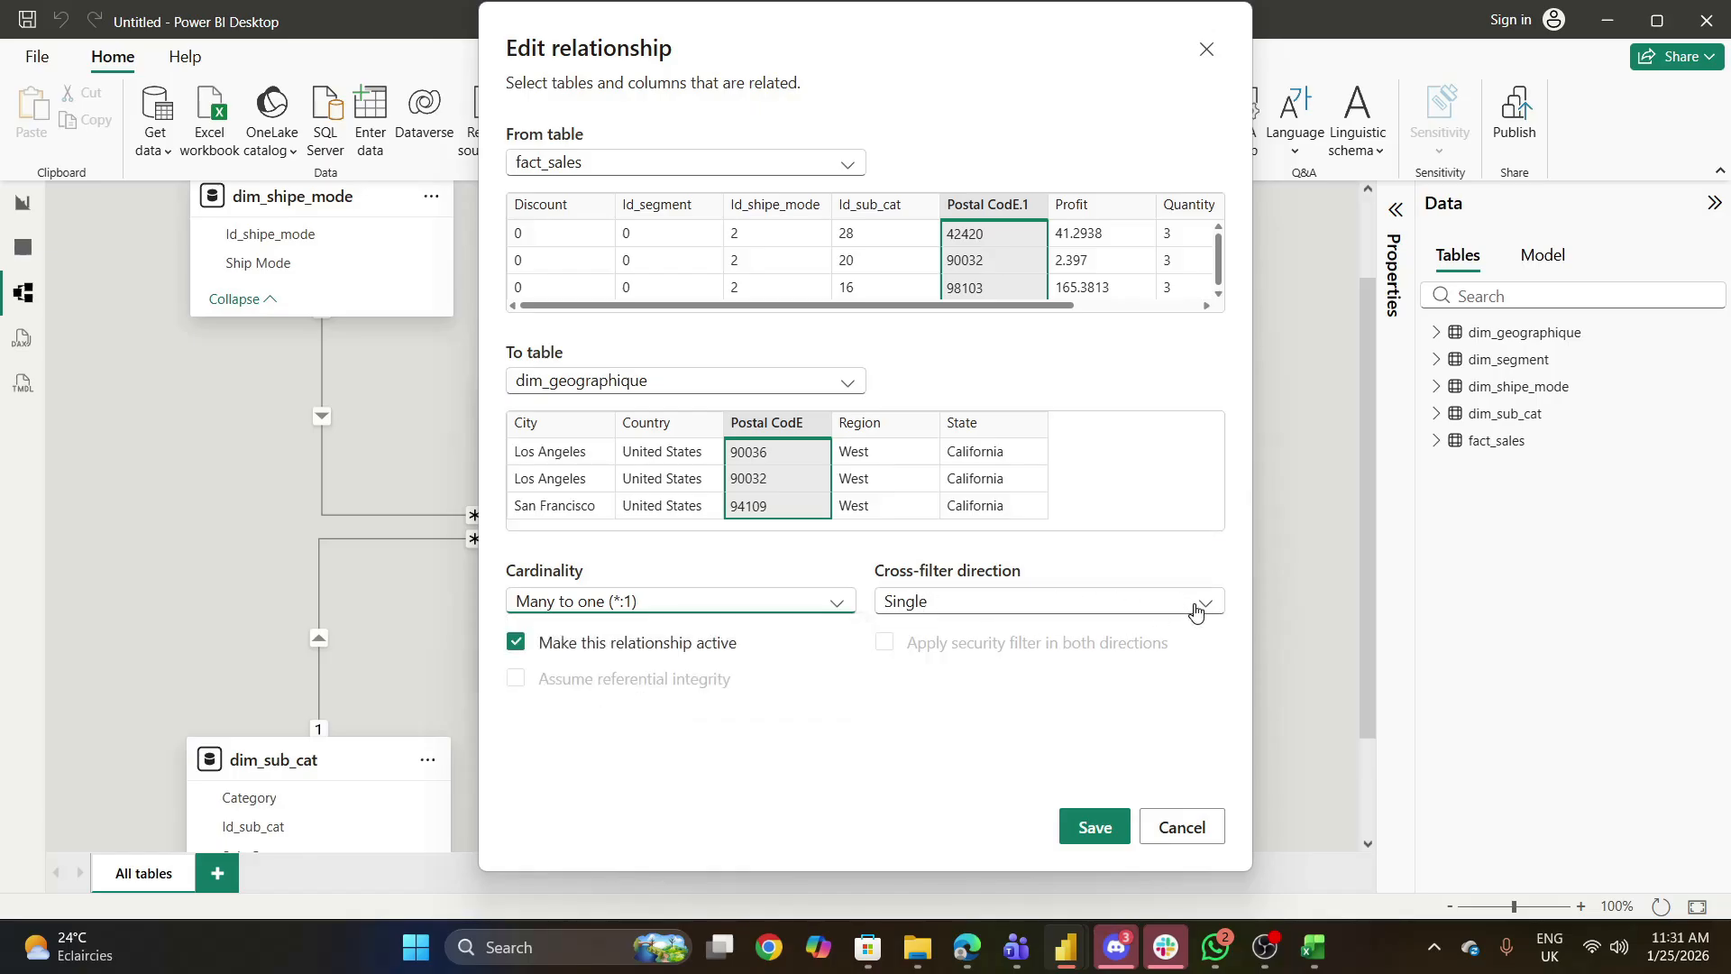
{"action": "left_click", "coordinate": [1206, 608]}
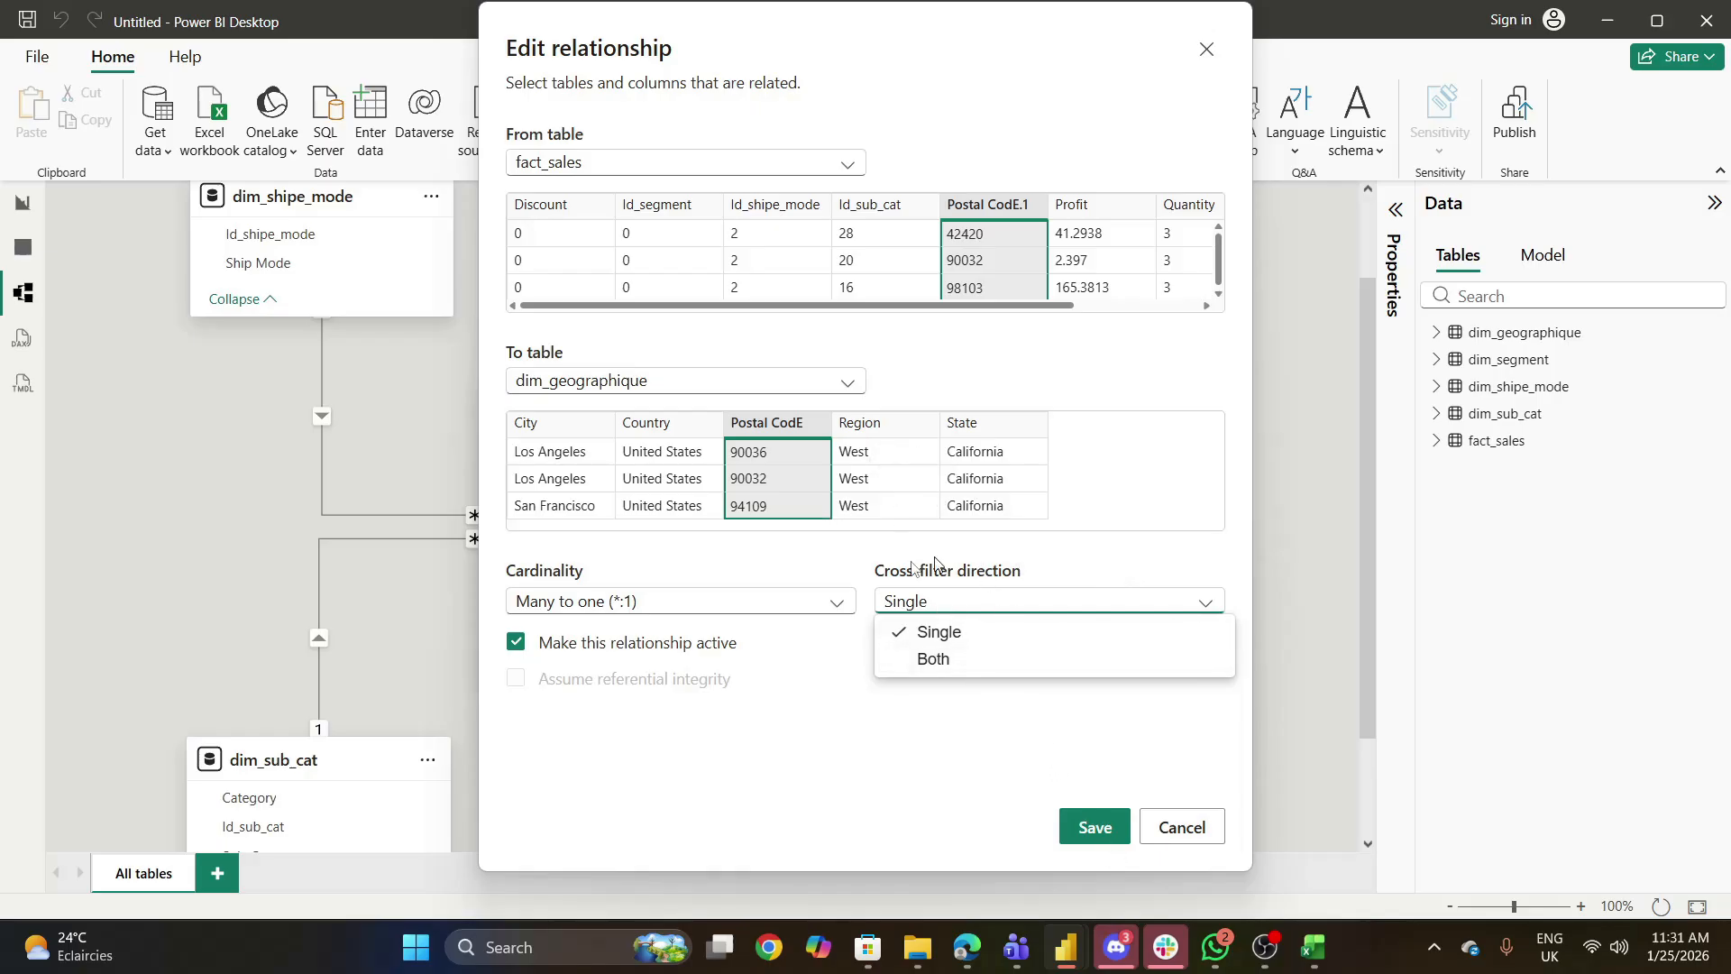
{"action": "left_click", "coordinate": [1182, 832]}
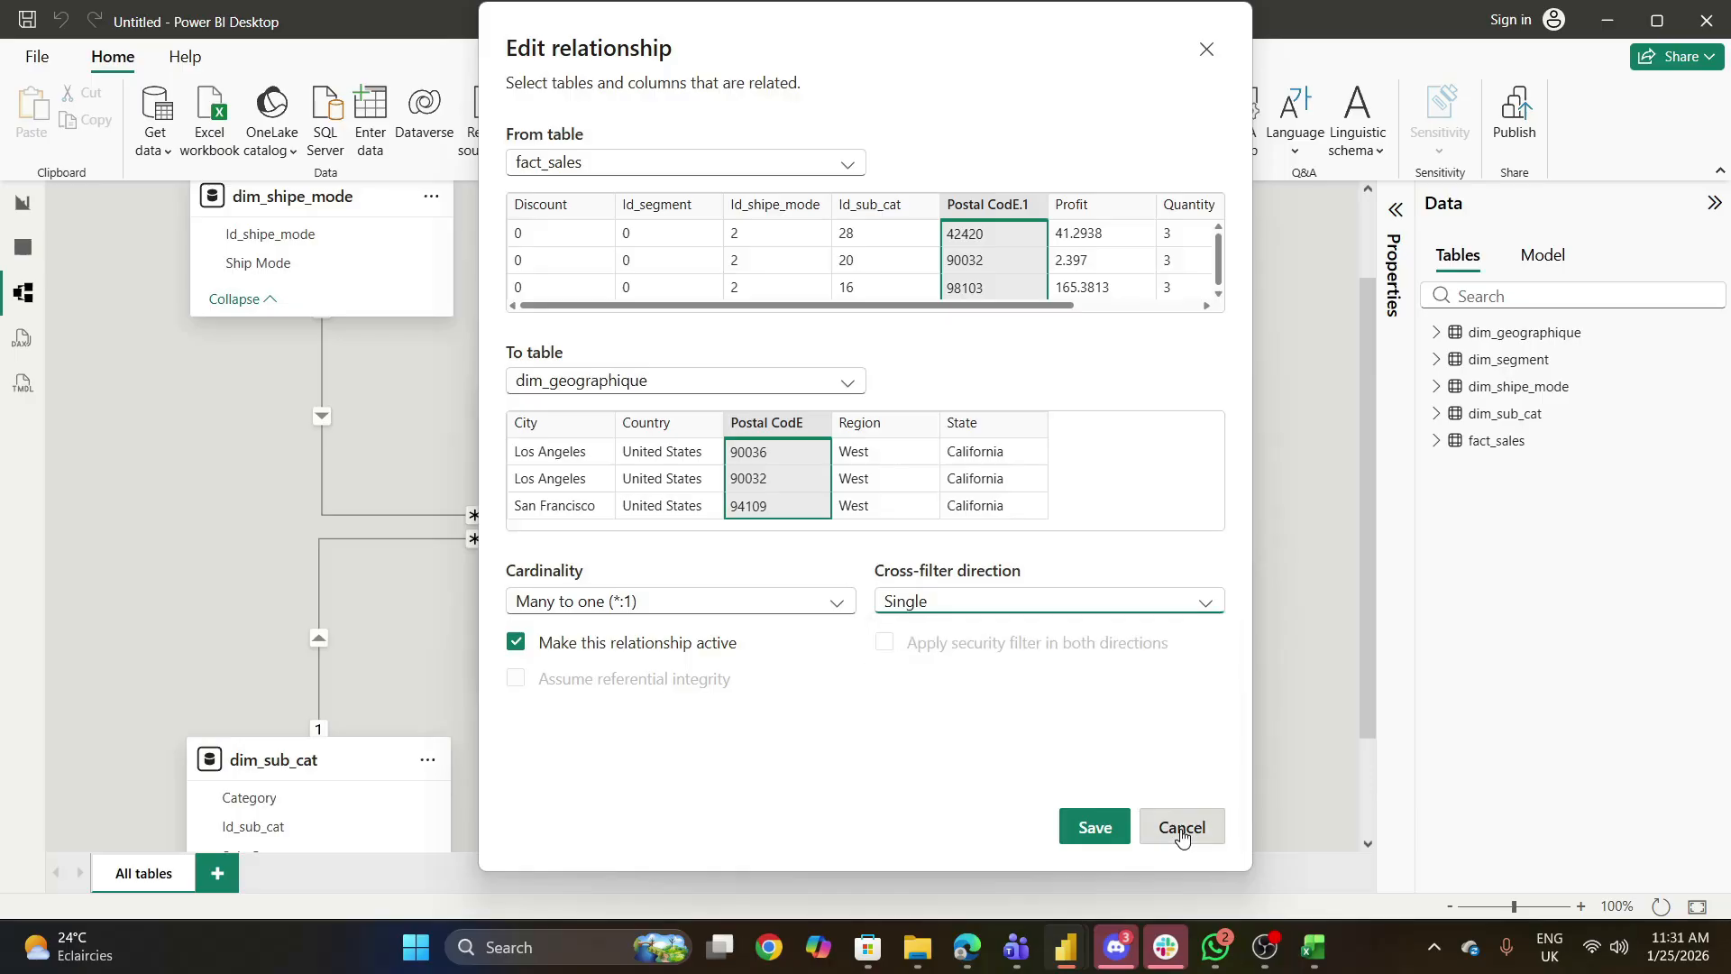
{"action": "left_click", "coordinate": [1182, 829]}
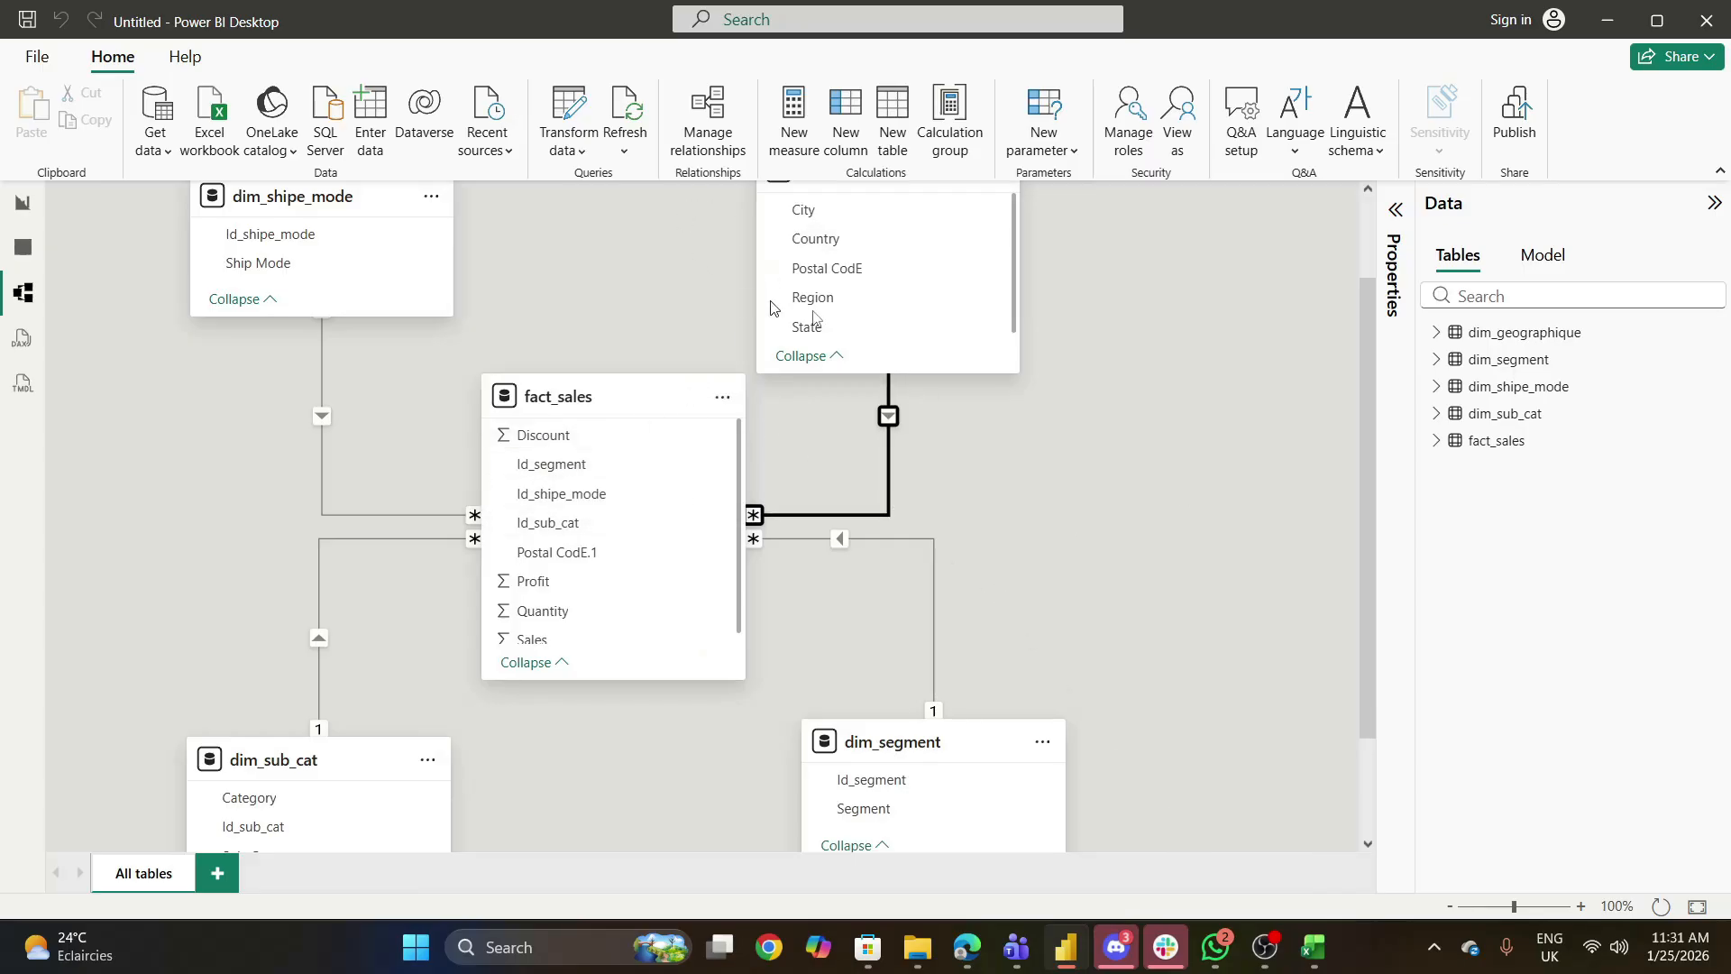
{"action": "double_click", "coordinate": [890, 418]}
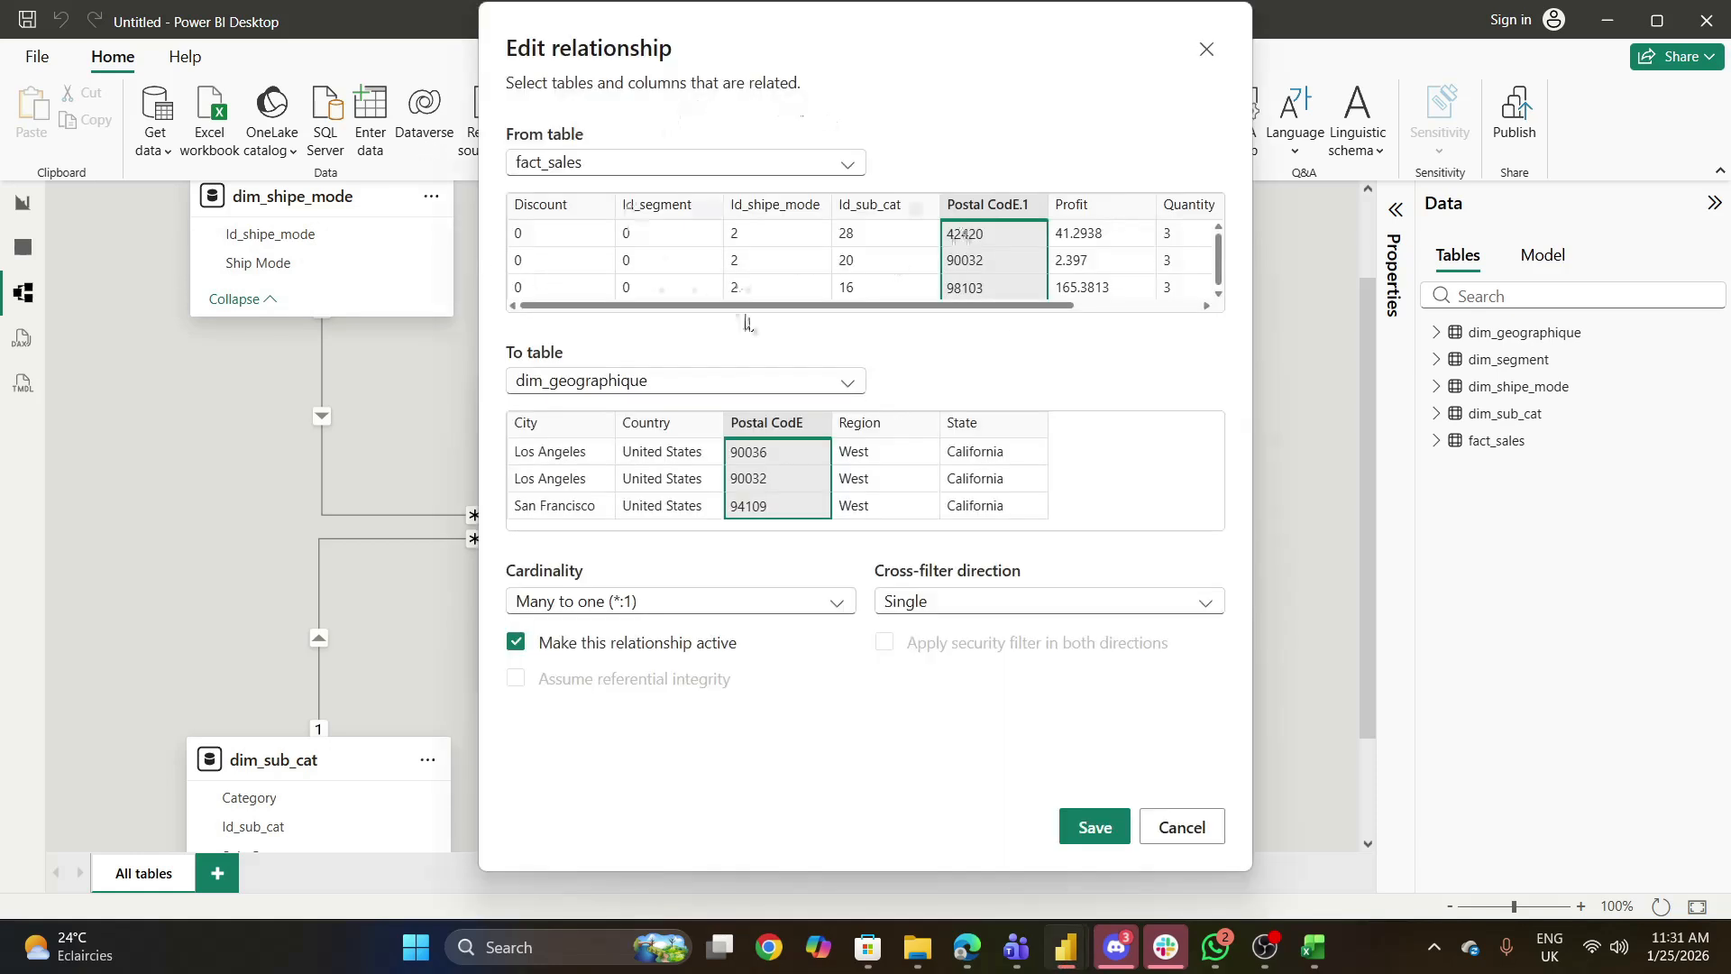
{"action": "left_click", "coordinate": [1179, 826]}
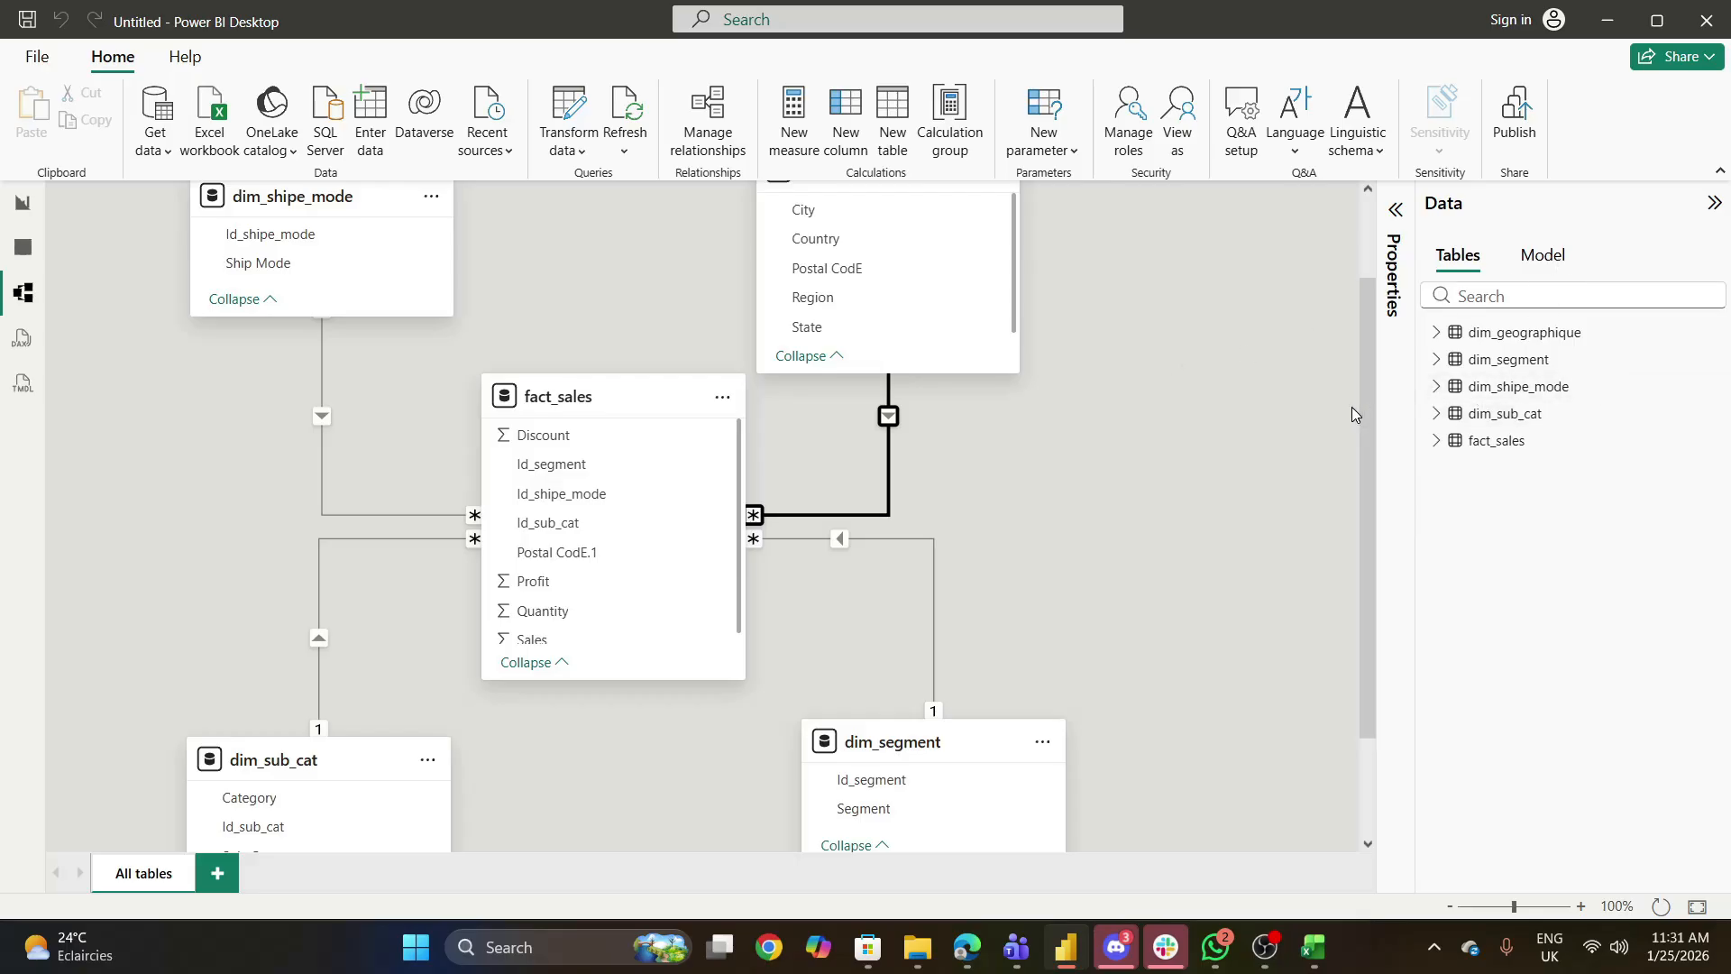
- Compare the model diagram with the planned schema slide and the star schema slide of the Data warehouse presentation in the browser
{"action": "left_click_drag", "start_coordinate": [1367, 398], "coordinate": [1366, 440]}
{"action": "left_click_drag", "start_coordinate": [1407, 495], "coordinate": [1357, 380]}
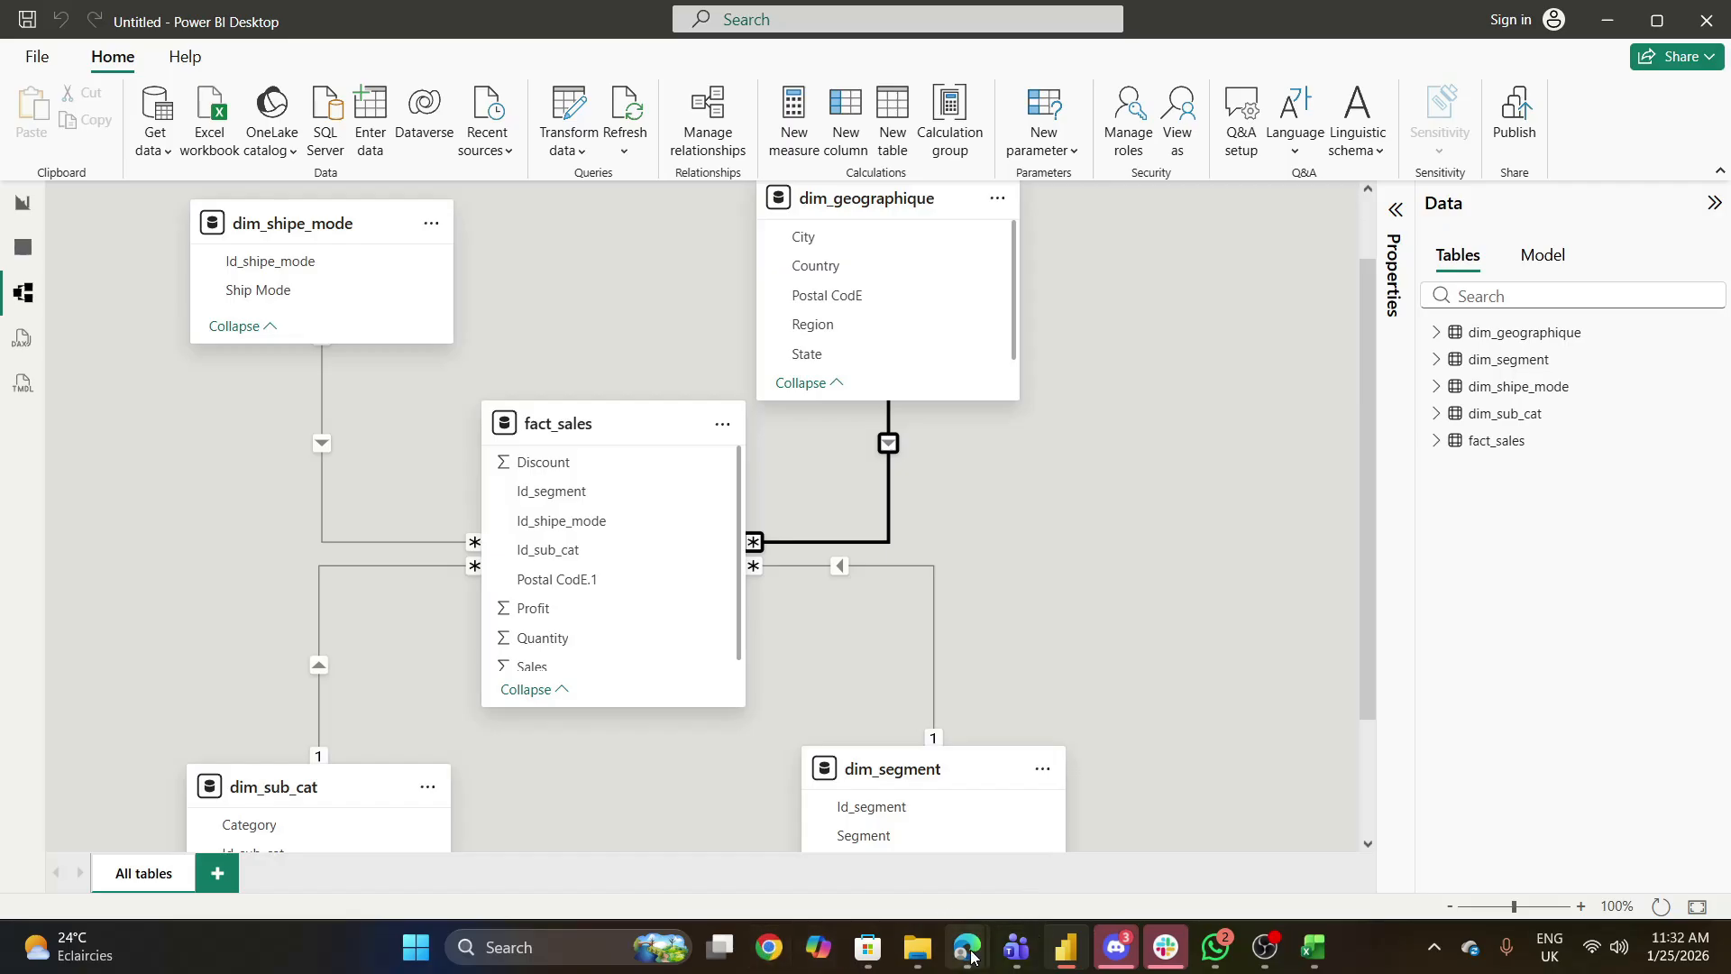
{"action": "mouse_move", "coordinate": [966, 947]}
{"action": "left_click", "coordinate": [834, 888]}
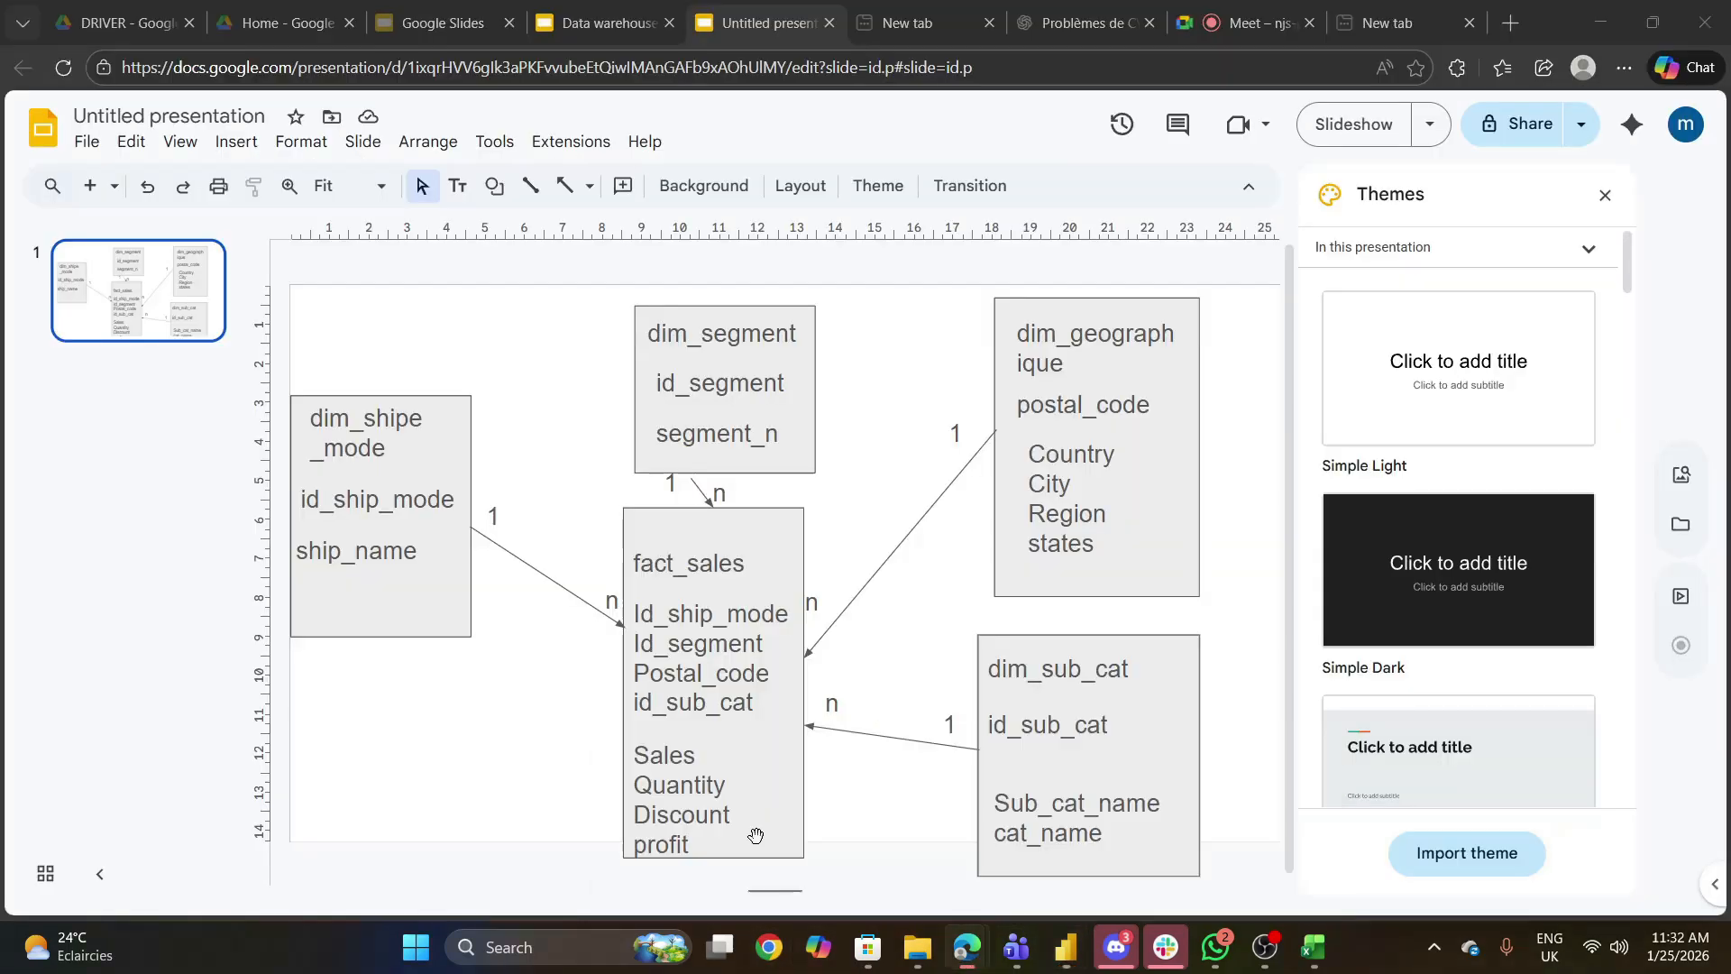
{"action": "left_click", "coordinate": [629, 9]}
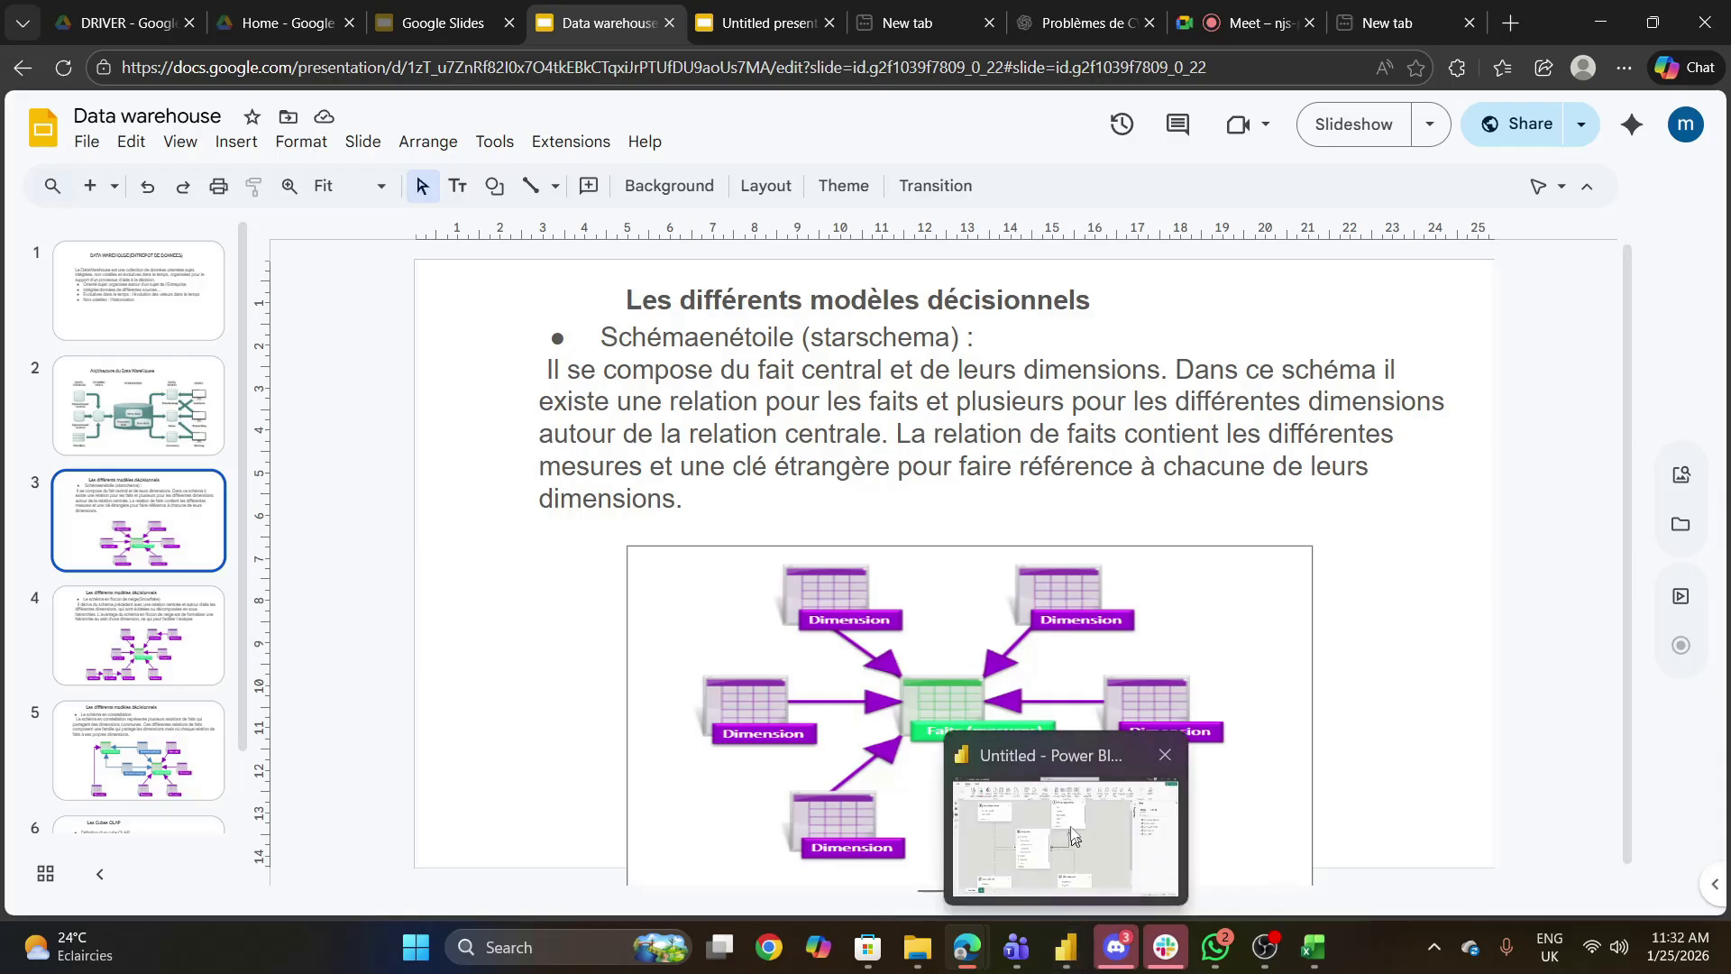
{"action": "left_click", "coordinate": [1071, 958]}
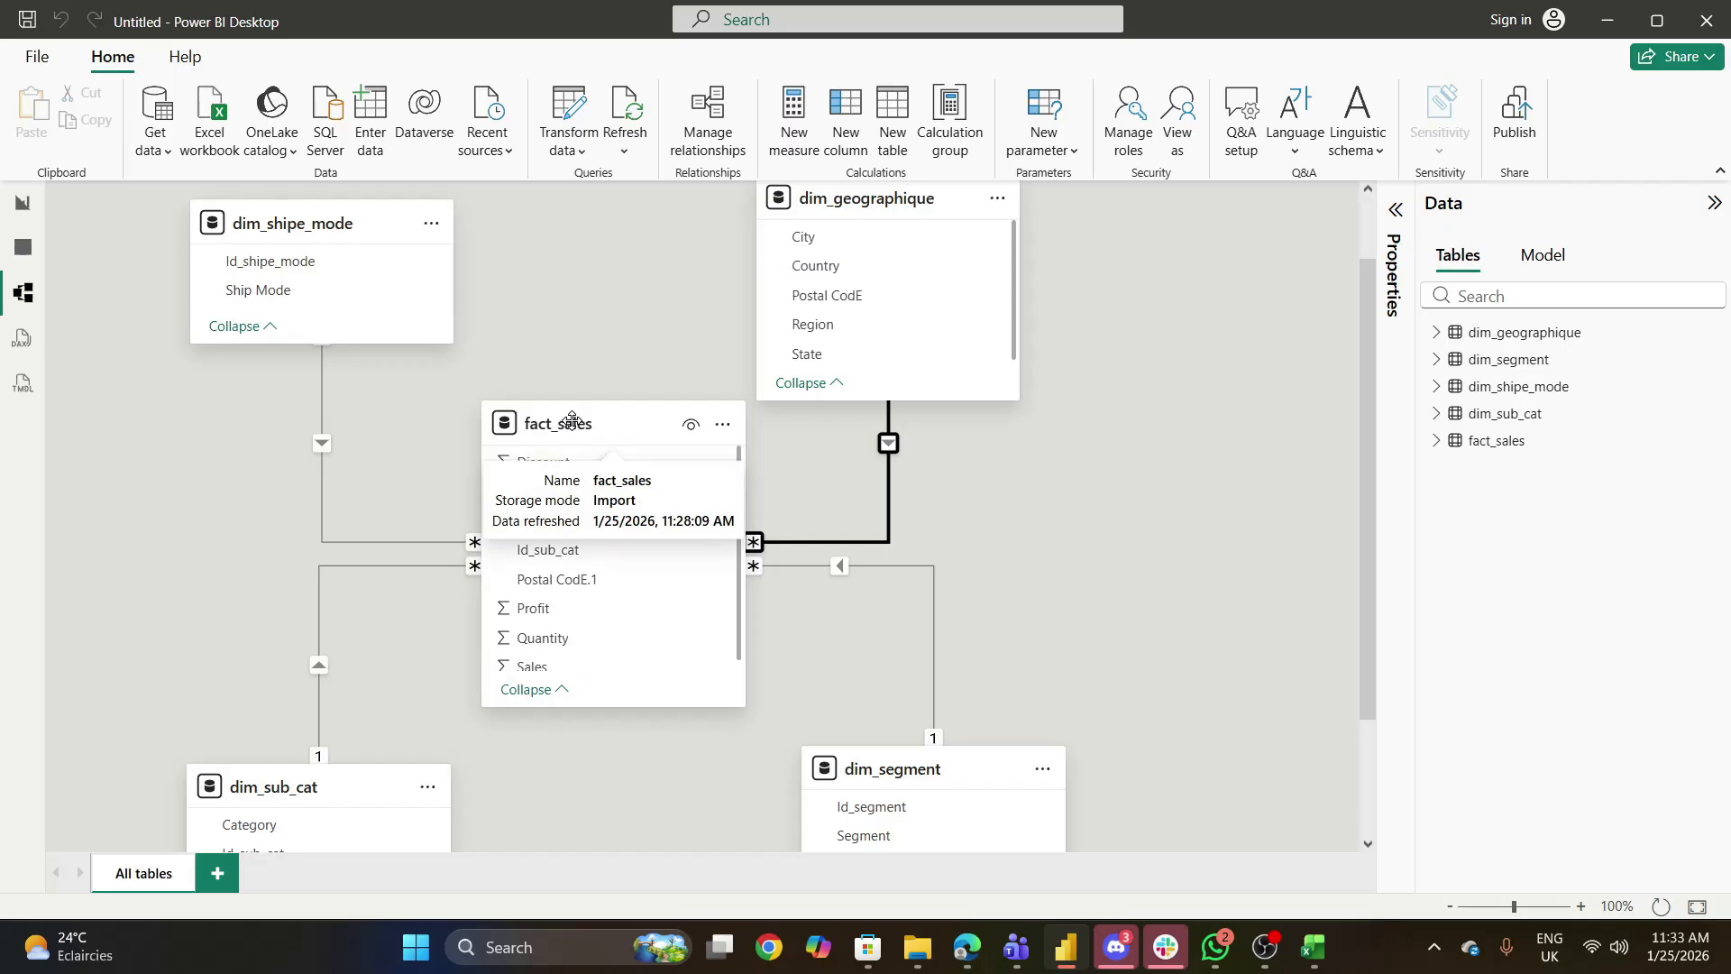
- Return to Power BI's report view and check the fields and available actions of the fact_sales table
{"action": "left_click", "coordinate": [23, 206]}
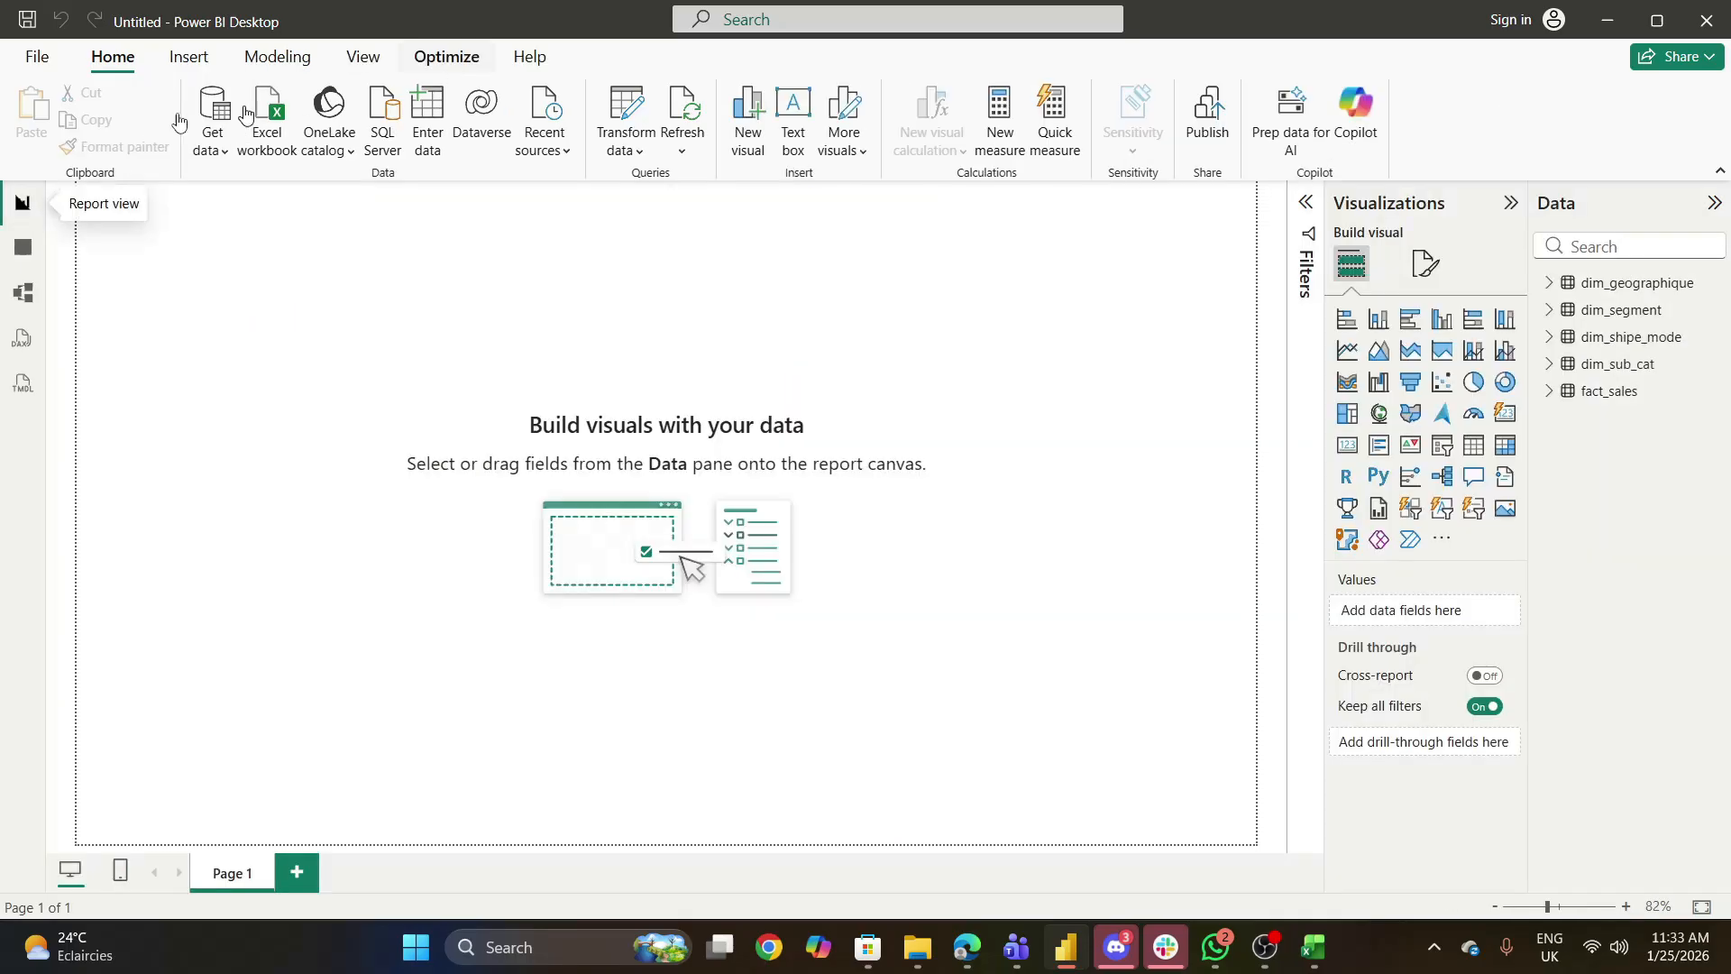
{"action": "left_click", "coordinate": [1551, 393]}
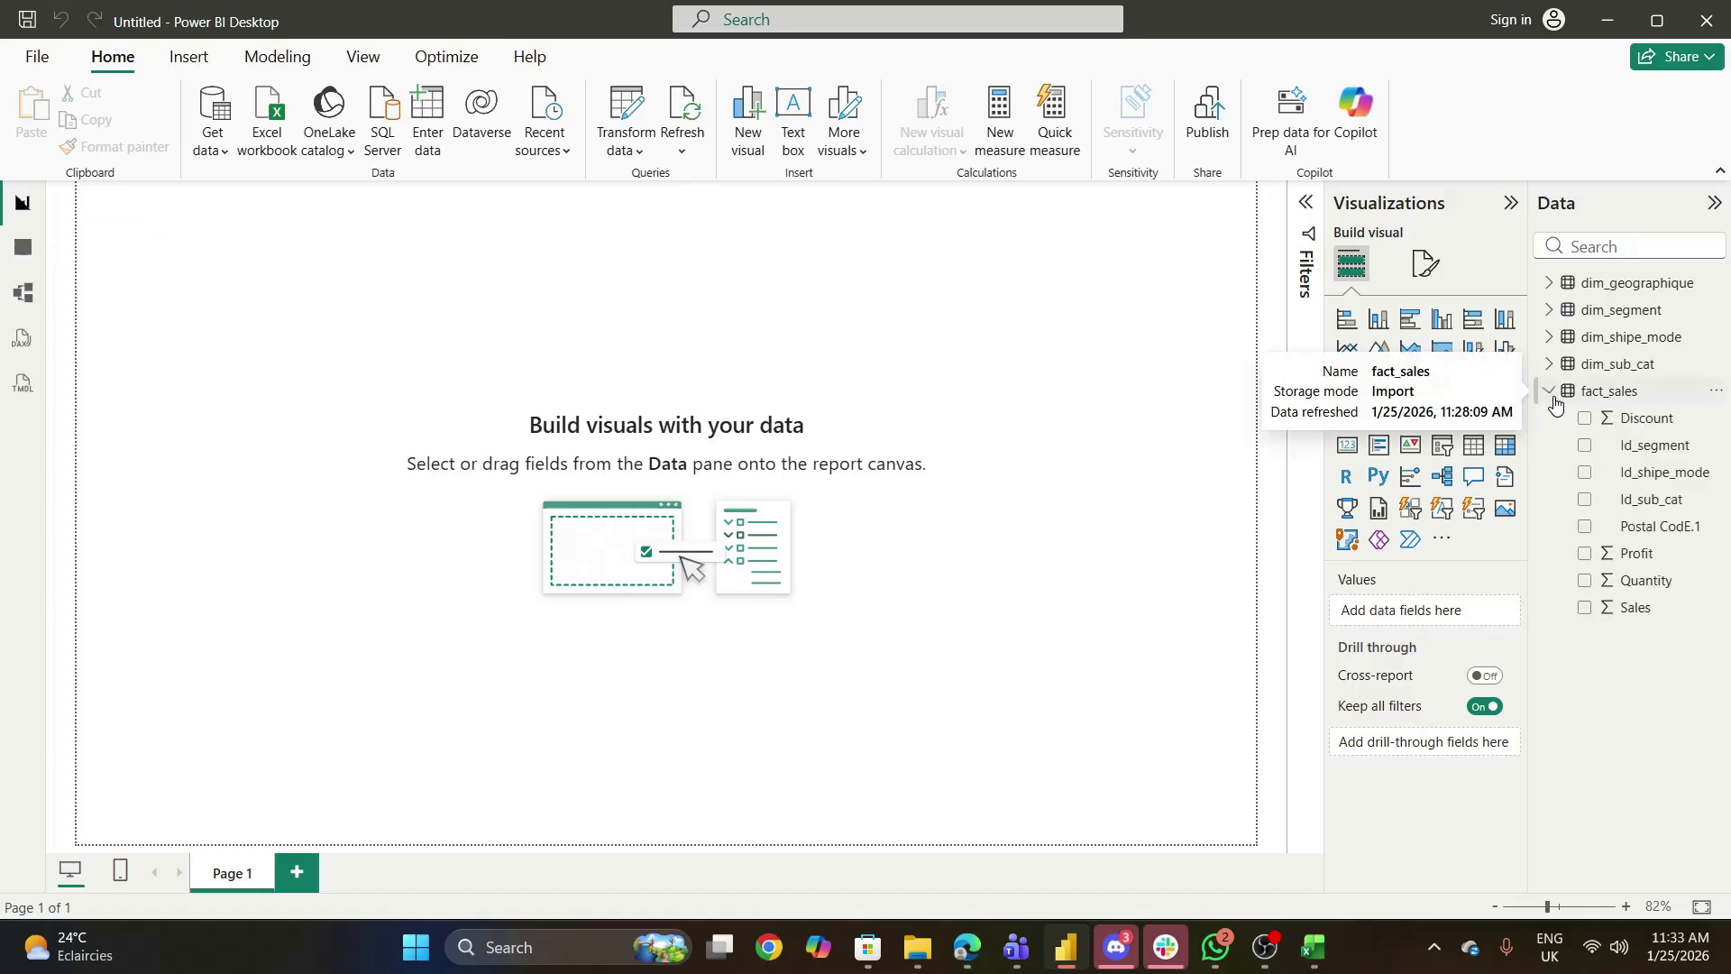
{"action": "left_click", "coordinate": [1550, 393]}
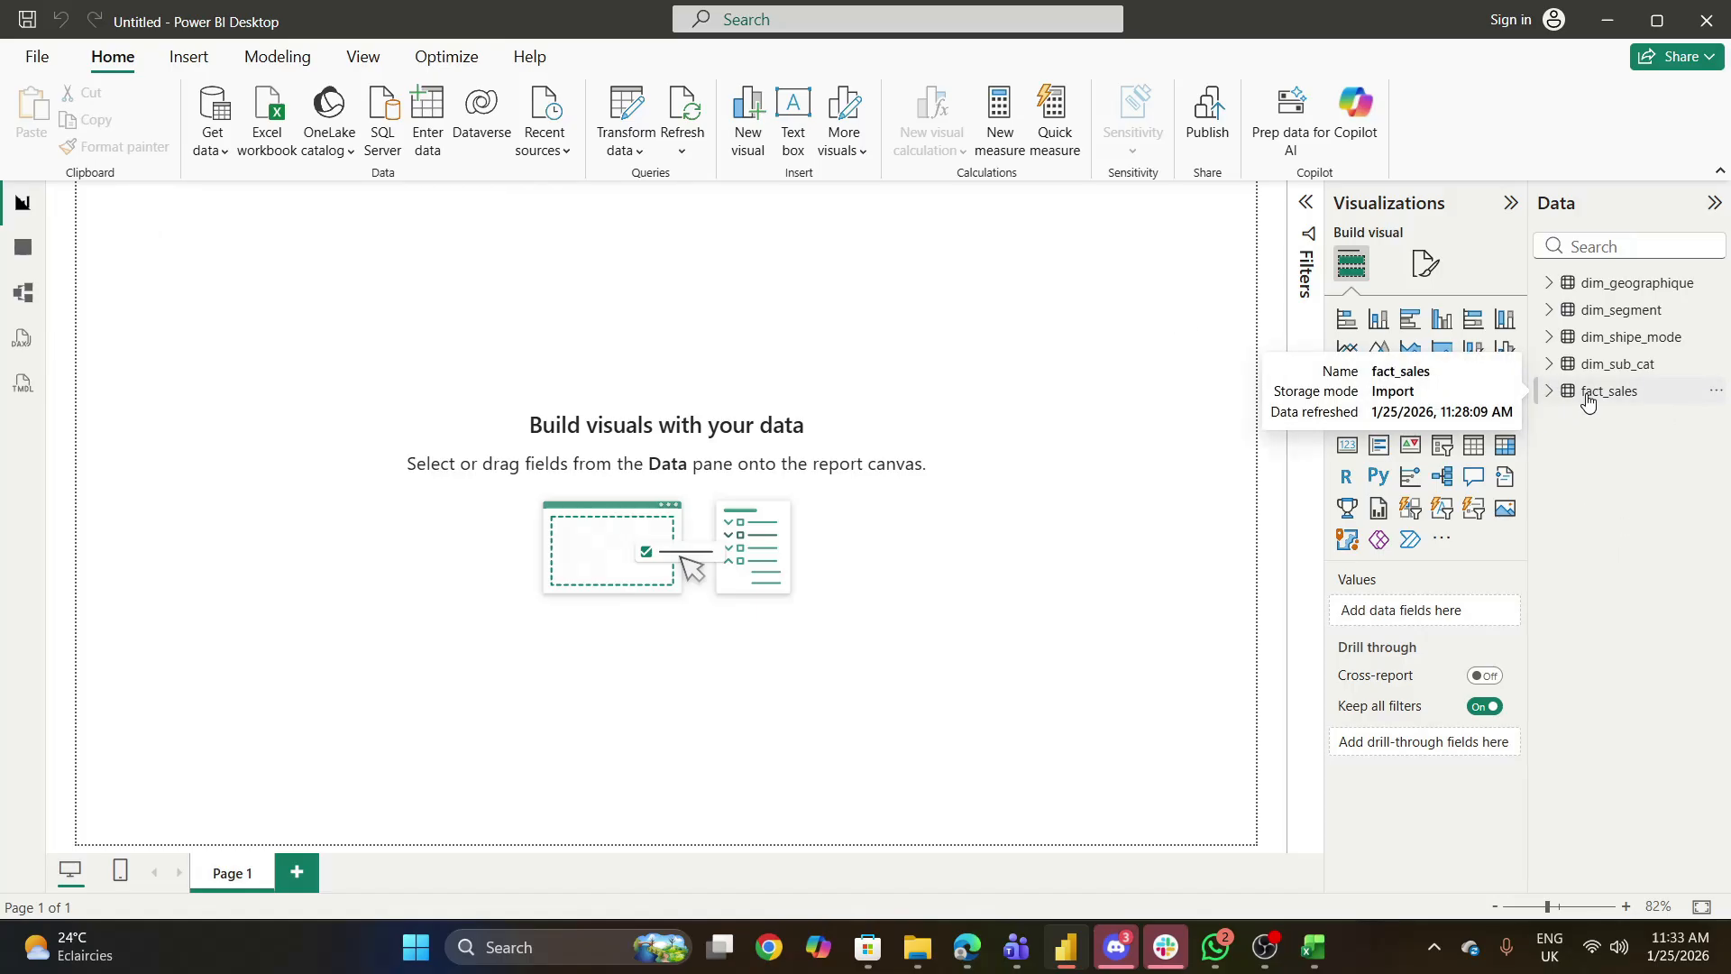
{"action": "right_click", "coordinate": [1588, 402]}
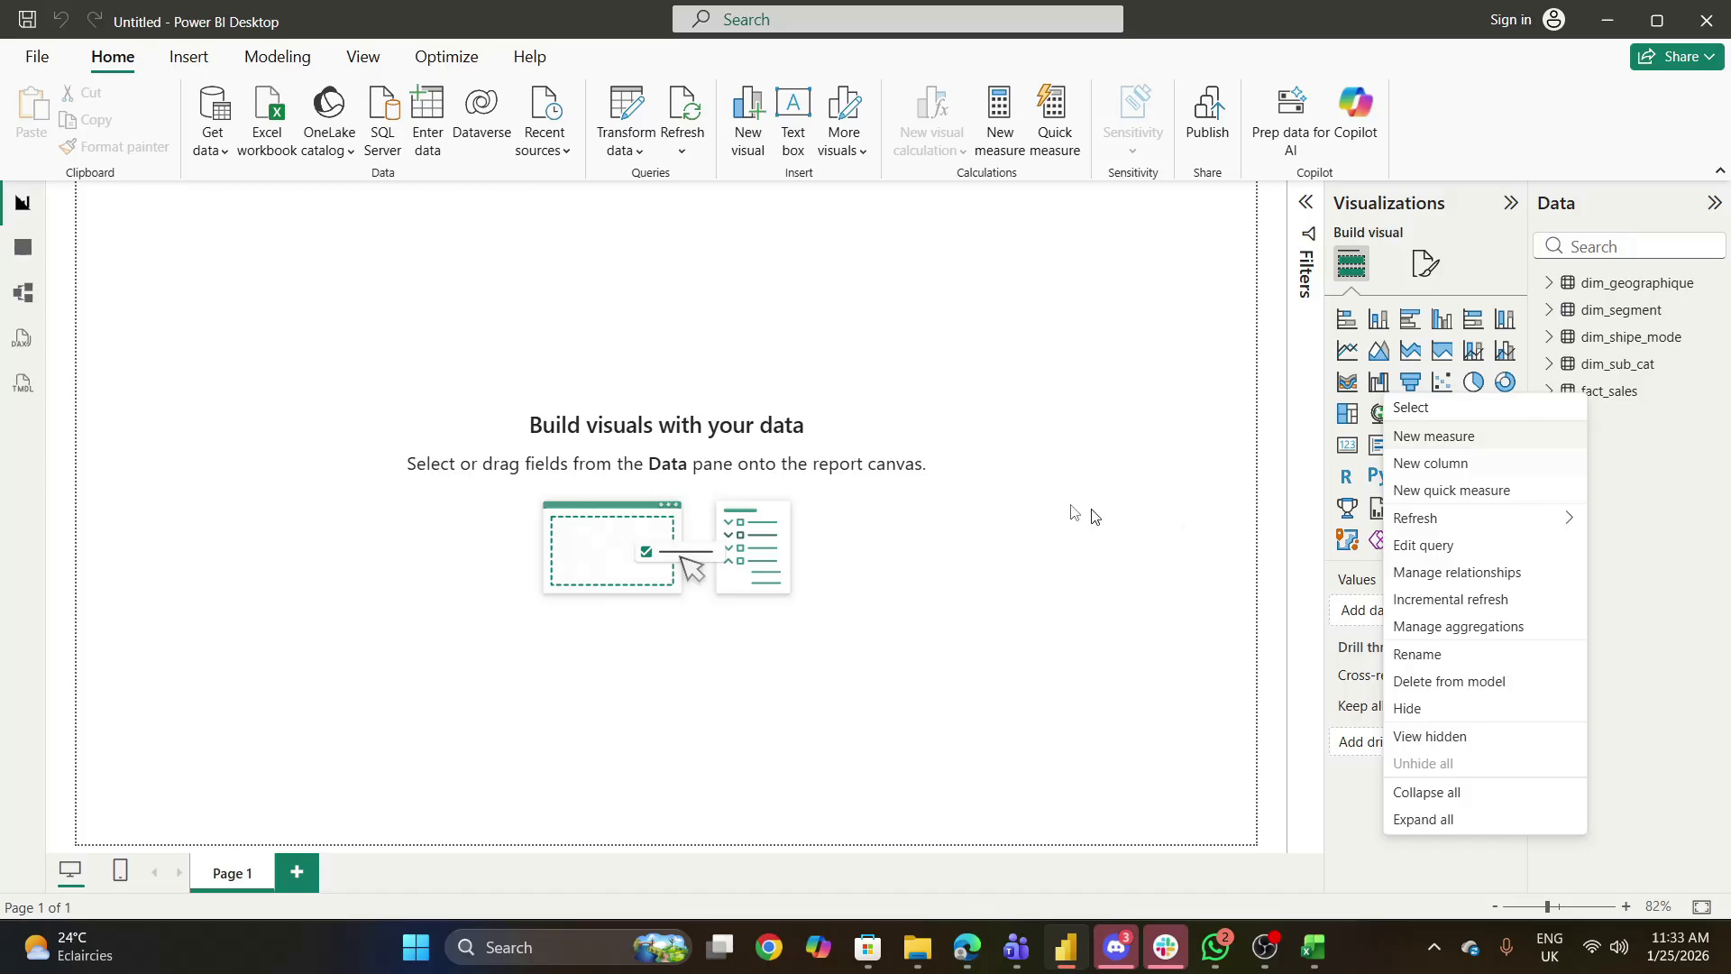
- Create an empty manually entered table named KPI TABLE and load it into the model
{"action": "left_click", "coordinate": [432, 128]}
{"action": "left_click", "coordinate": [430, 126]}
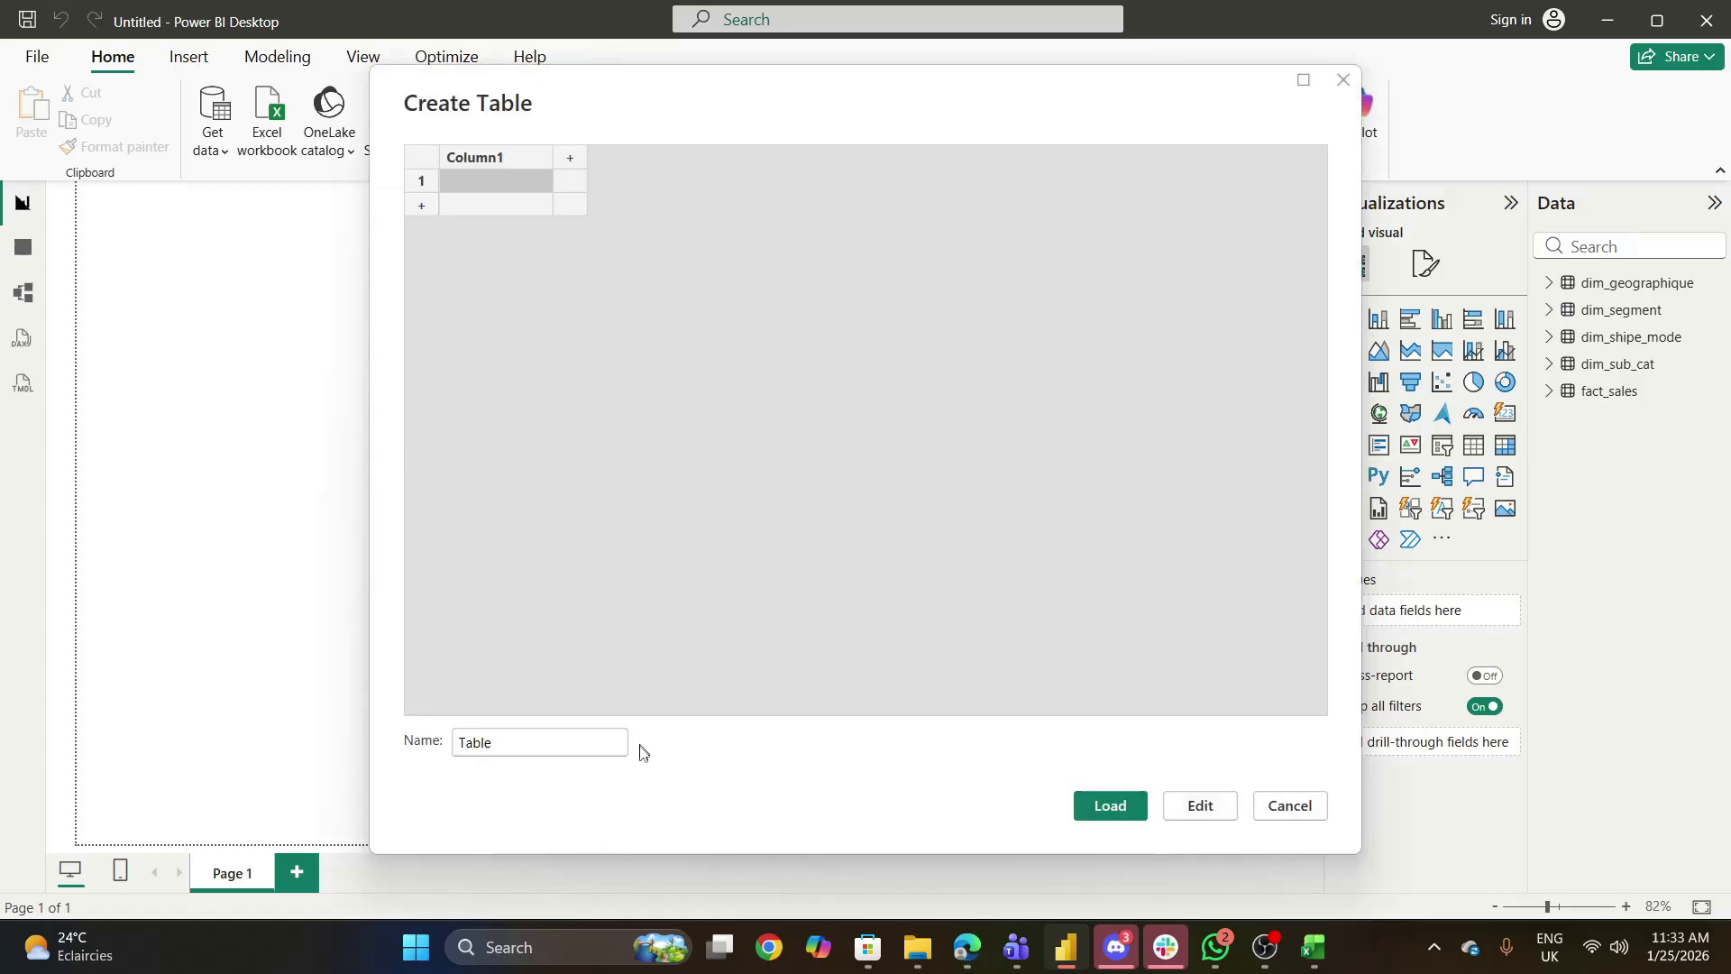
{"action": "left_click", "coordinate": [552, 743]}
{"action": "key", "text": "BackSpace"}
{"action": "key", "text": "BackSpace"}
{"action": "key", "text": "BackSpace"}
{"action": "key", "text": "BackSpace"}
{"action": "key", "text": "BackSpace"}
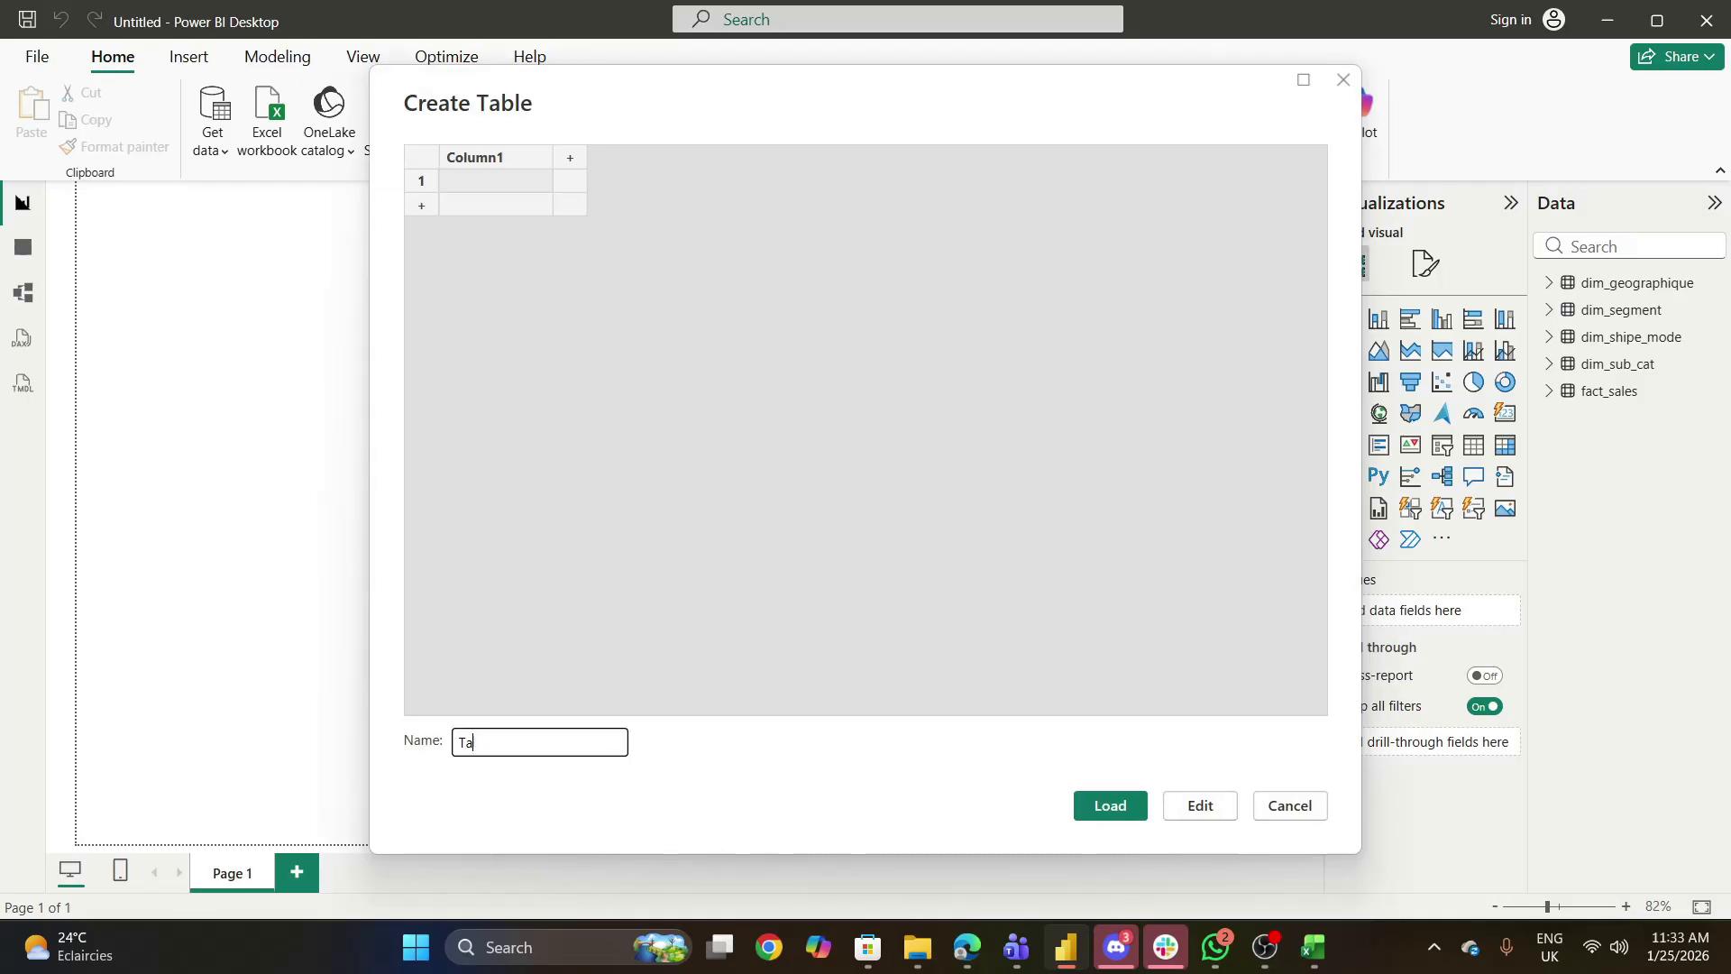
{"action": "type", "text": "all"}
{"action": "key", "text": "BackSpace"}
{"action": "key", "text": "BackSpace"}
{"action": "key", "text": "BackSpace"}
{"action": "key", "text": "BackSpace"}
{"action": "type", "text": "KPI TABLE"}
{"action": "left_click", "coordinate": [1105, 809]}
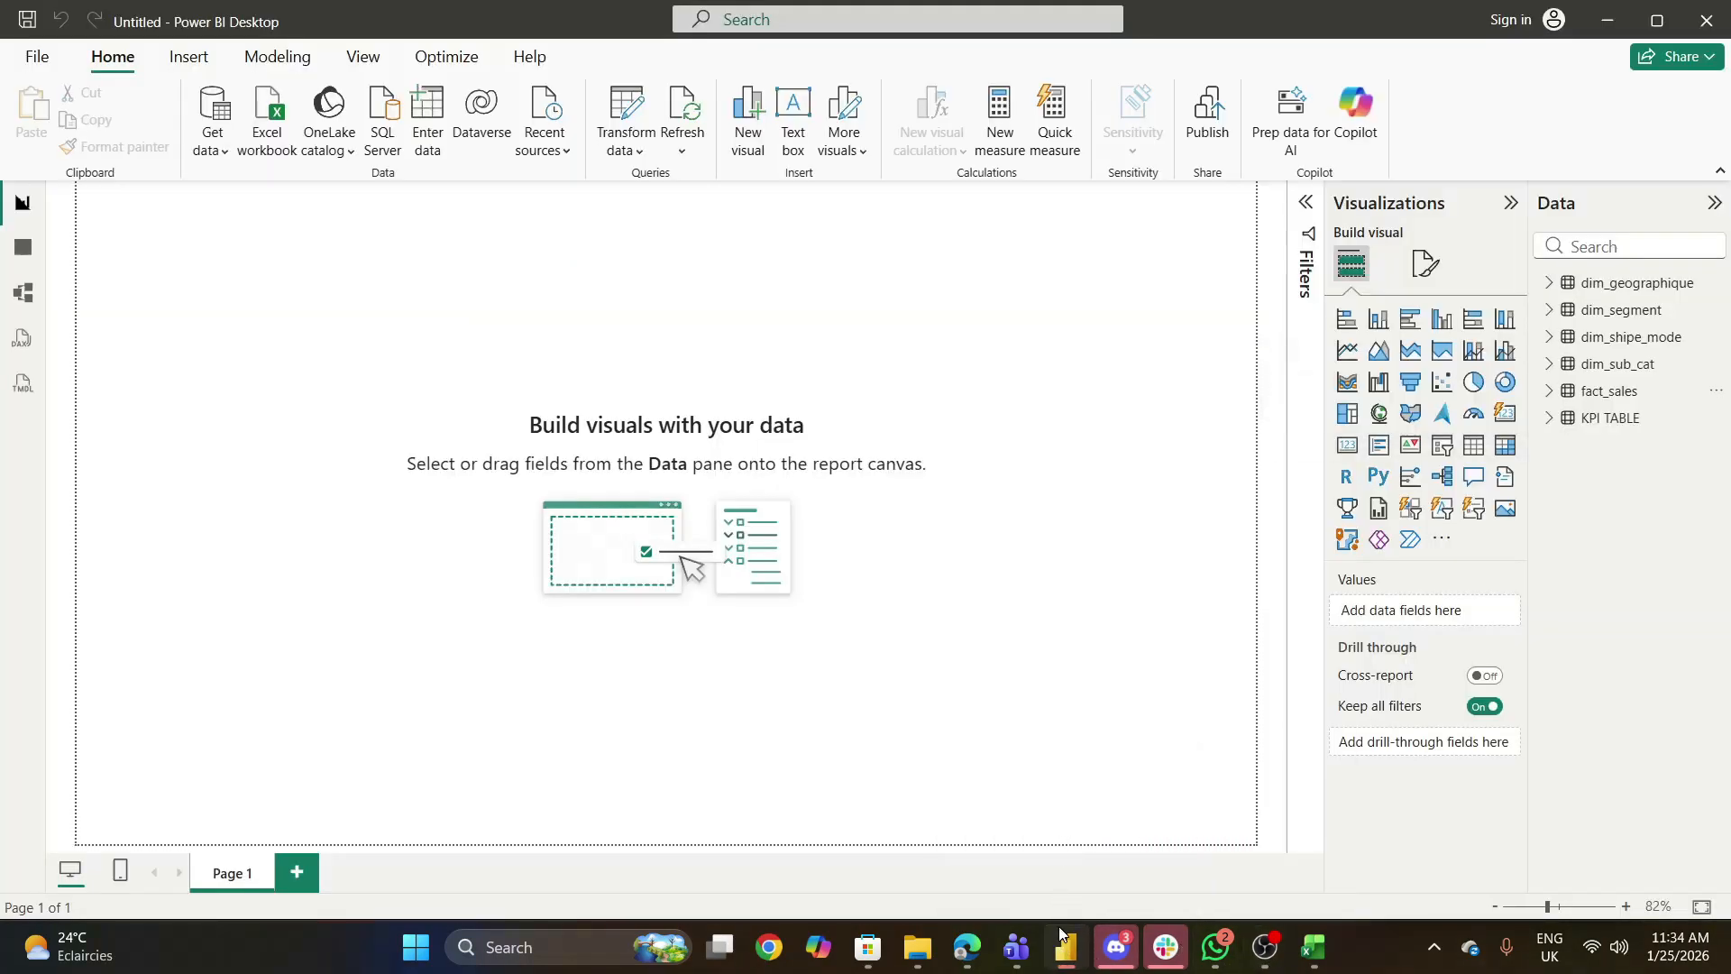
- Open Power Query Editor and examine the key and measure columns of the fact_sales query
{"action": "left_click", "coordinate": [1065, 949]}
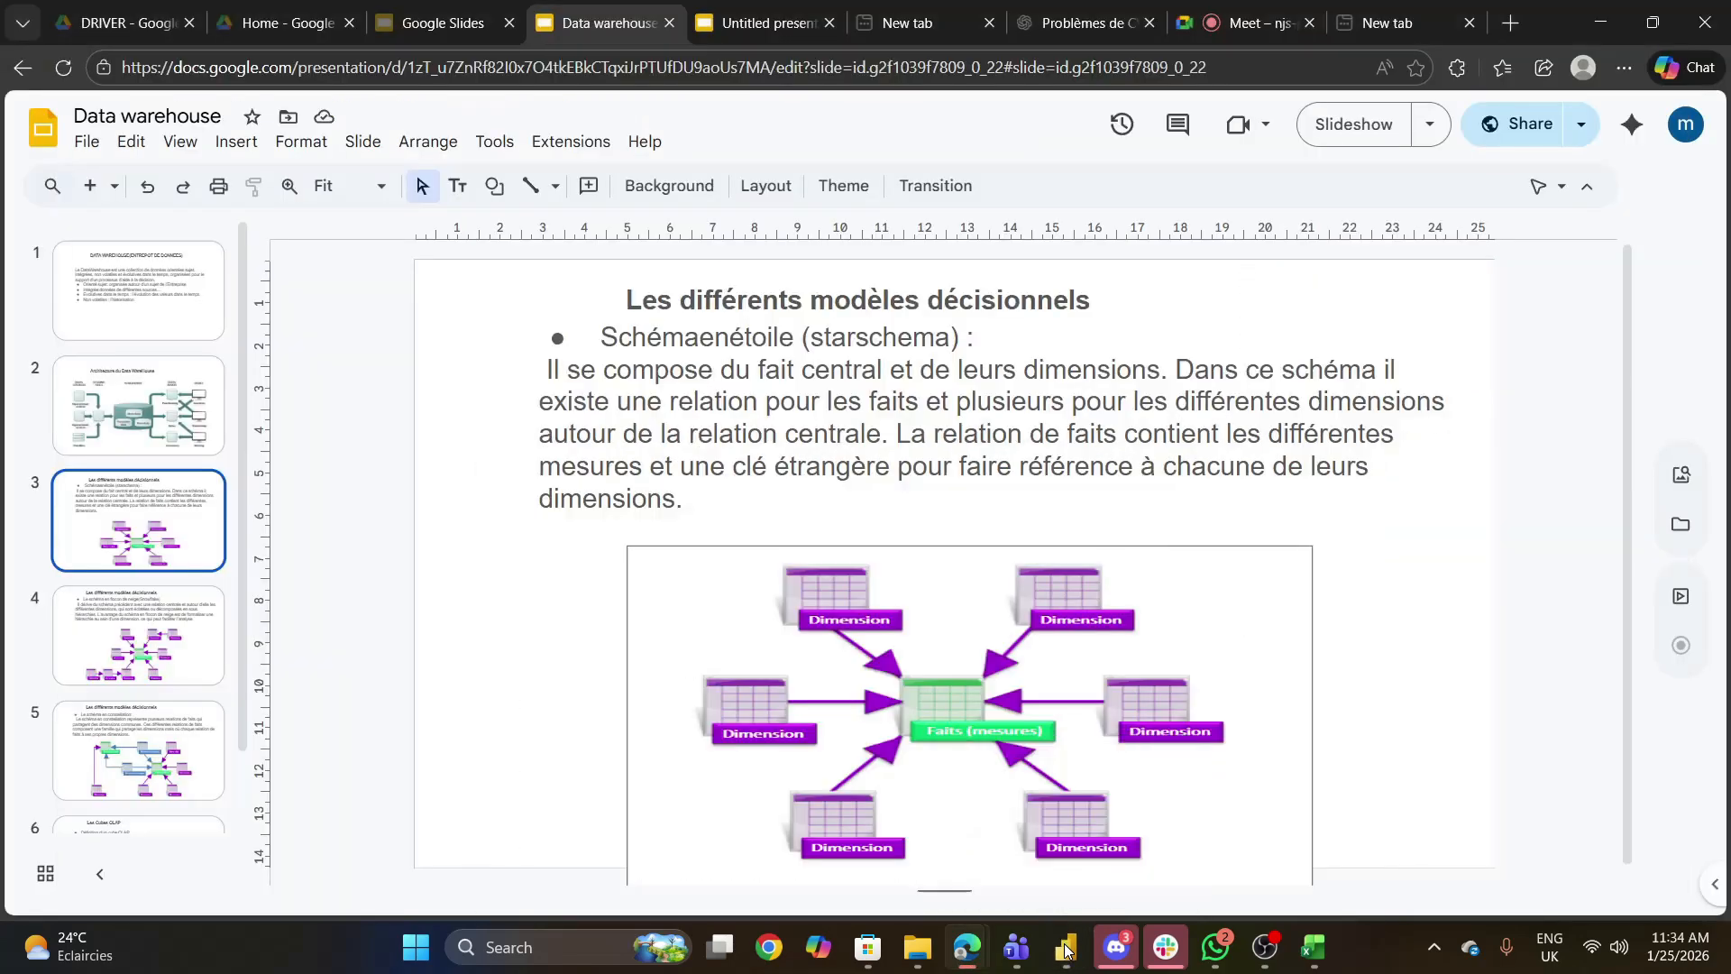
{"action": "left_click", "coordinate": [1065, 948]}
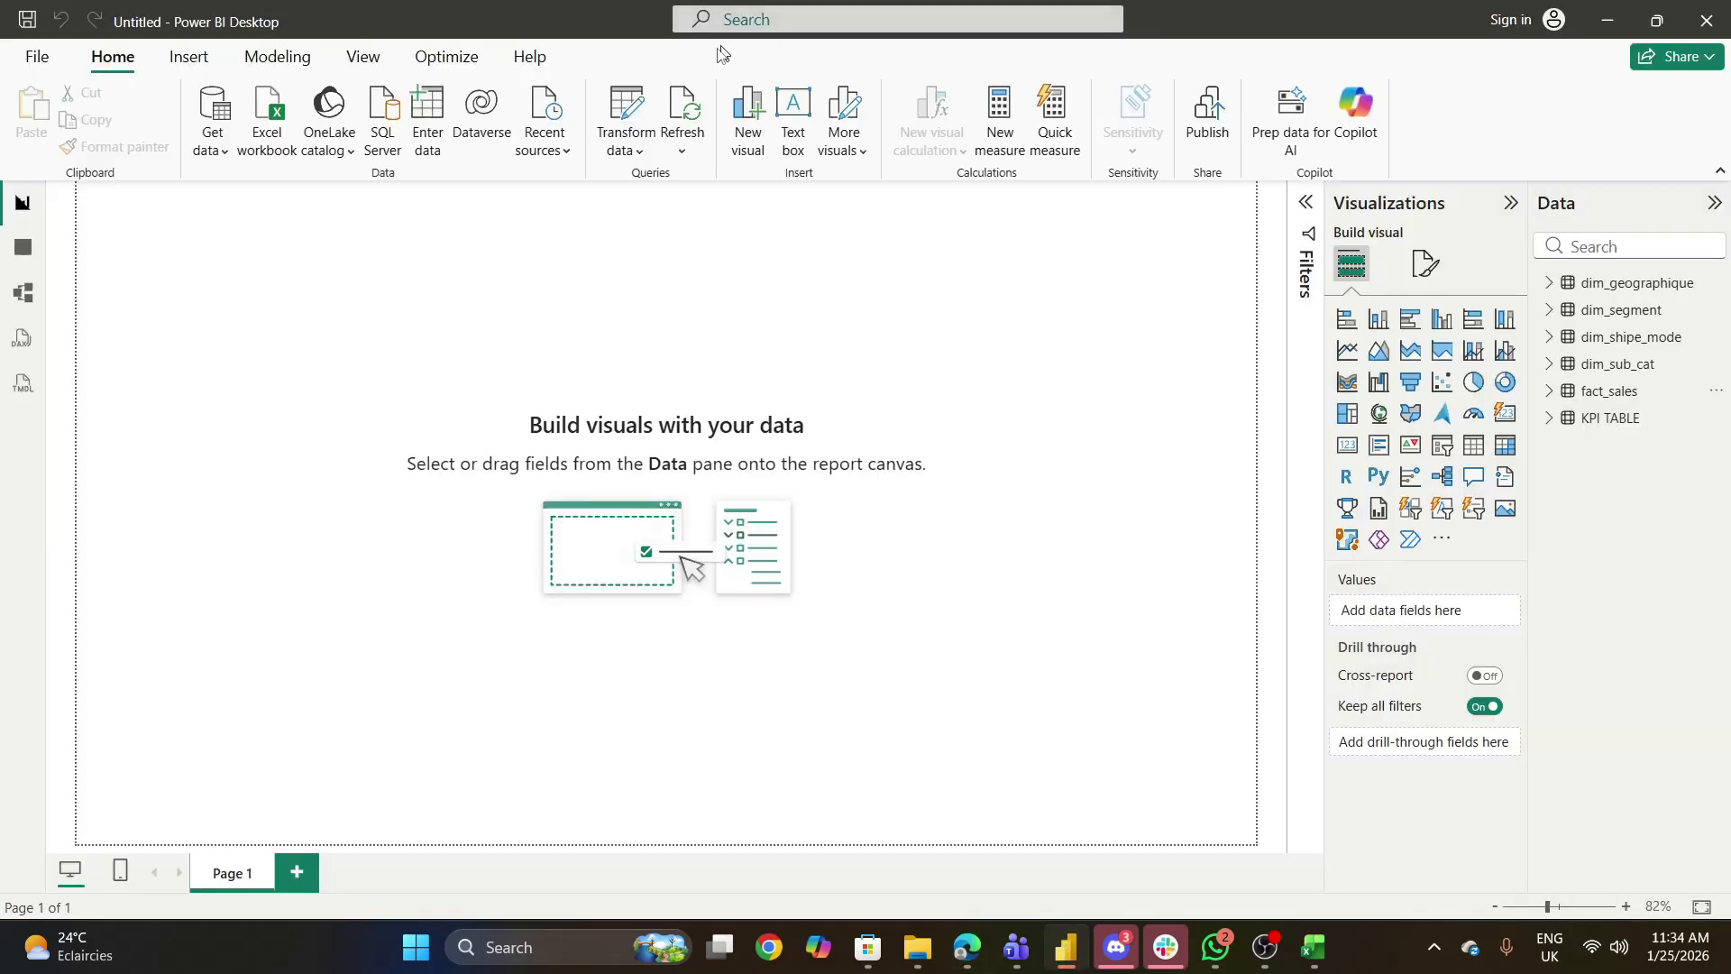
{"action": "left_click", "coordinate": [642, 151]}
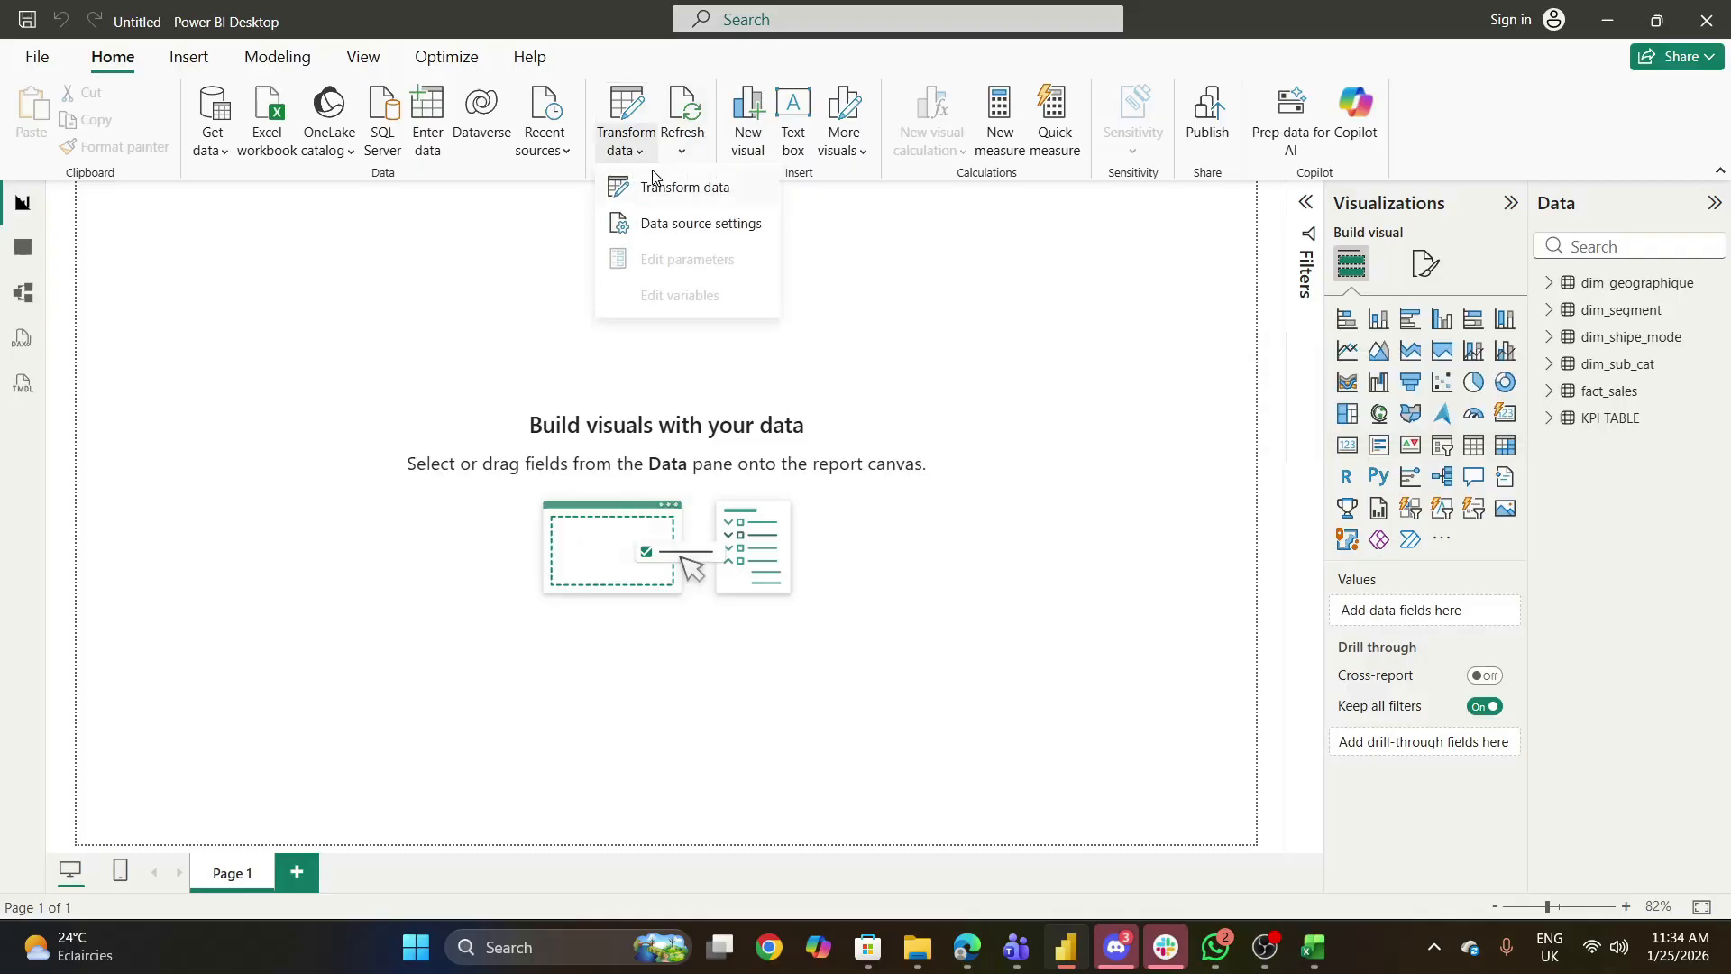
{"action": "left_click", "coordinate": [661, 188]}
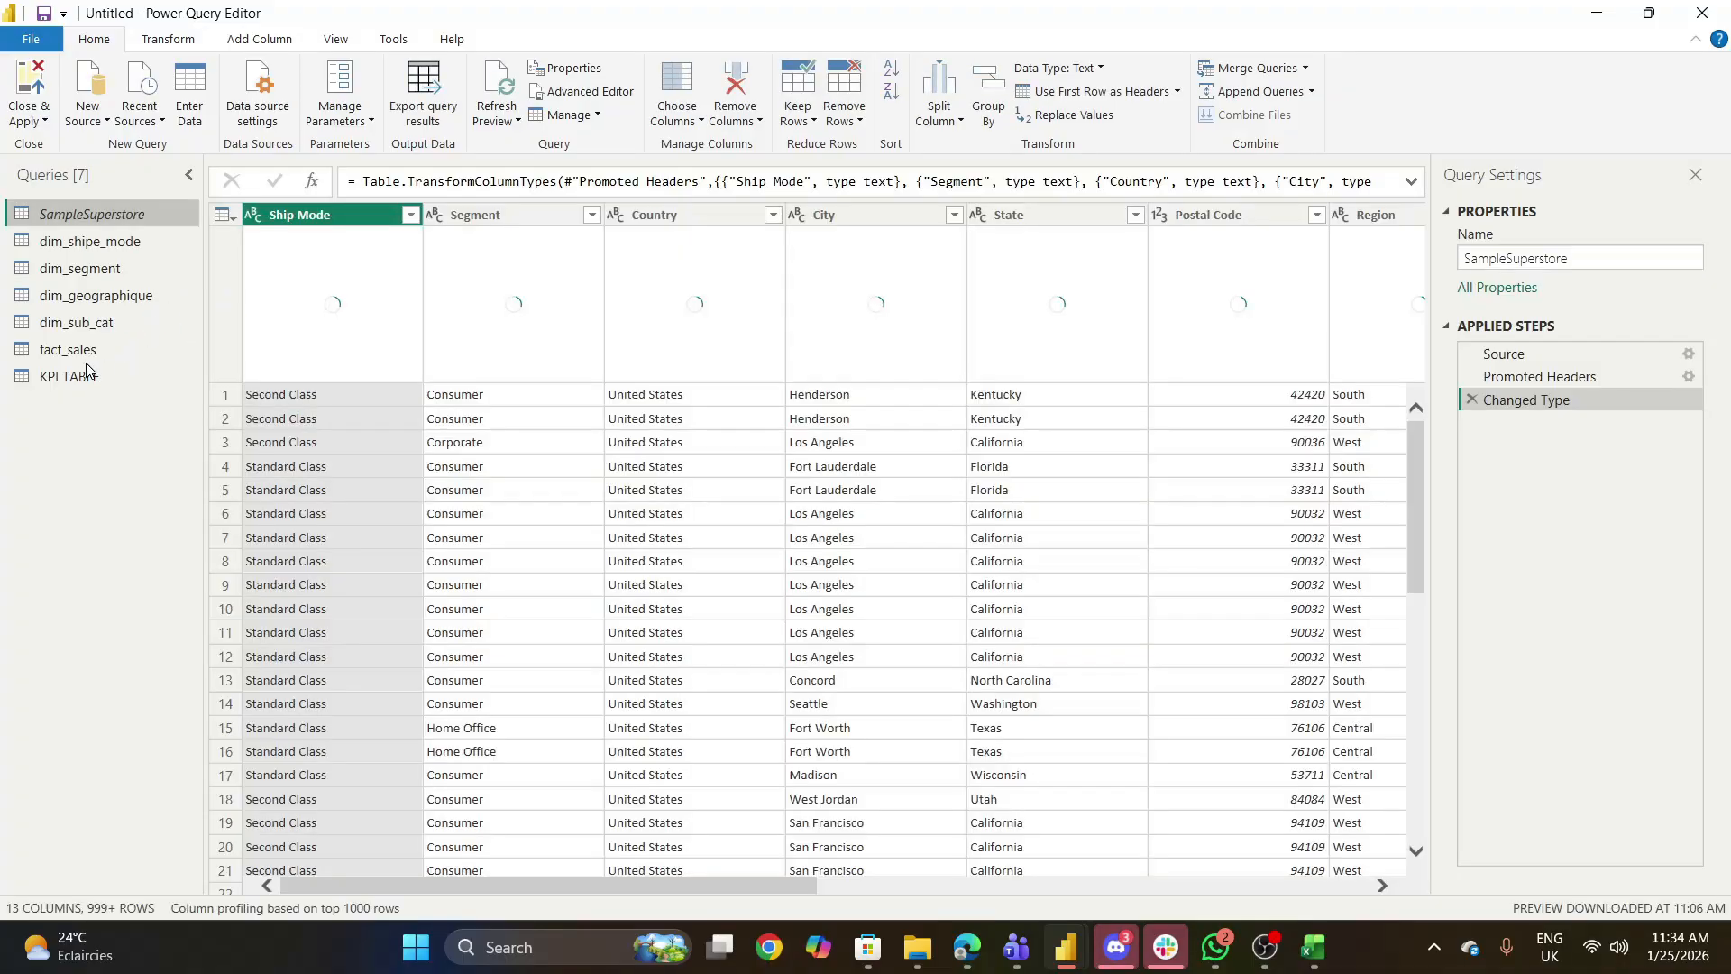
{"action": "left_click", "coordinate": [79, 354]}
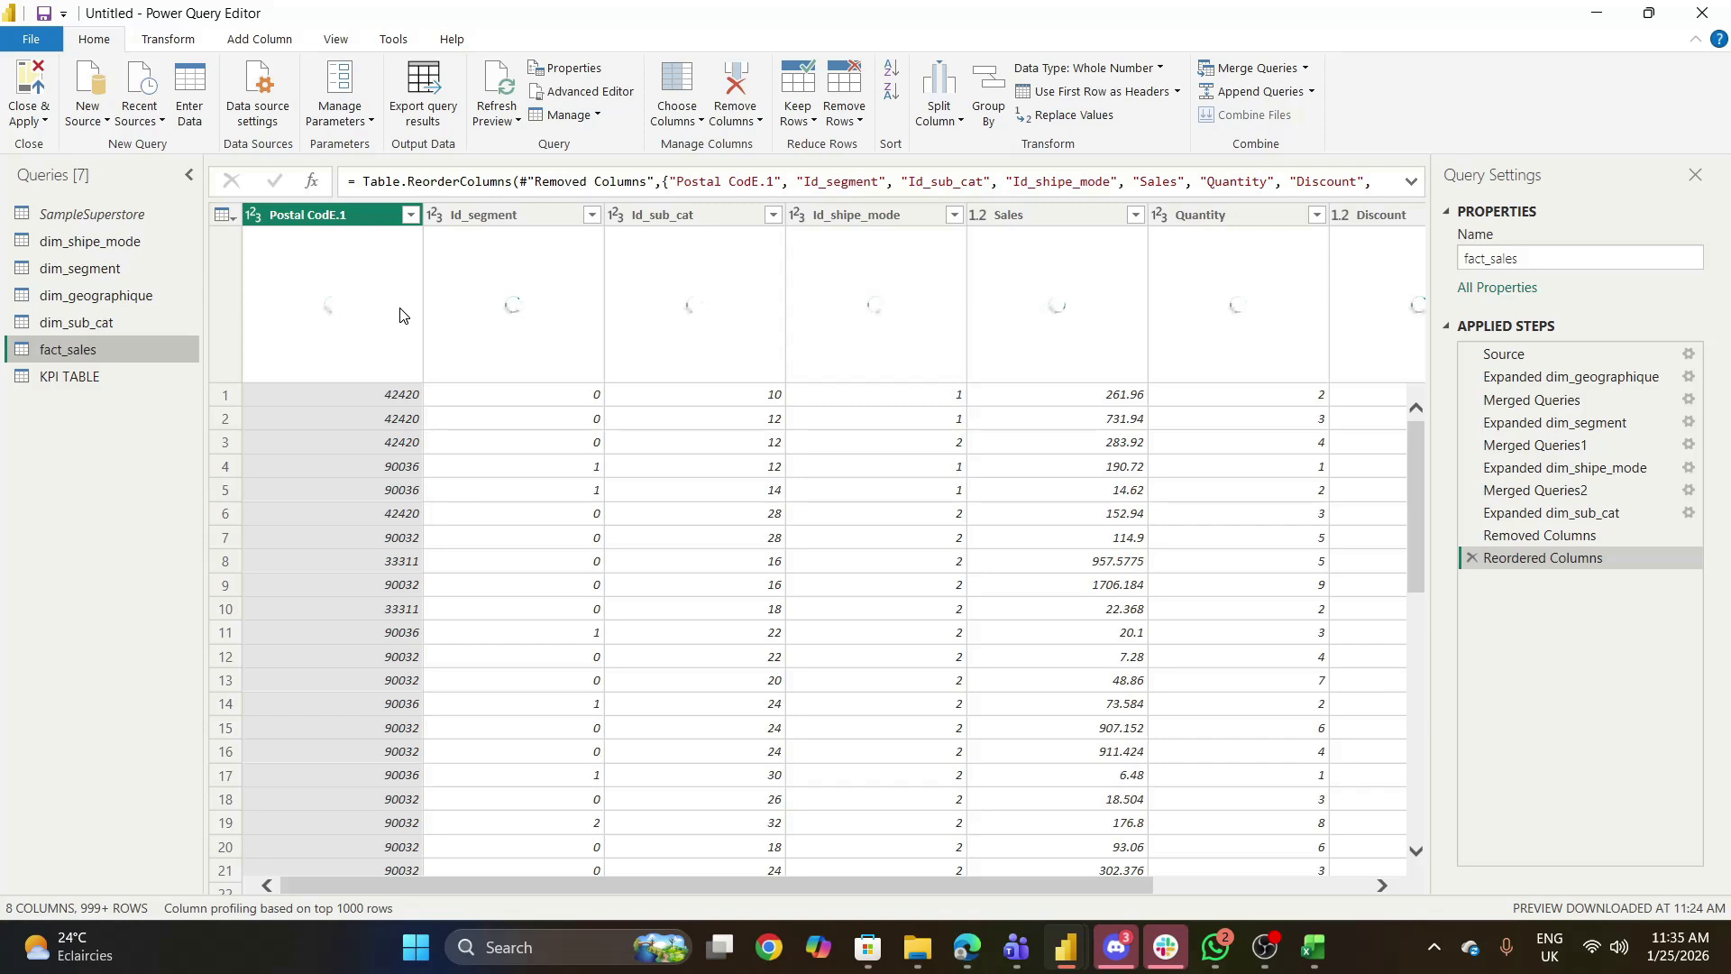
{"action": "left_click_drag", "start_coordinate": [1124, 879], "coordinate": [1280, 882]}
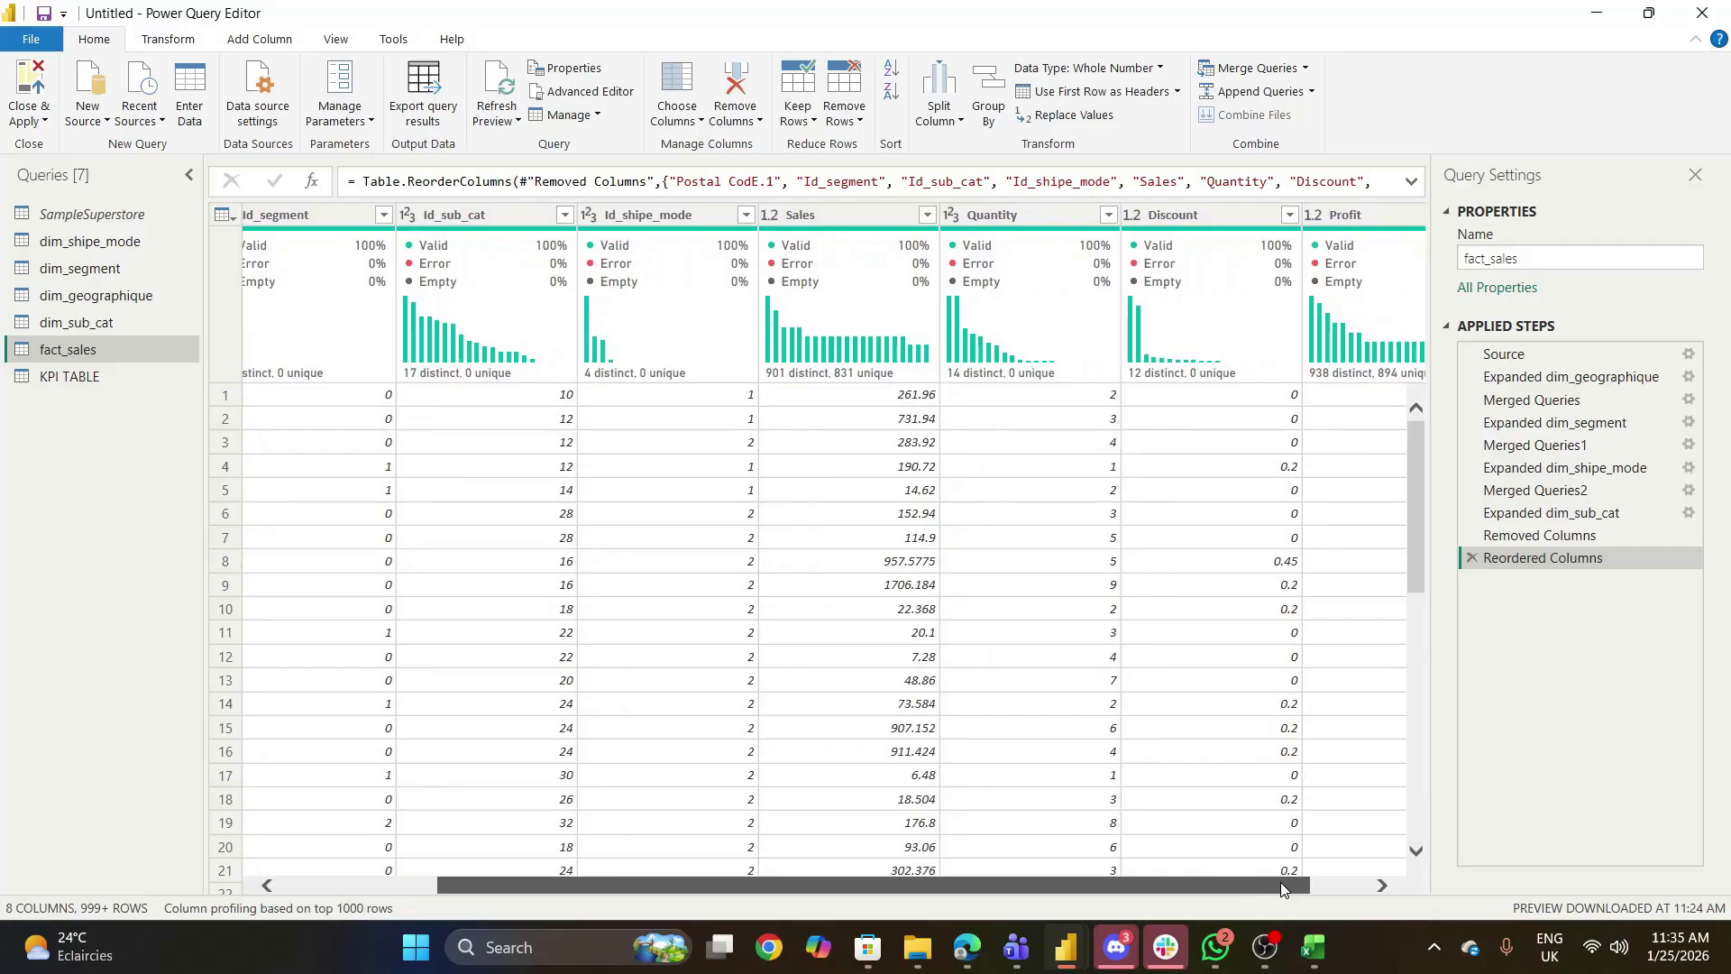
{"action": "left_click_drag", "start_coordinate": [1280, 882], "coordinate": [1280, 882]}
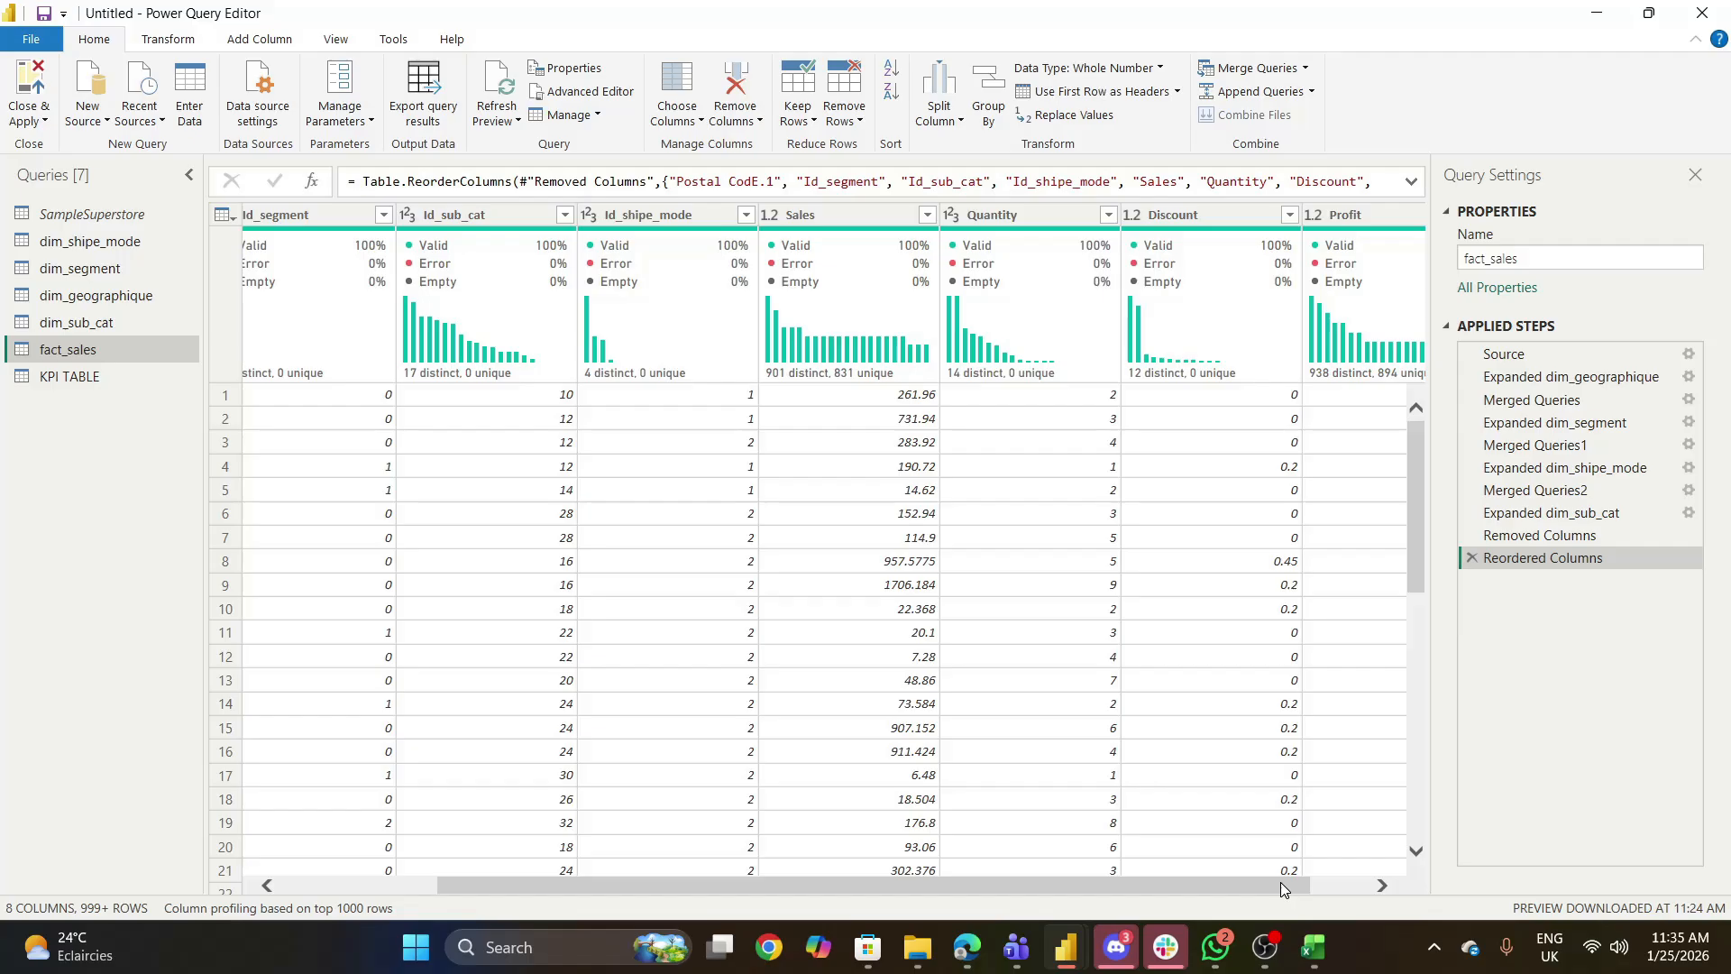
{"action": "left_click_drag", "start_coordinate": [1269, 882], "coordinate": [993, 869]}
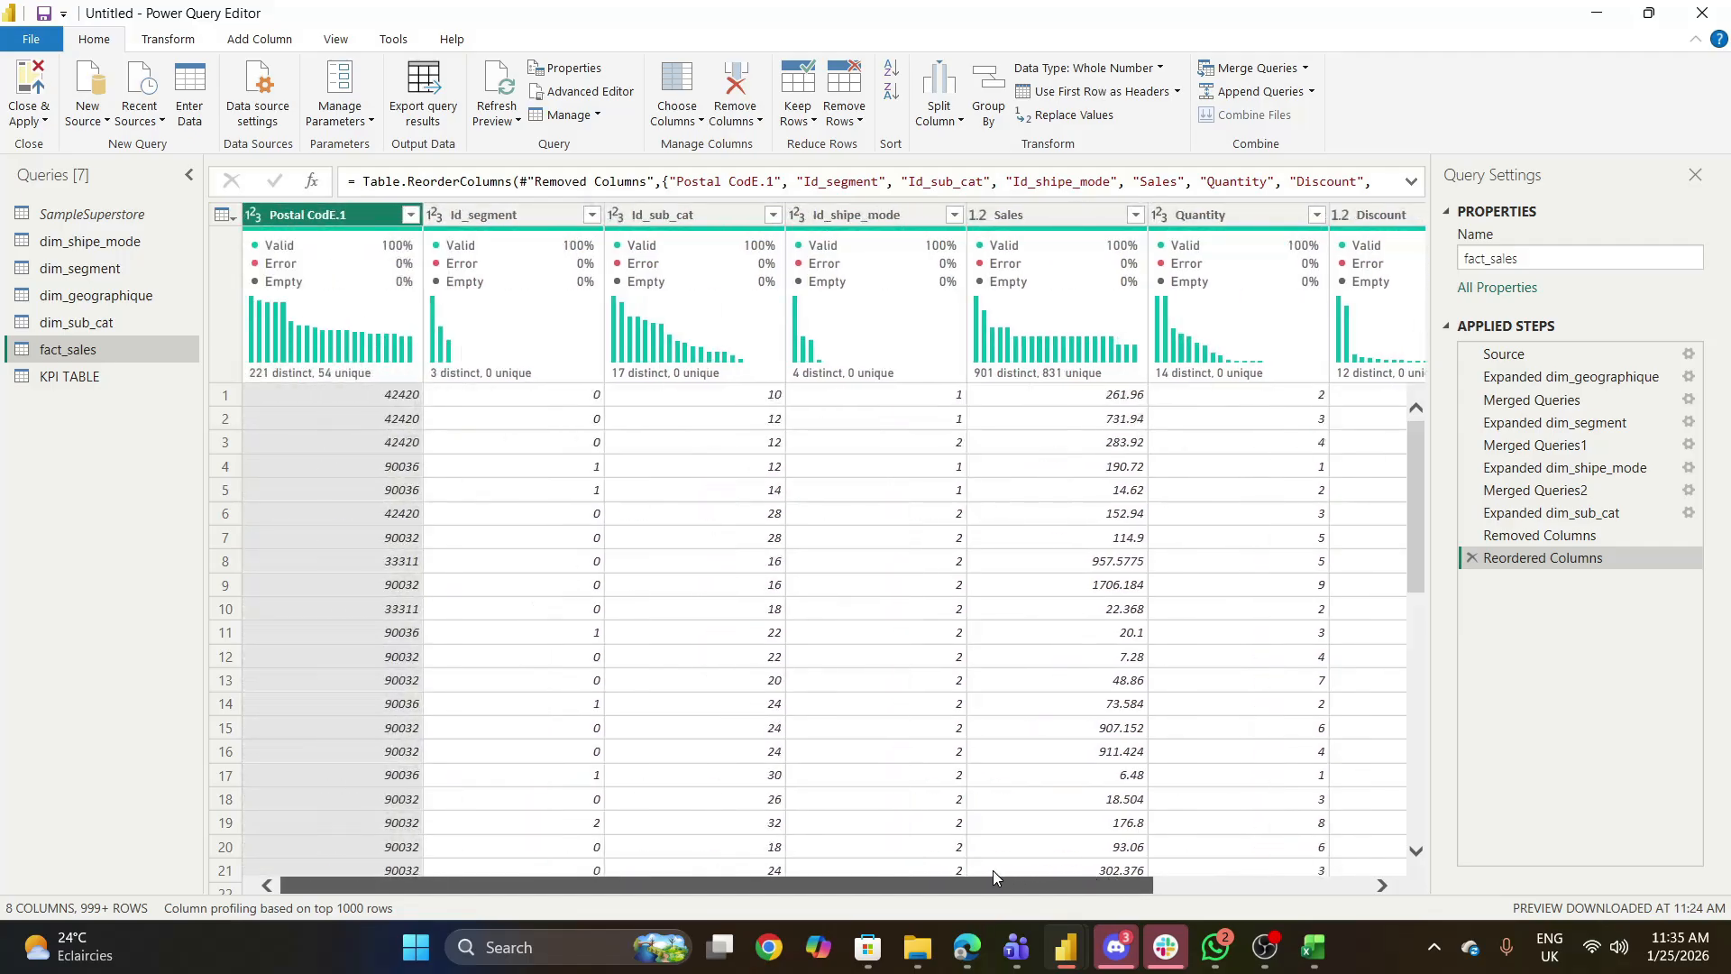
- List the distinct Id_segment values in fact_sales and compare them with the rows of the dim_segment query
{"action": "left_click", "coordinate": [597, 217]}
{"action": "left_click", "coordinate": [592, 215]}
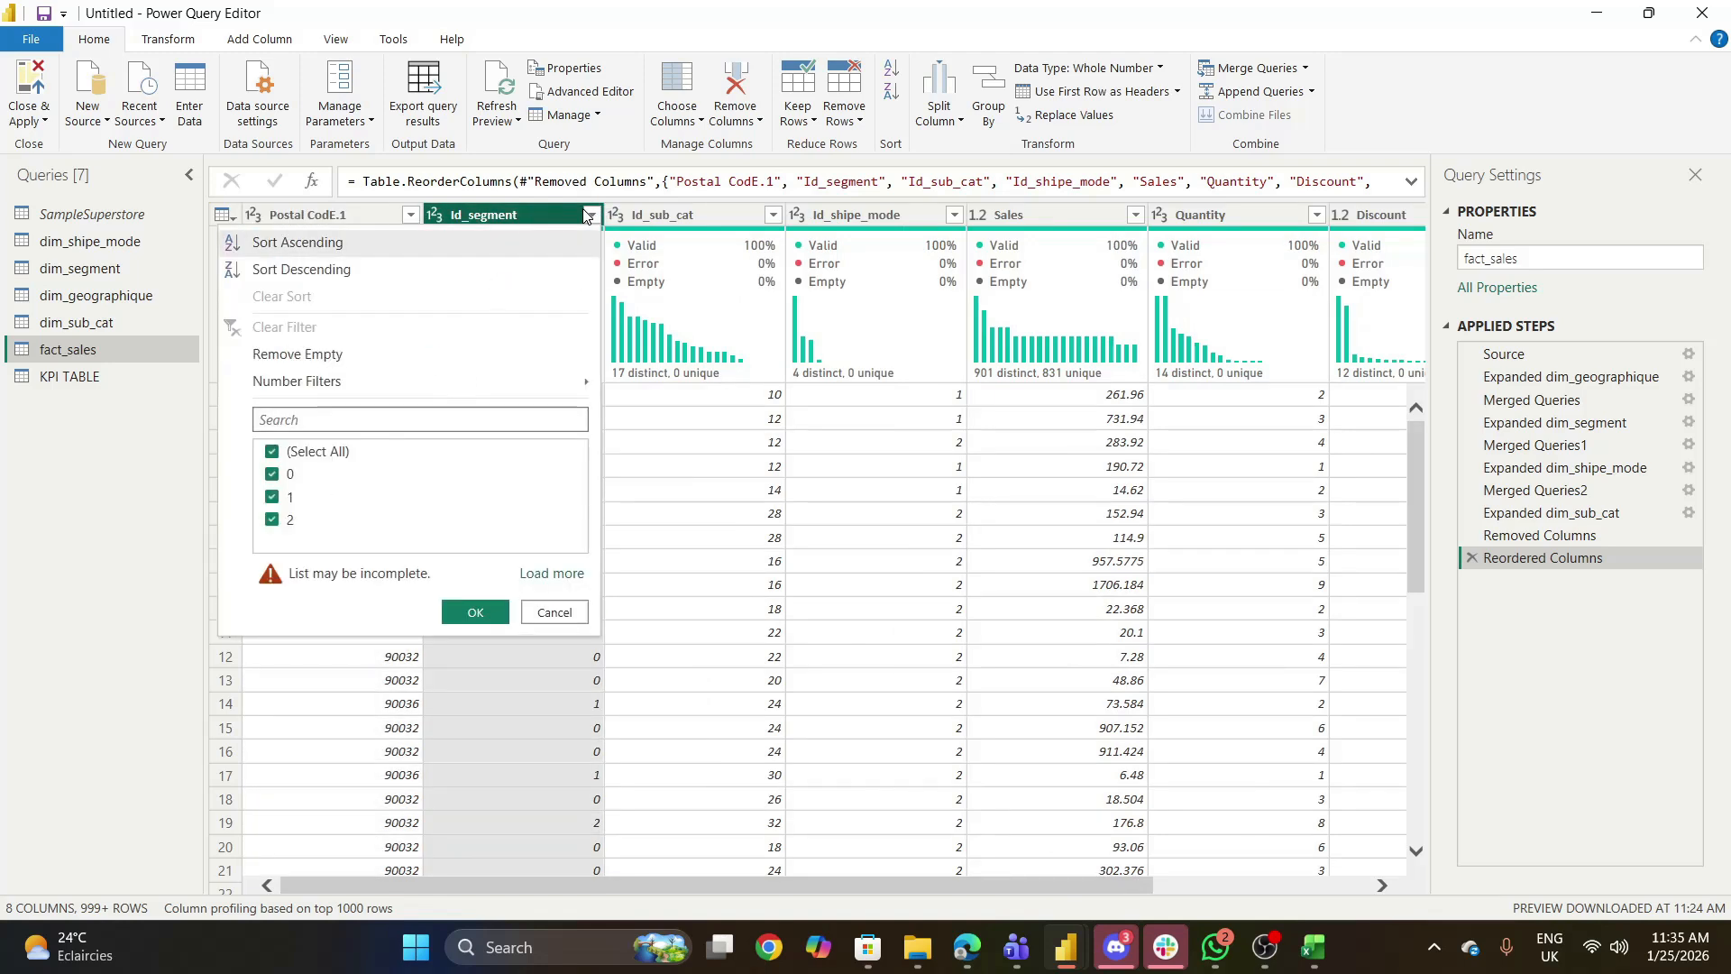
{"action": "left_click", "coordinate": [76, 268]}
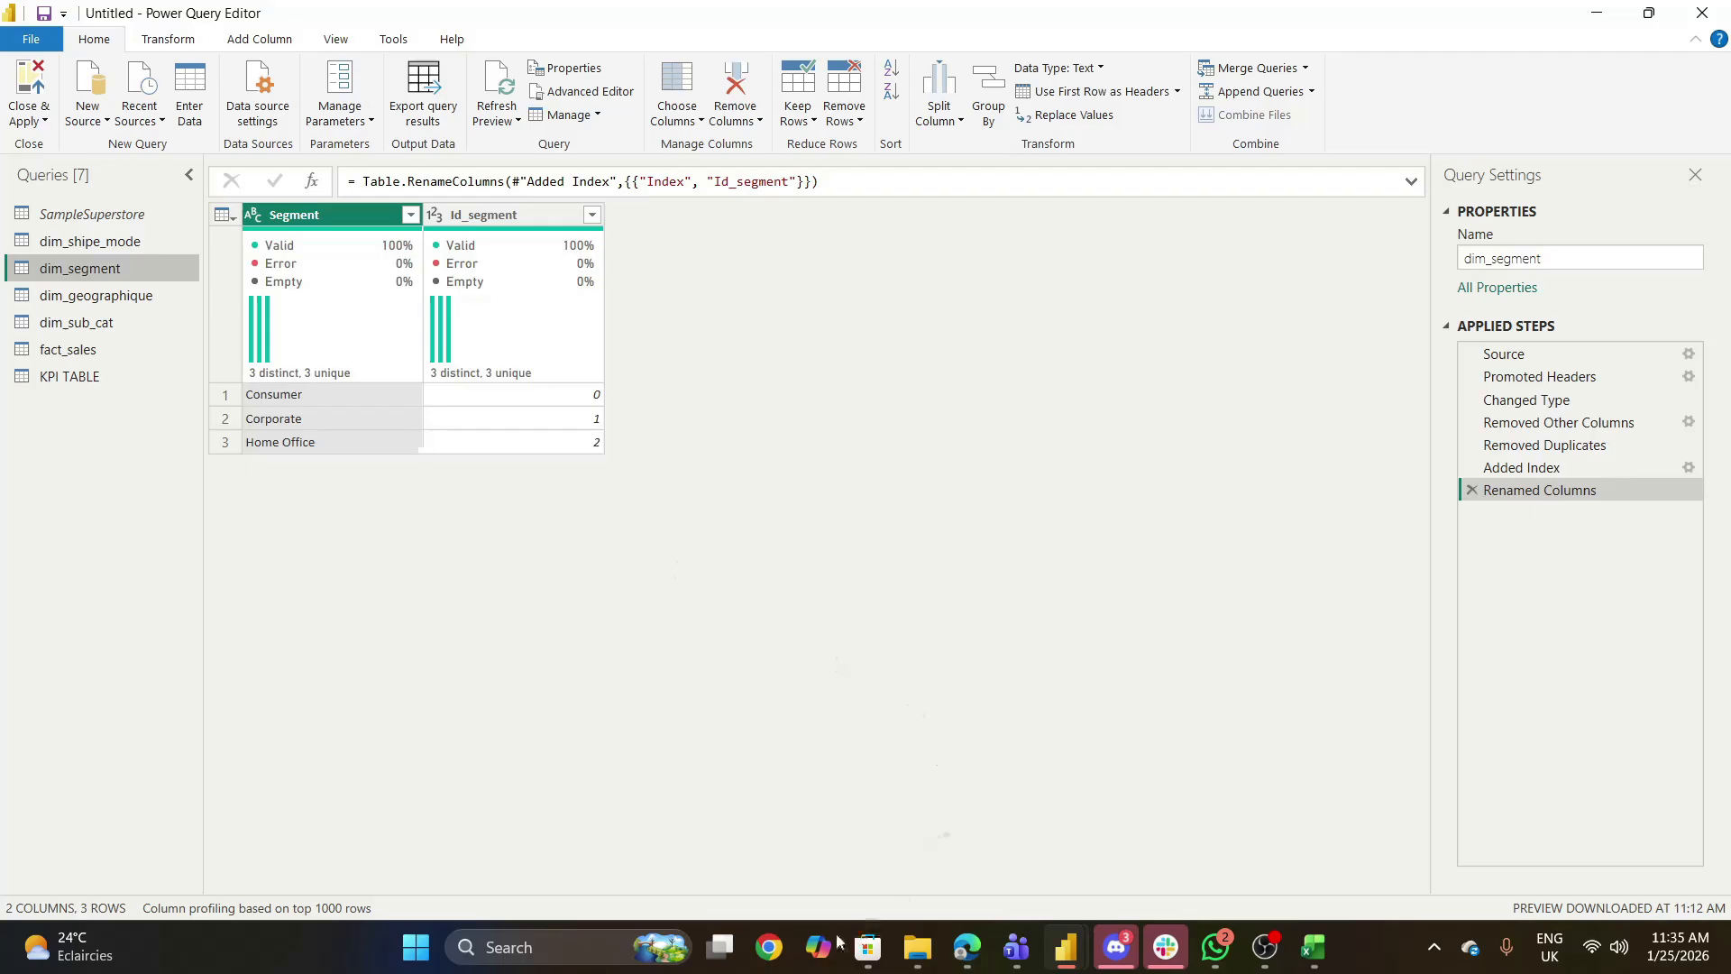
{"action": "mouse_move", "coordinate": [967, 947]}
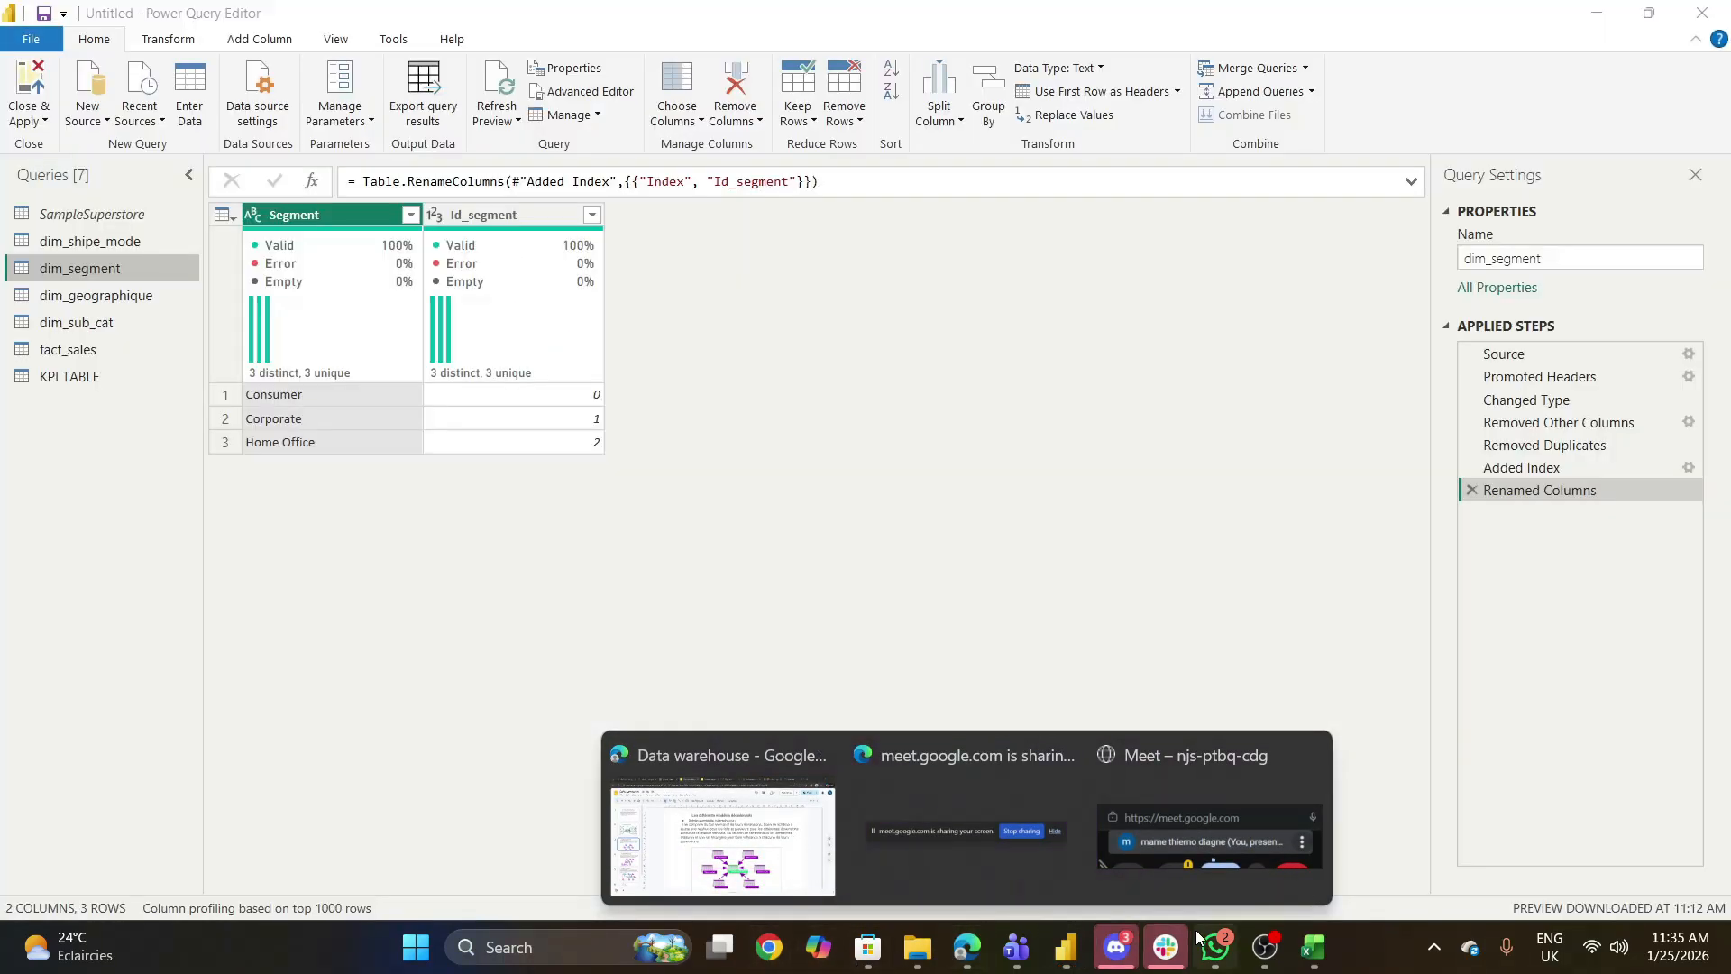
{"action": "mouse_move", "coordinate": [1062, 951]}
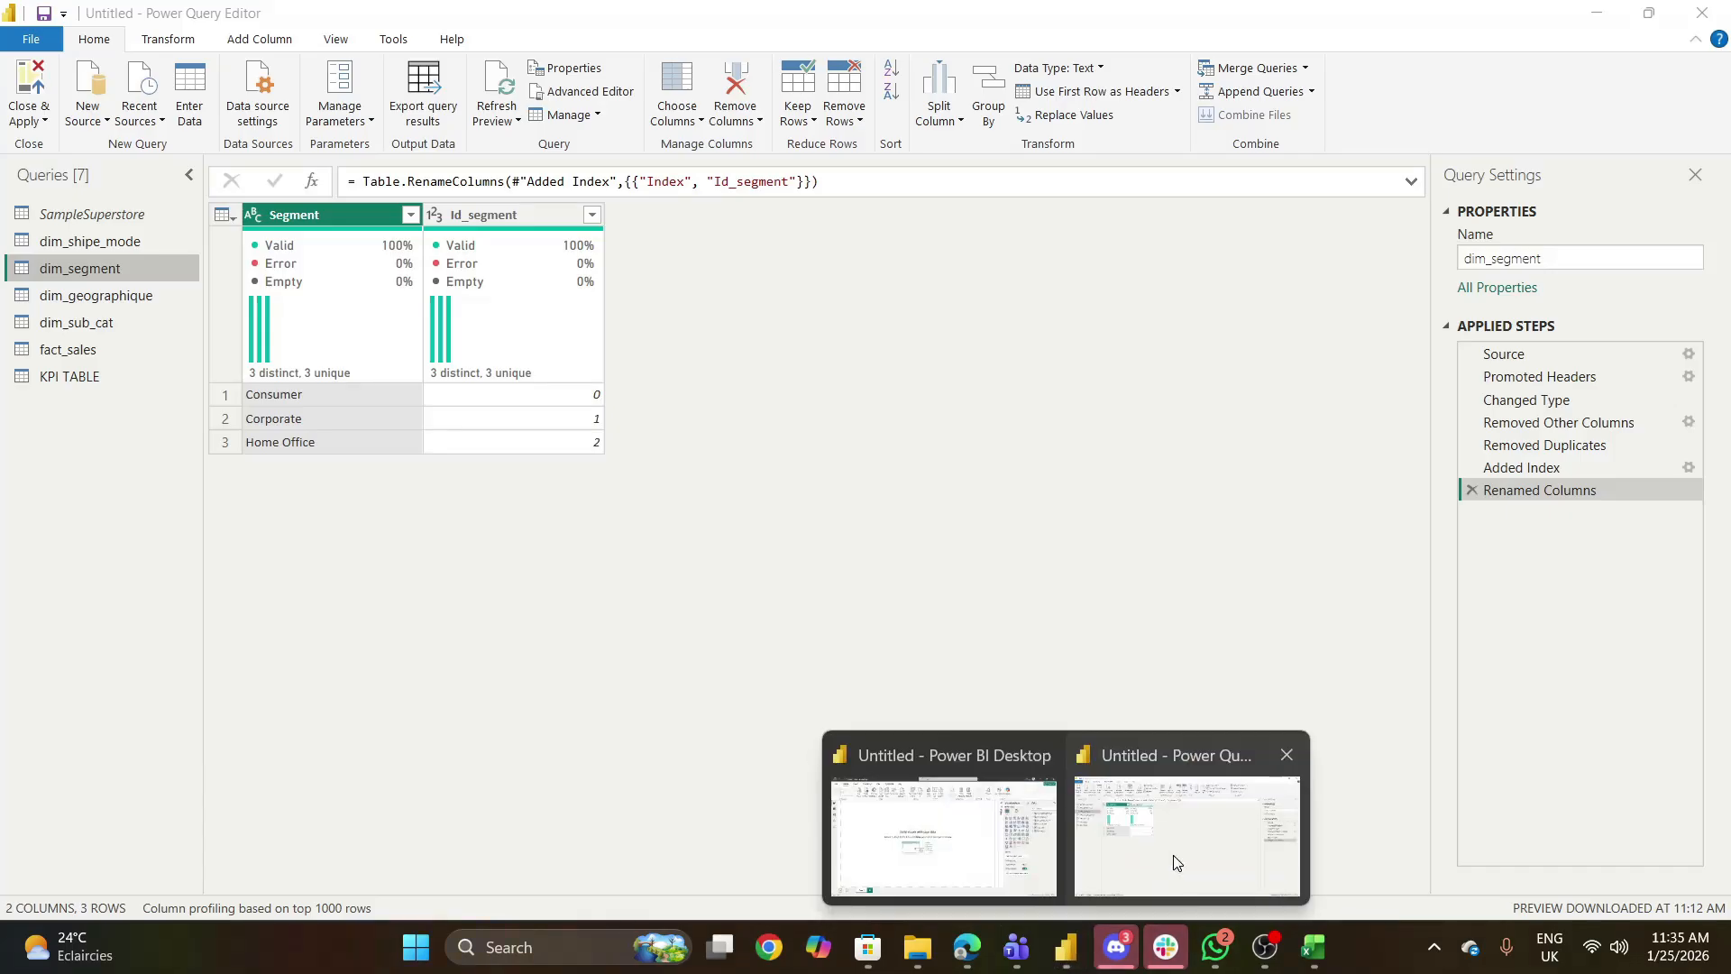
- Return to Power BI Desktop, add a new measure to KPI TABLE and begin its name with MARGE_BENIFICIARE_CO
{"action": "left_click", "coordinate": [1173, 856]}
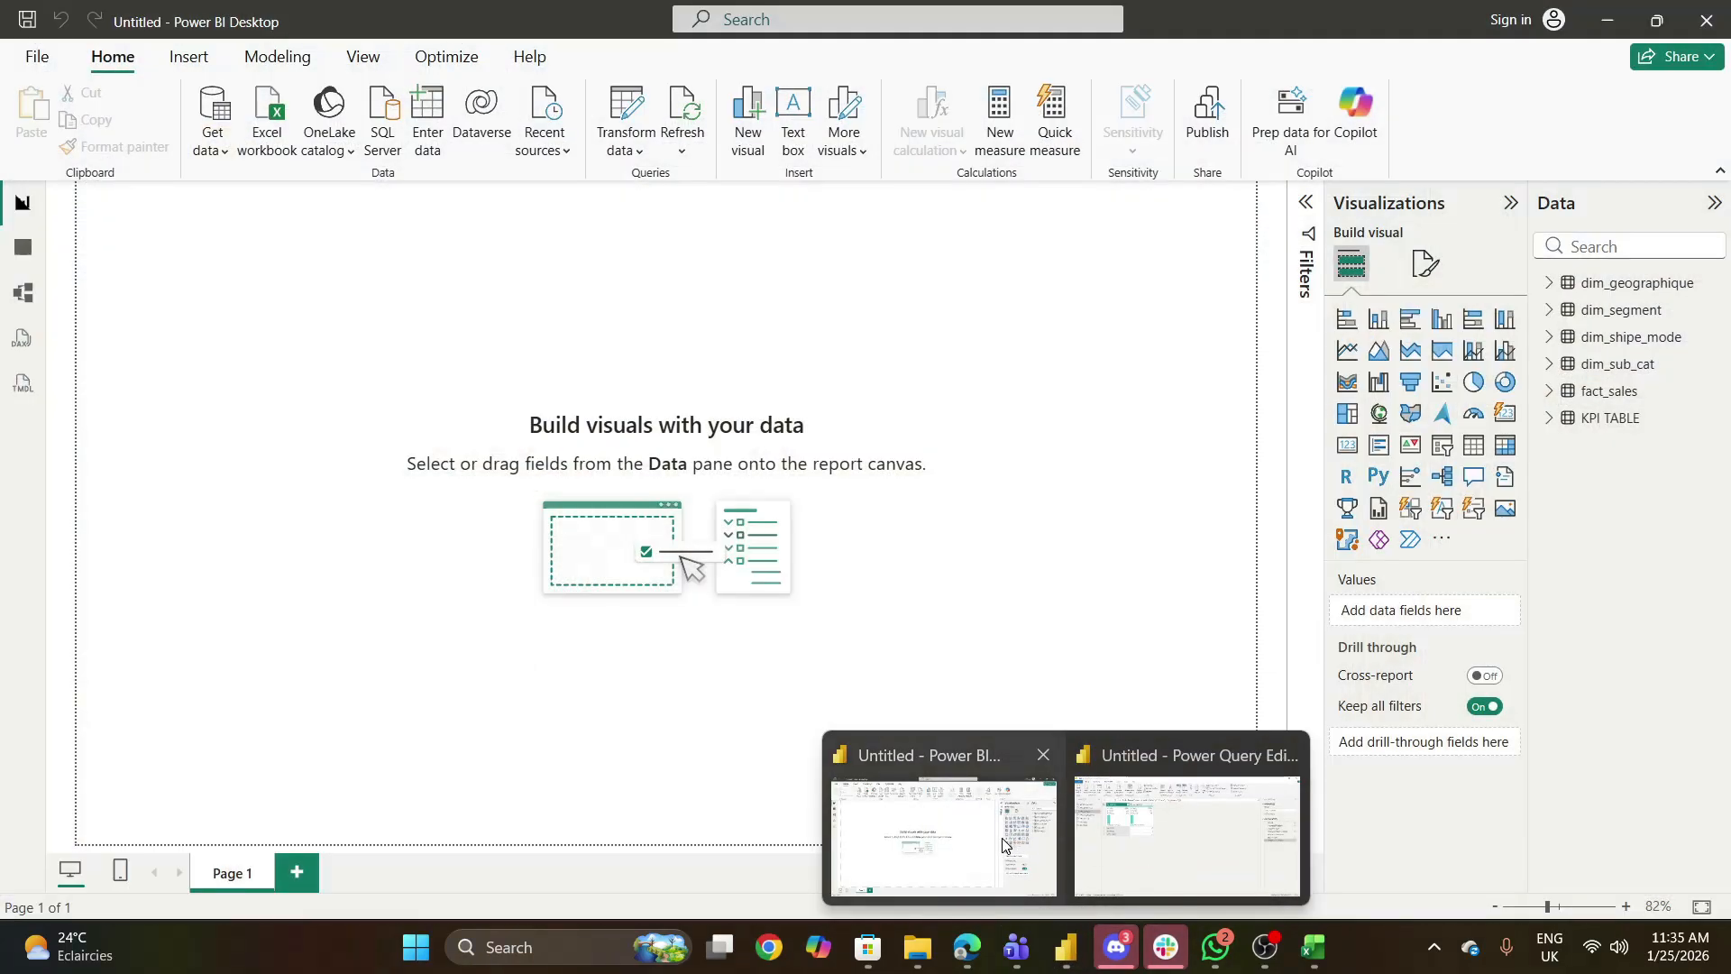
{"action": "right_click", "coordinate": [1600, 423]}
{"action": "key", "text": "Escape"}
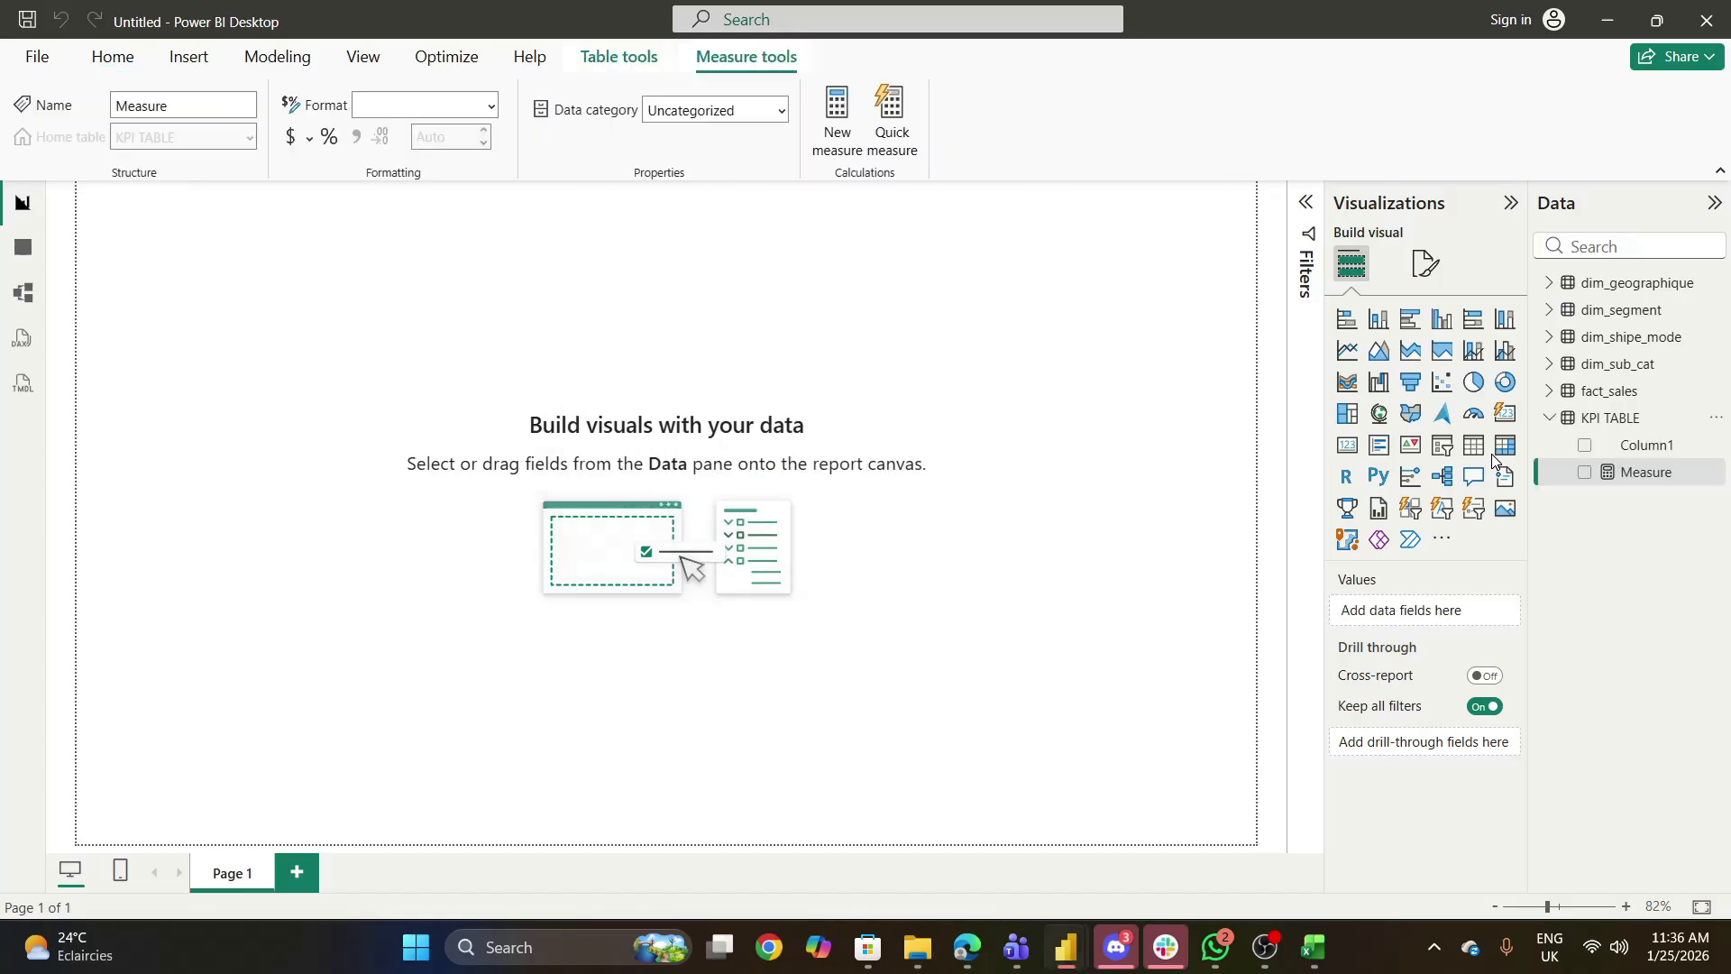
{"action": "key", "text": "BackSpace"}
{"action": "type", "text": "MARGE_"}
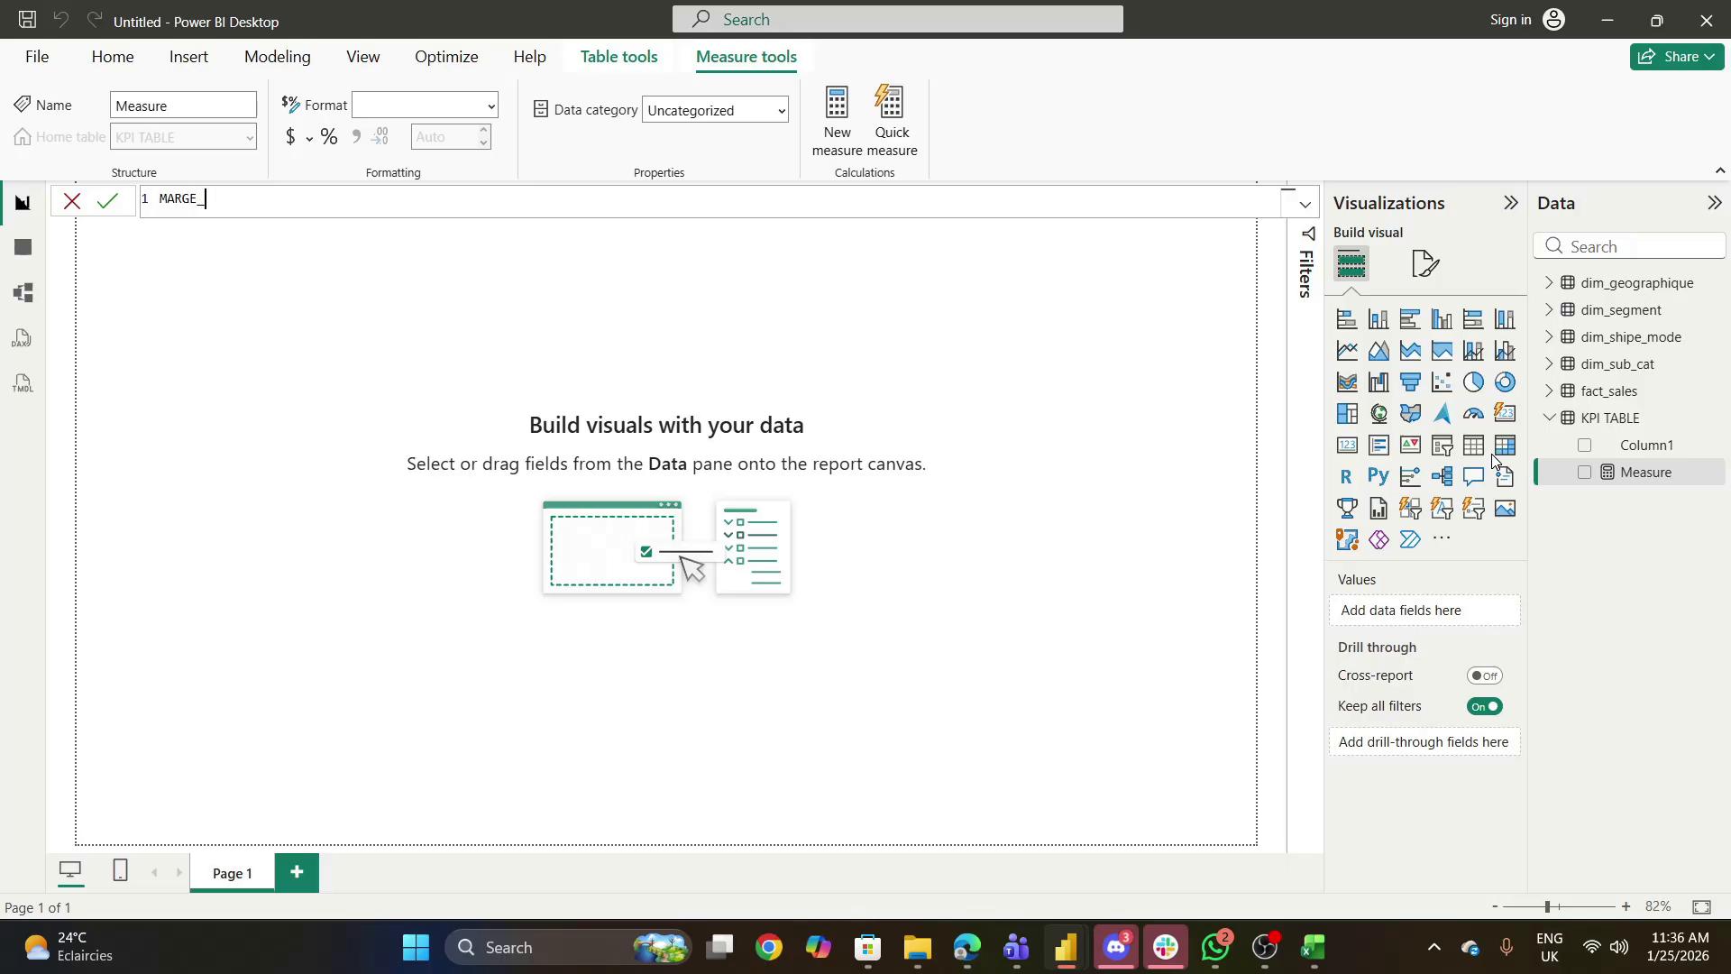
{"action": "type", "text": "BENIFICIARE_CO"}
- Complete the measure name as MARGE_BENIFICIARE_CORPORATE and start its formula with the CALCULATE function
{"action": "mouse_move", "coordinate": [1075, 947]}
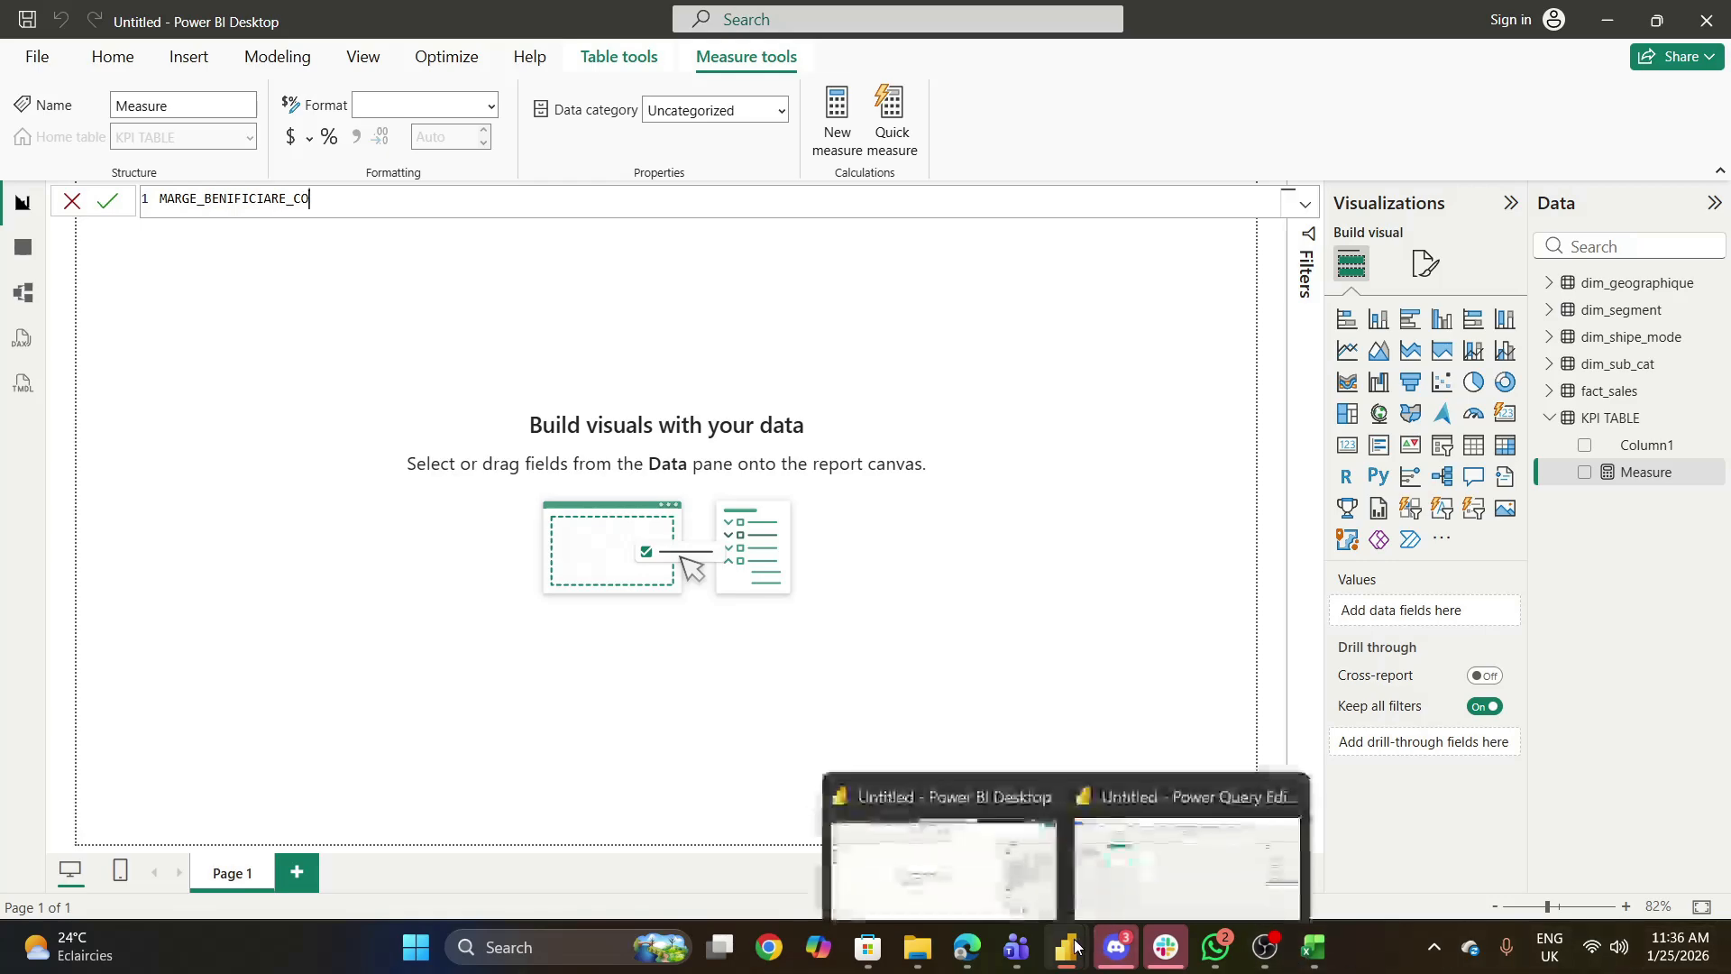
{"action": "mouse_move", "coordinate": [1150, 858]}
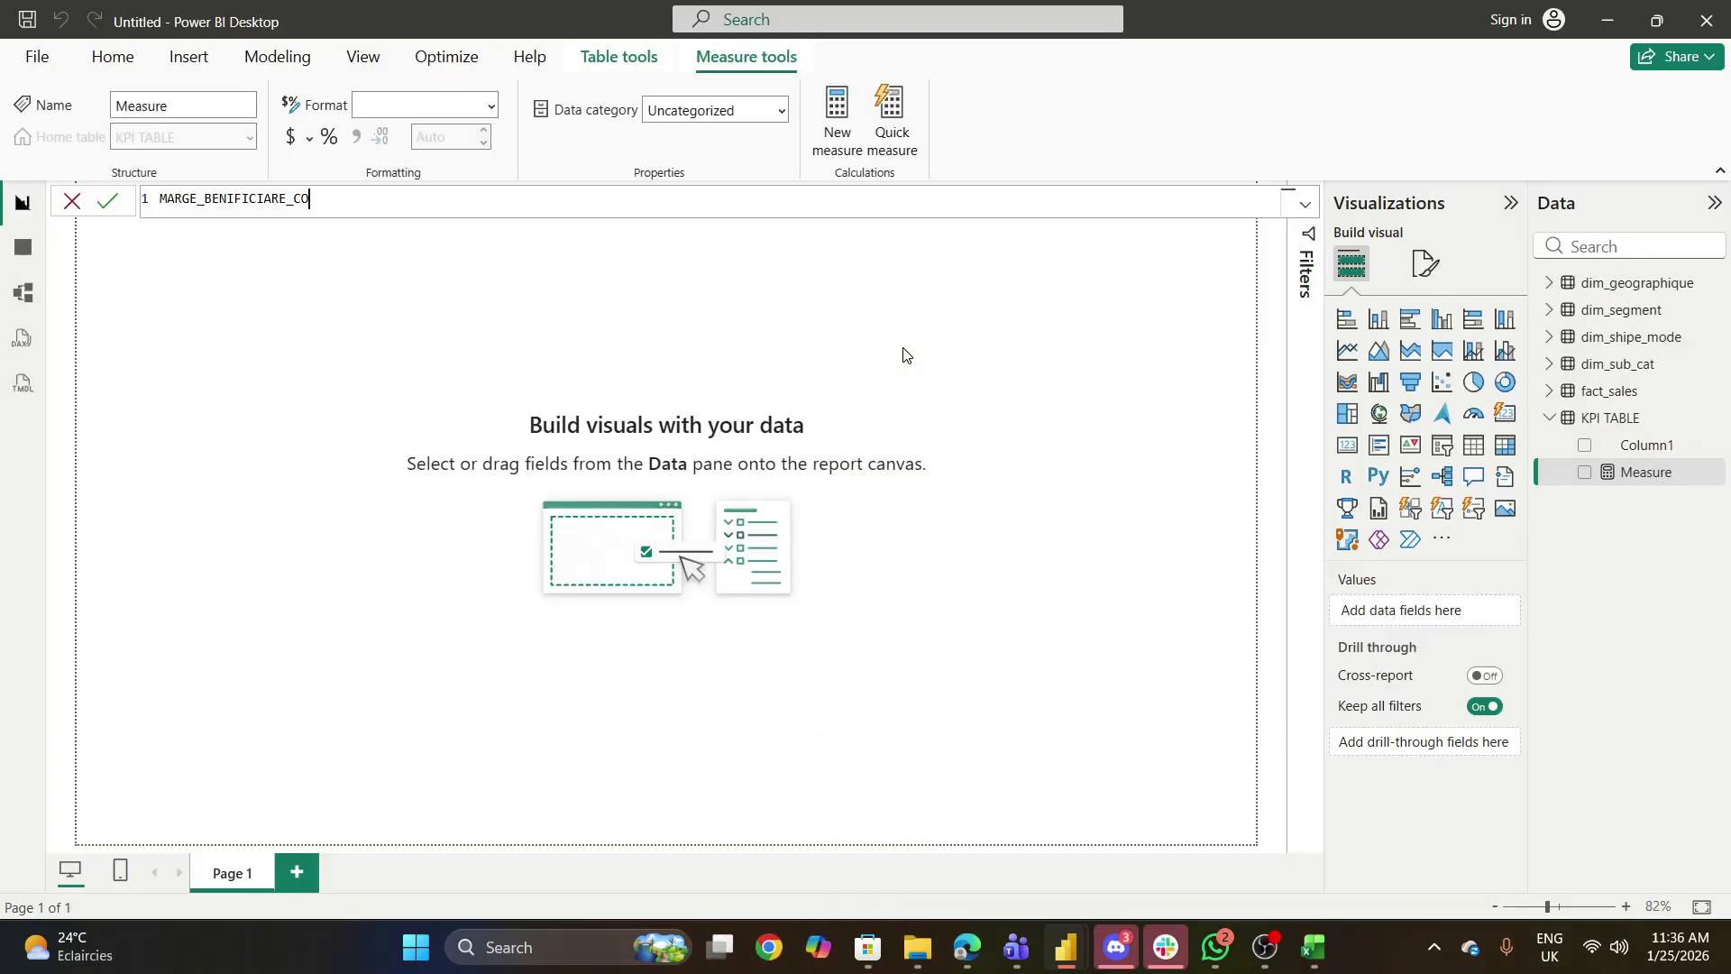
{"action": "type", "text": "RPORATE = CAL"}
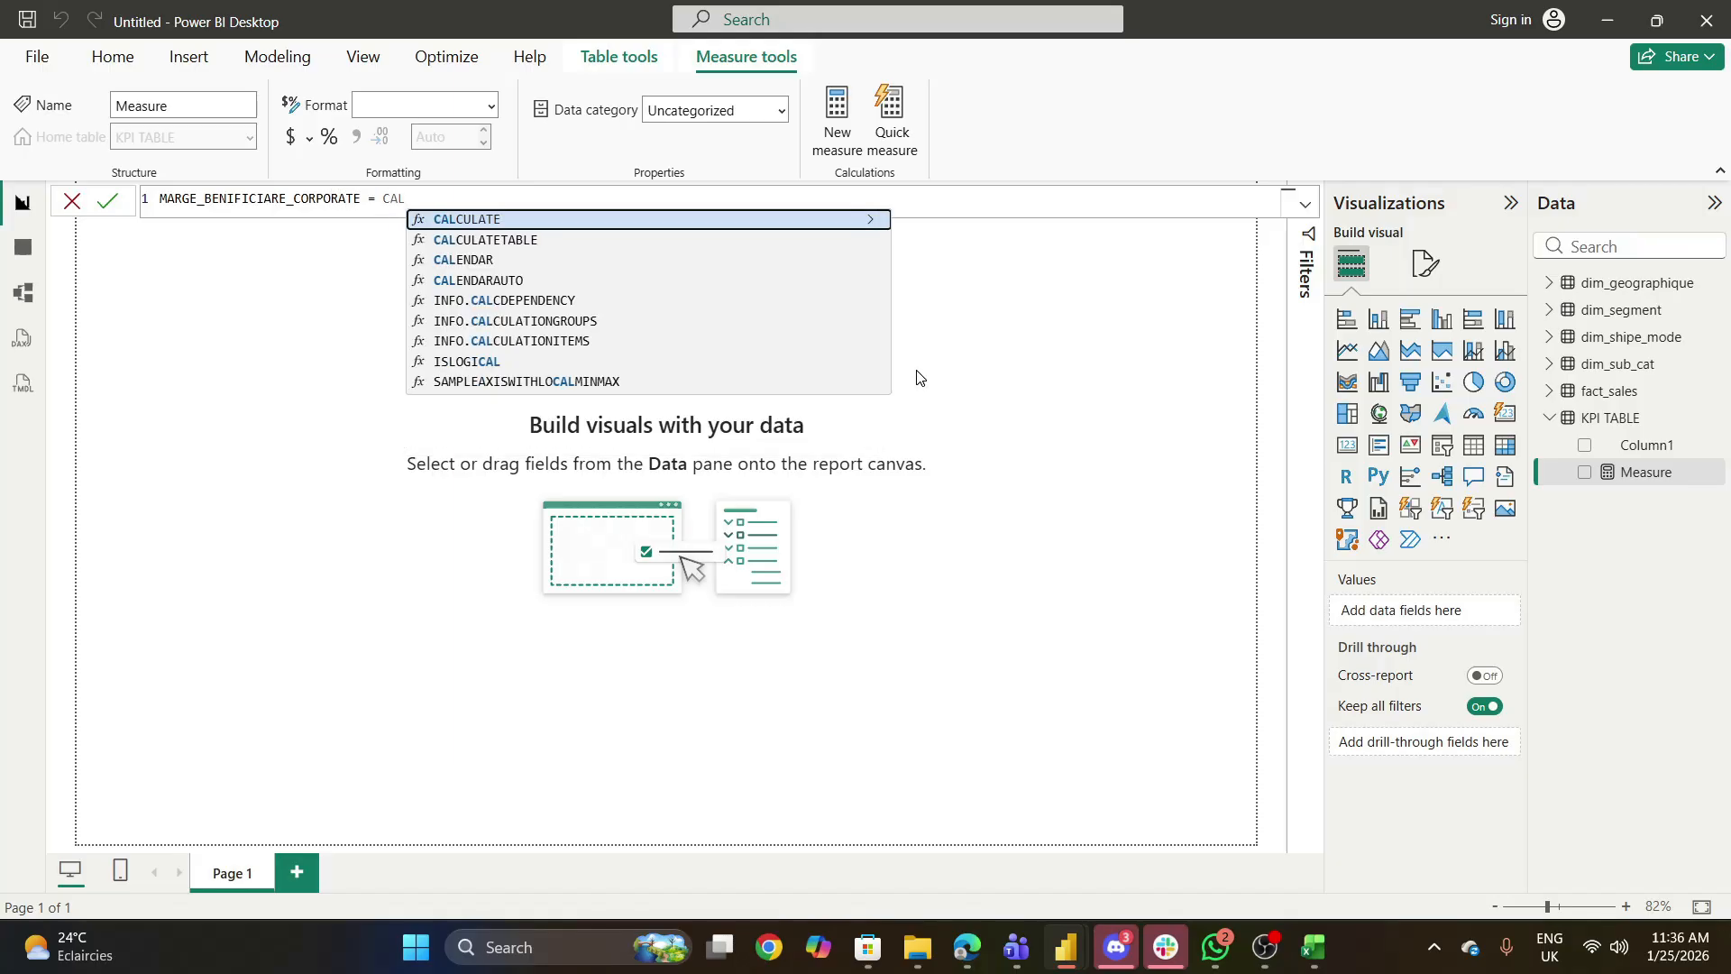
{"action": "key", "text": "Tab"}
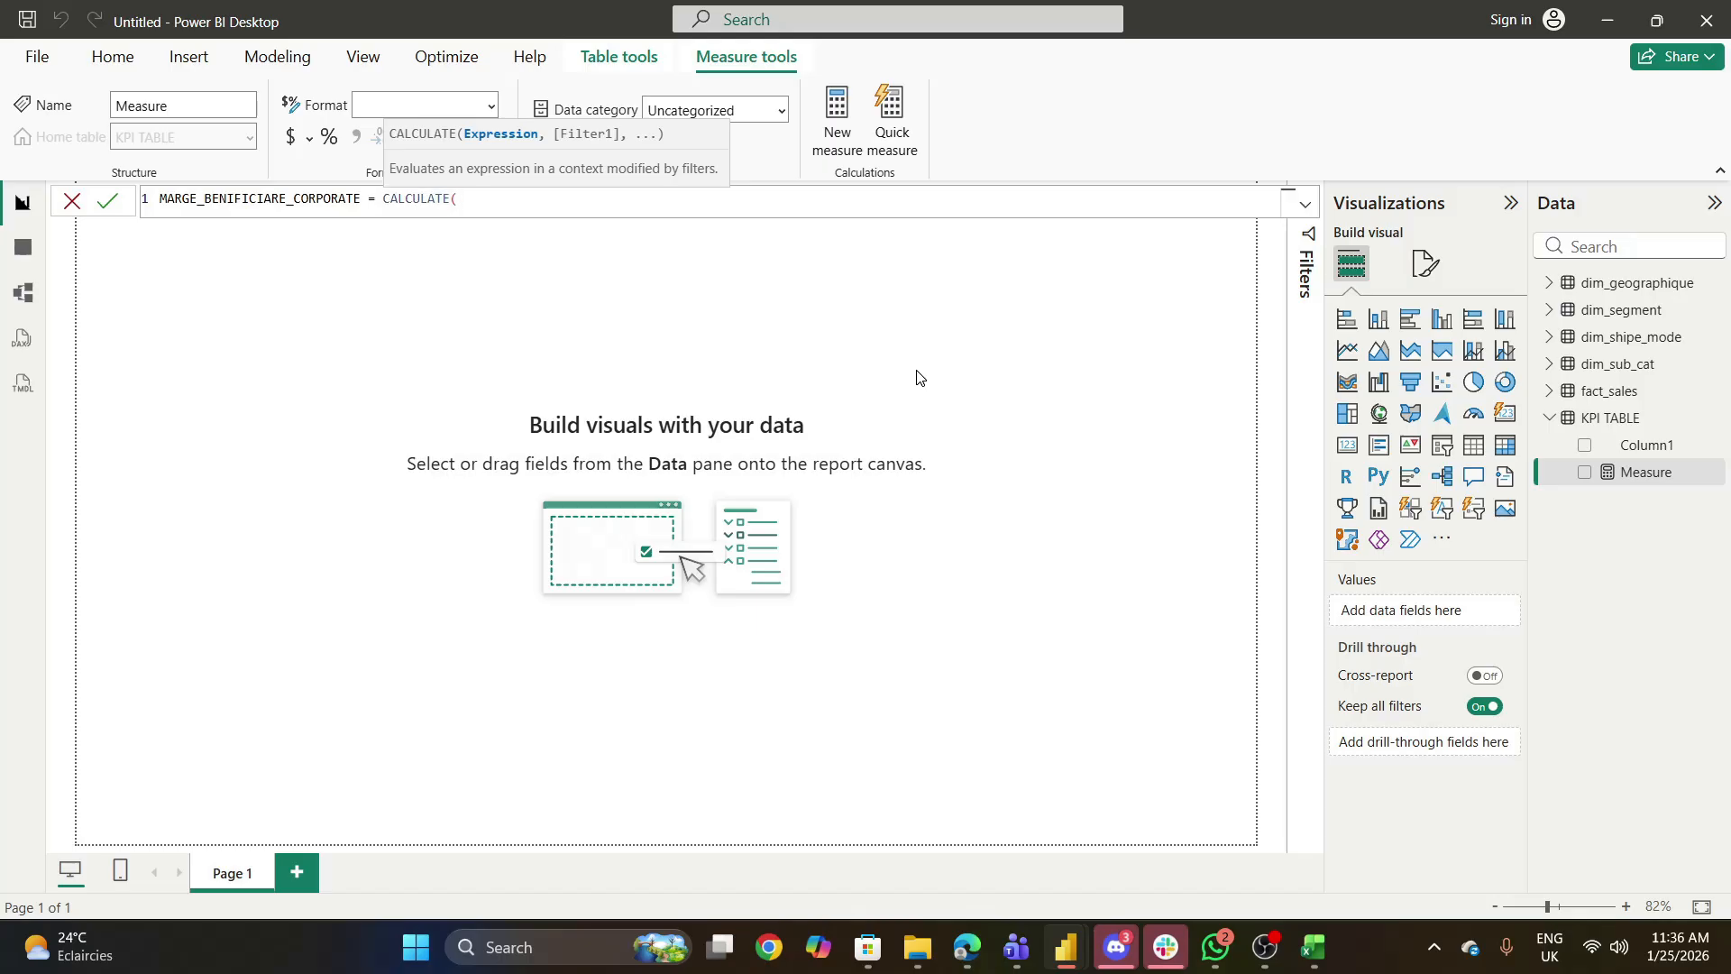
- Try to reference the fact_sales table as the expression inside CALCULATE
{"action": "type", "text": "PRO"}
{"action": "key", "text": "BackSpace"}
{"action": "key", "text": "BackSpace"}
{"action": "key", "text": "BackSpace"}
{"action": "type", "text": "D"}
{"action": "key", "text": "BackSpace"}
{"action": "type", "text": "FAC"}
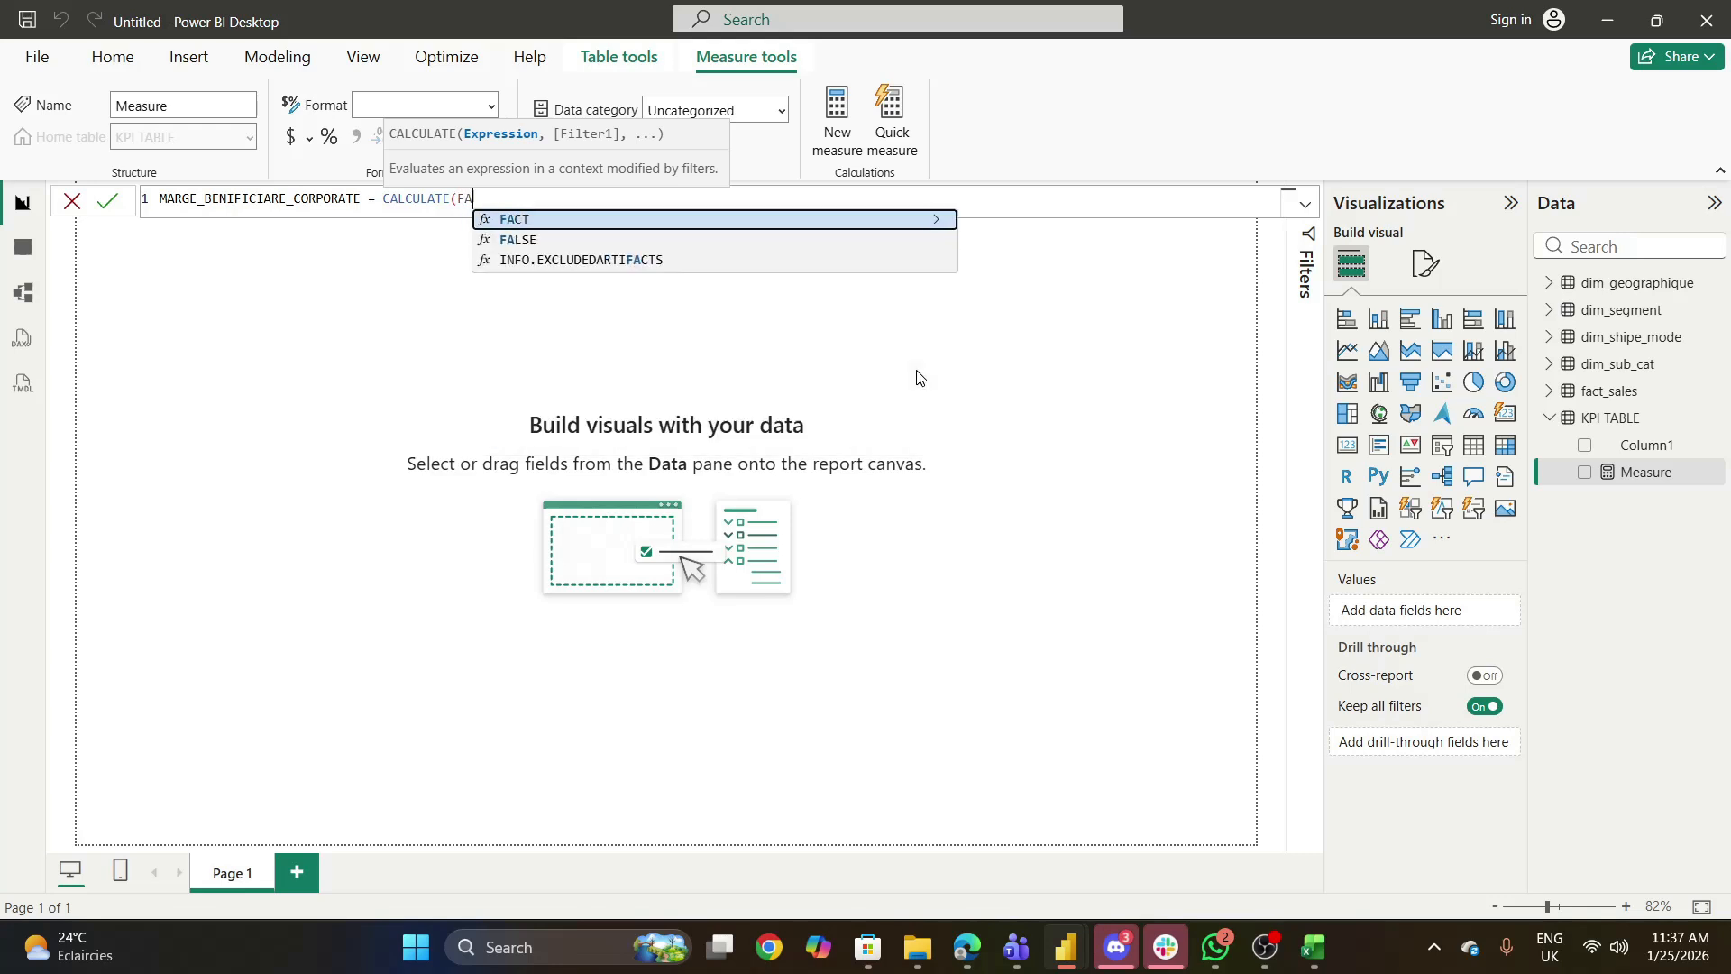
{"action": "key", "text": "BackSpace"}
{"action": "key", "text": "BackSpace"}
{"action": "key", "text": "BackSpace"}
{"action": "type", "text": "fact"}
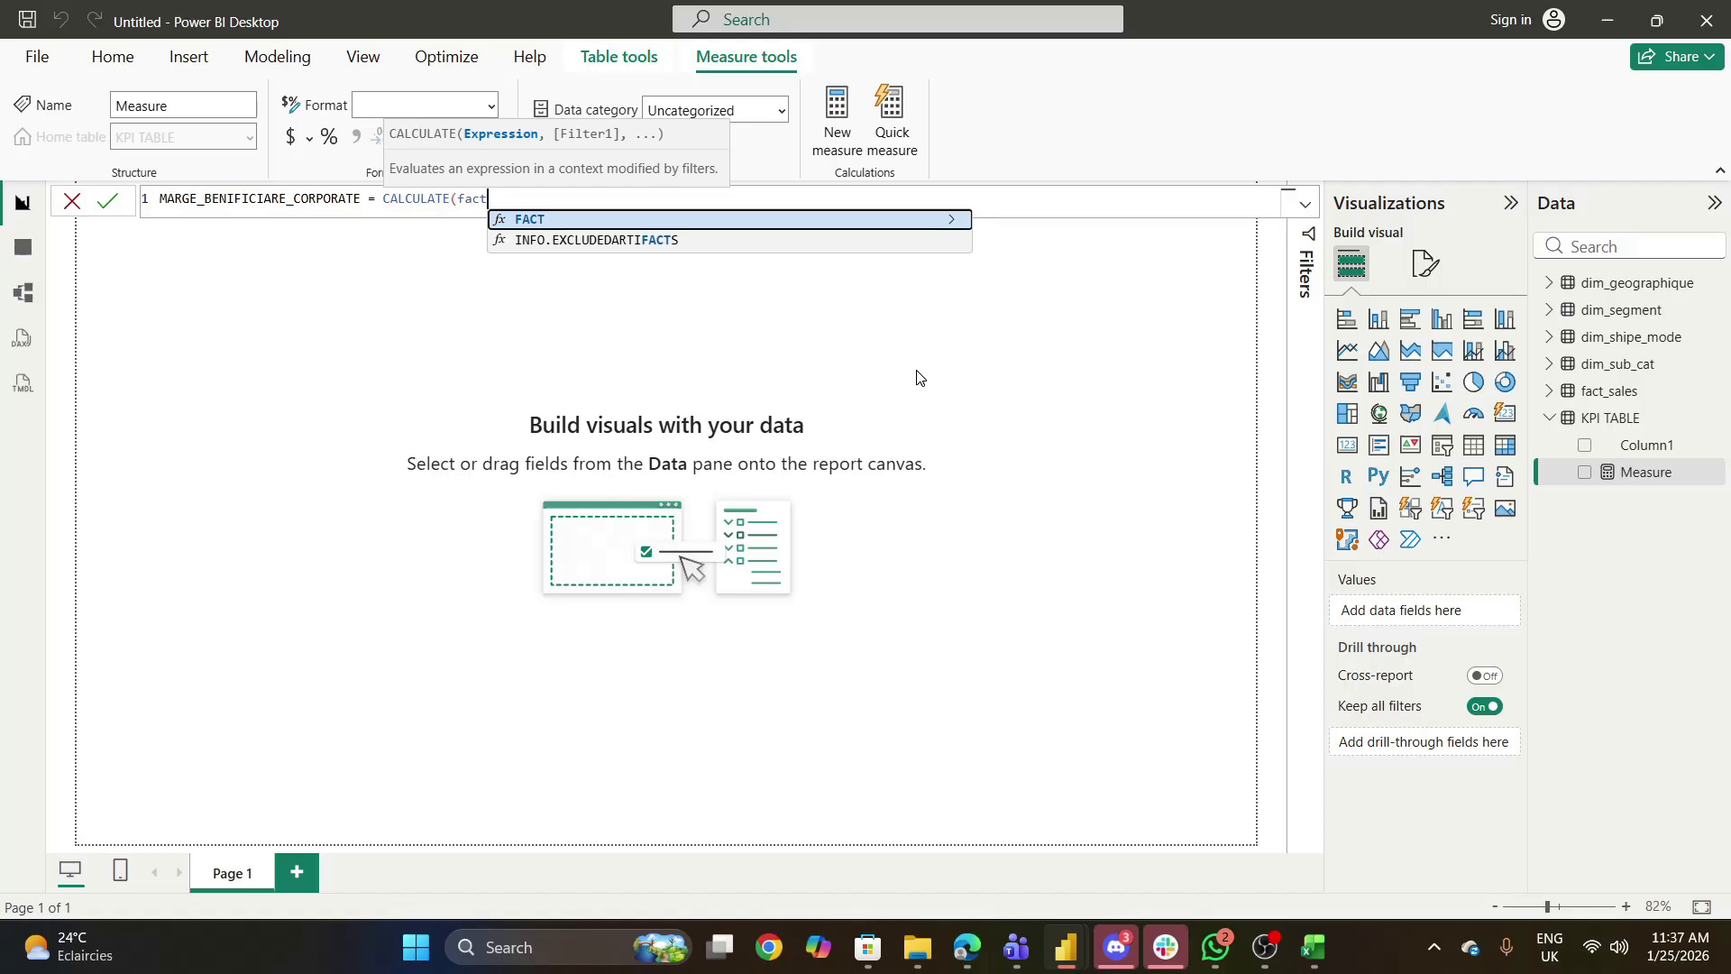
{"action": "type", "text": "_a"}
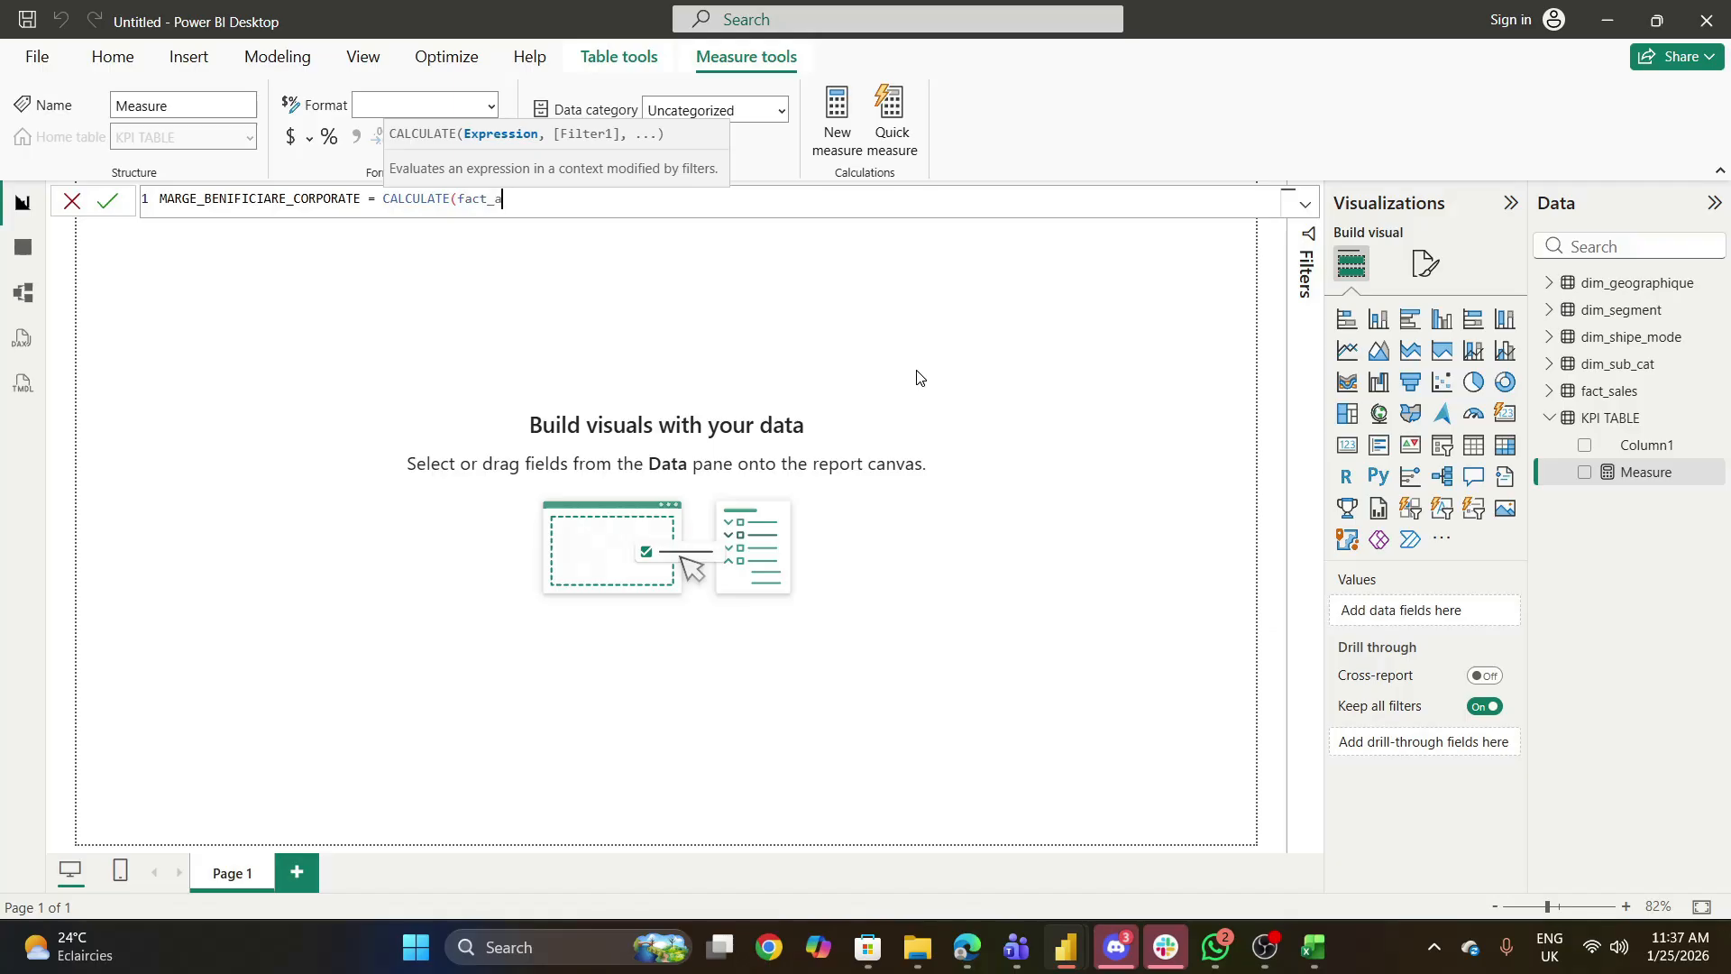
{"action": "type", "text": "sal"}
{"action": "key", "text": "BackSpace"}
{"action": "key", "text": "BackSpace"}
{"action": "key", "text": "BackSpace"}
{"action": "key", "text": "BackSpace"}
{"action": "key", "text": "BackSpace"}
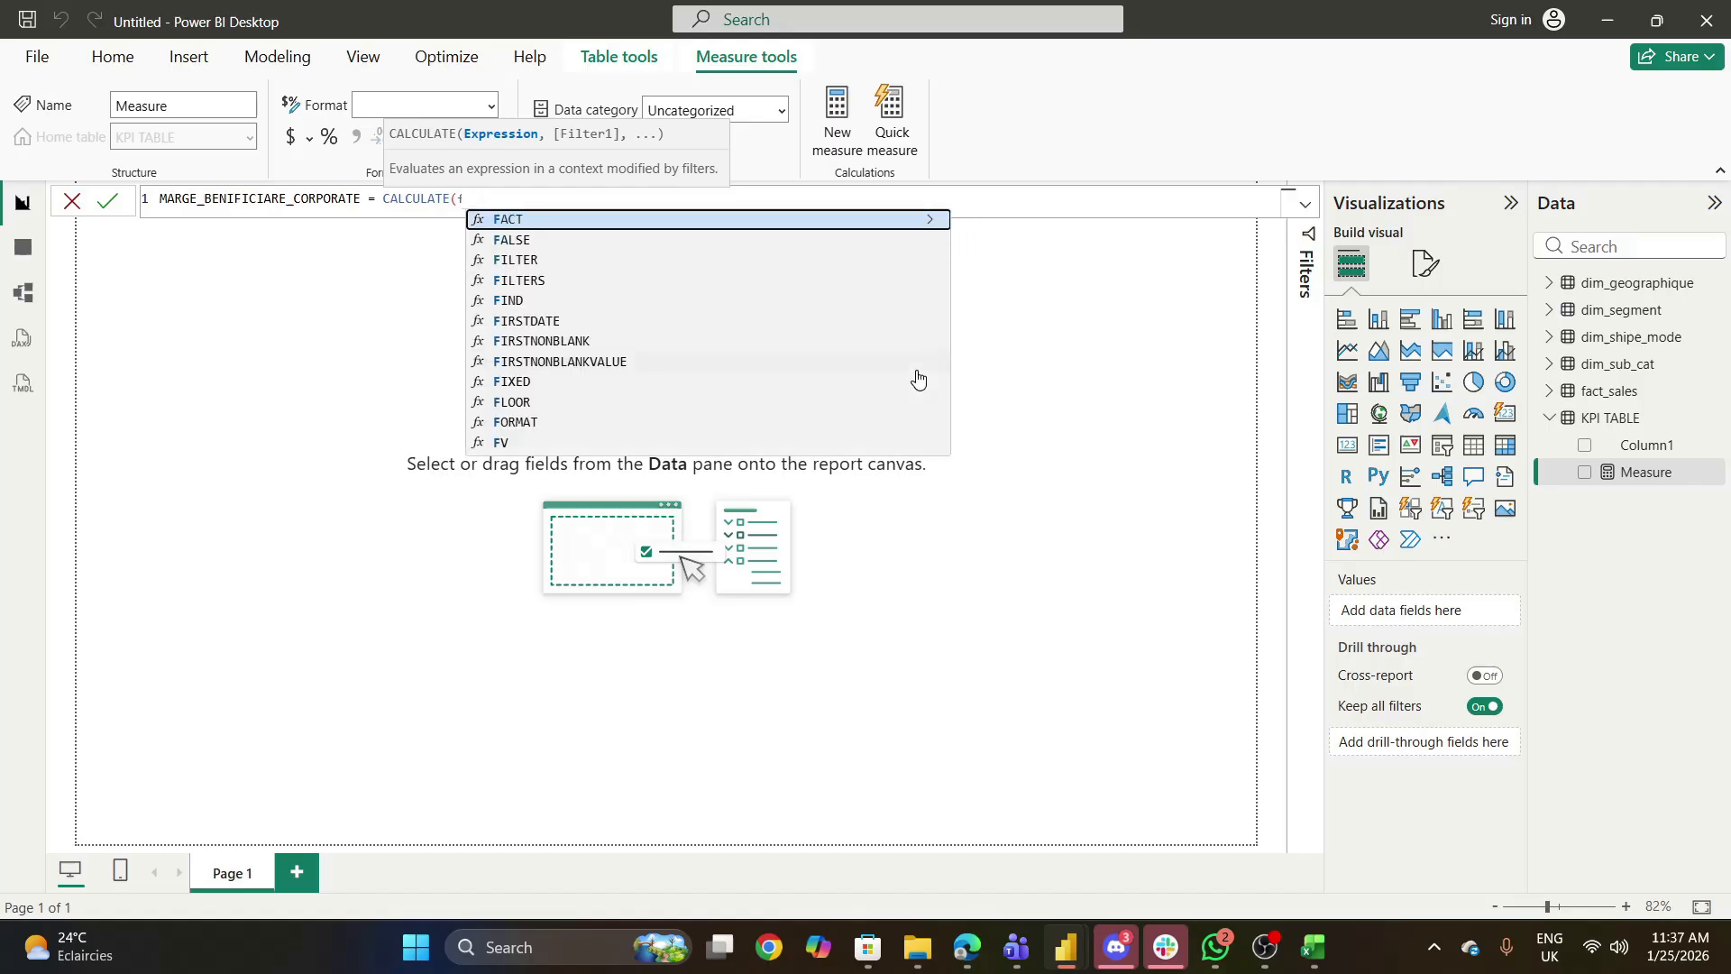
- Try to enter profit as the expression inside CALCULATE
{"action": "type", "text": "pro"}
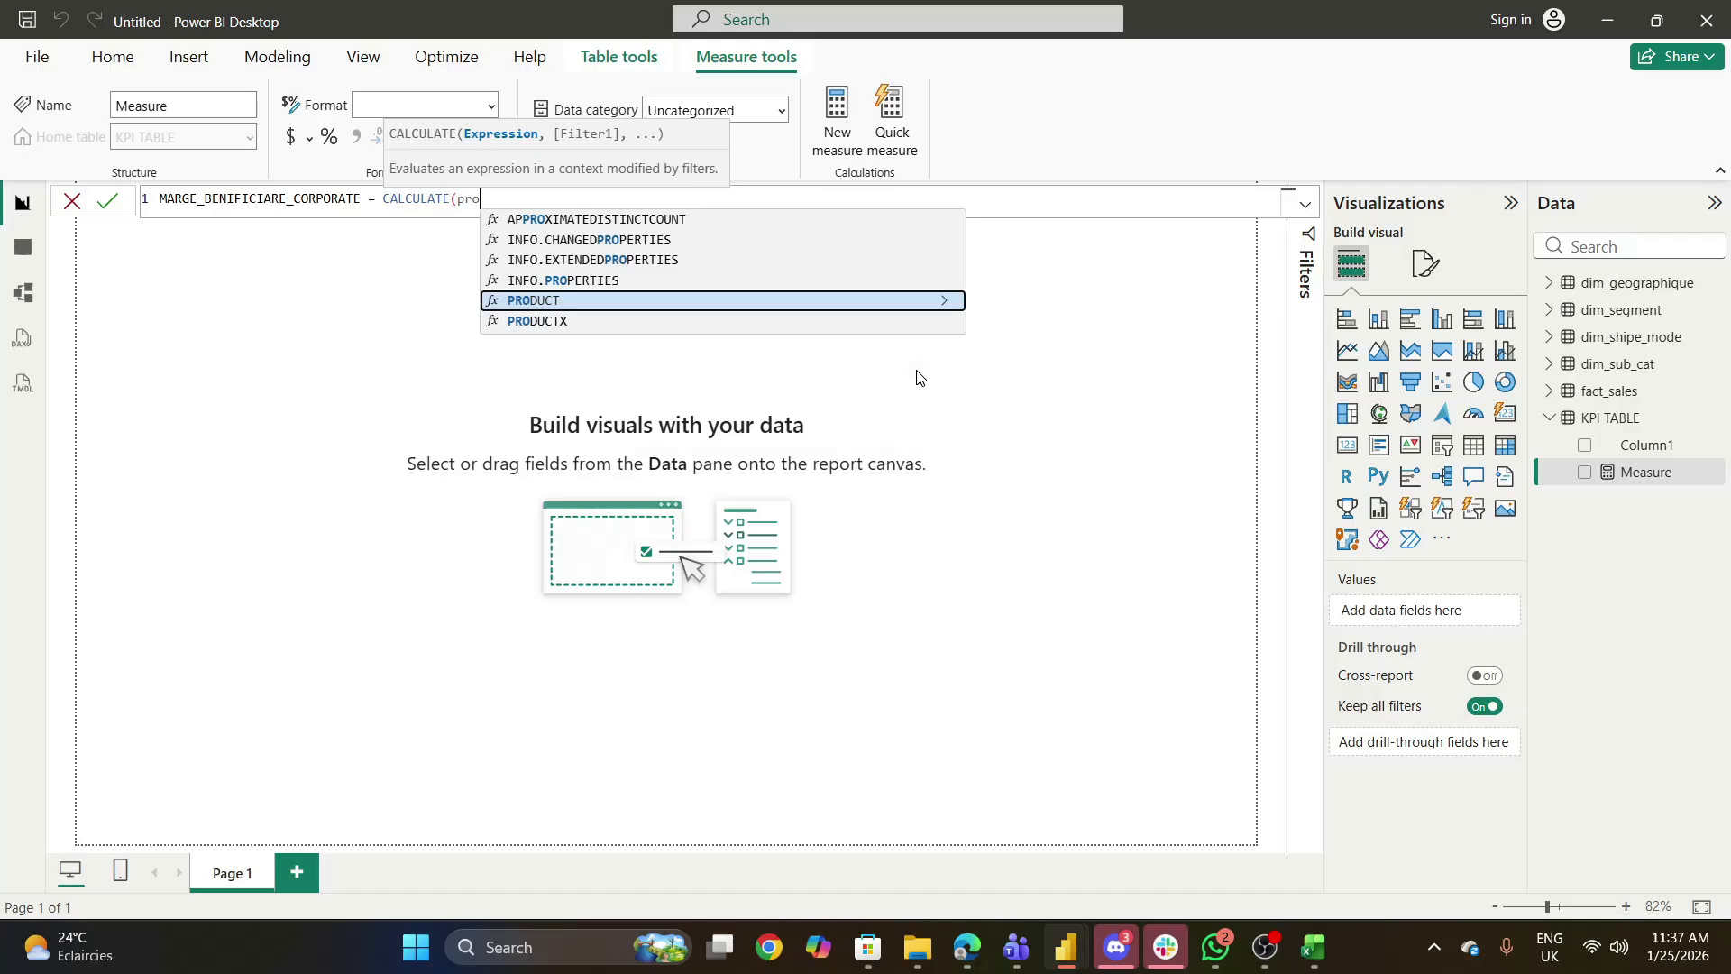
{"action": "type", "text": "fit"}
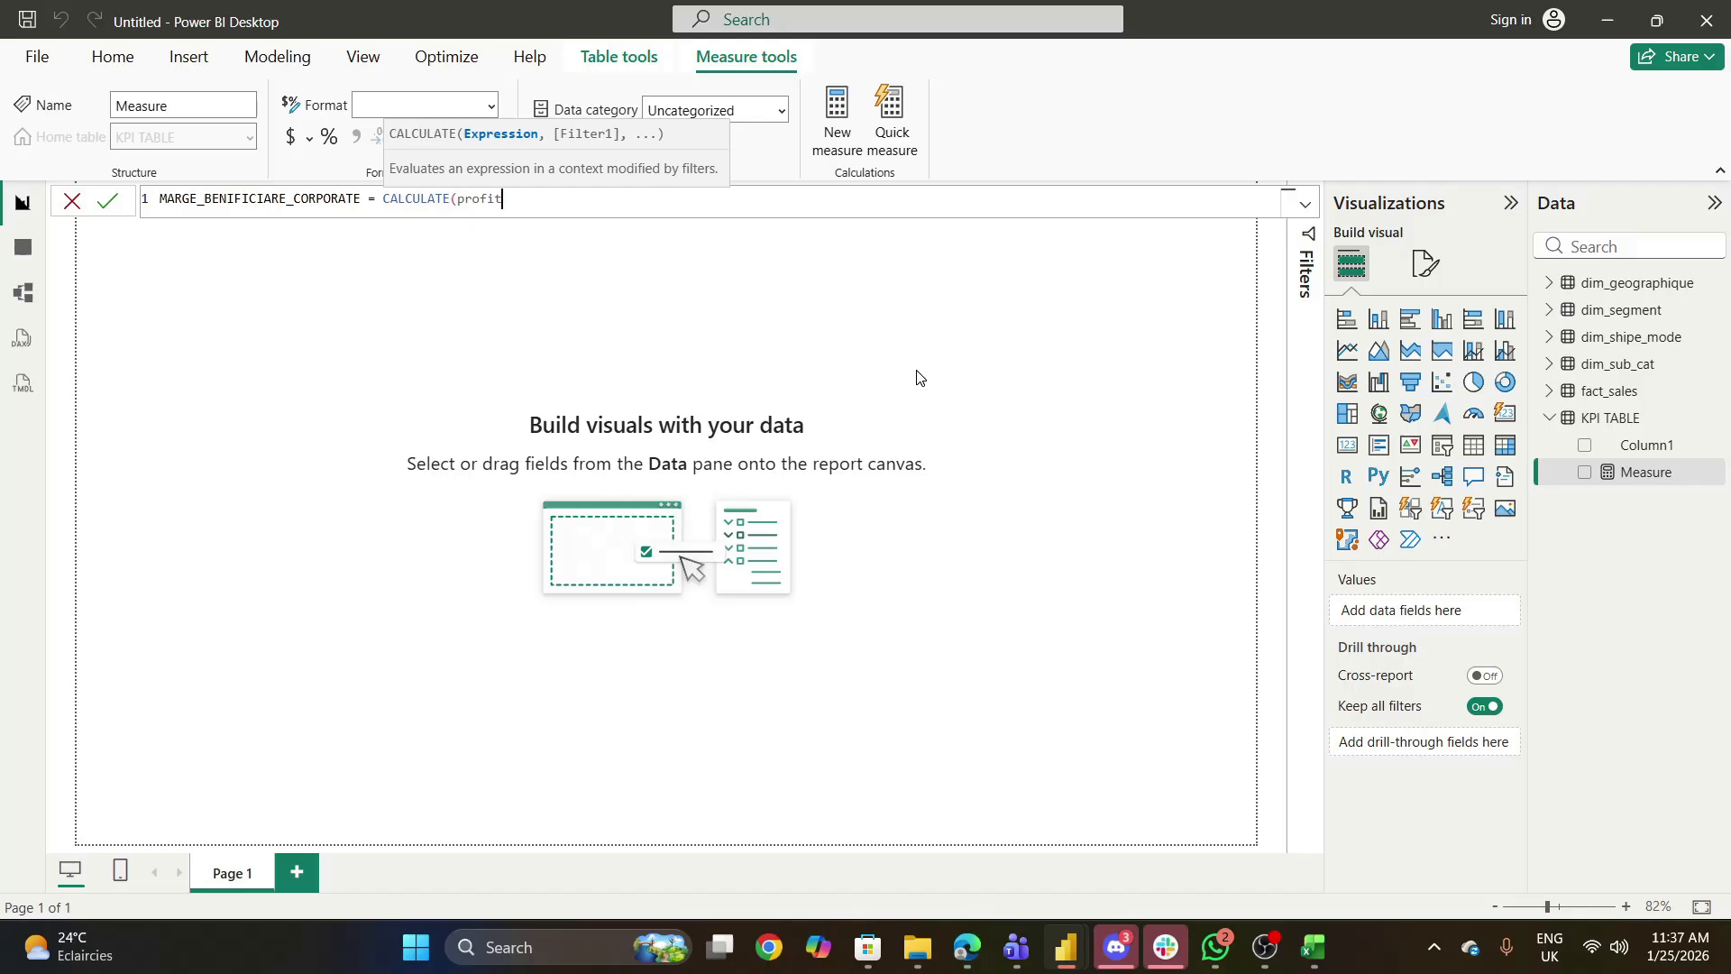
{"action": "key", "text": "BackSpace"}
{"action": "key", "text": "BackSpace"}
{"action": "key", "text": "BackSpace"}
{"action": "key", "text": "BackSpace"}
{"action": "key", "text": "BackSpace"}
{"action": "key", "text": "BackSpace"}
{"action": "key", "text": "BackSpace"}
{"action": "key", "text": "BackSpace"}
{"action": "key", "text": "BackSpace"}
{"action": "key", "text": "BackSpace"}
{"action": "key", "text": "BackSpace"}
{"action": "key", "text": "BackSpace"}
{"action": "key", "text": "Tab"}
- Commit the measure with an empty CALCULATE(), list the fields of fact_sales and select its Profit column
{"action": "left_click", "coordinate": [1549, 396]}
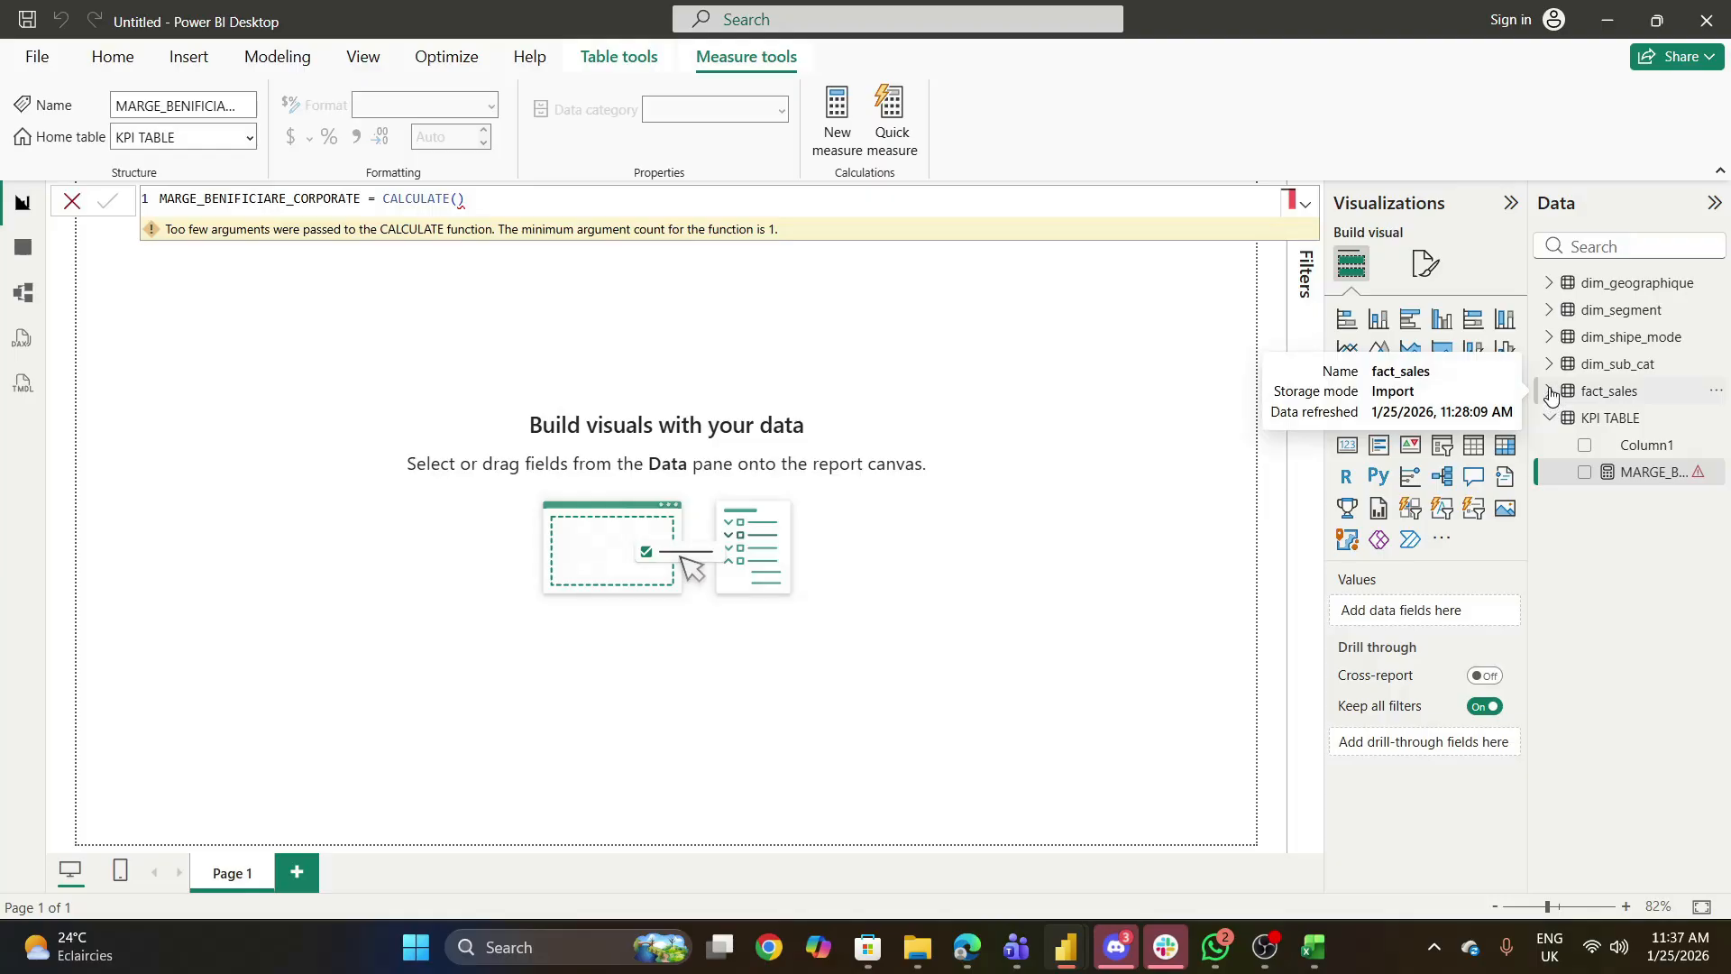
{"action": "left_click", "coordinate": [1550, 393]}
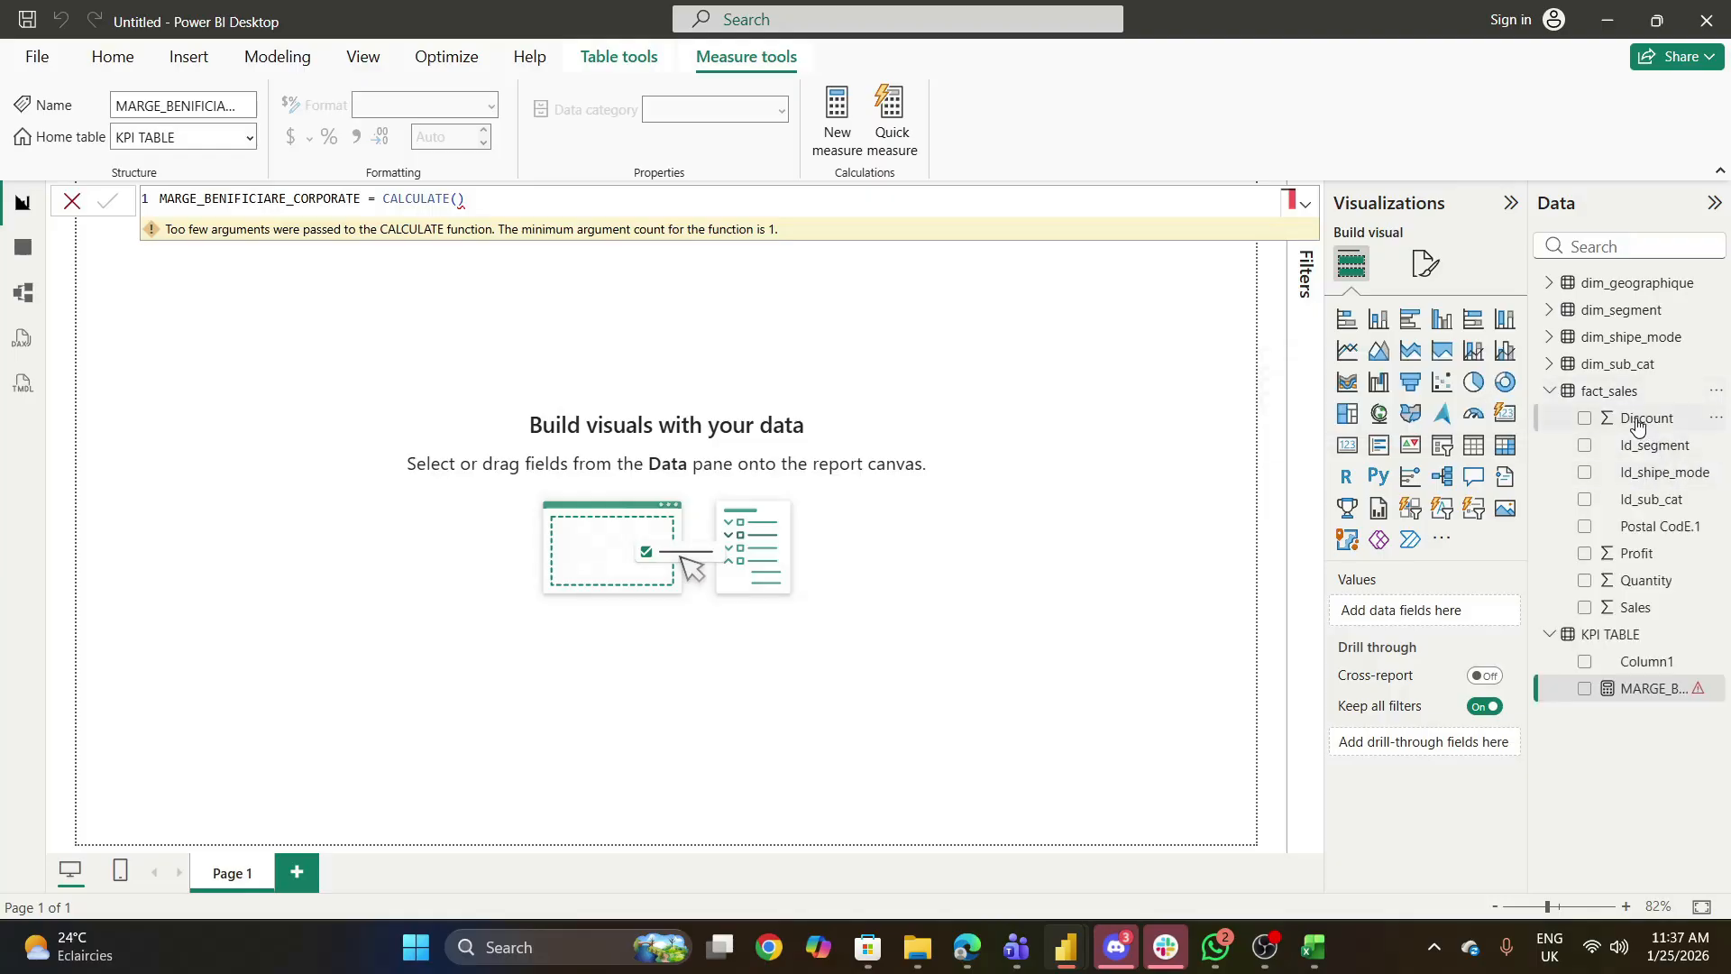
{"action": "left_click", "coordinate": [1644, 552]}
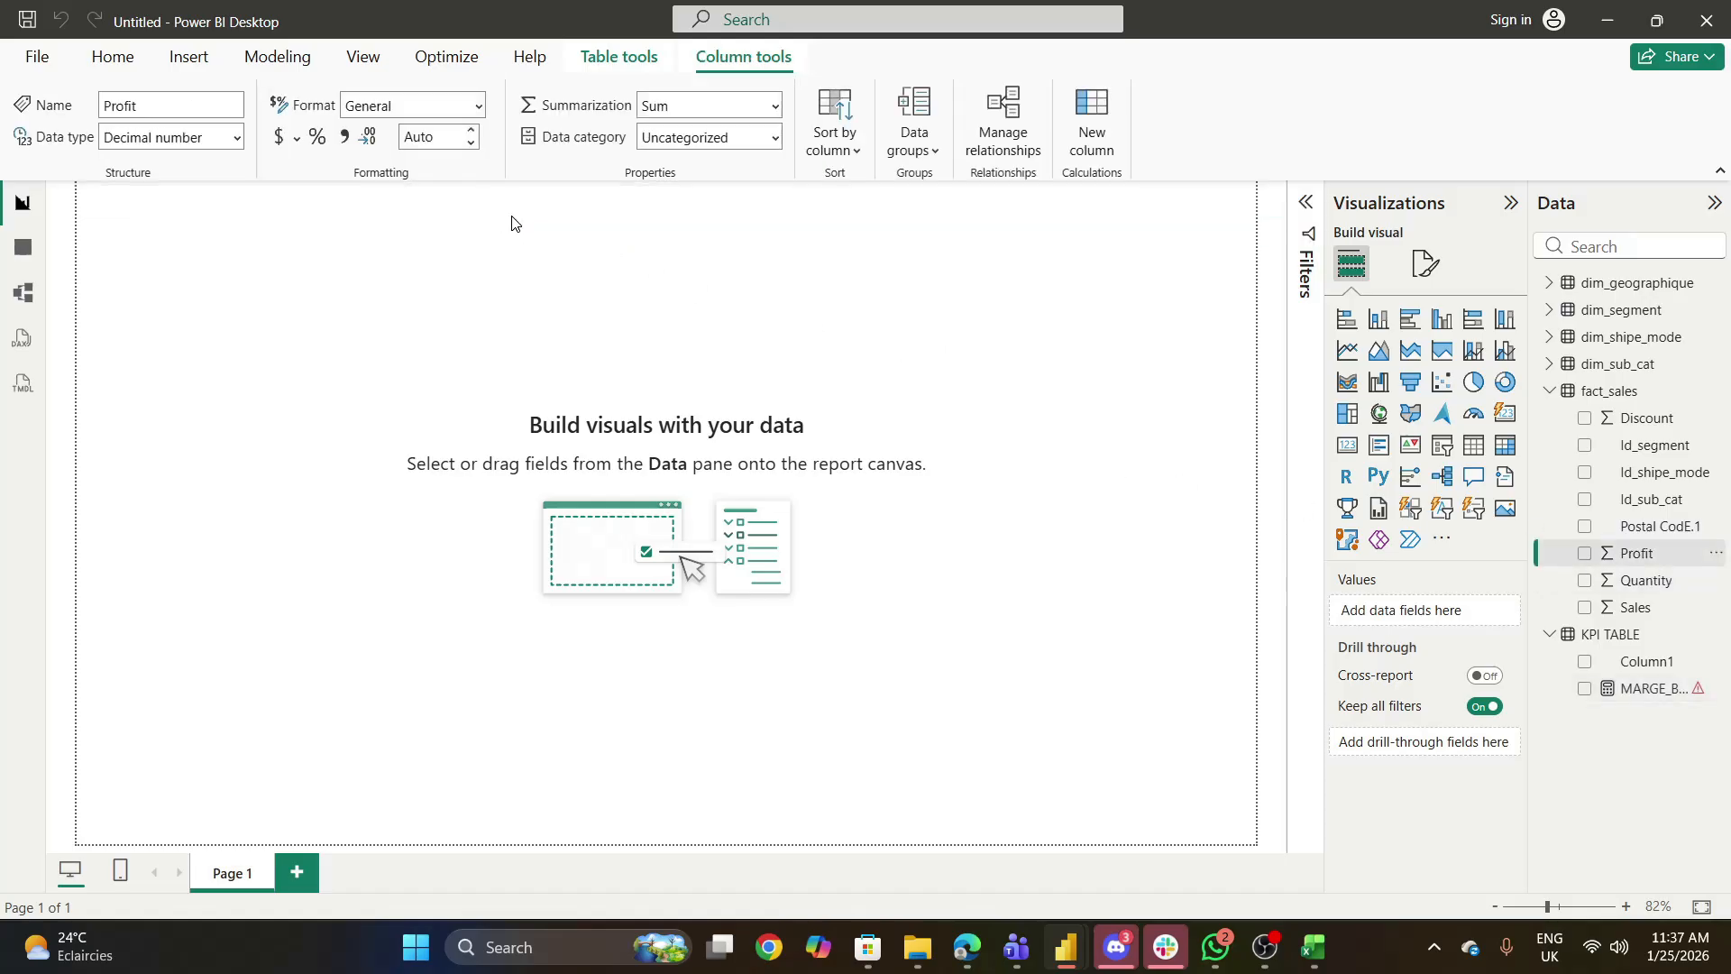
- Reselect the MARGE_BENIFICIARE_CORPORATE measure and try to edit its formula between the CALCULATE parentheses
{"action": "left_click", "coordinate": [1627, 691]}
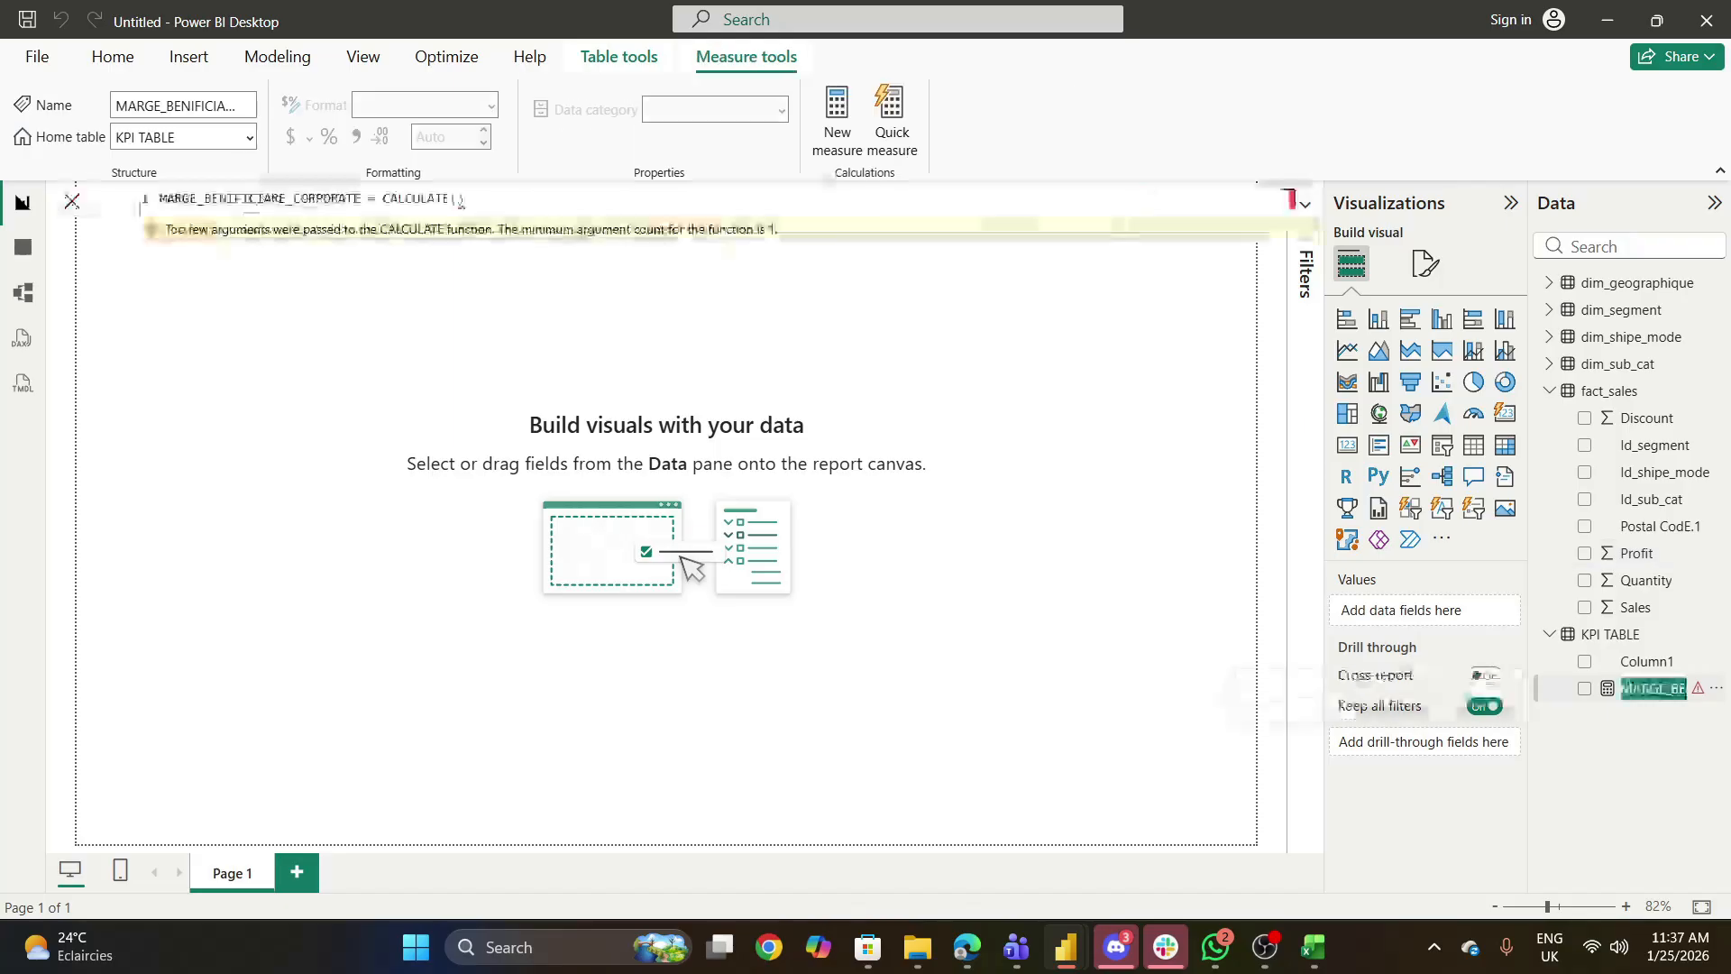
{"action": "left_click", "coordinate": [459, 200]}
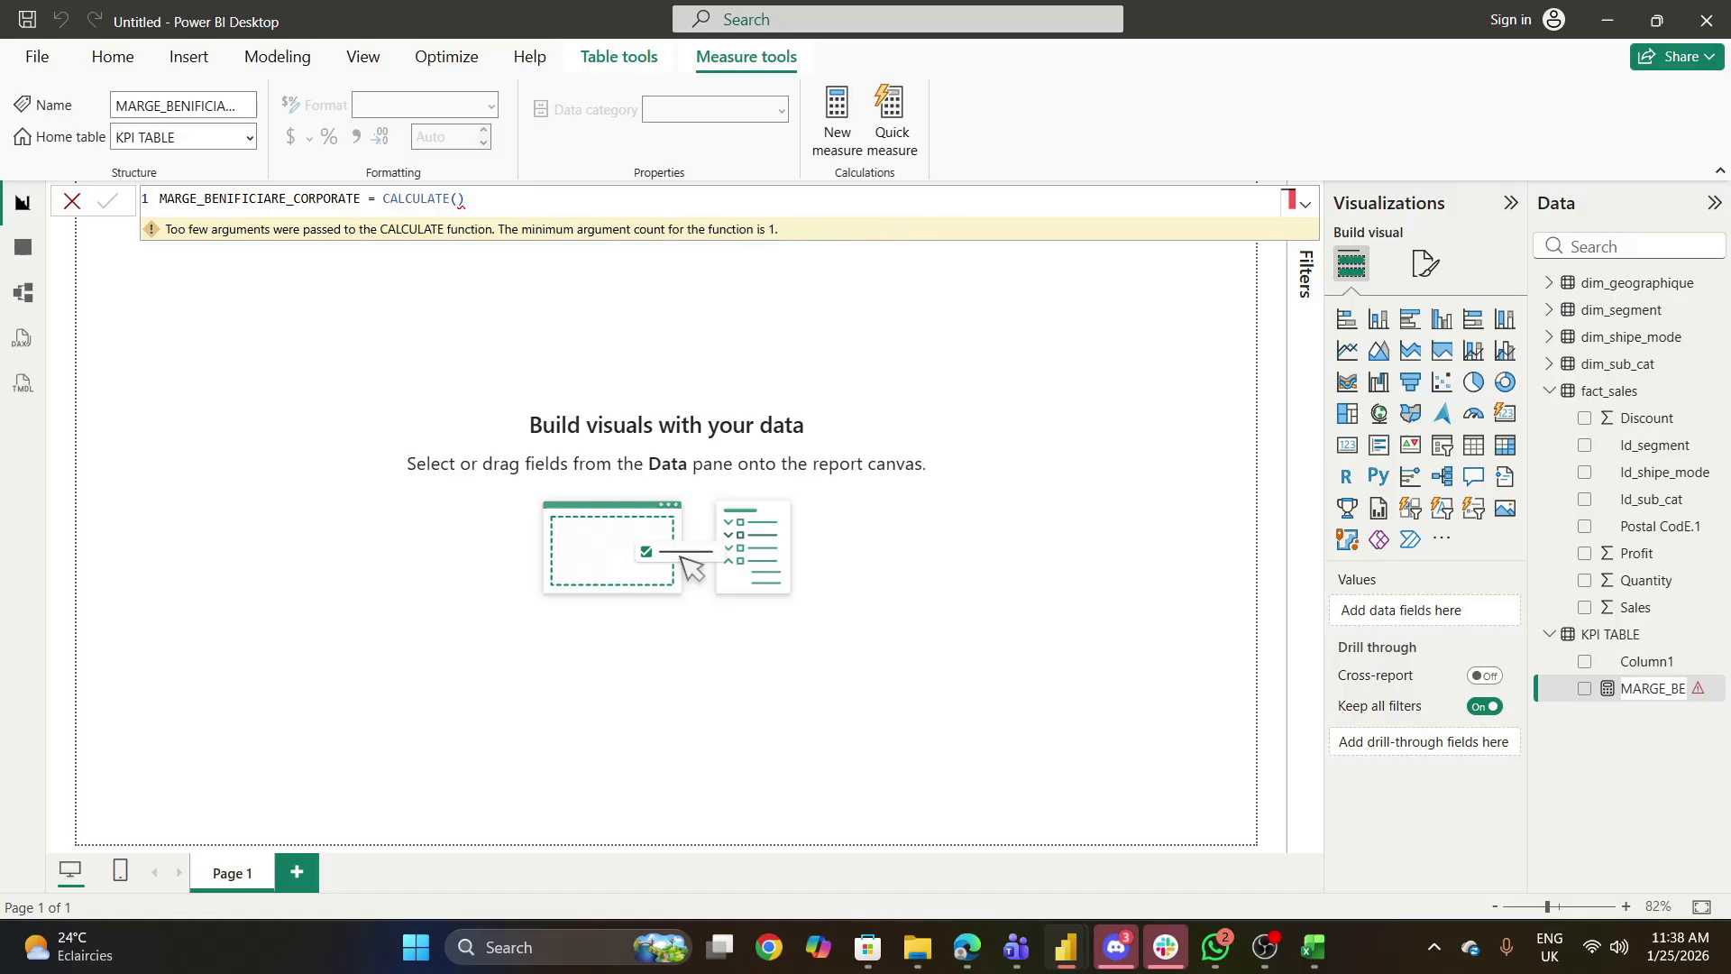
{"action": "left_click", "coordinate": [458, 199]}
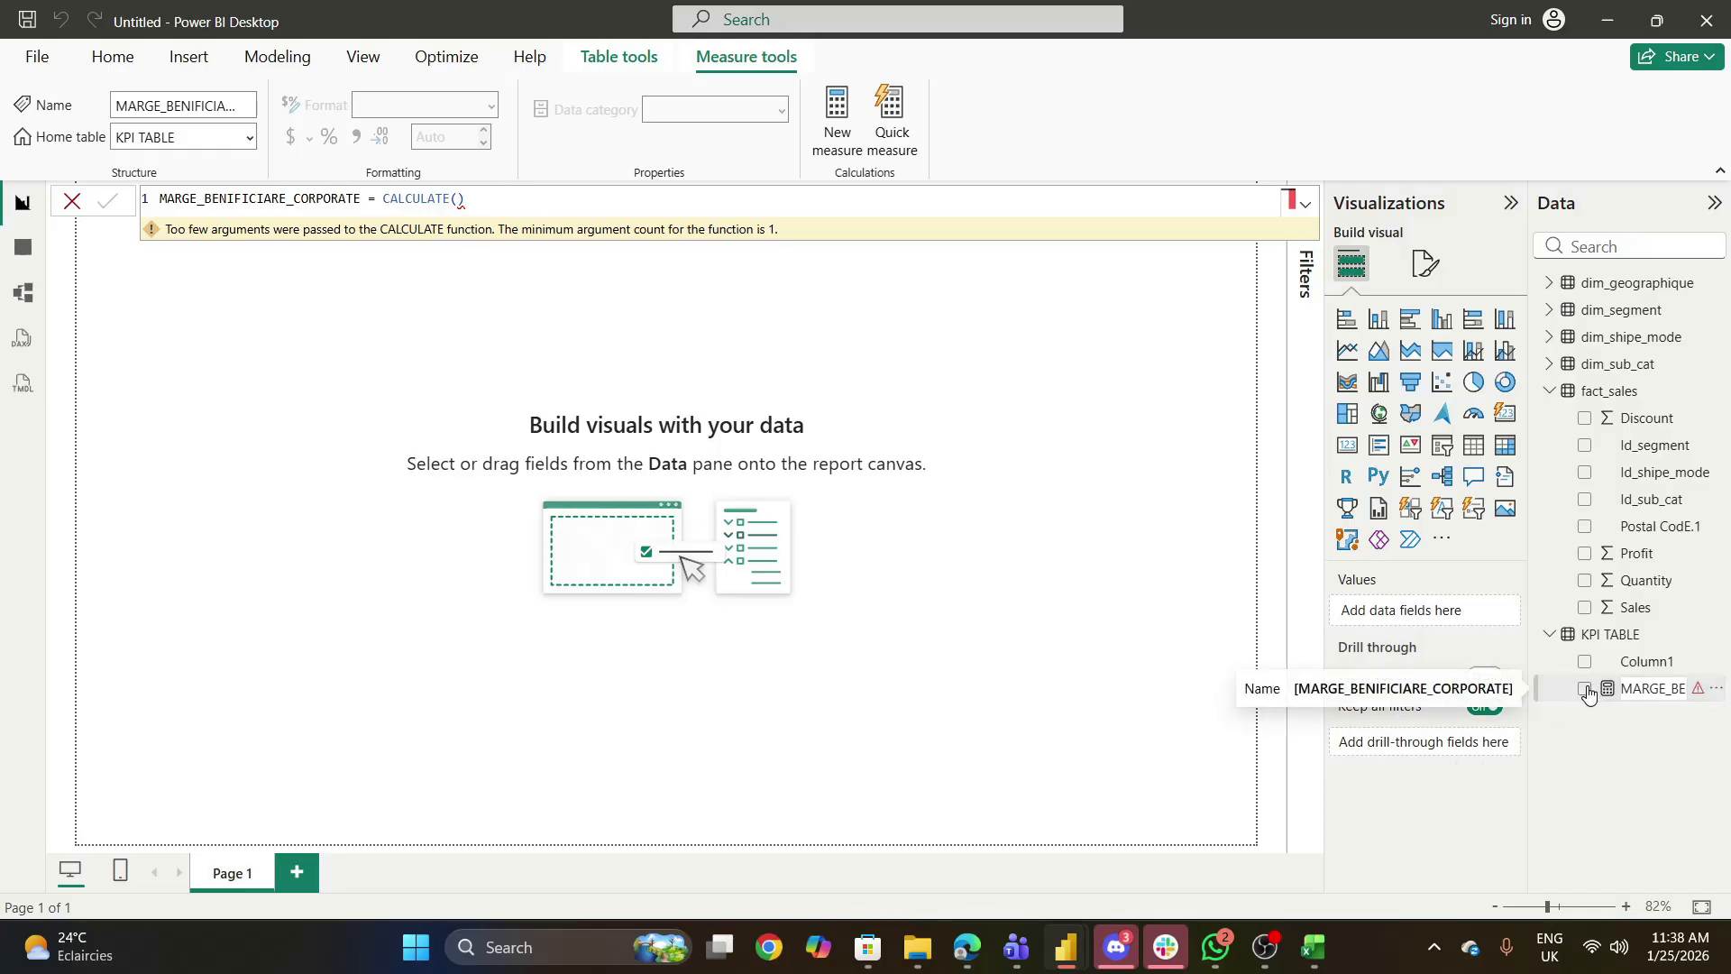
{"action": "double_click", "coordinate": [1664, 688]}
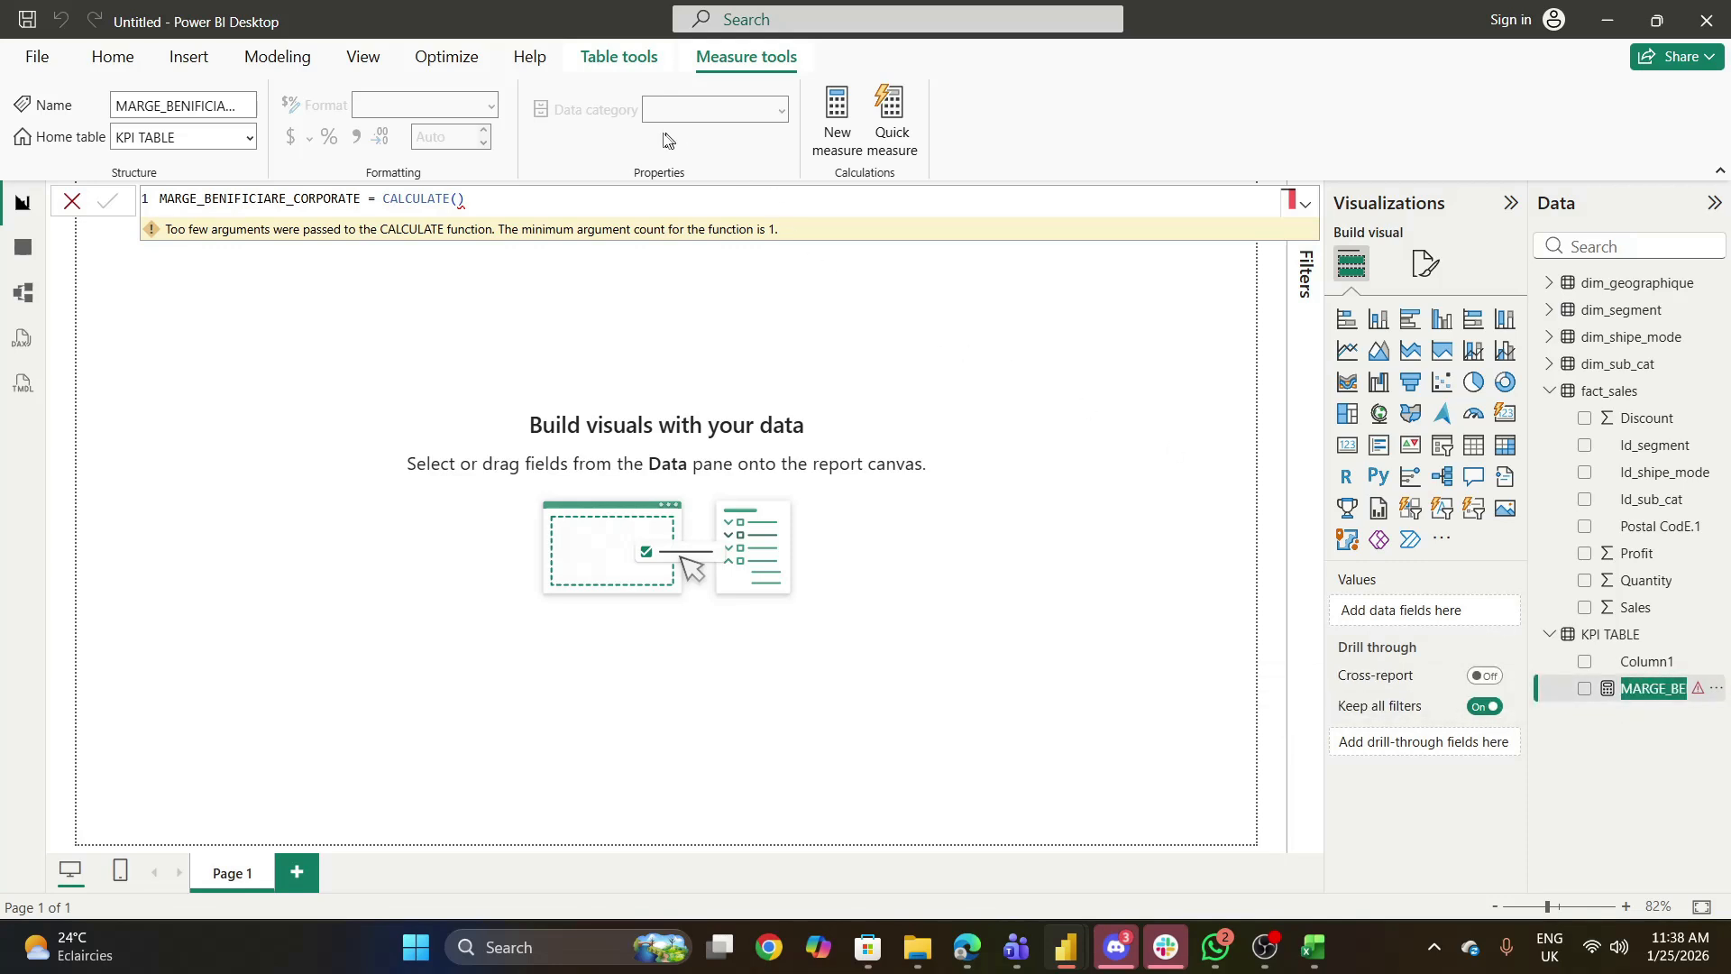
{"action": "left_click", "coordinate": [460, 200]}
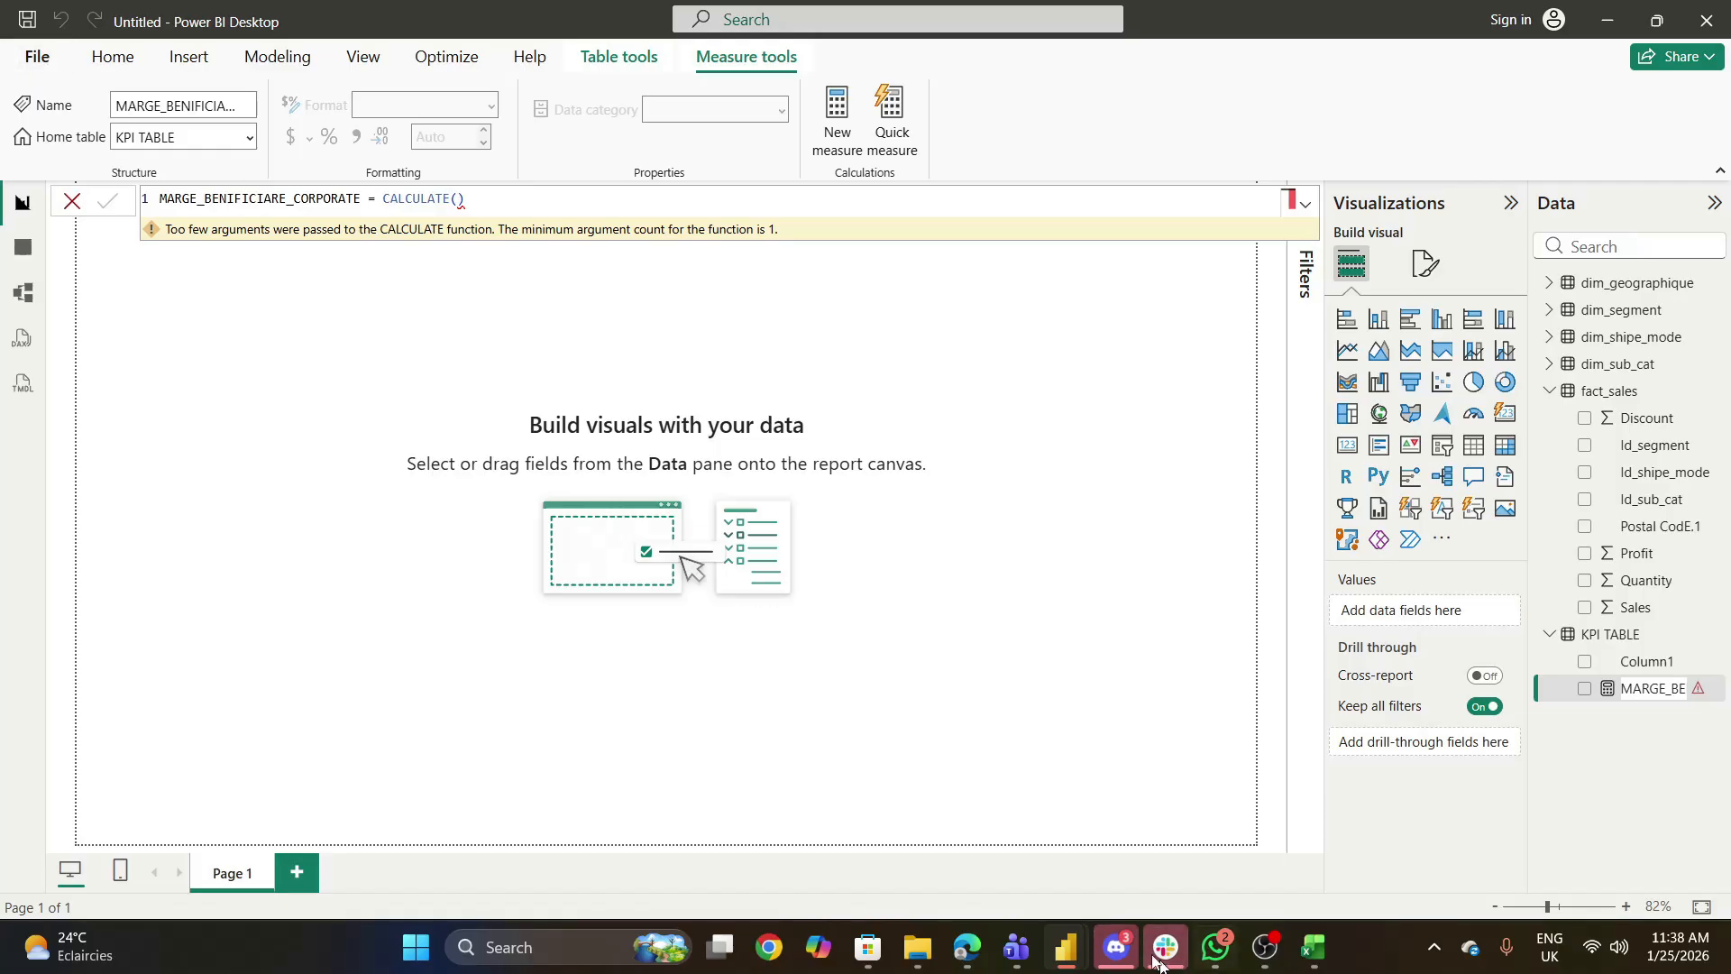
- Close the Power Query Editor with its changes applied and return to the report in Power BI Desktop
{"action": "mouse_move", "coordinate": [1066, 948]}
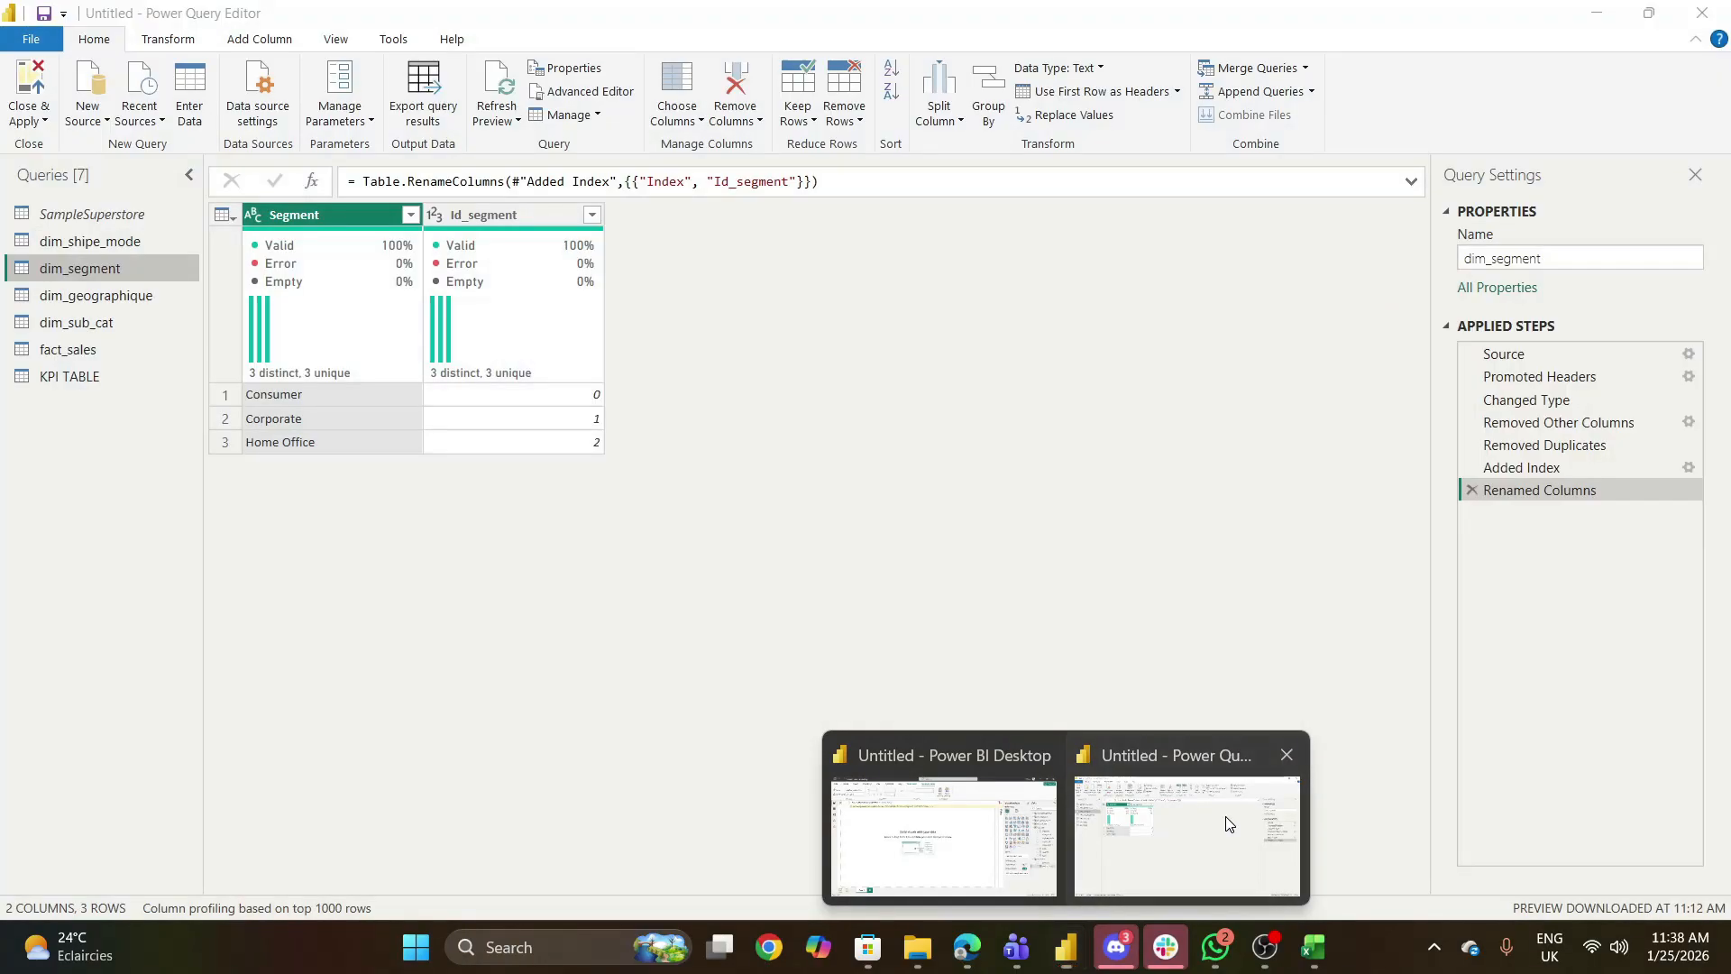
{"action": "left_click", "coordinate": [1225, 815]}
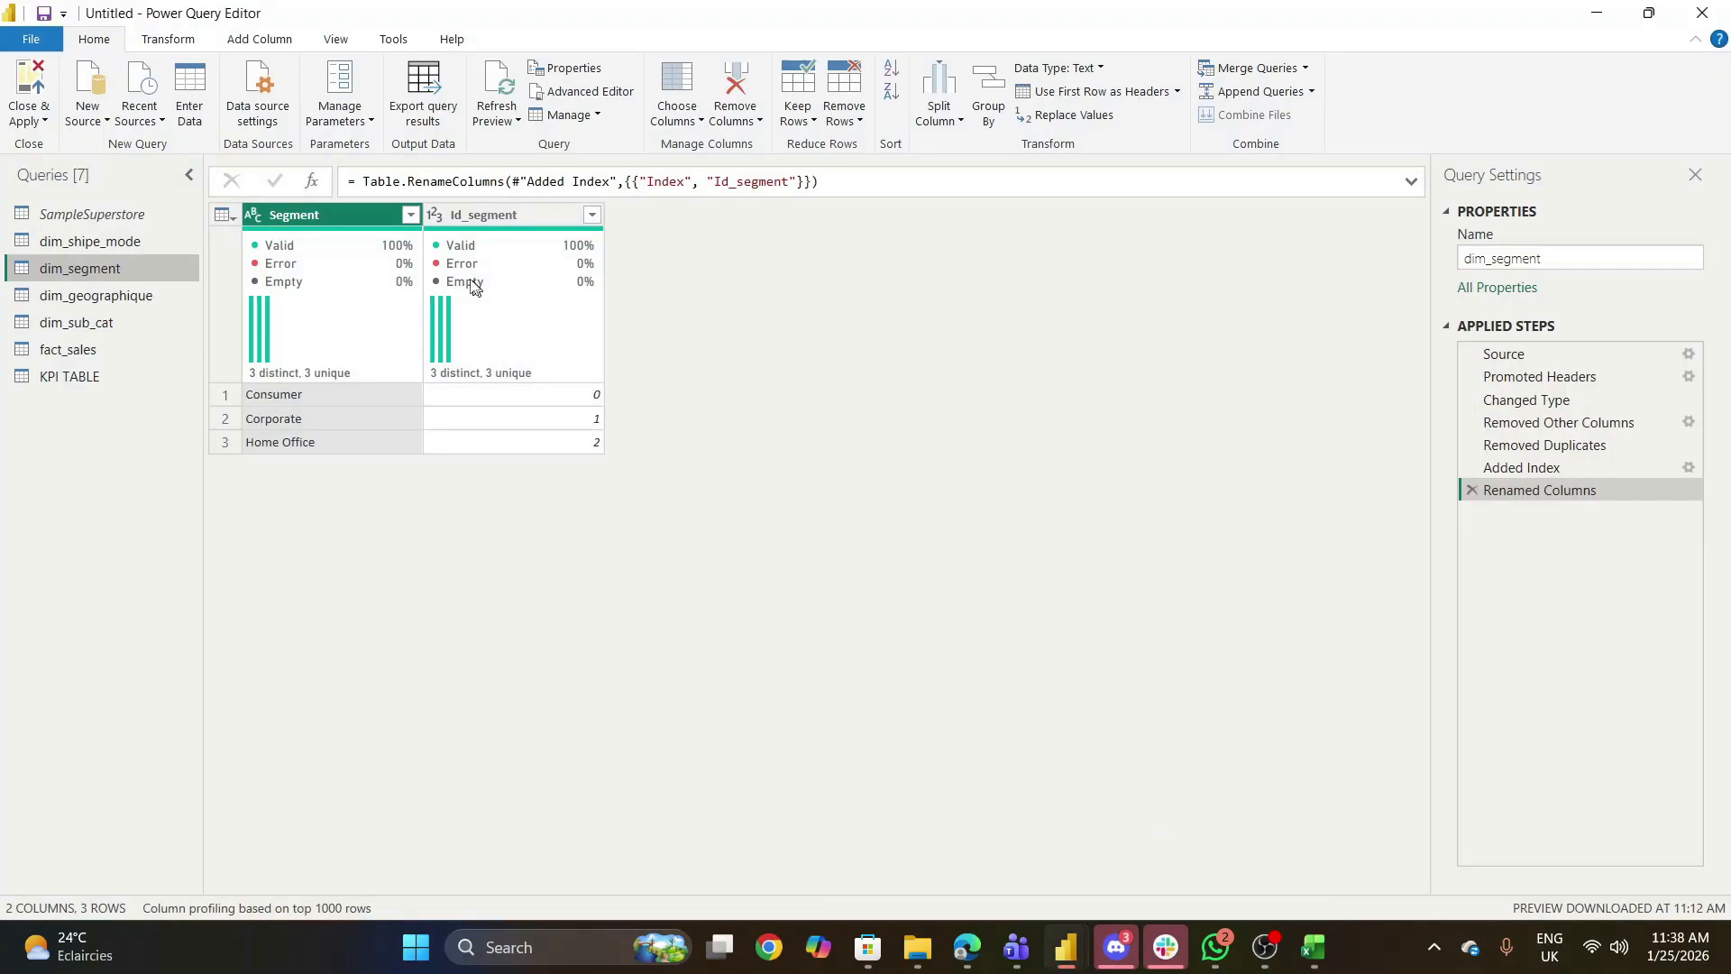
{"action": "left_click", "coordinate": [41, 121]}
{"action": "left_click", "coordinate": [77, 146]}
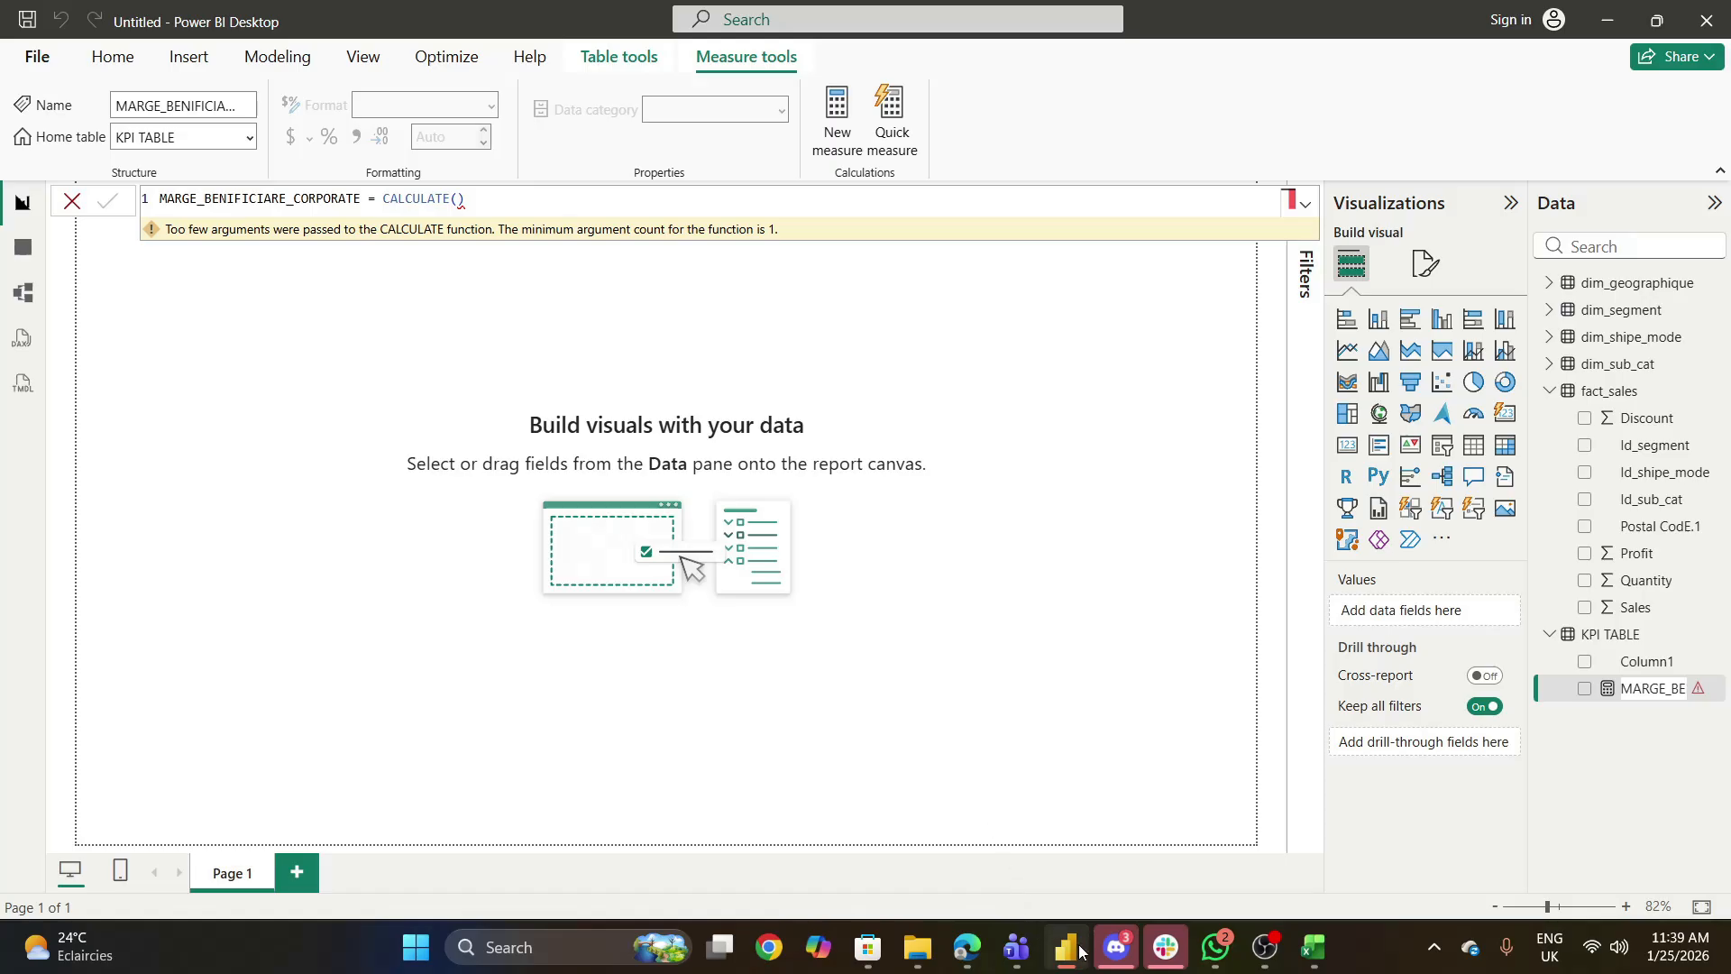
{"action": "mouse_move", "coordinate": [1082, 949]}
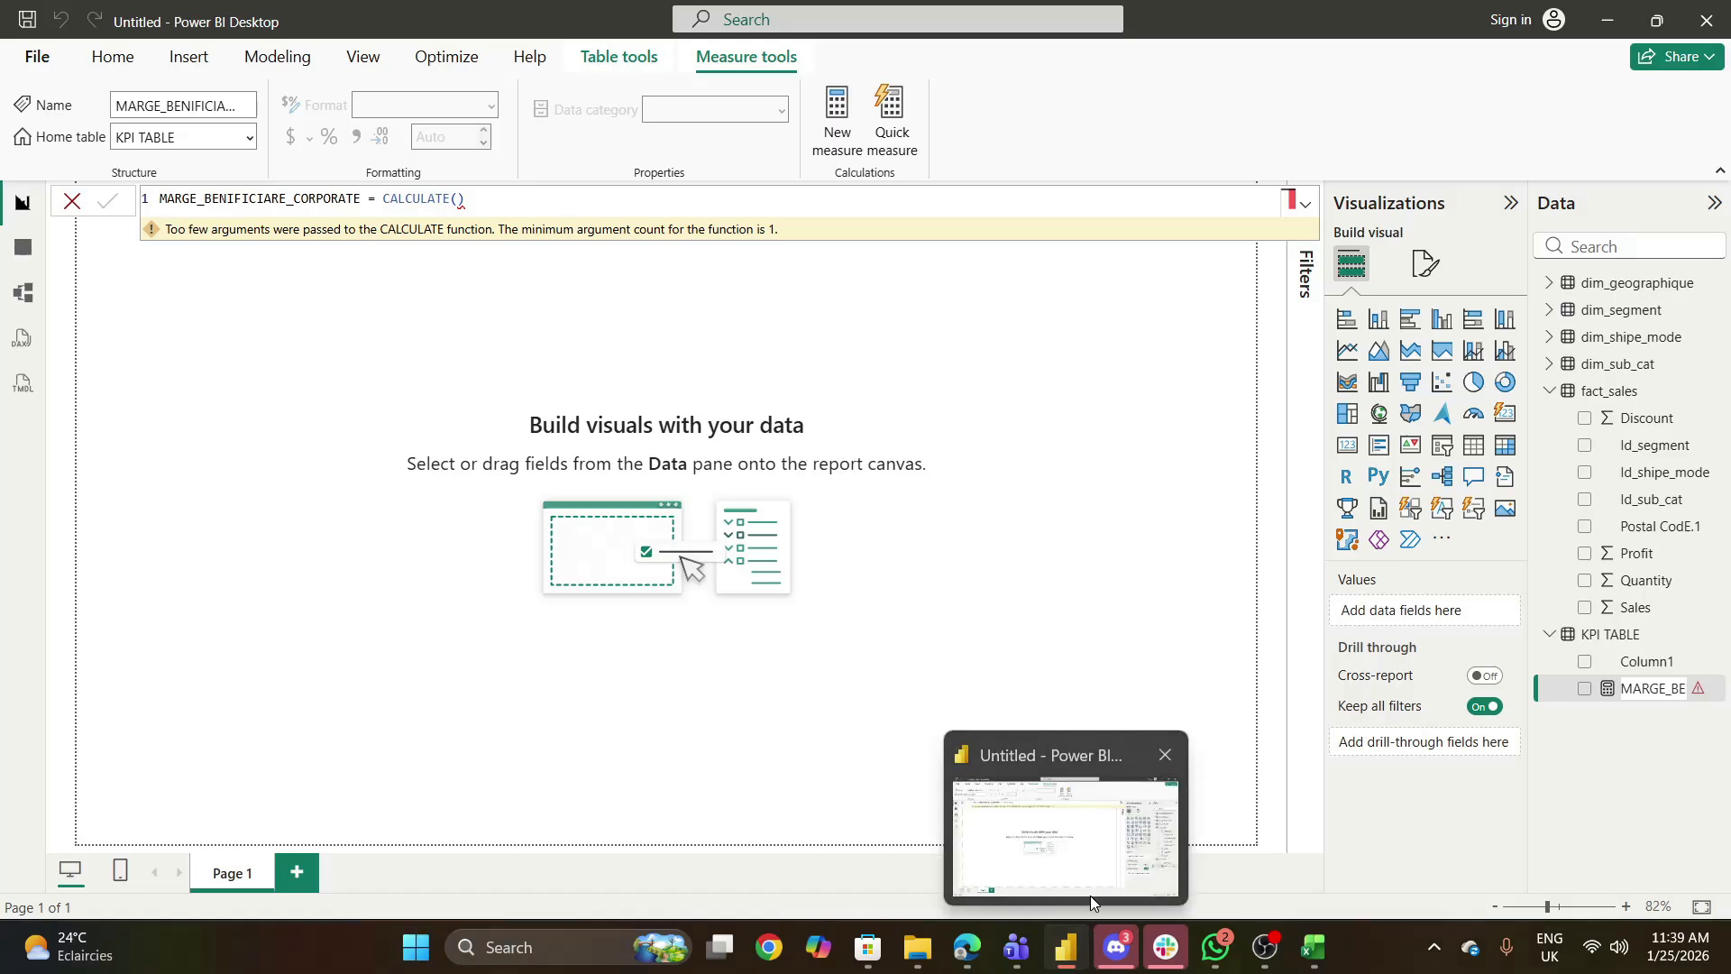
{"action": "left_click", "coordinate": [1039, 822]}
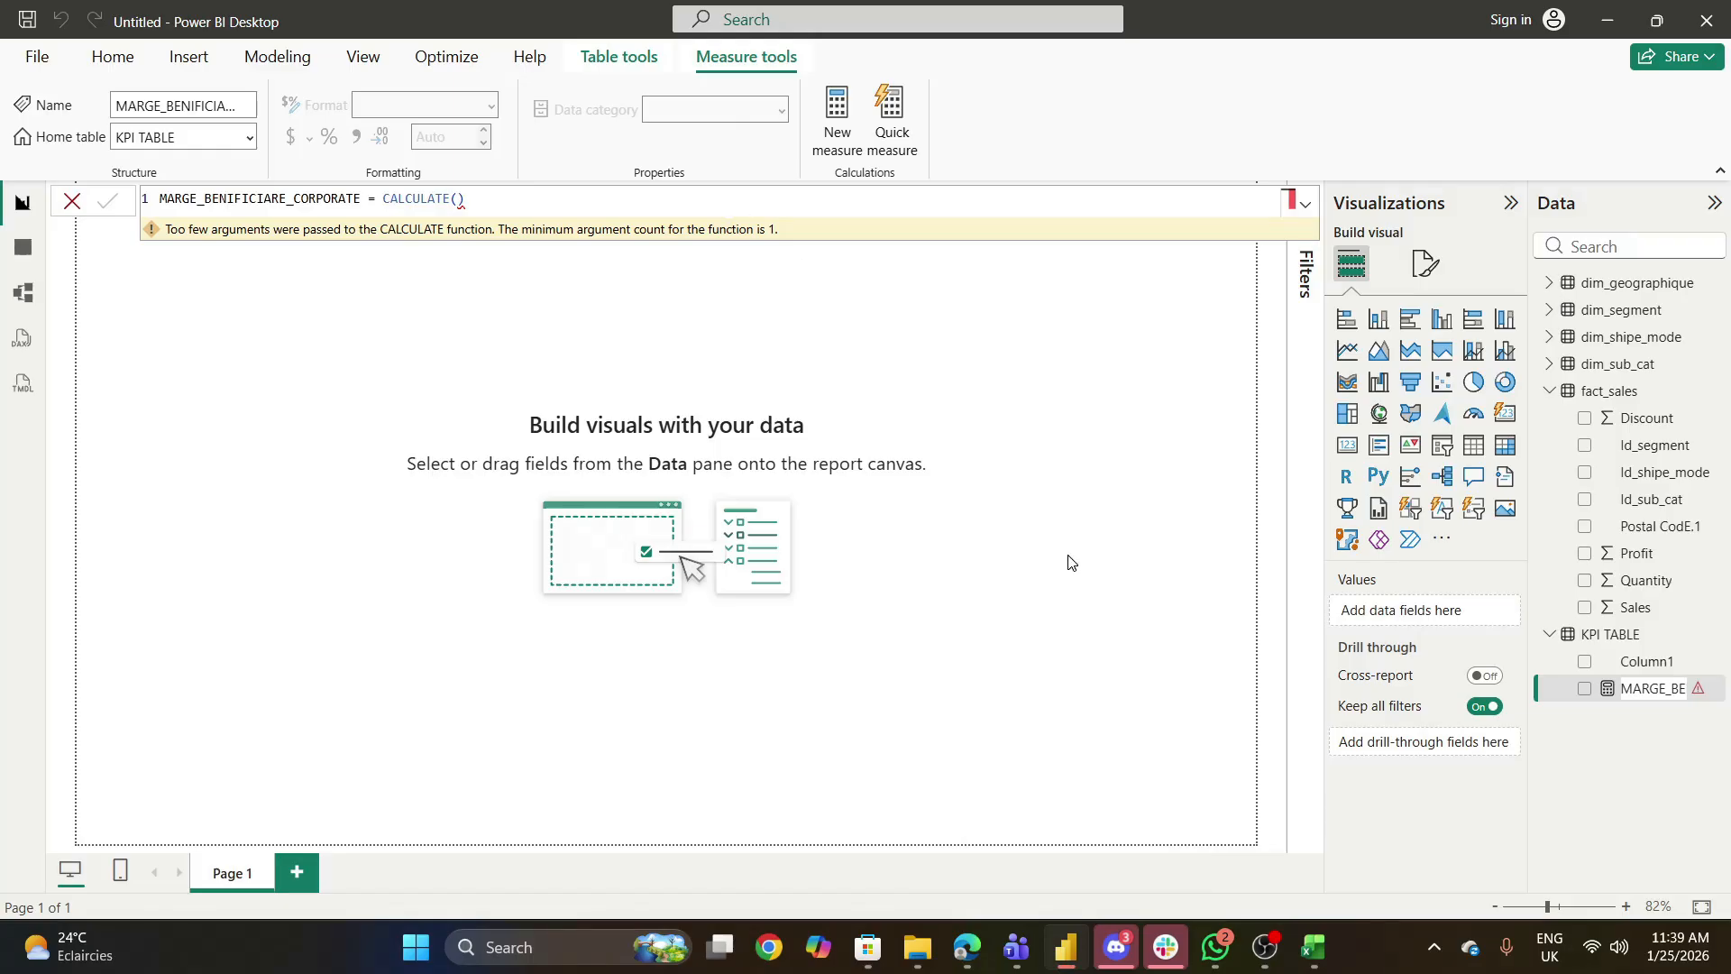
- Switch to the Microsoft Edge window with the Data warehouse presentation
{"action": "left_click", "coordinate": [1210, 934]}
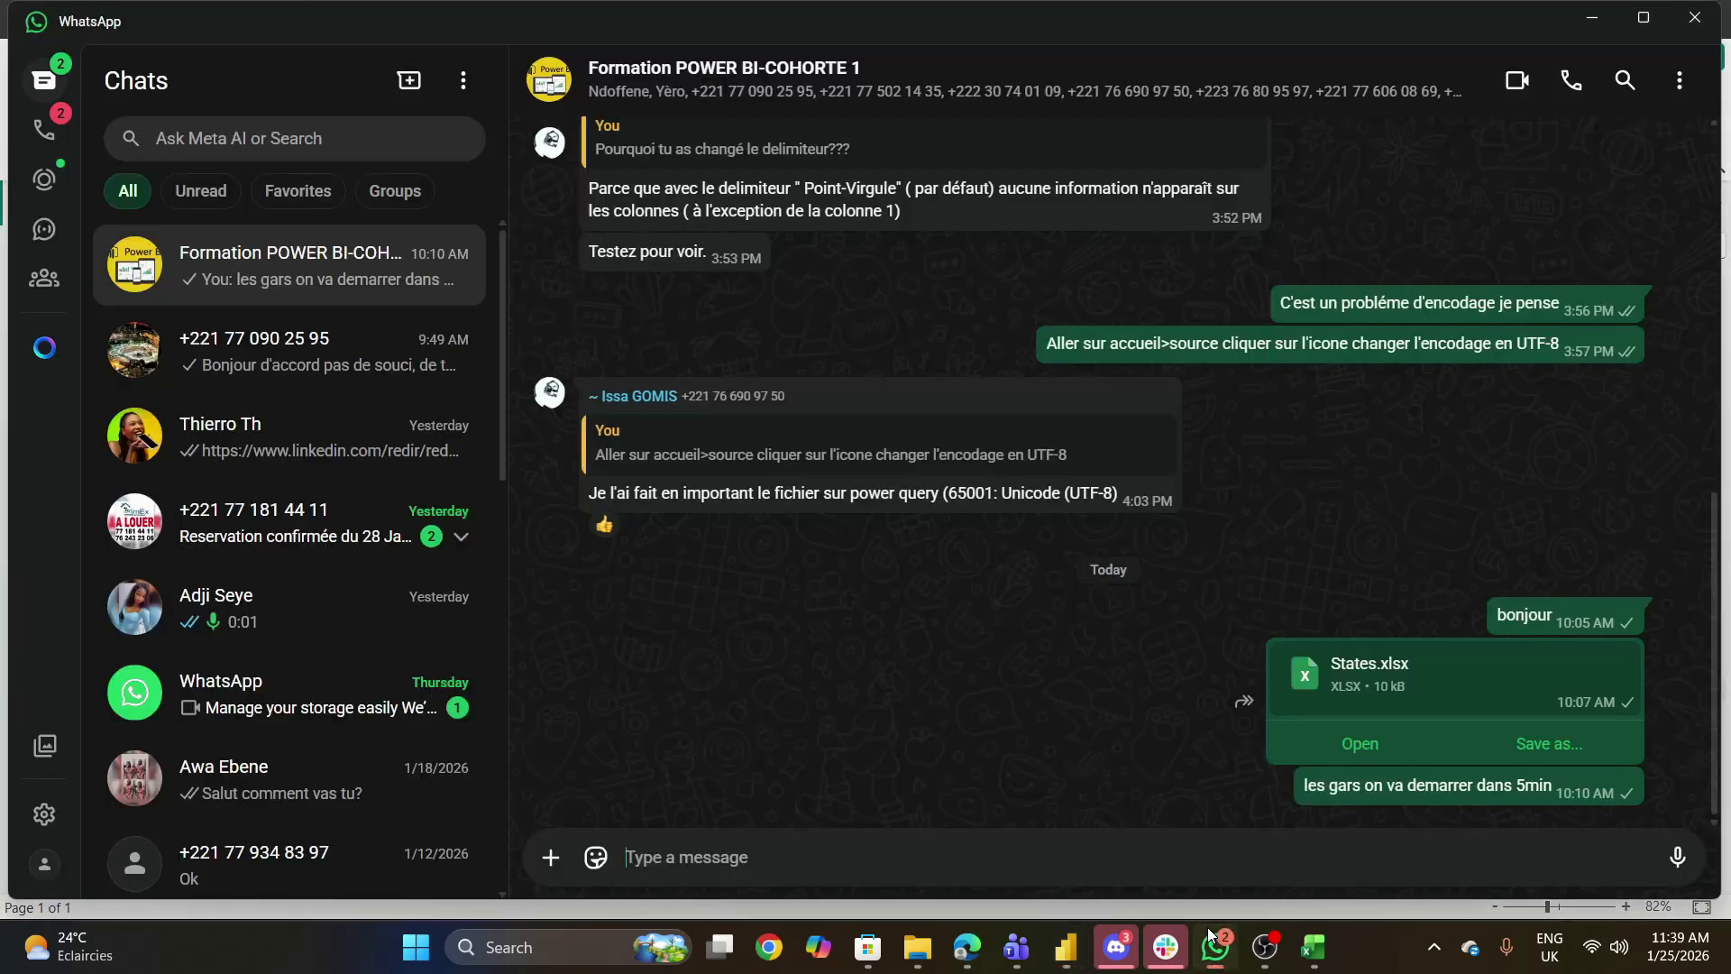
{"action": "left_click", "coordinate": [1215, 945]}
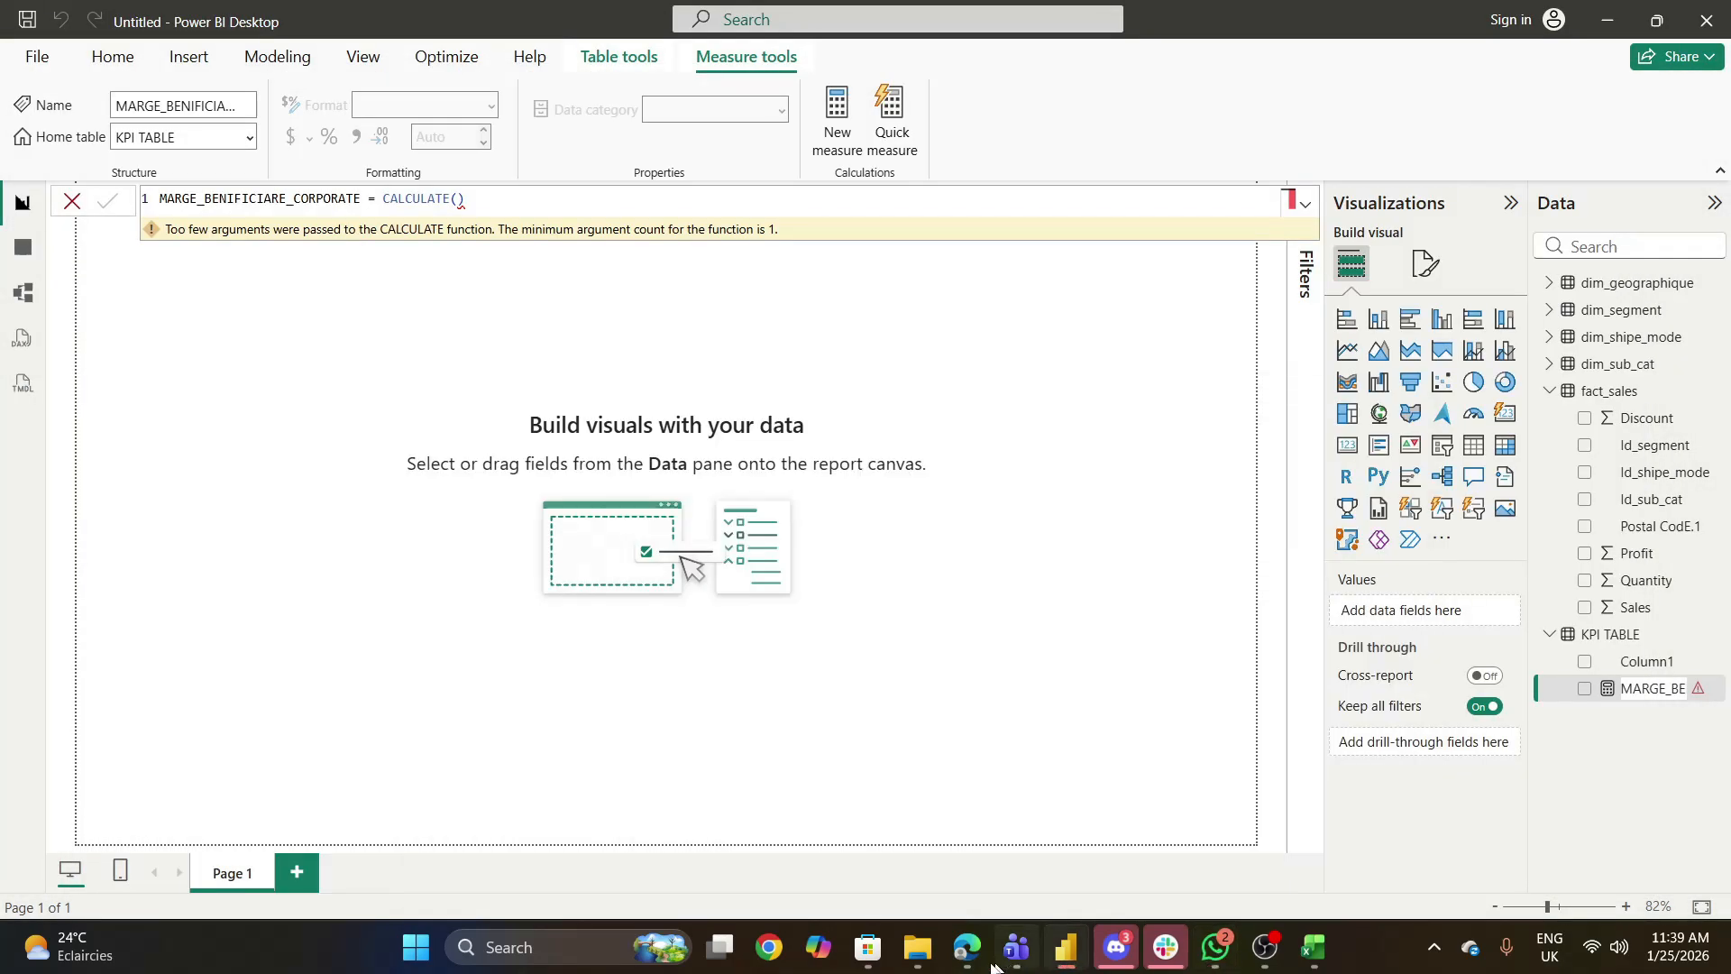
{"action": "mouse_move", "coordinate": [967, 947]}
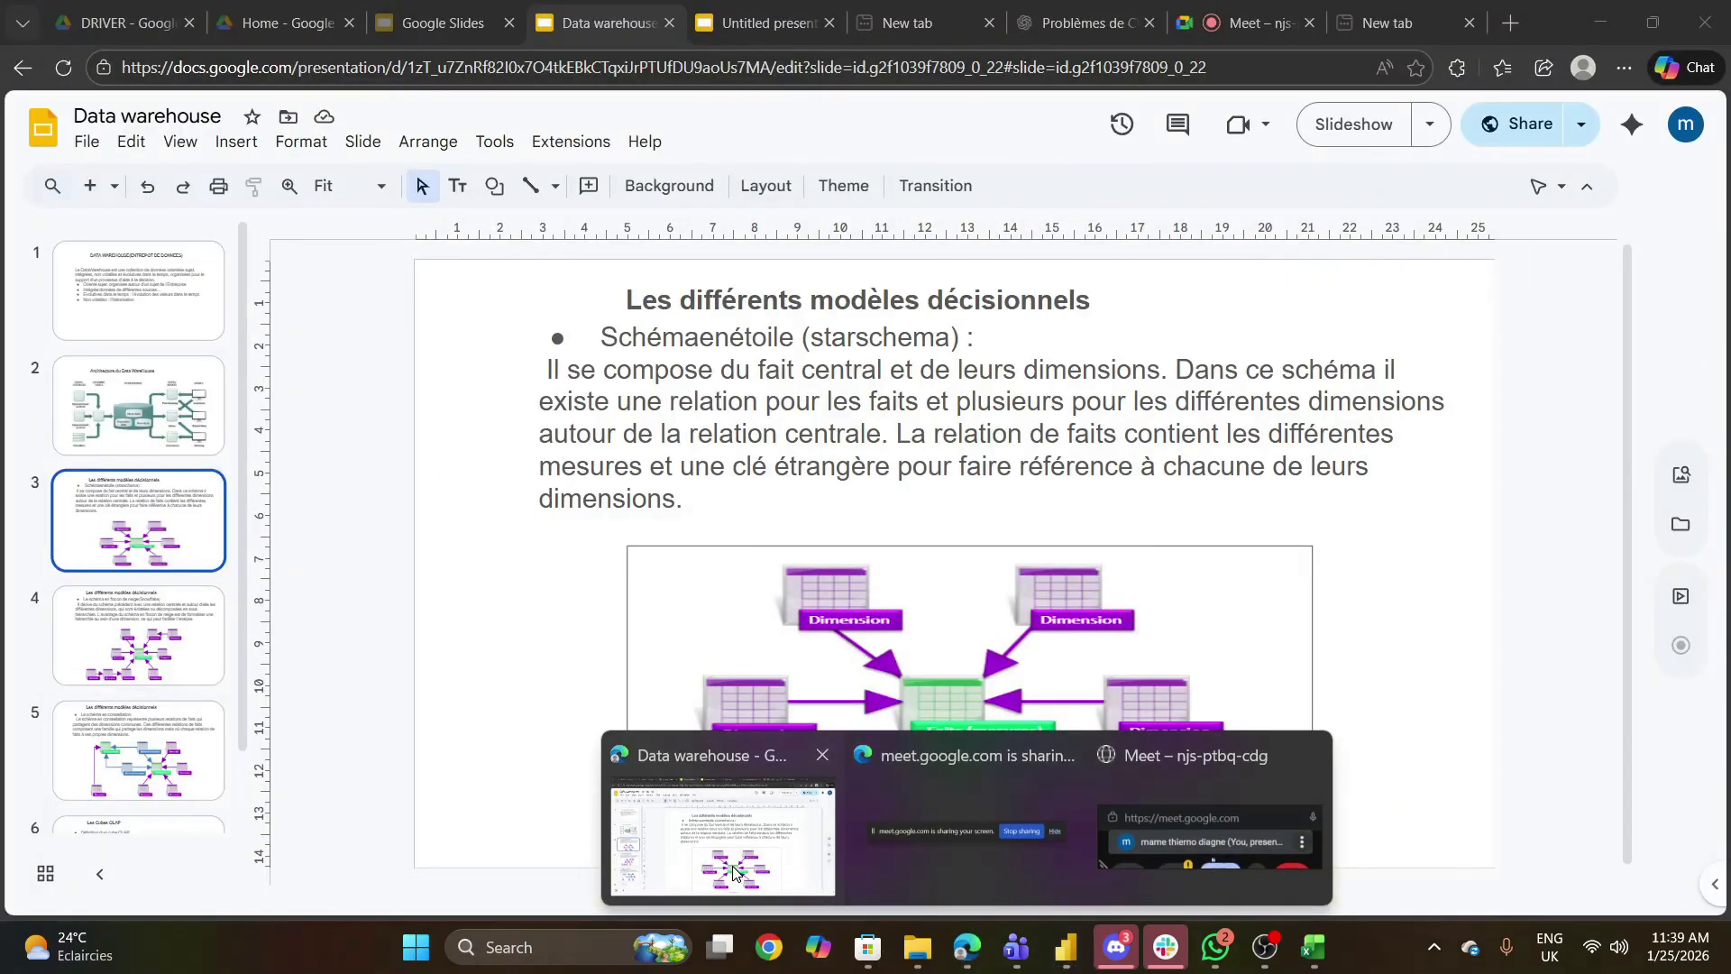
{"action": "left_click", "coordinate": [741, 879]}
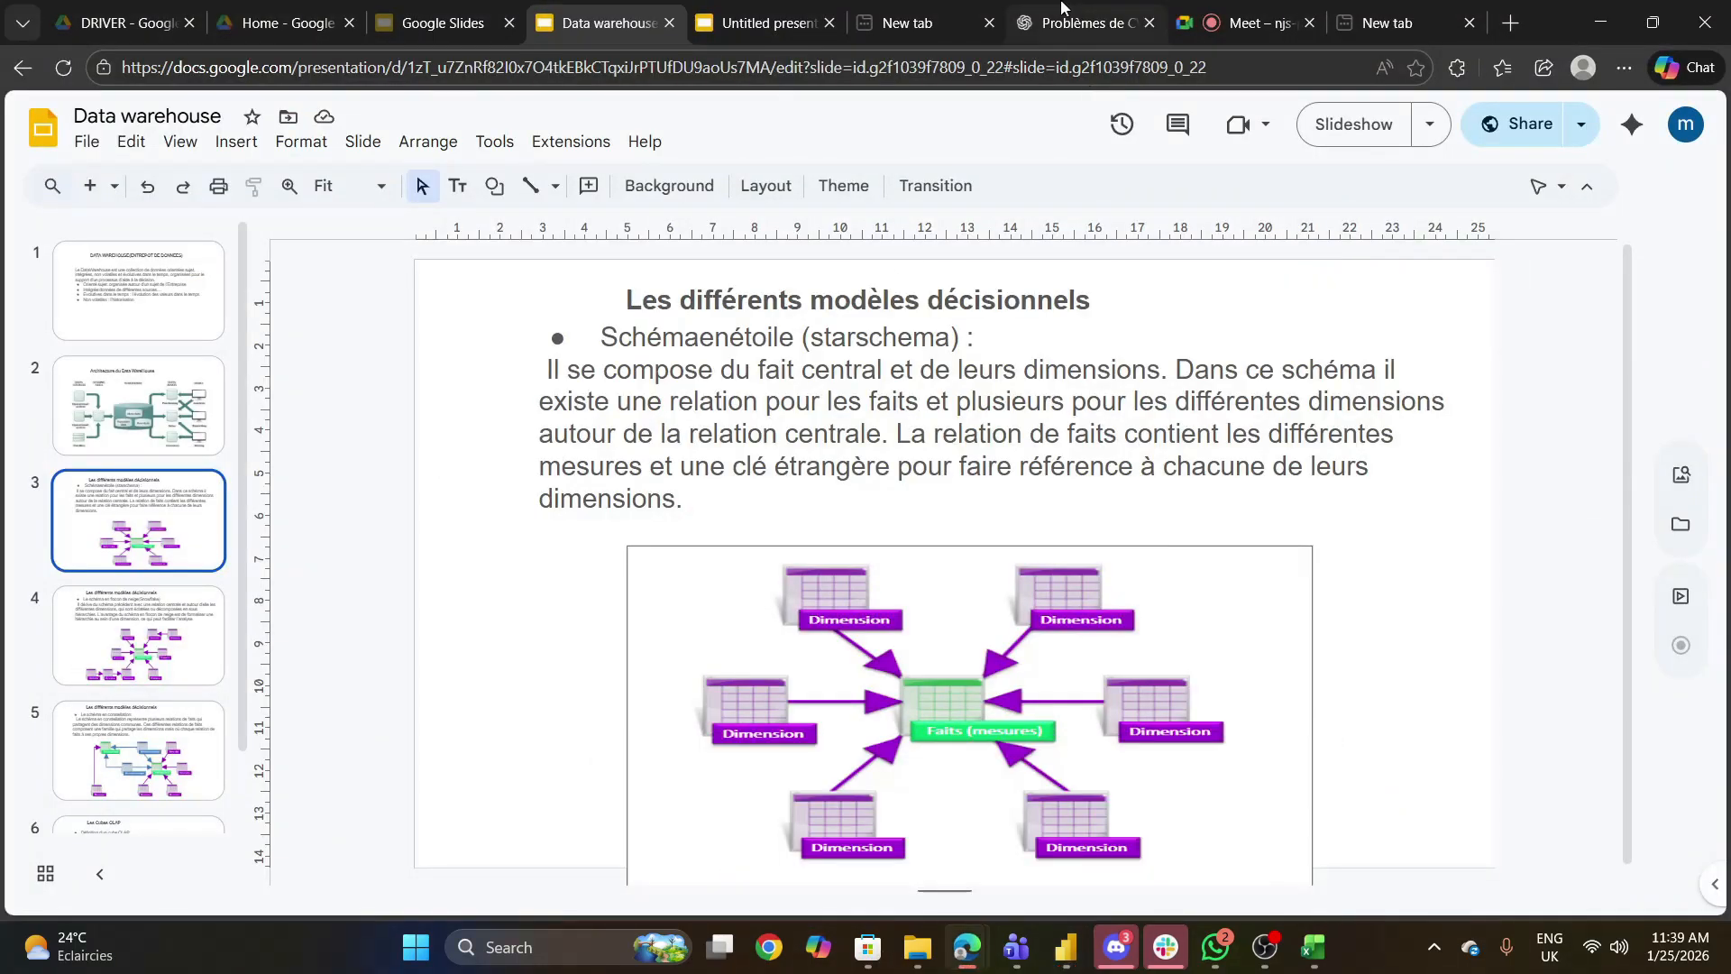
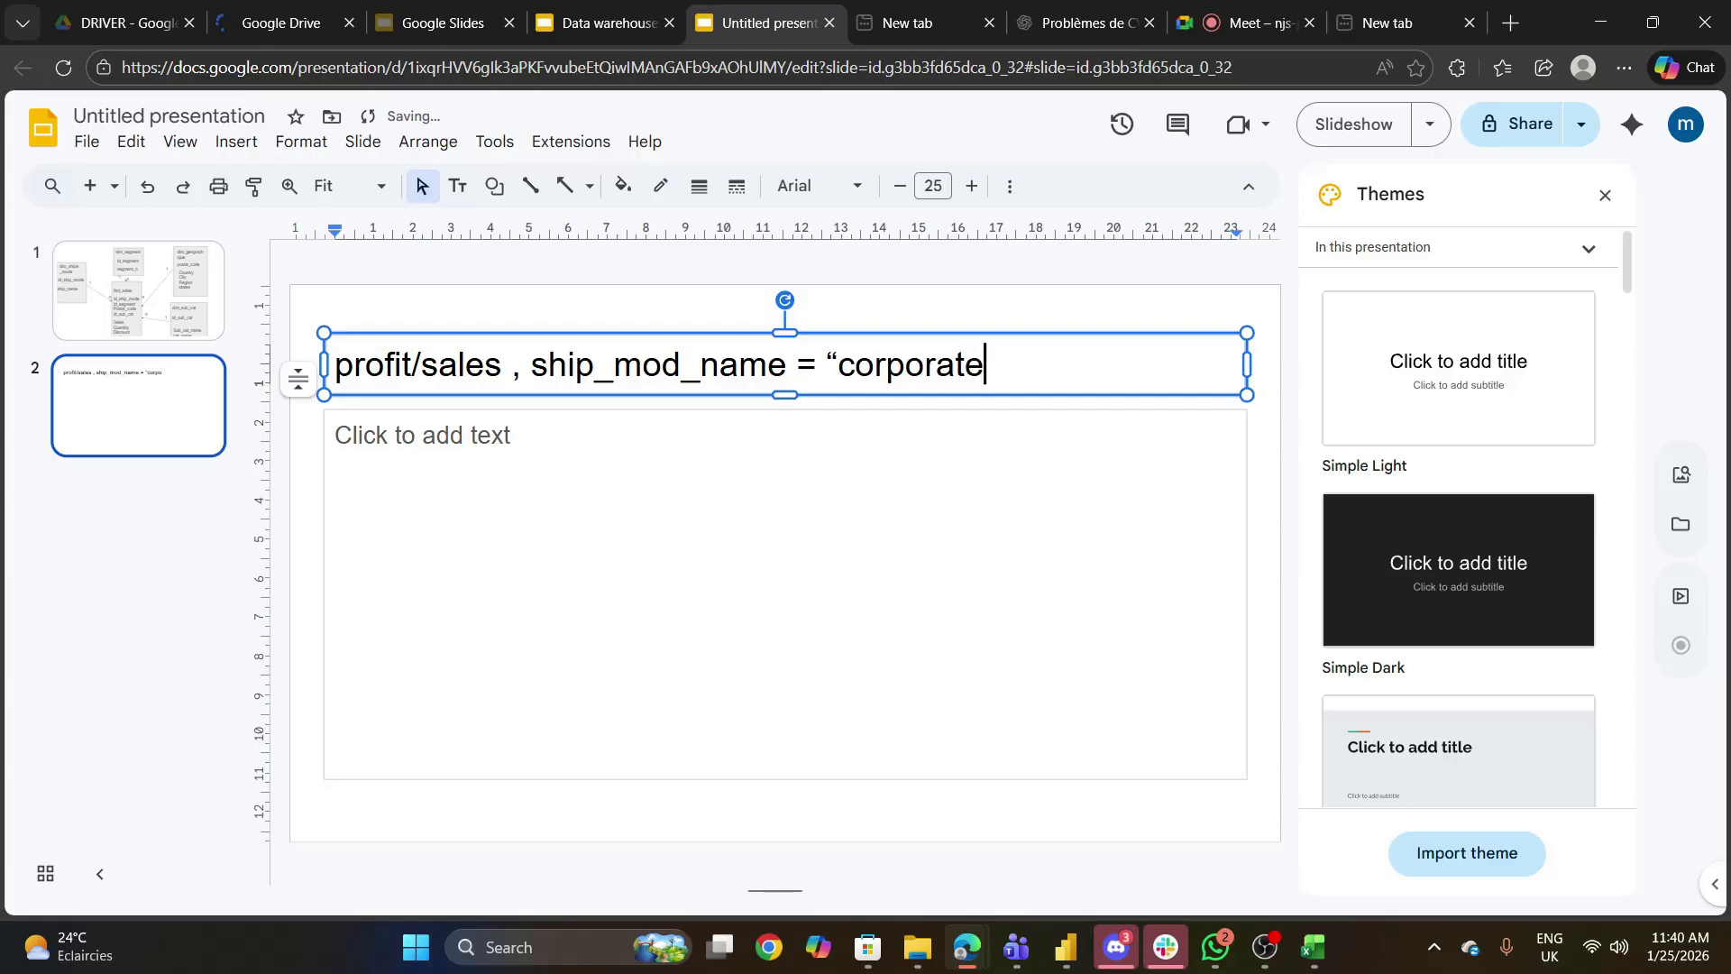
- Complete the second slide's title by adding the closing quotation mark after “corporate in the ship_mod_name condition
{"action": "key", "text": "ctrl+2"}
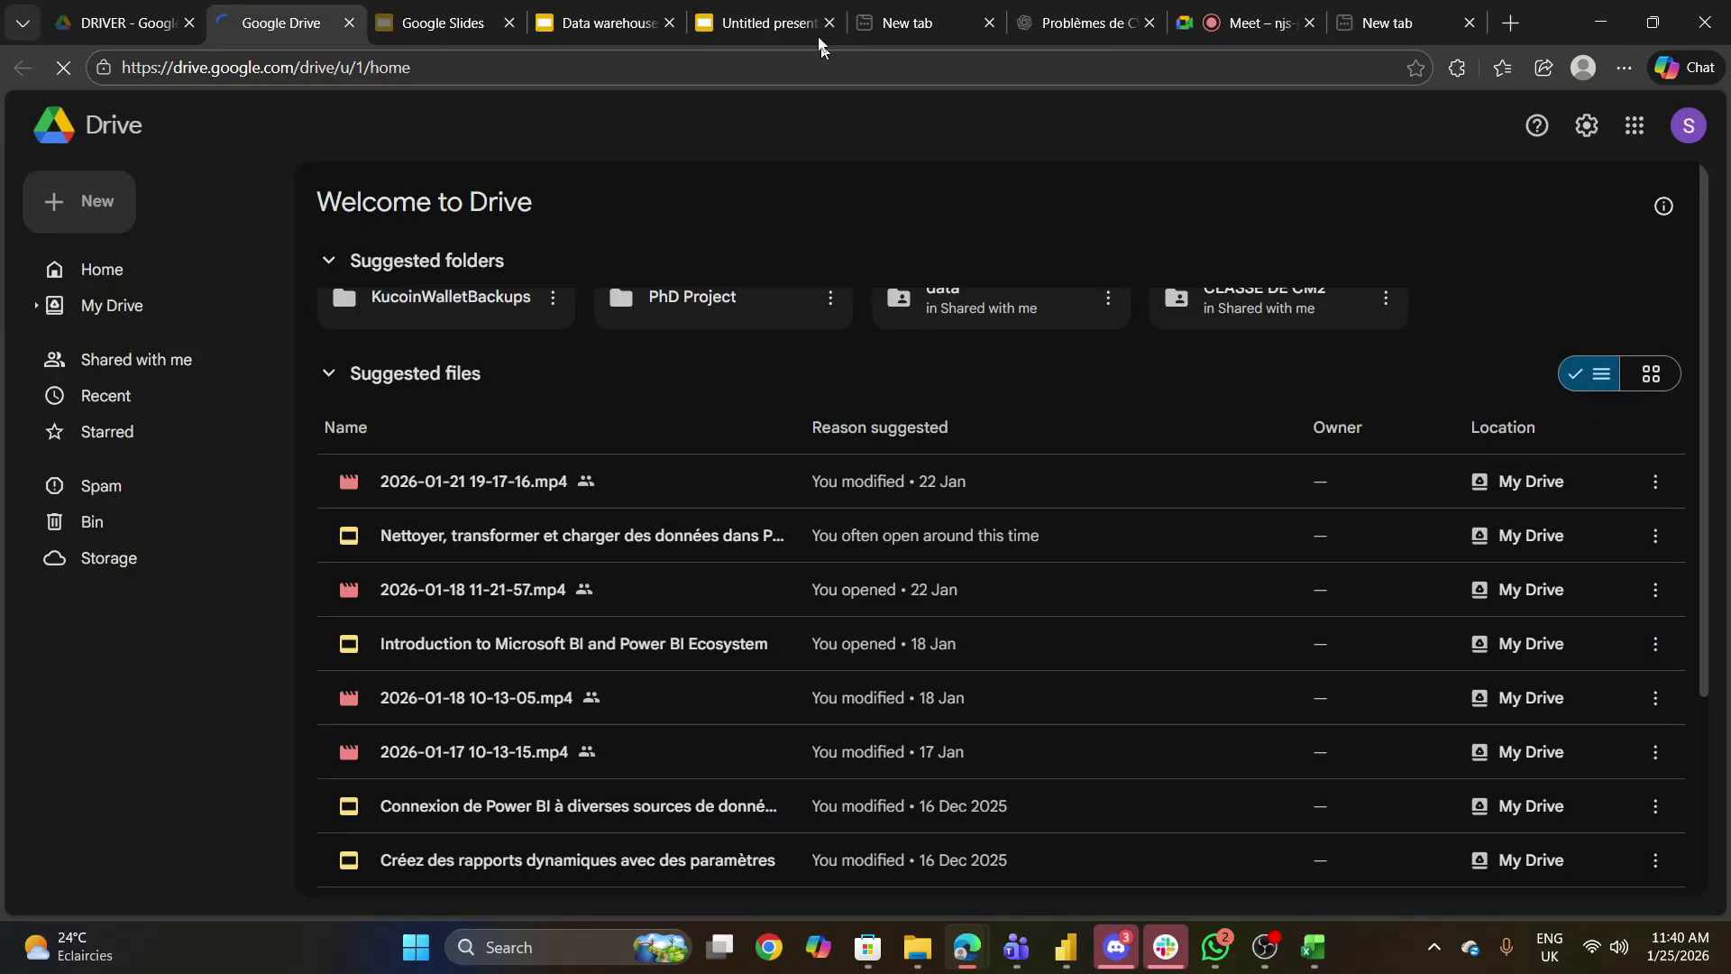
{"action": "left_click", "coordinate": [788, 7]}
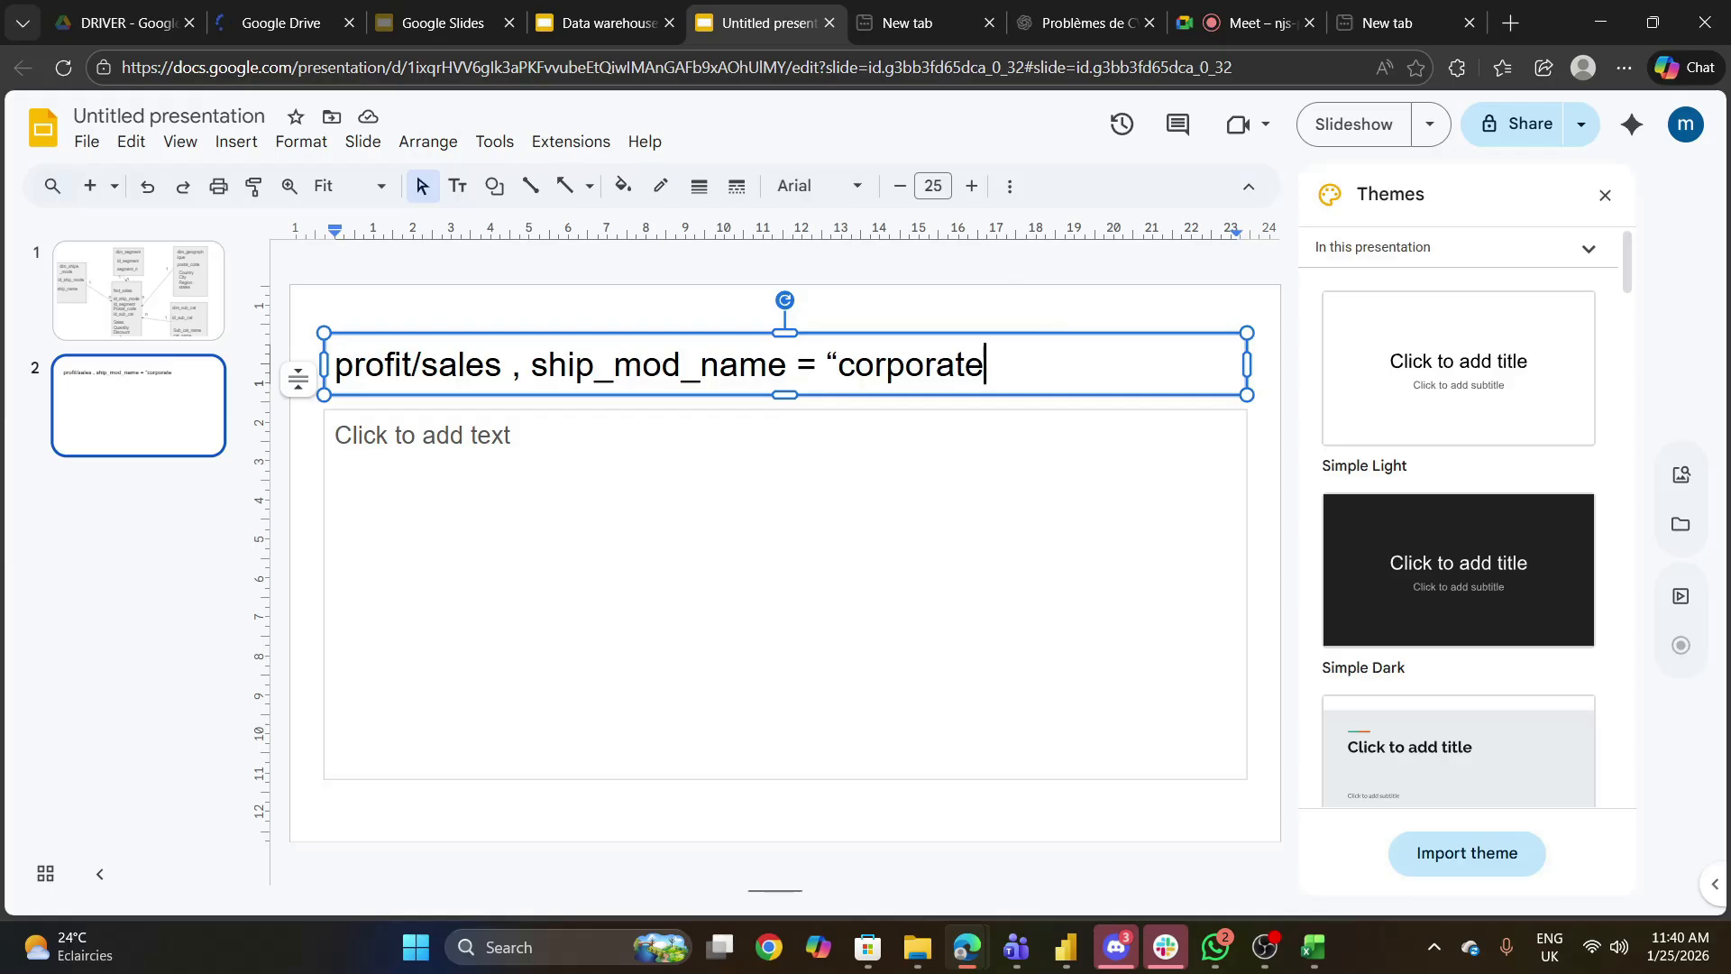
{"action": "type", "text": "\""}
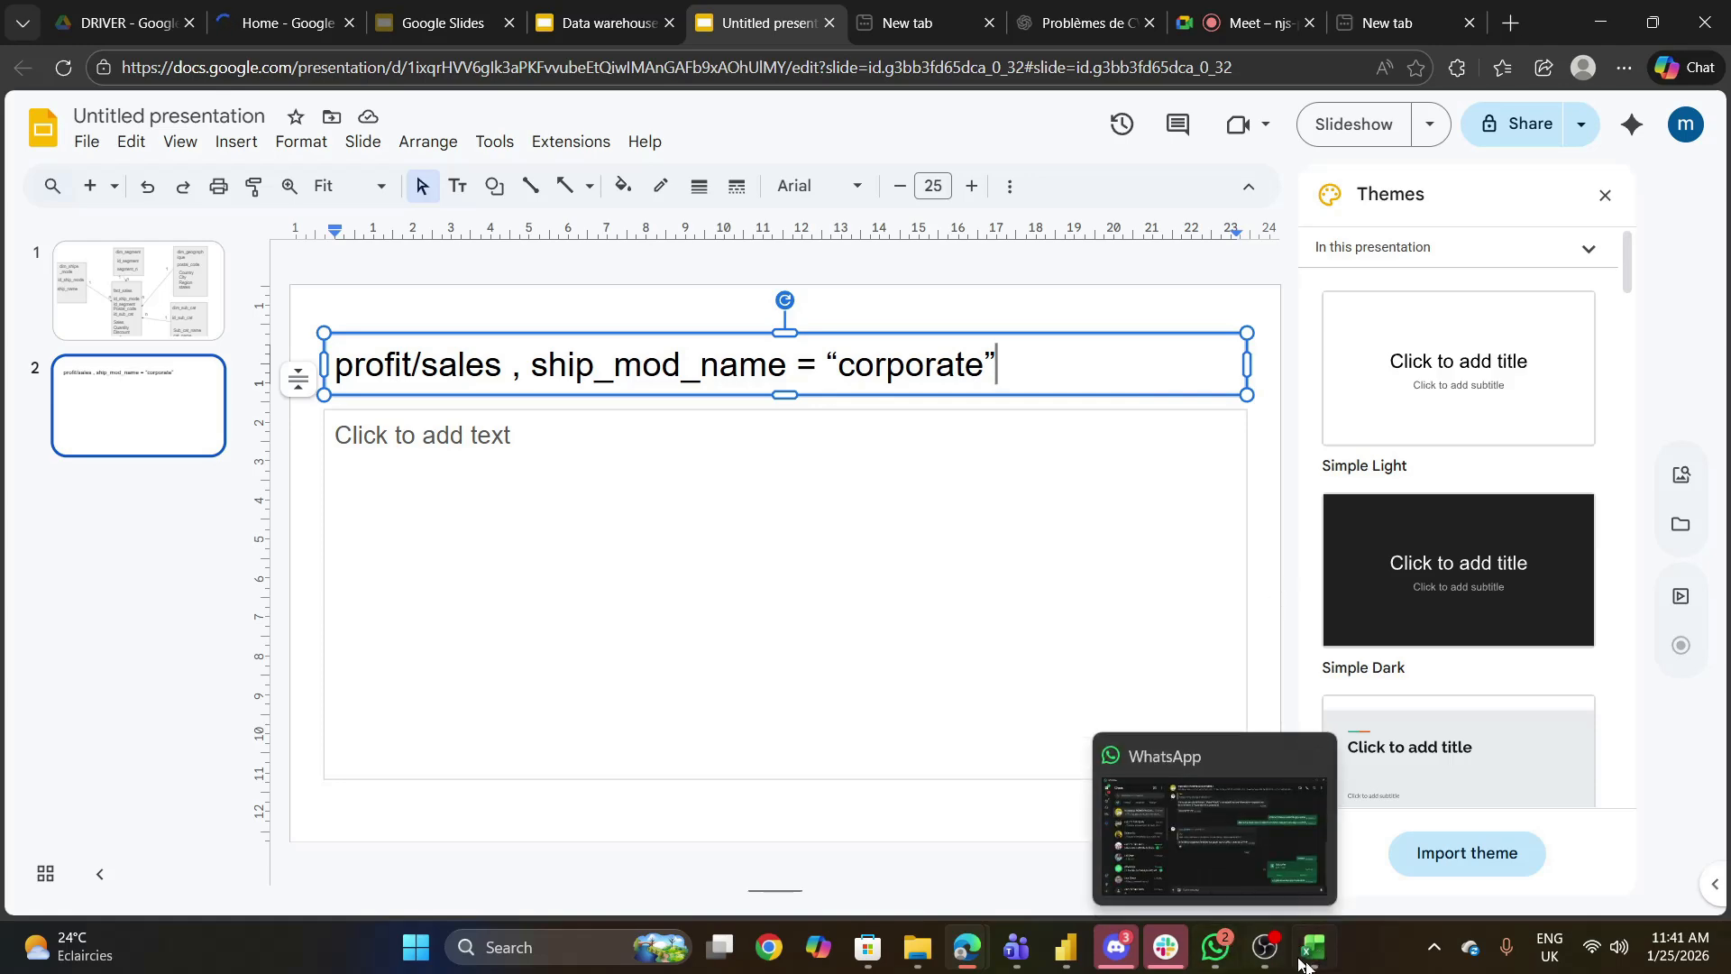
- Switch to the Power BI Desktop report with the MARGE_BENIFICIARE_CORPORATE measure and dismiss the Slack loading dialog
{"action": "left_click", "coordinate": [1068, 952]}
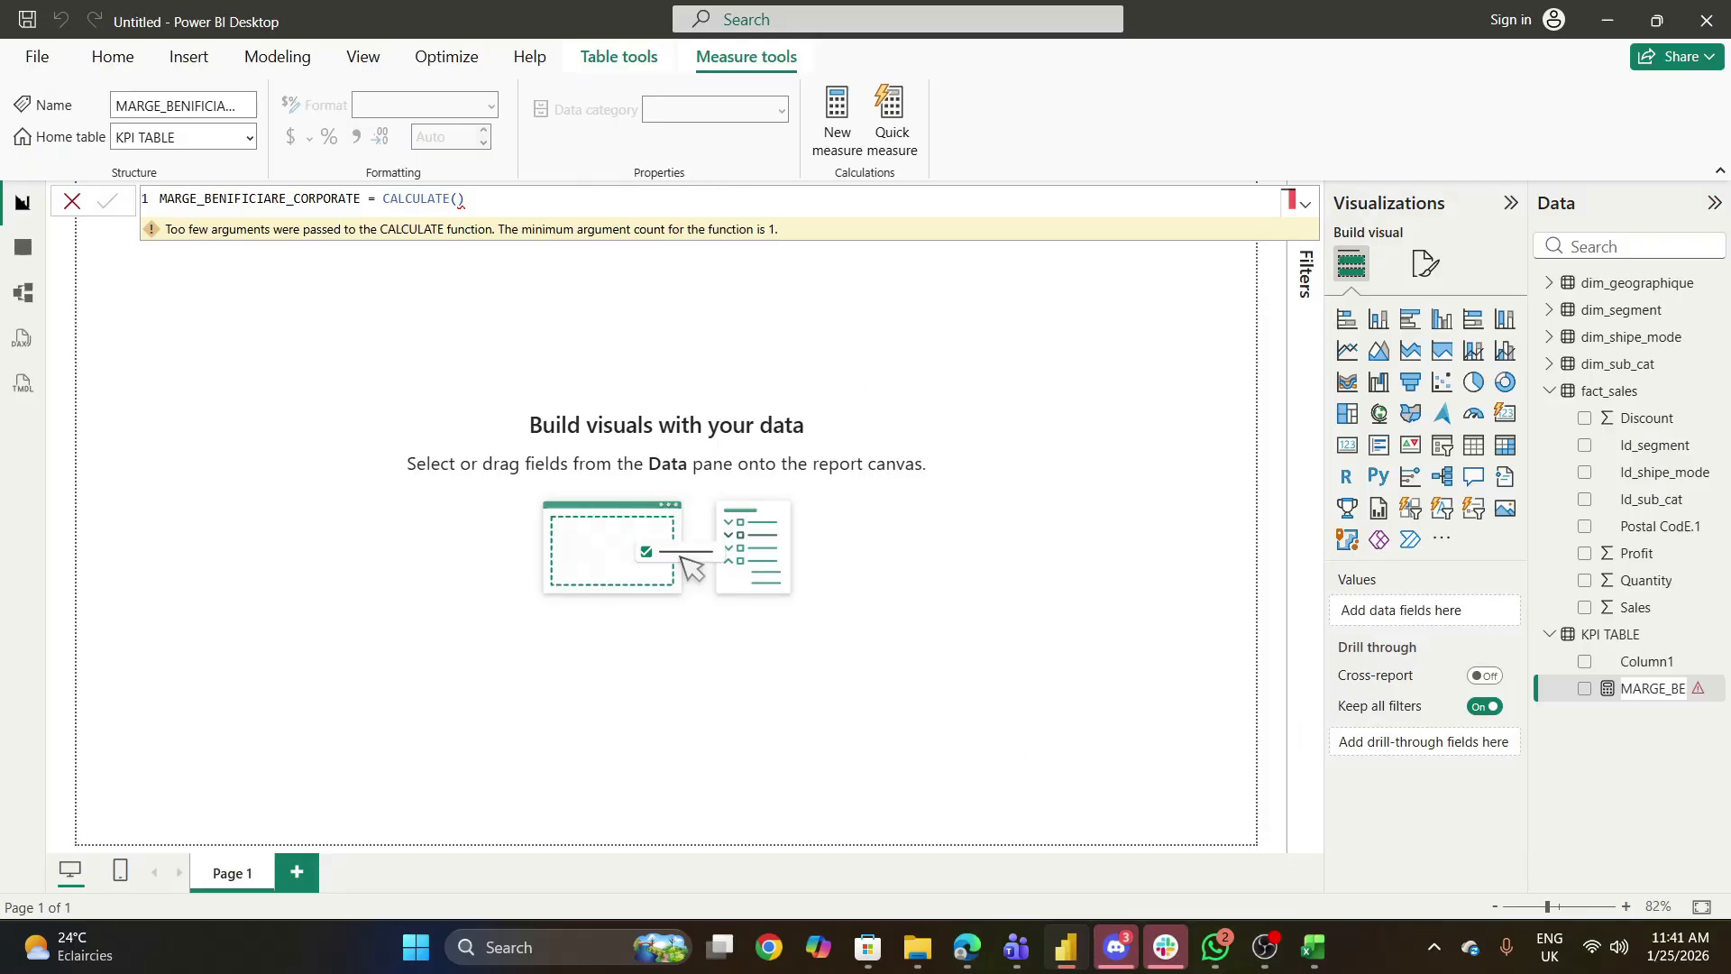
{"action": "mouse_move", "coordinate": [1071, 958]}
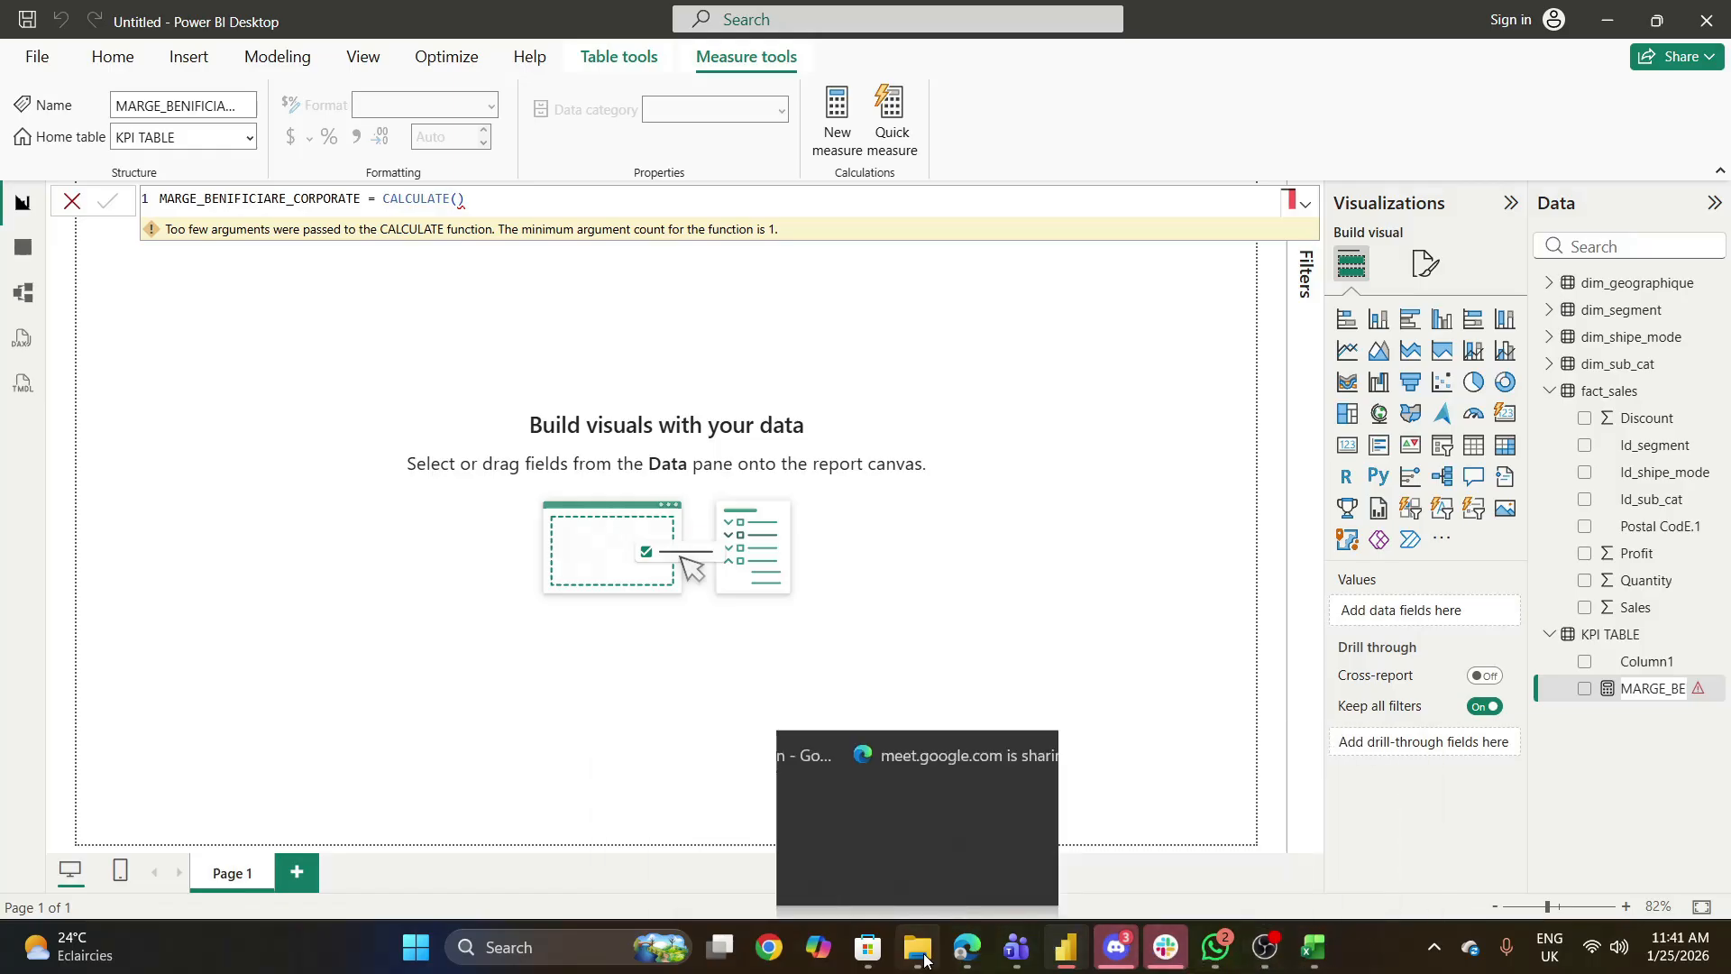
{"action": "left_click", "coordinate": [923, 957]}
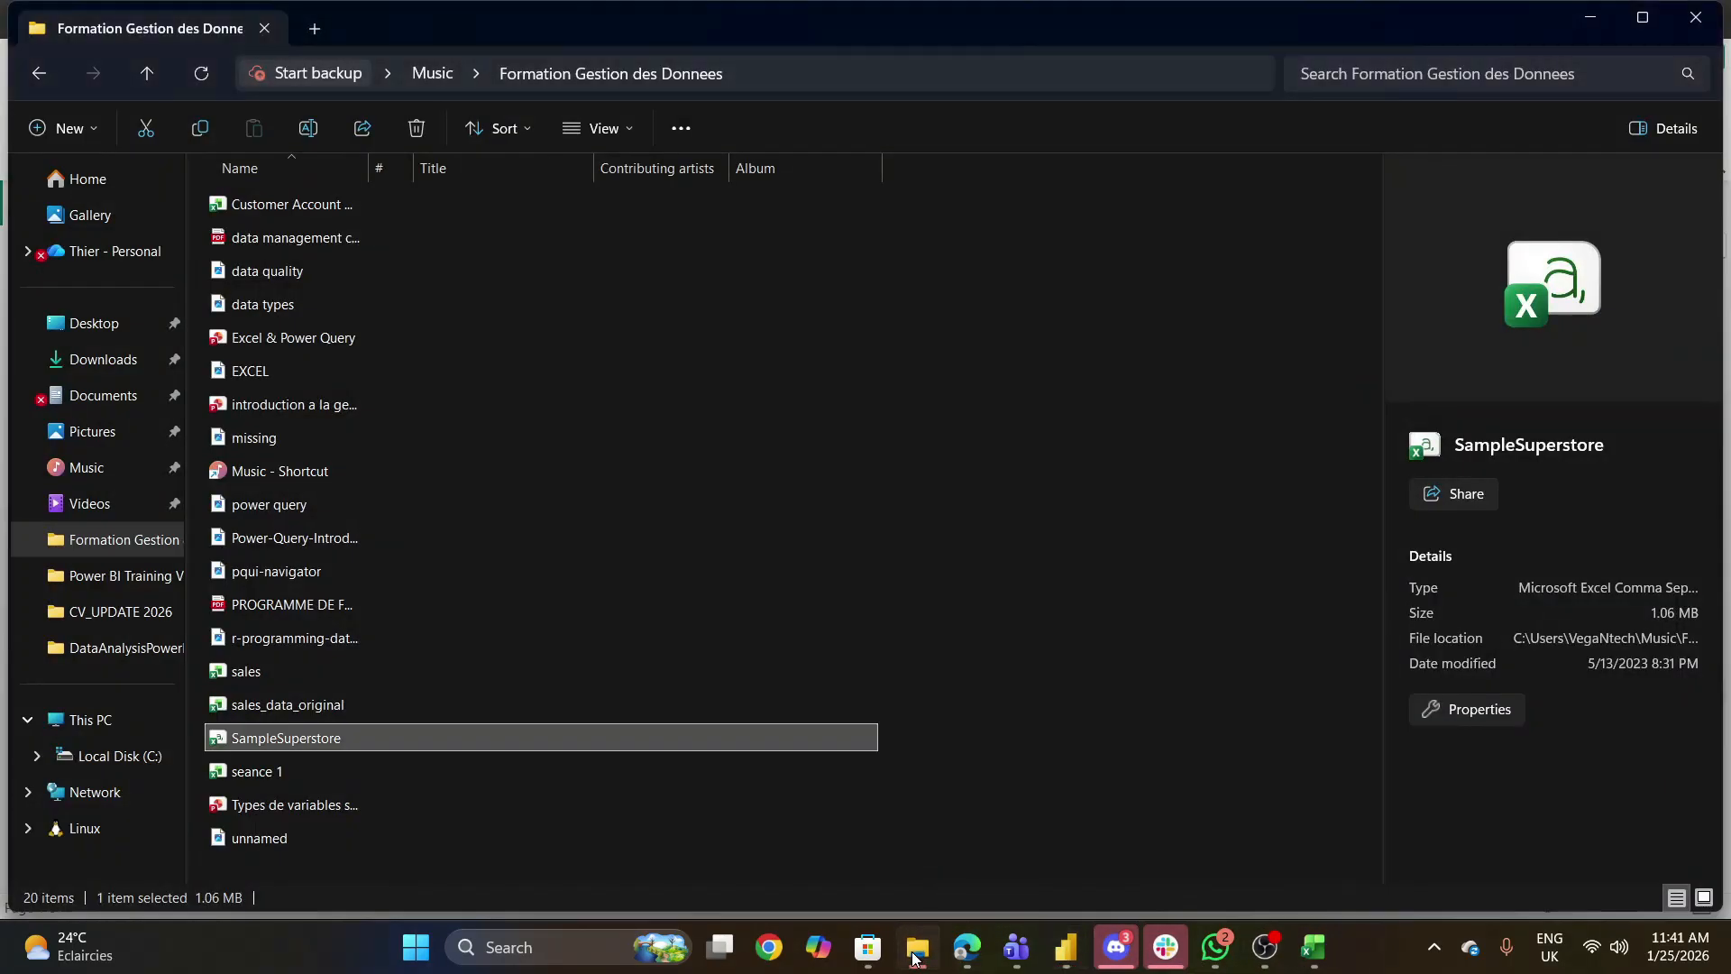
{"action": "left_click", "coordinate": [1064, 958]}
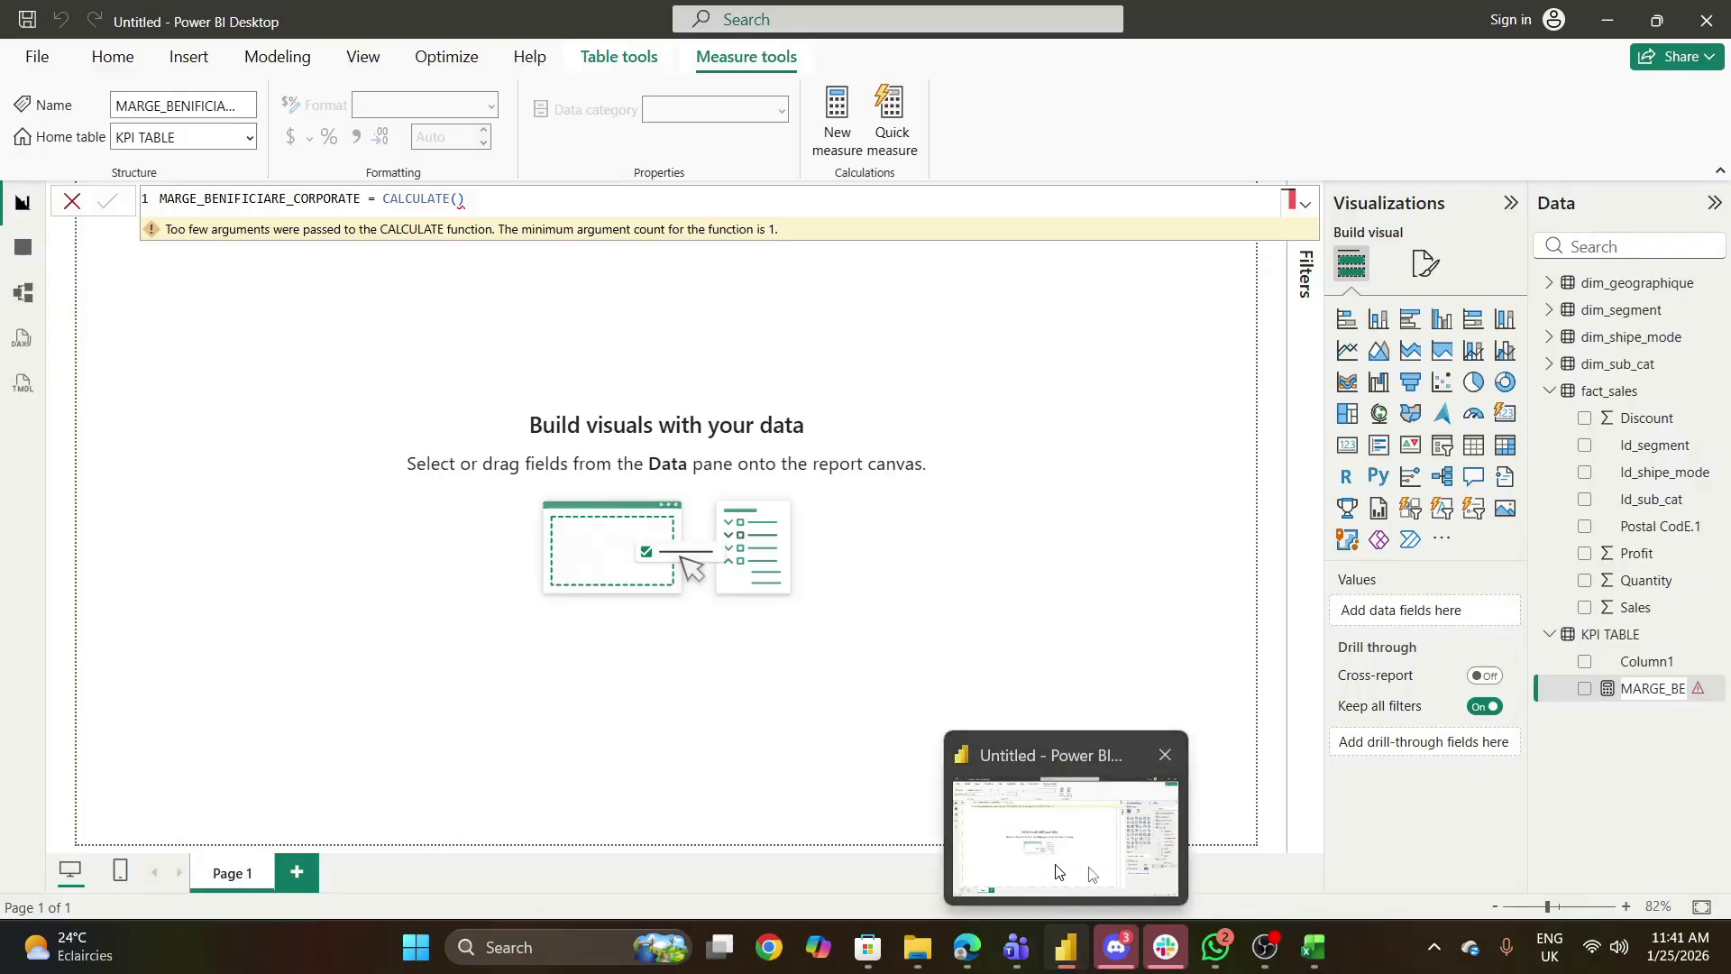
{"action": "mouse_move", "coordinate": [1175, 948]}
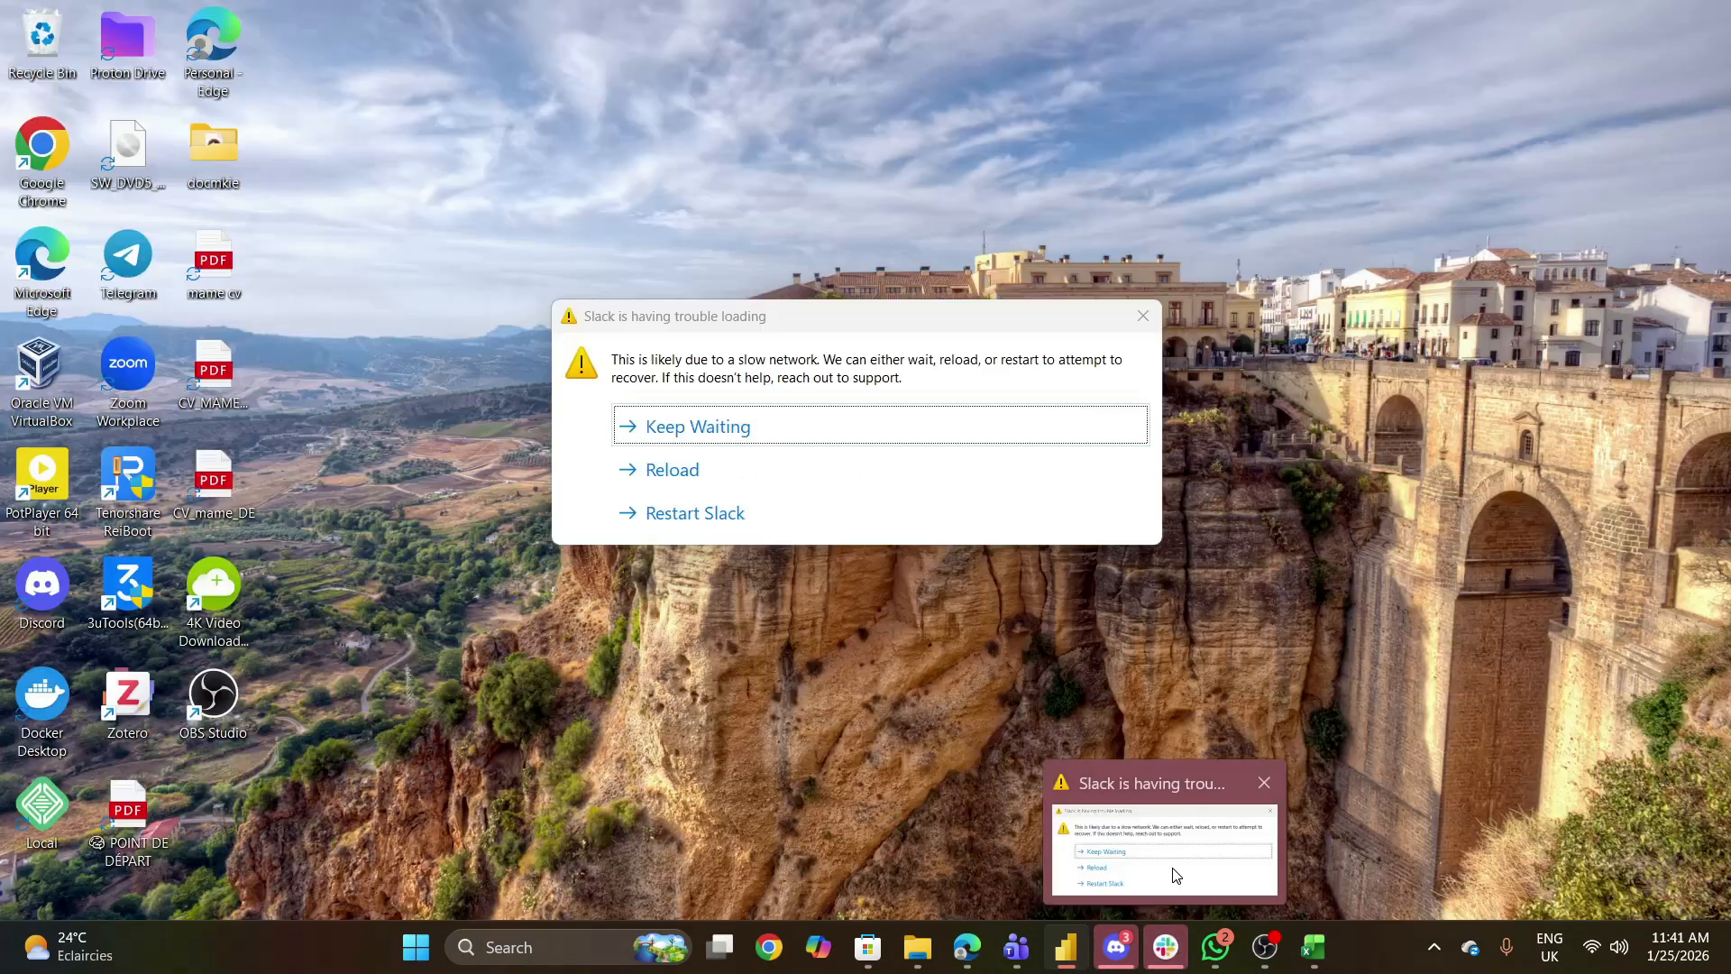
{"action": "left_click", "coordinate": [1174, 870]}
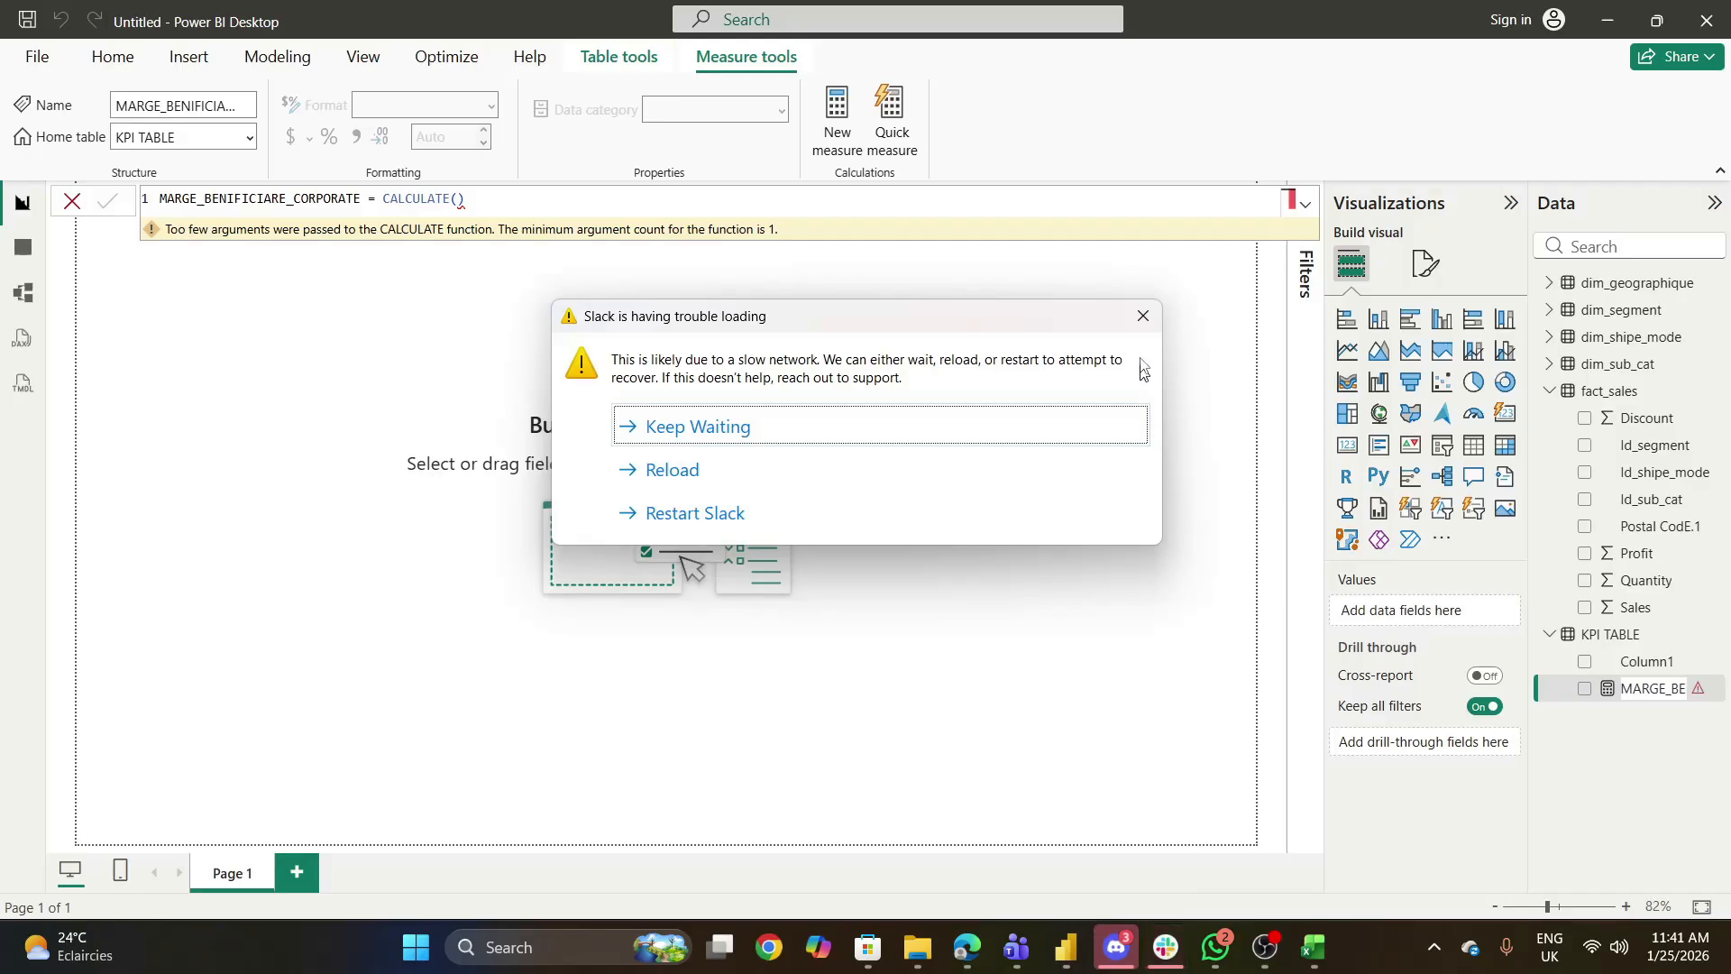
{"action": "left_click", "coordinate": [1145, 313]}
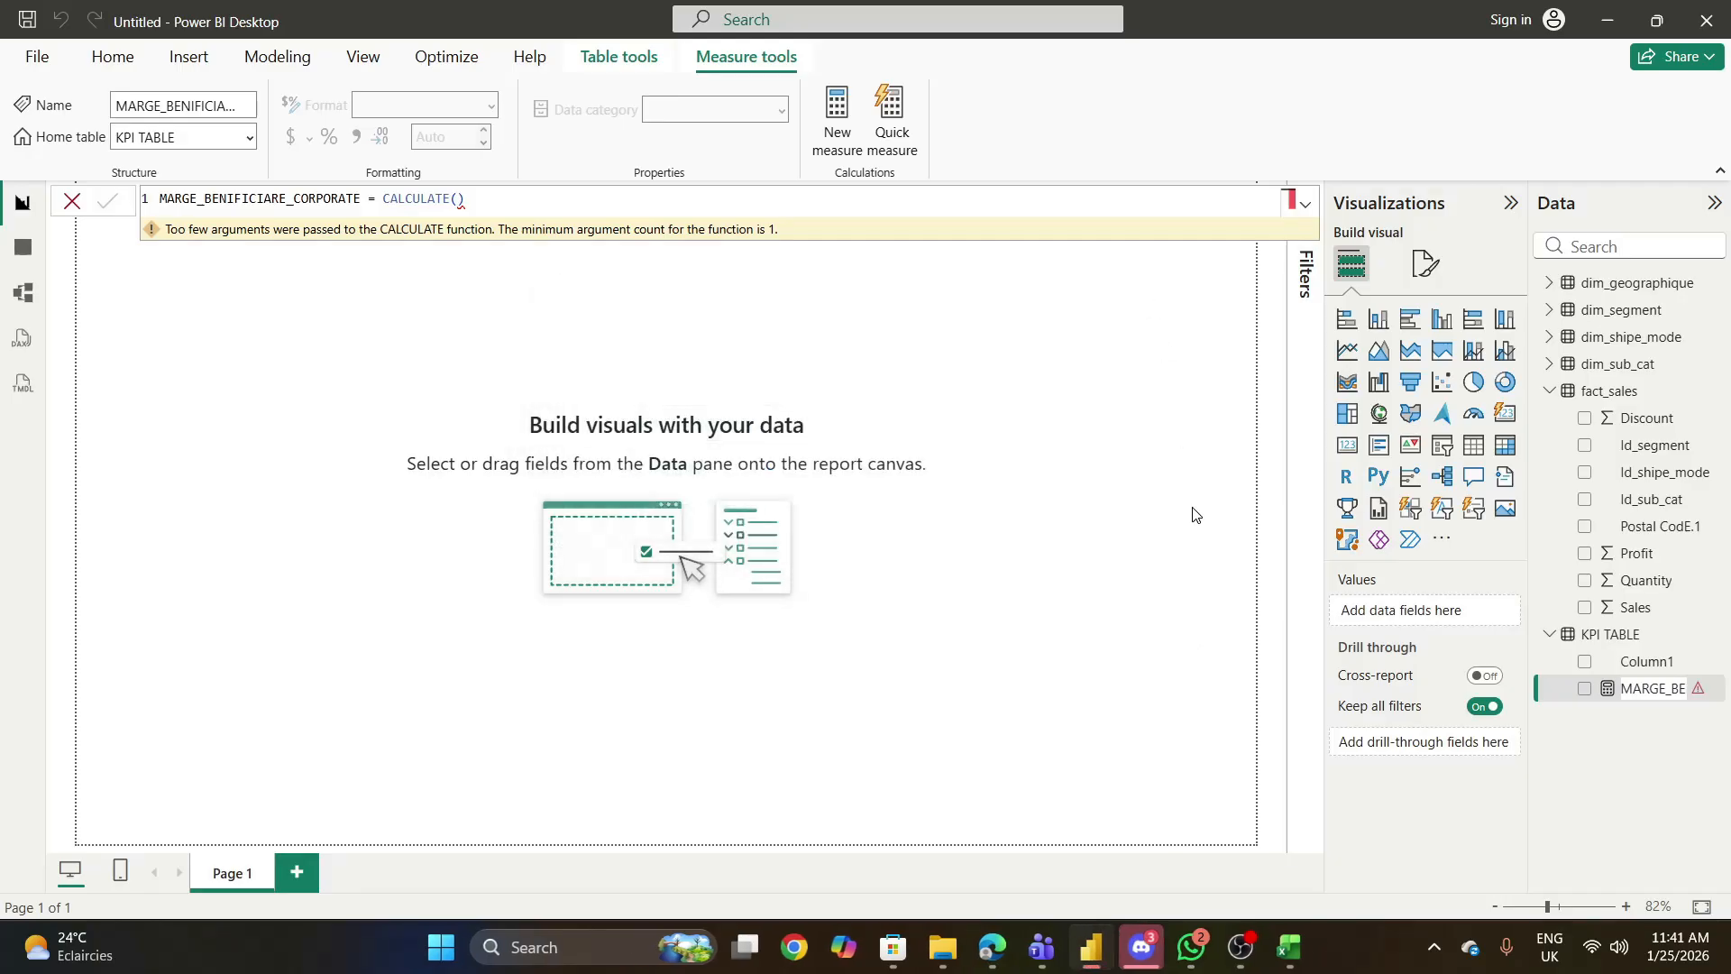
{"action": "left_click", "coordinate": [1617, 700]}
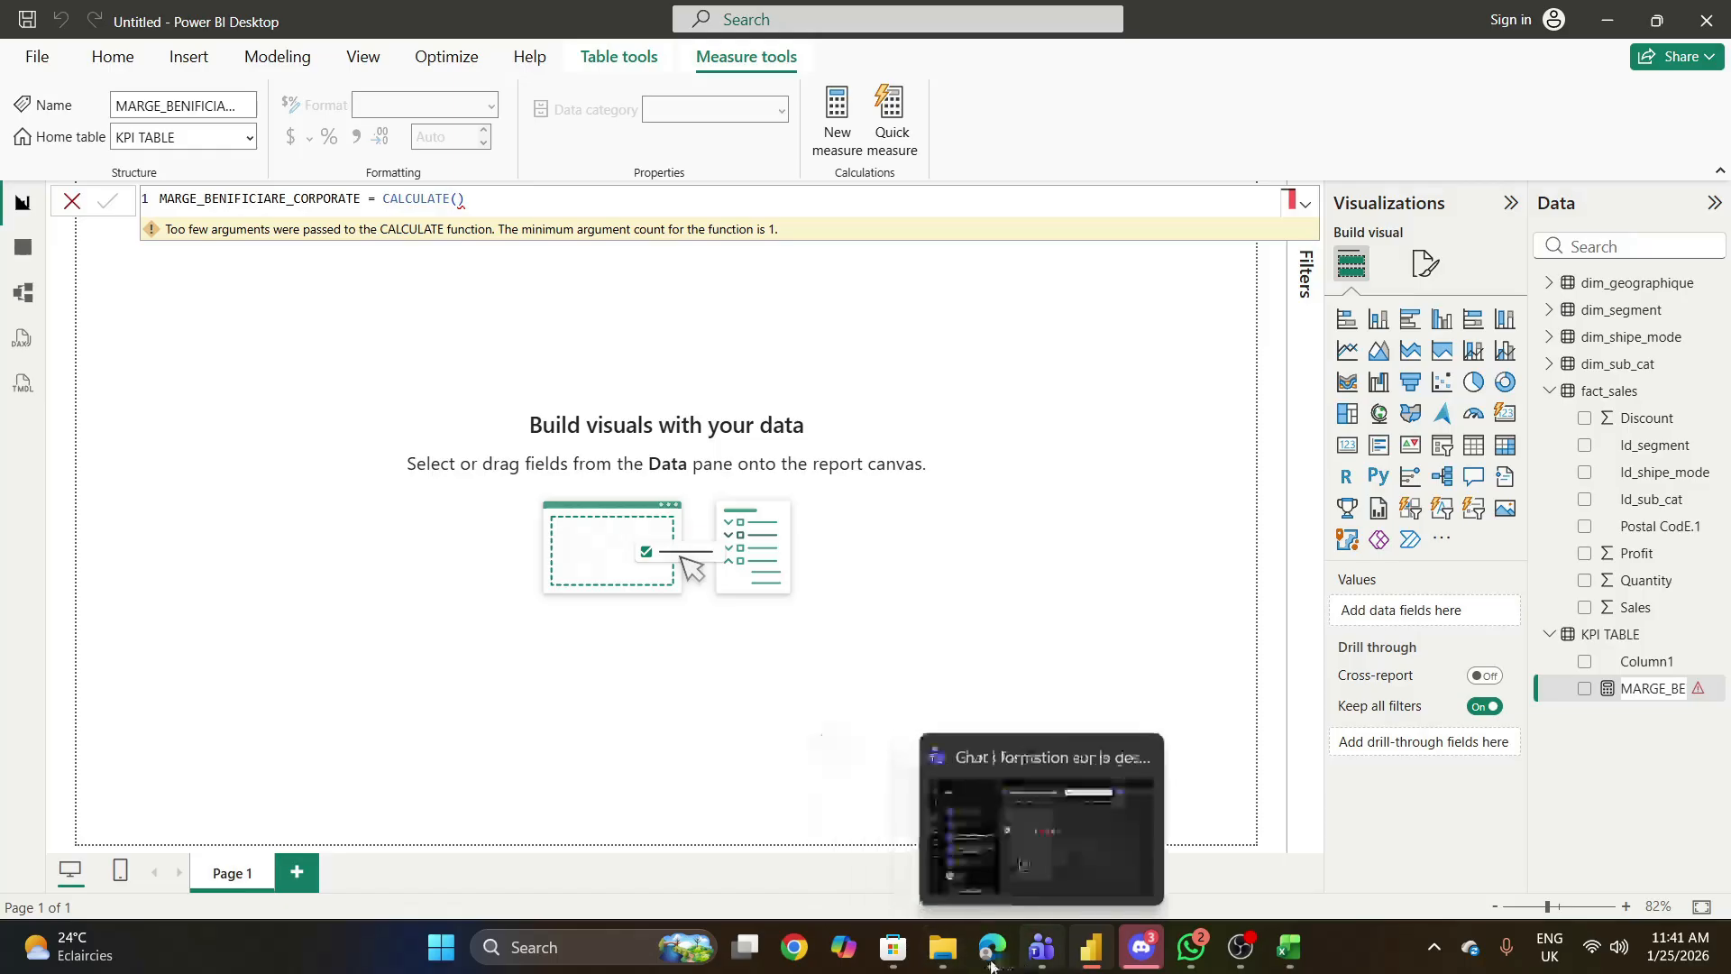
- Switch to Microsoft Edge and show the star schema diagram on the first slide of the Untitled presentation
{"action": "mouse_move", "coordinate": [1083, 969]}
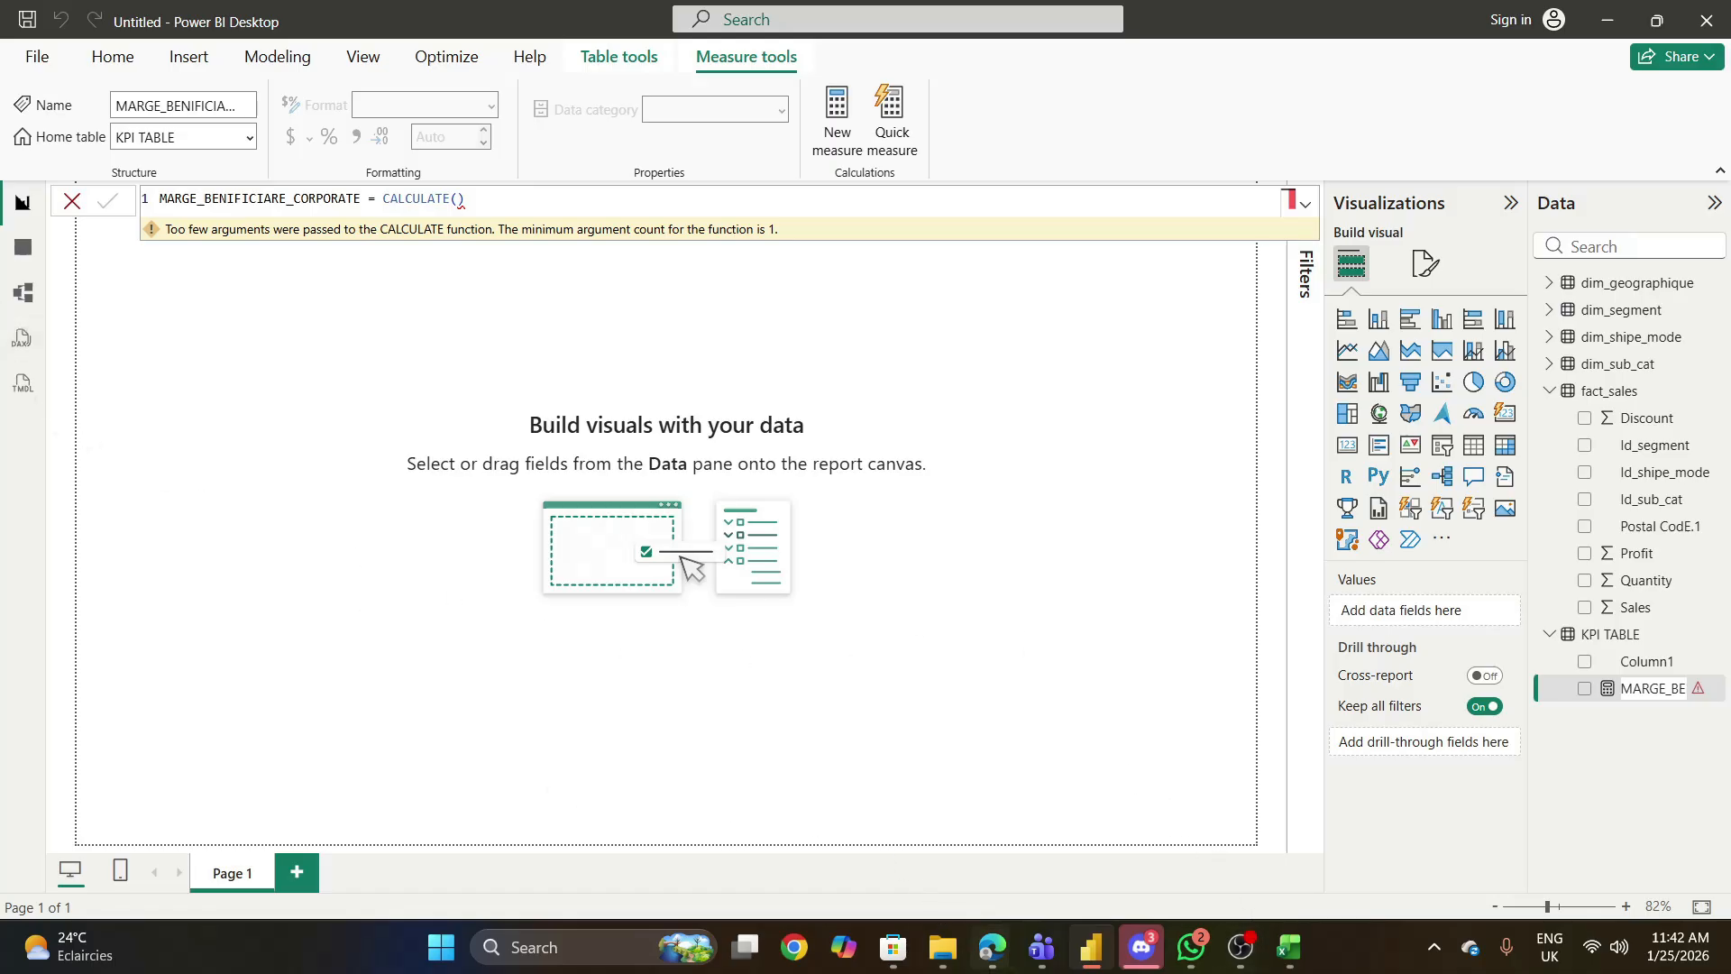
{"action": "mouse_move", "coordinate": [992, 946]}
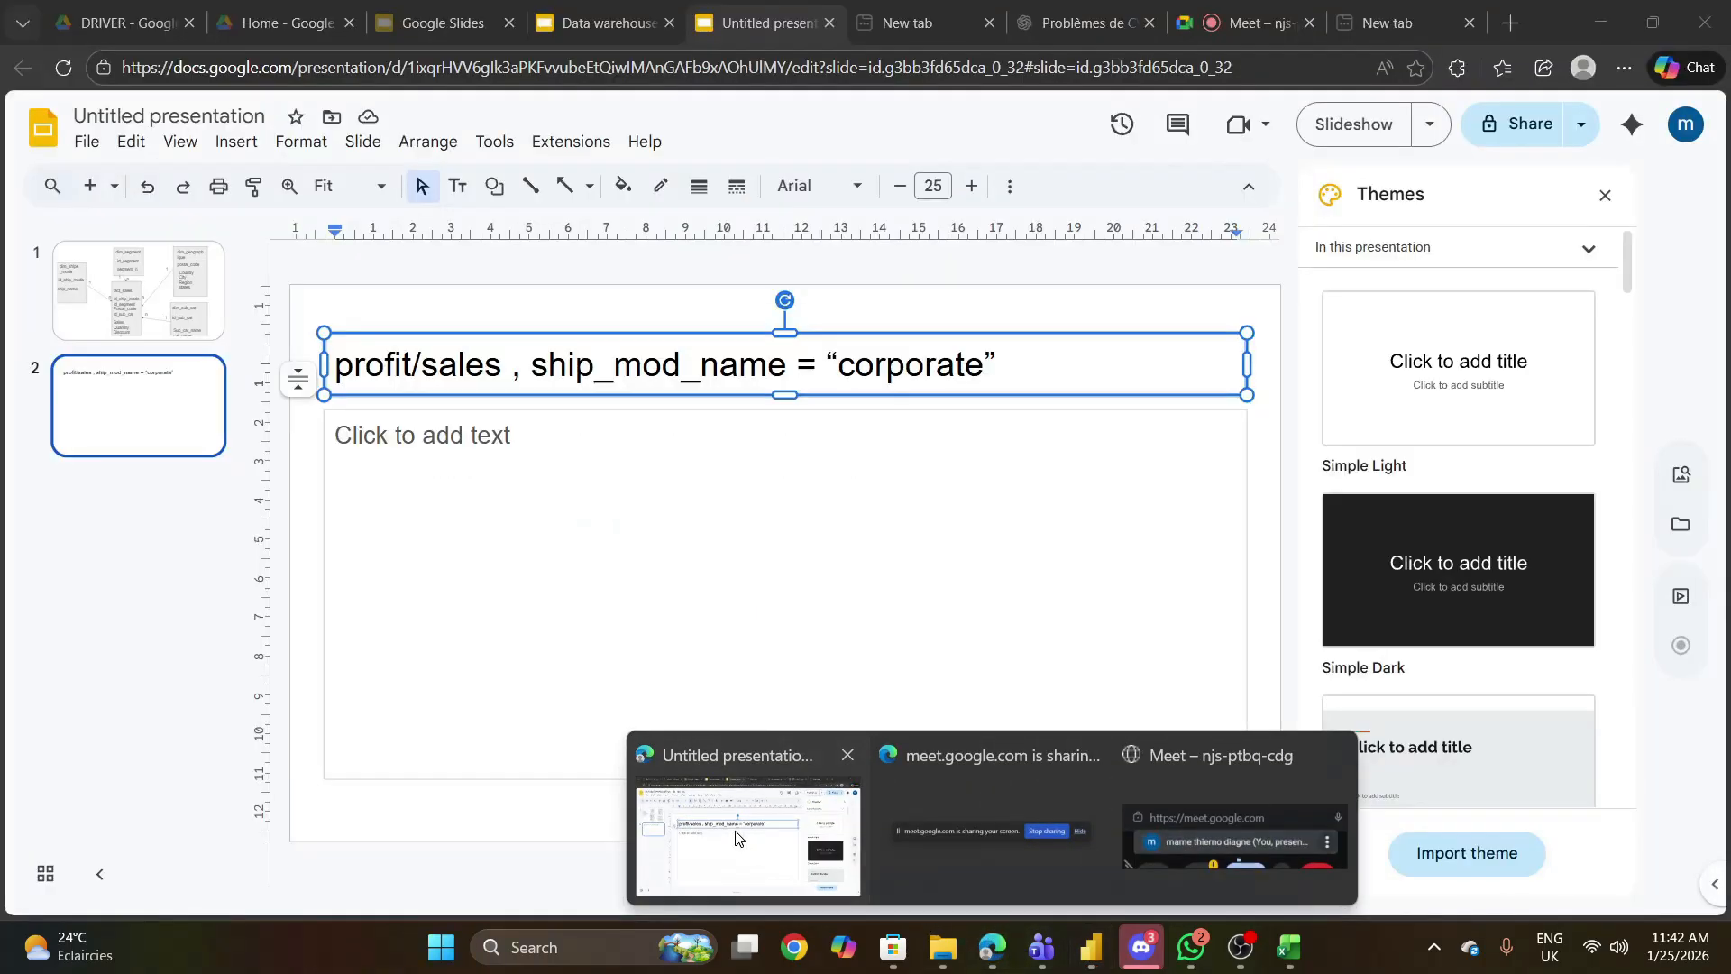
{"action": "left_click", "coordinate": [748, 834]}
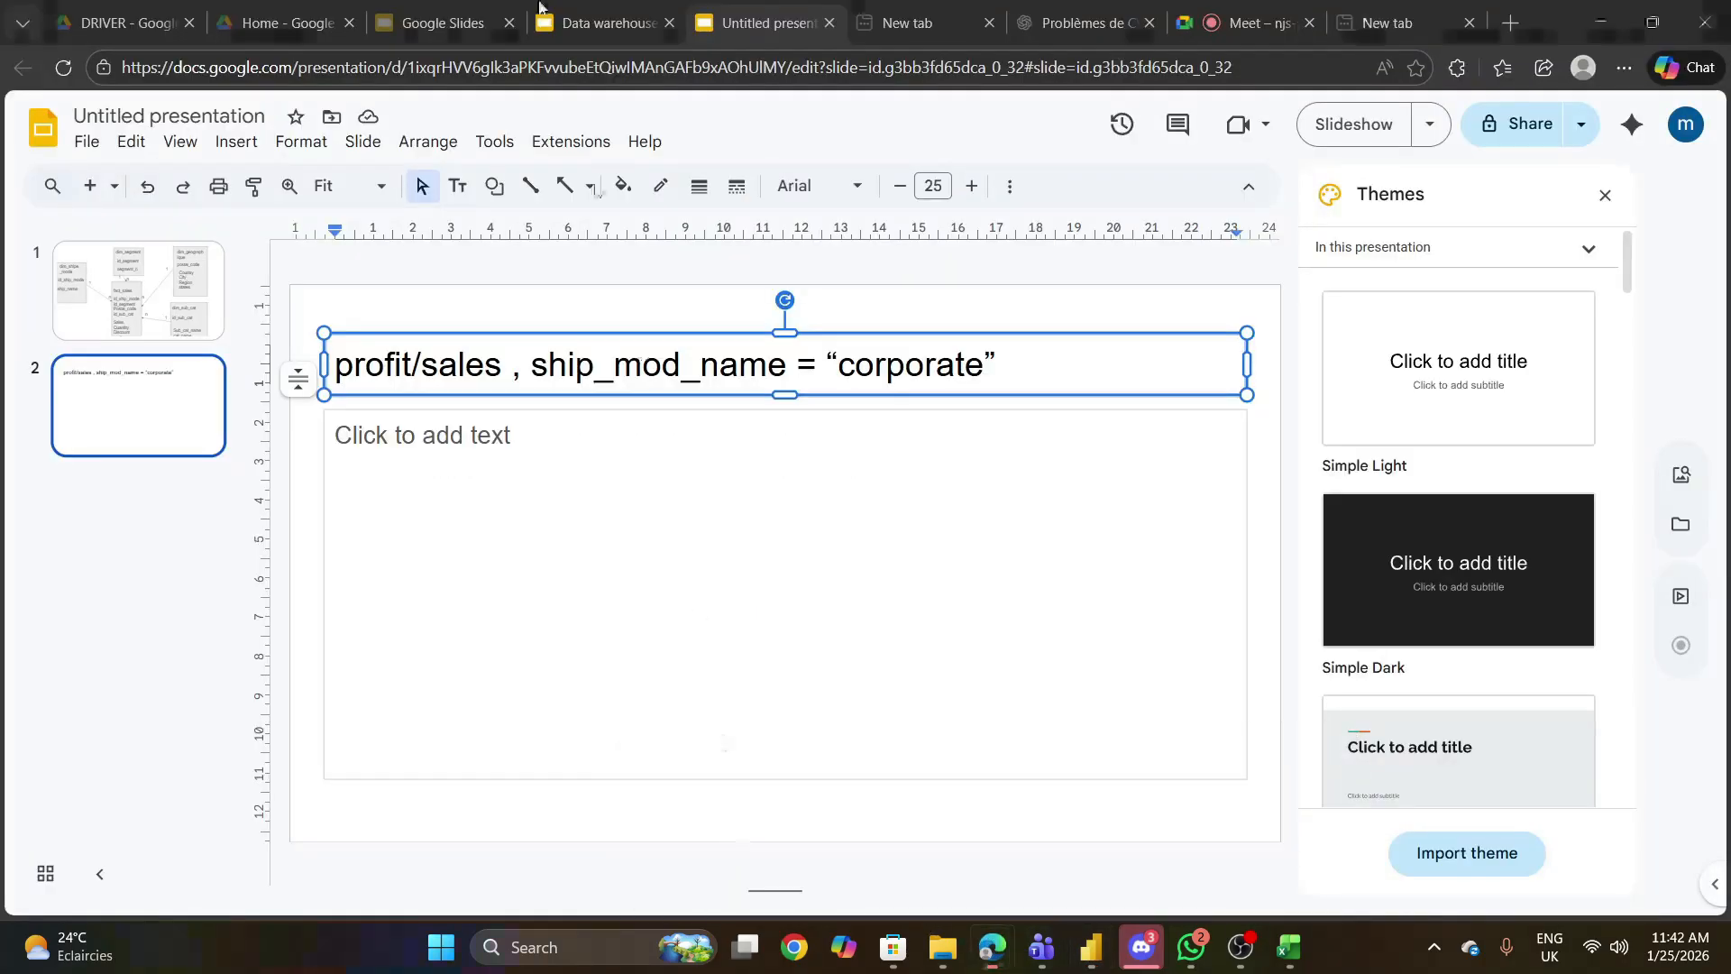
{"action": "left_click", "coordinate": [588, 9]}
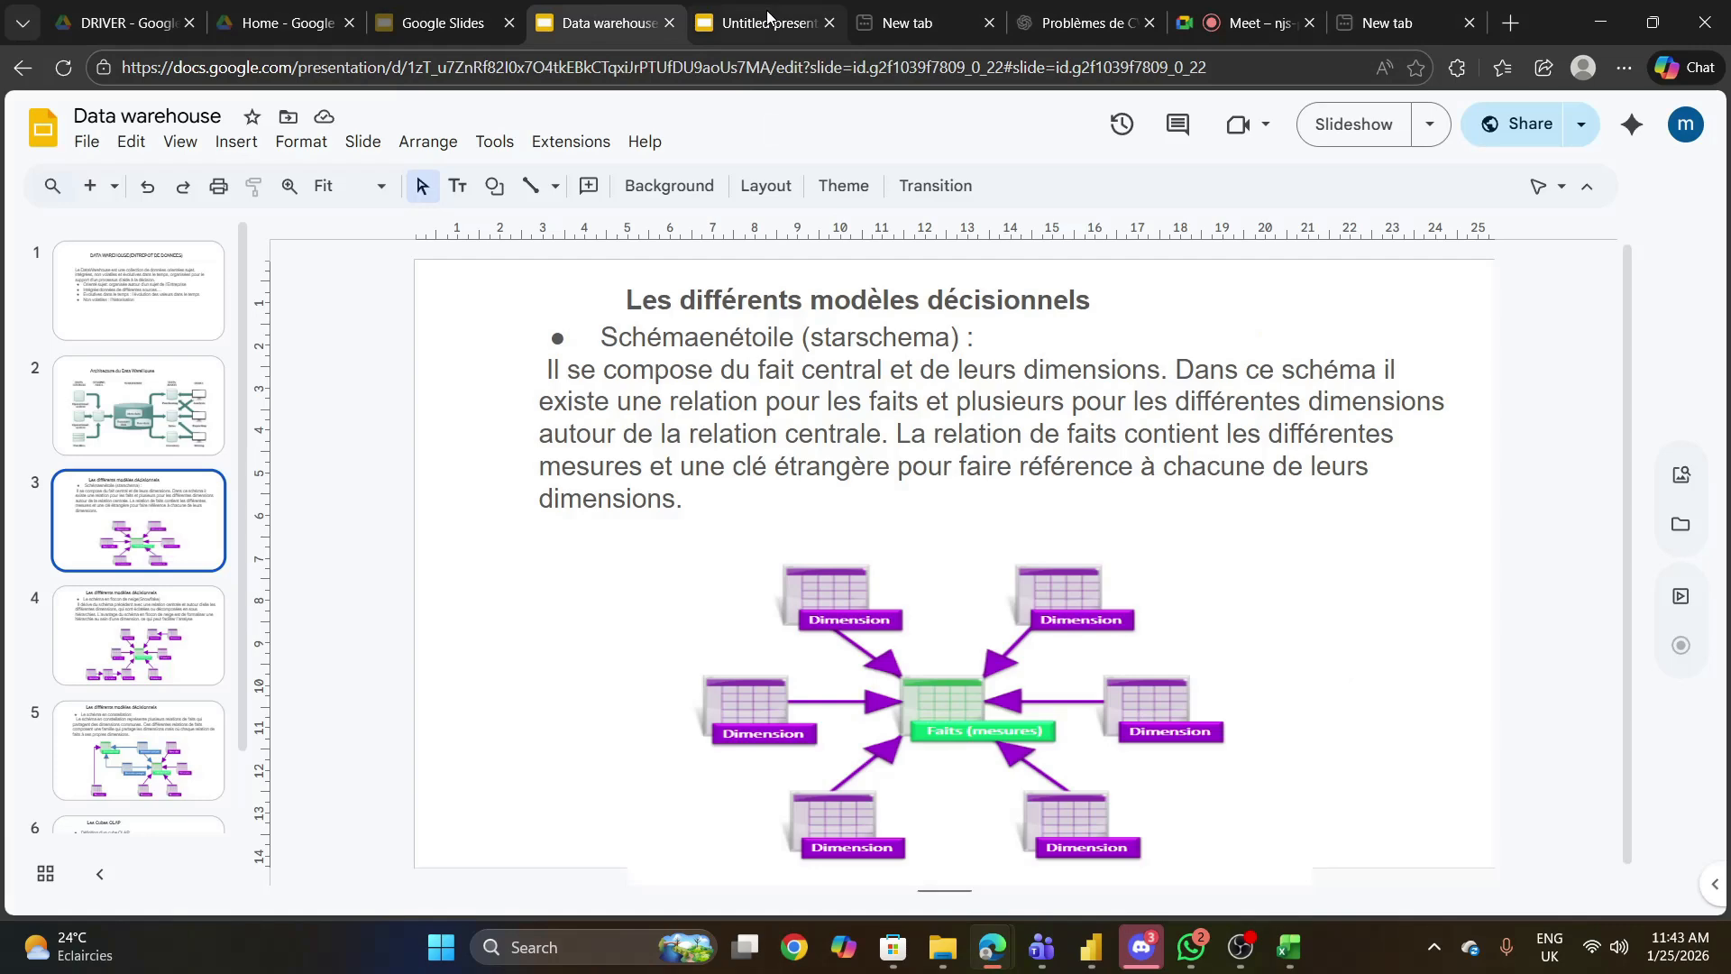
{"action": "left_click", "coordinate": [767, 16]}
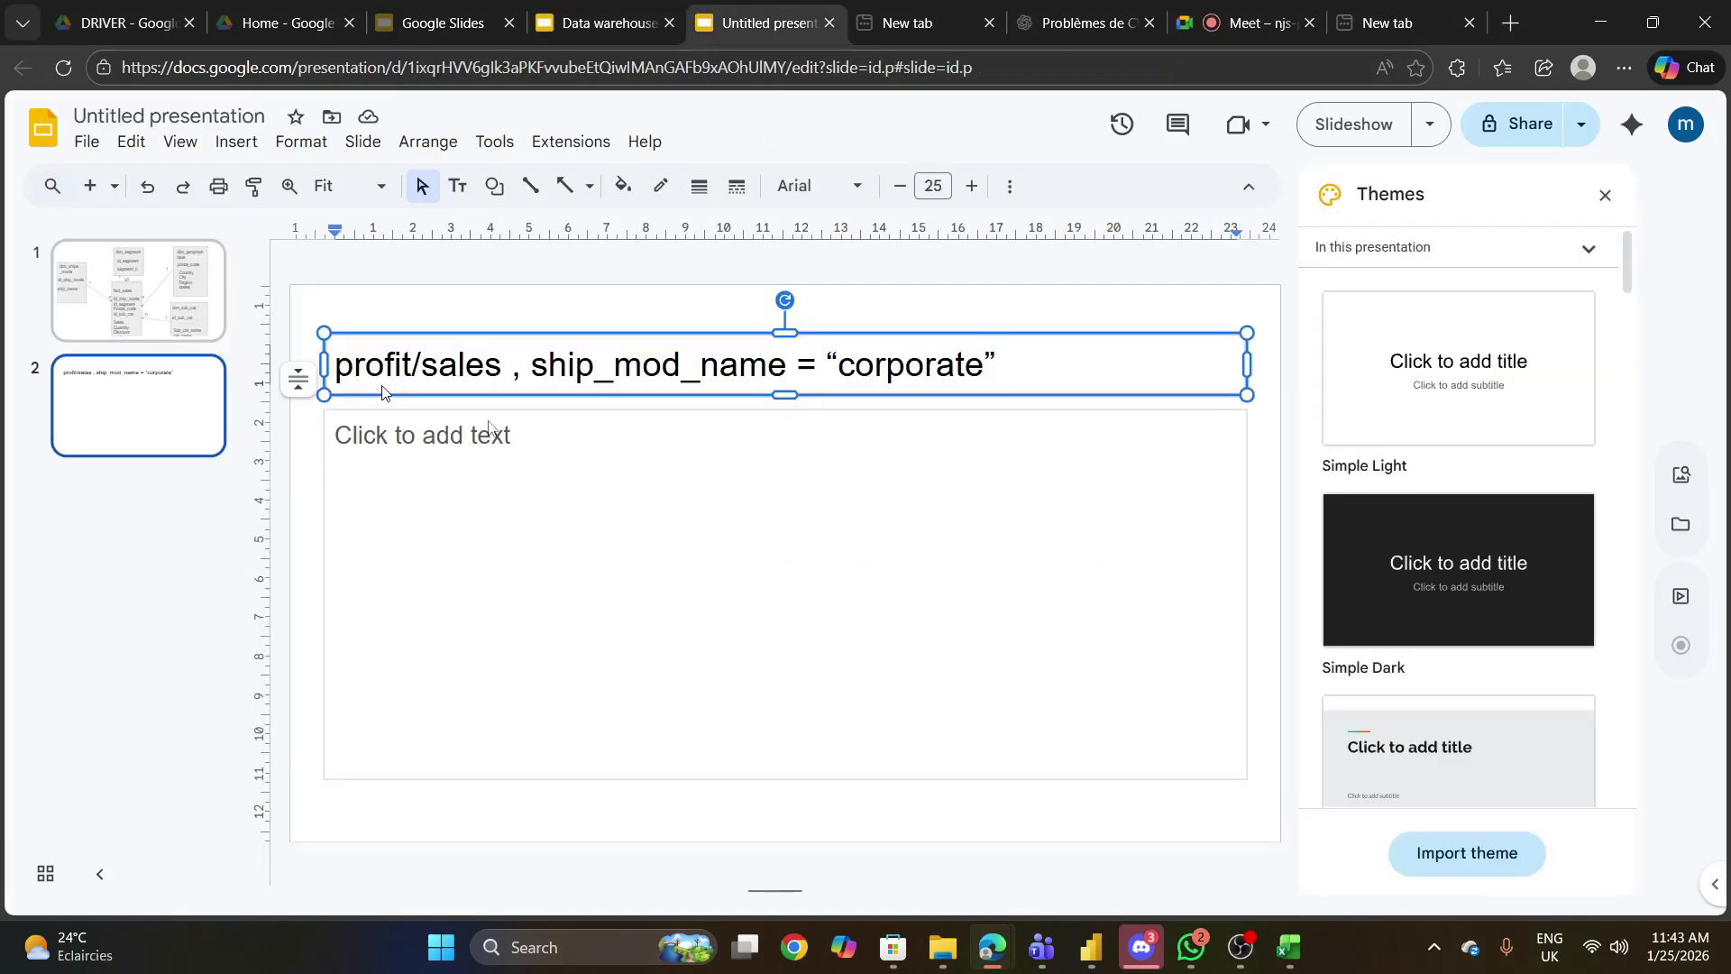
{"action": "left_click", "coordinate": [196, 322]}
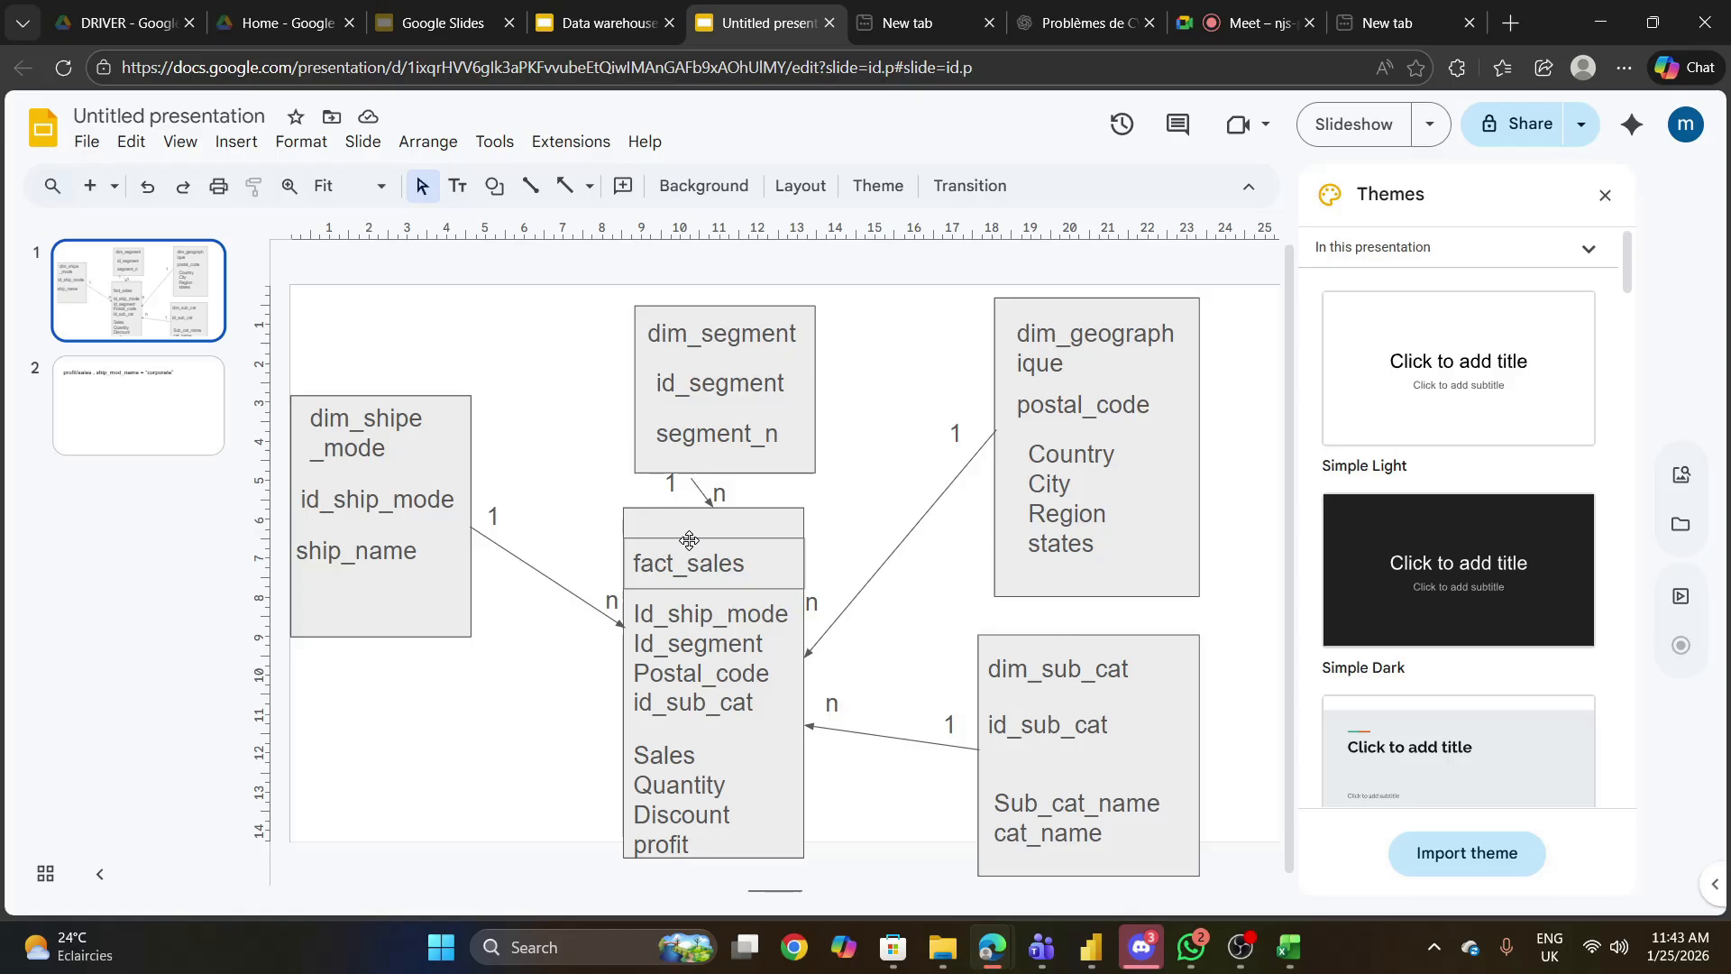
- Switch to WhatsApp and send SampleSuperstore.csv from the Formation Gestion des Donnees folder to the Formation POWER BI-COHORTE 1 group
{"action": "left_click", "coordinate": [1285, 960]}
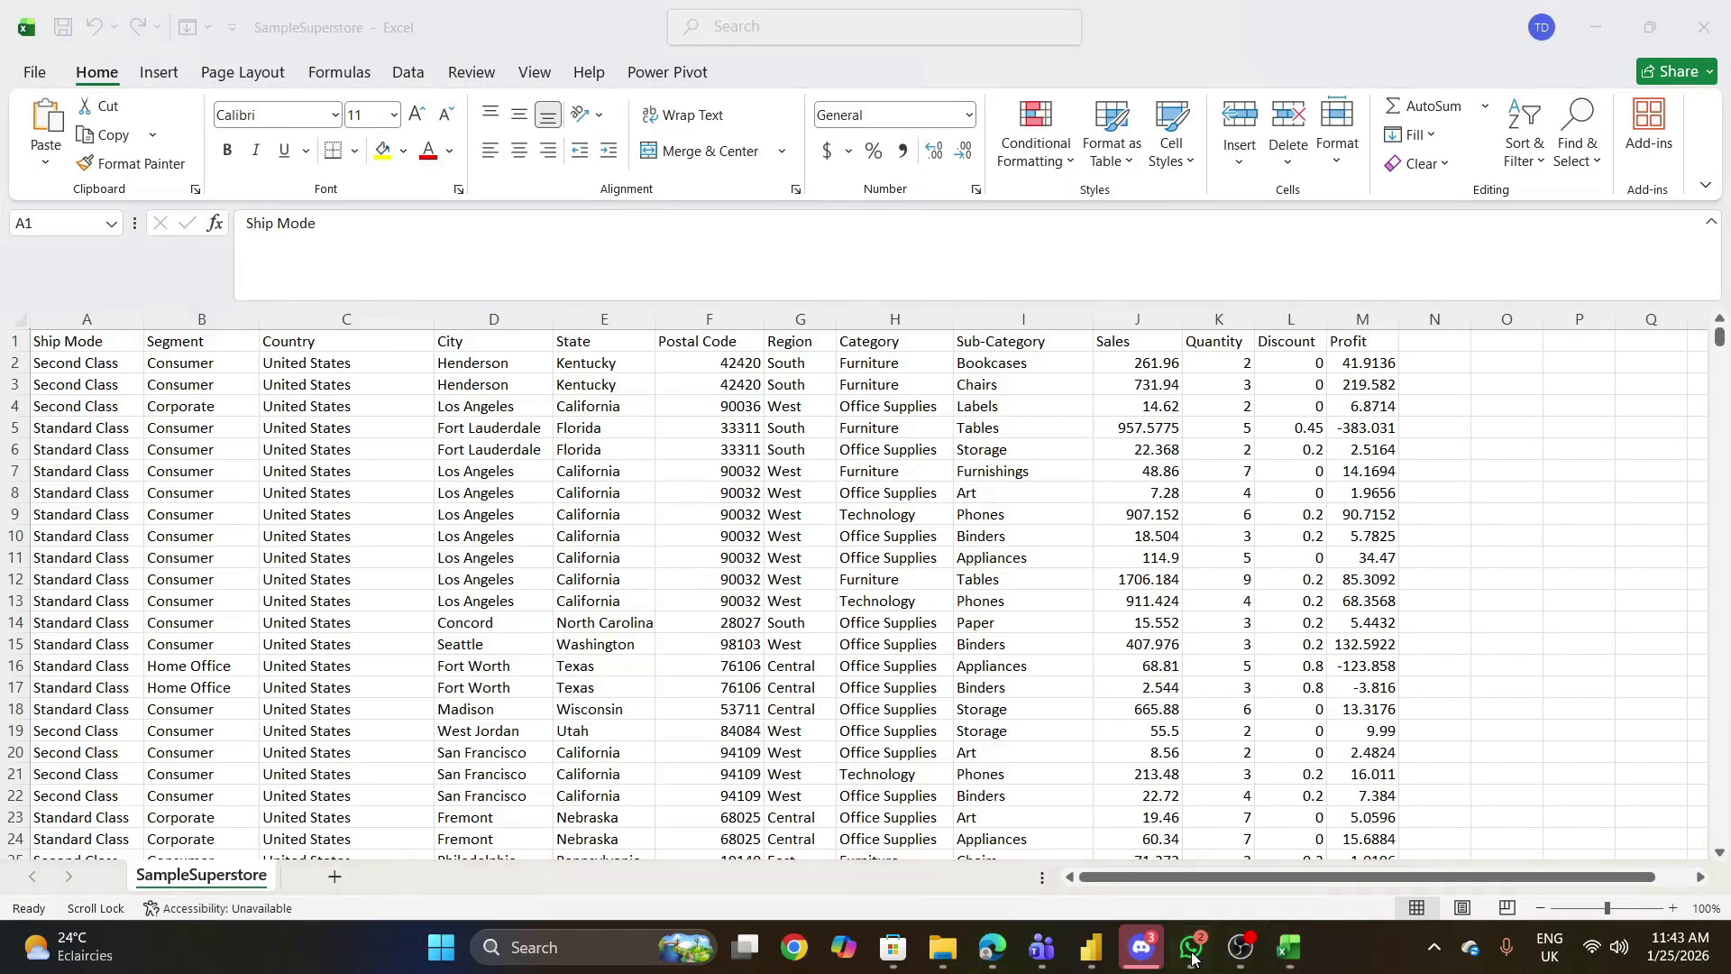
{"action": "left_click", "coordinate": [1193, 955]}
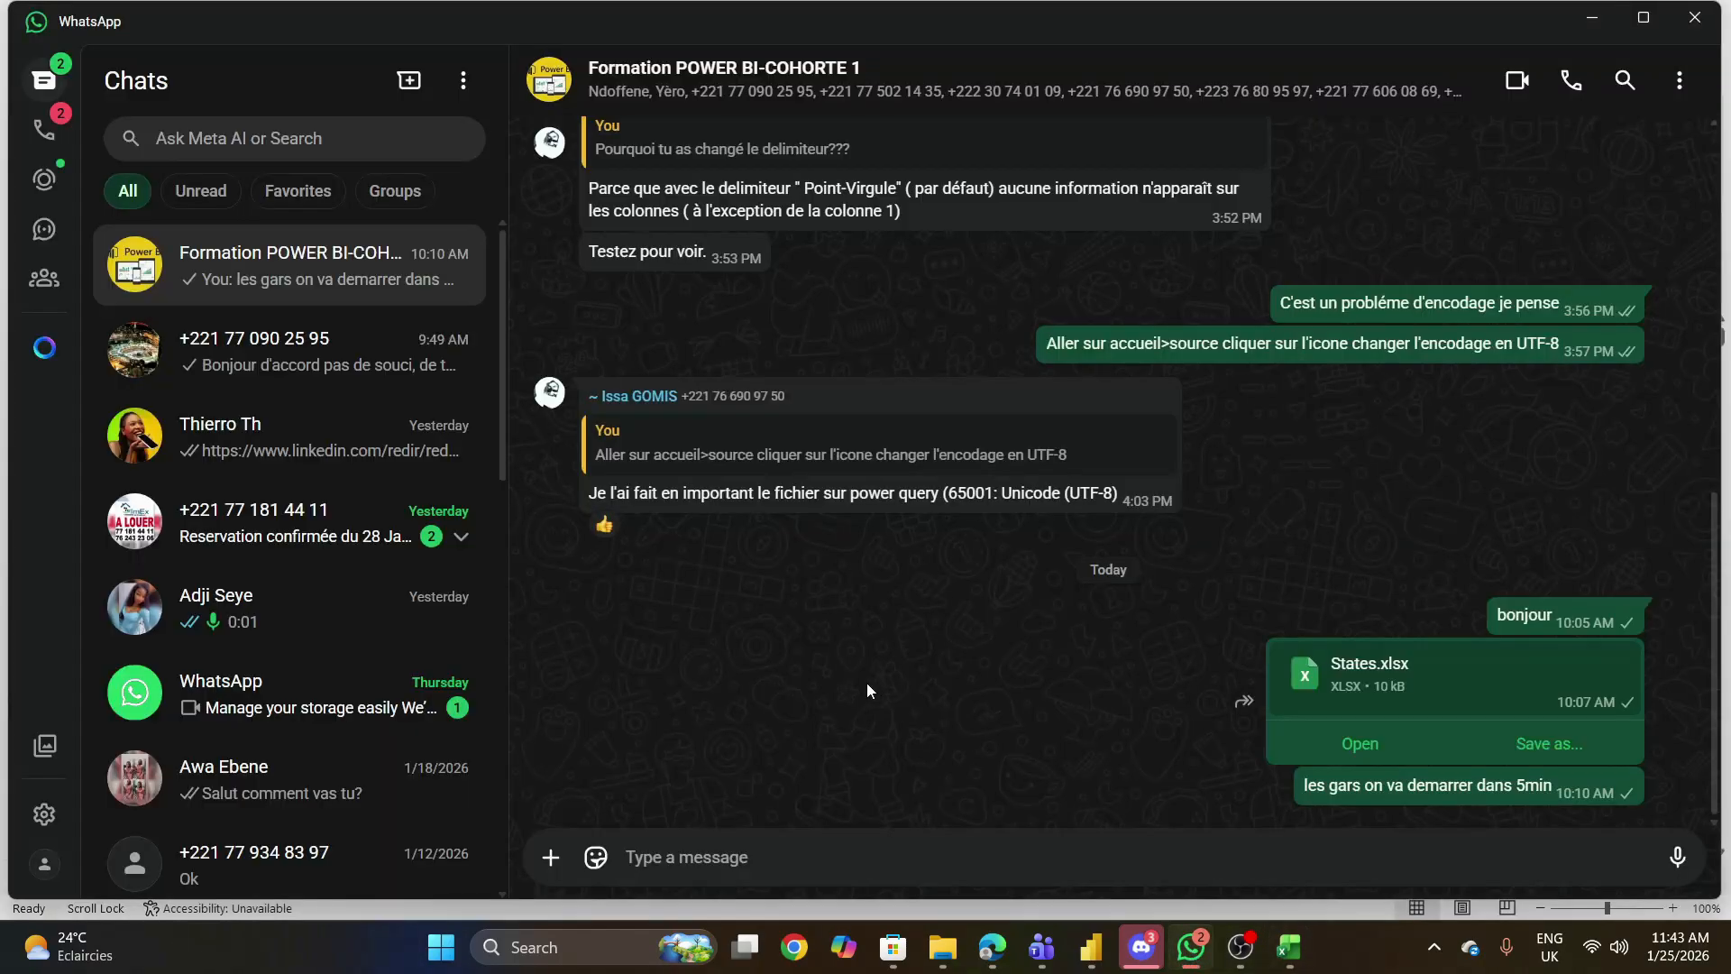
{"action": "left_click", "coordinate": [545, 852]}
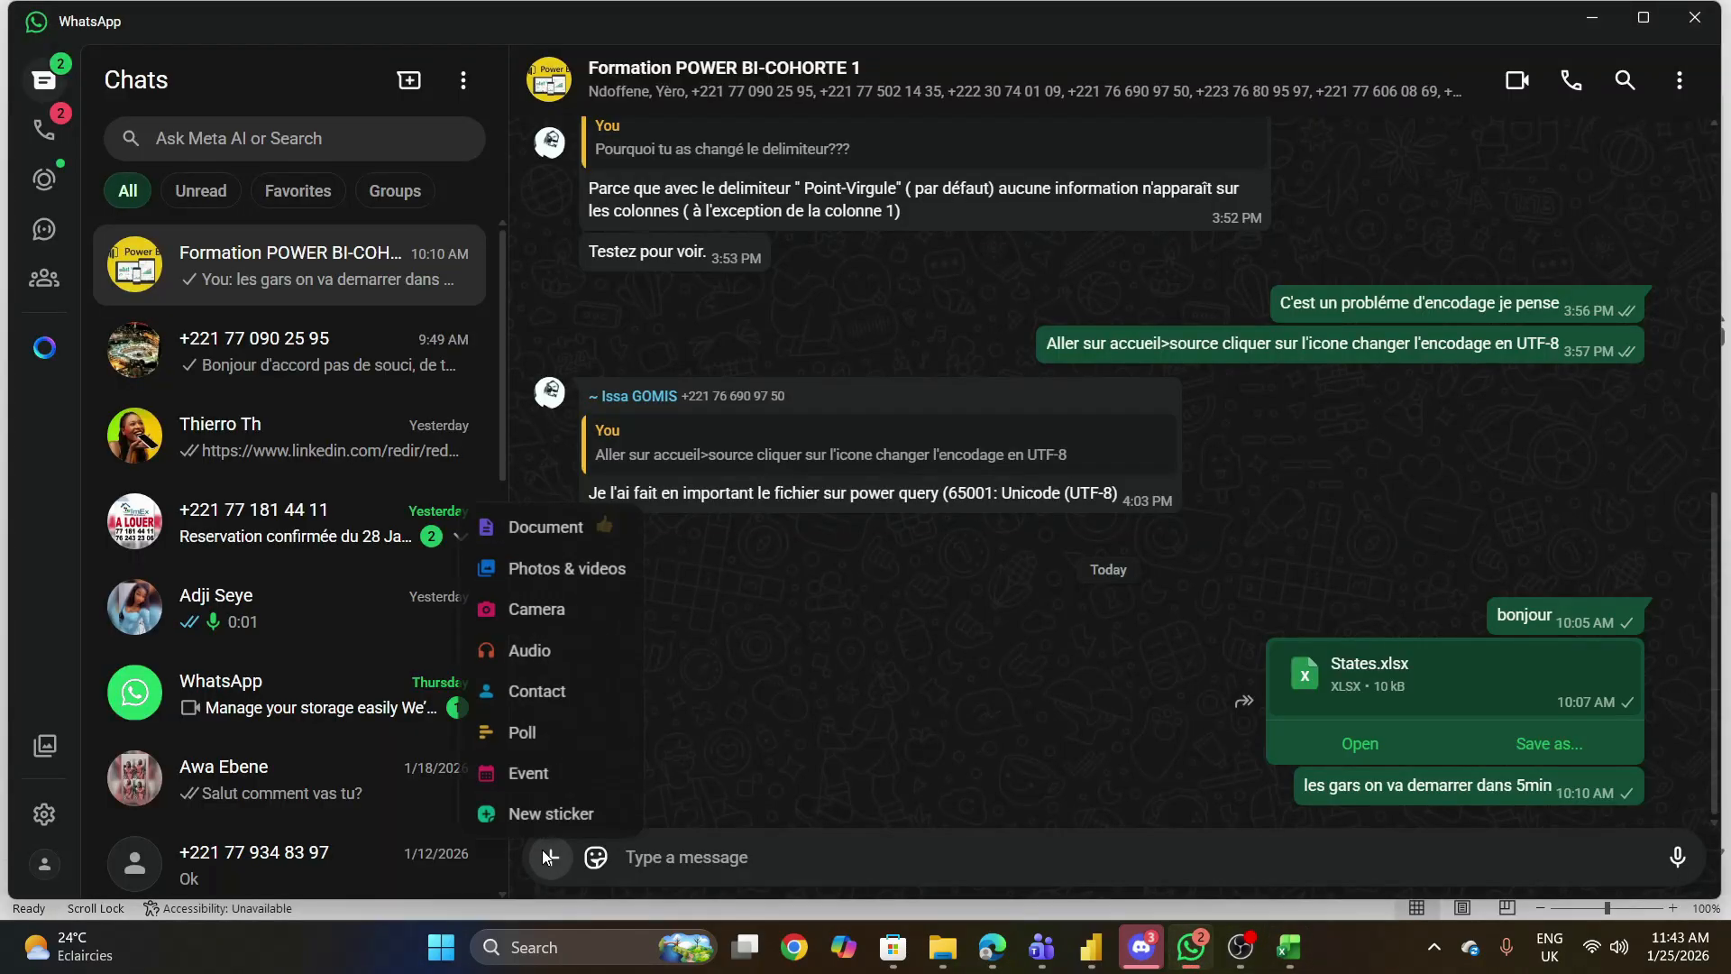
{"action": "left_click", "coordinate": [572, 532]}
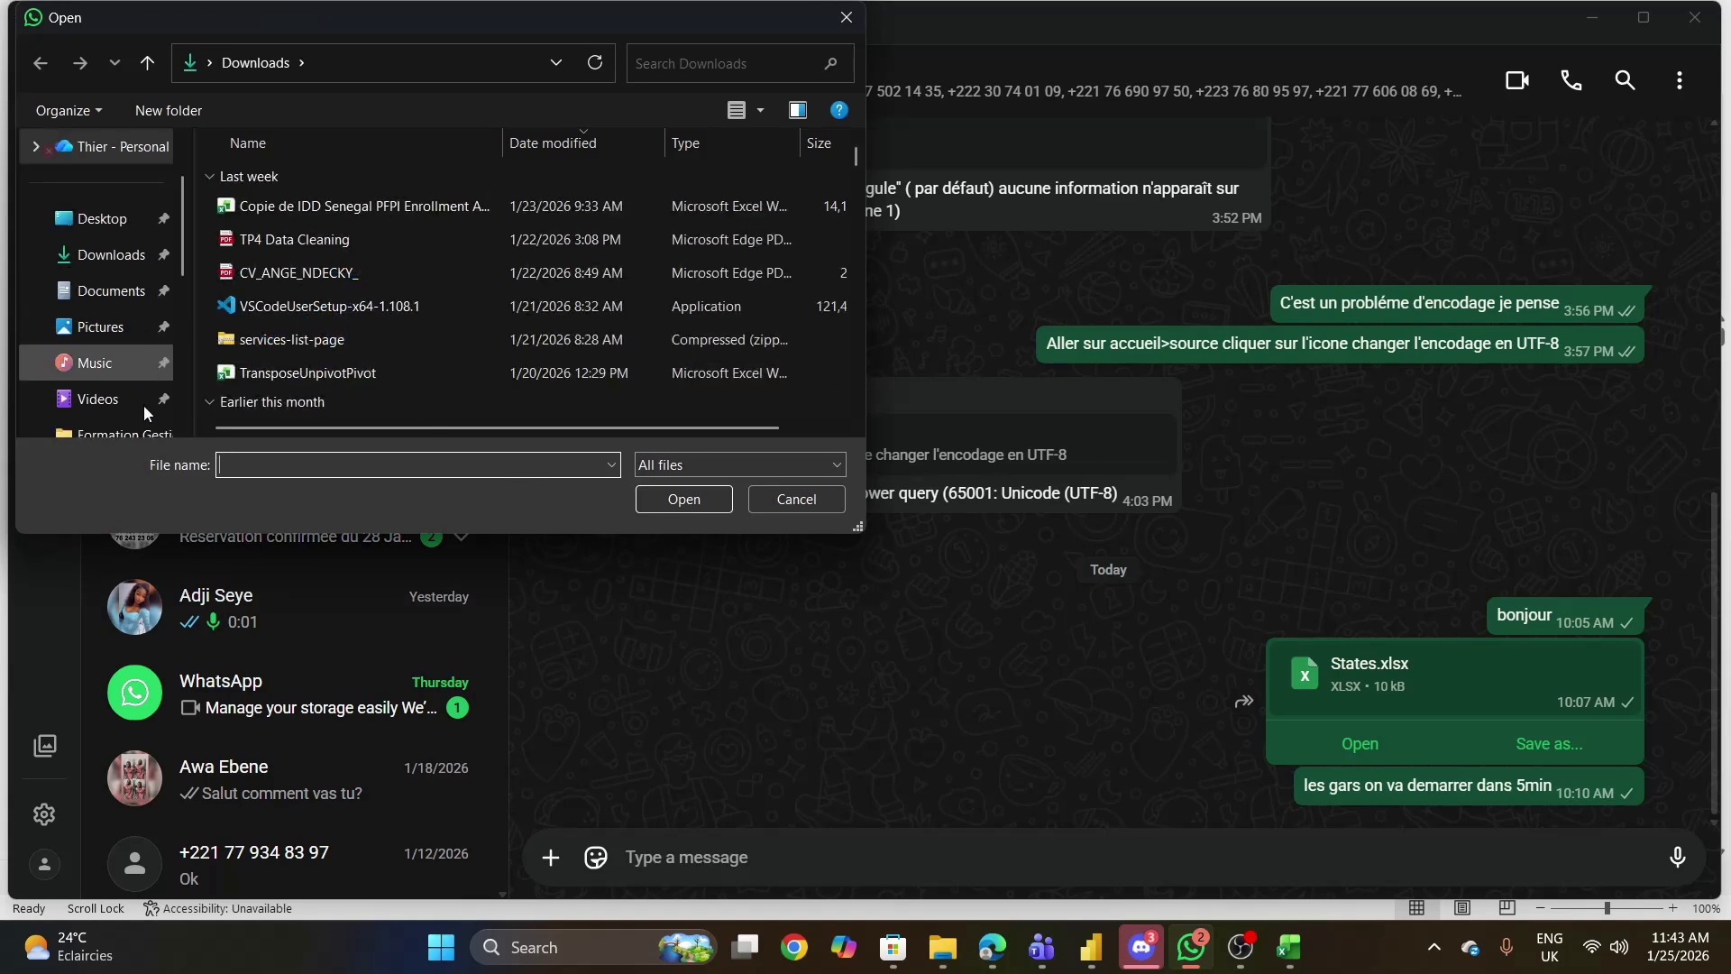
{"action": "scroll", "coordinate": [135, 424], "scroll_direction": "down", "scroll_amount": 1}
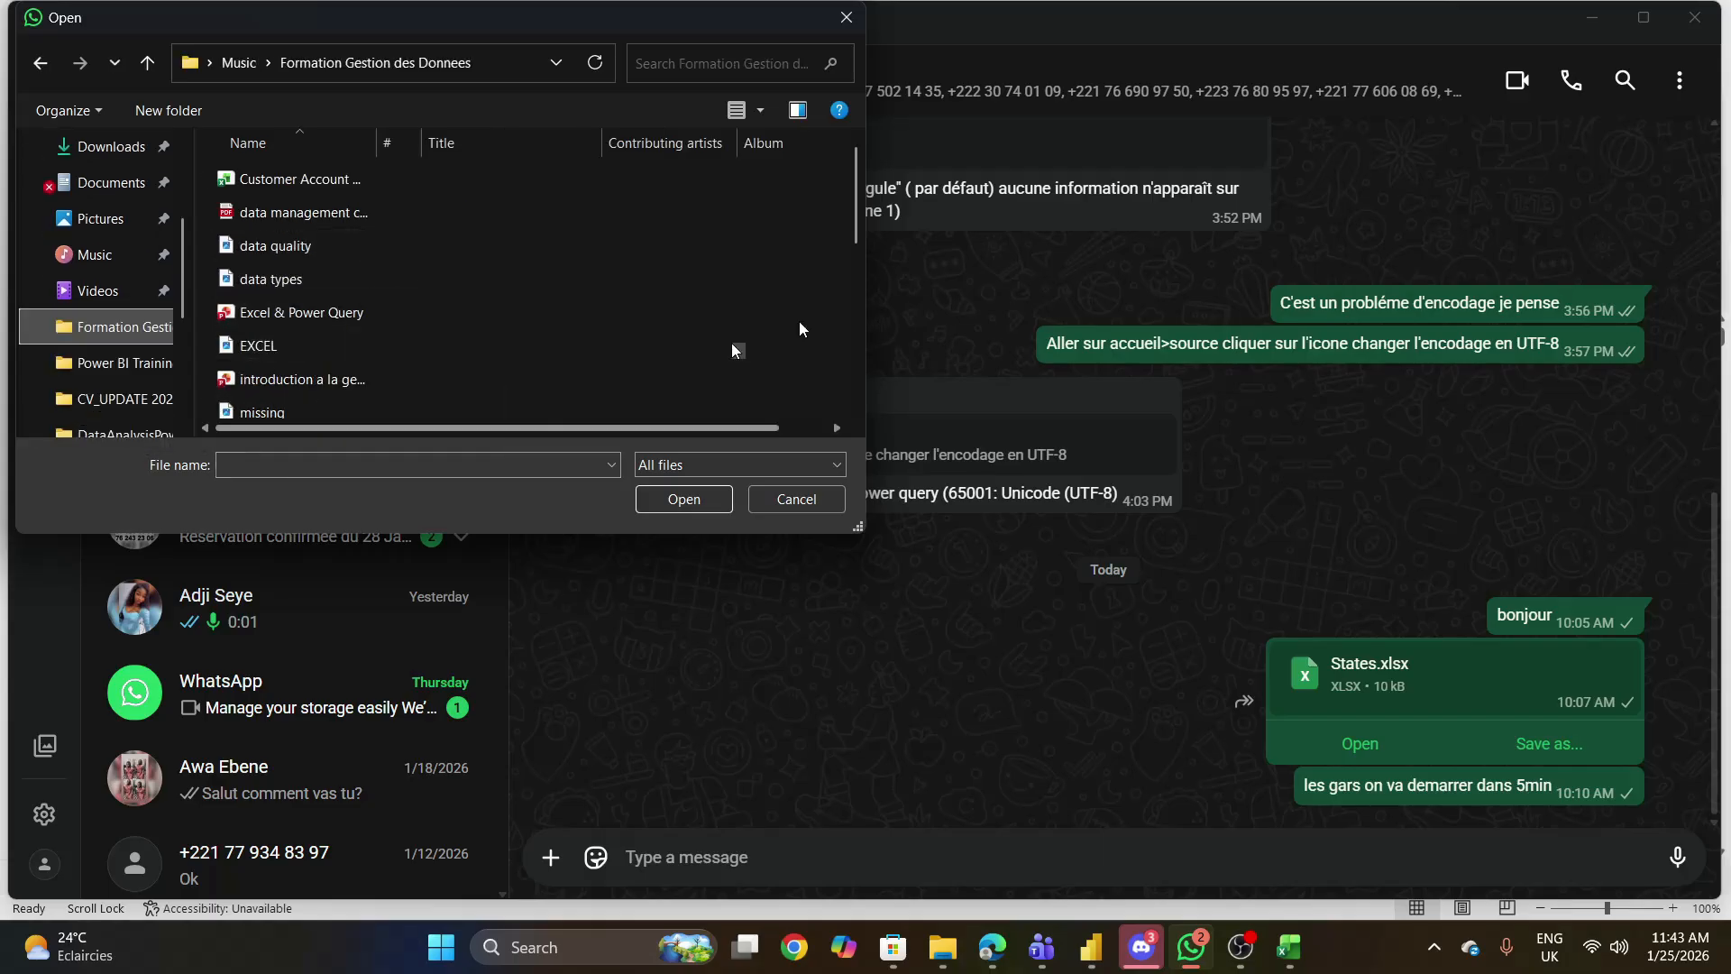
{"action": "left_click", "coordinate": [861, 358]}
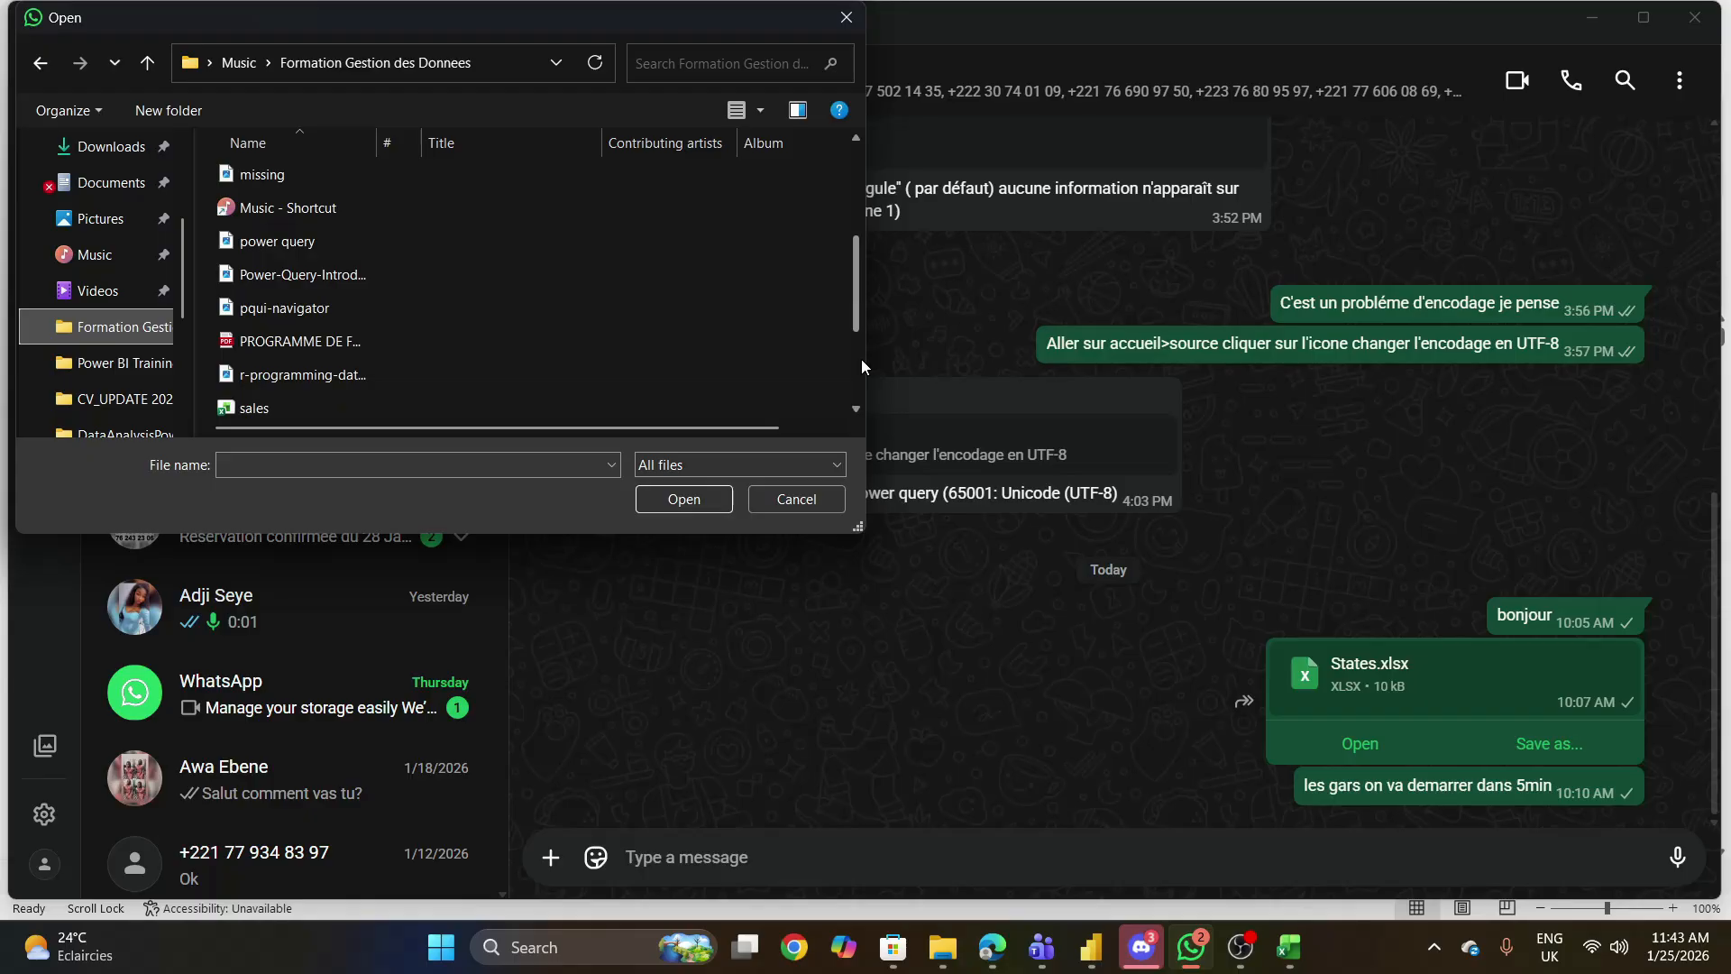
{"action": "left_click", "coordinate": [862, 359]}
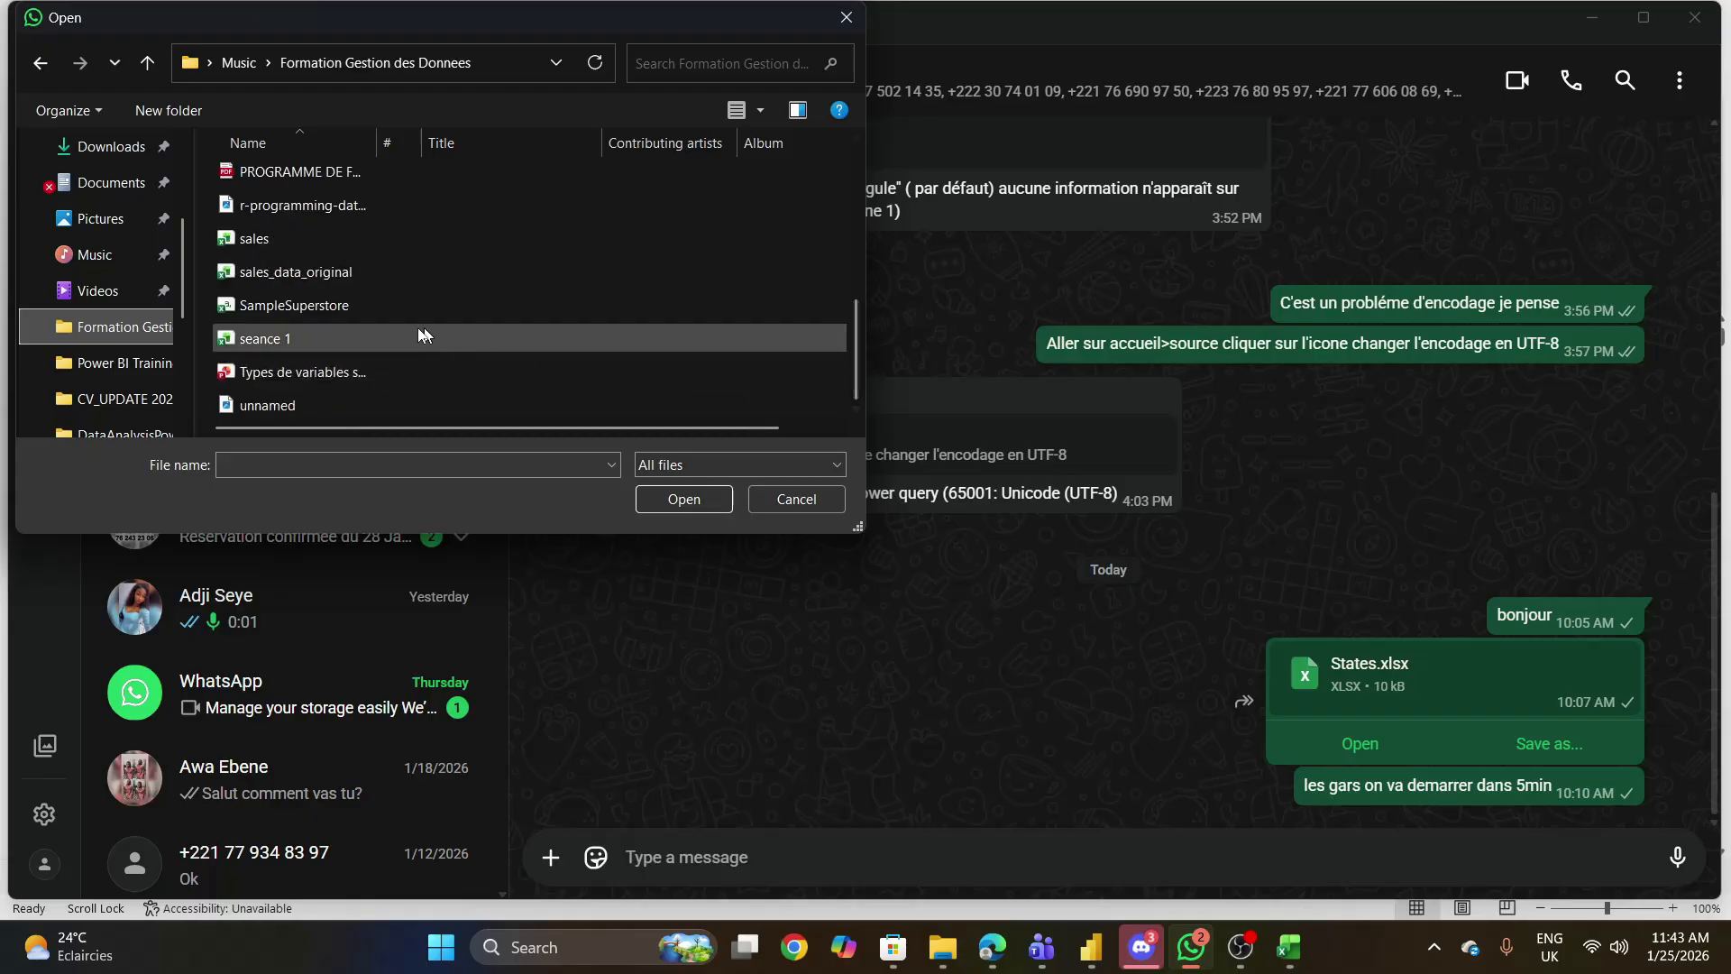
{"action": "left_click", "coordinate": [355, 304]}
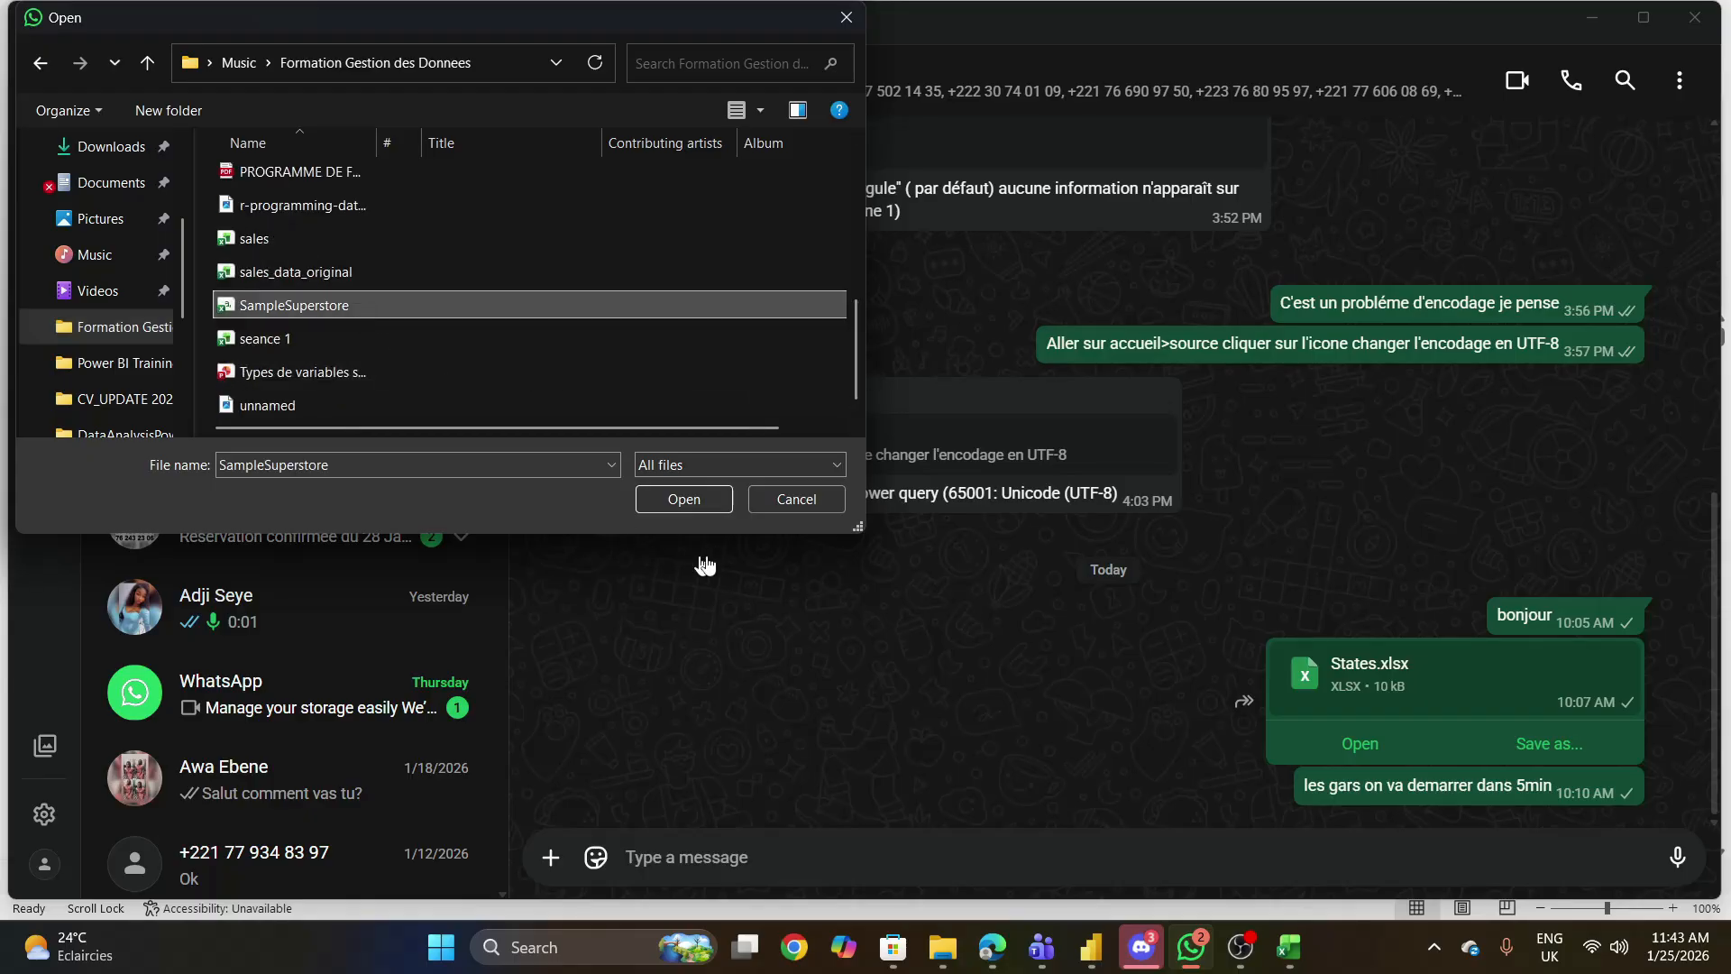
{"action": "left_click", "coordinate": [696, 501]}
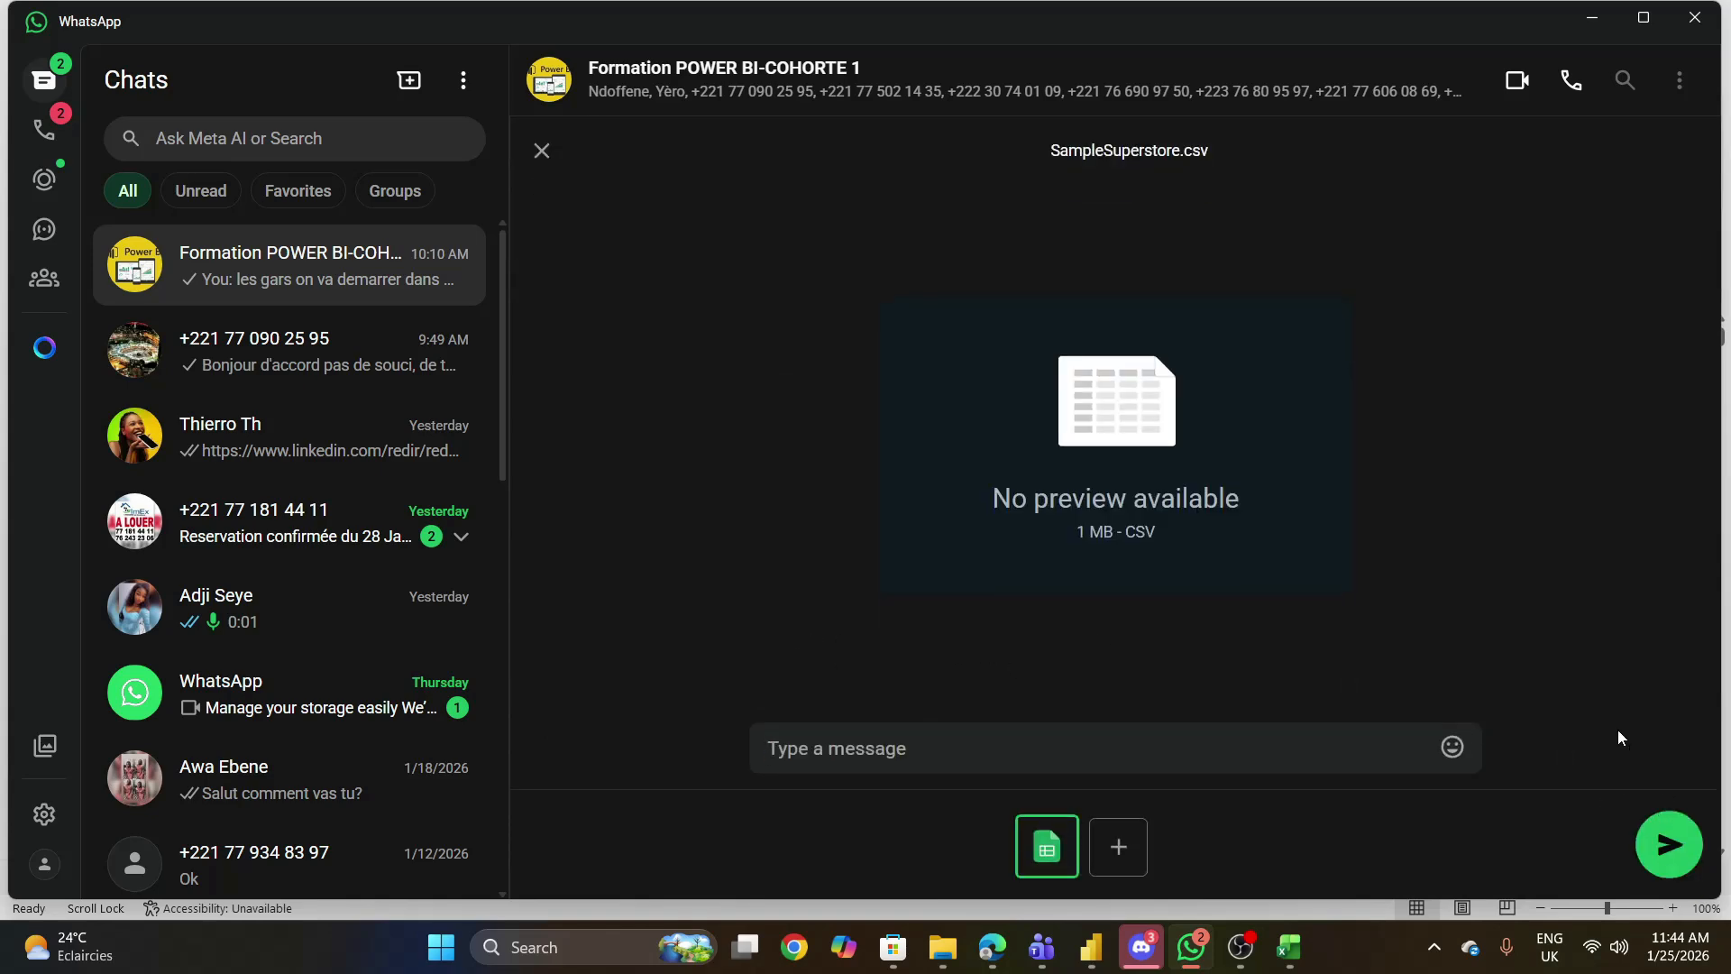
{"action": "left_click", "coordinate": [1671, 847]}
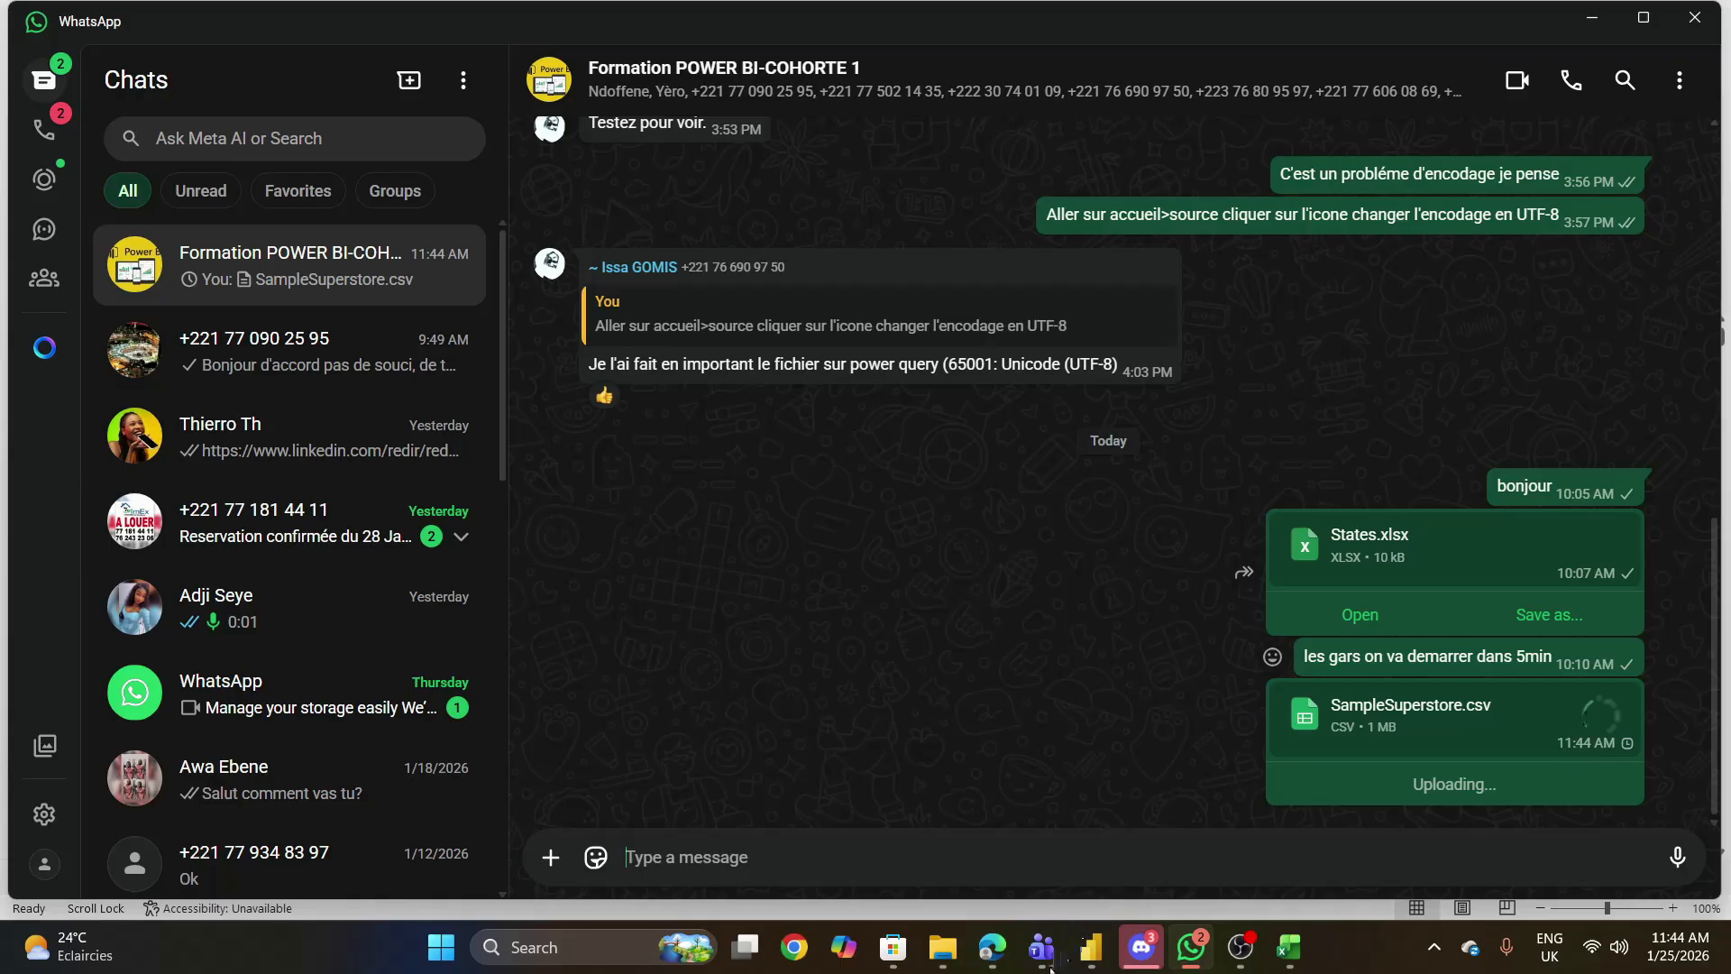
- Switch back to the Power BI Desktop report and return to the star schema slide in Microsoft Edge
{"action": "left_click", "coordinate": [1091, 948]}
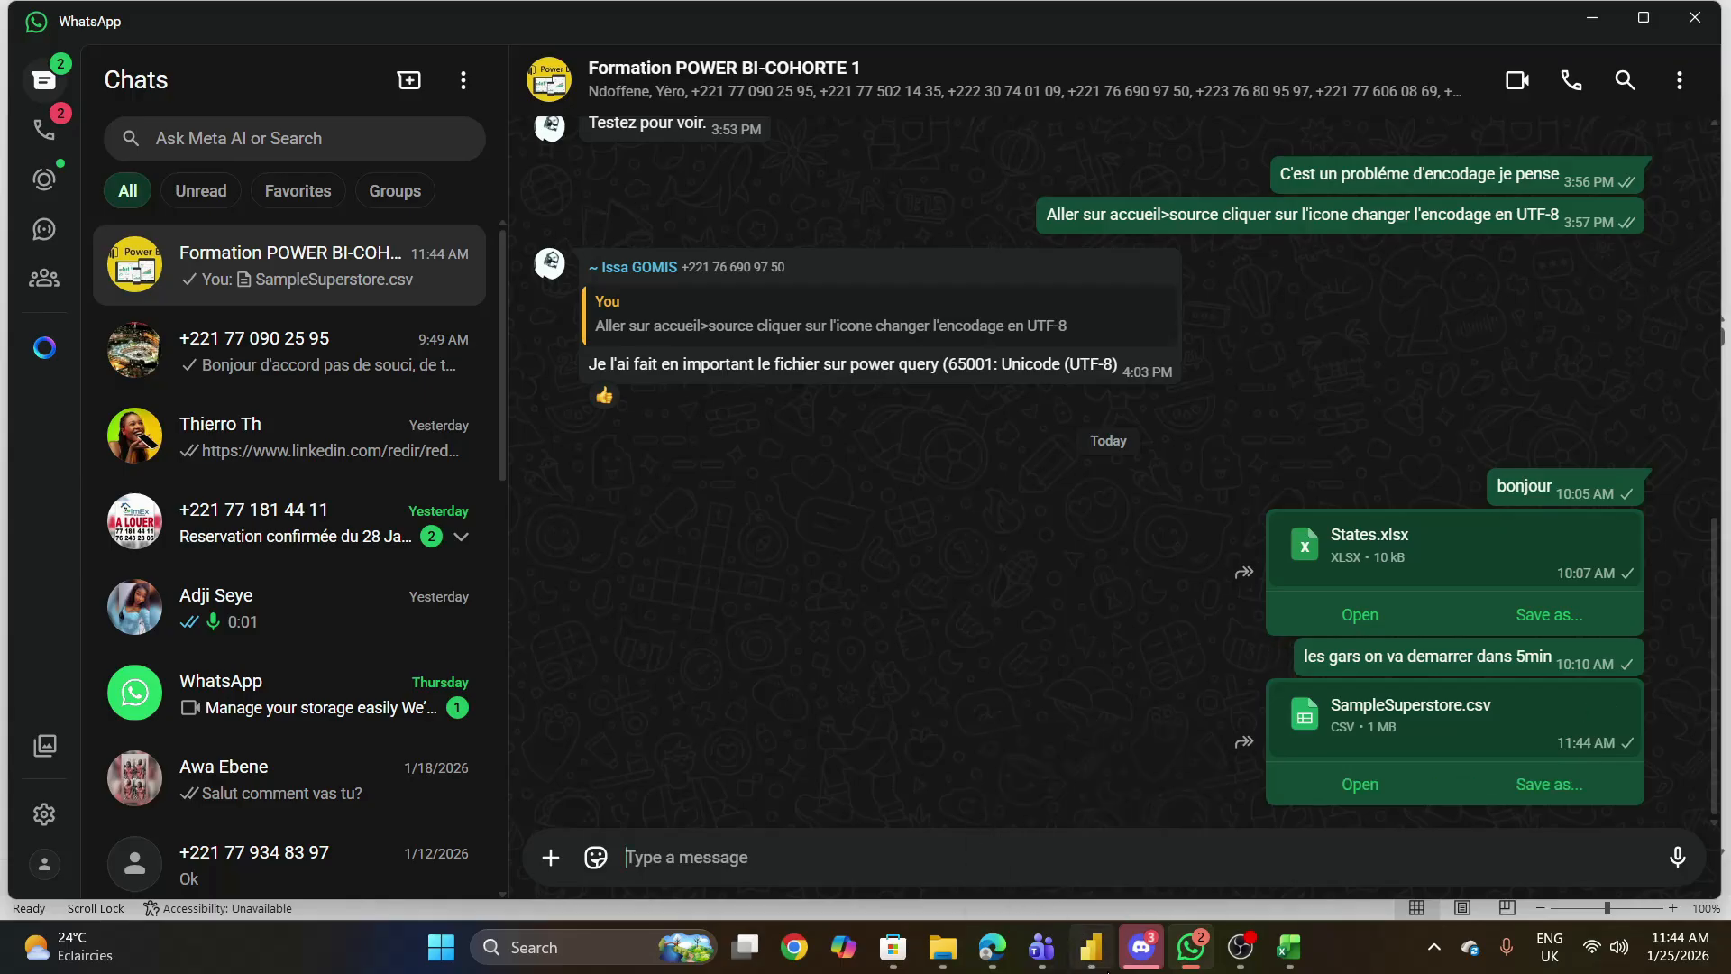
{"action": "left_click", "coordinate": [1091, 947]}
{"action": "left_click", "coordinate": [1108, 970]}
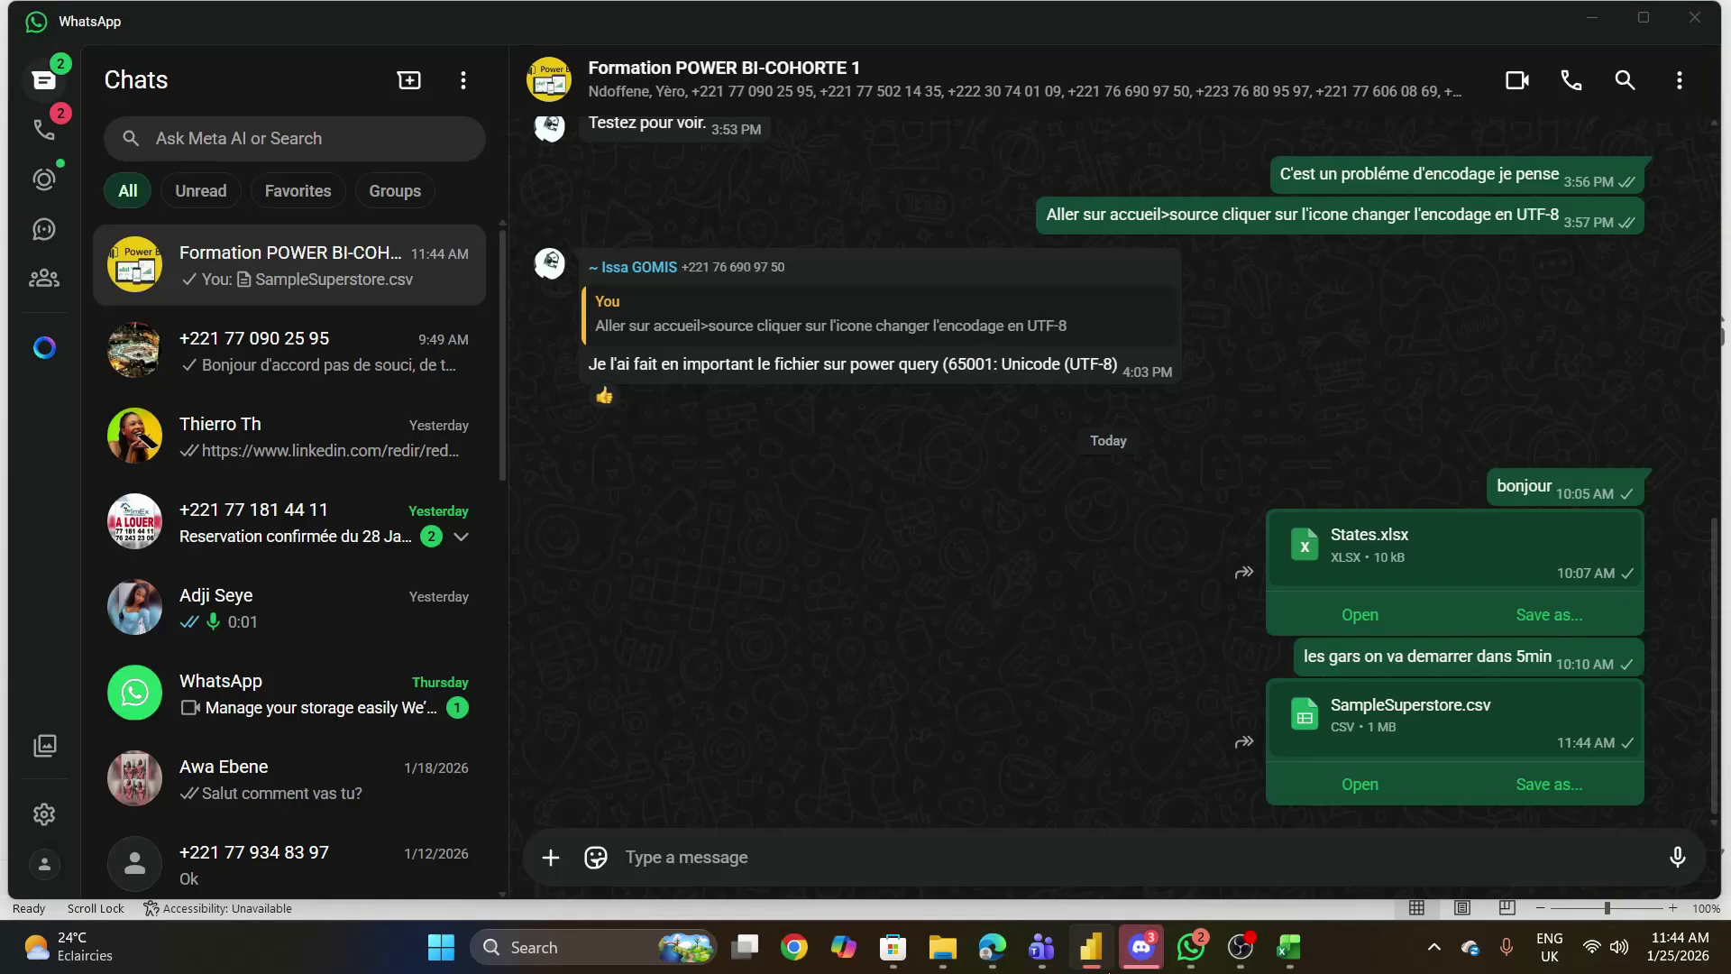
{"action": "left_click", "coordinate": [1108, 969]}
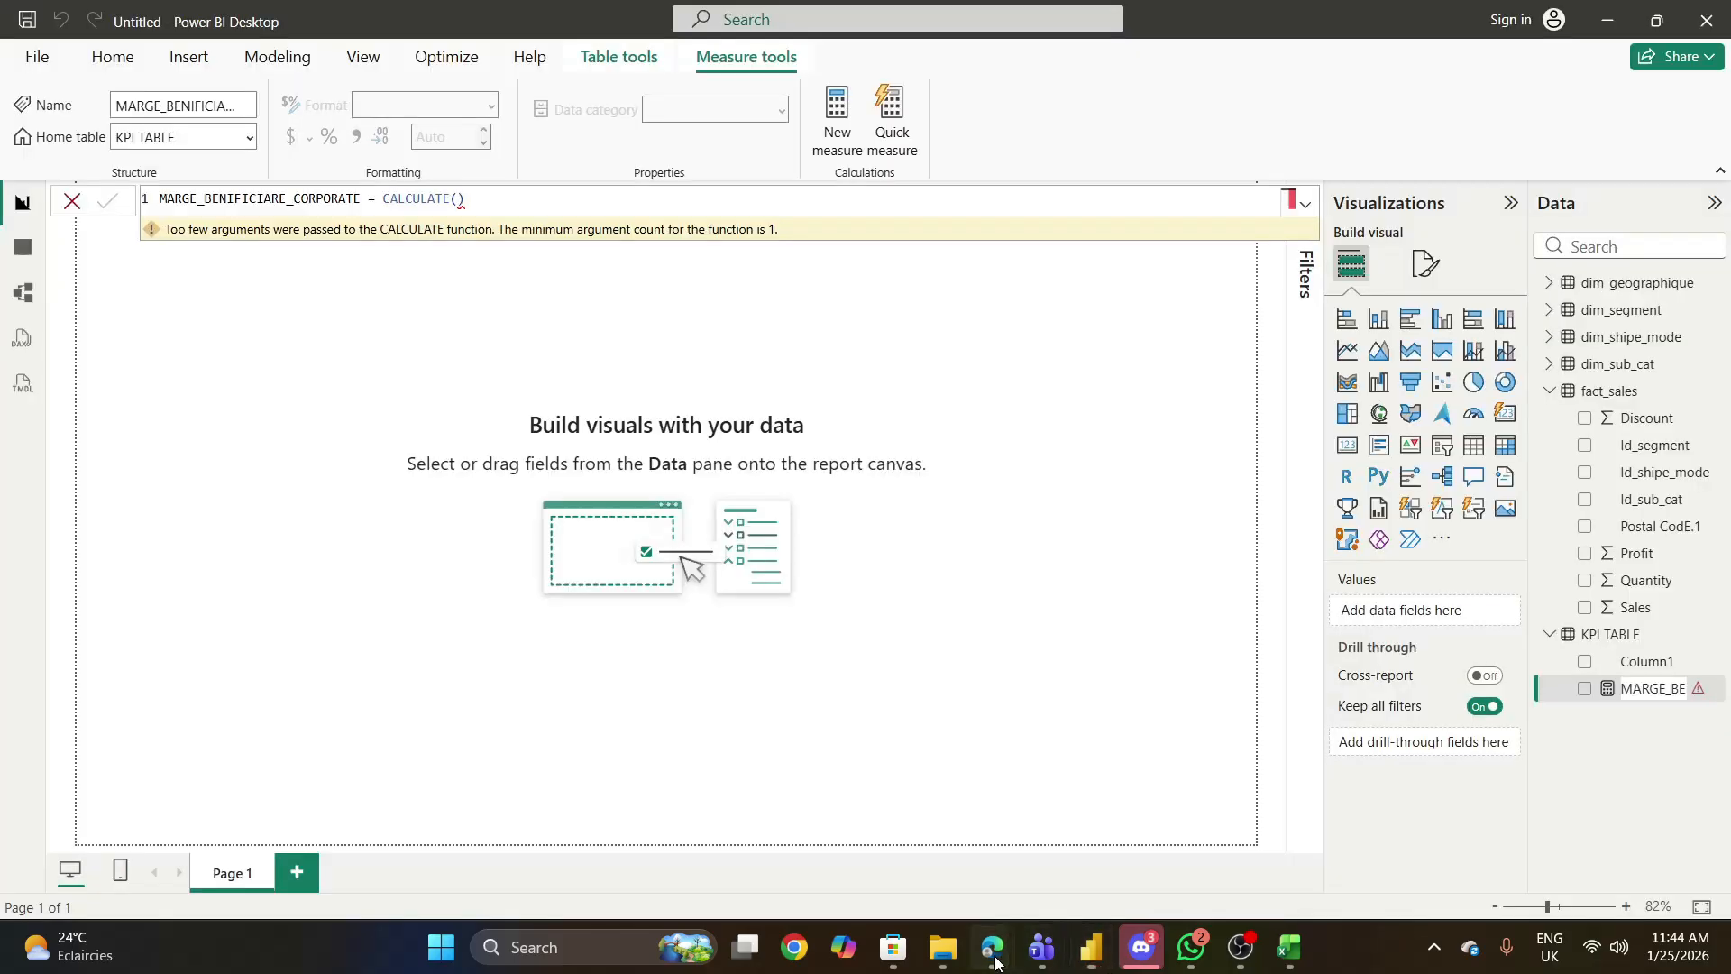
{"action": "mouse_move", "coordinate": [992, 947]}
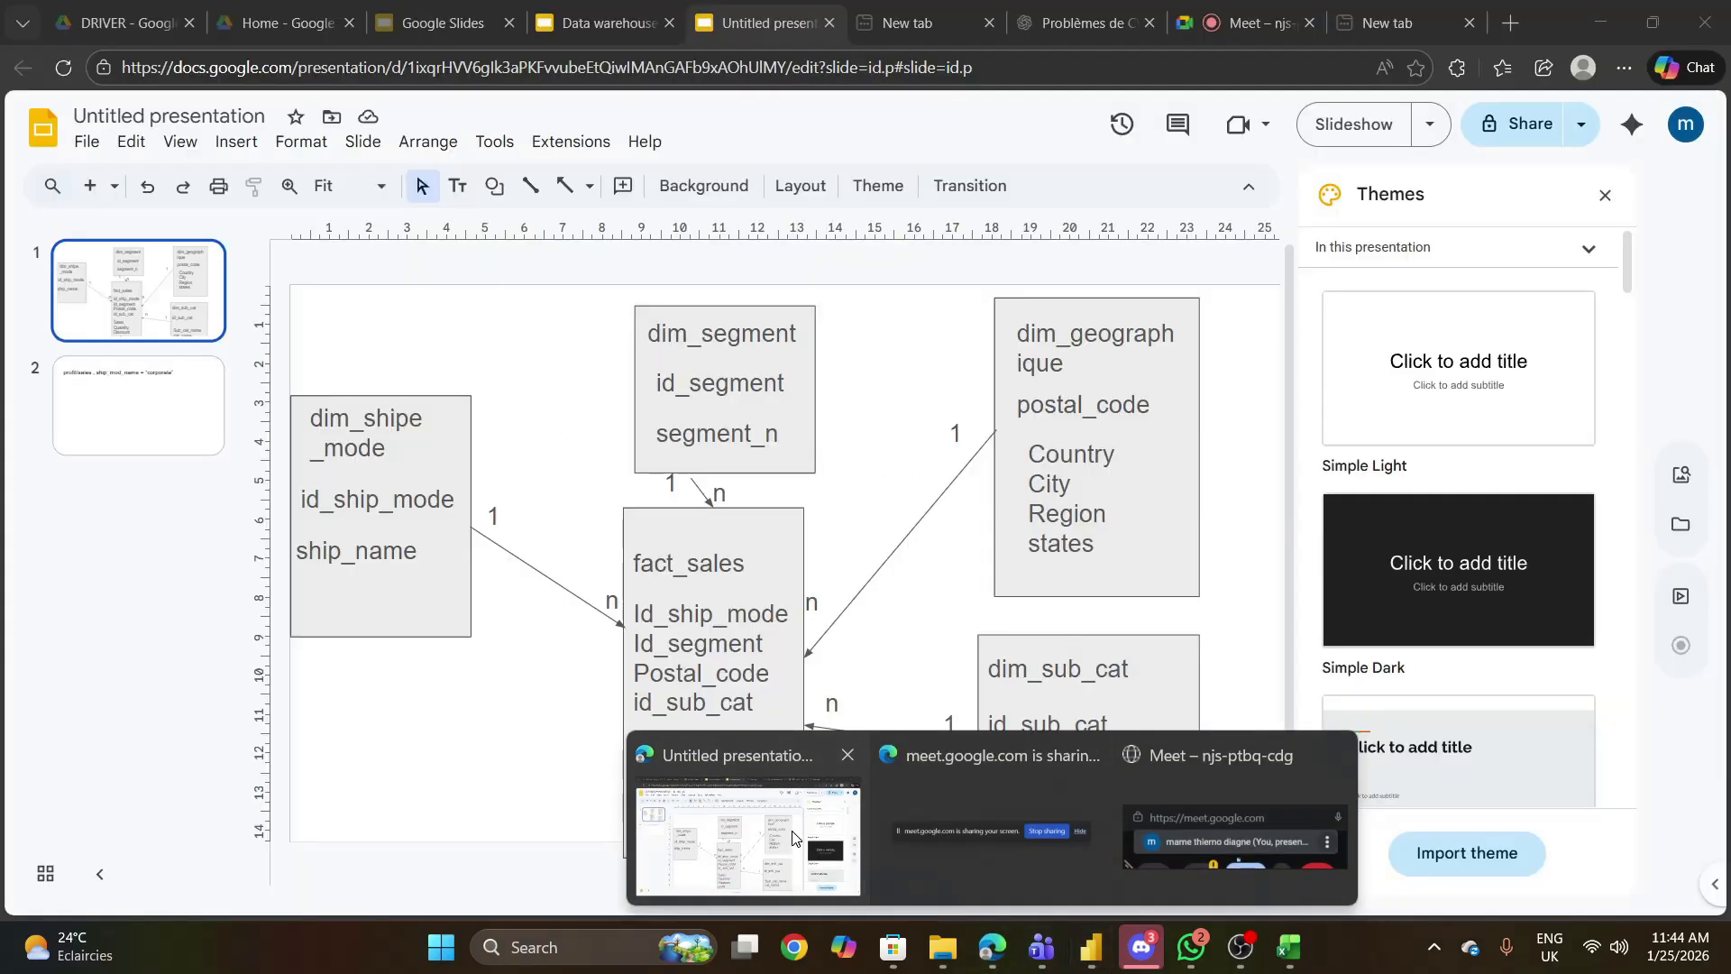
{"action": "left_click", "coordinate": [793, 838]}
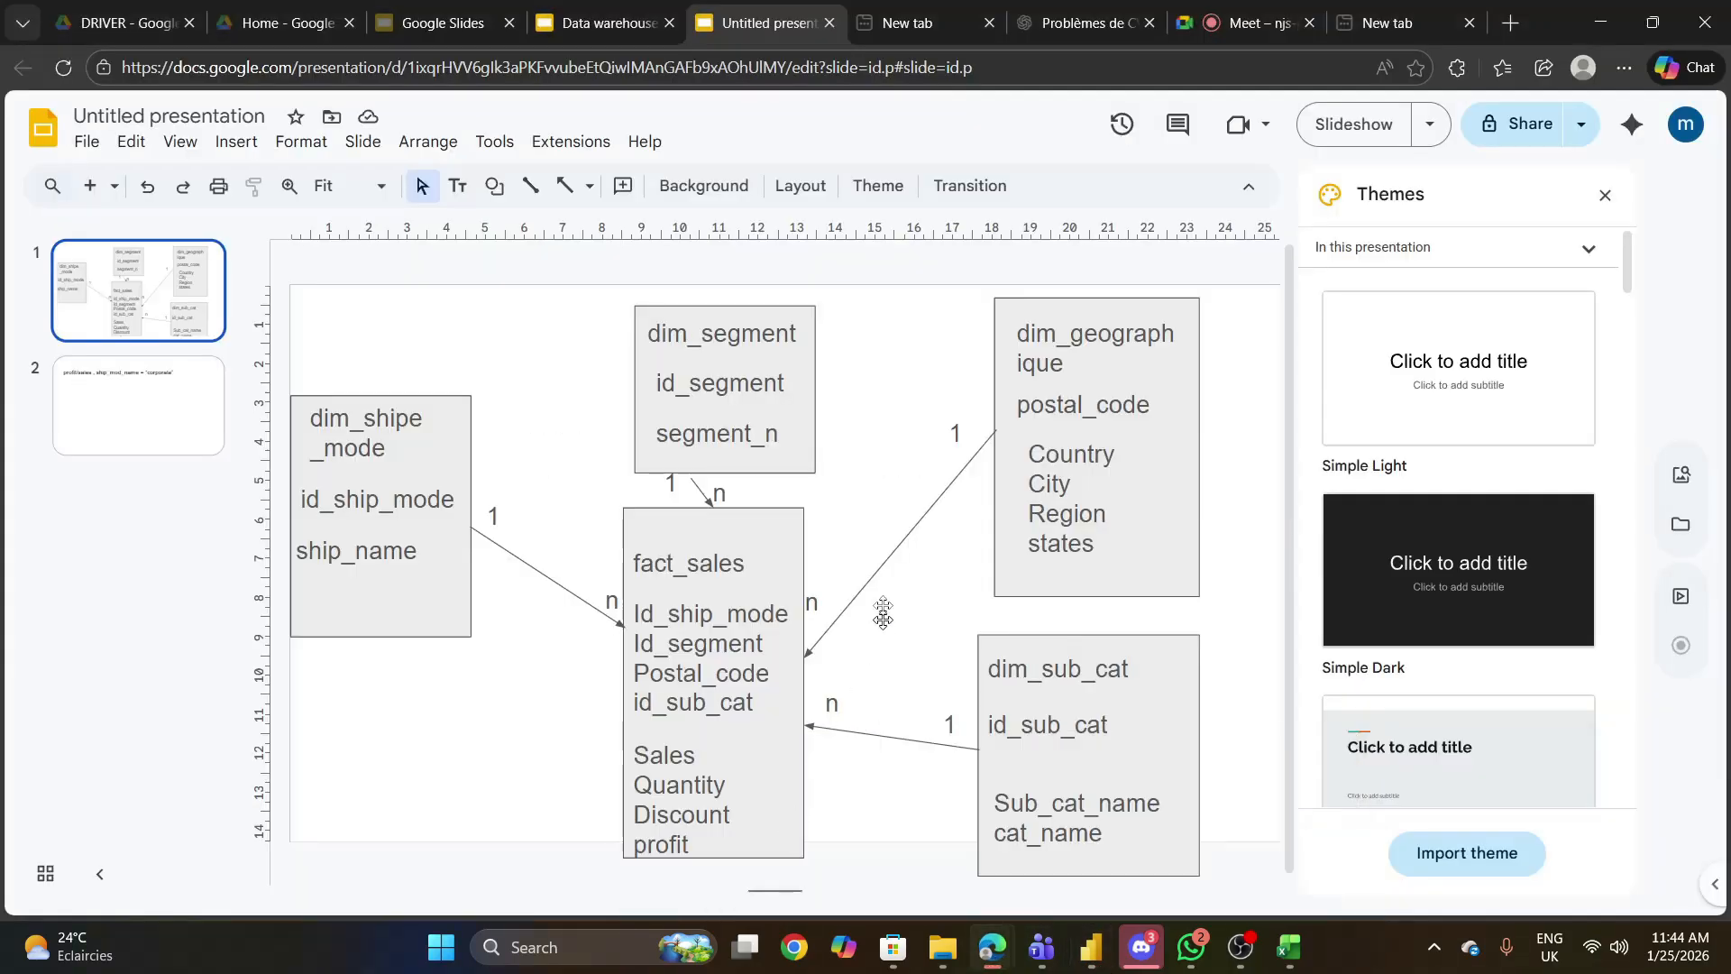